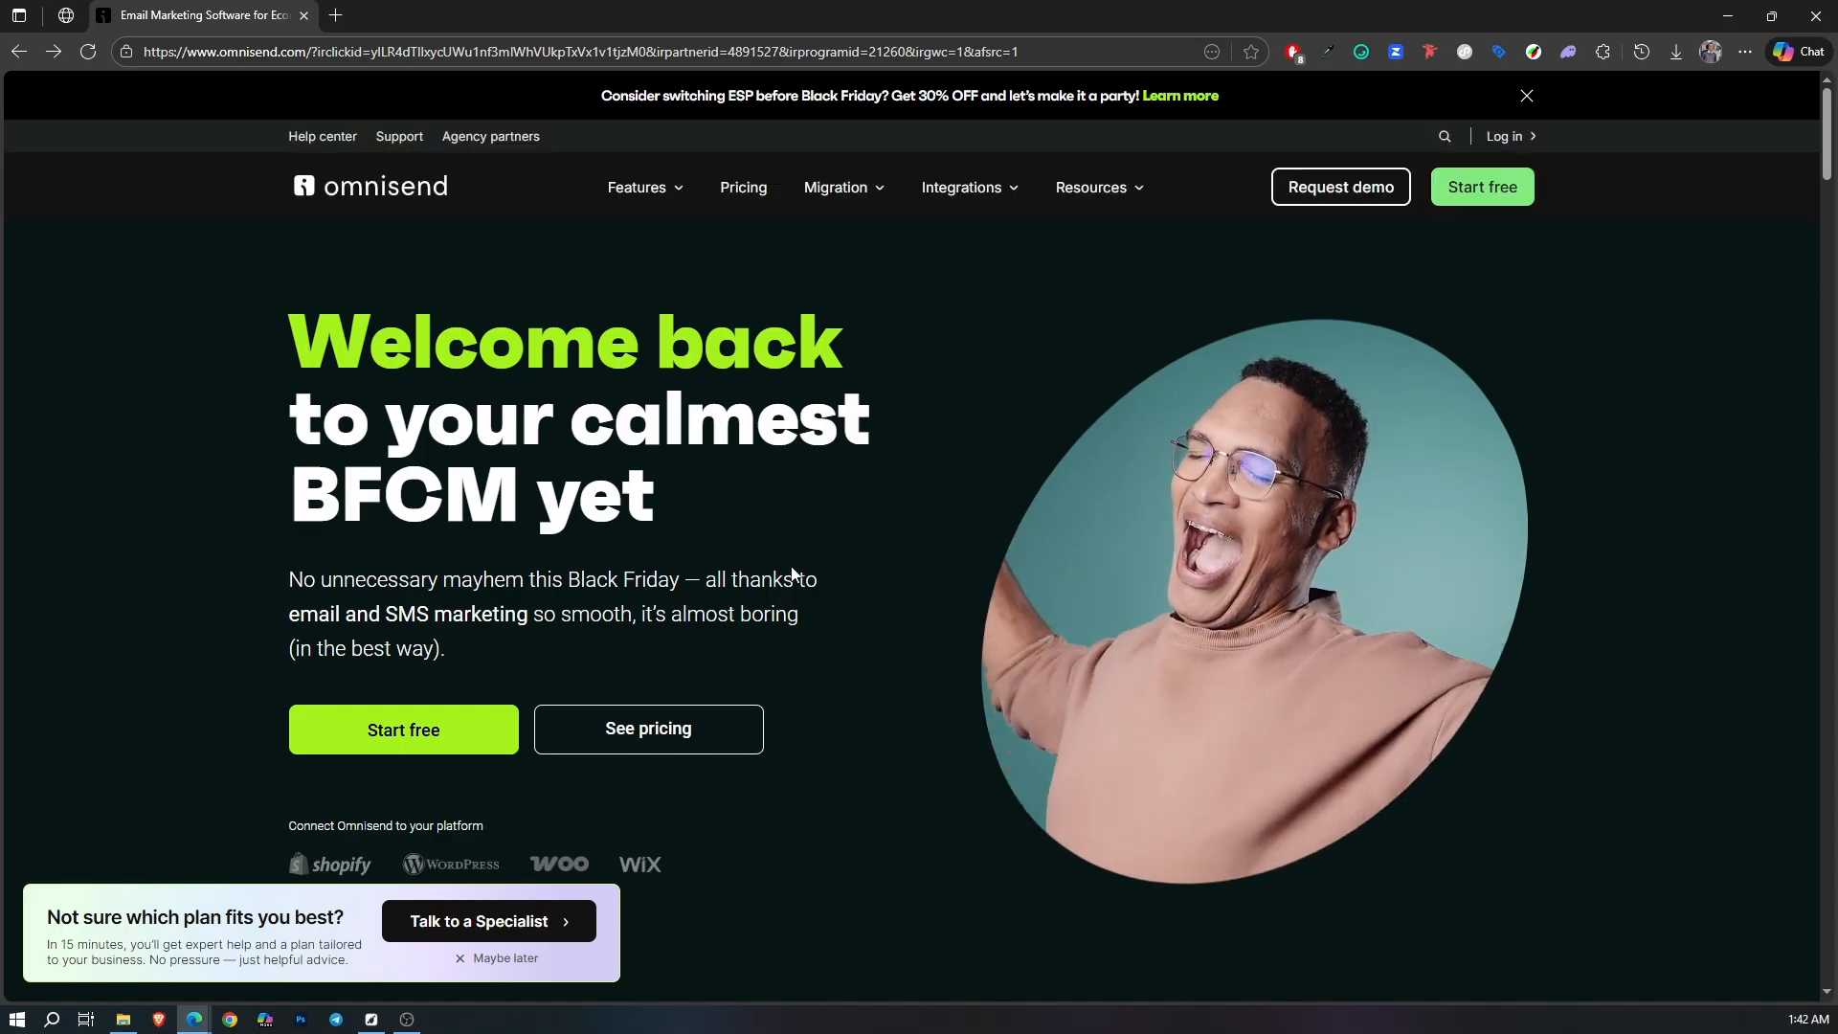
Open the pricing page and look over the Pro and Standard plans.
click(667, 745)
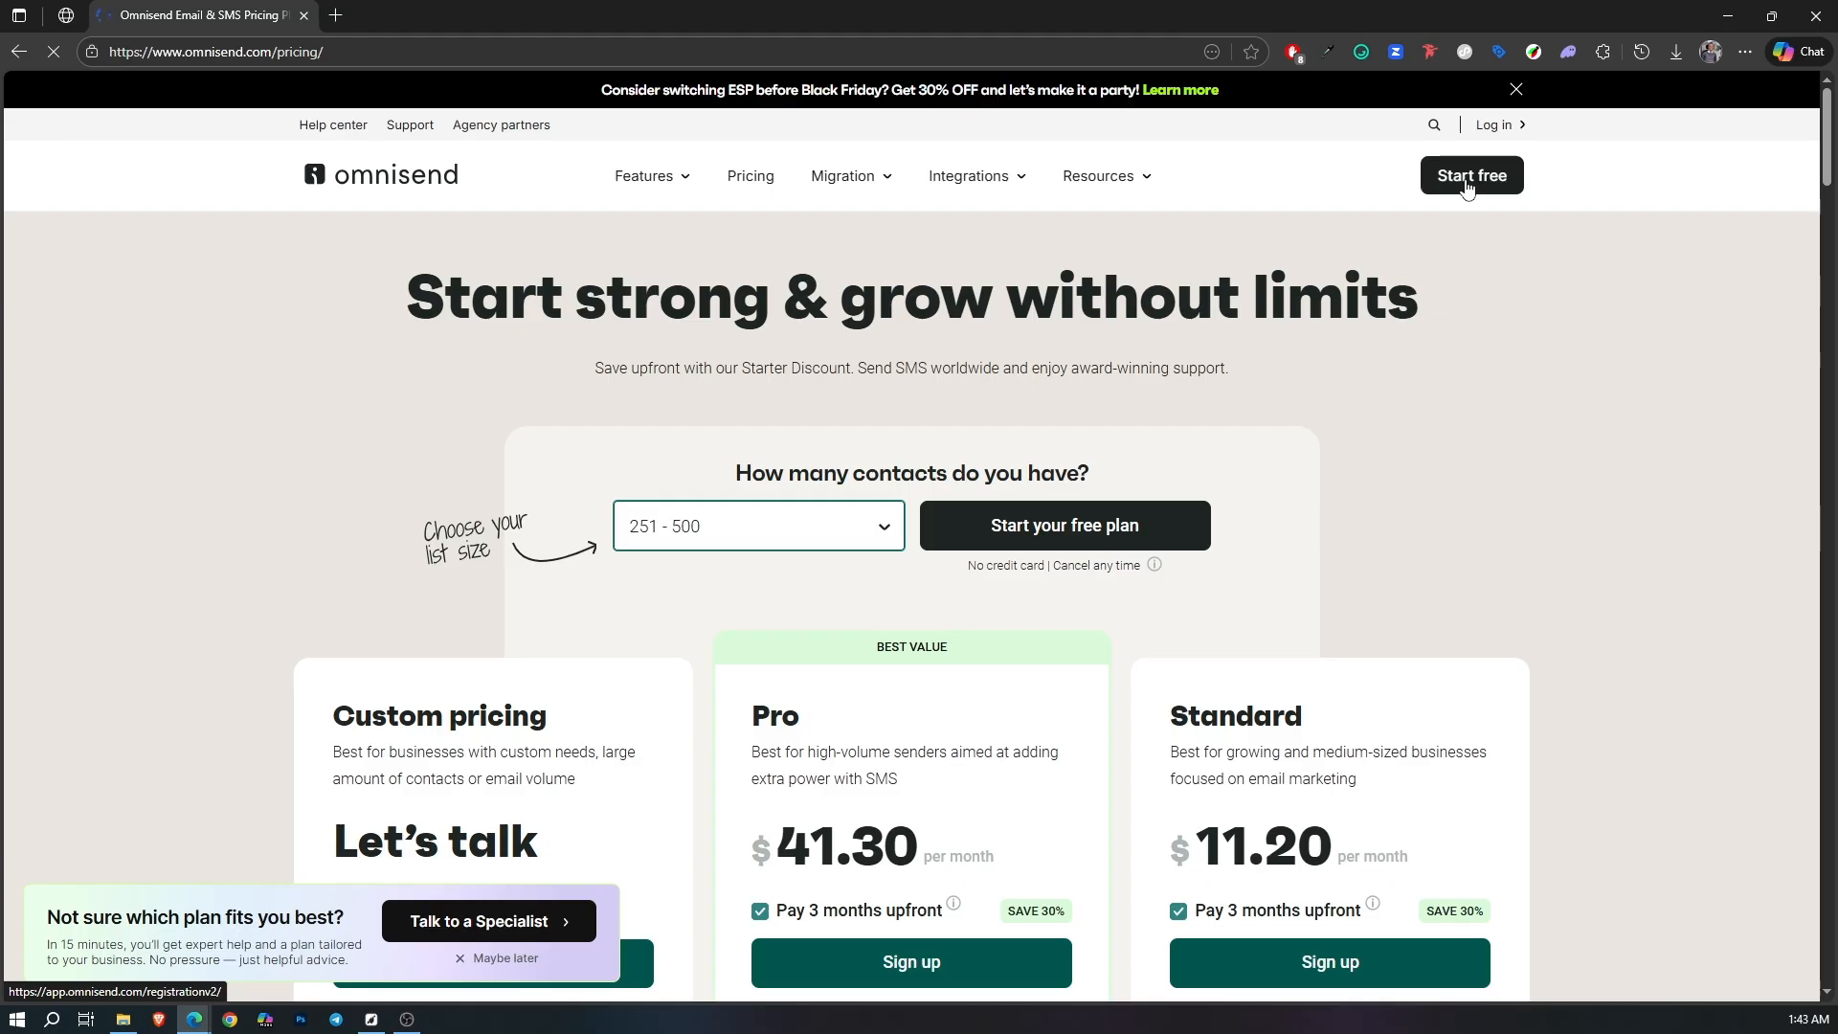
scroll(972, 517, down, 2)
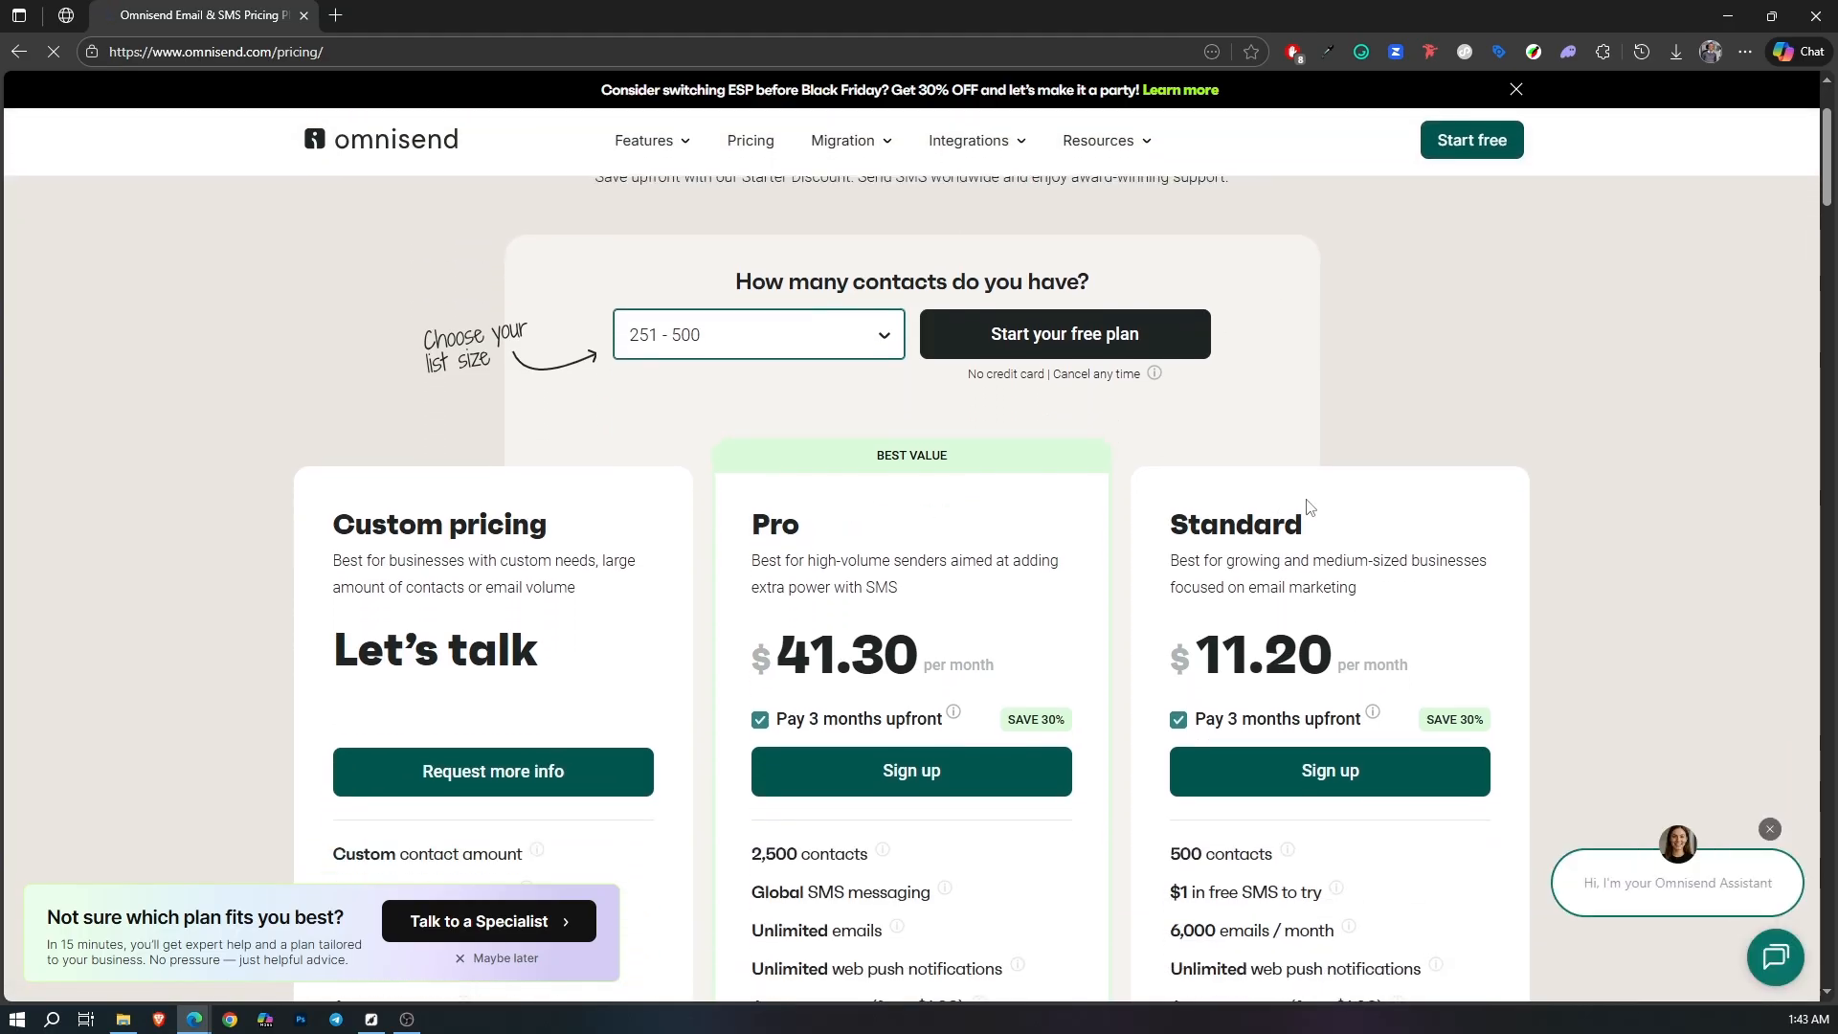
drag(771, 525, 783, 524)
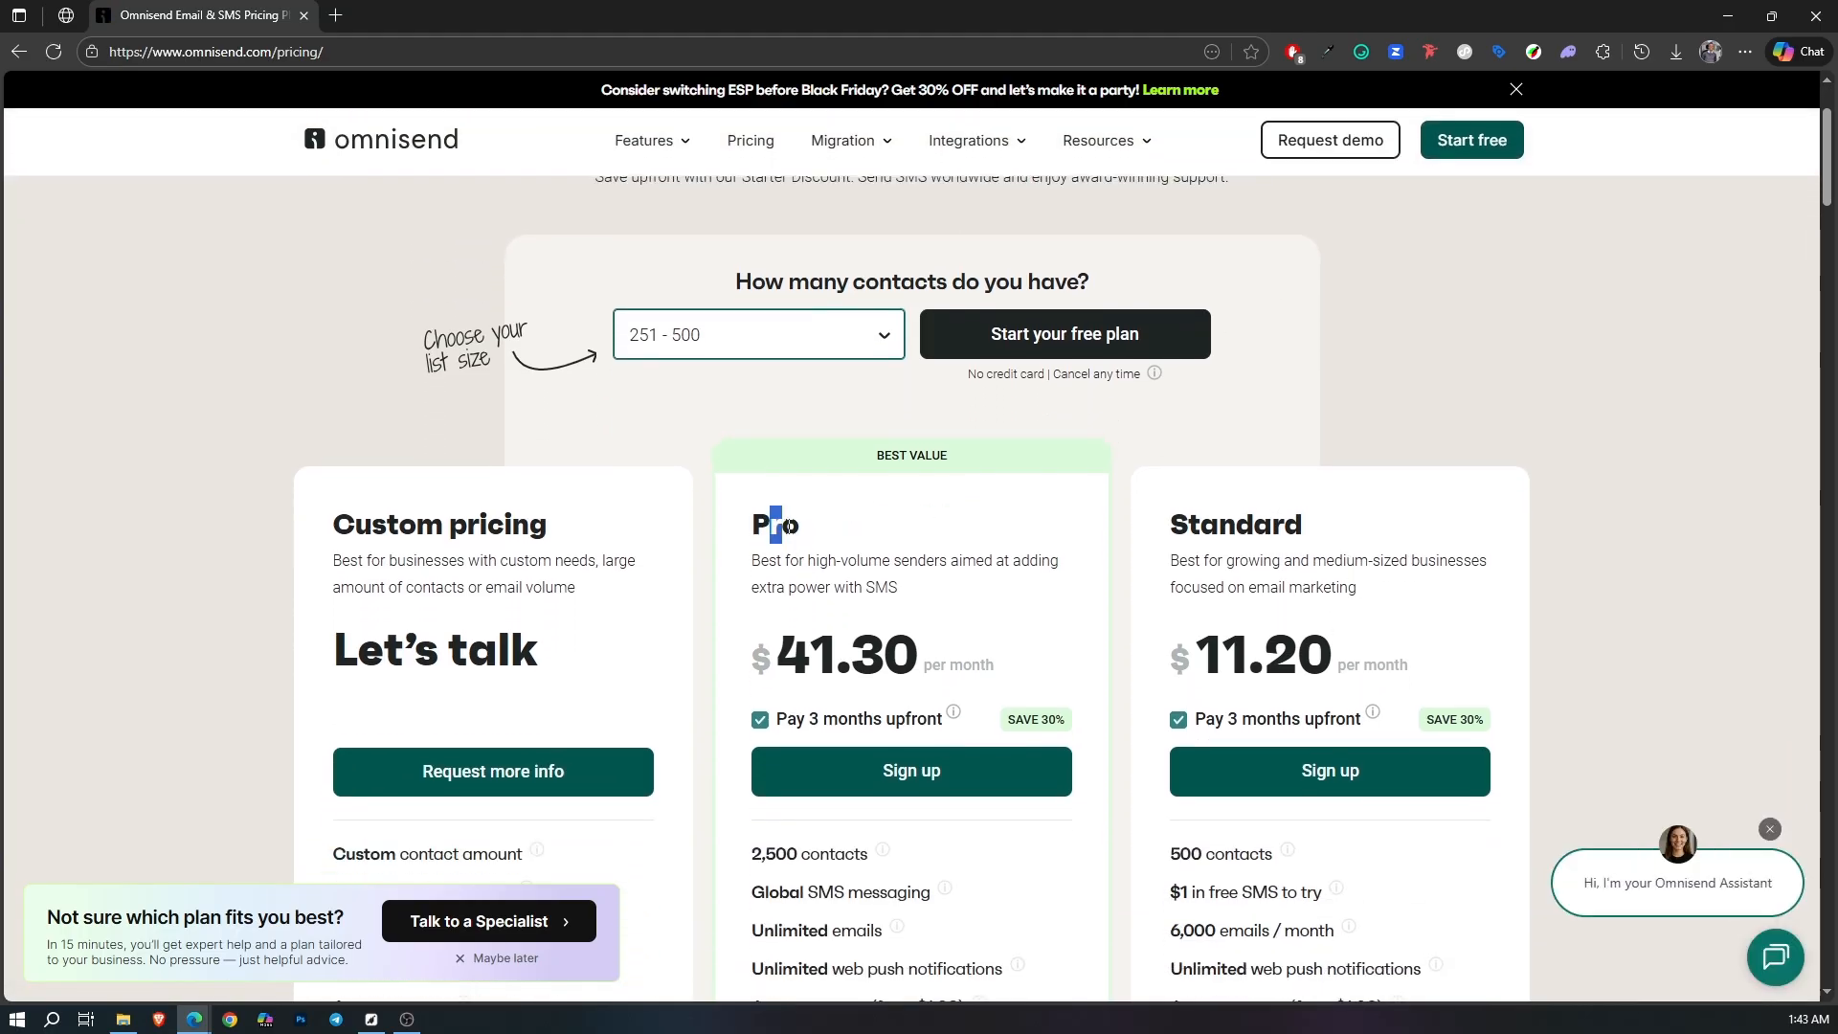
click(1501, 412)
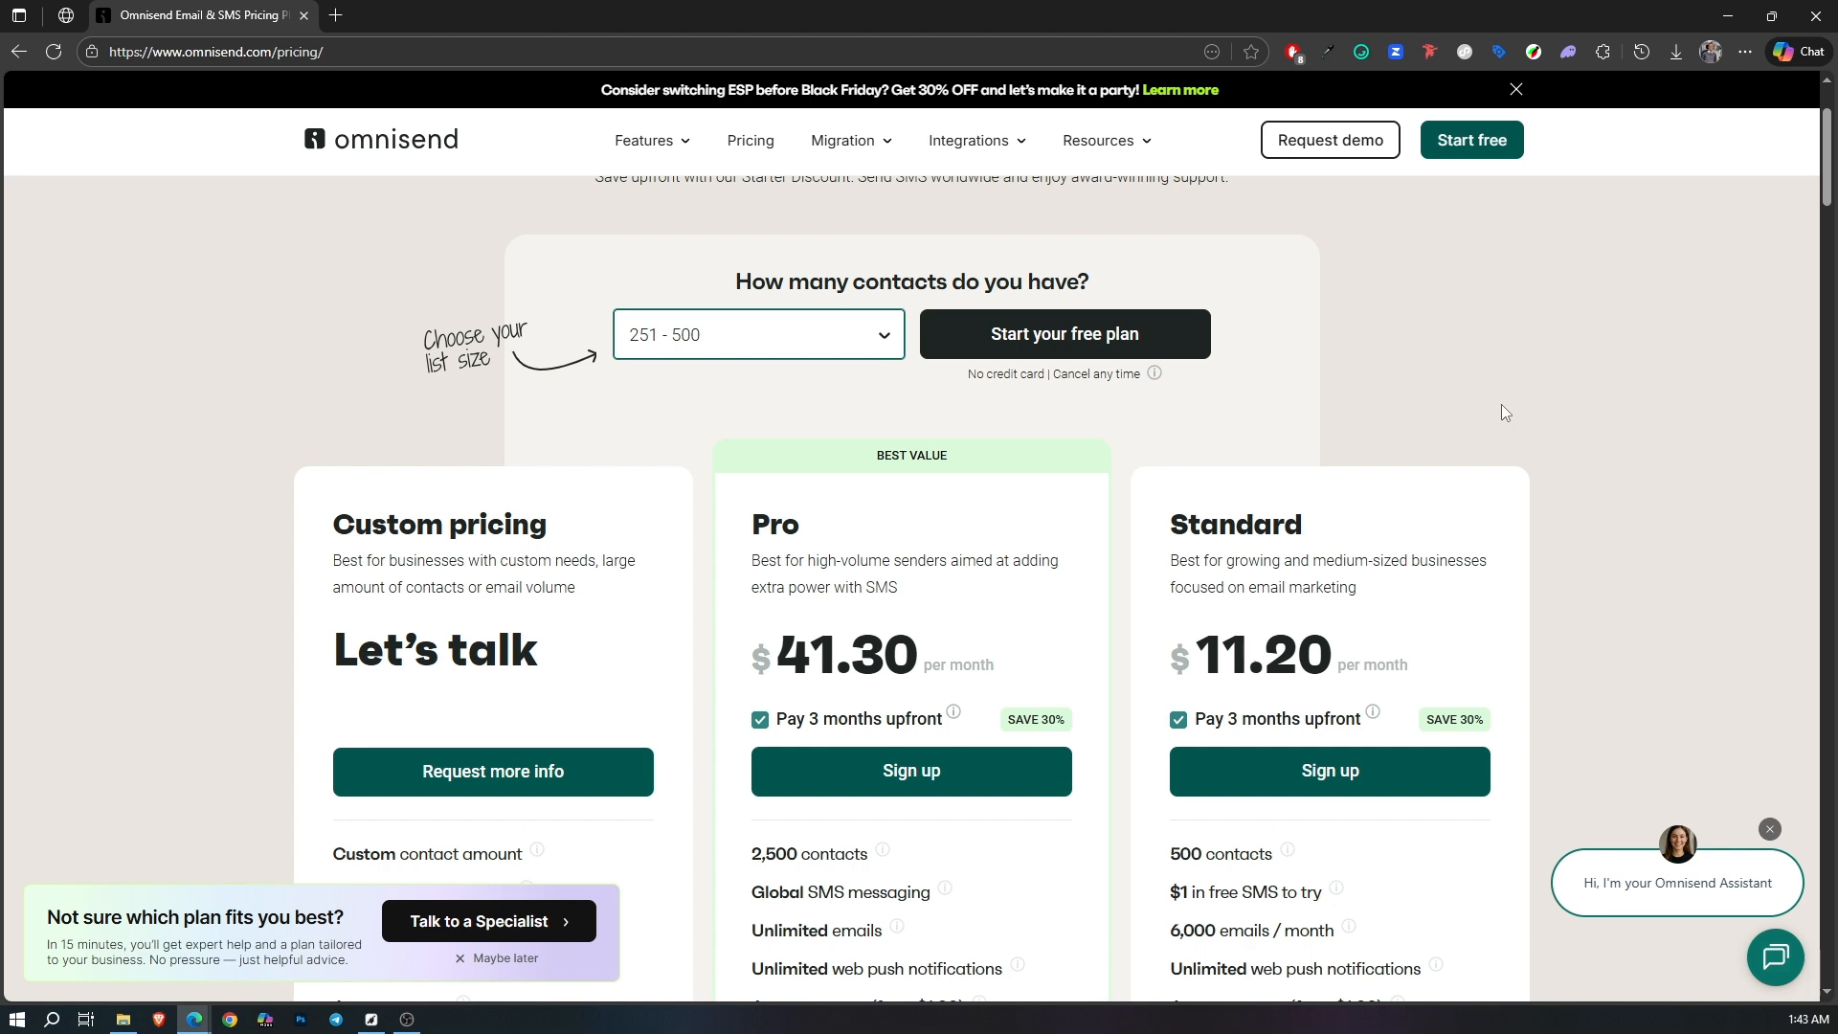
Start the free account registration and replace the prefilled account password with a new one.
click(1475, 145)
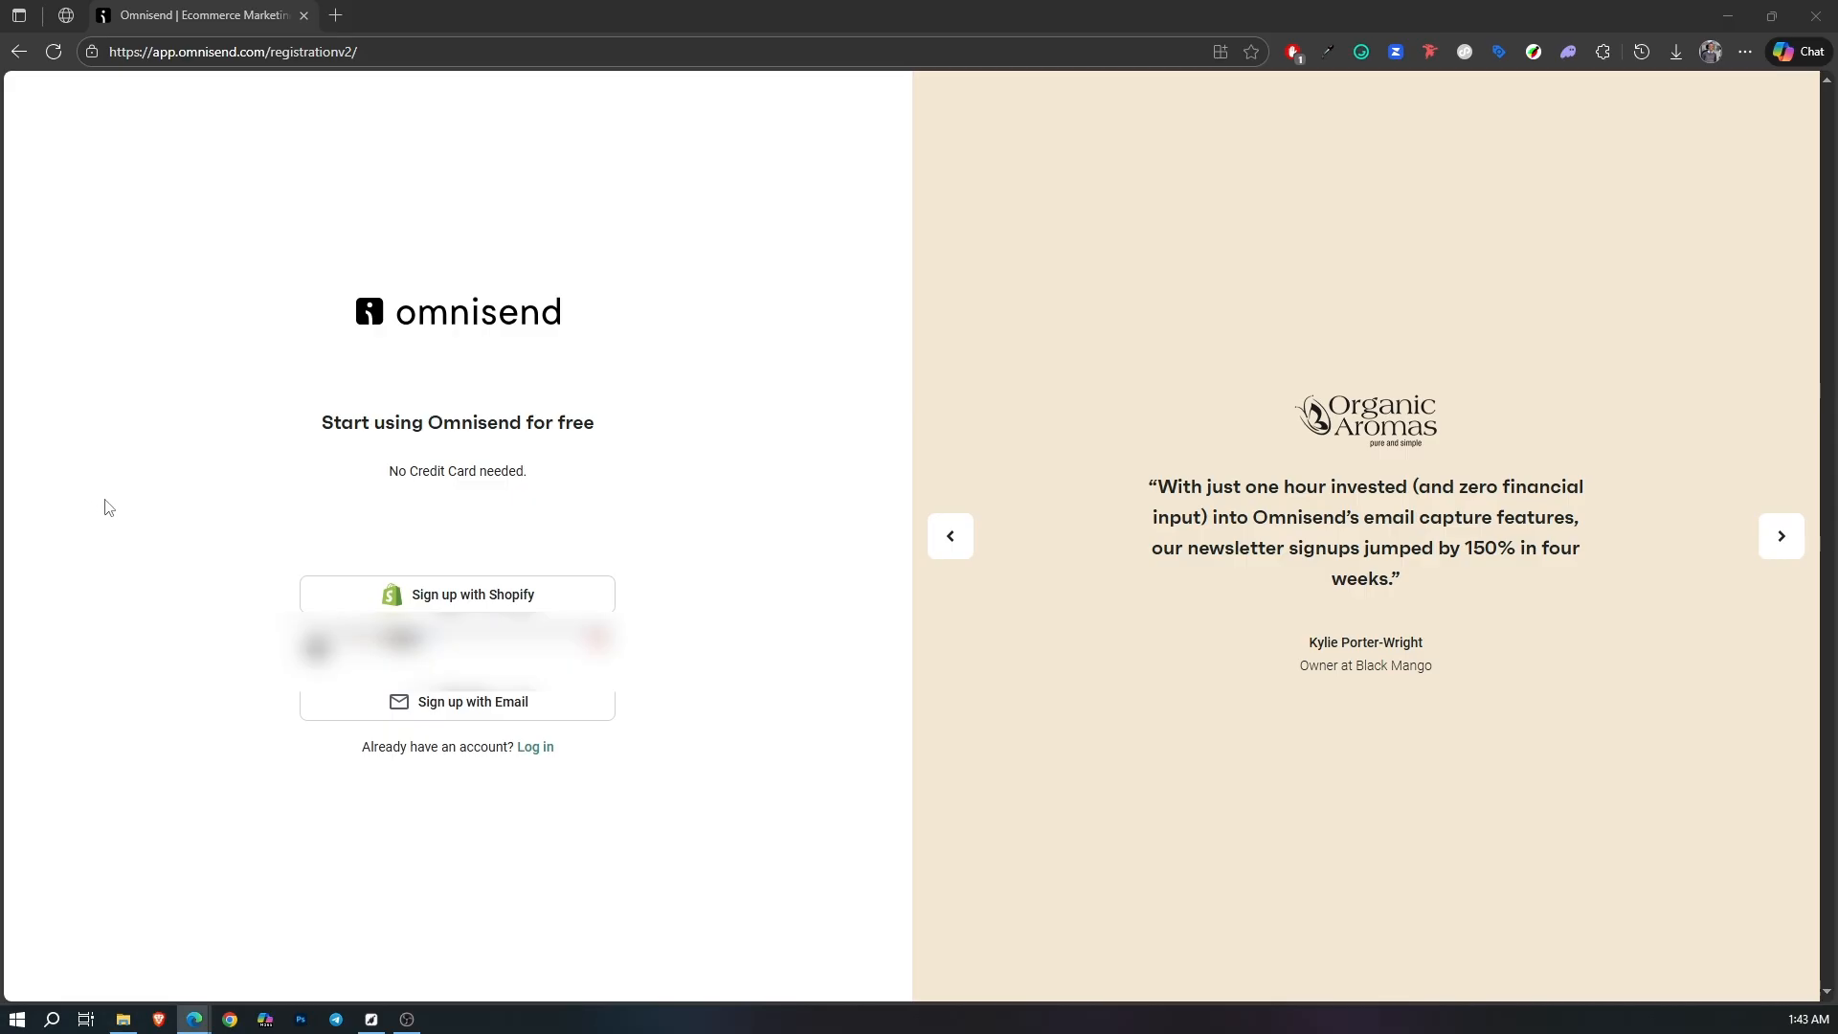
click(471, 651)
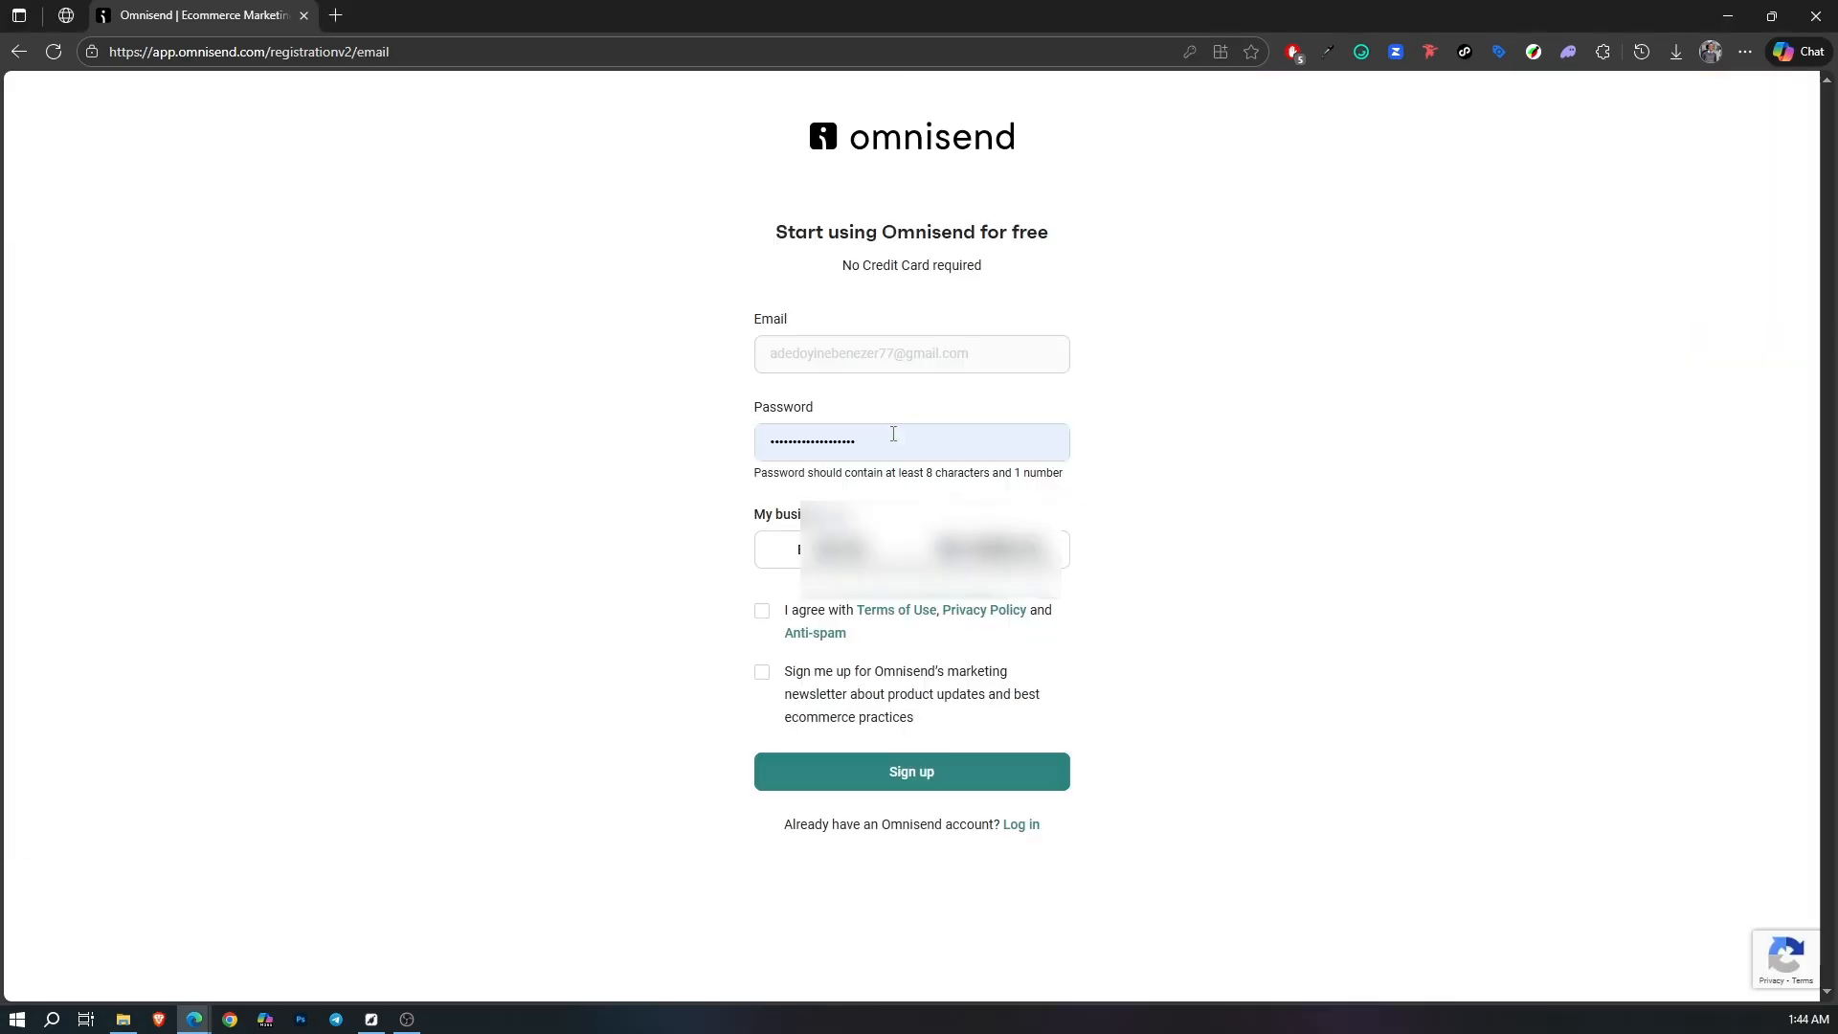
click(893, 434)
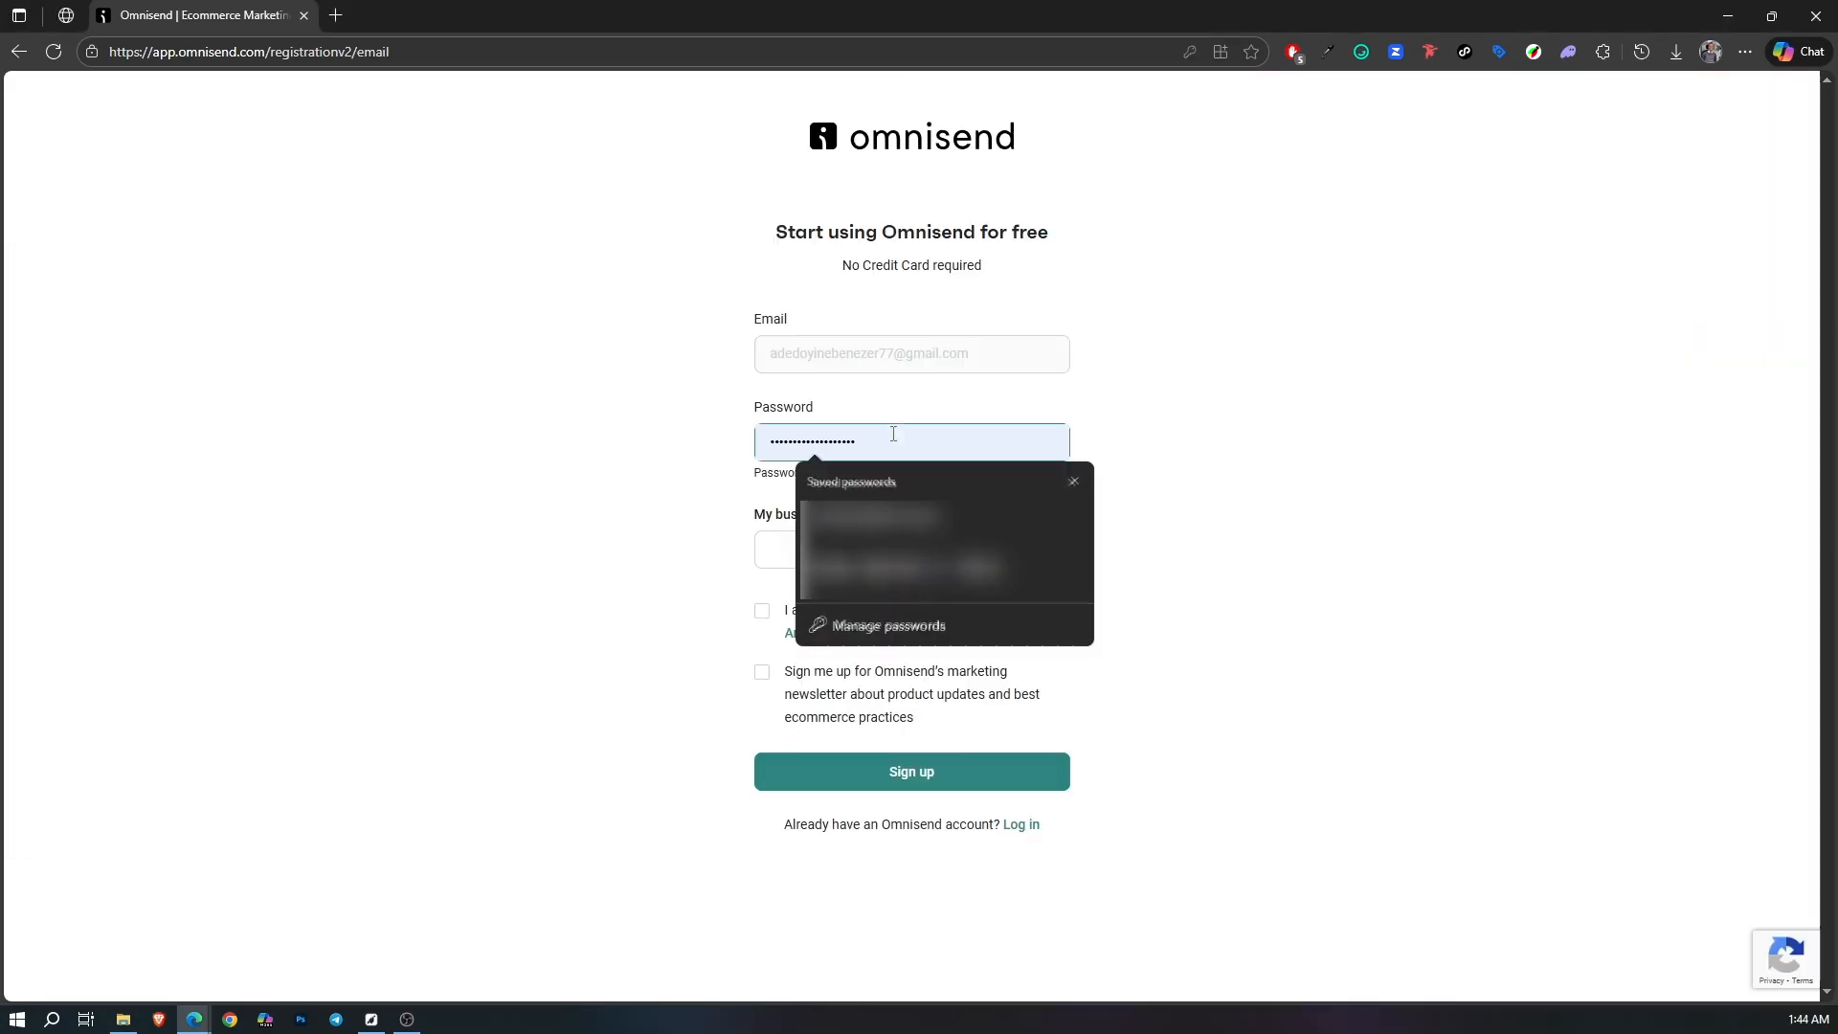
key(ctrl+a)
key(BackSpace)
text(••••••)
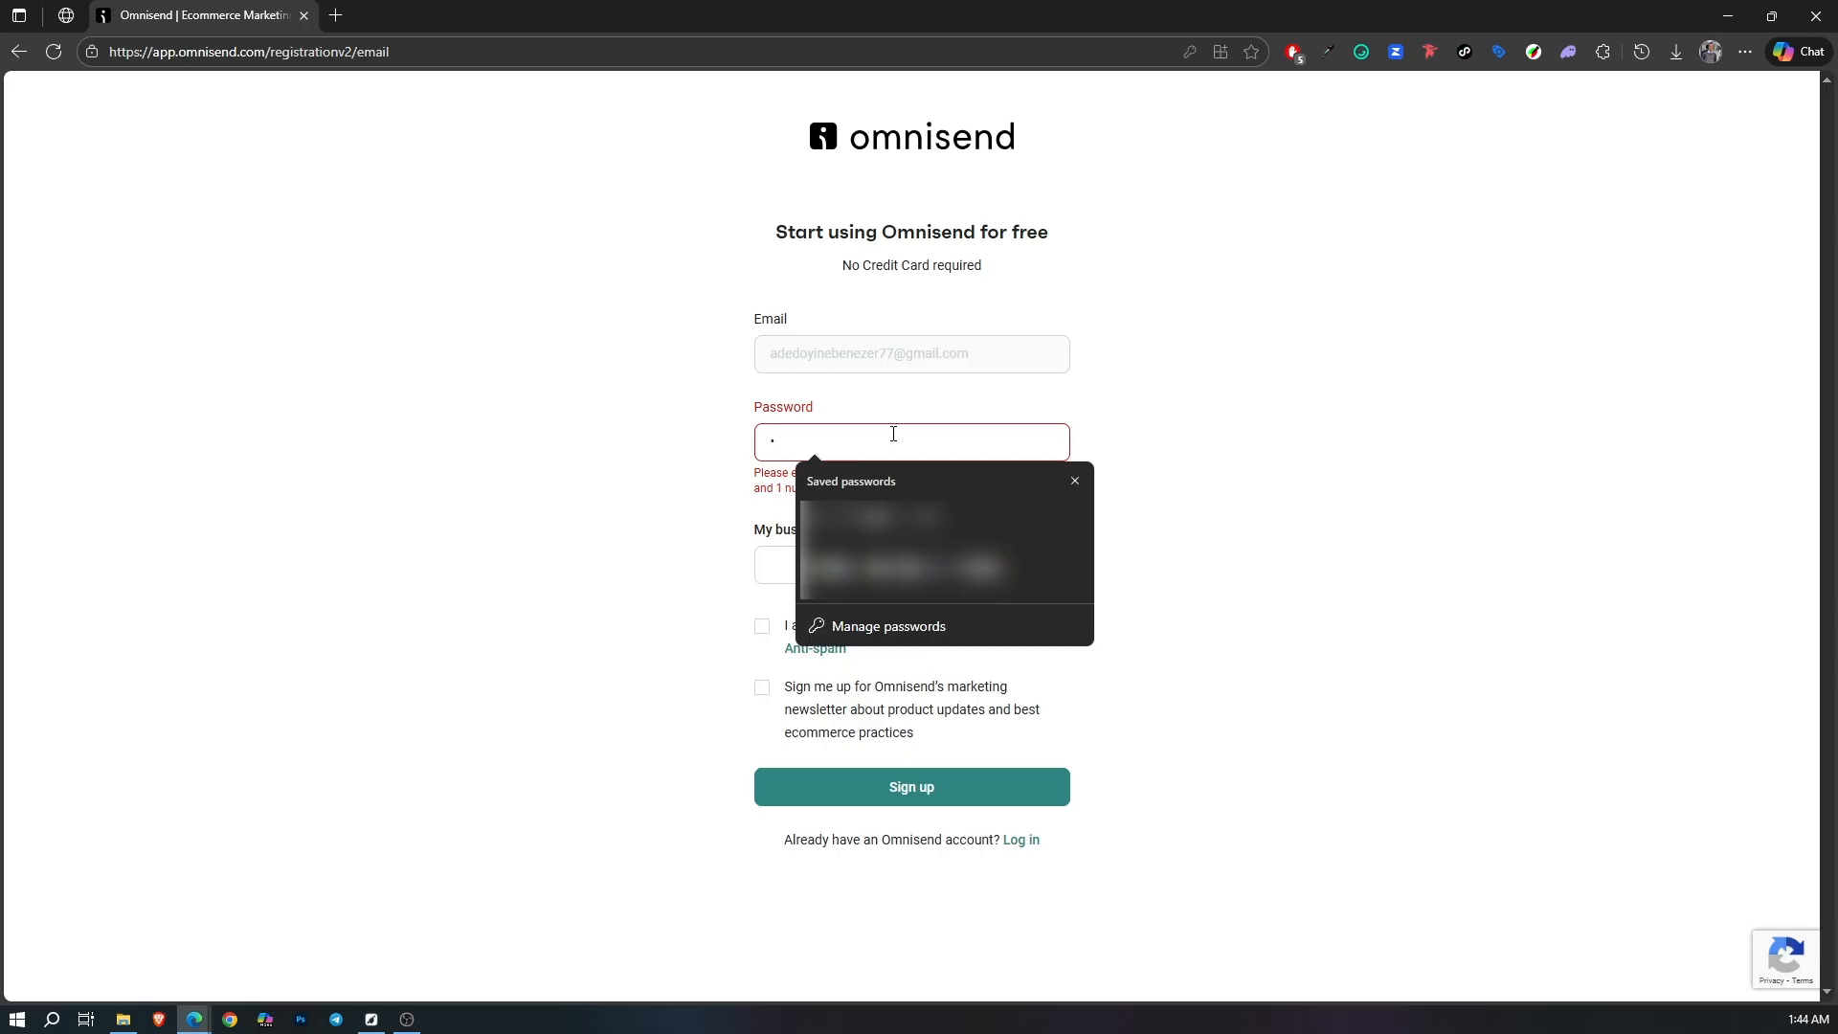
text(••••••••••)
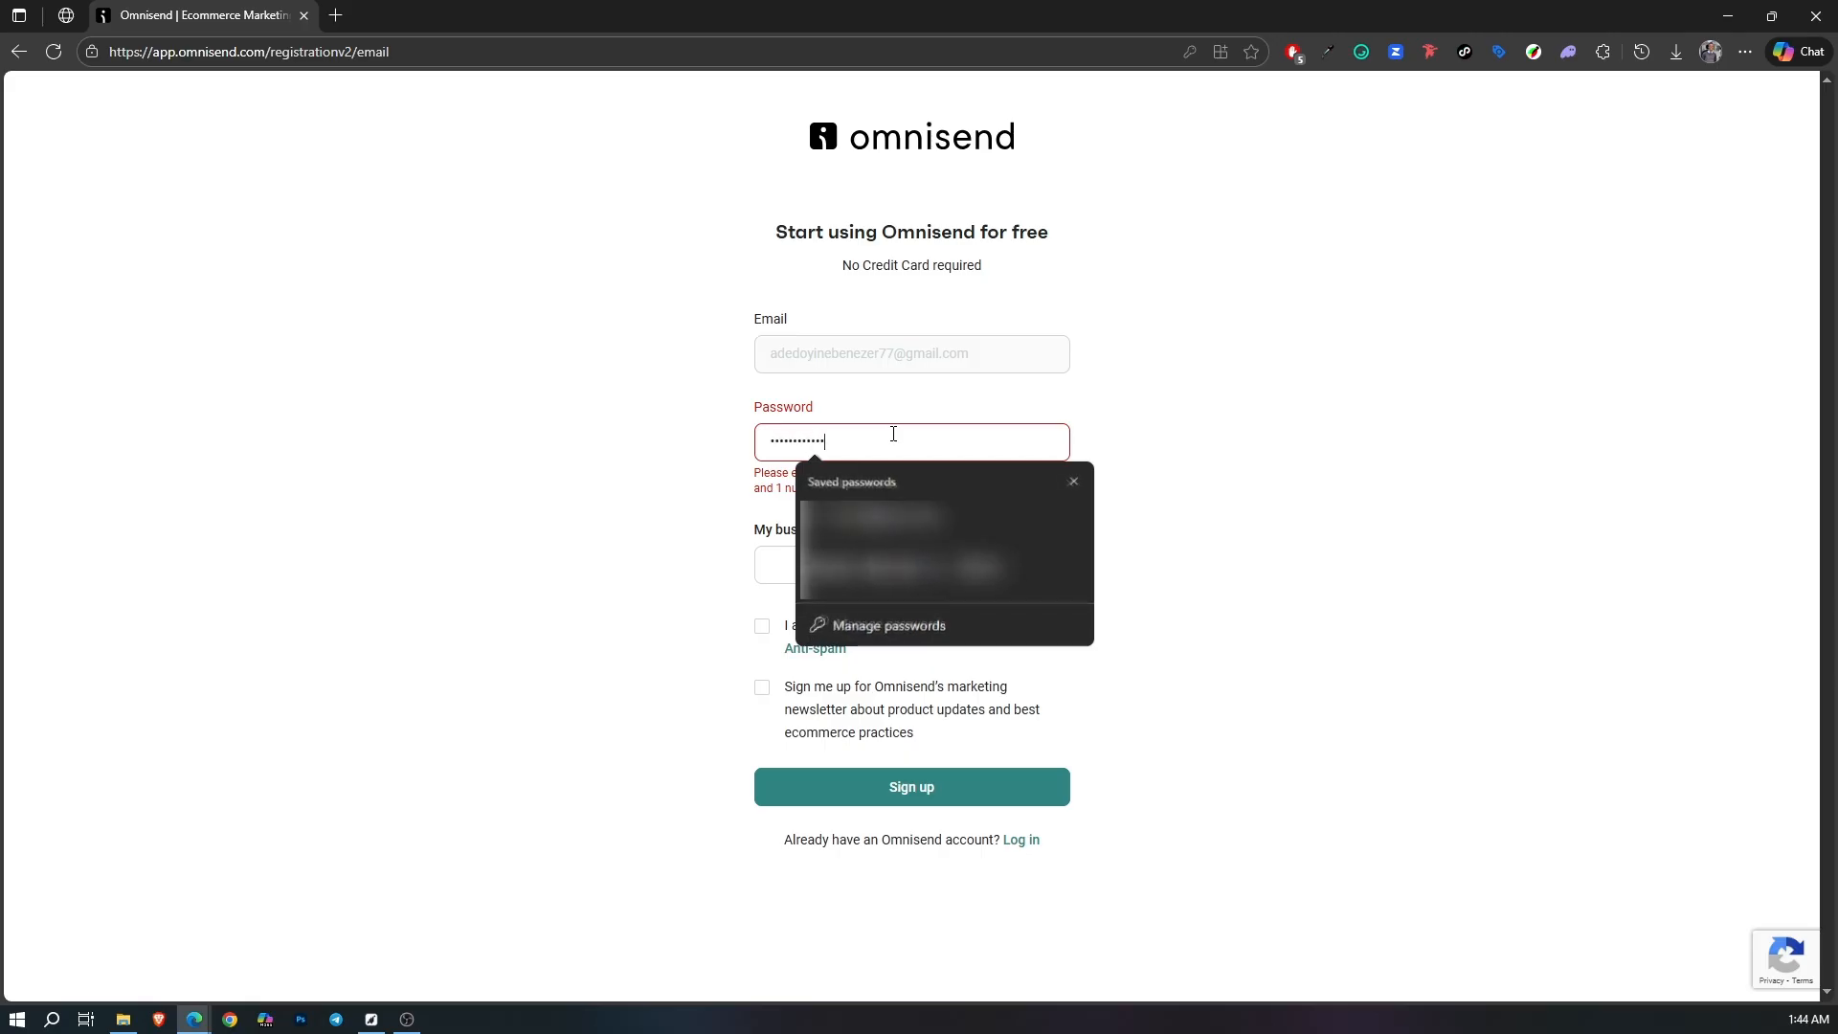
text(•)
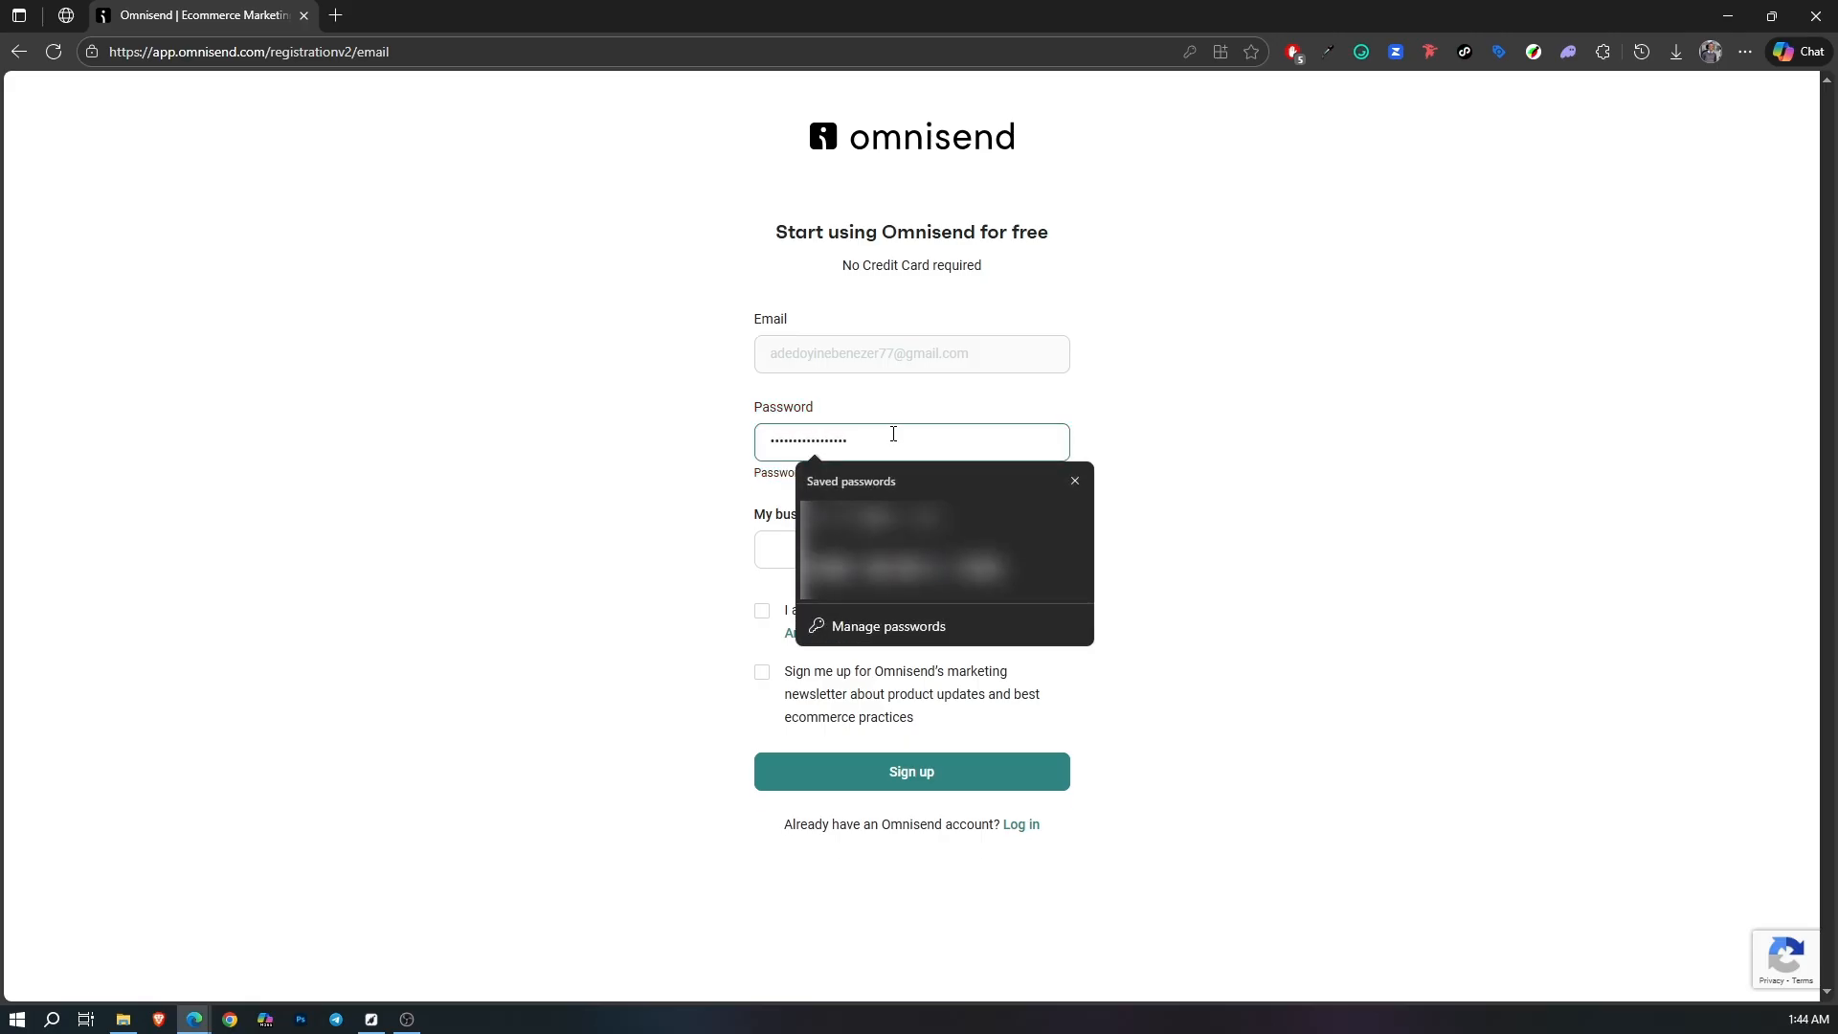
click(727, 443)
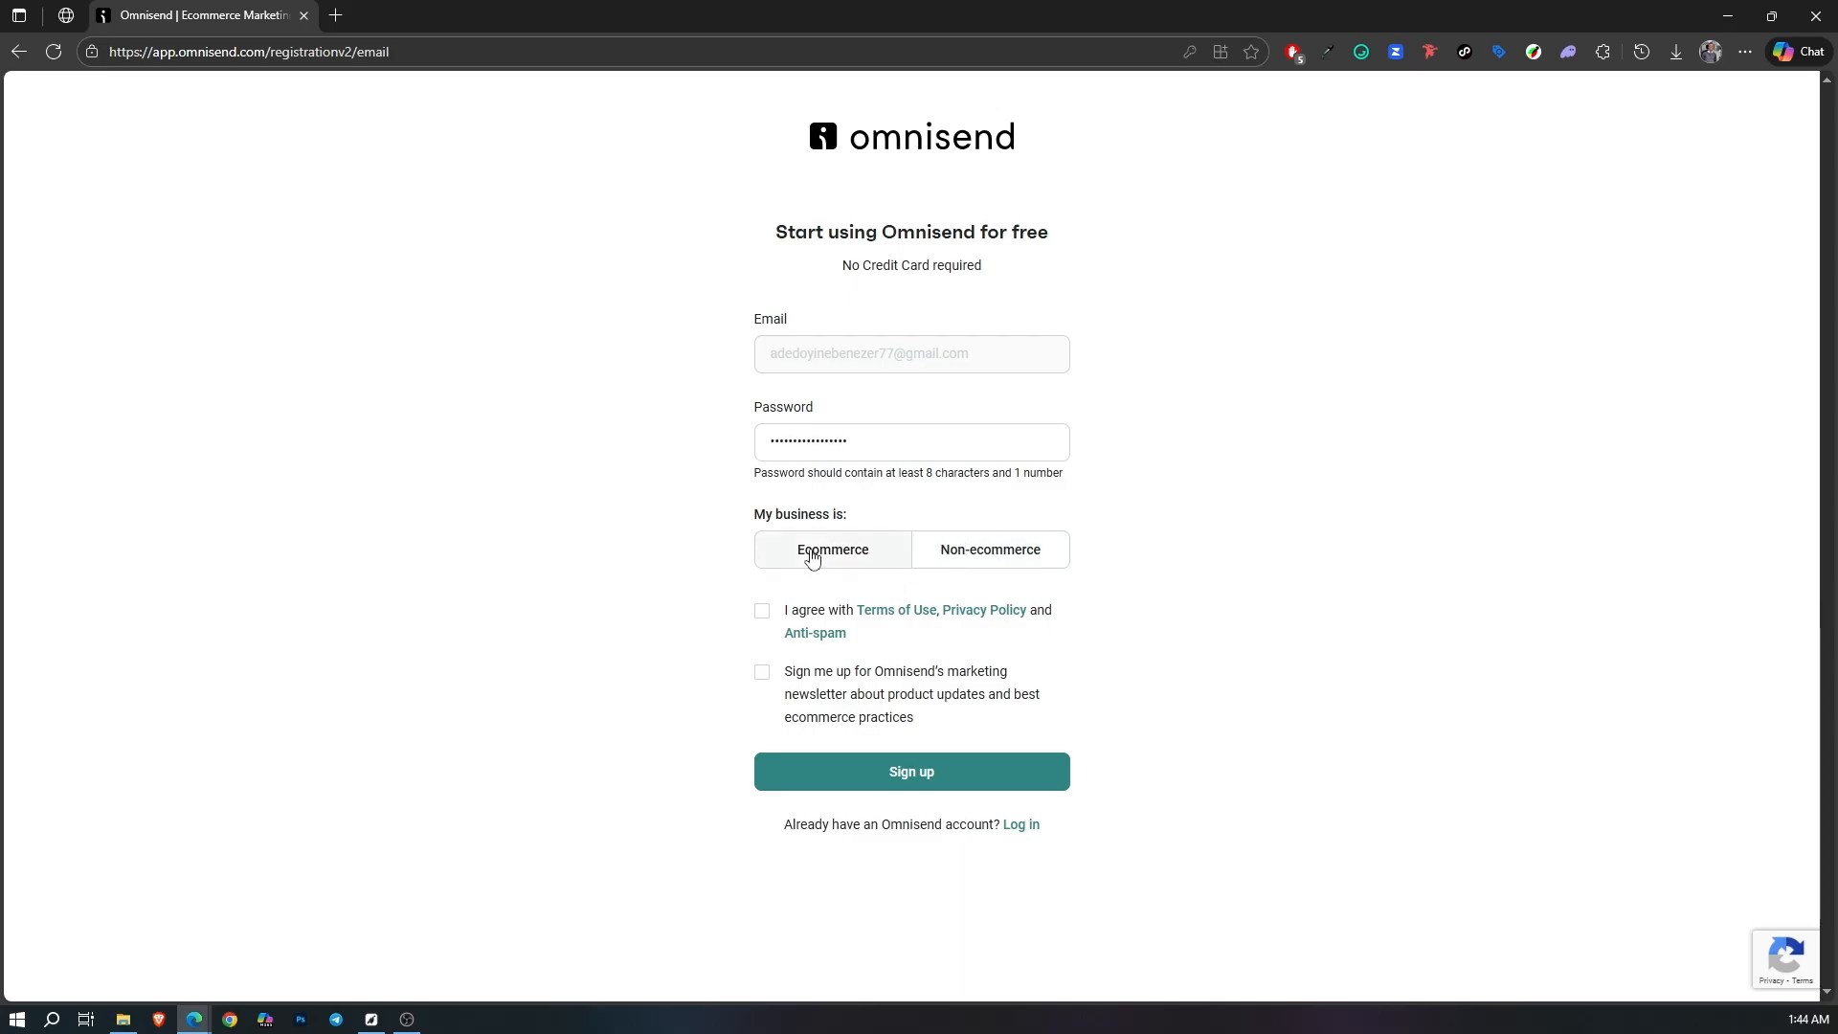
Set the business type to Ecommerce, agreeing to the Terms of Use and opting in to the marketing newsletter.
click(812, 556)
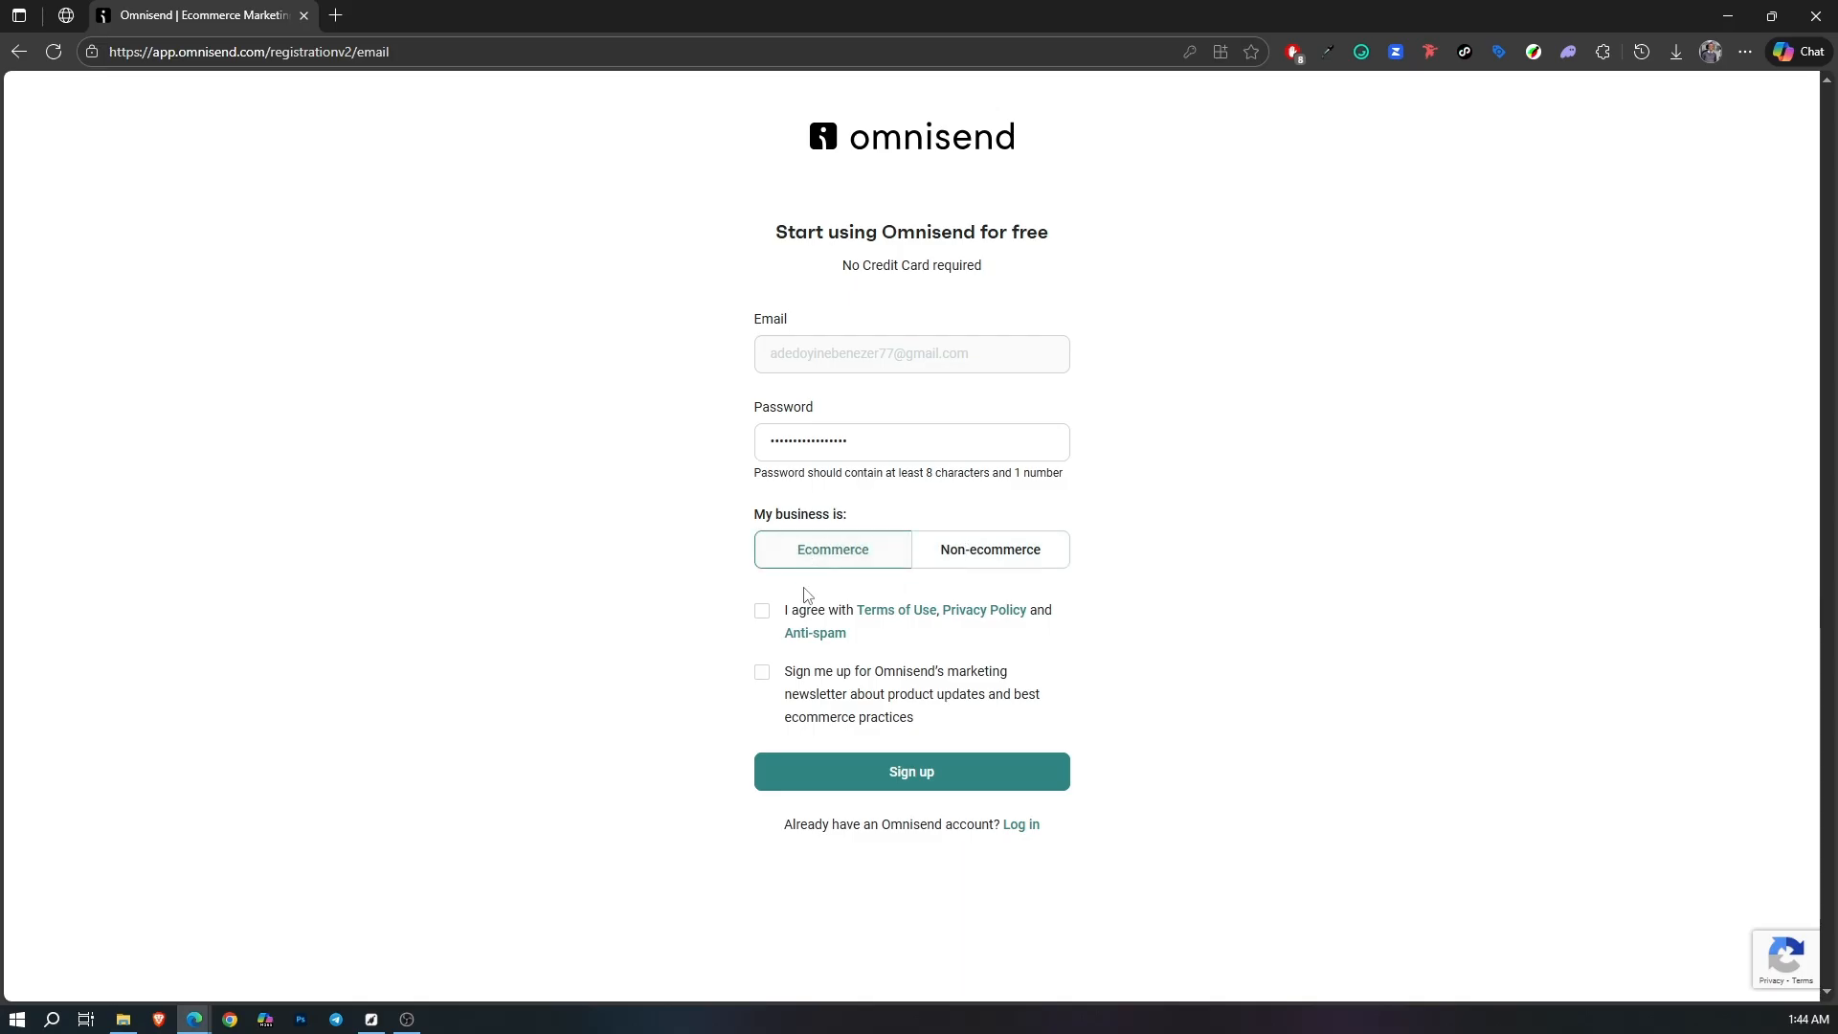
click(761, 612)
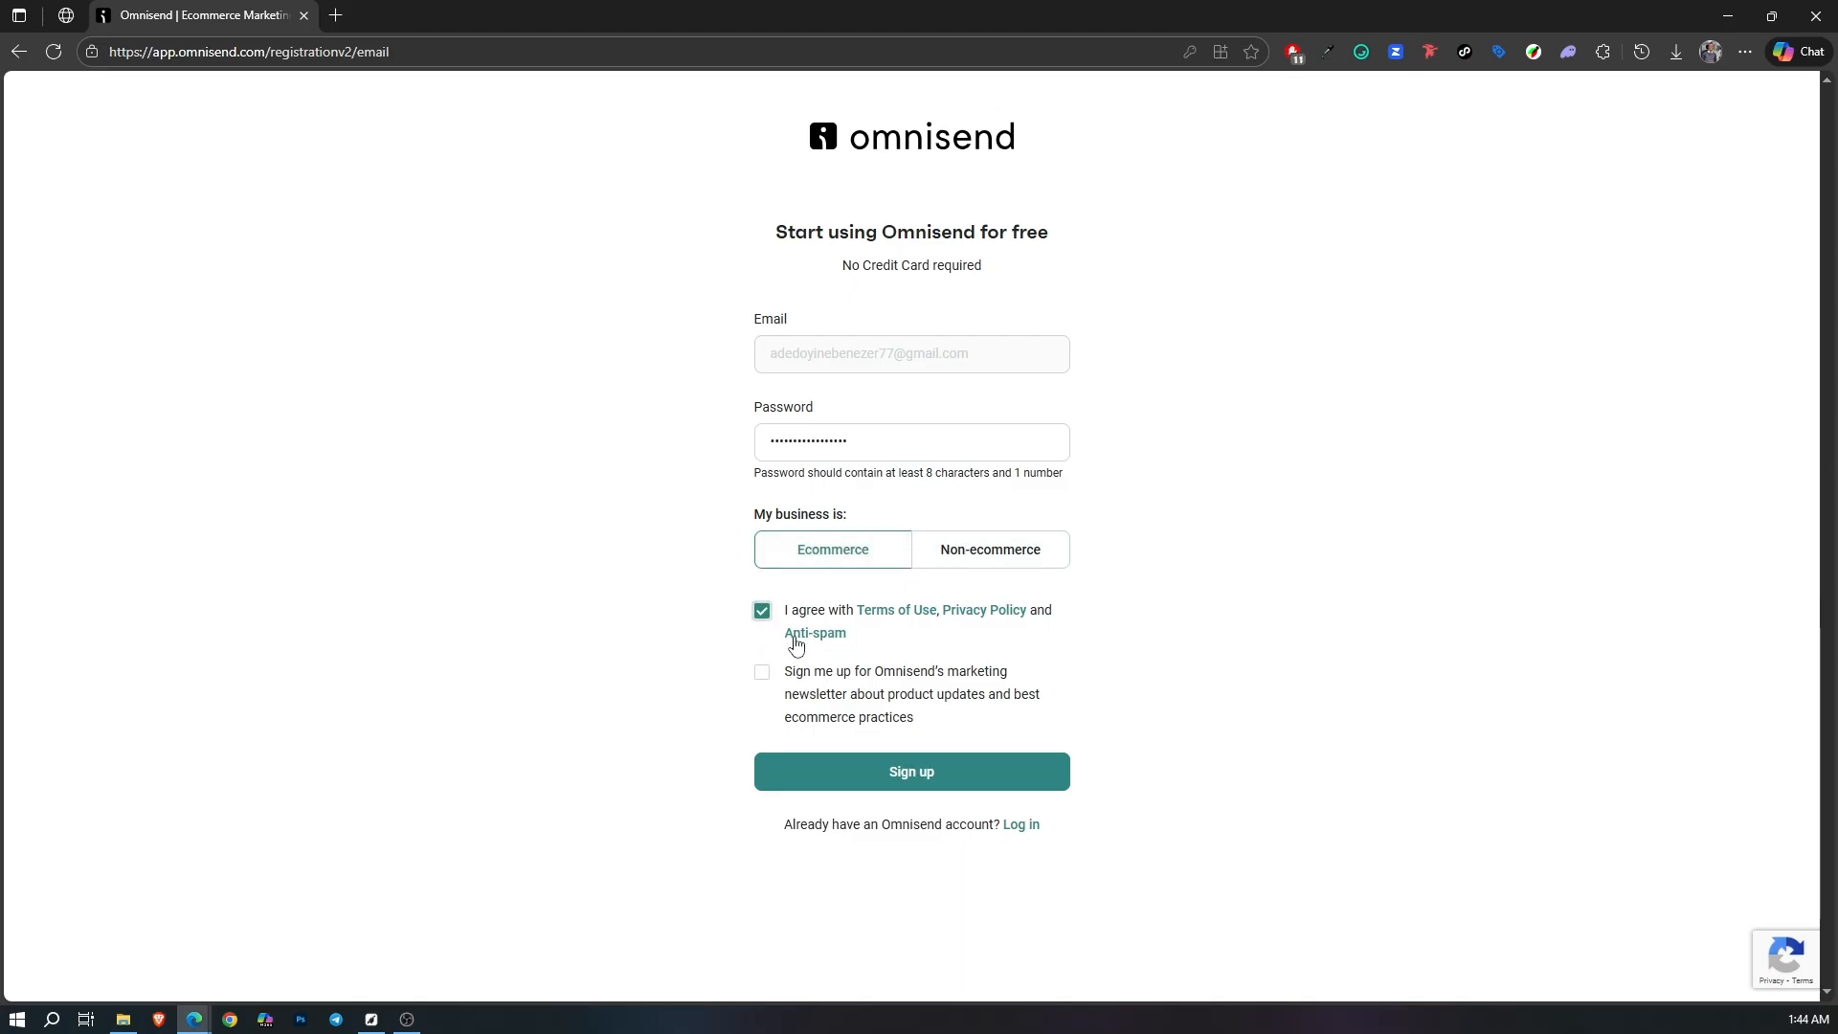
click(765, 678)
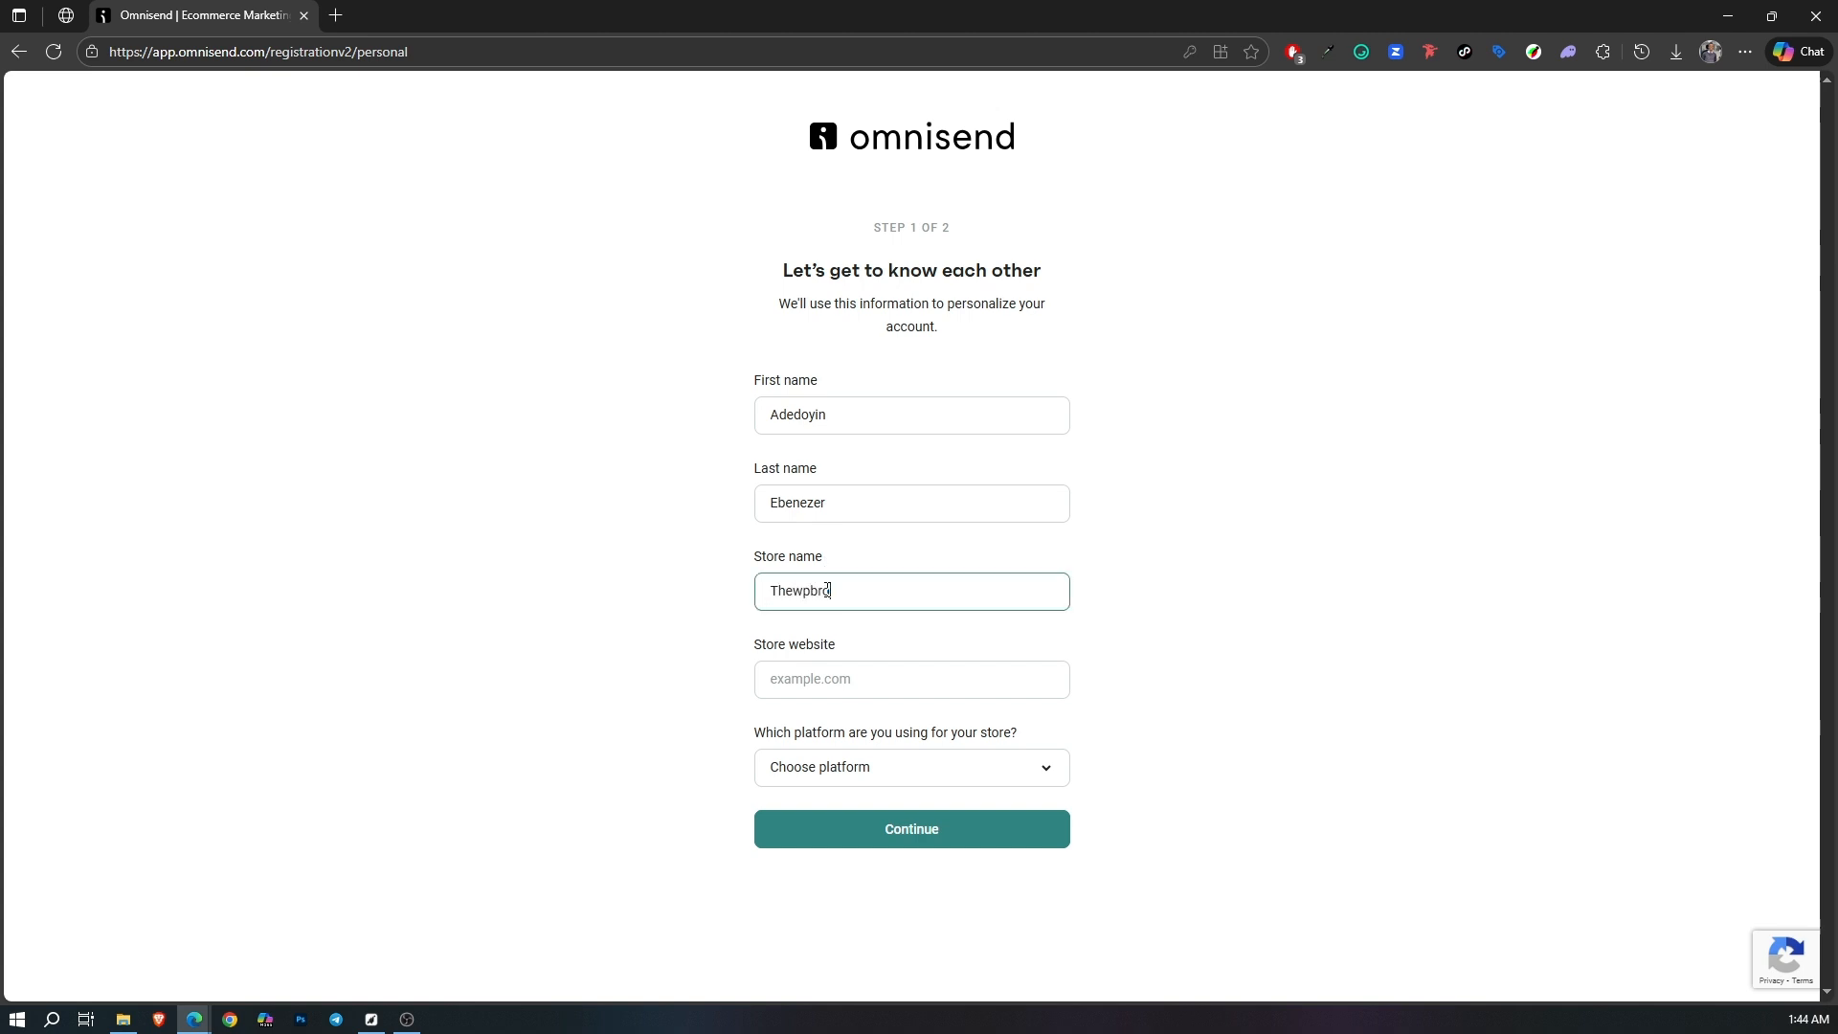
click(818, 673)
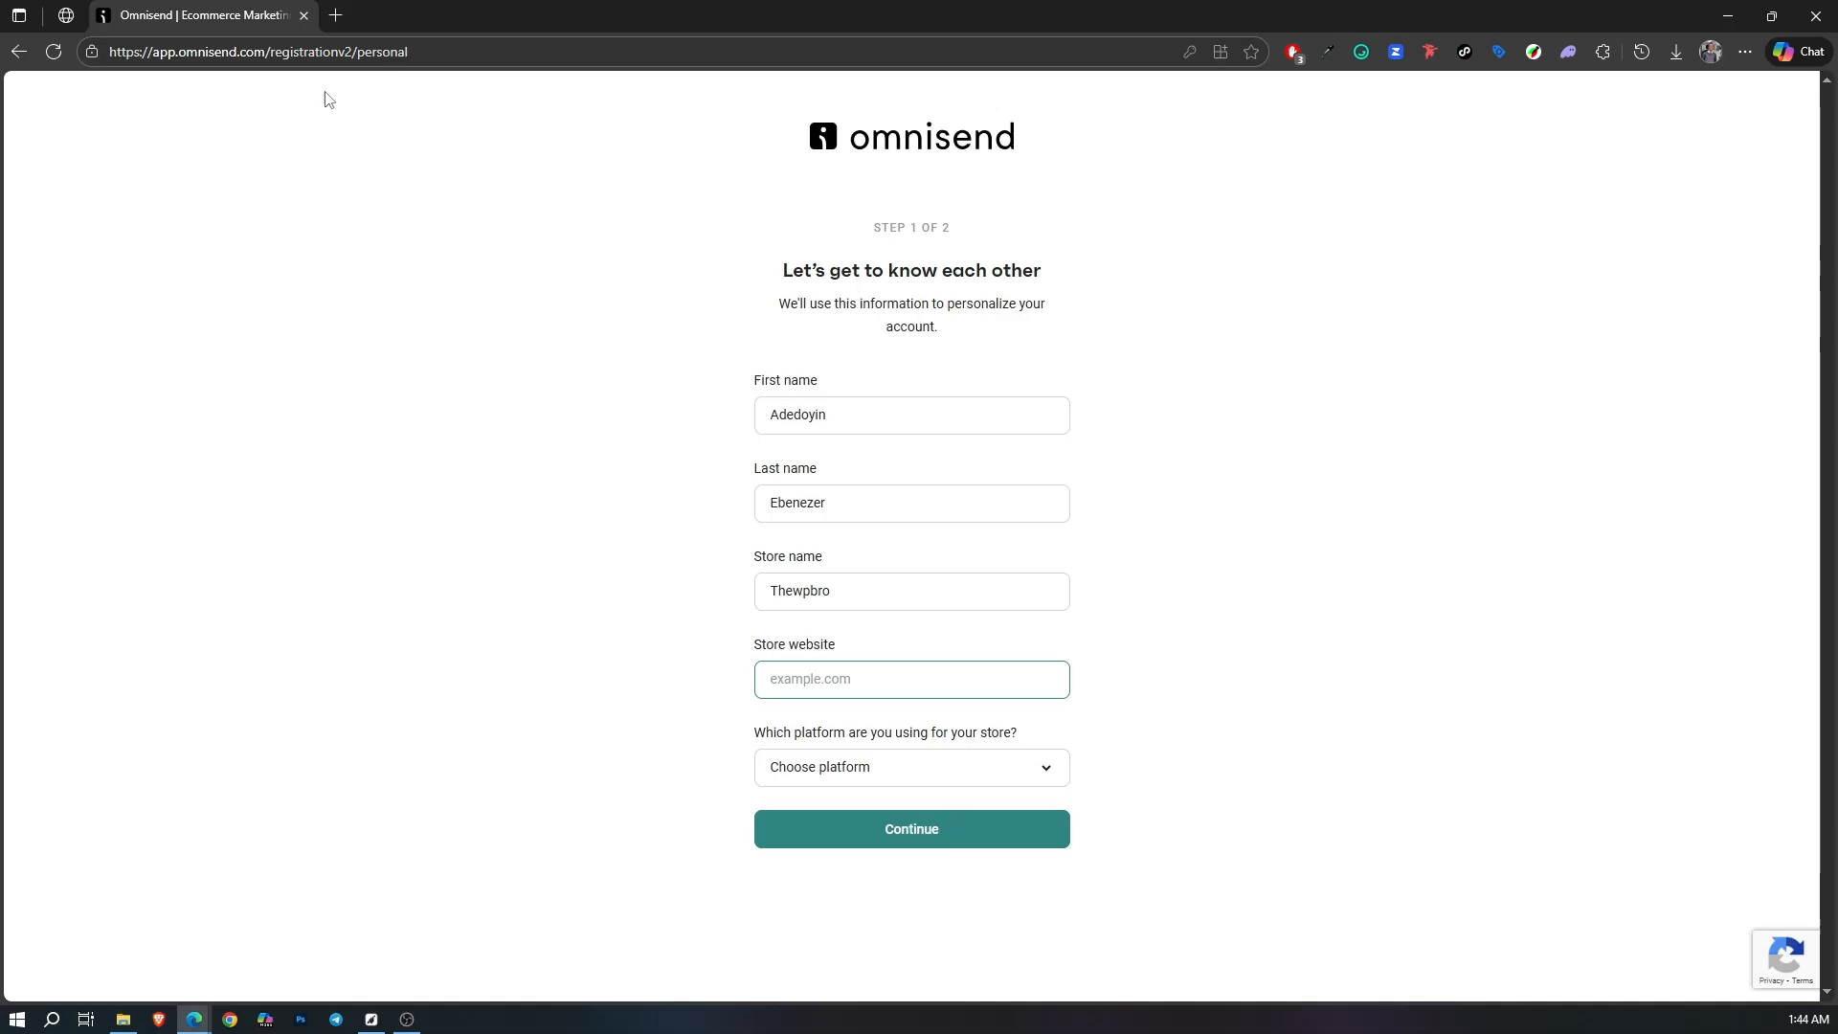
click(71, 14)
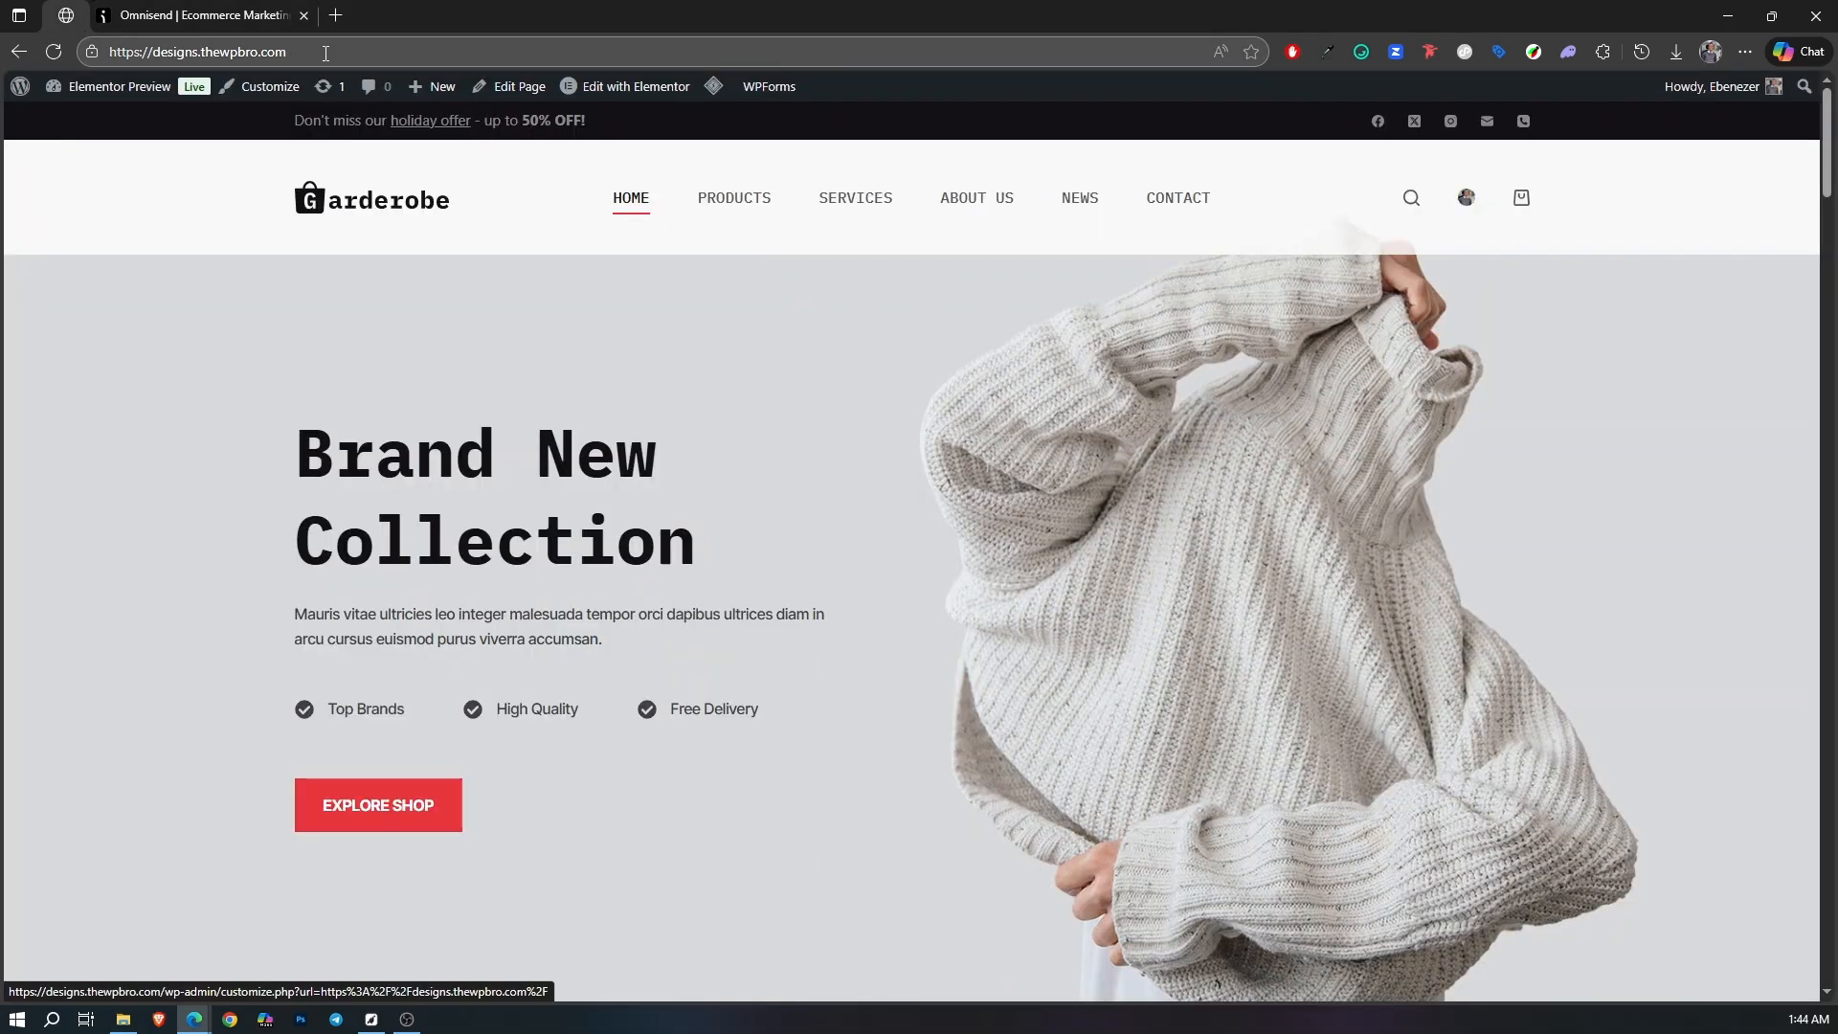
drag(325, 53, 77, 55)
key(ctrl+c)
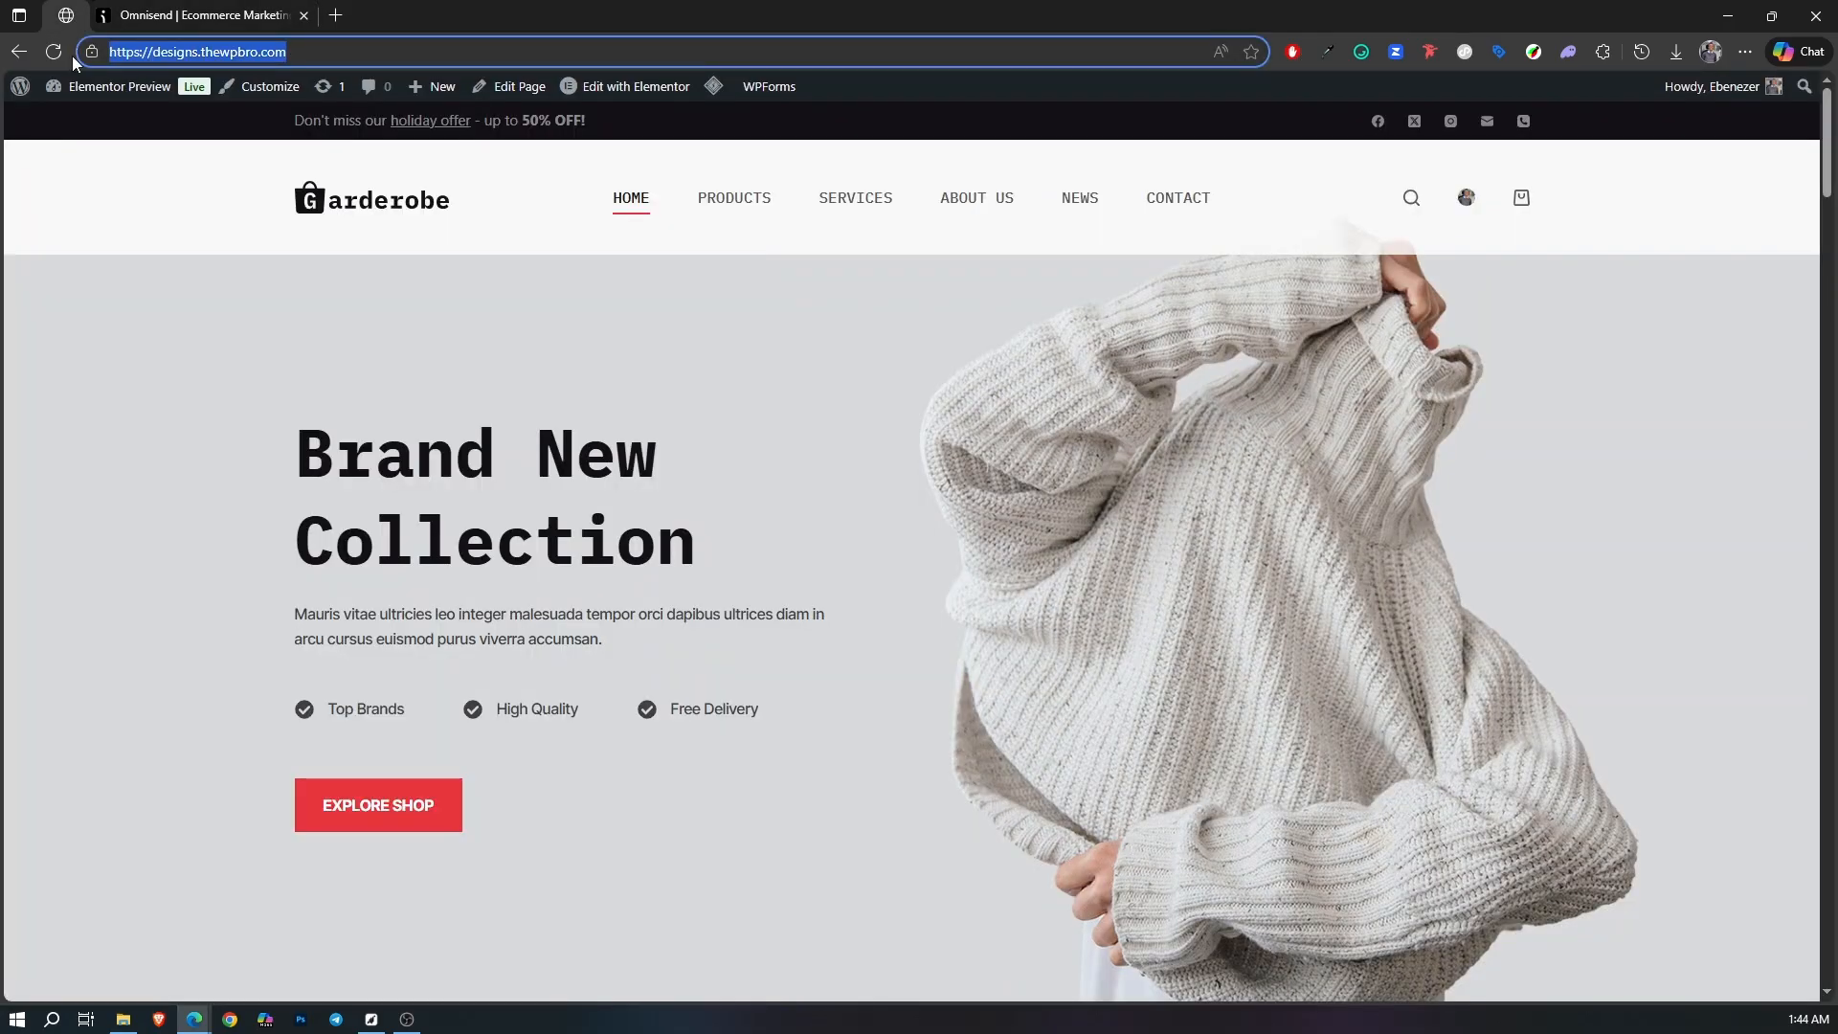
click(205, 14)
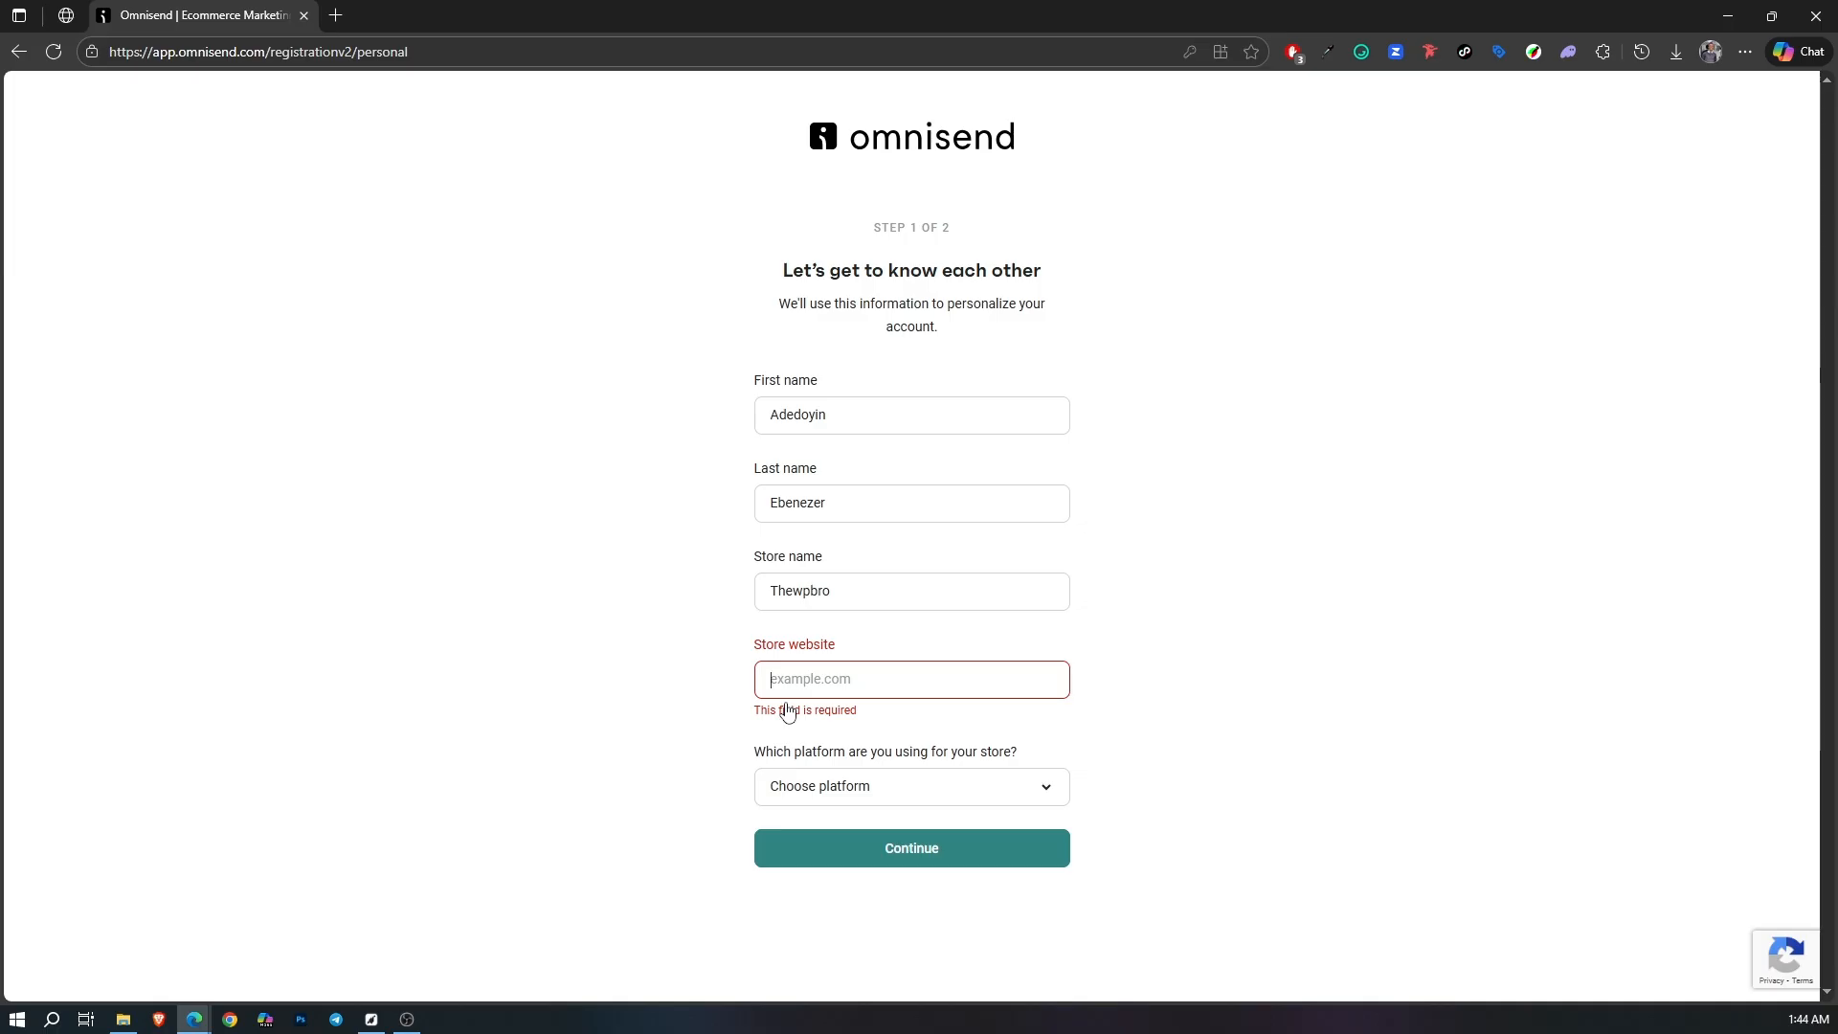
key(ctrl+v)
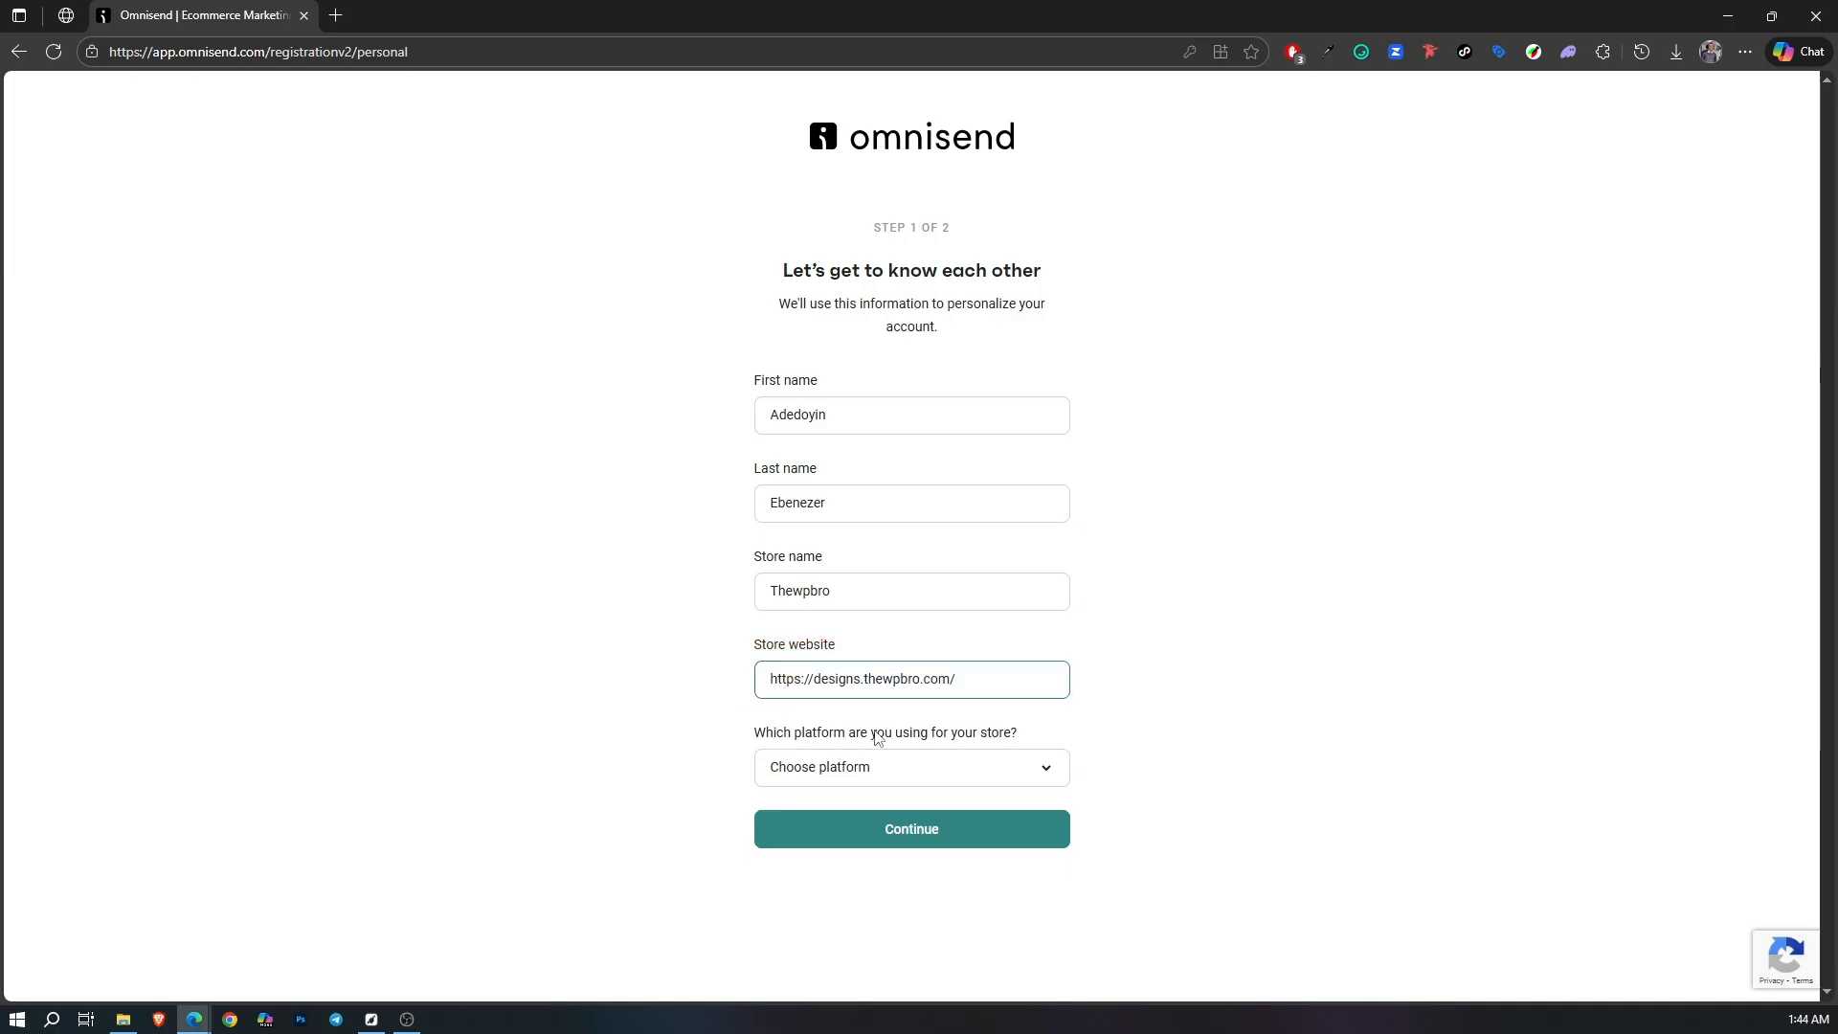
Choose WooCommerce as the platform used for the store.
click(888, 766)
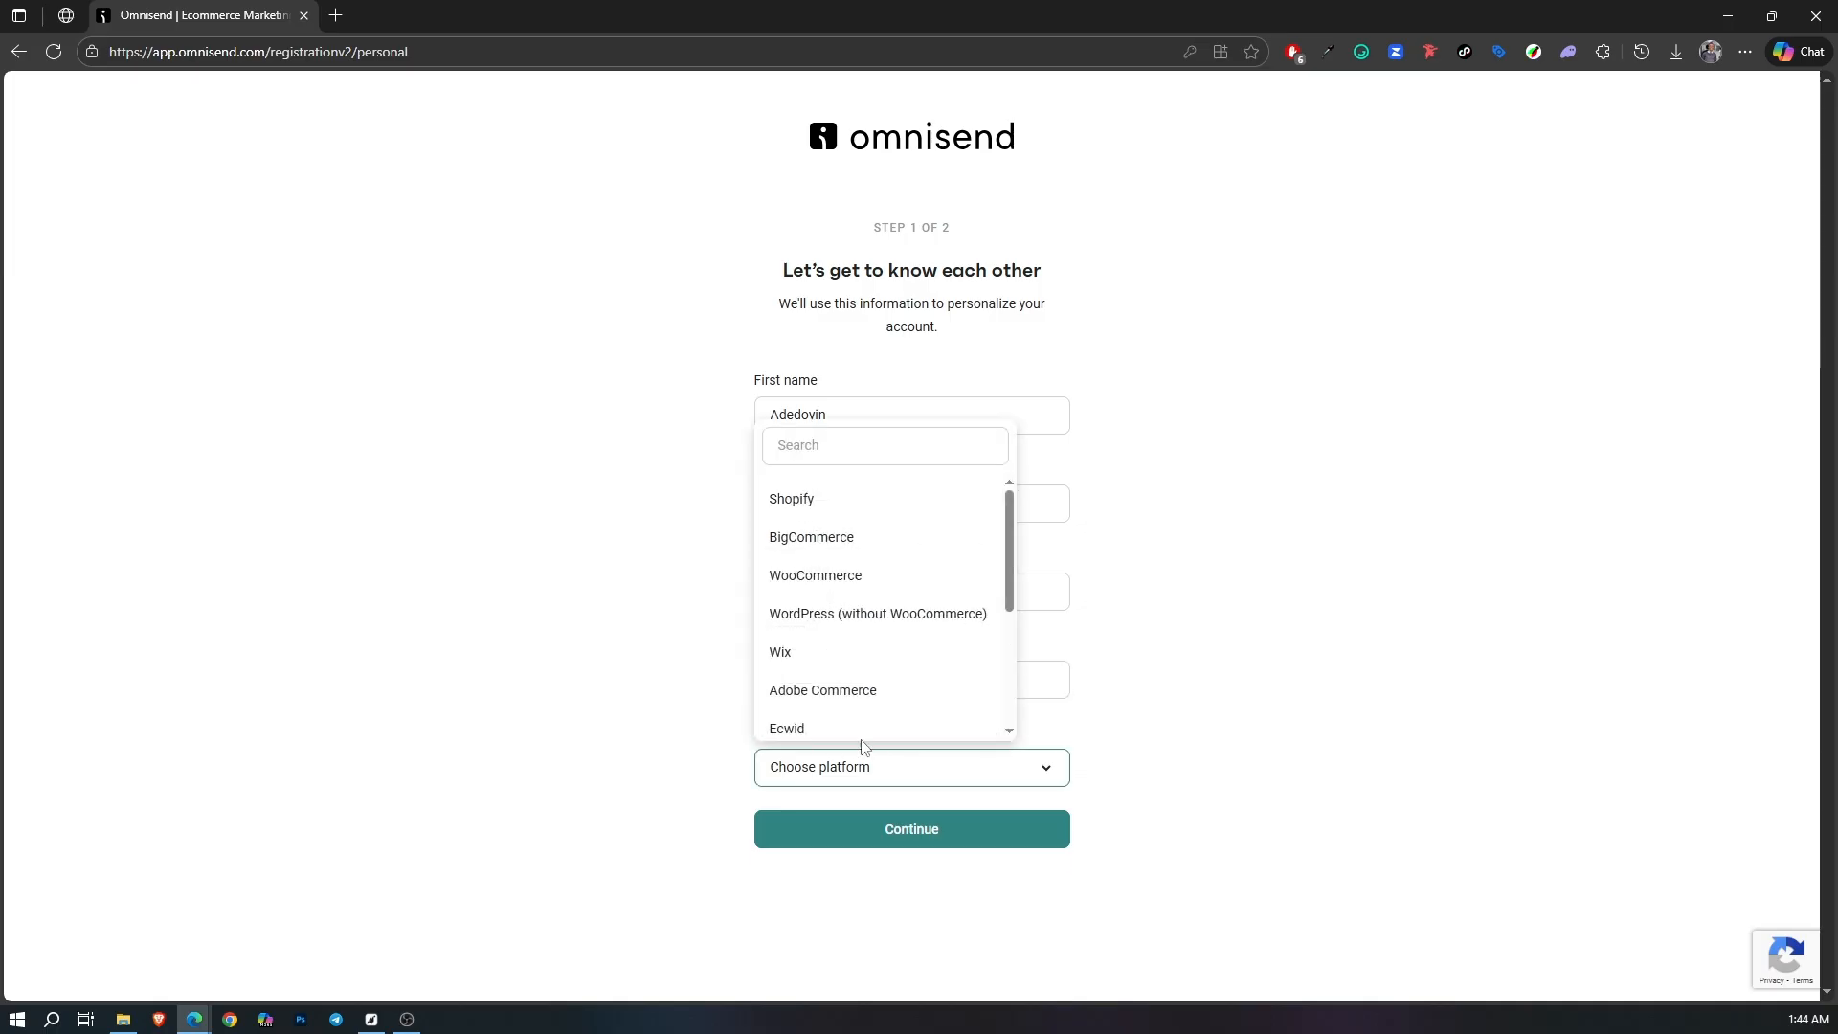
click(873, 575)
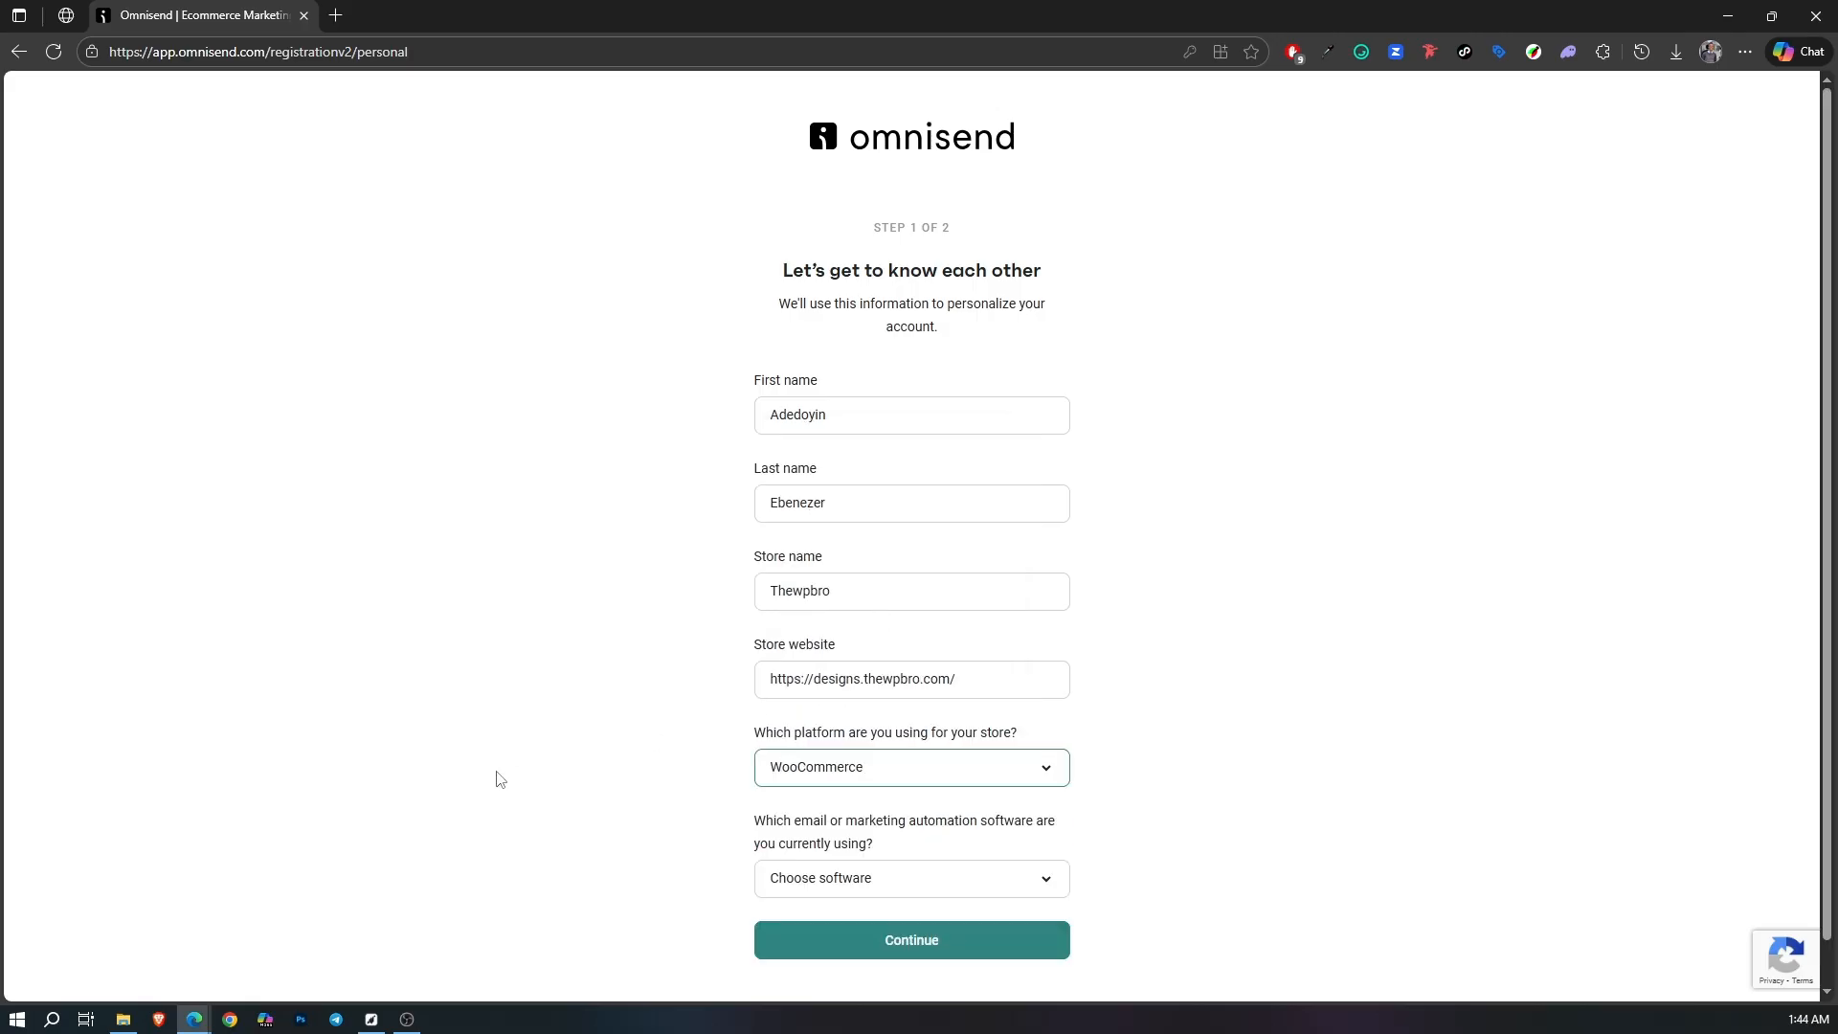
click(517, 743)
Choose None as the current email or marketing automation software and continue to the business address form.
scroll(647, 688, down, 1)
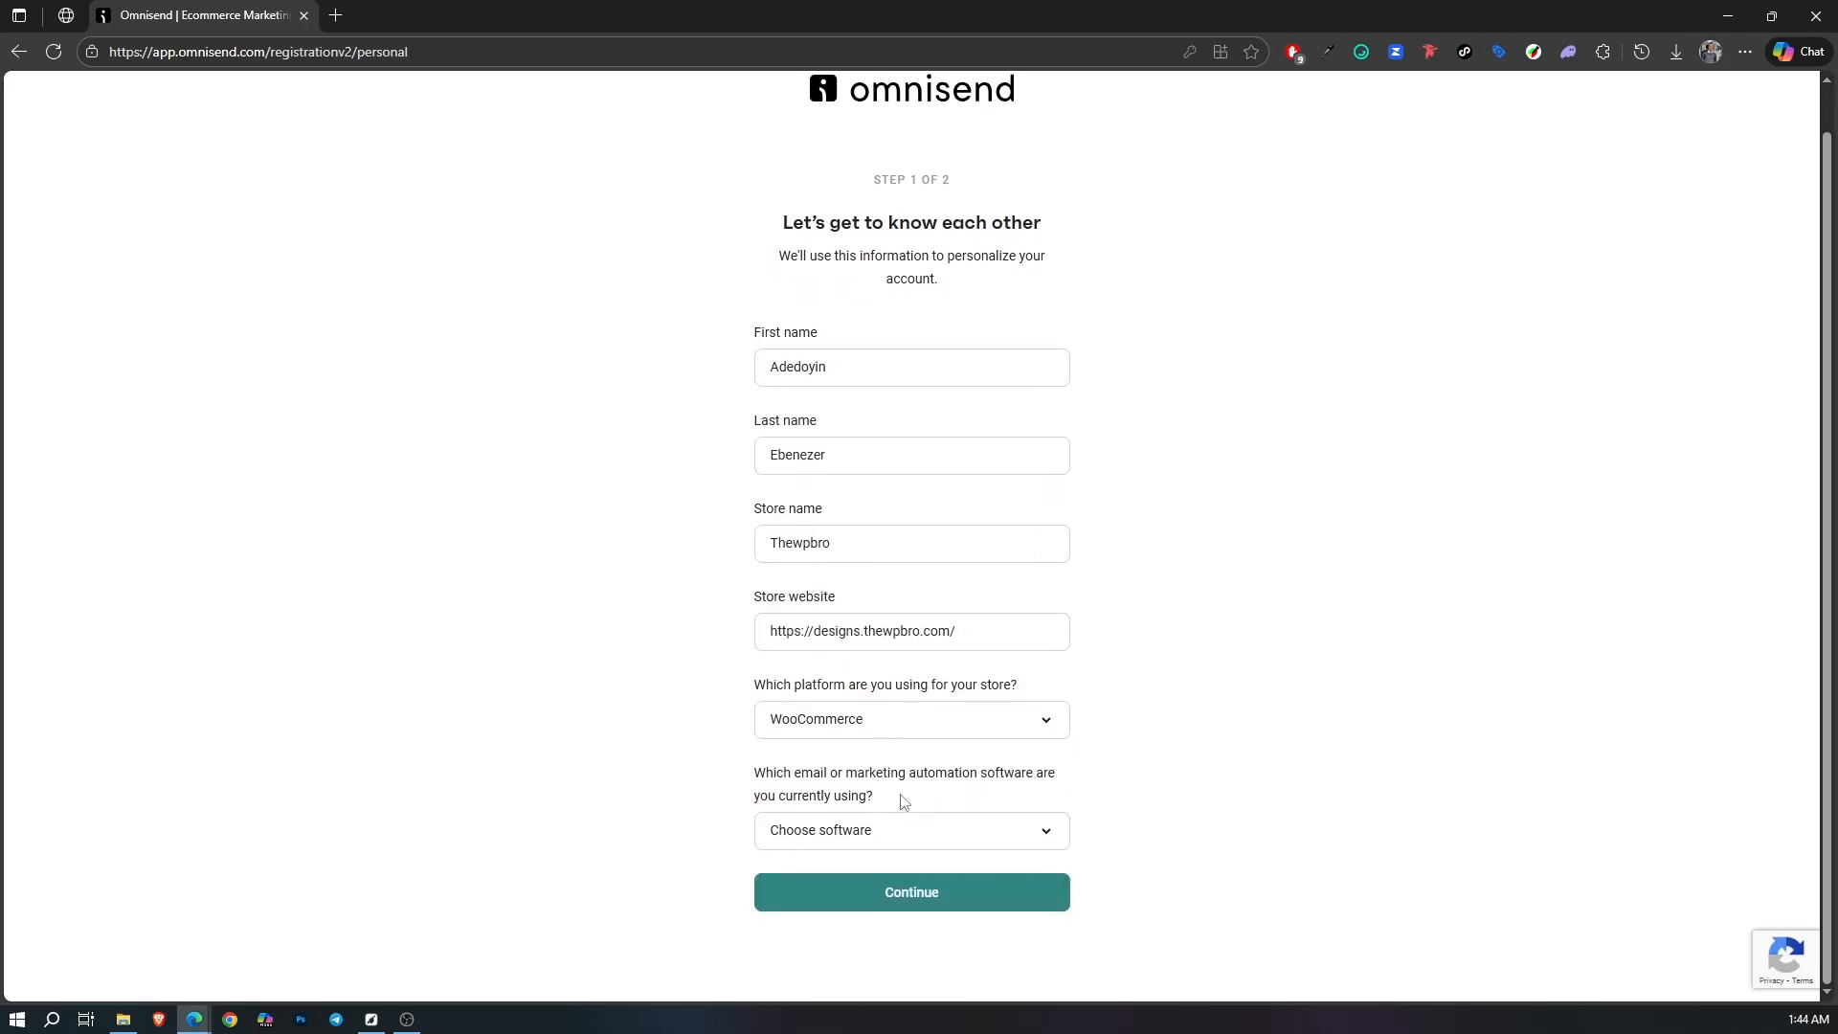
click(923, 827)
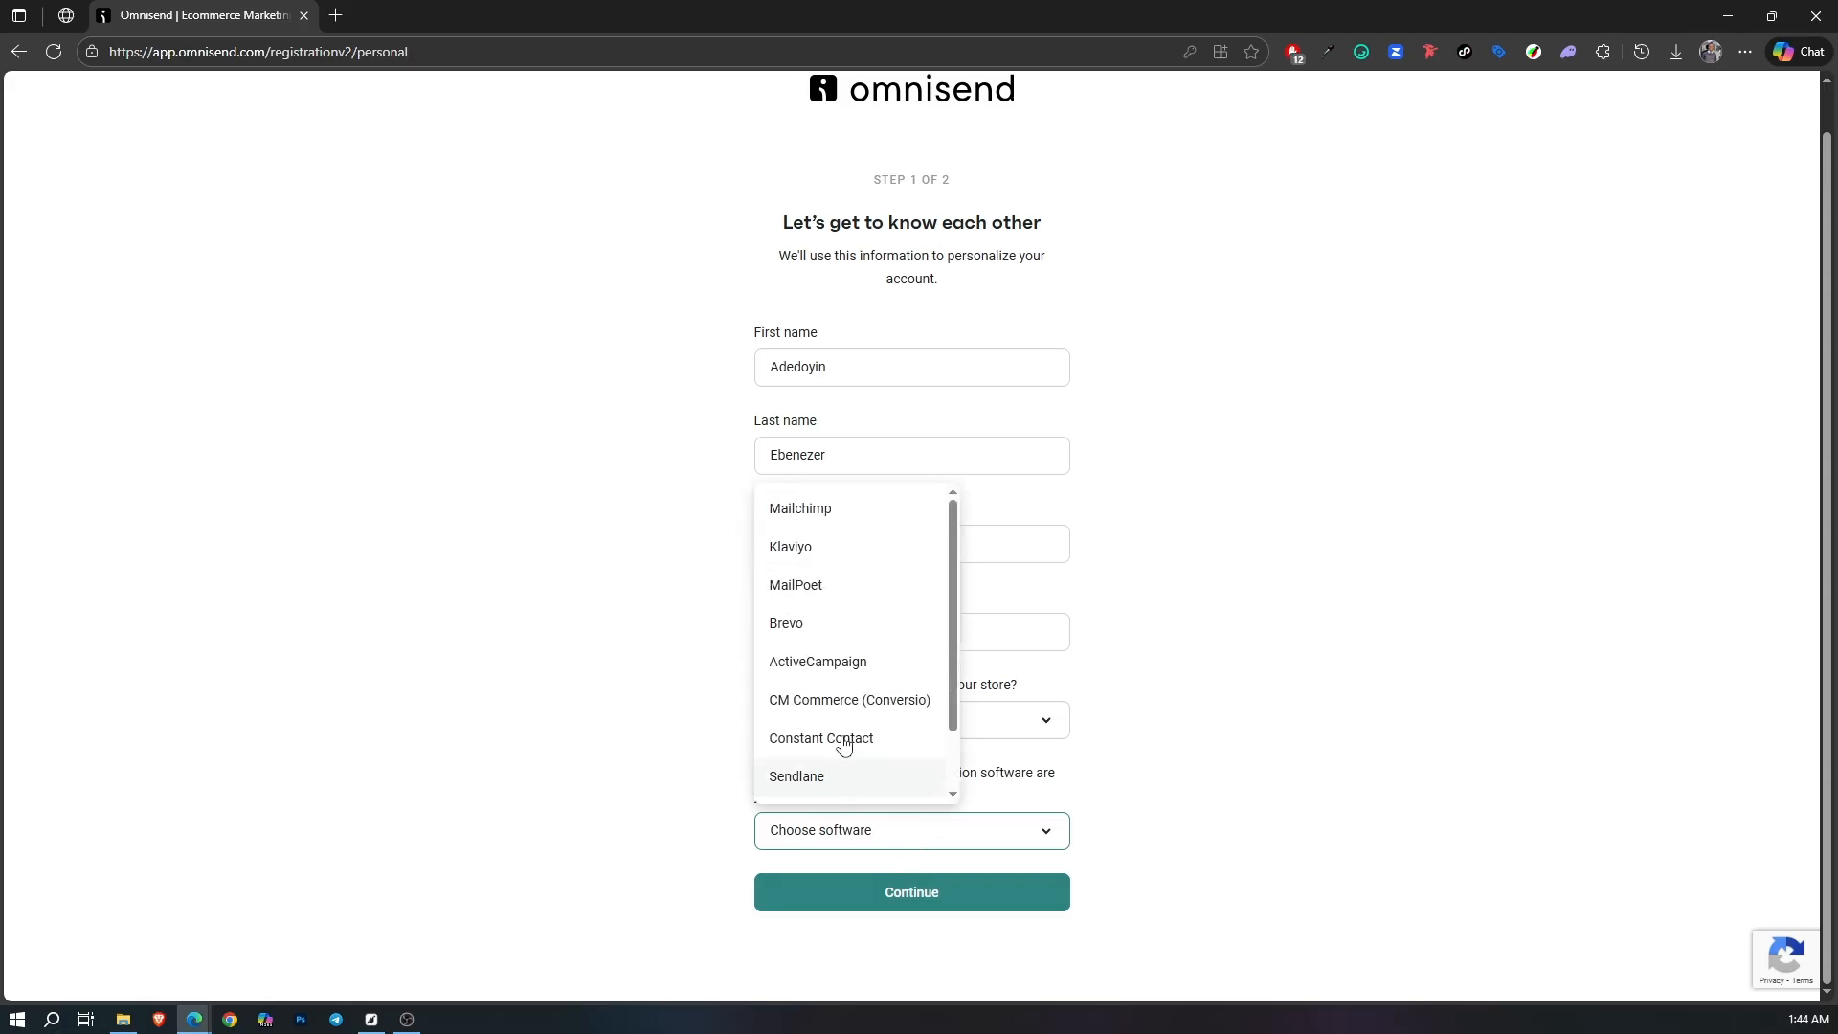
scroll(855, 703, down, 1)
scroll(853, 742, up, 1)
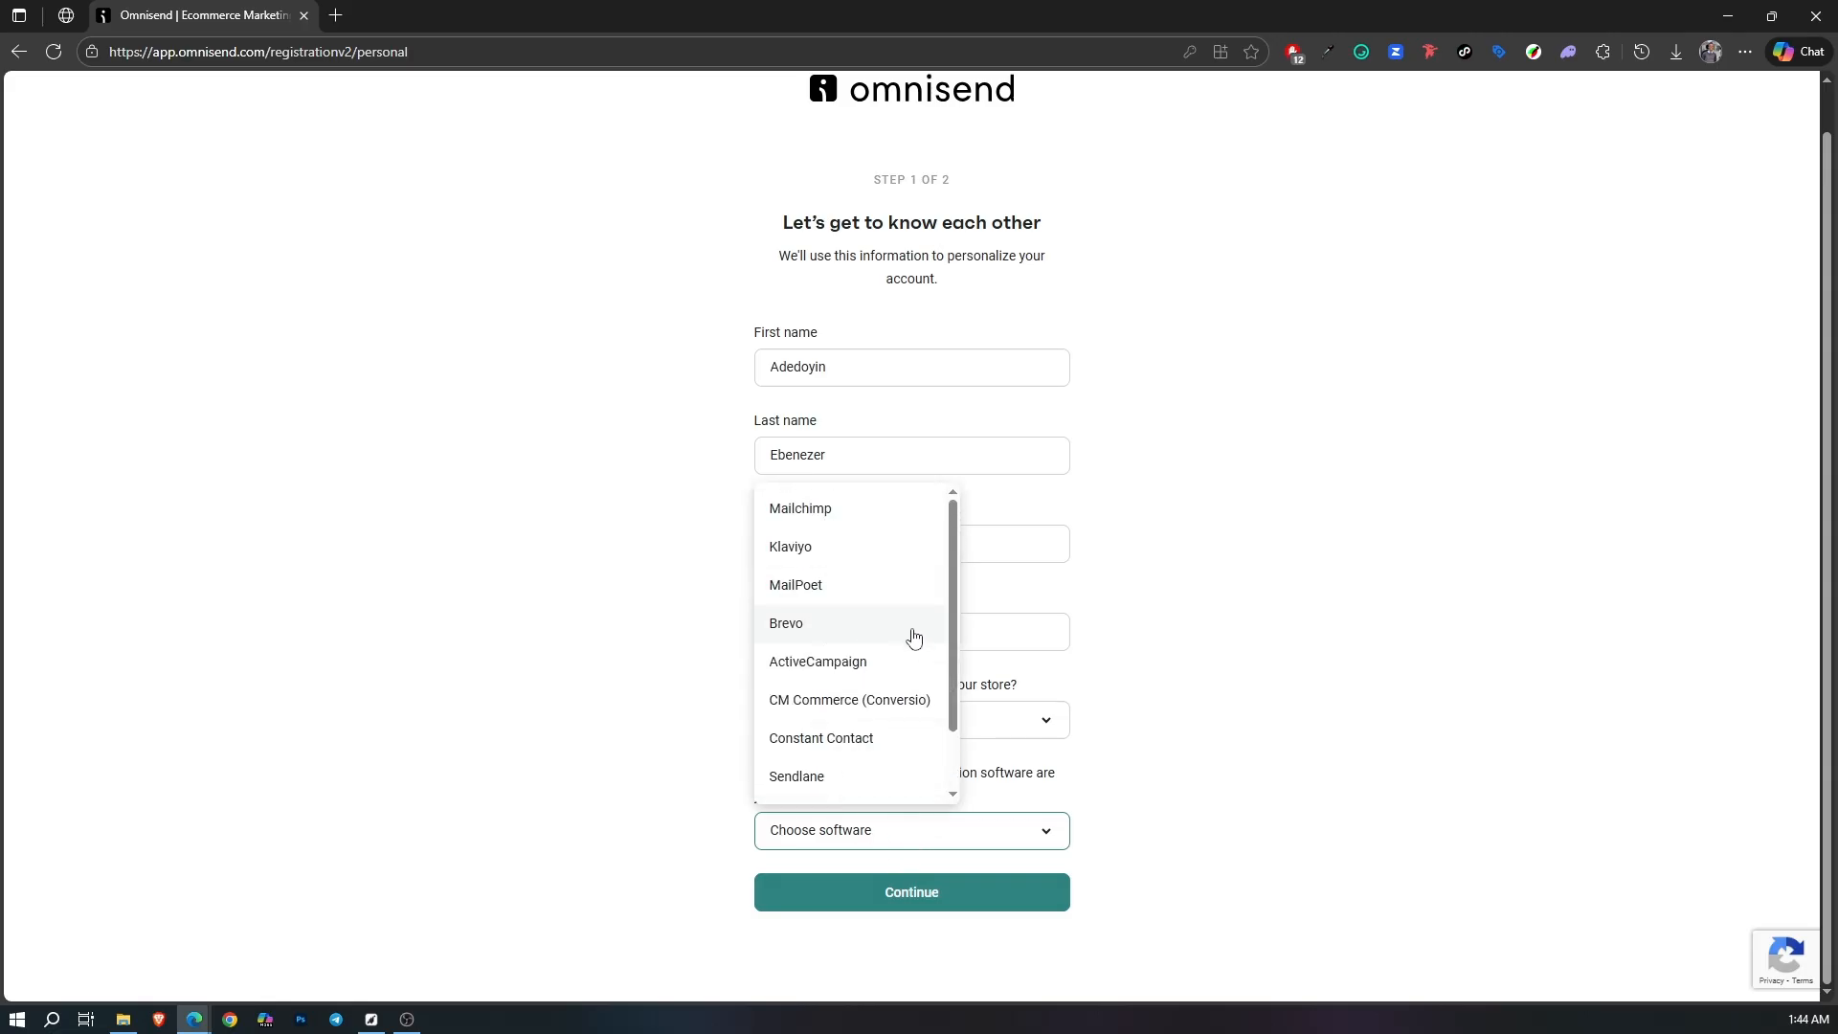
scroll(828, 670, down, 1)
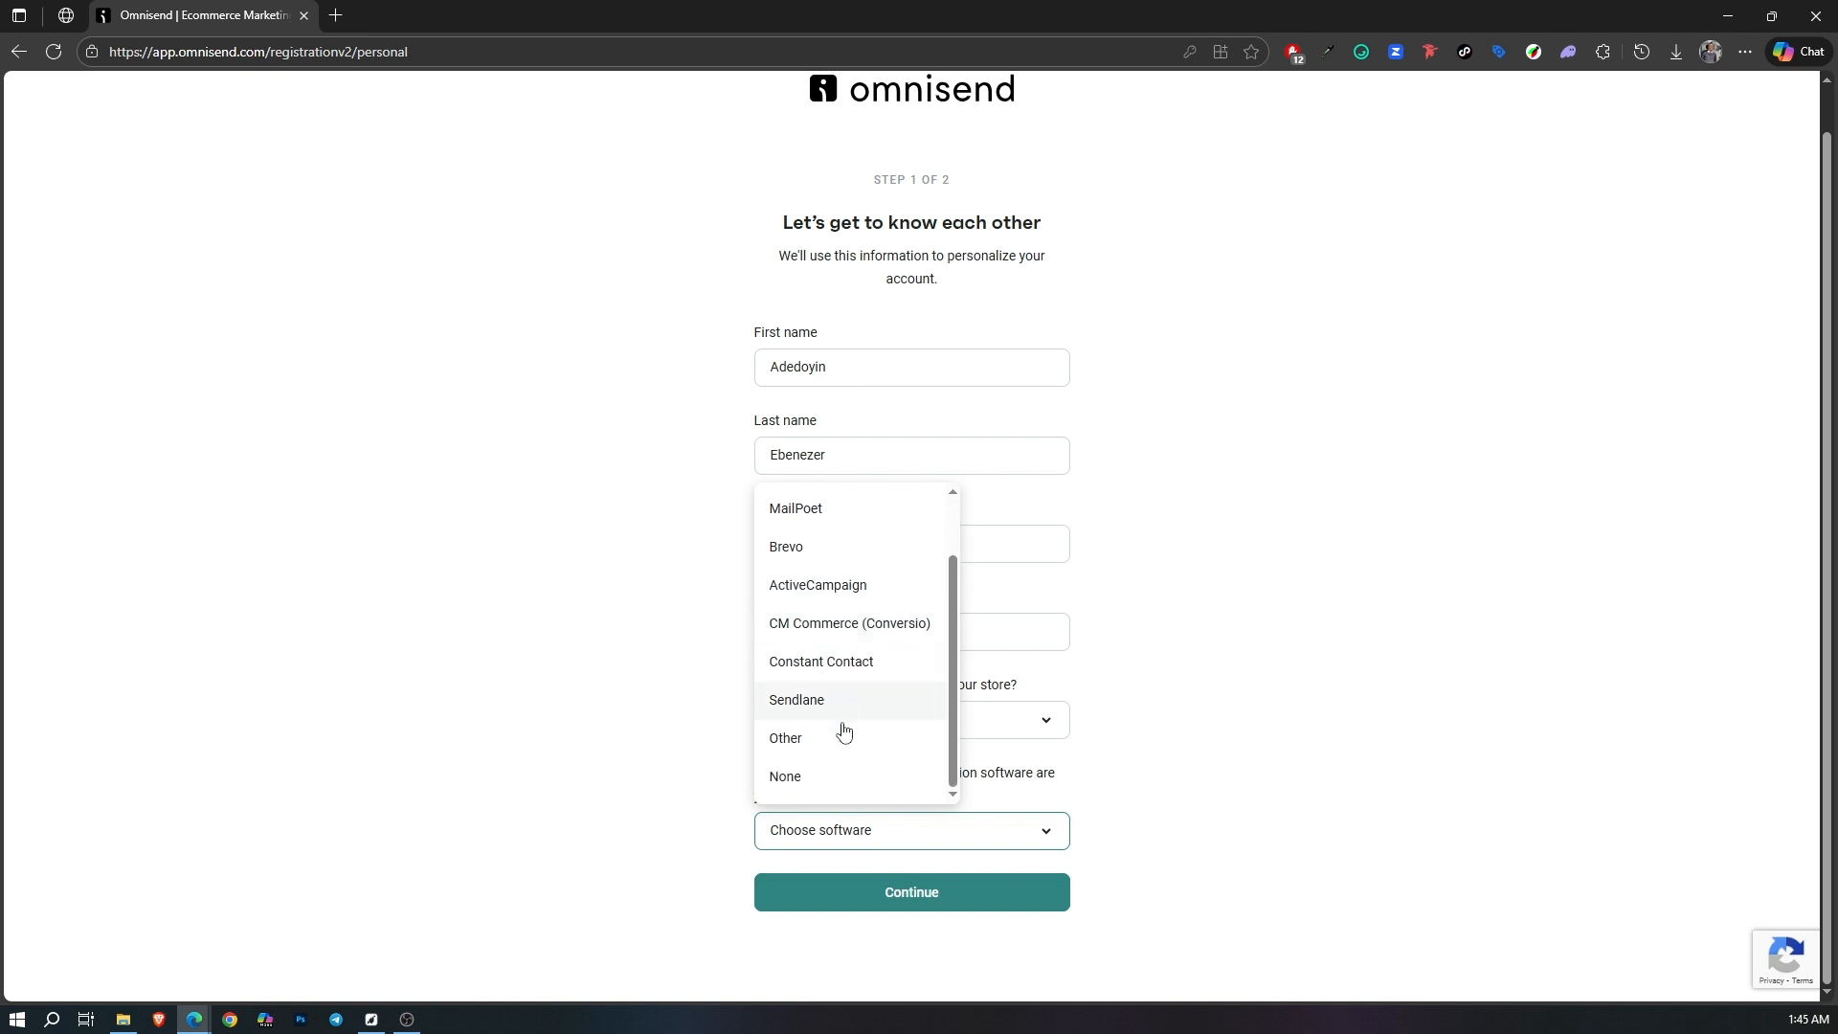
click(811, 788)
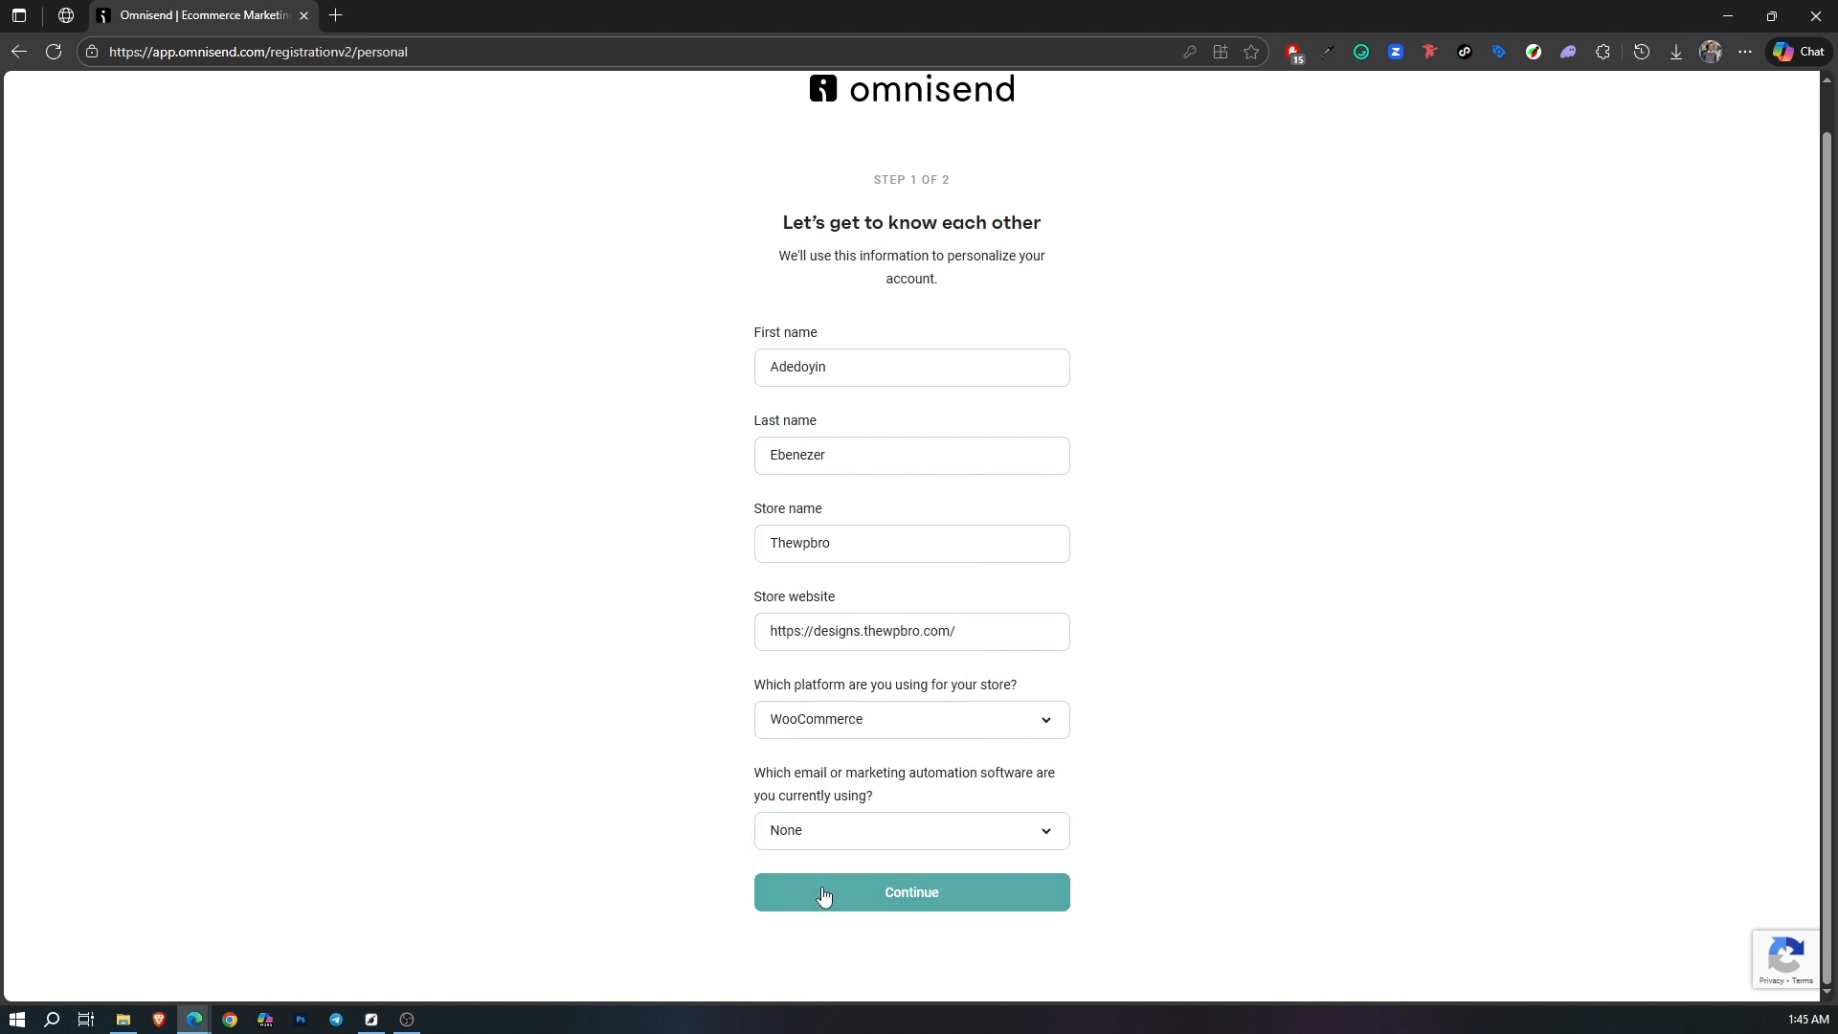
click(862, 892)
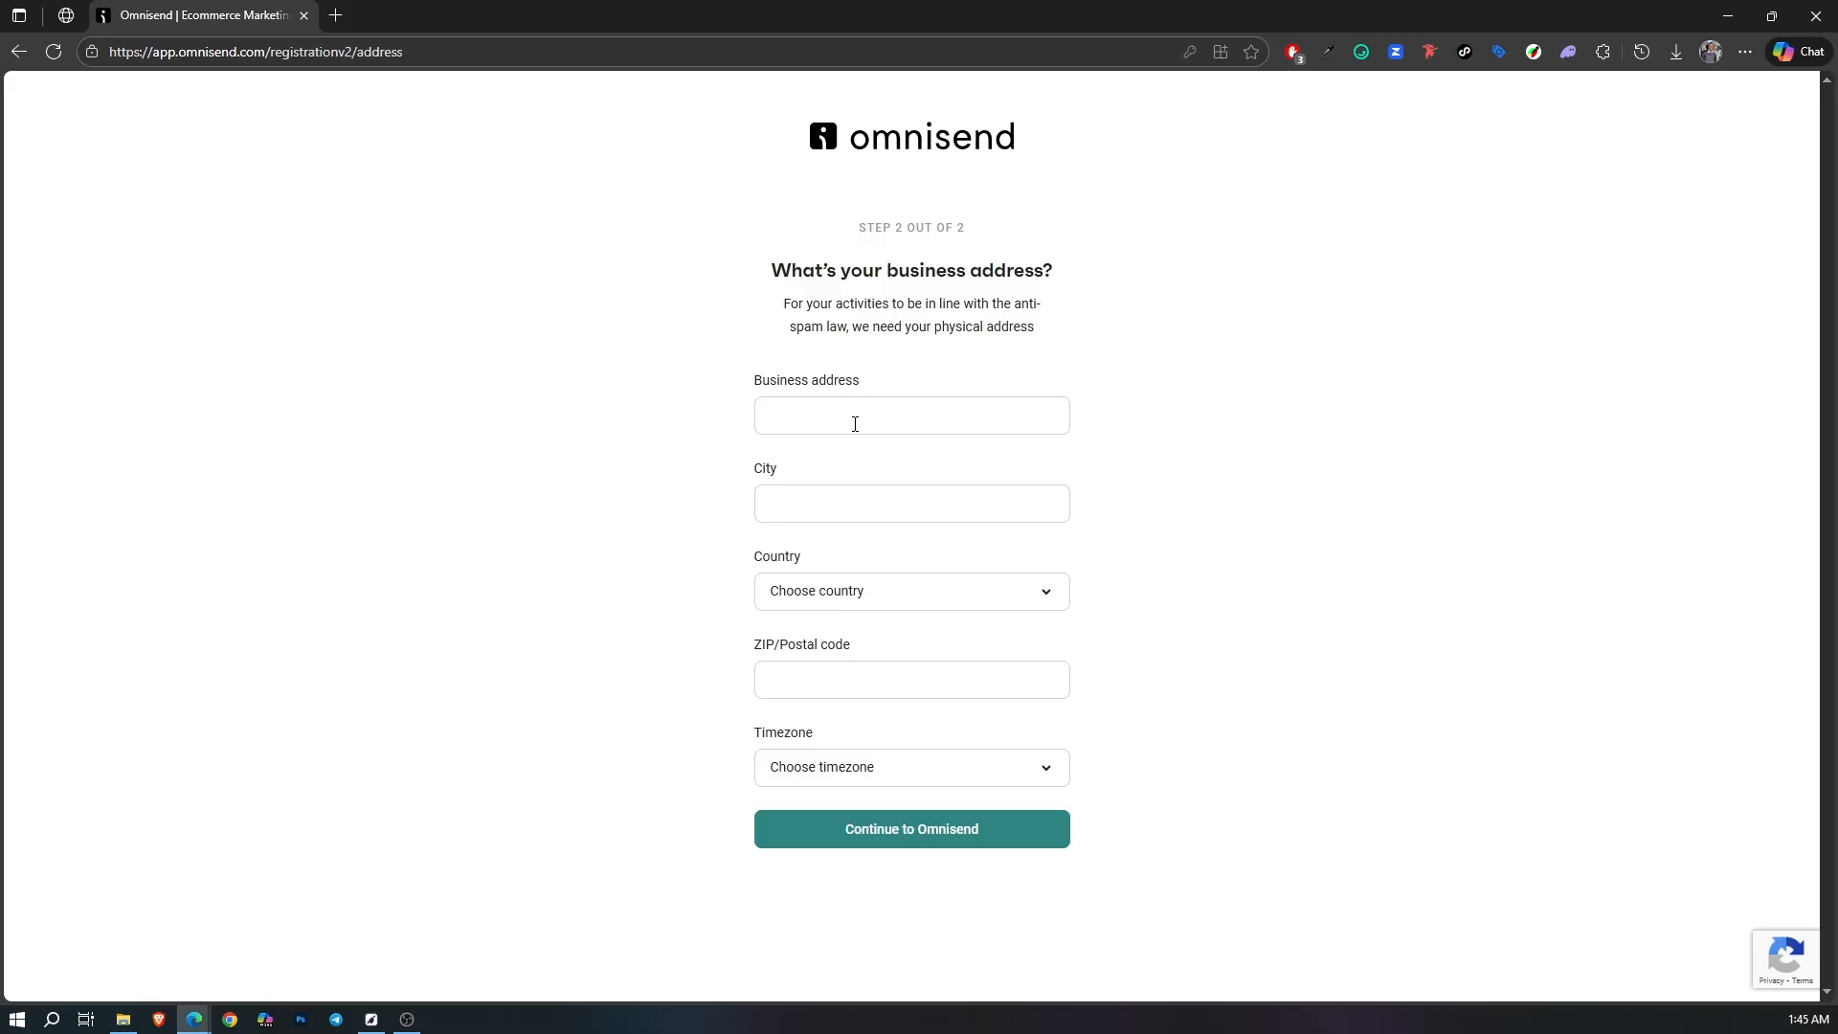
click(855, 424)
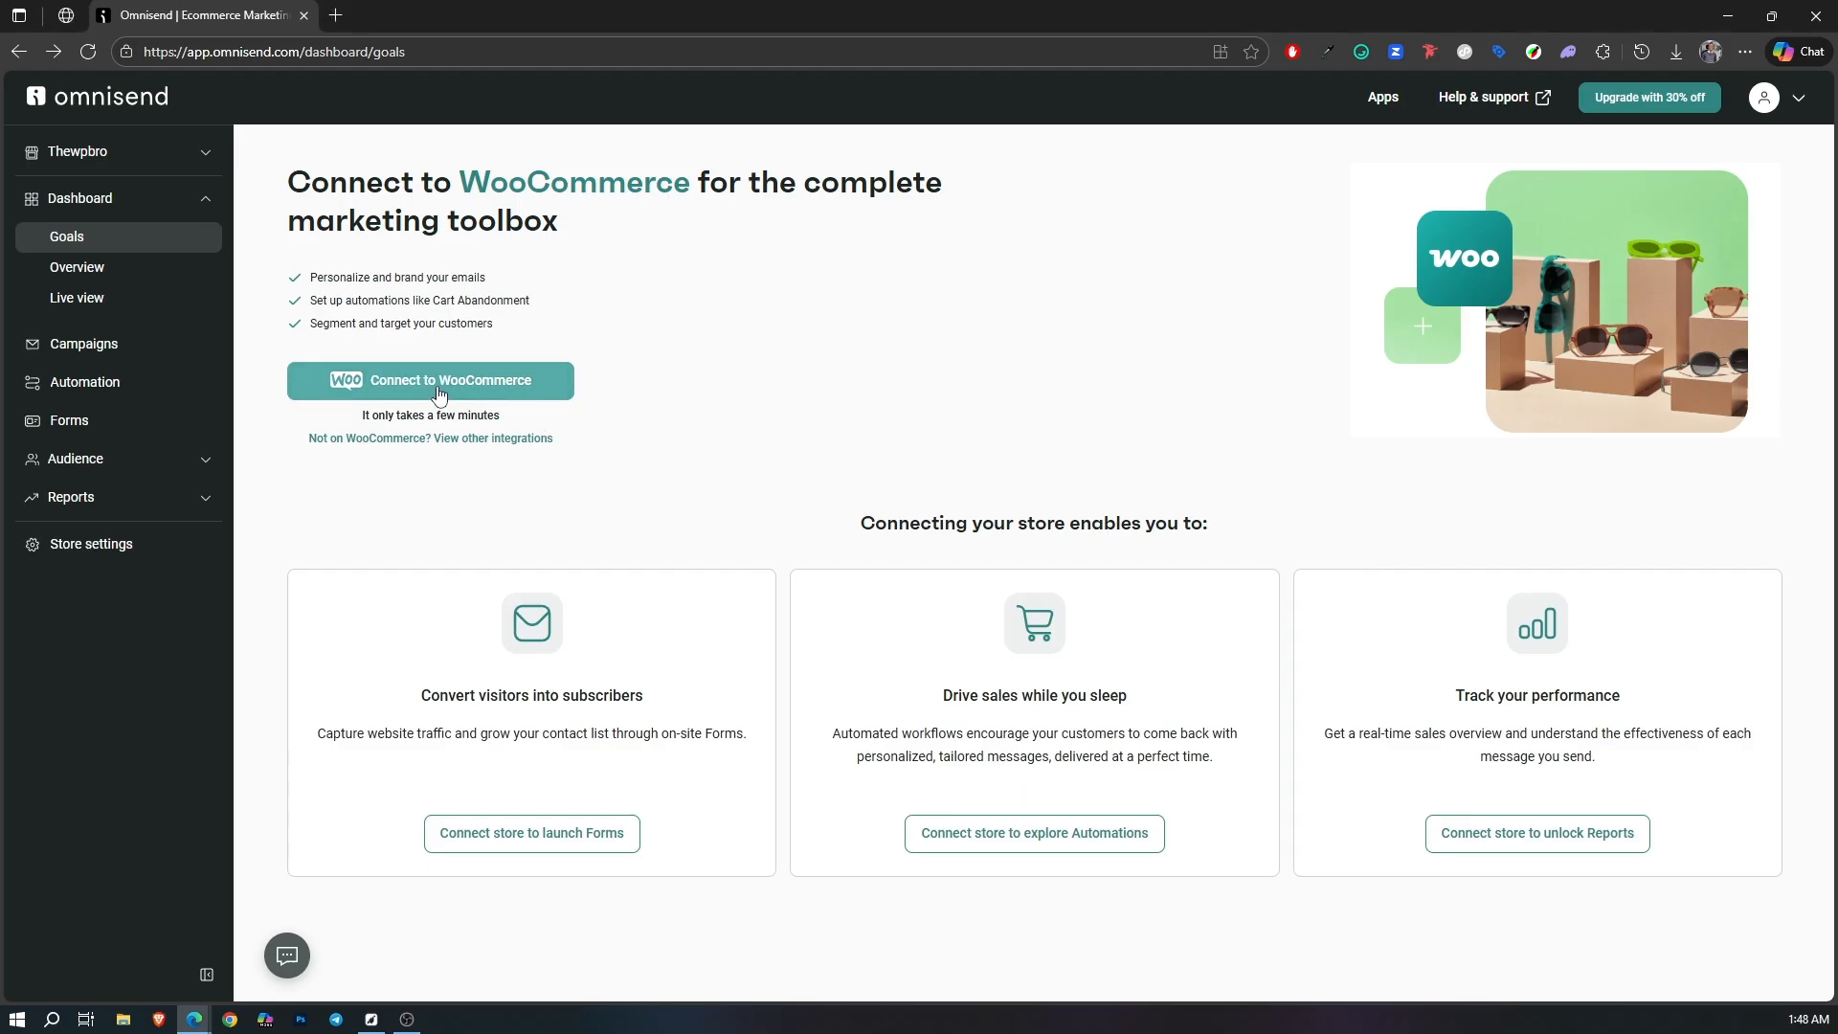
Start the WooCommerce store connection and read through its setup steps.
click(440, 383)
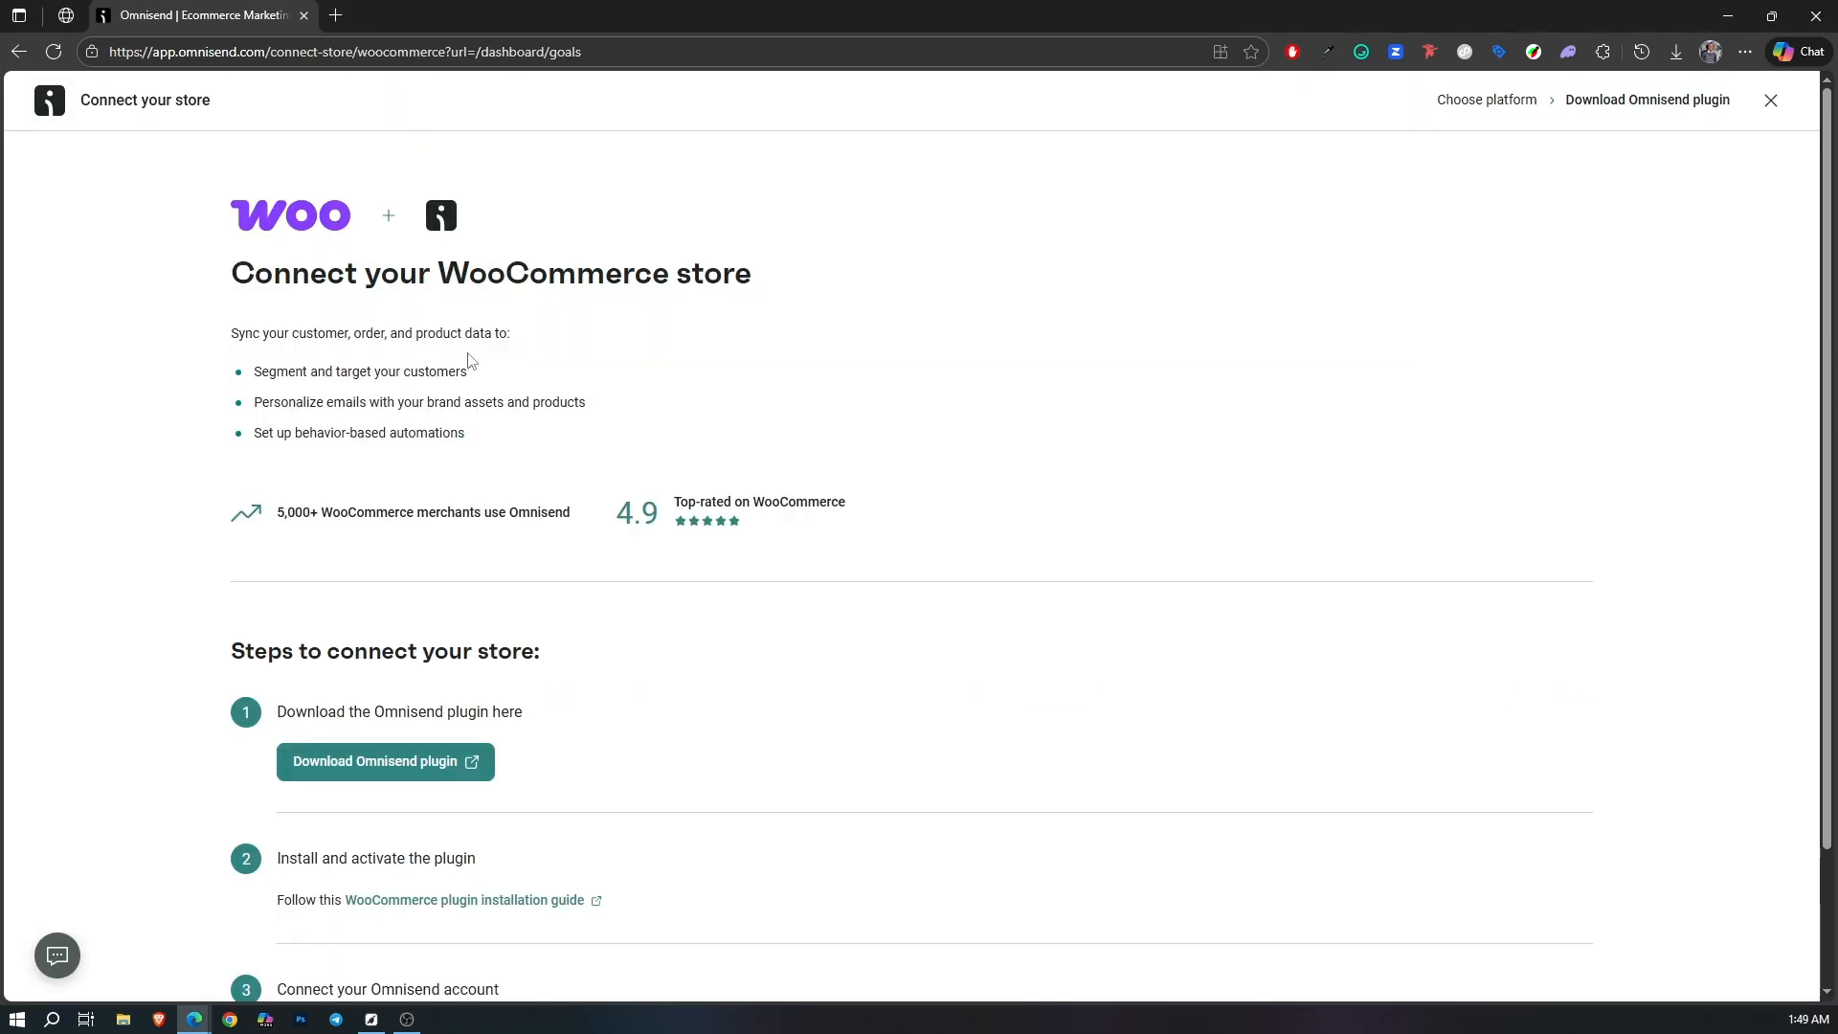
scroll(468, 370, down, 2)
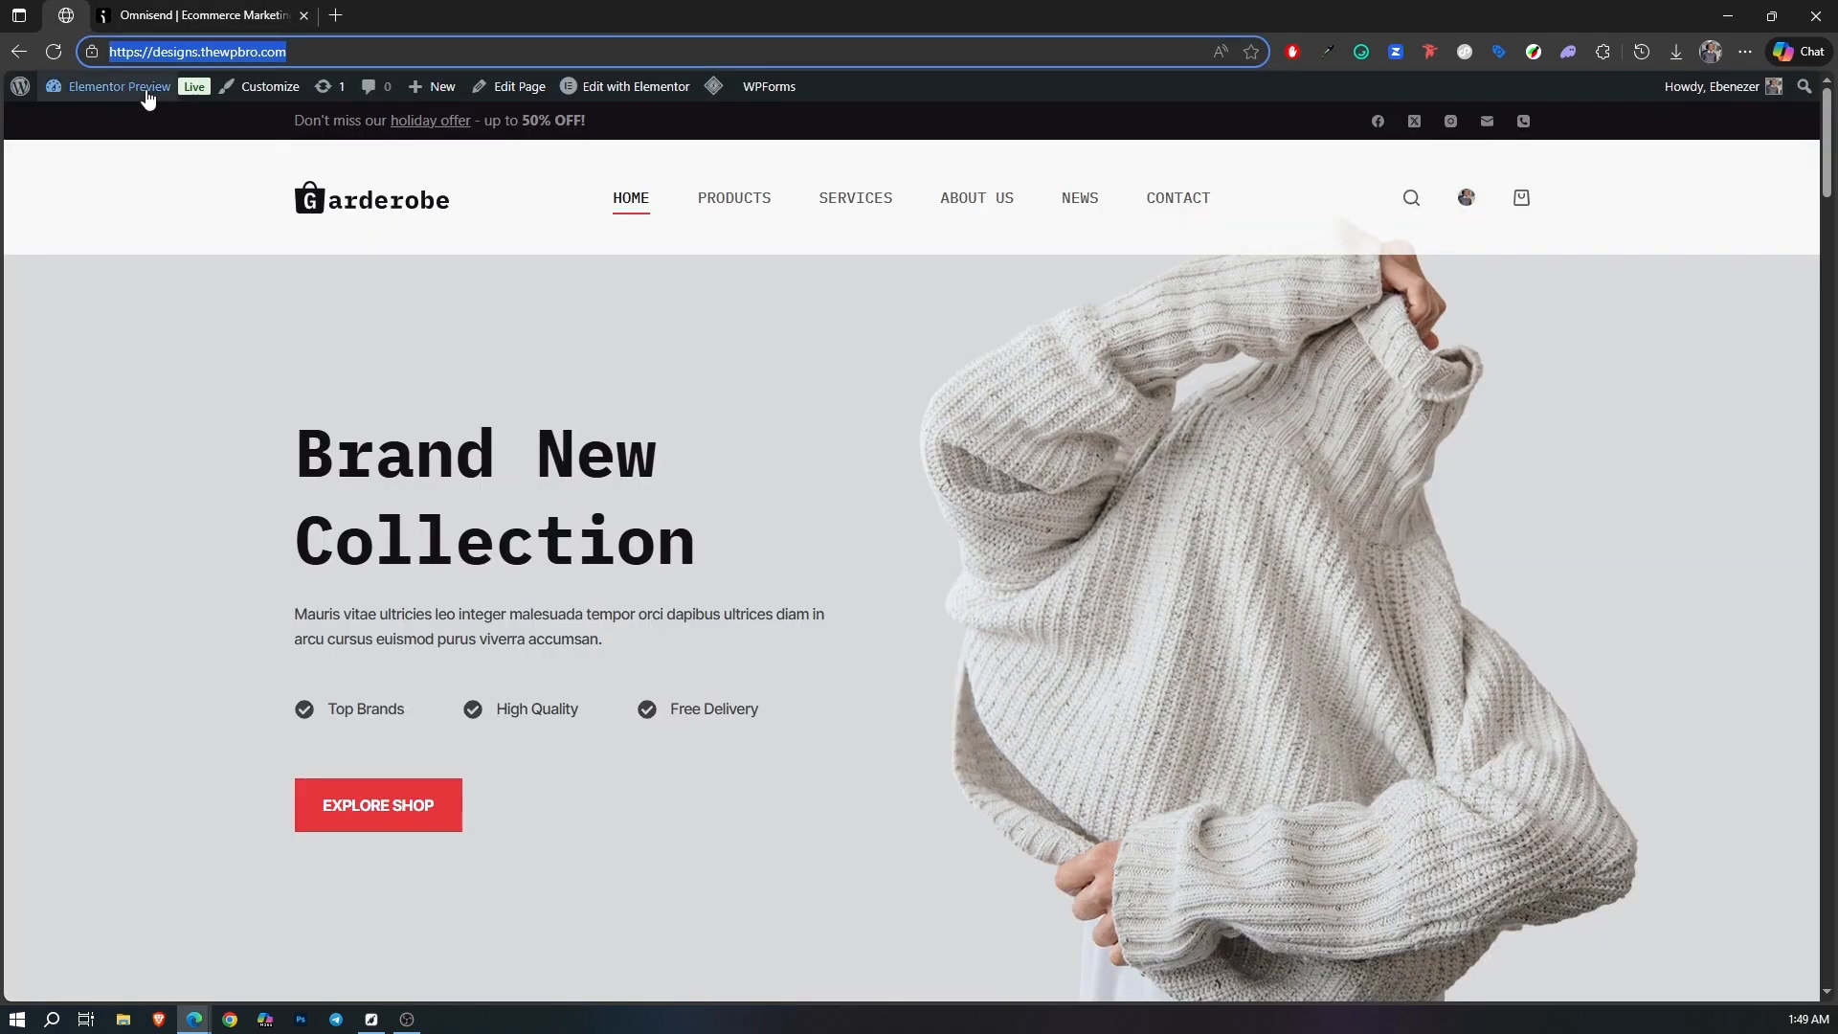
On the WordPress site, search the plugin directory for "omnisend", then install and activate Email Marketing for WooCommerce by Omnisend.
mouse_move(146, 95)
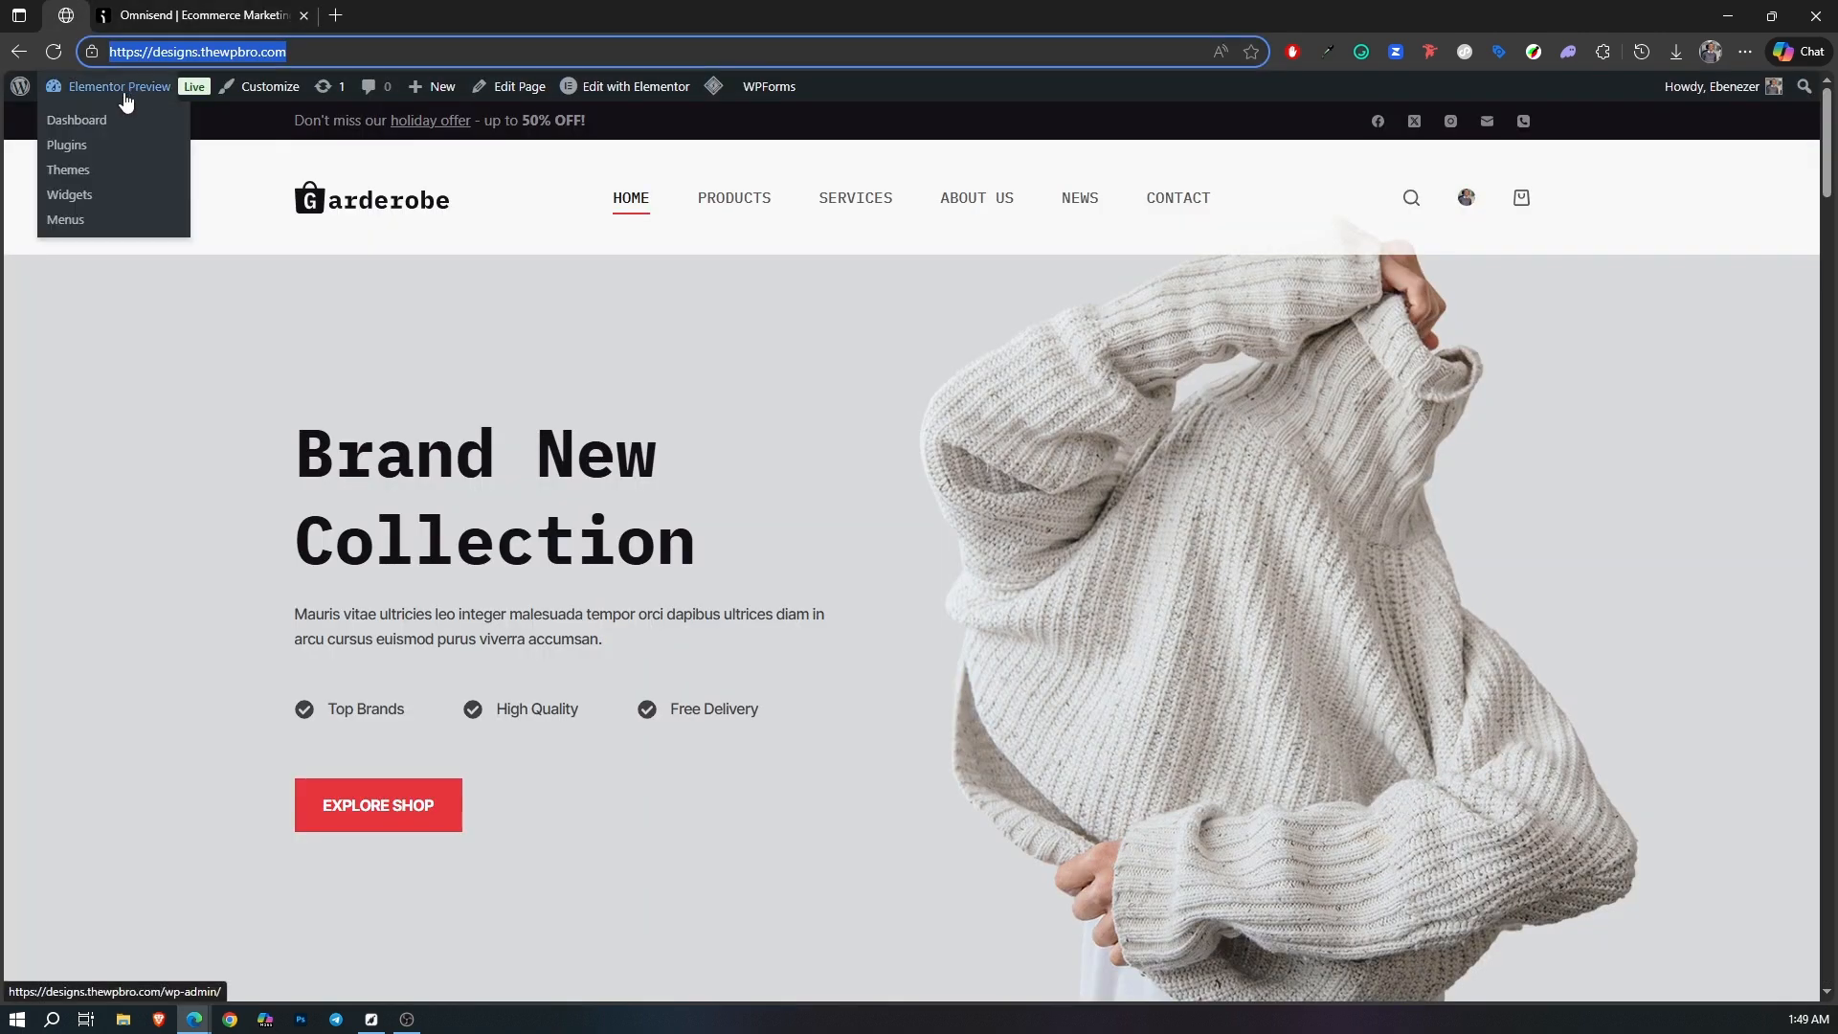
click(46, 152)
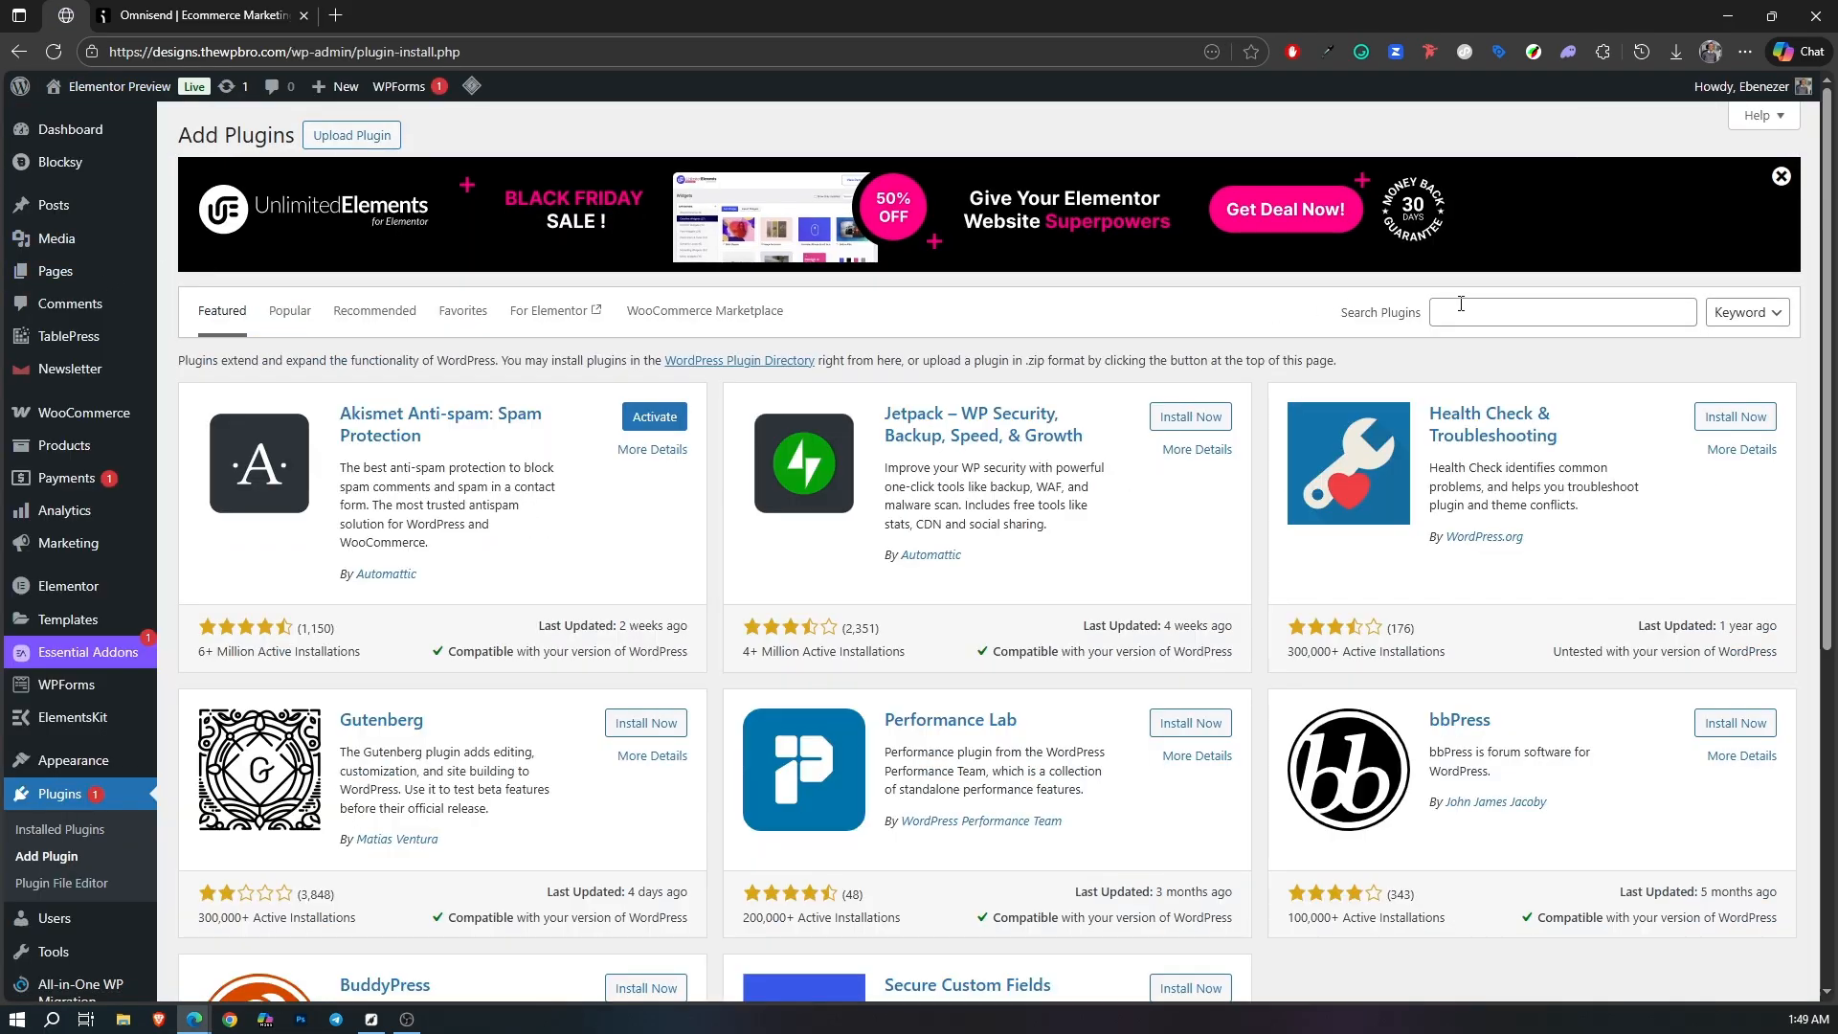
click(1463, 308)
text(omnisend)
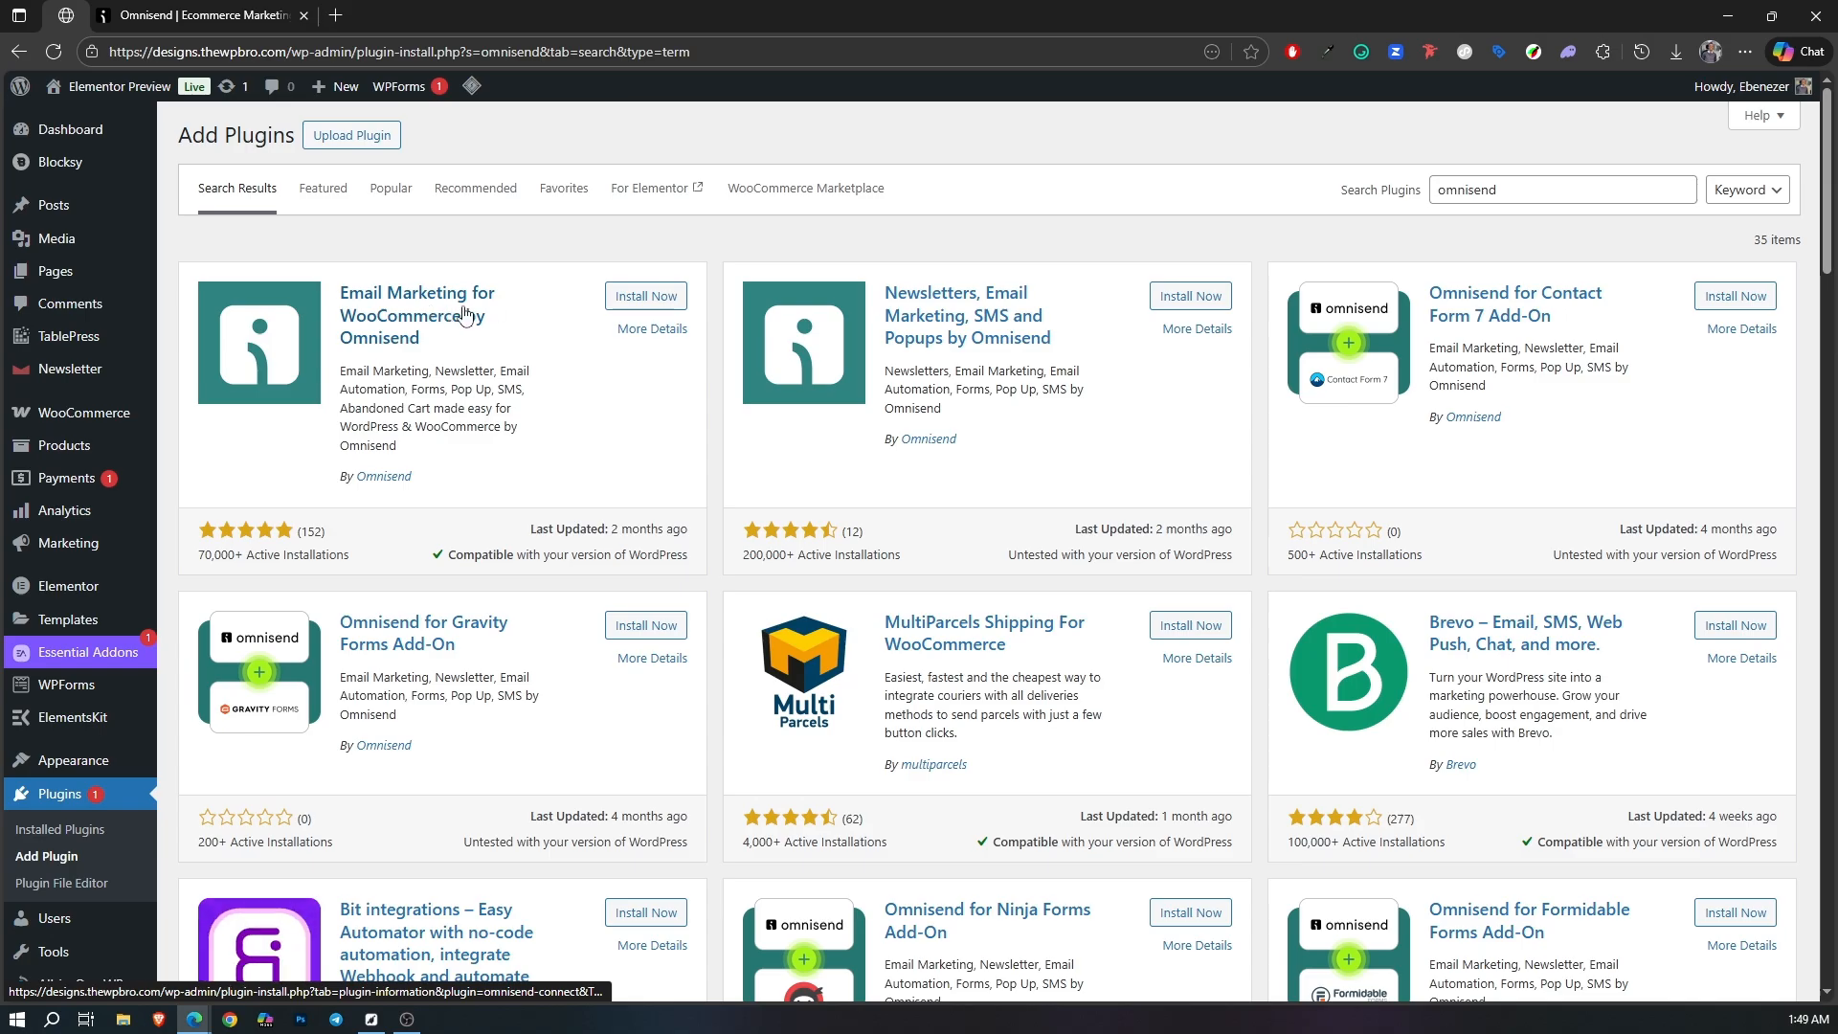
click(642, 296)
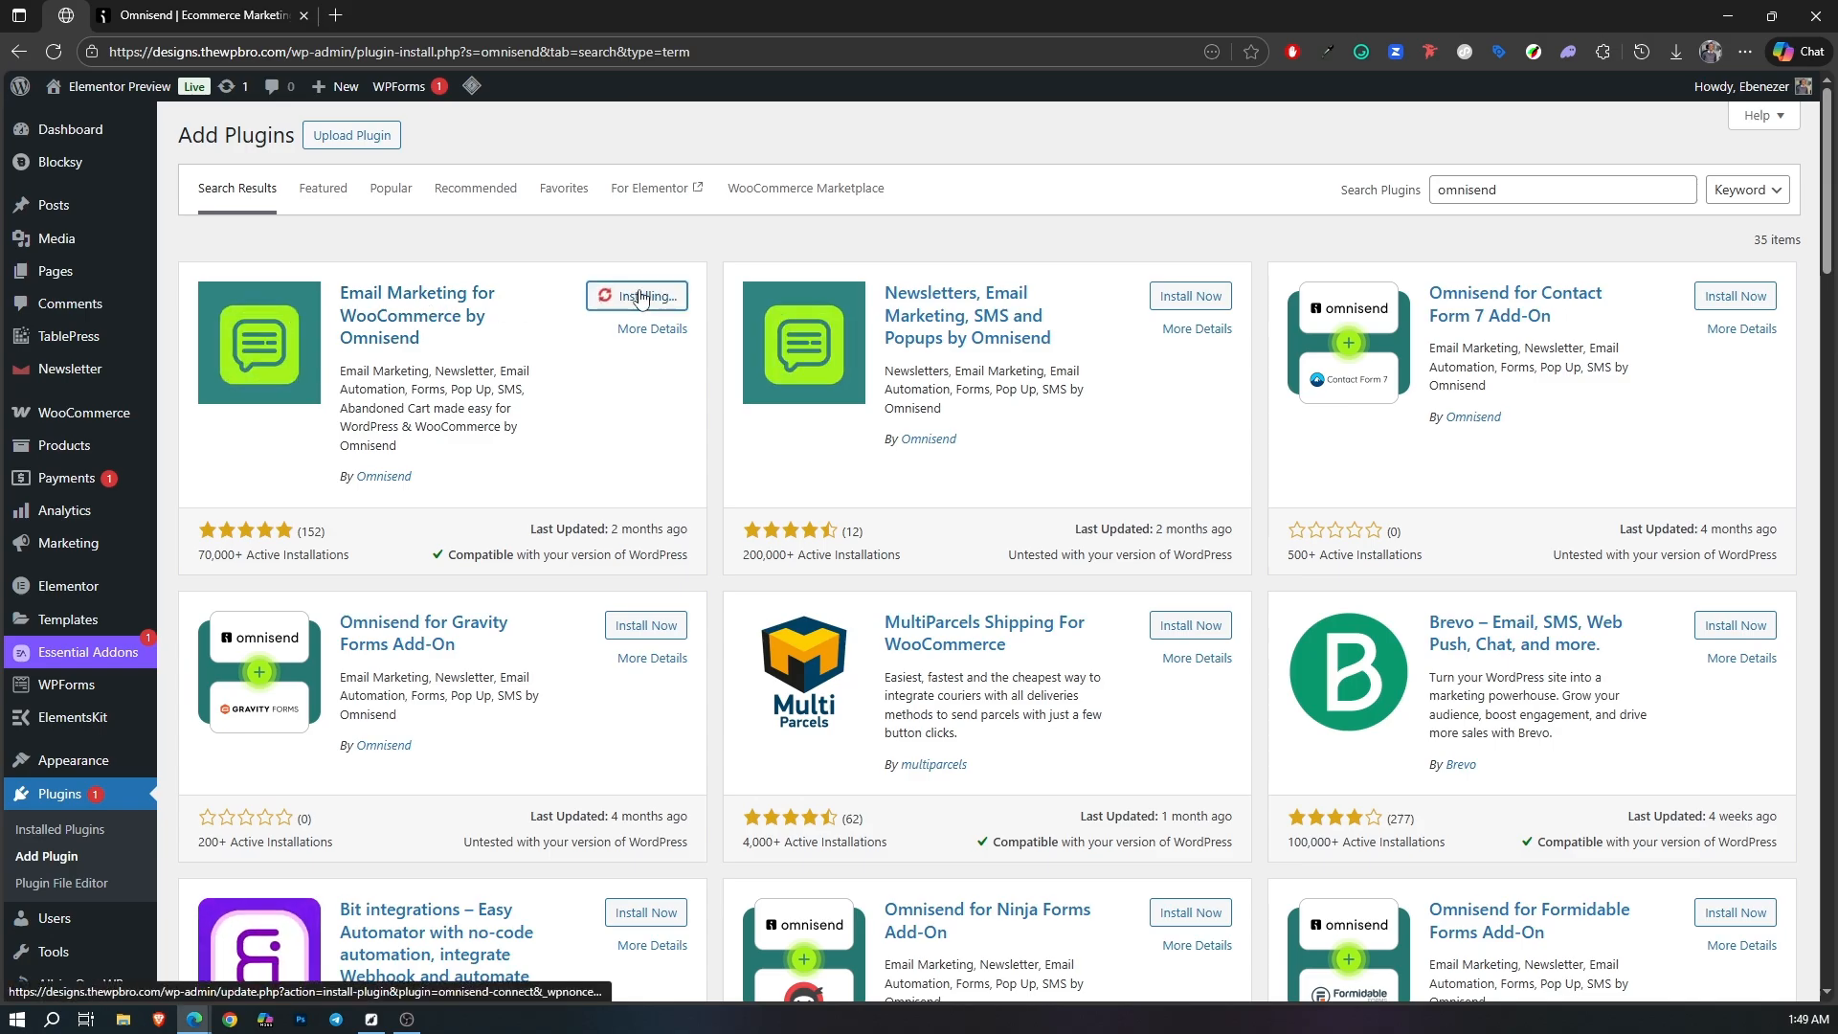
click(641, 297)
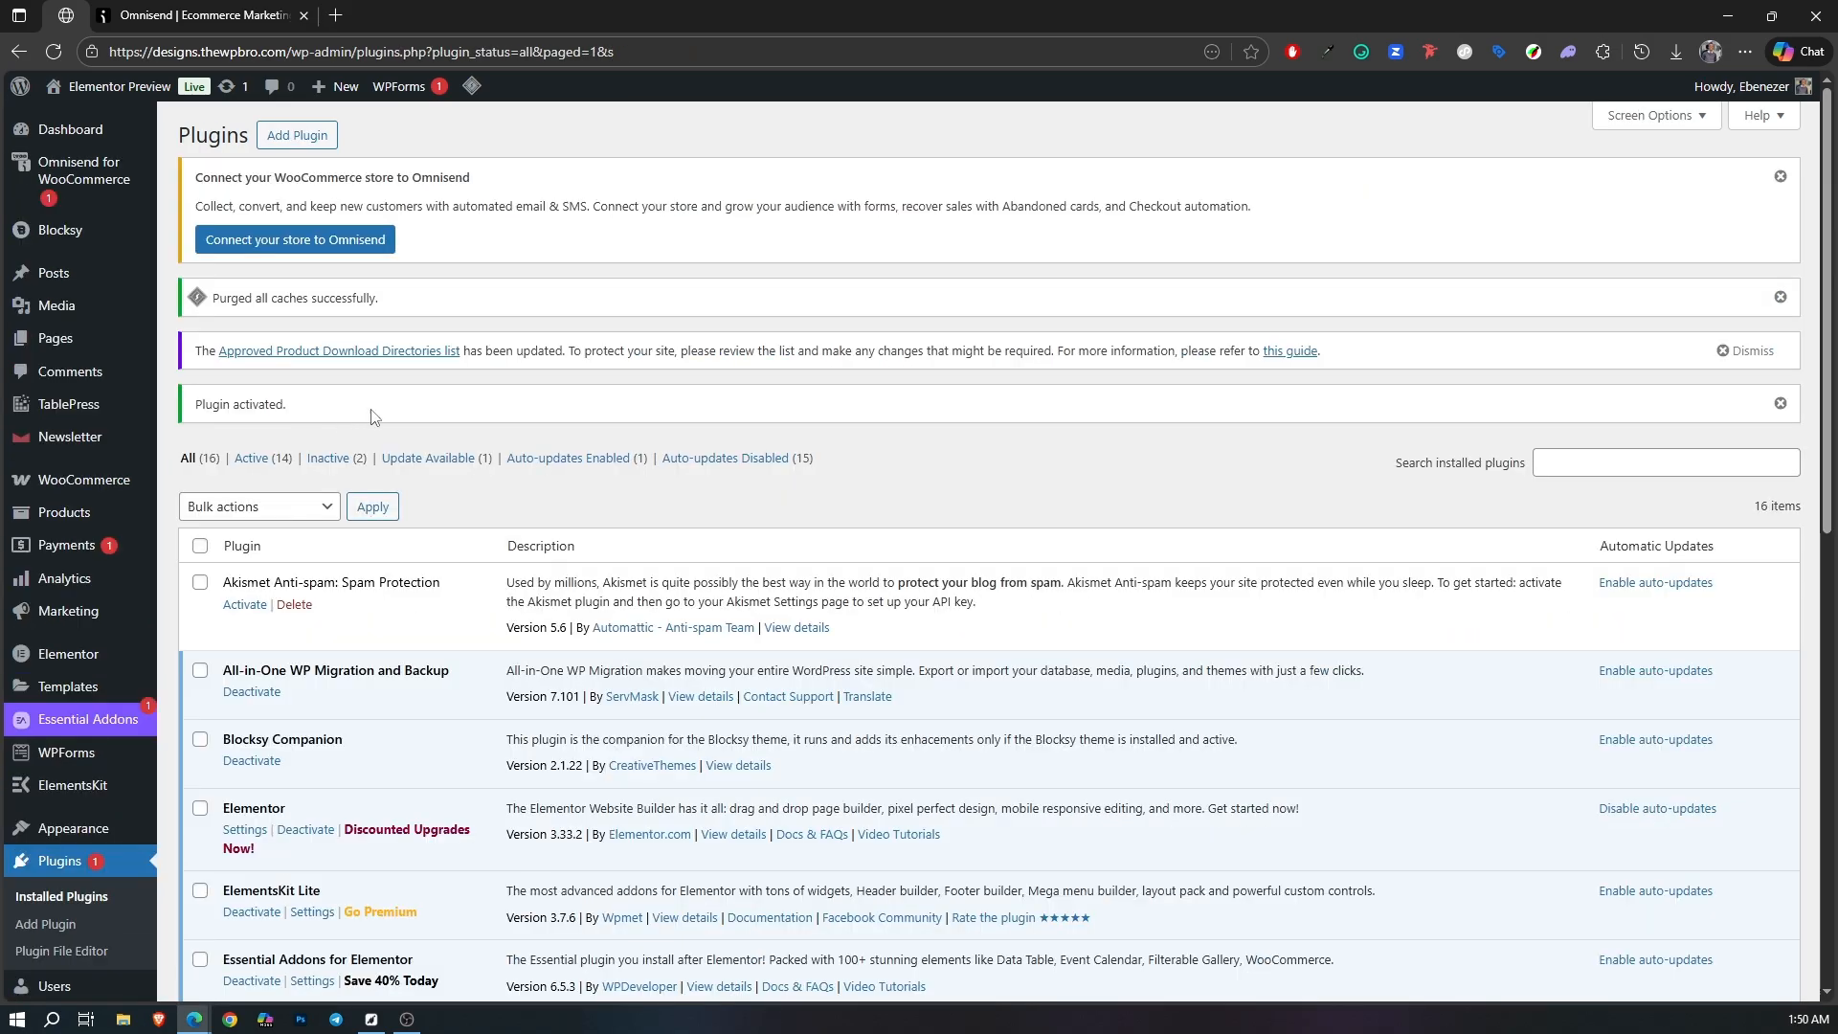
Connect the store to the existing Omnisend account from the WordPress plugin and approve the Omnisend App's access to WooCommerce.
drag(240, 206, 398, 179)
click(682, 221)
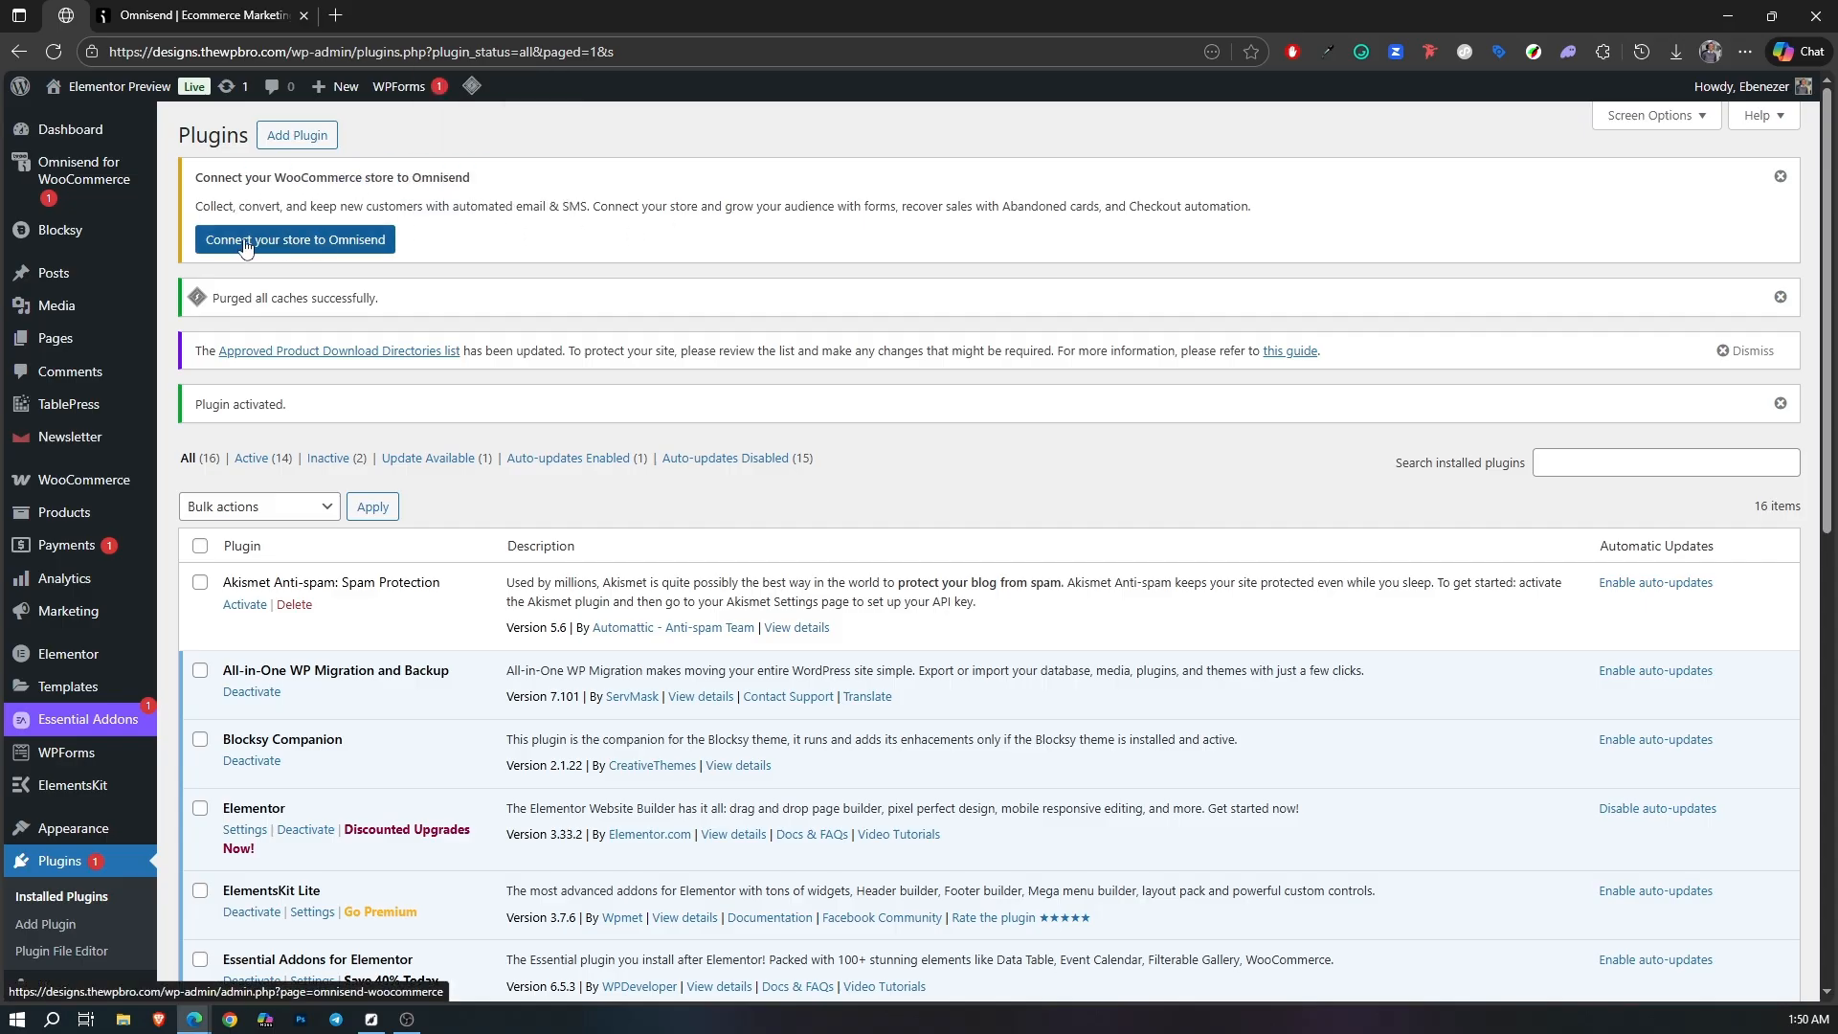
click(381, 240)
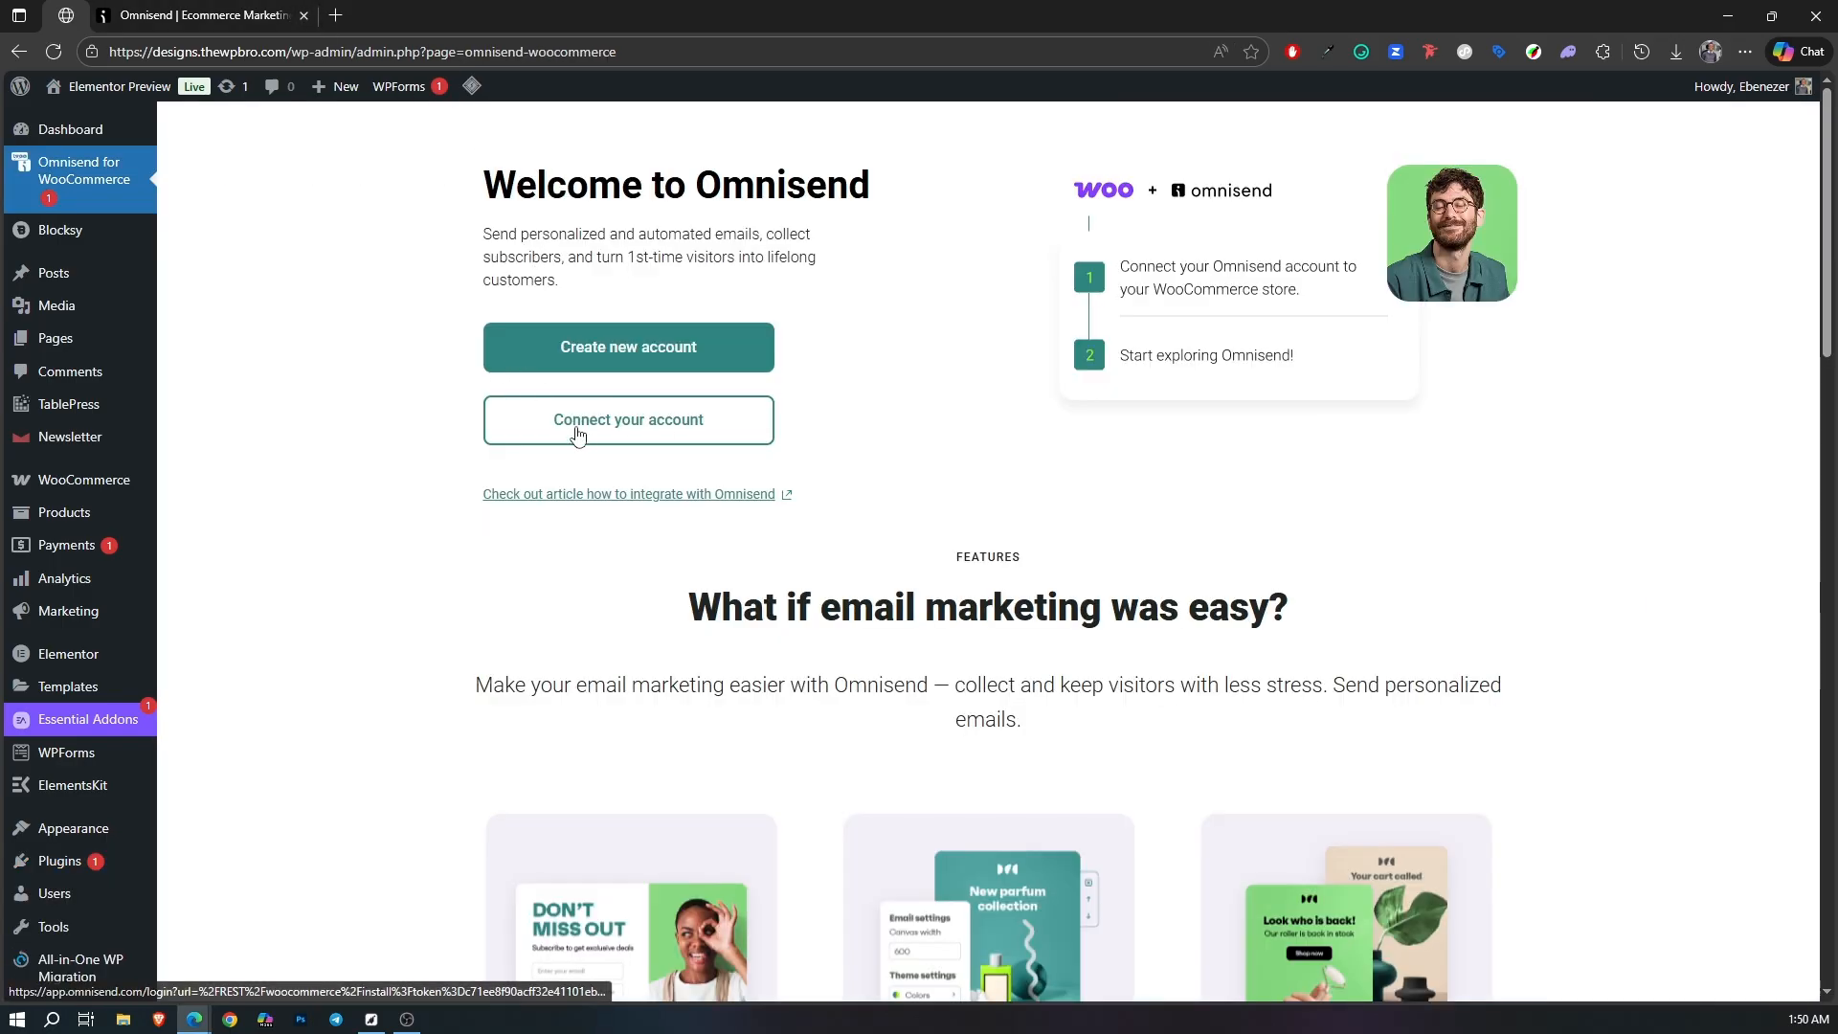
click(641, 421)
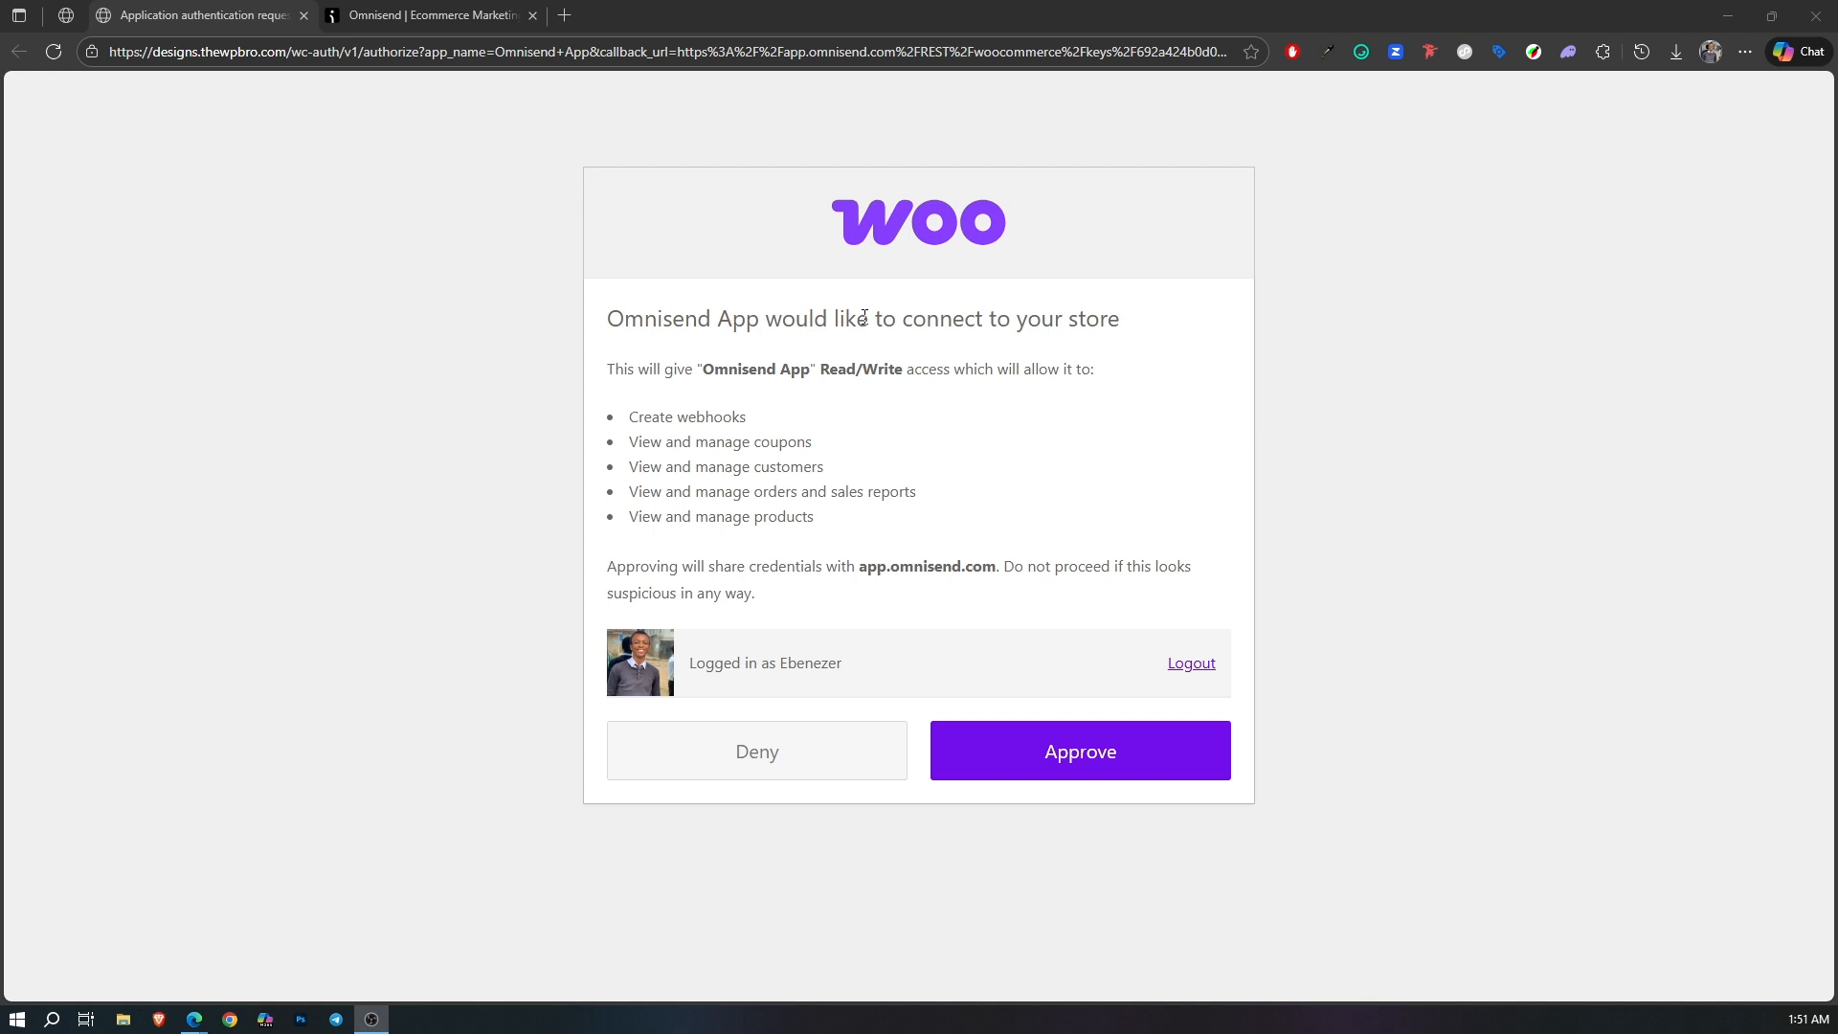
click(1037, 757)
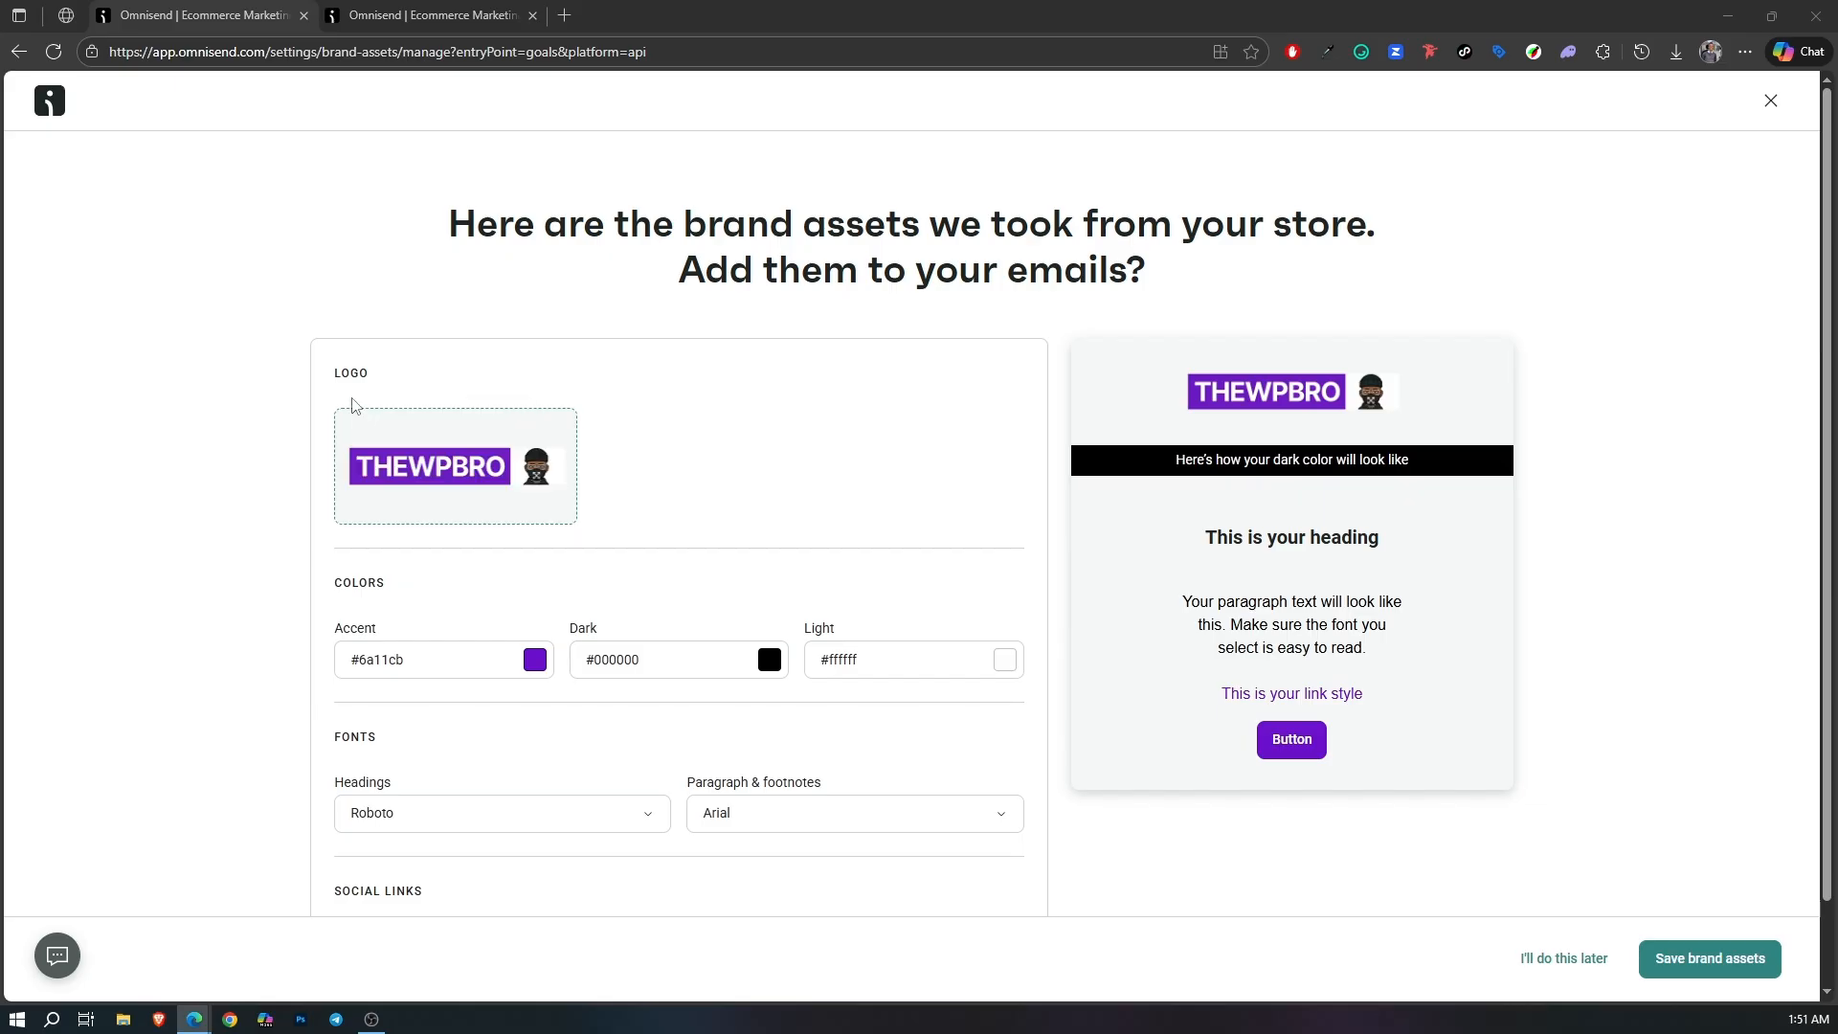
Review and save the brand assets taken from the store, and choose to explore the platform without personalized recommendations.
click(386, 660)
scroll(464, 808, down, 1)
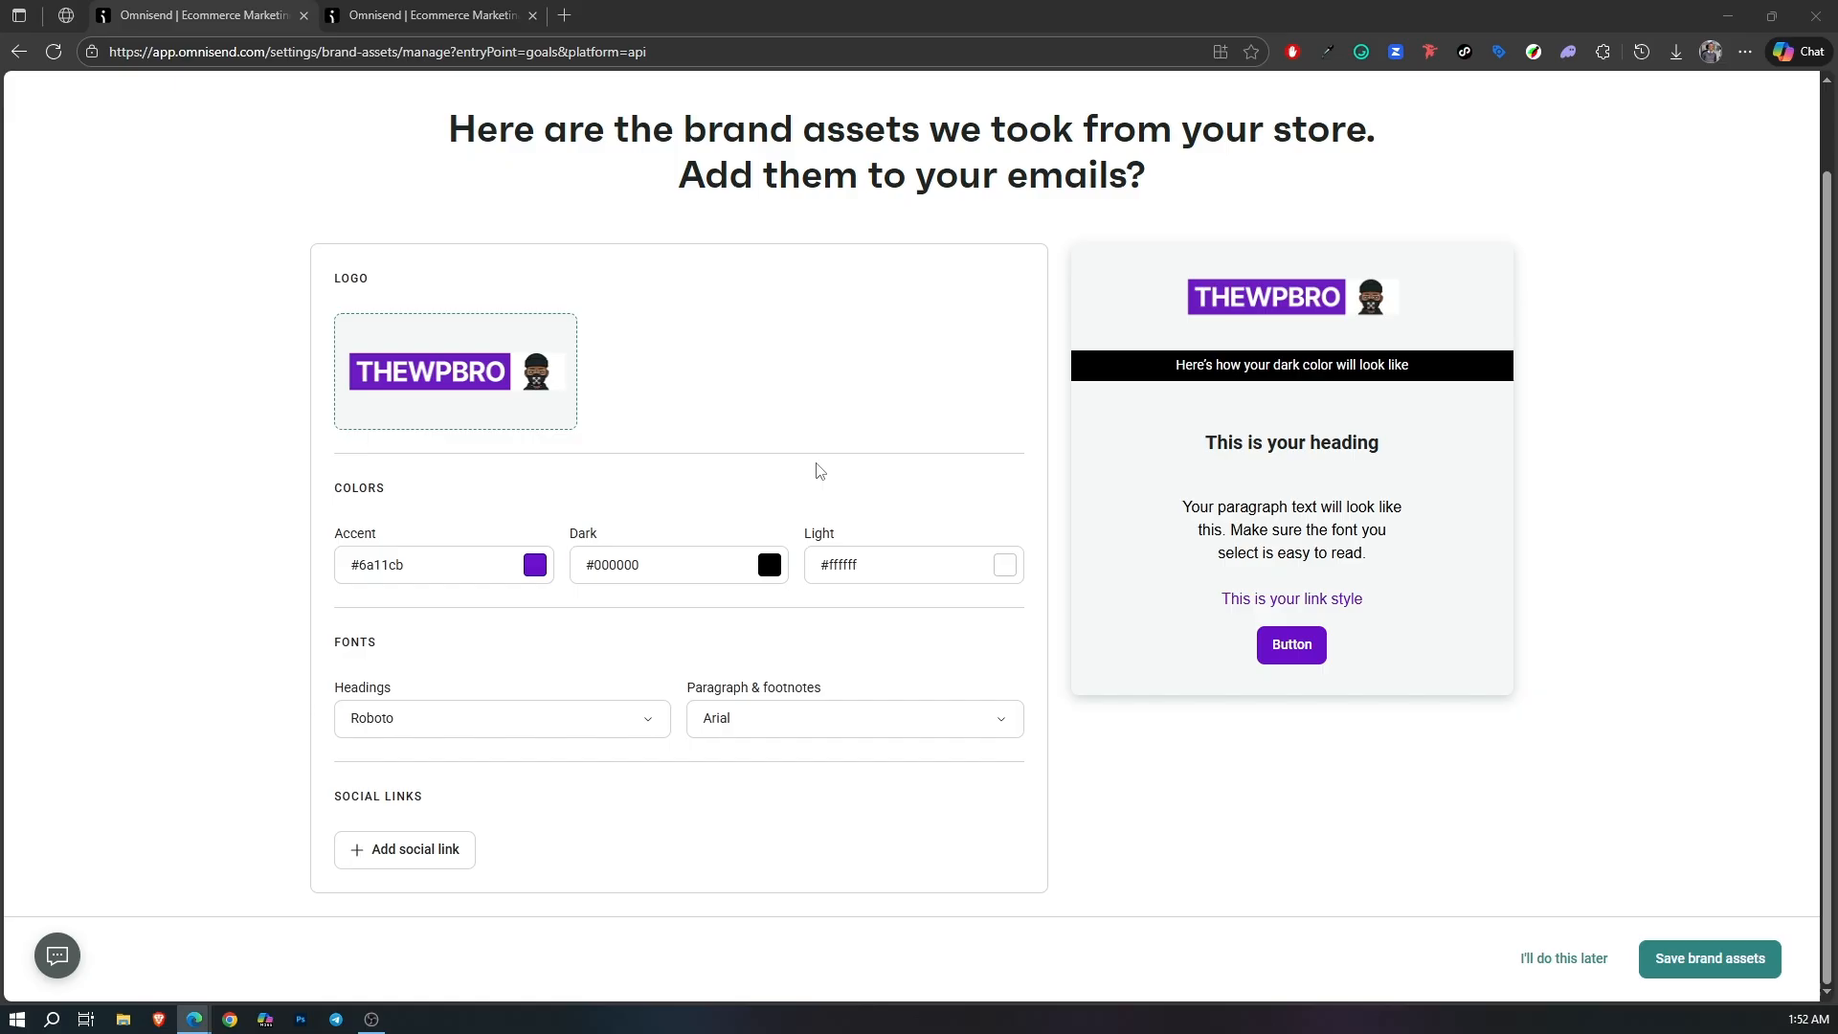
click(1710, 959)
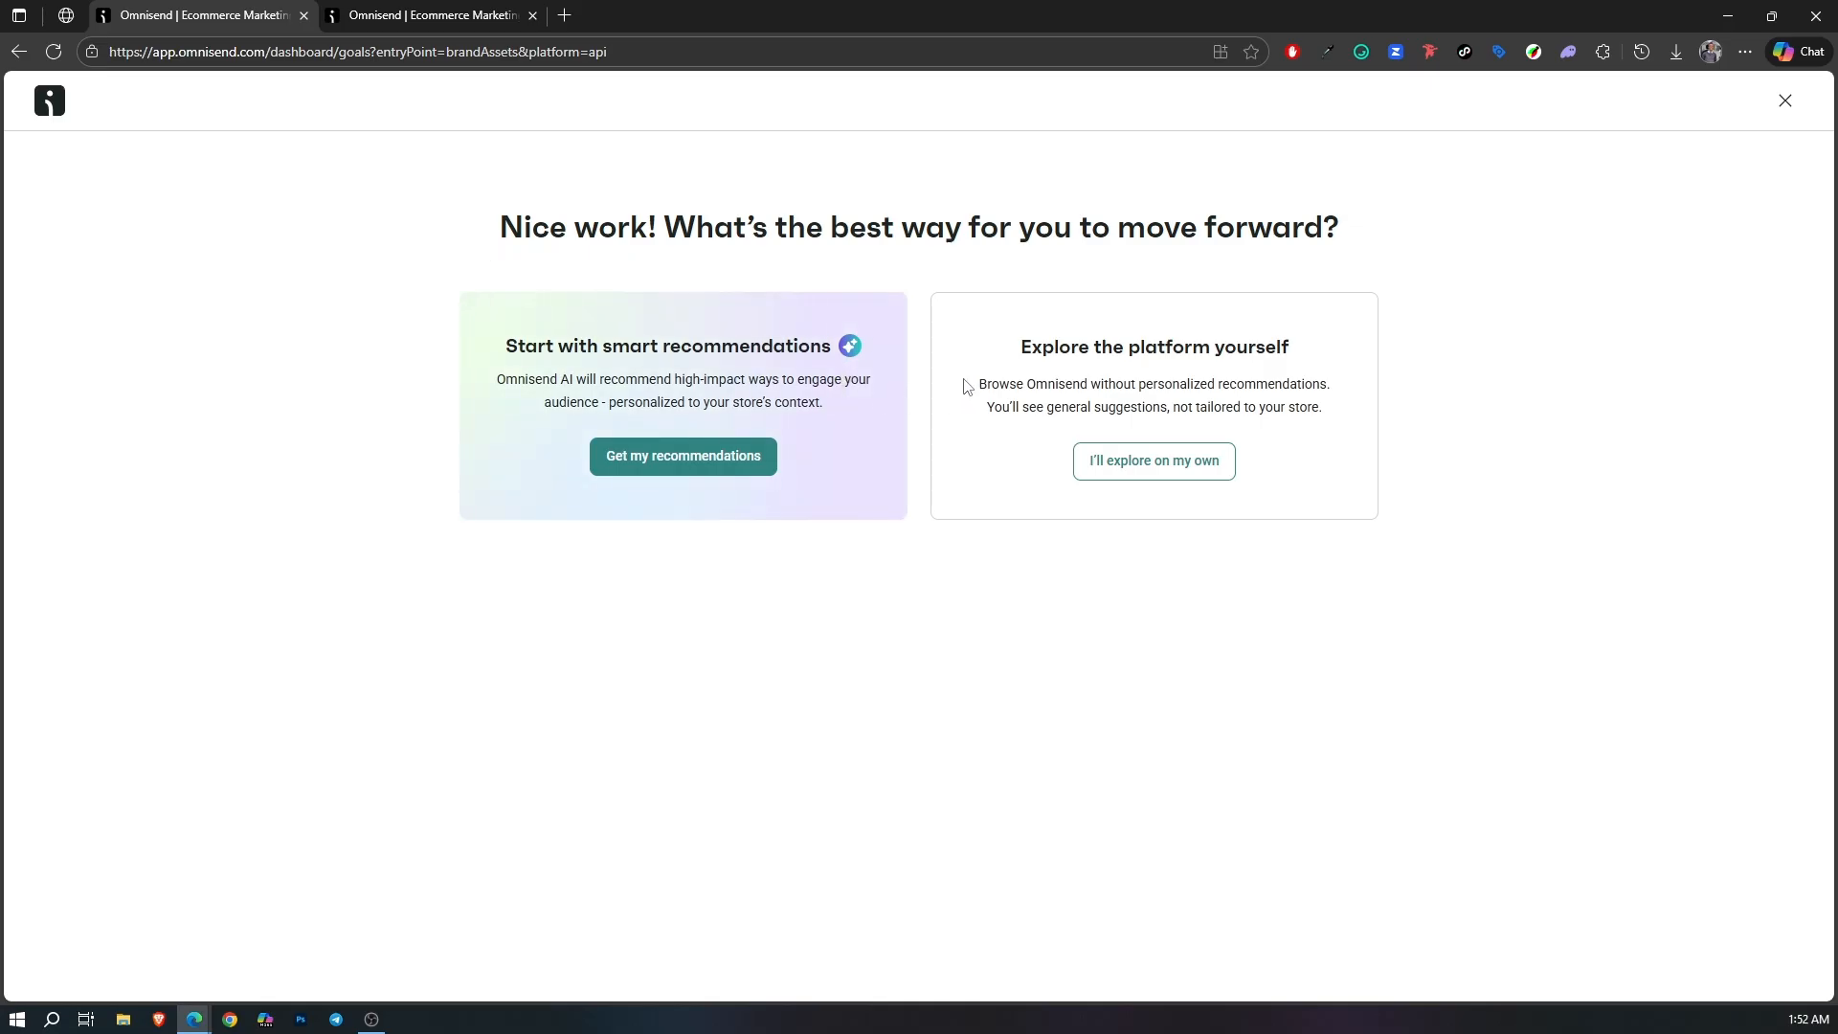
click(1134, 469)
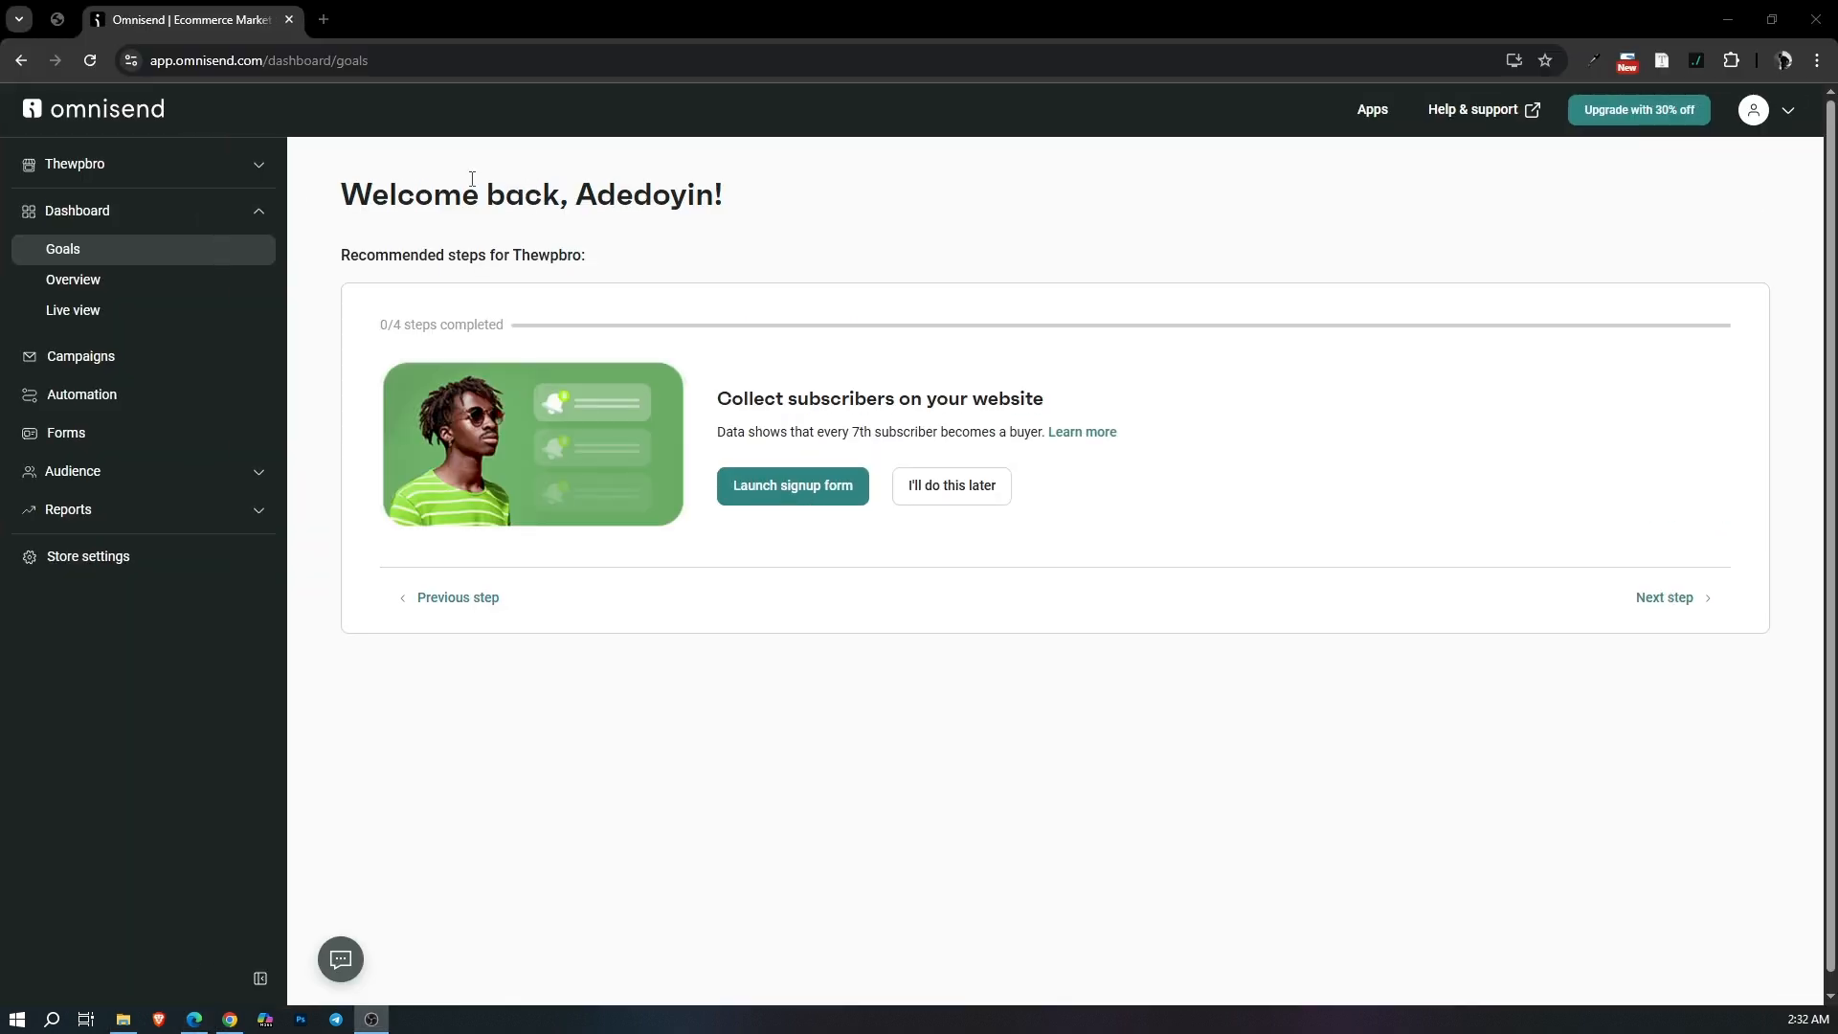
Look through the recommended setup steps on the Goals dashboard, cycling through all of them.
drag(359, 255, 614, 269)
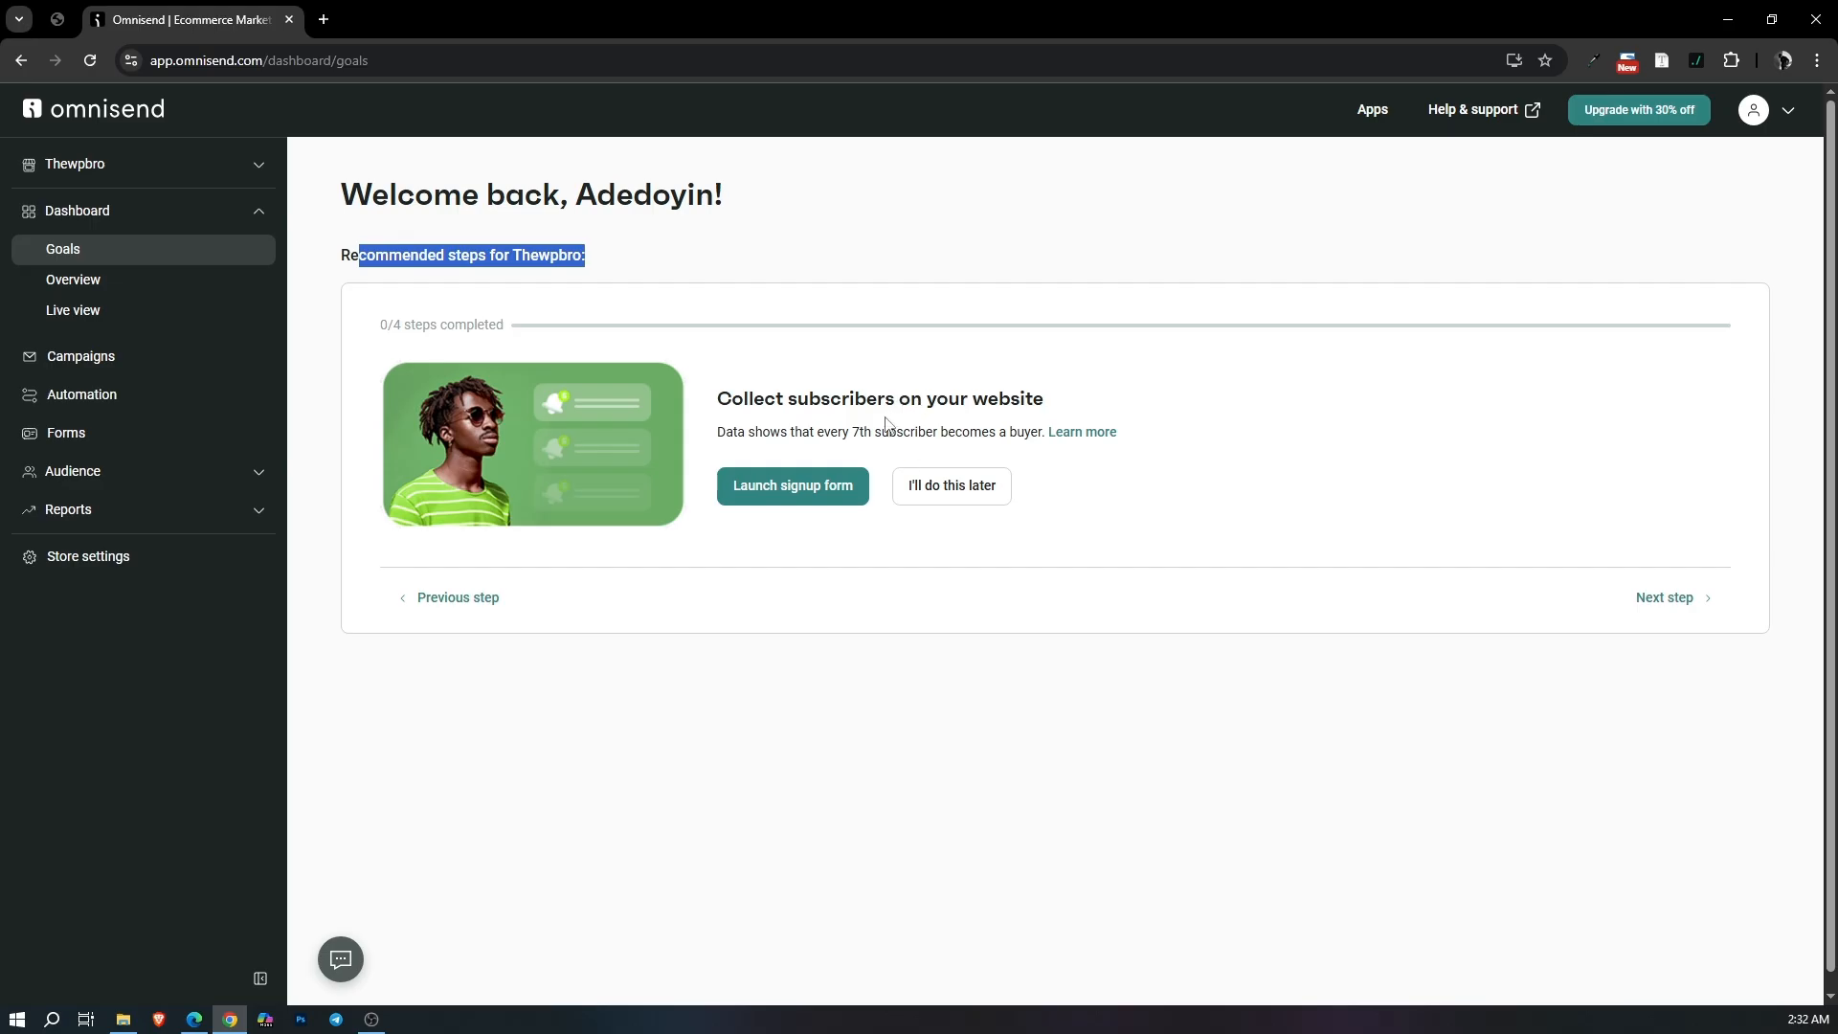
drag(830, 399, 963, 400)
click(1342, 829)
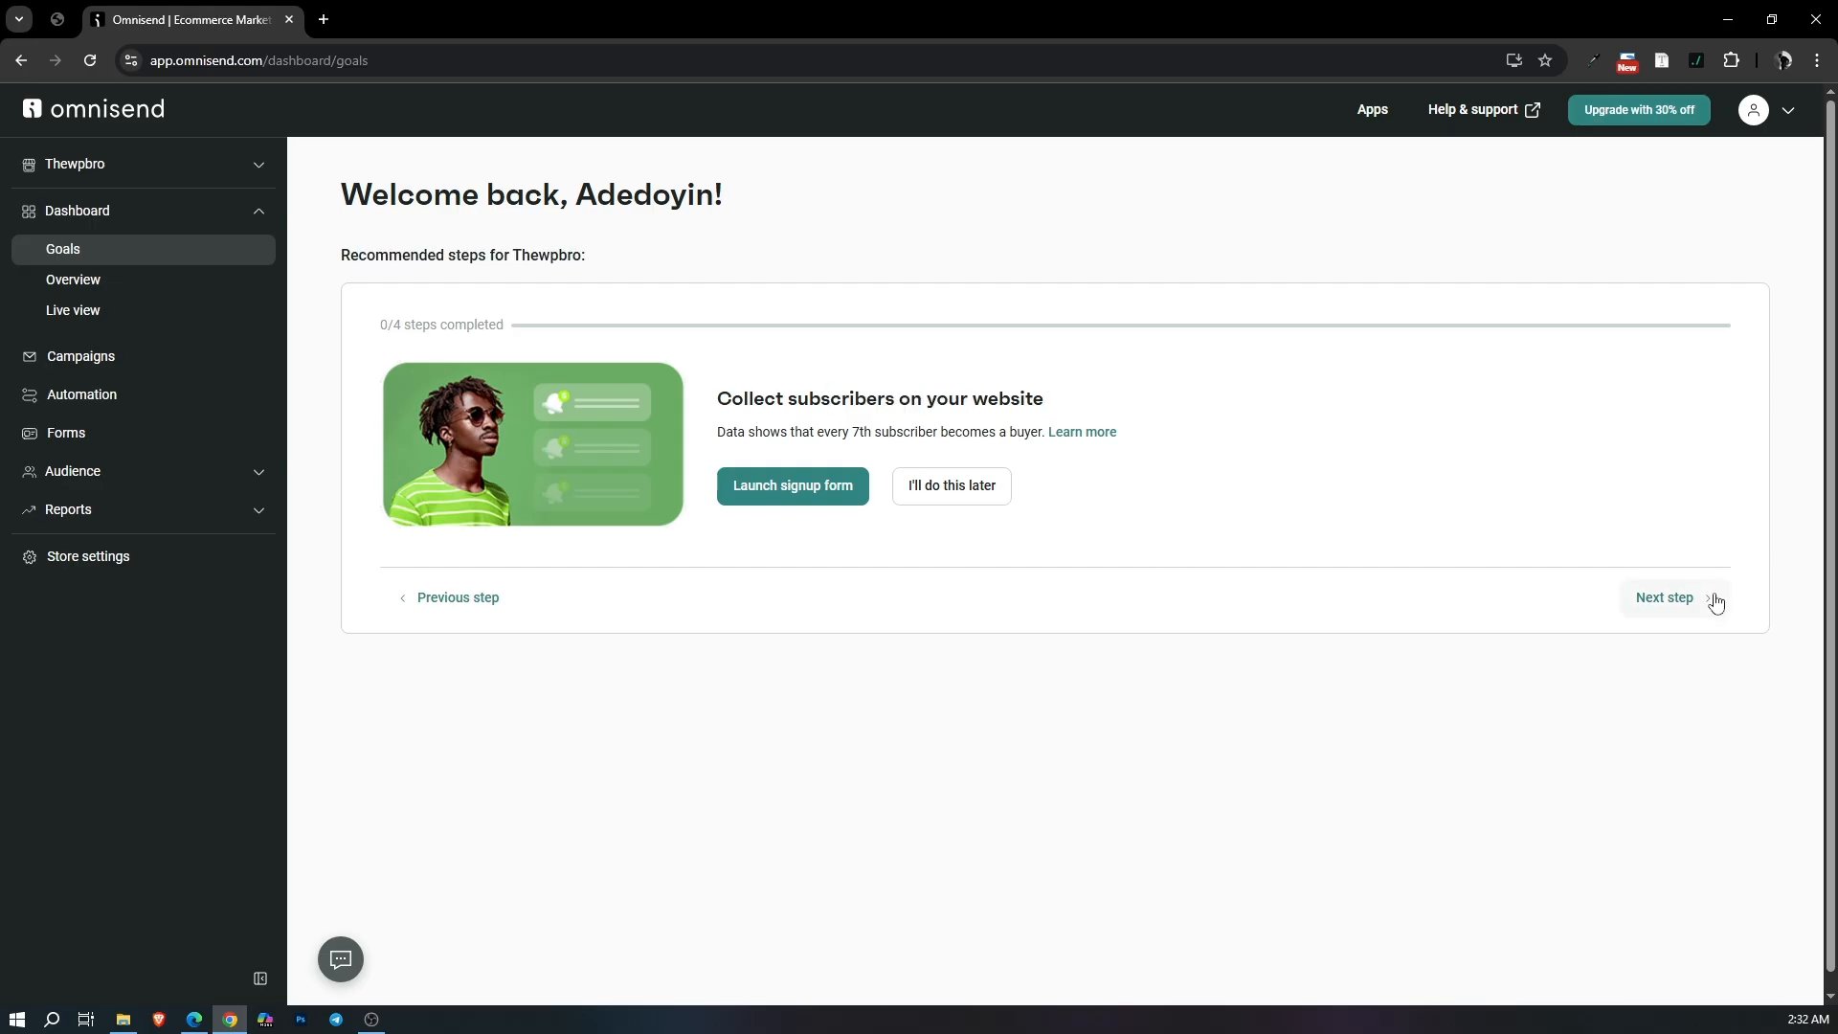
click(1713, 599)
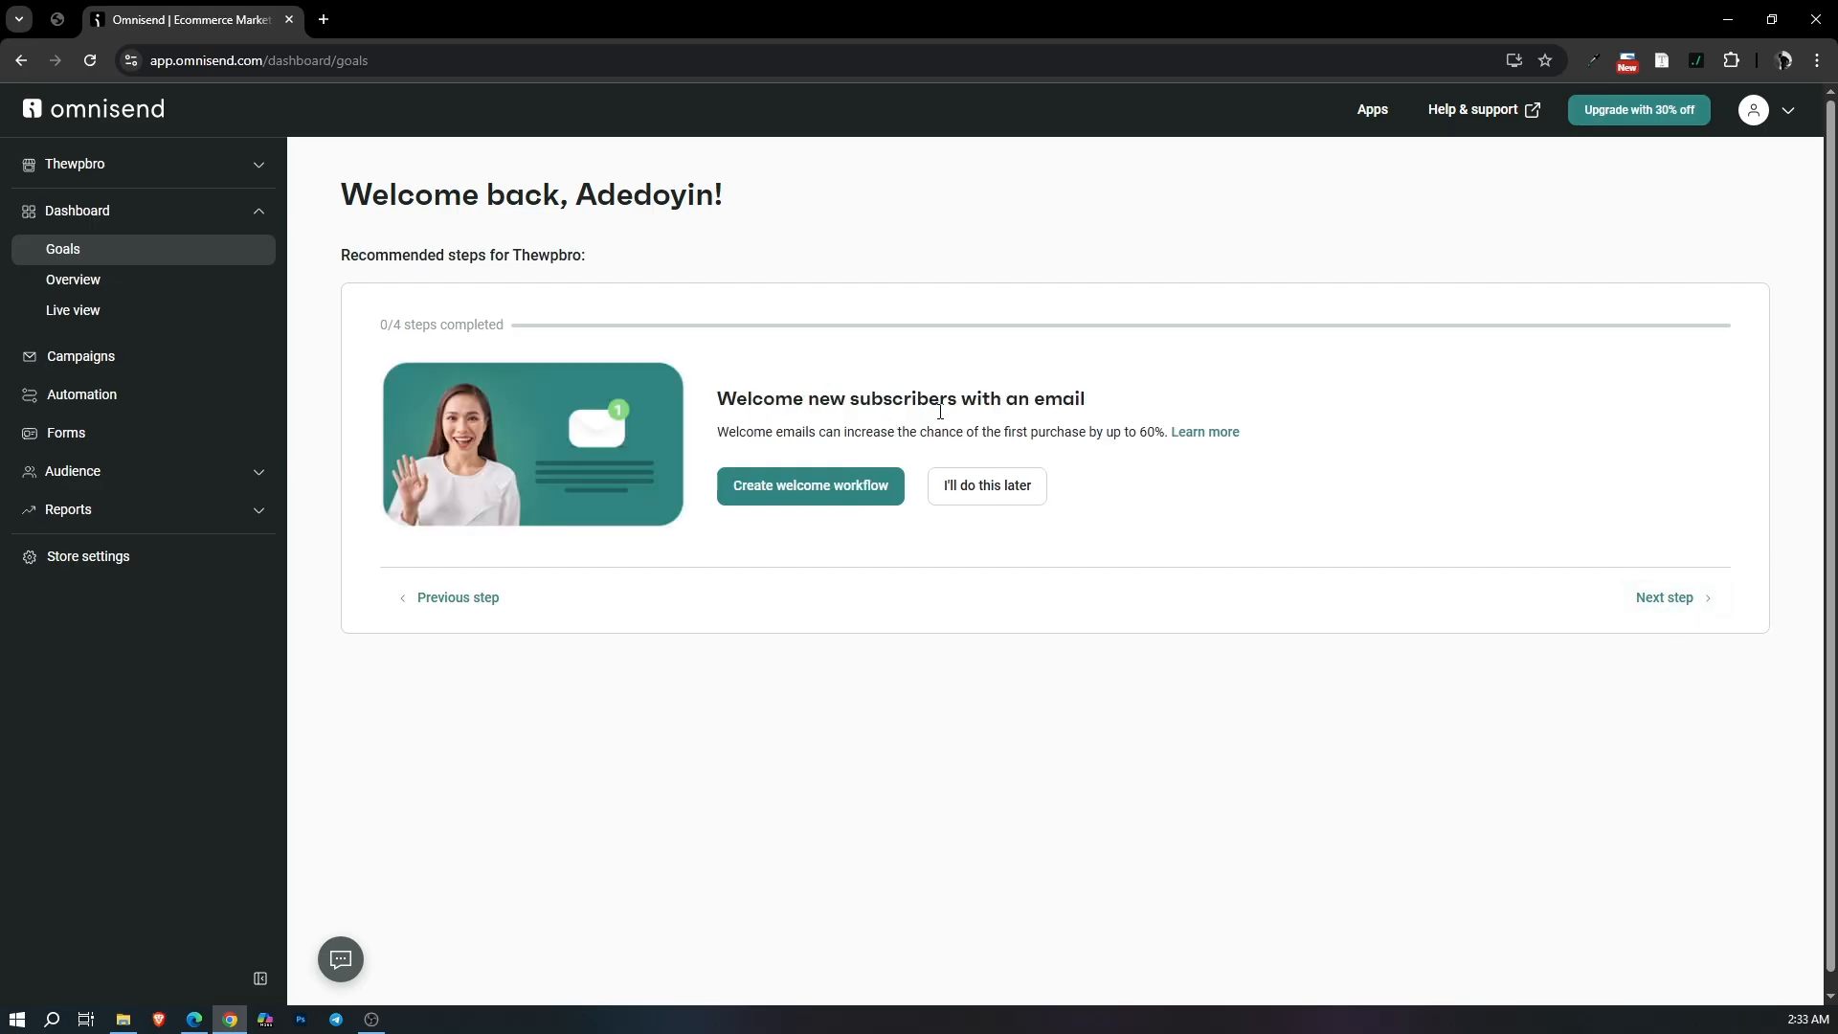
click(1674, 609)
drag(777, 426, 1080, 400)
click(1662, 601)
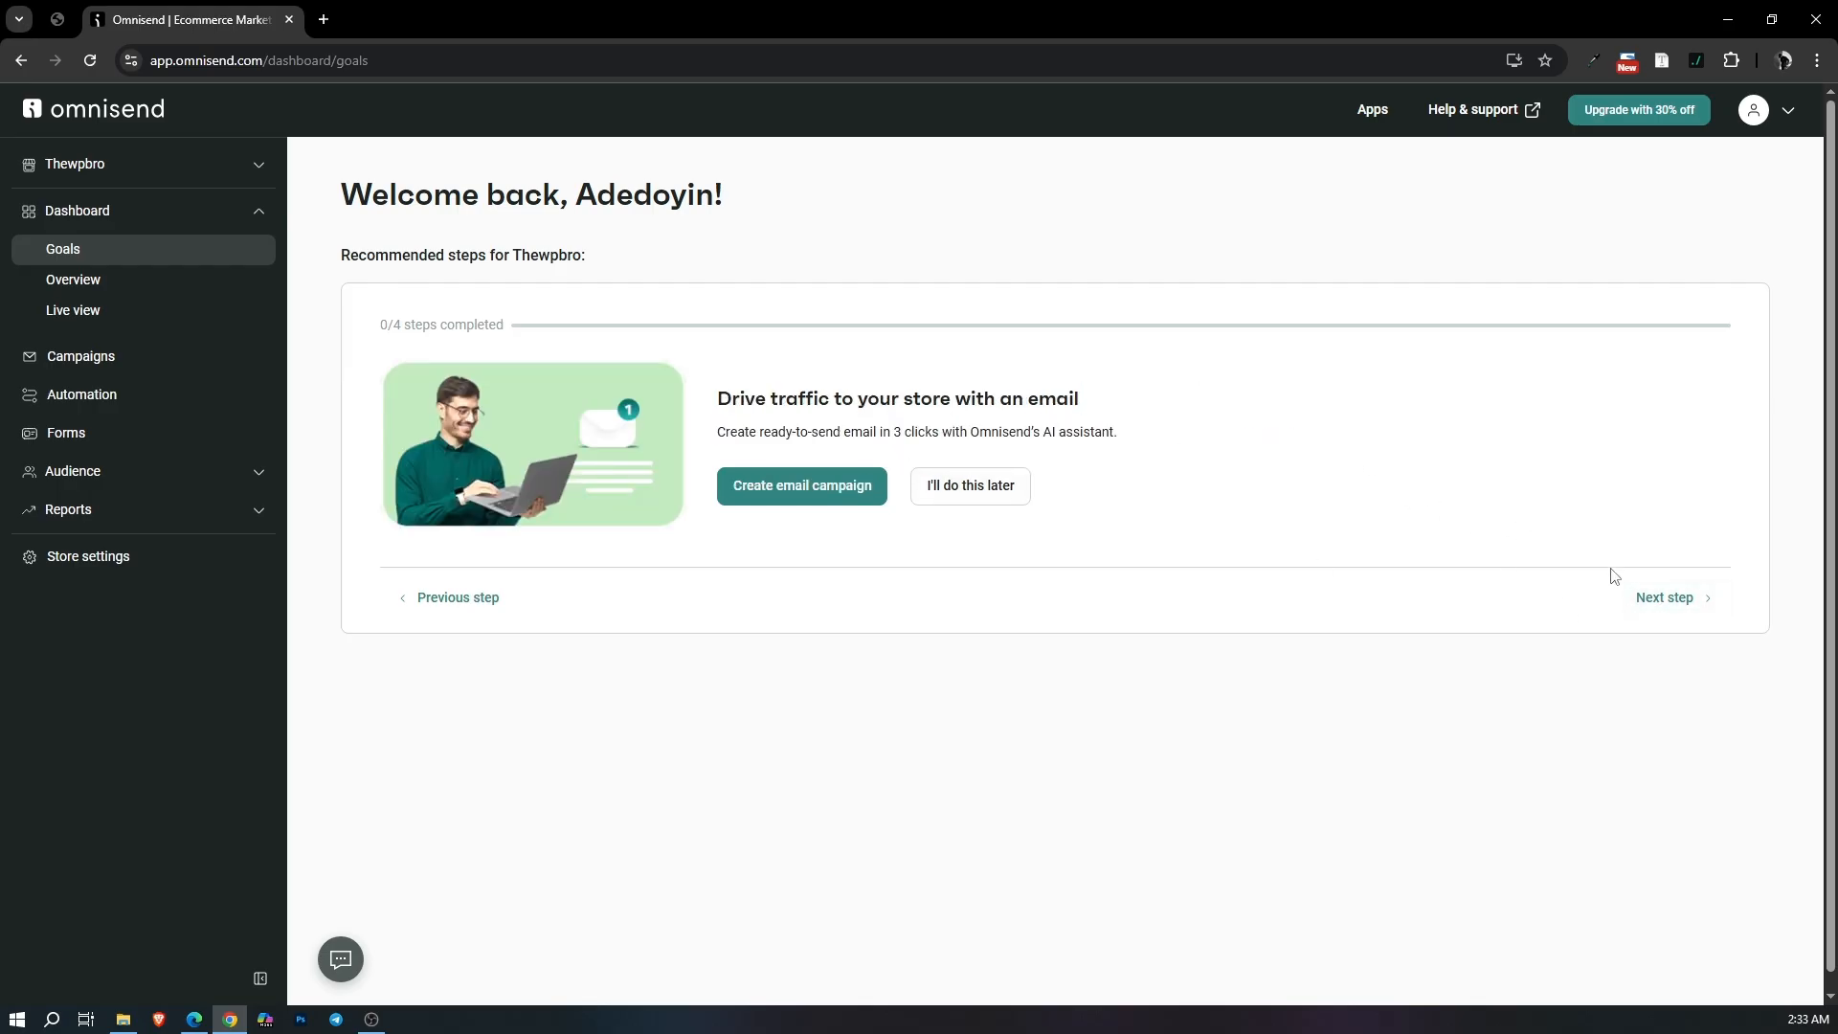
click(1646, 605)
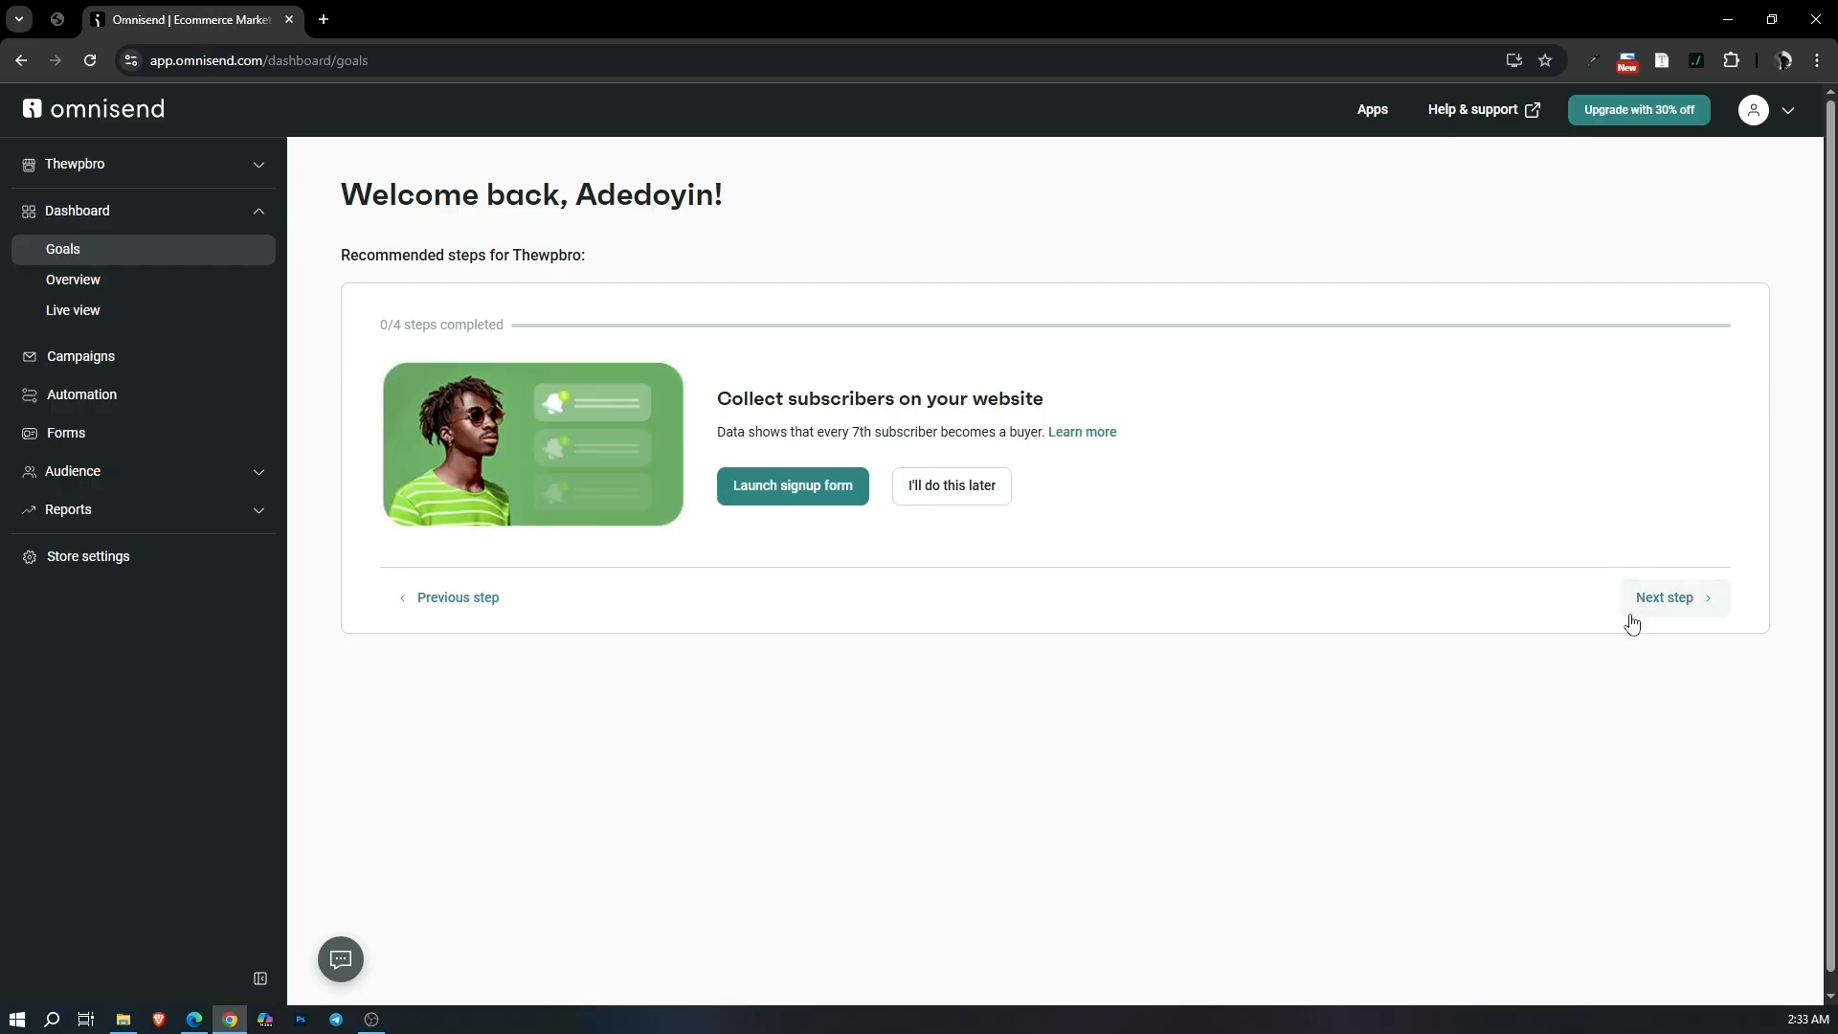
Browse the other form types in the forms library and open the "Email & SMS branded Multi-step welcome discount" template.
click(178, 430)
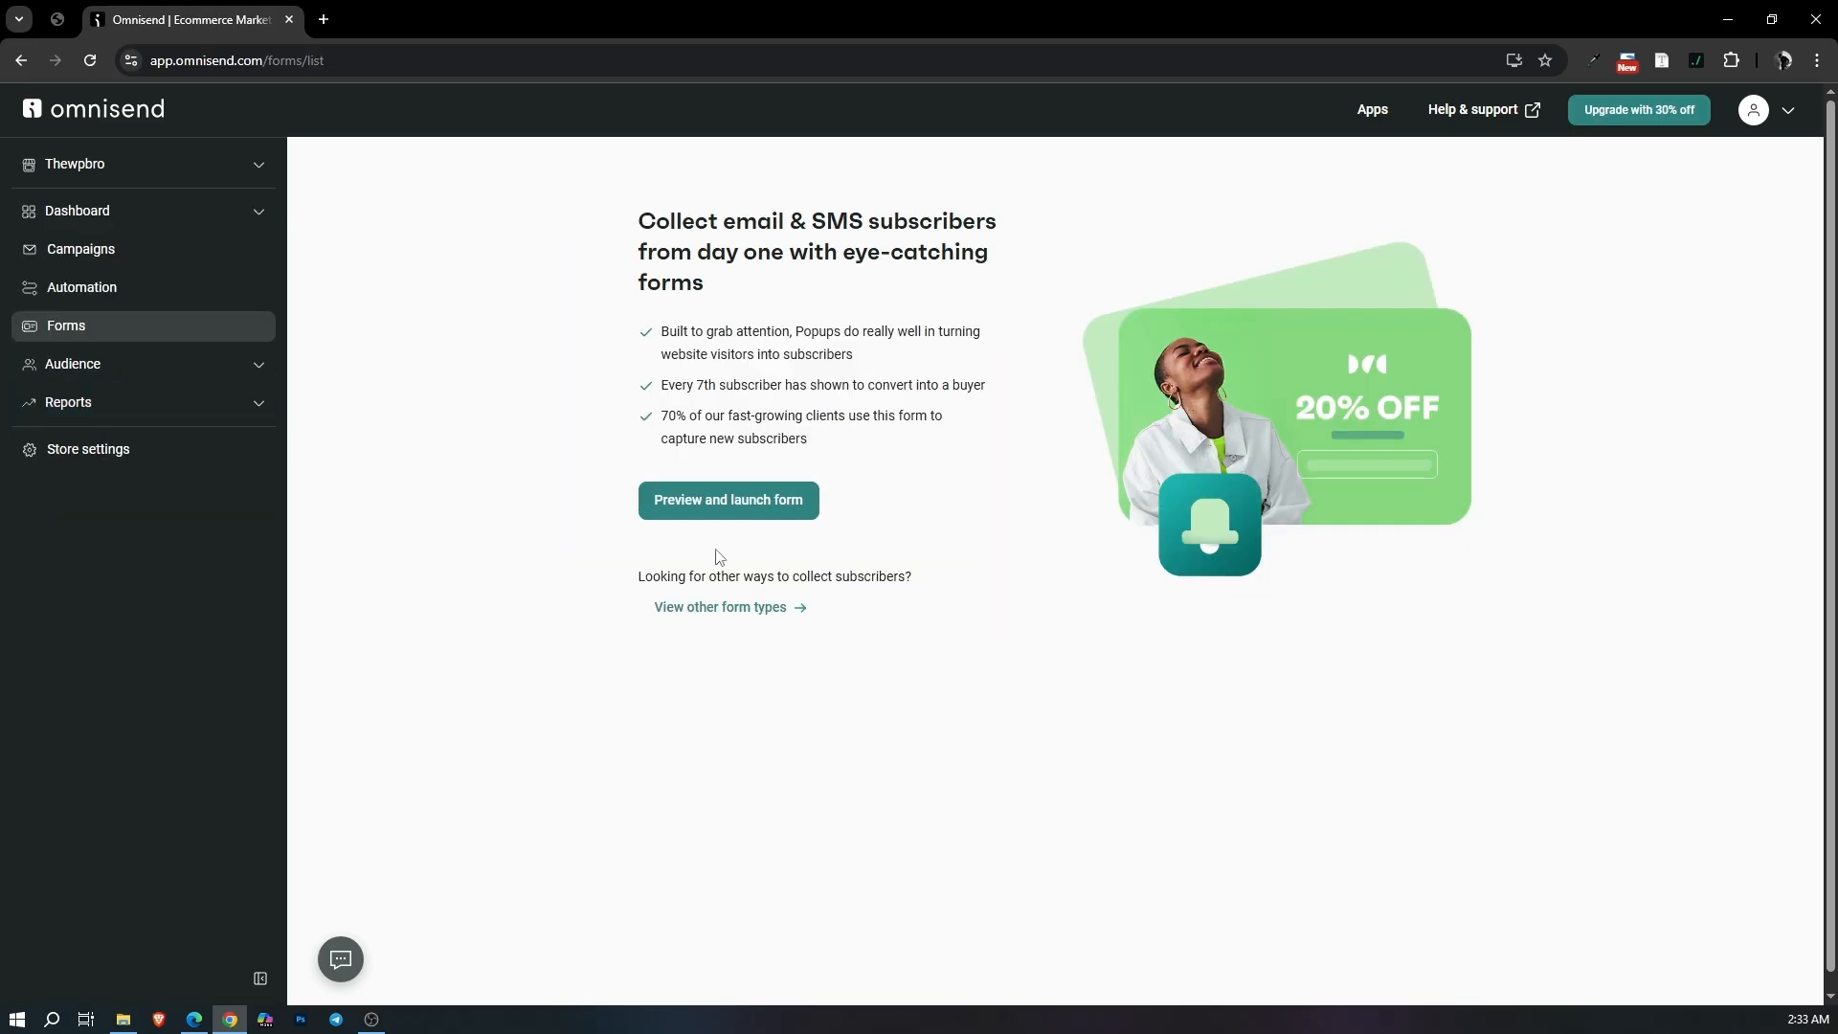
click(805, 619)
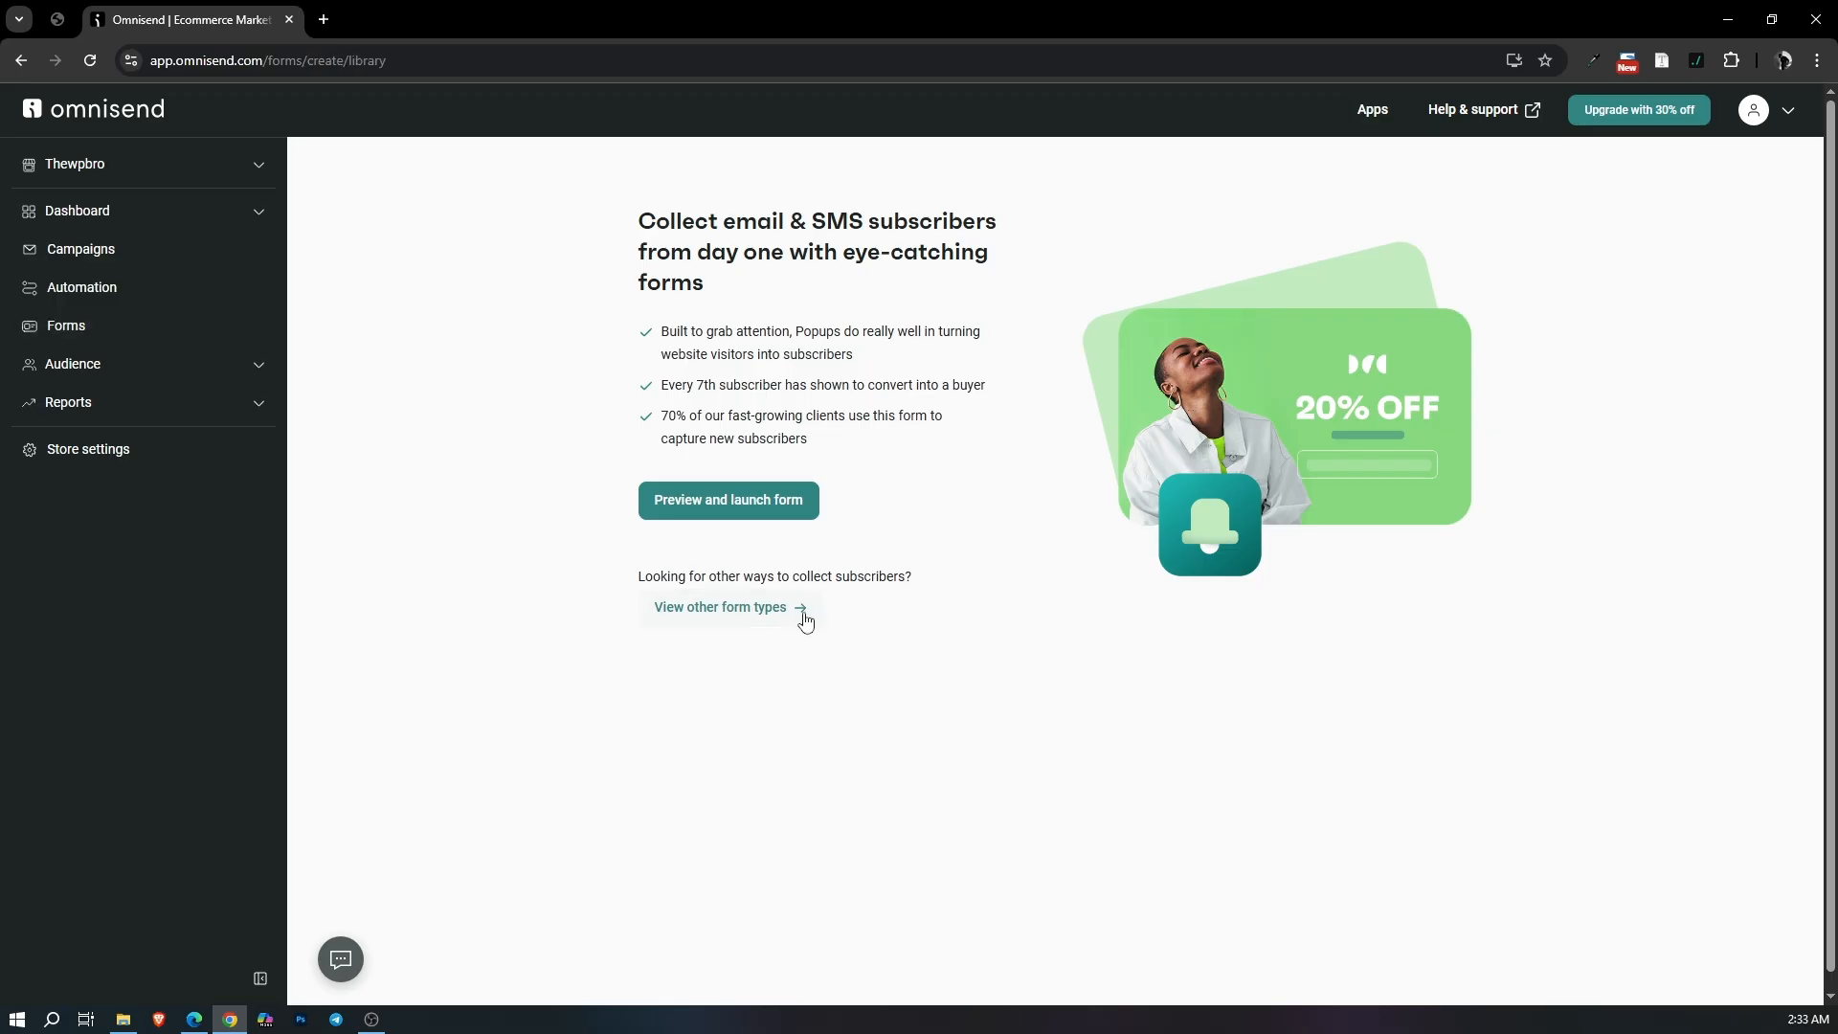
scroll(964, 300, down, 15)
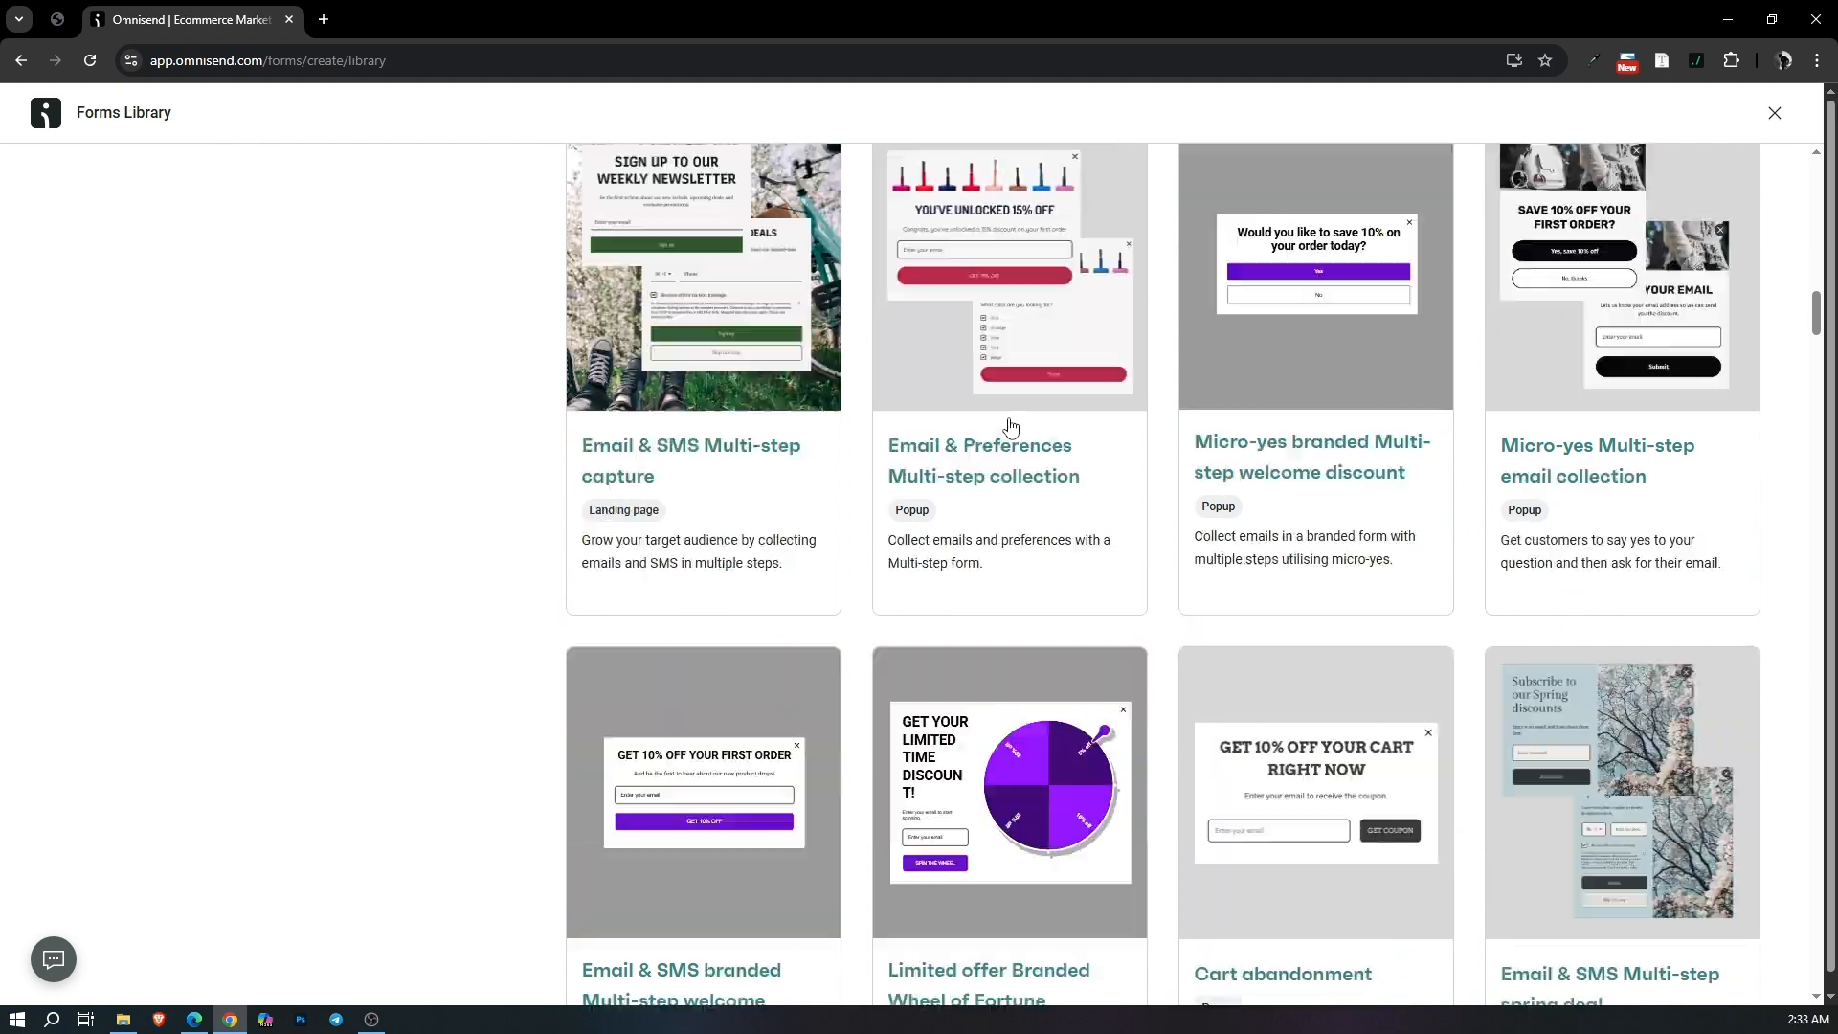
scroll(1010, 426, down, 6)
scroll(1012, 428, down, 6)
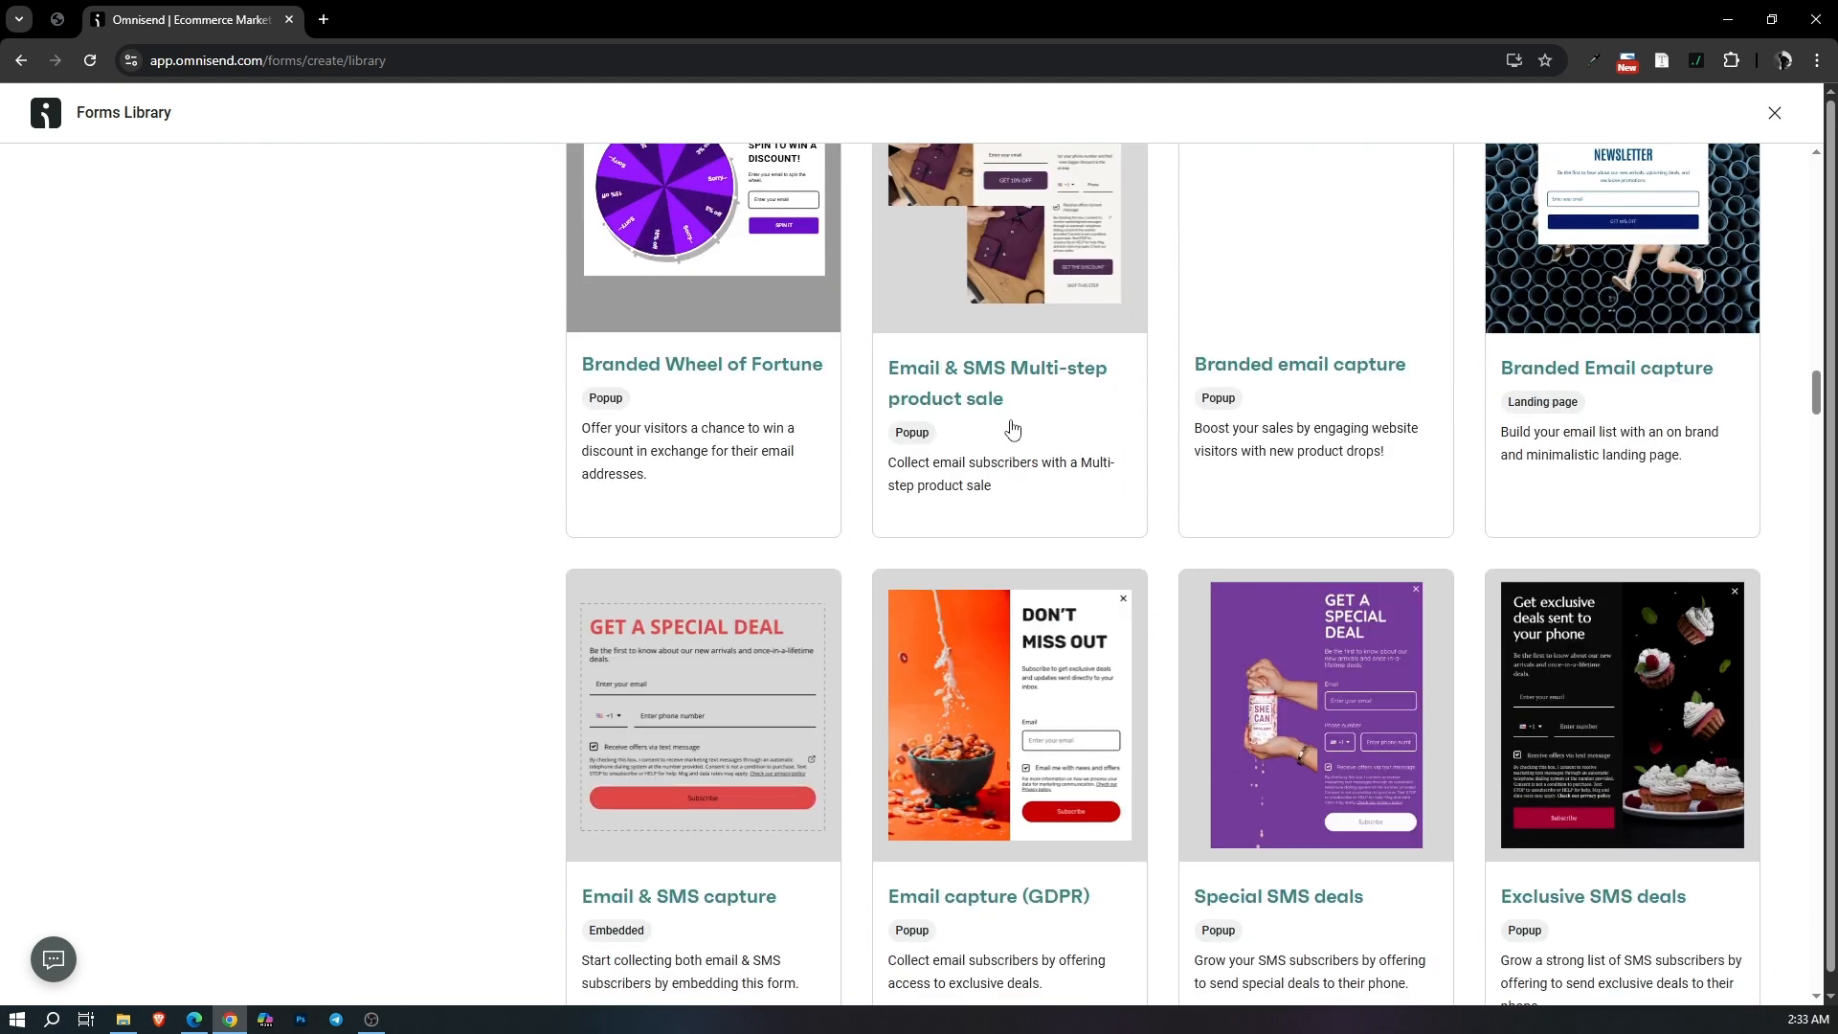
scroll(1013, 426, up, 5)
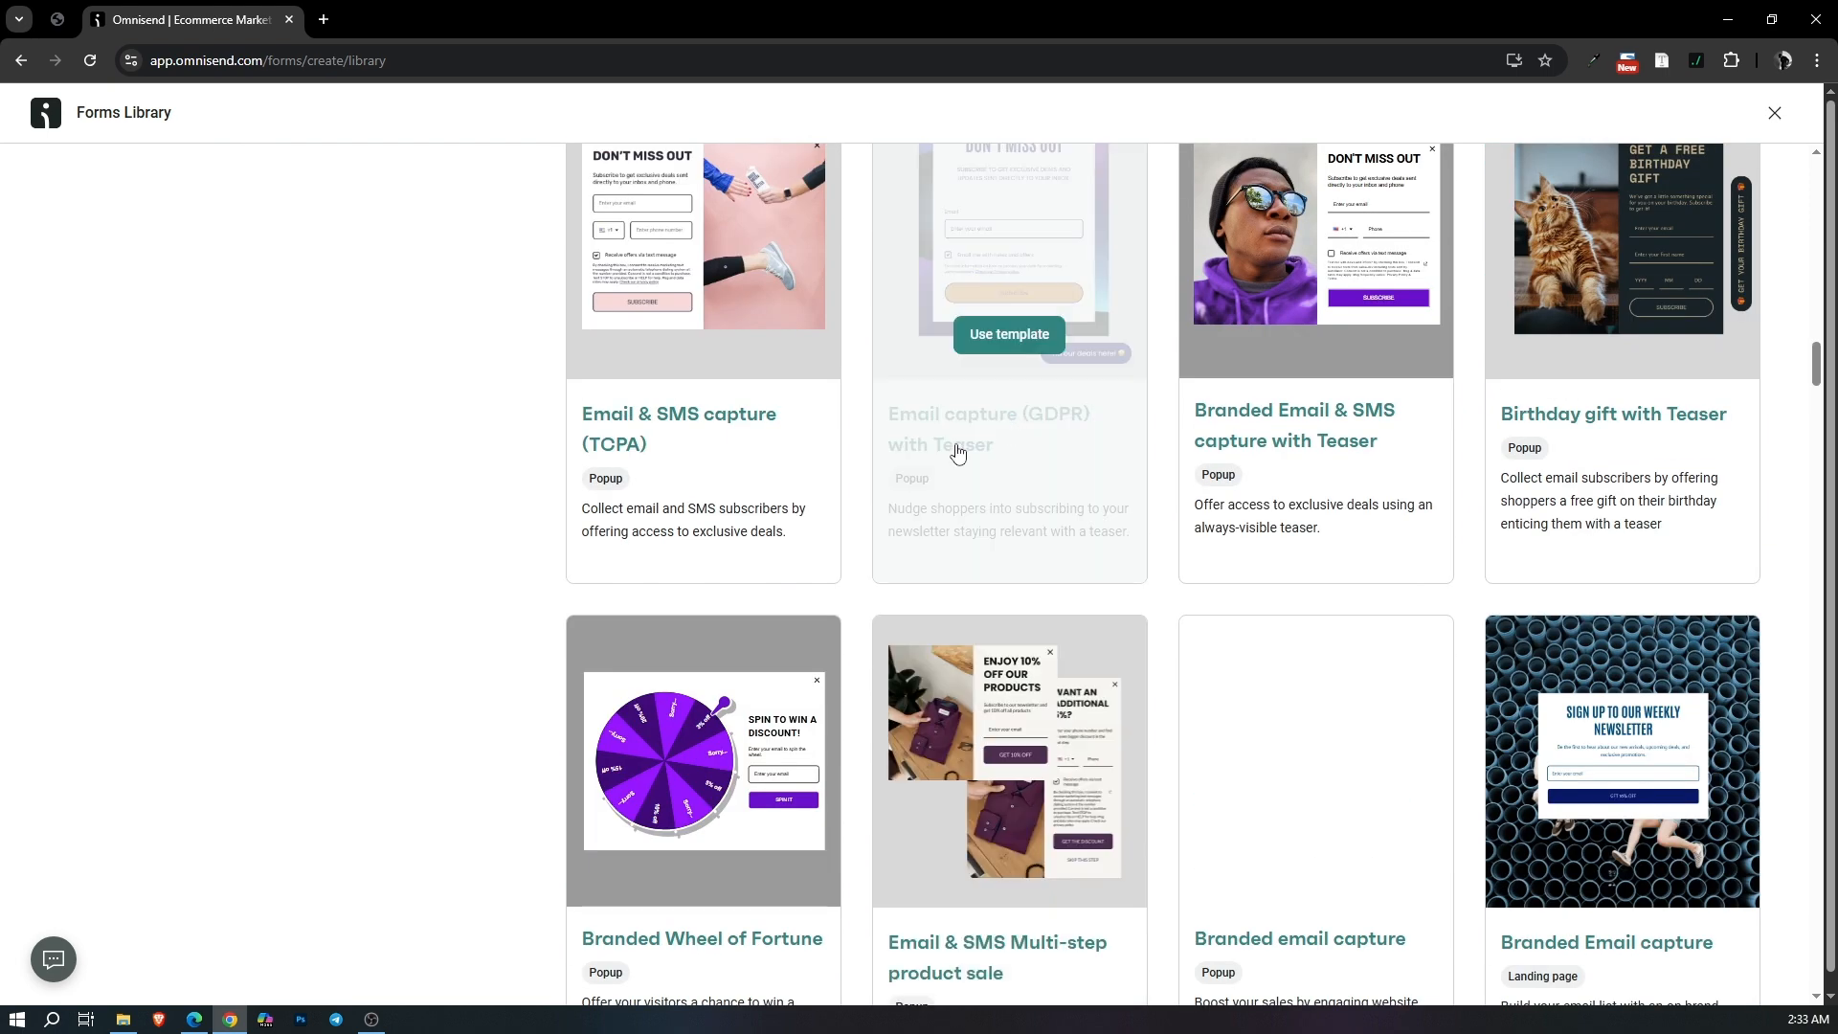
scroll(632, 521, up, 20)
scroll(632, 521, up, 5)
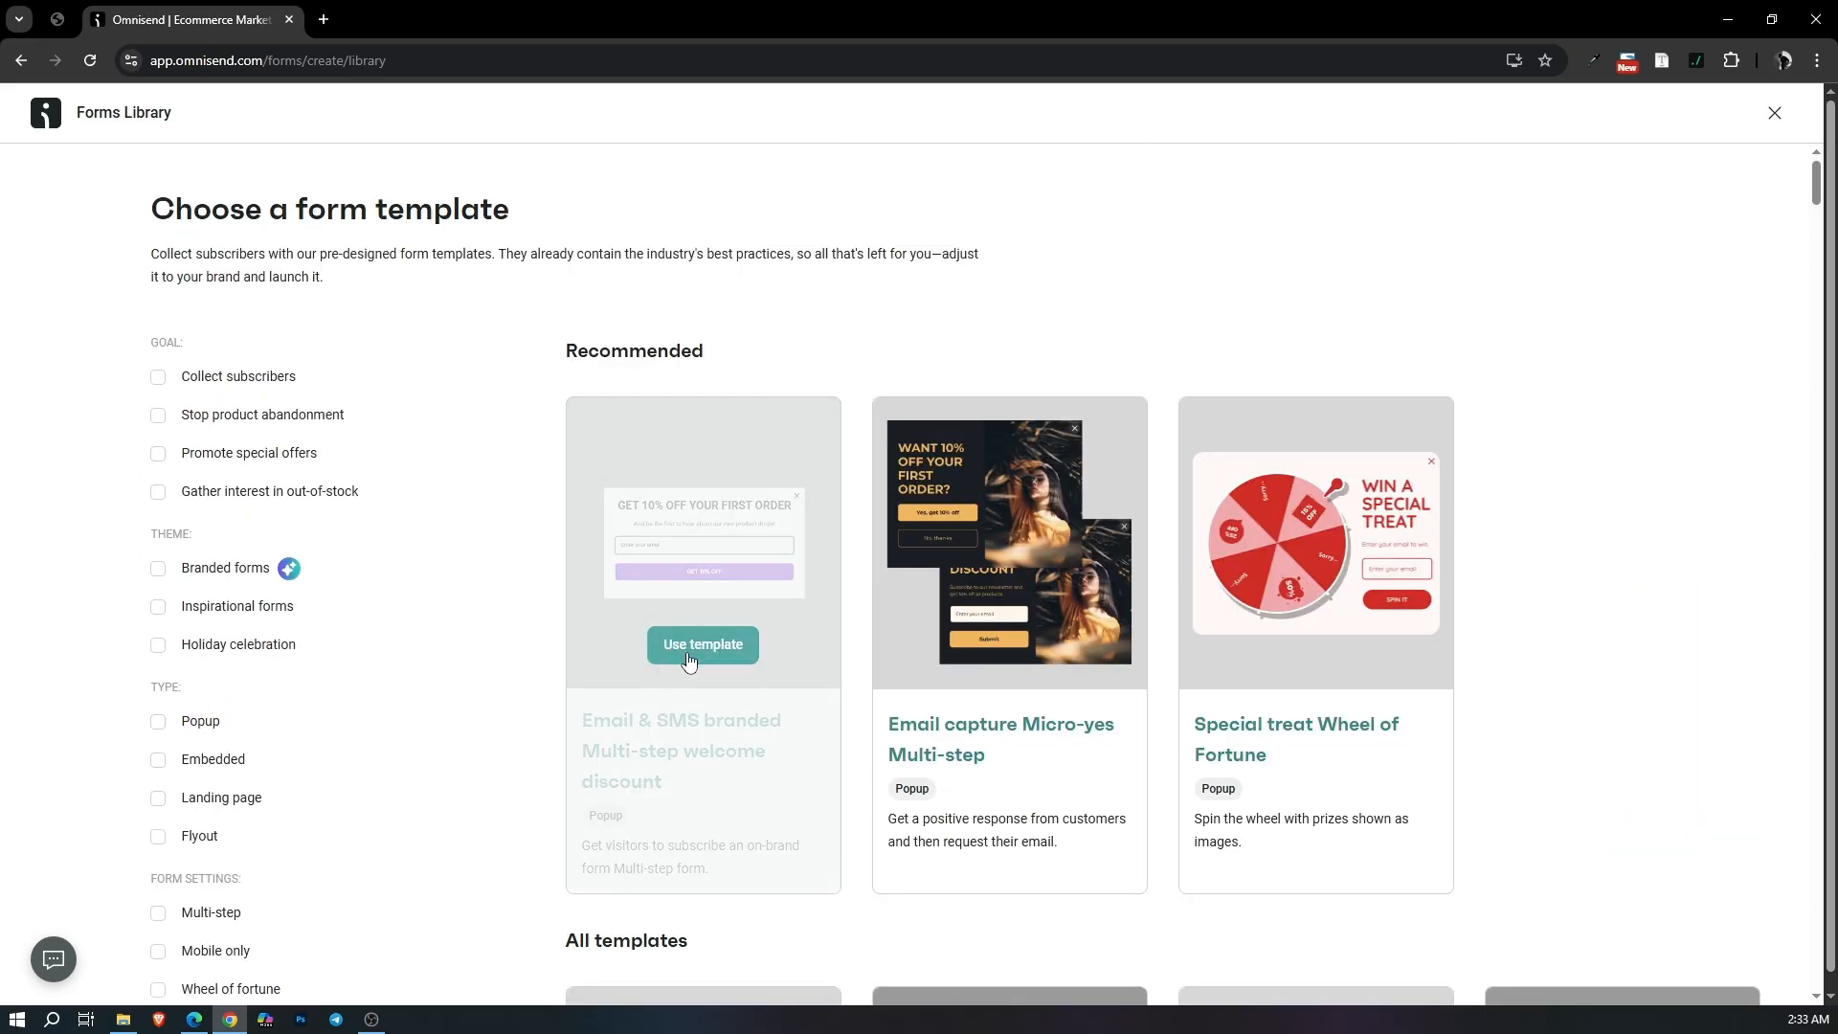
click(657, 813)
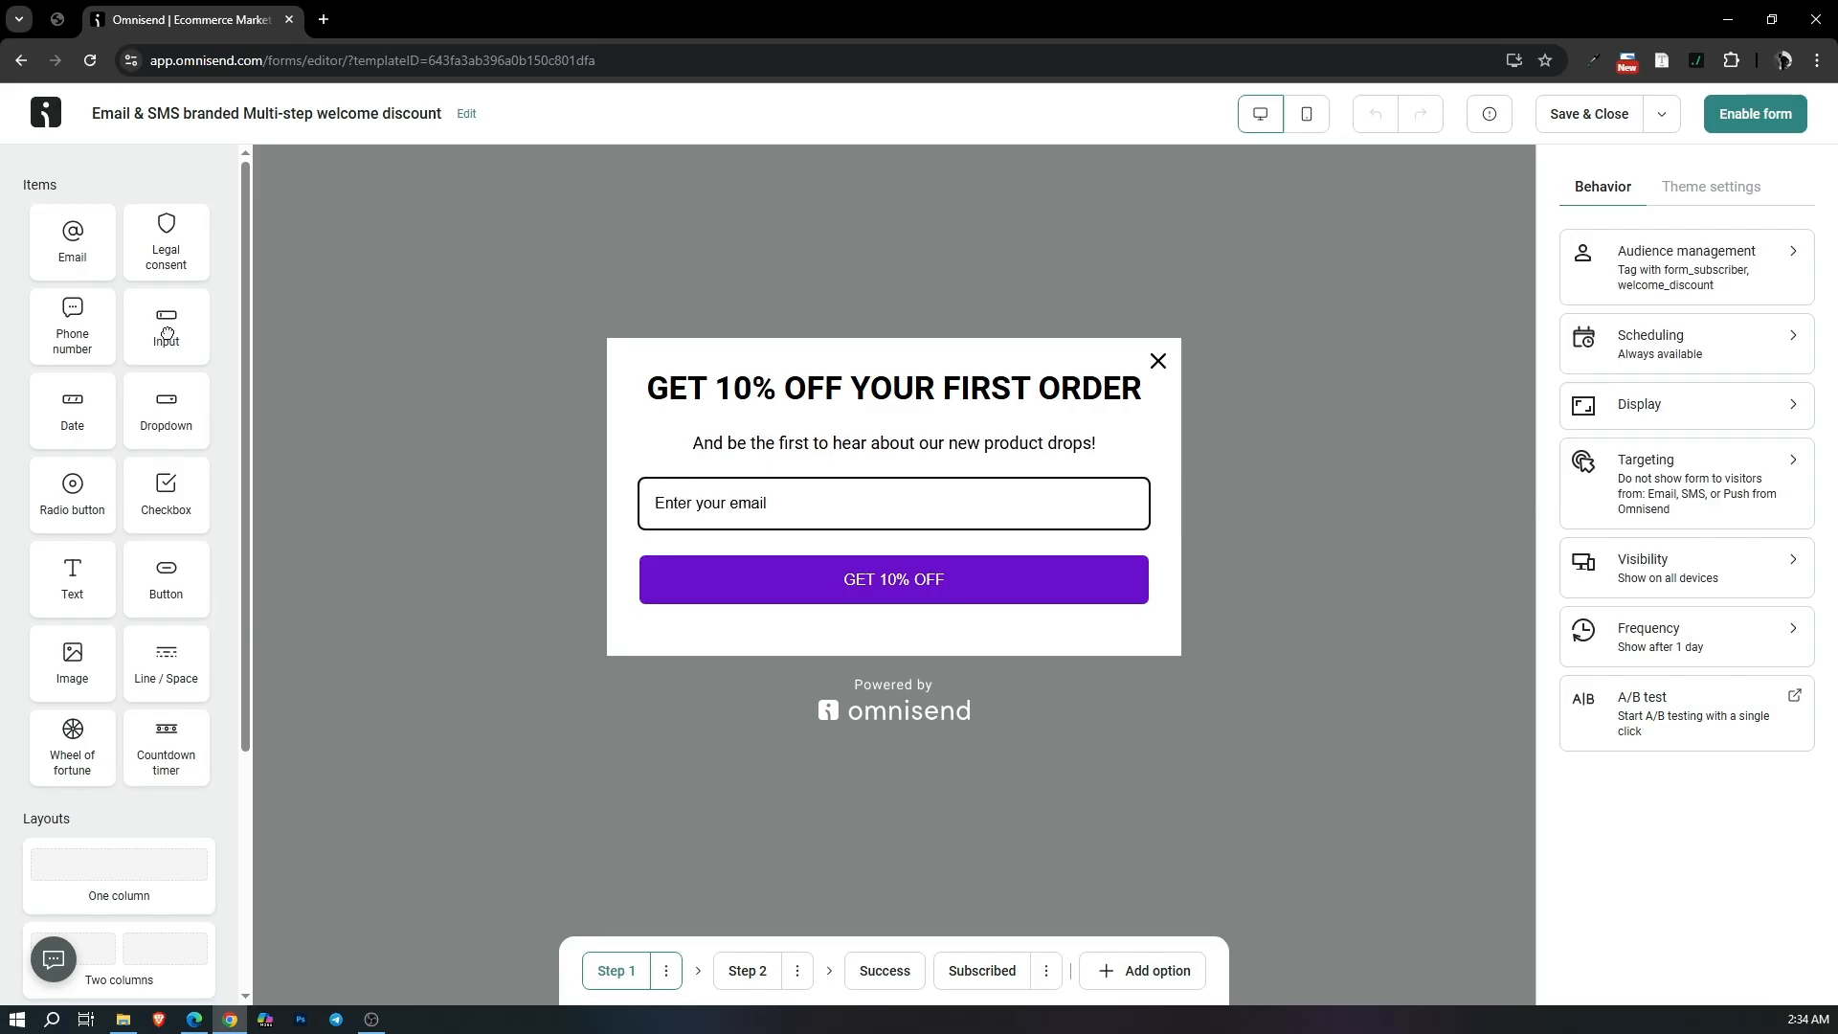
Add an input field above the email field, map it to First name and remove its label.
drag(167, 334, 687, 479)
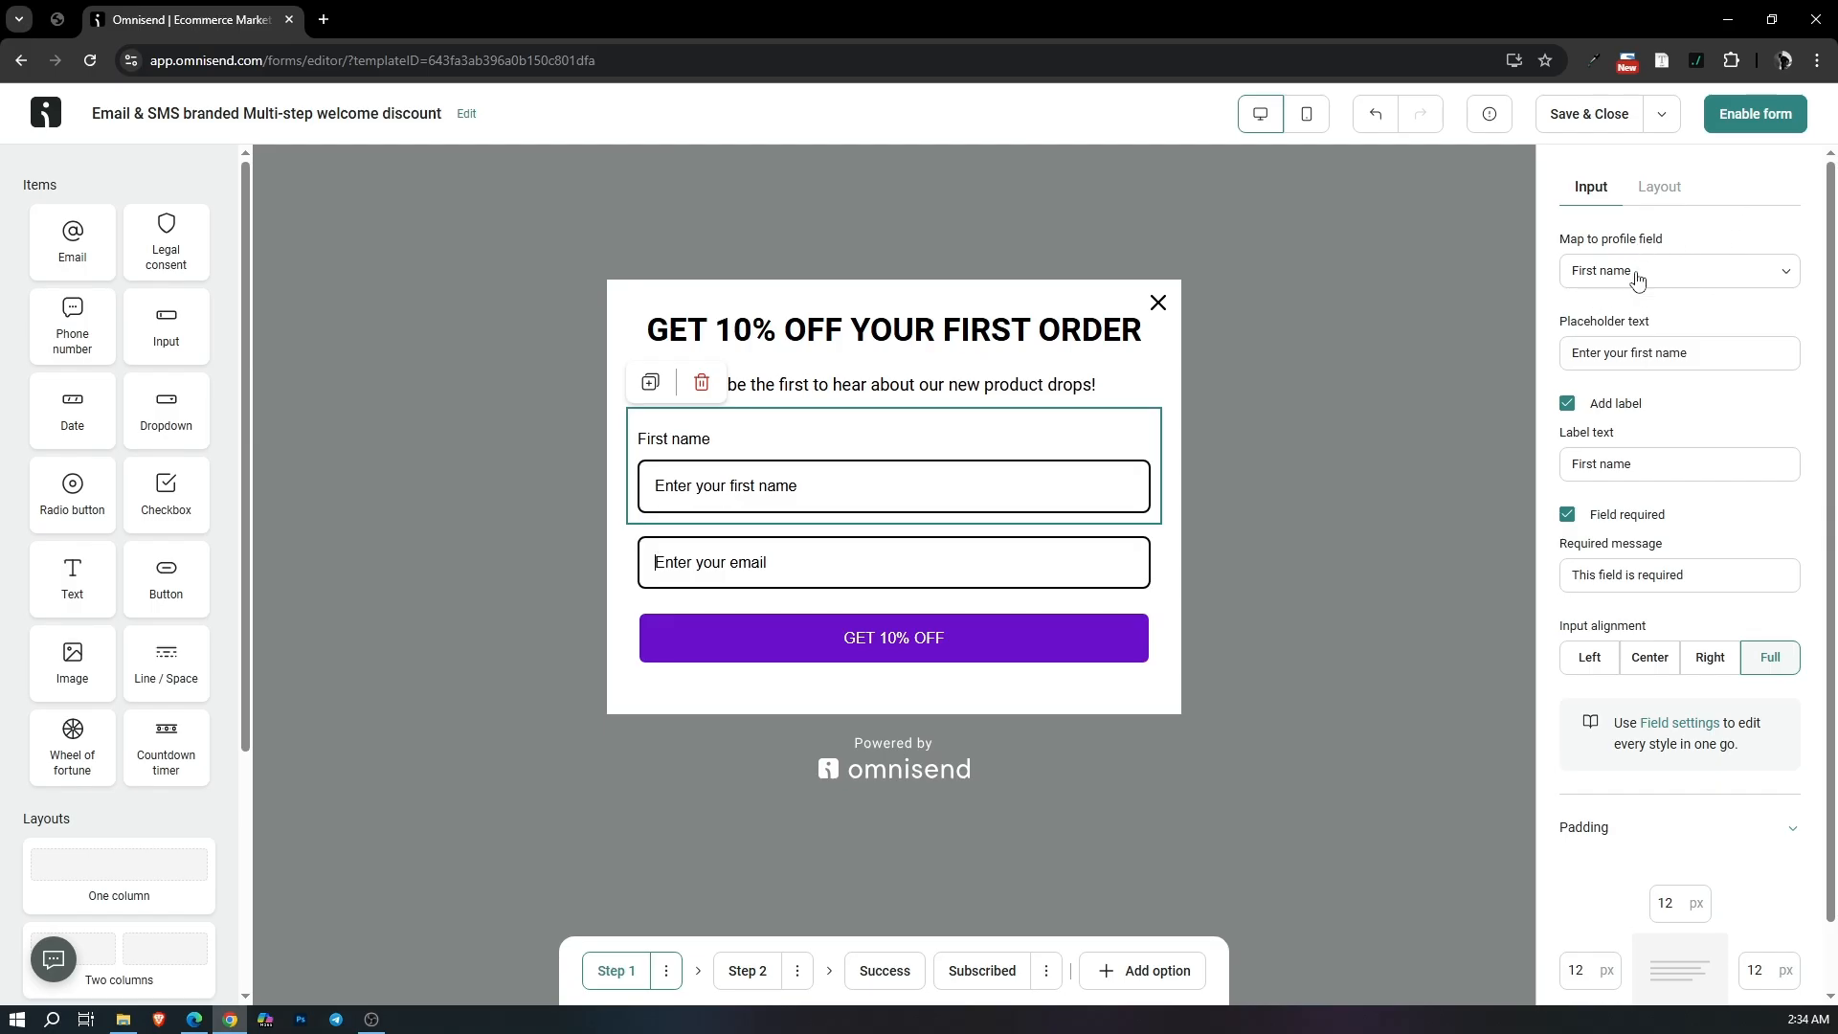
click(1589, 277)
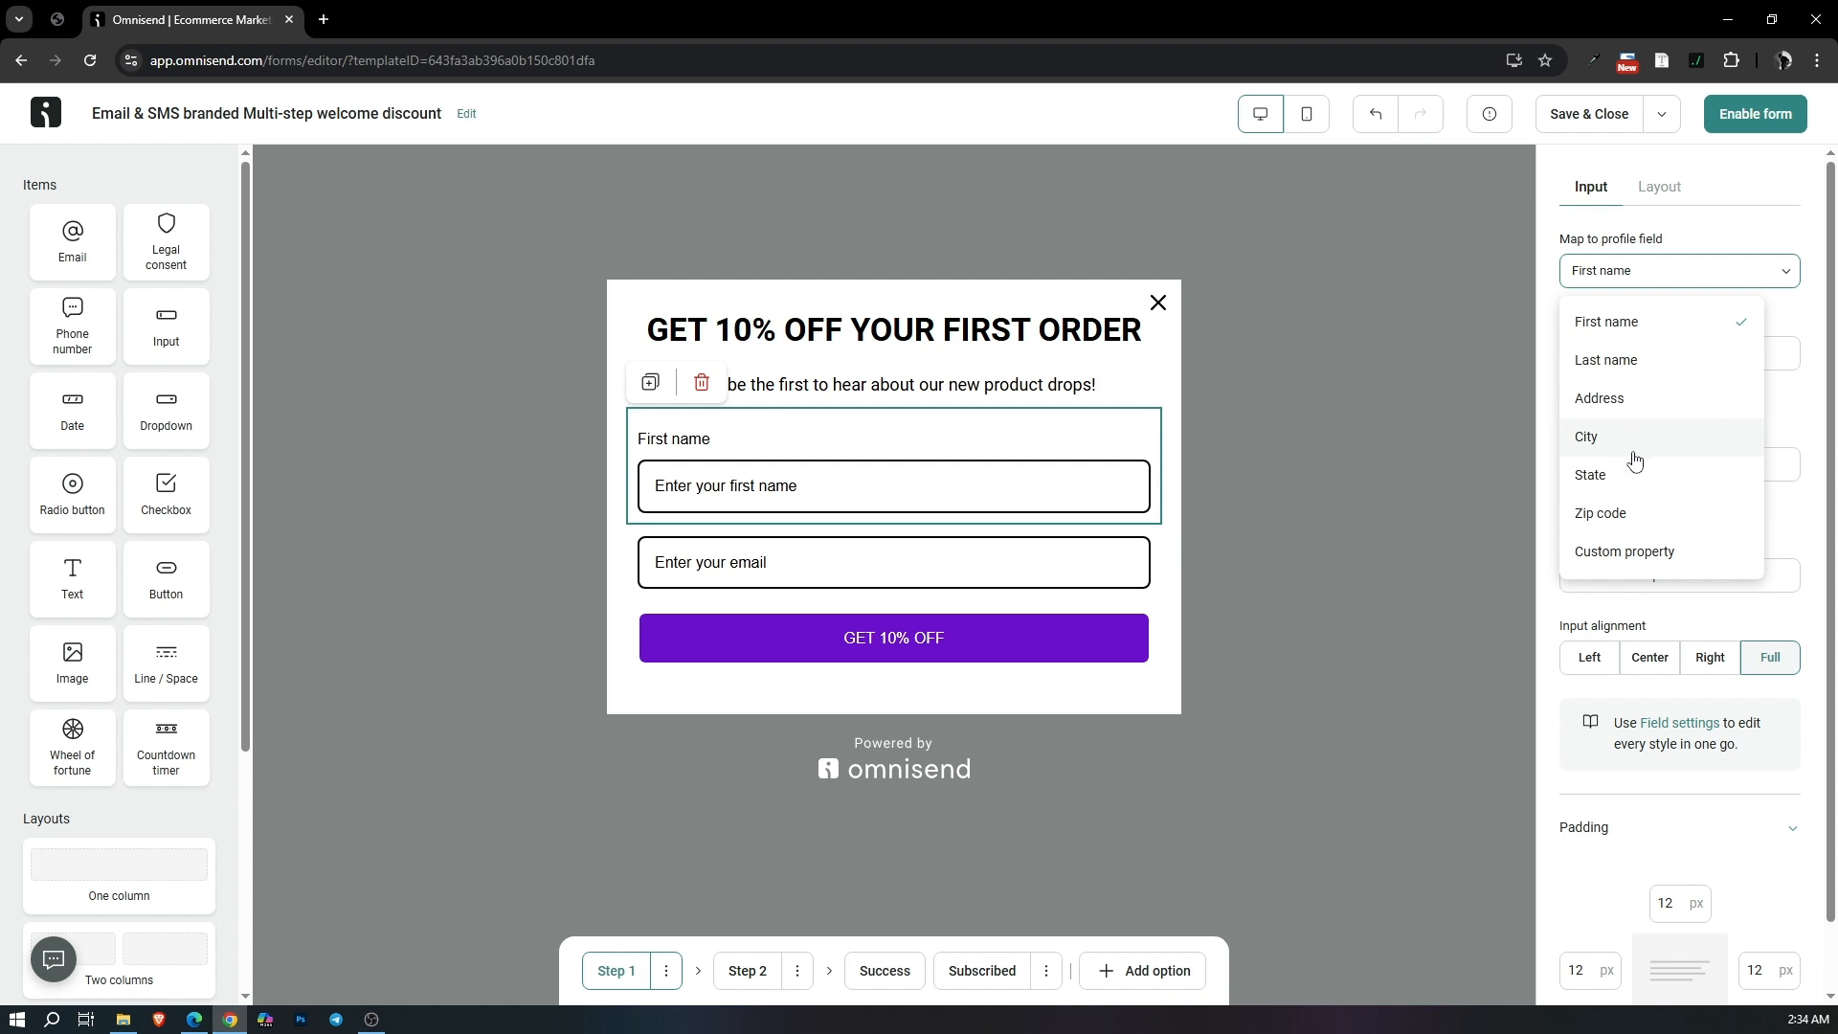
click(1670, 329)
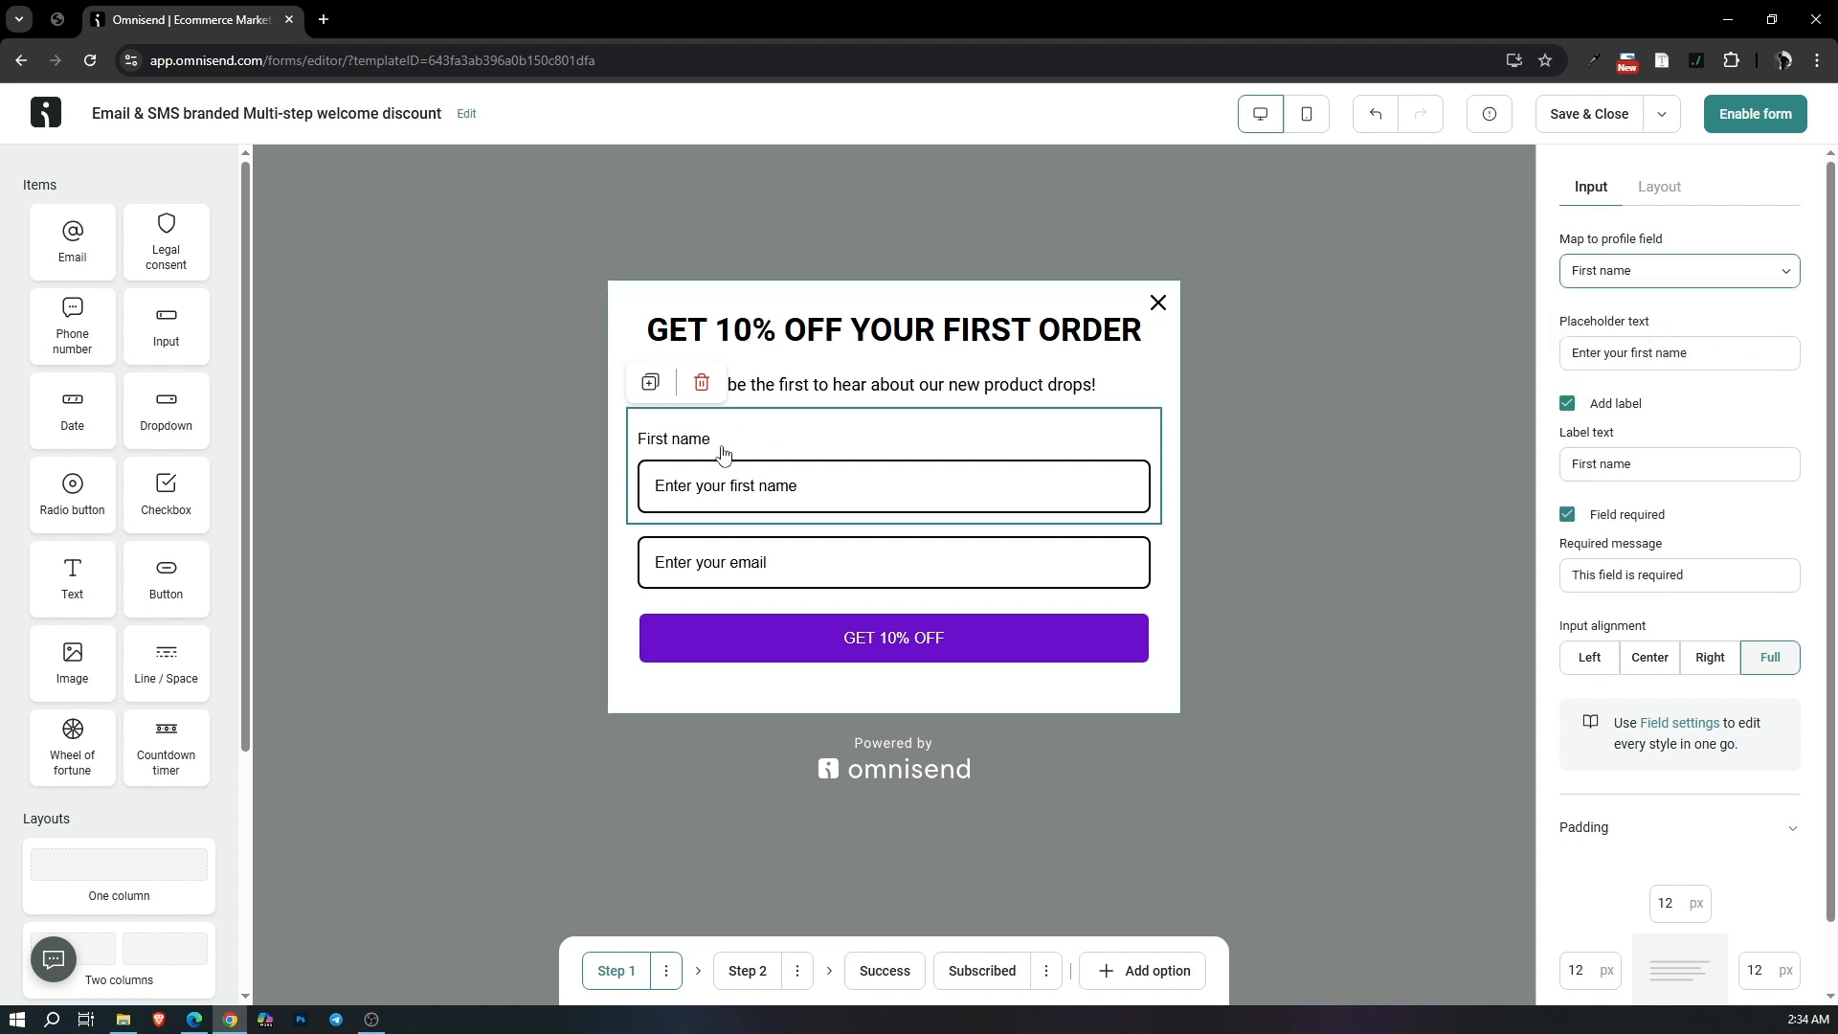
click(1568, 403)
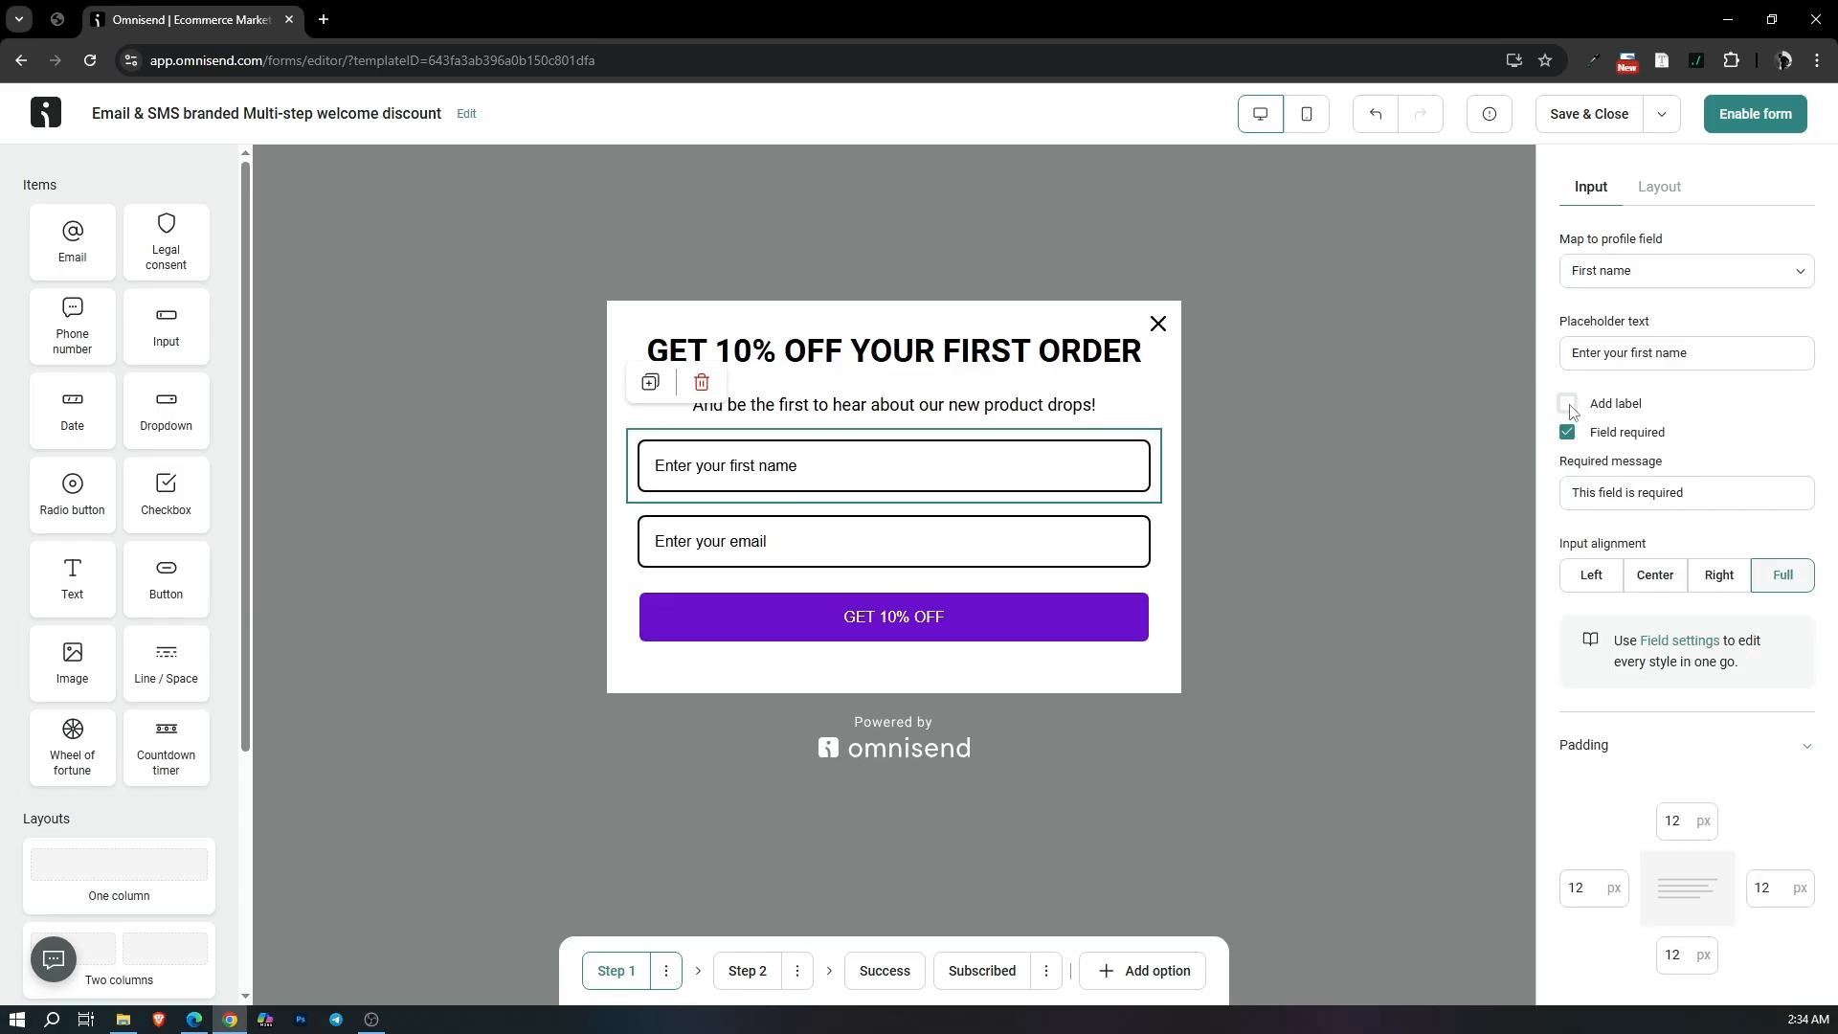
click(1702, 356)
drag(1702, 356, 1559, 366)
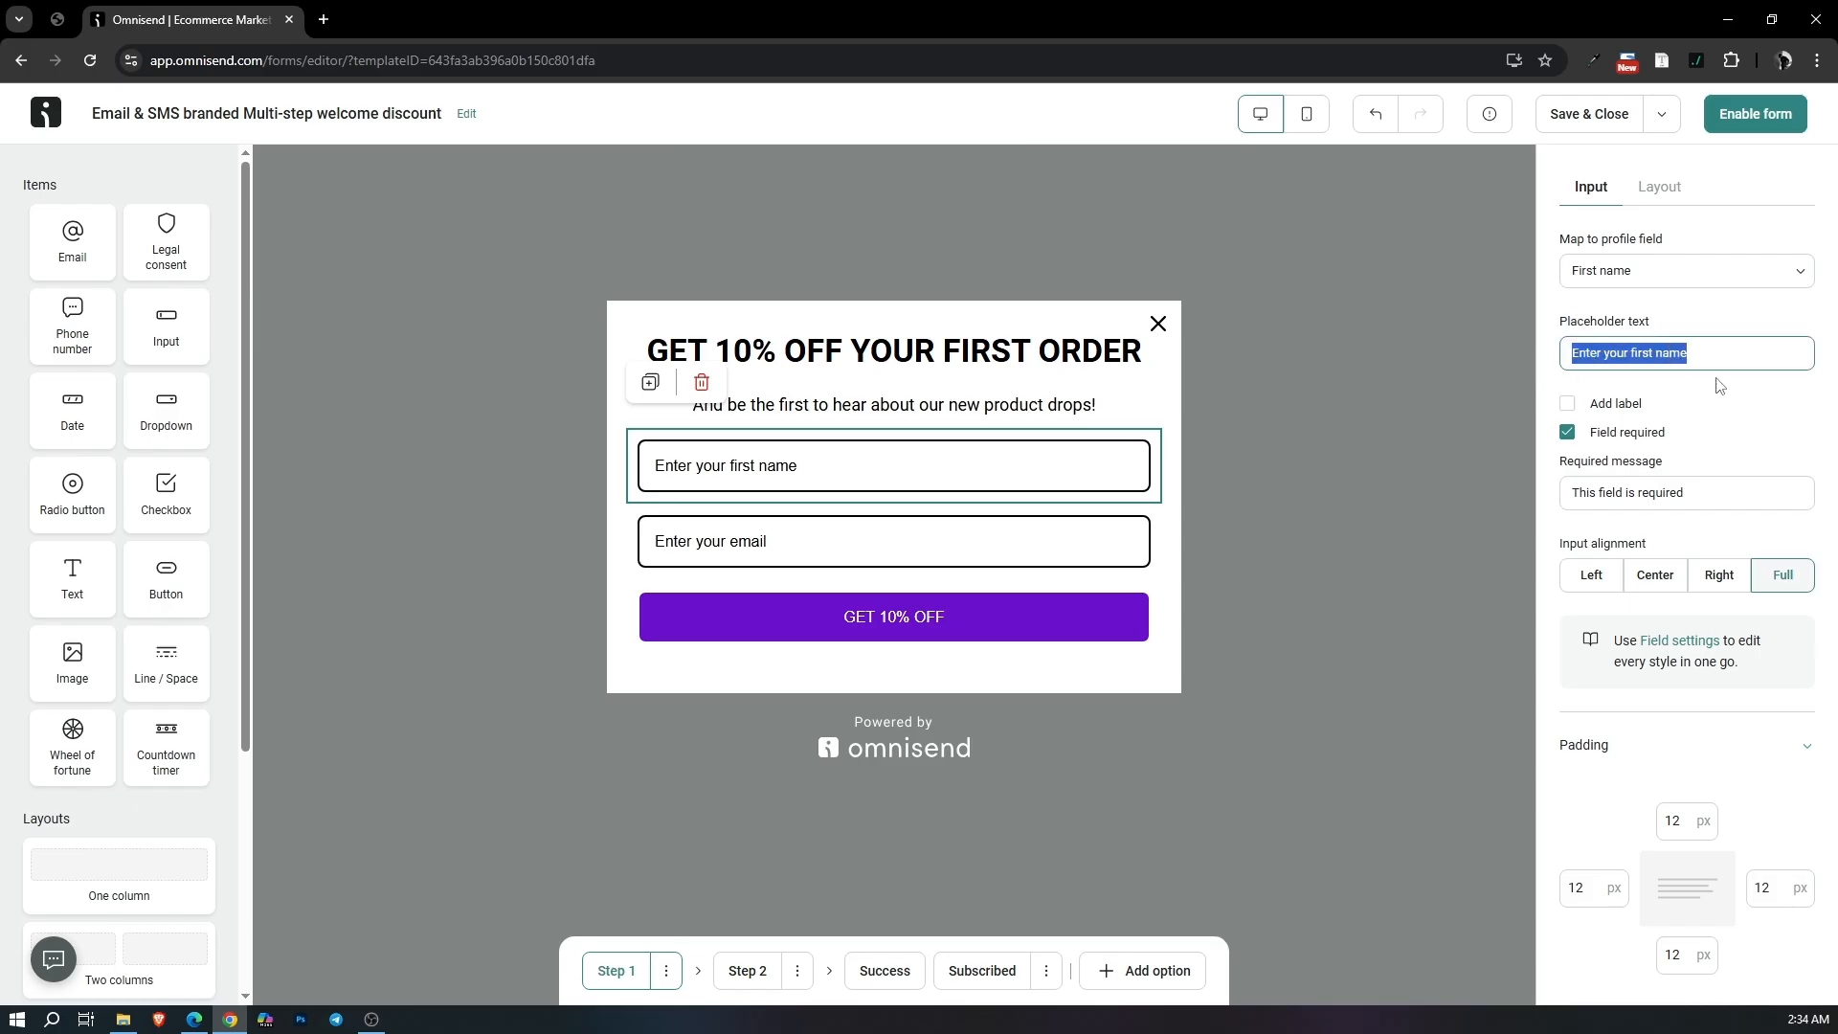
click(1752, 374)
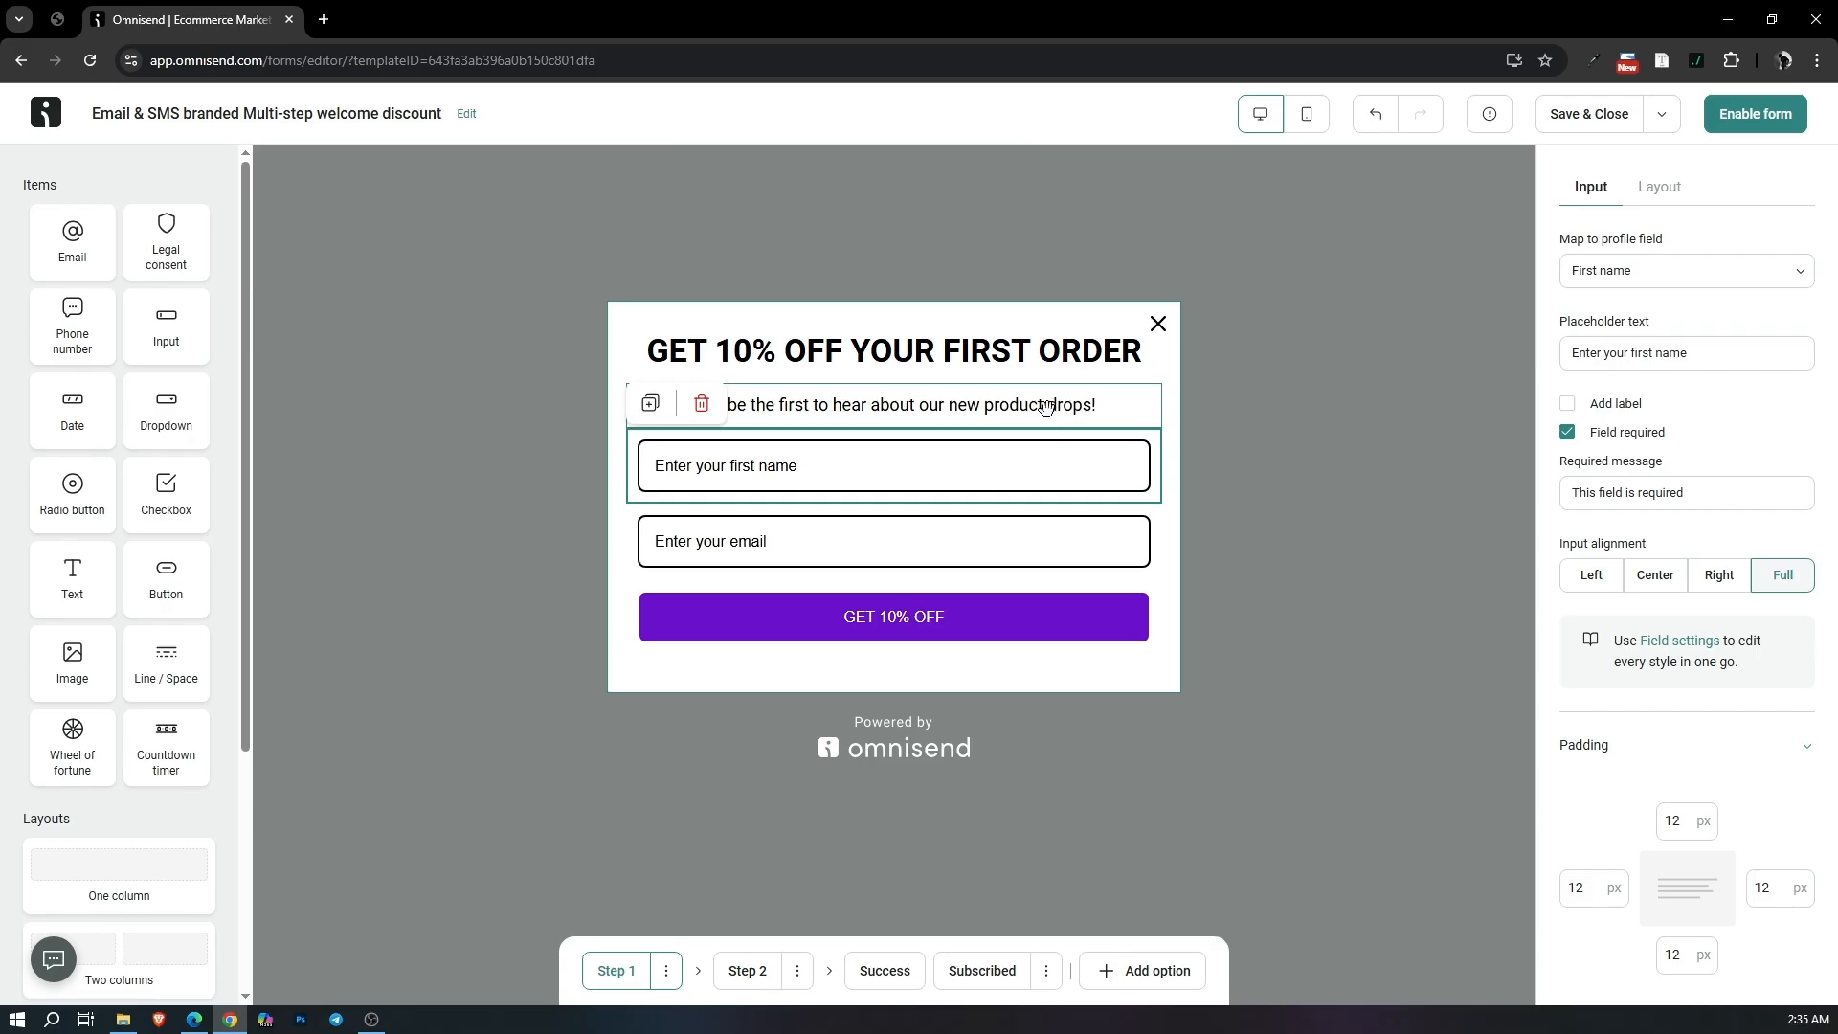
Set the popup's "GET 10% OFF YOUR FIRST ORDER" heading to the Helvetica font at 26px.
click(863, 365)
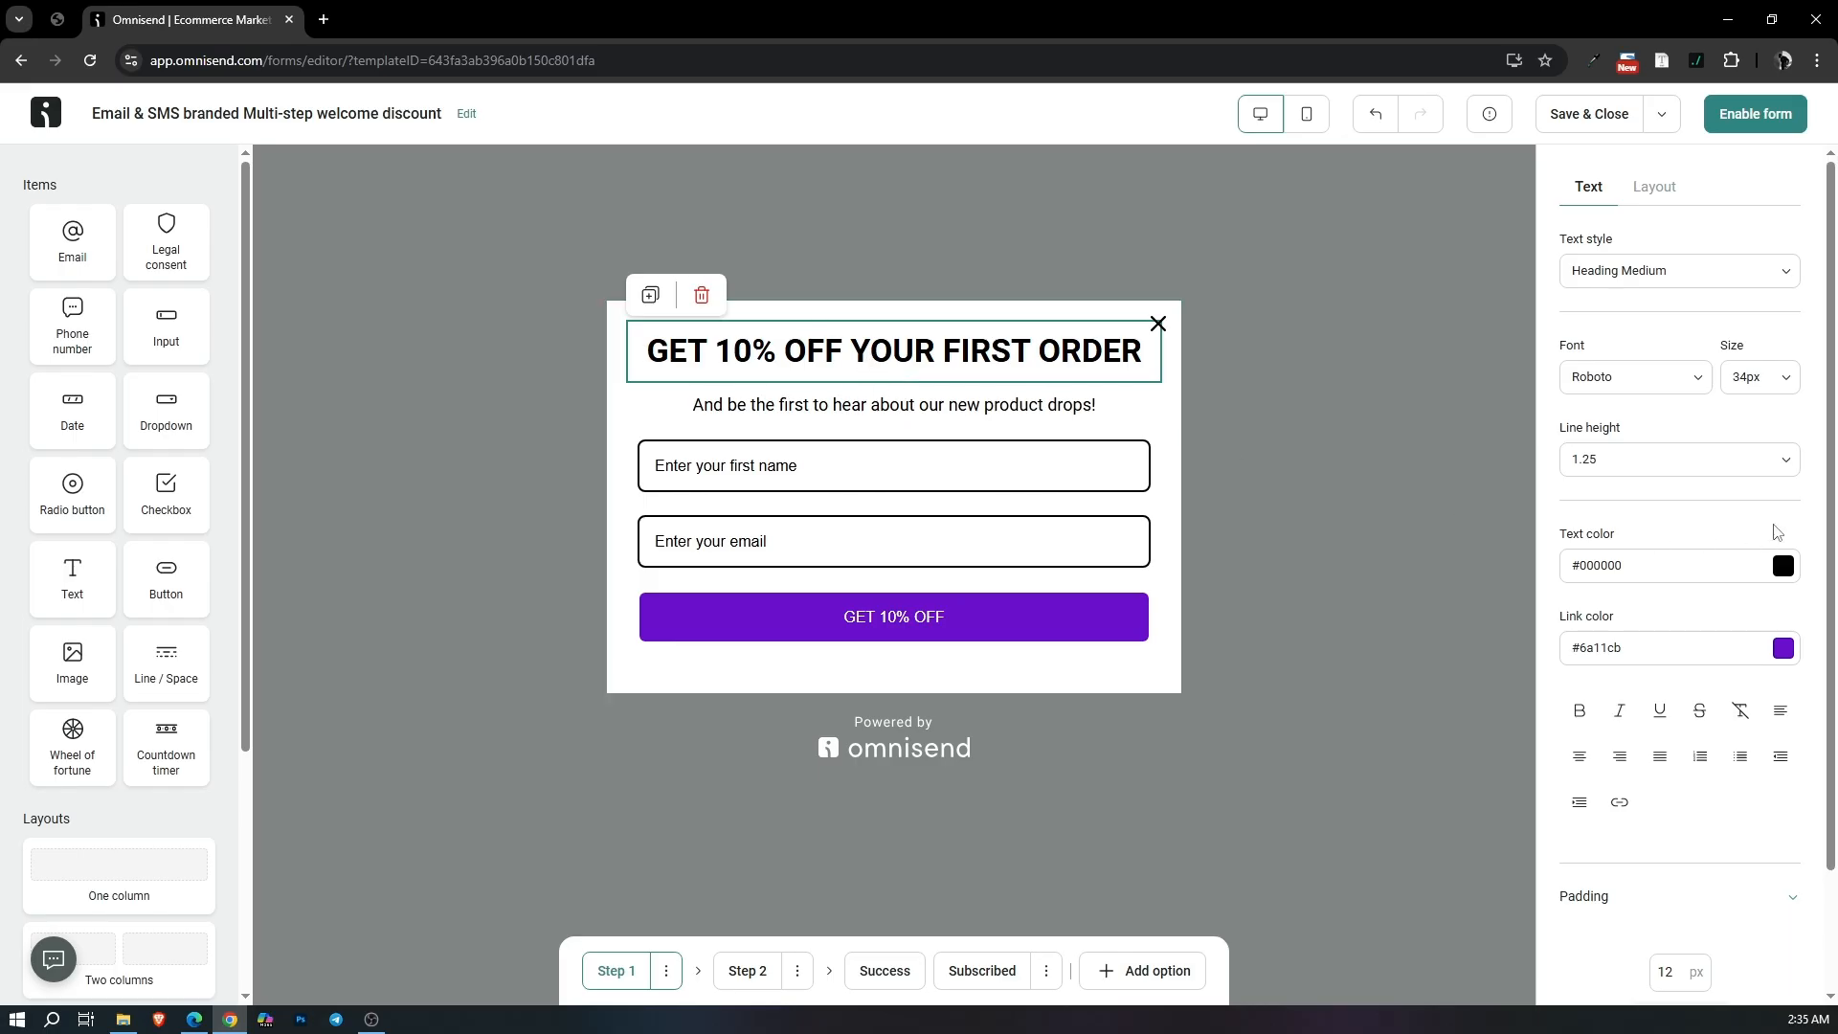
scroll(1656, 464, down, 2)
scroll(1657, 488, up, 1)
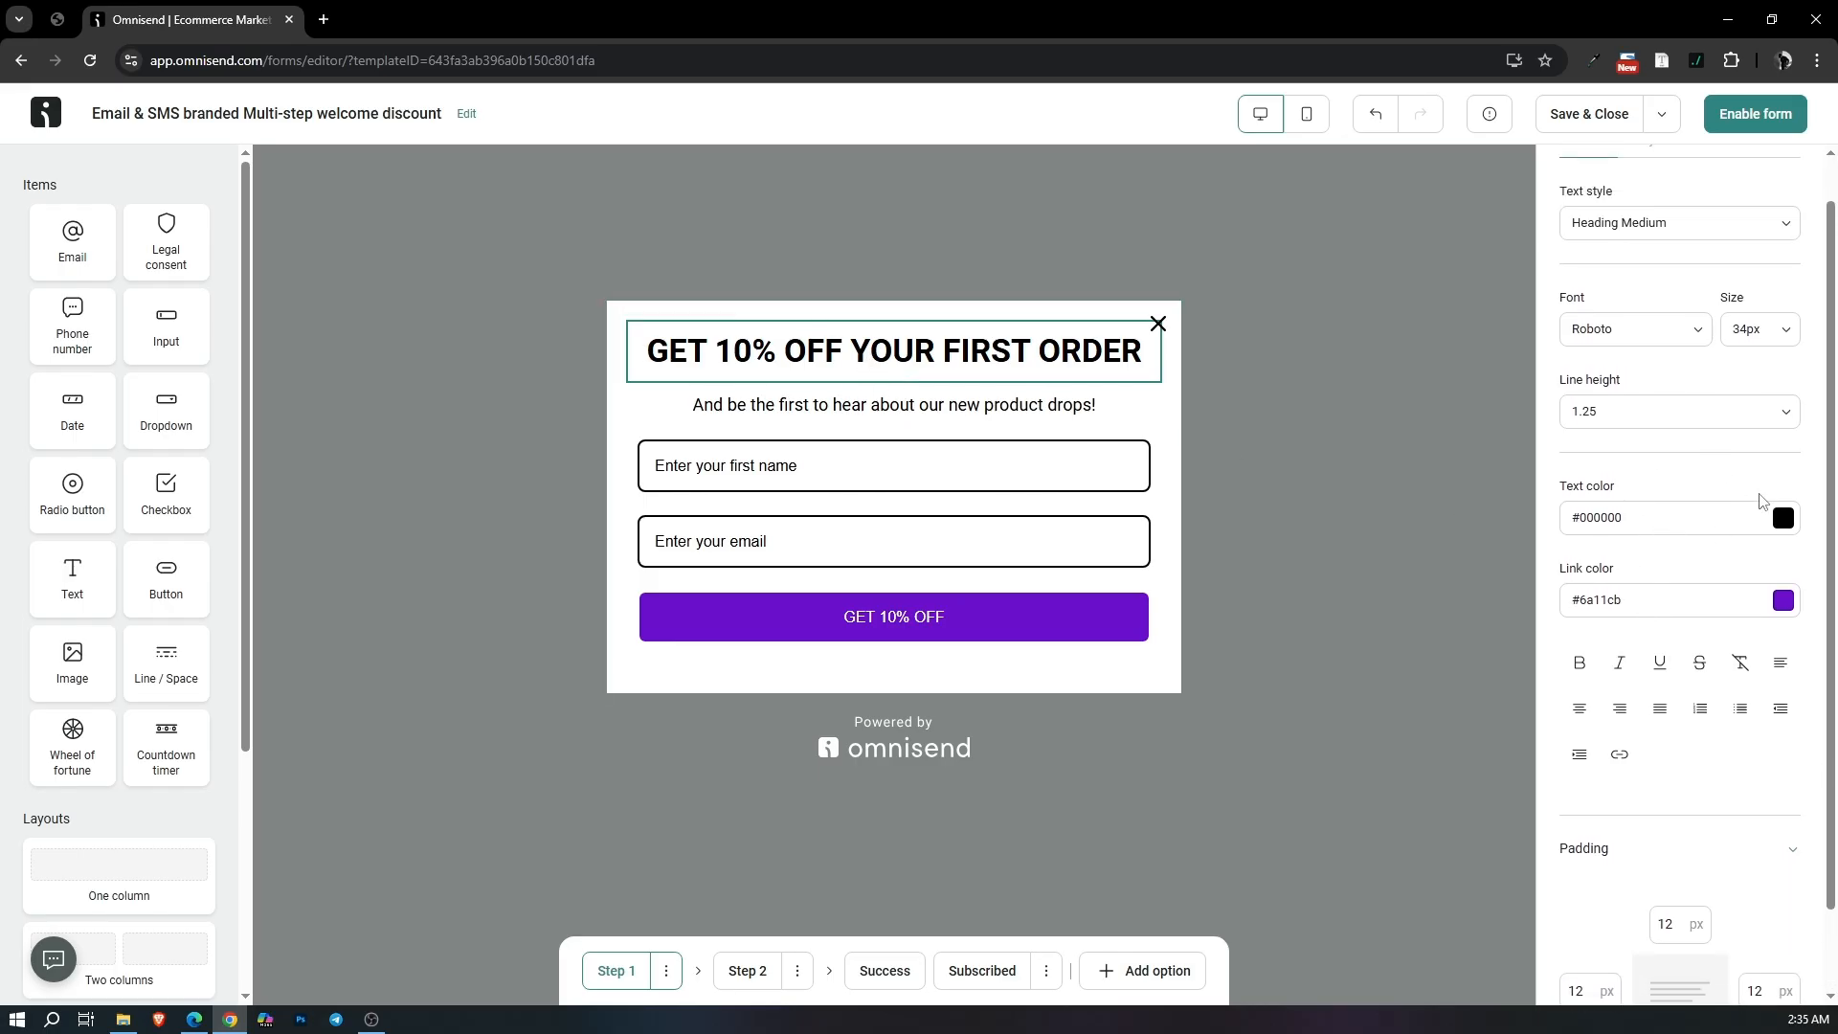
click(1598, 337)
click(1626, 626)
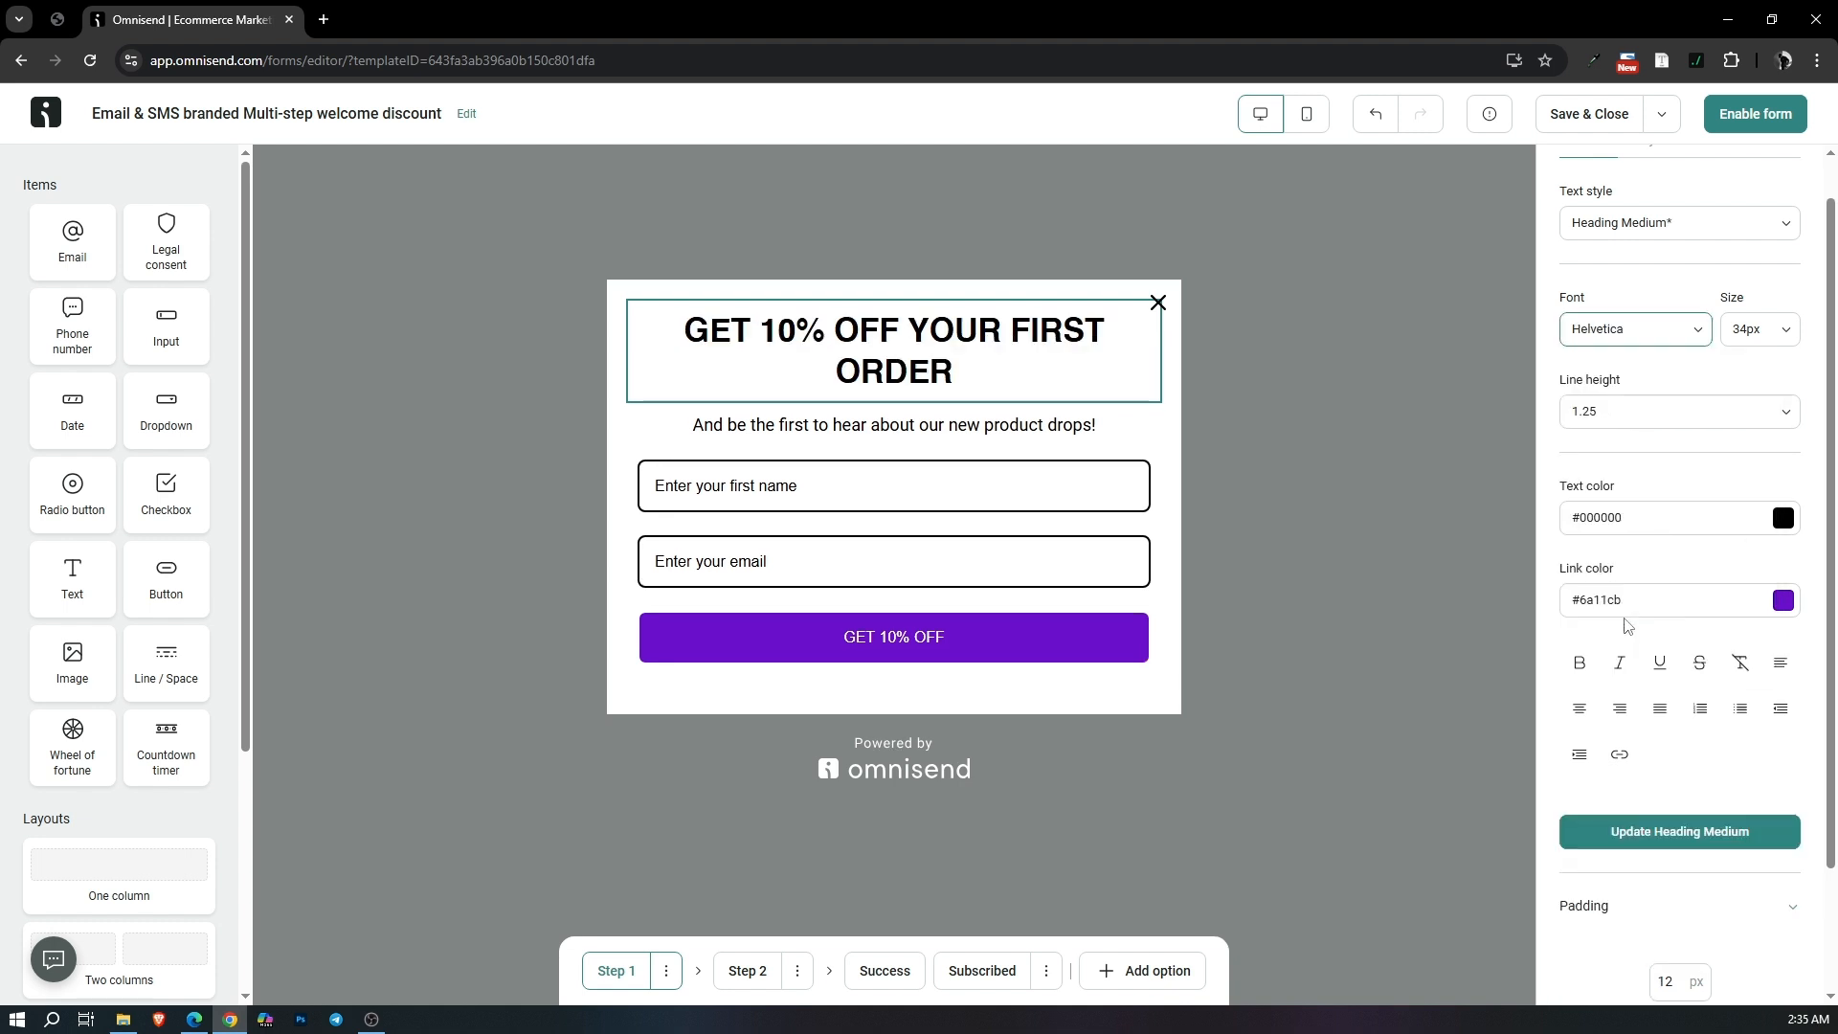
click(1758, 347)
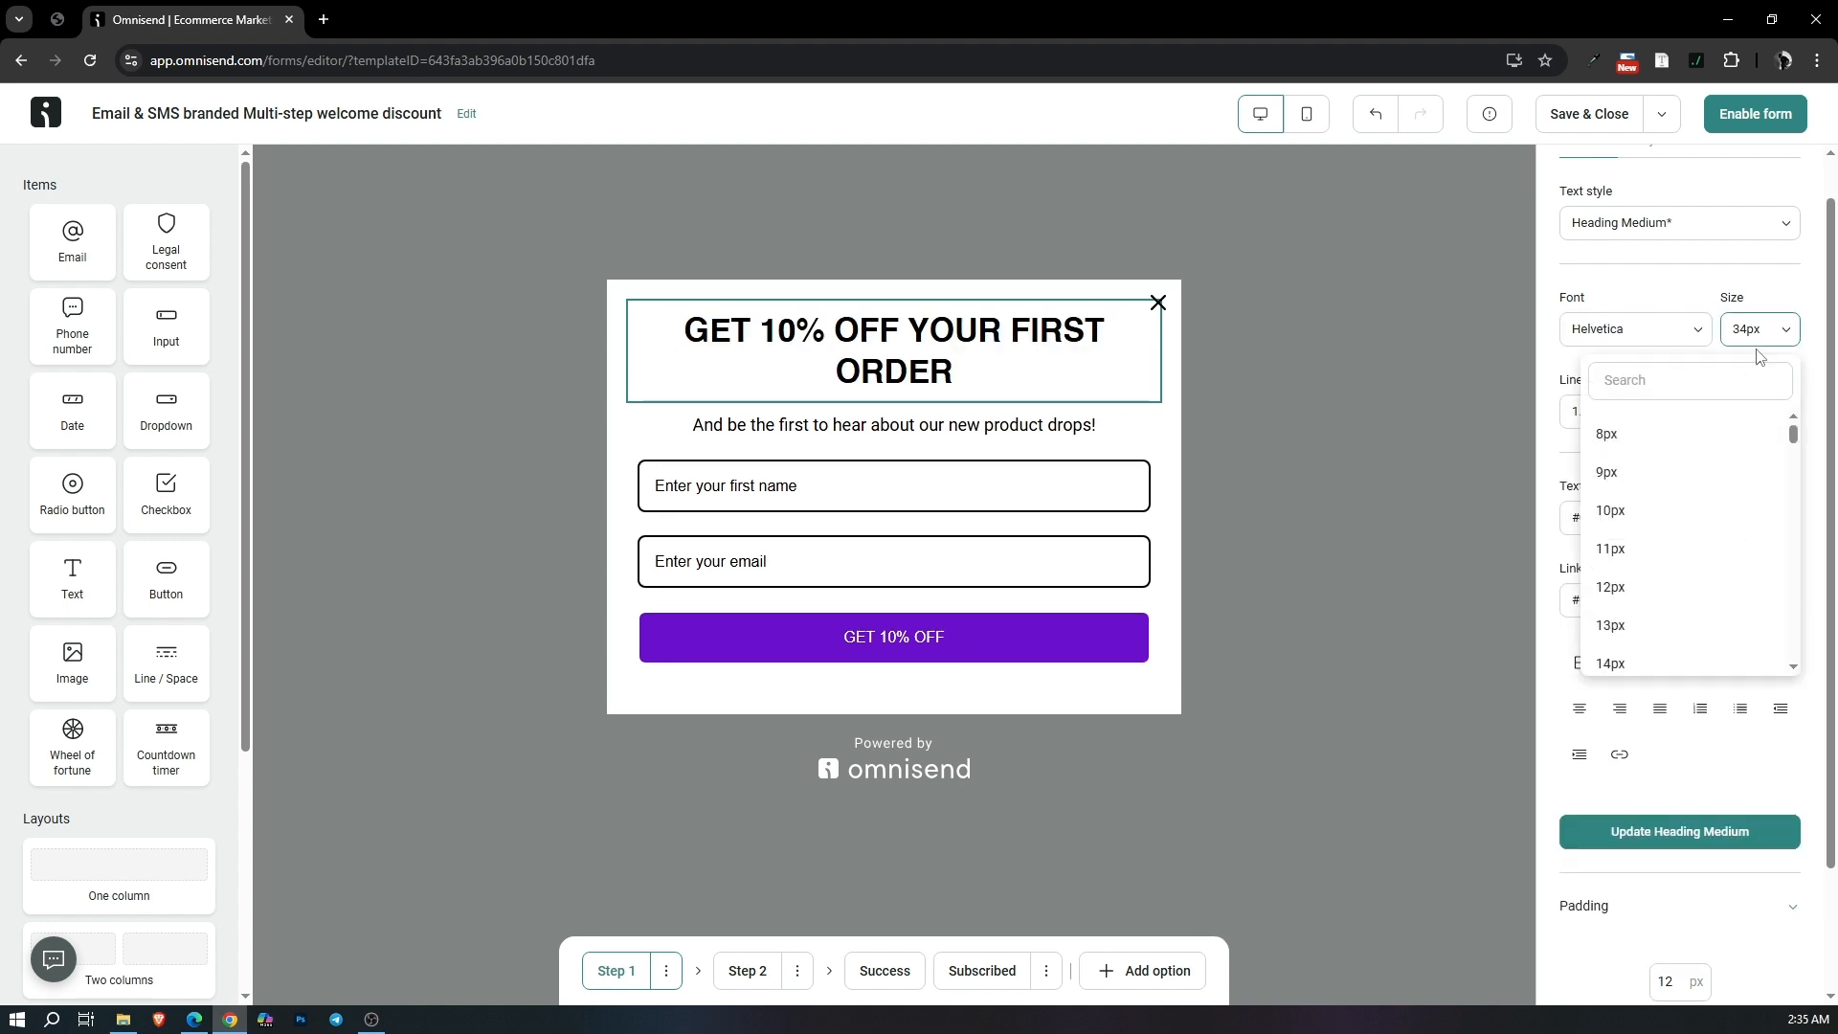
scroll(1696, 572, down, 5)
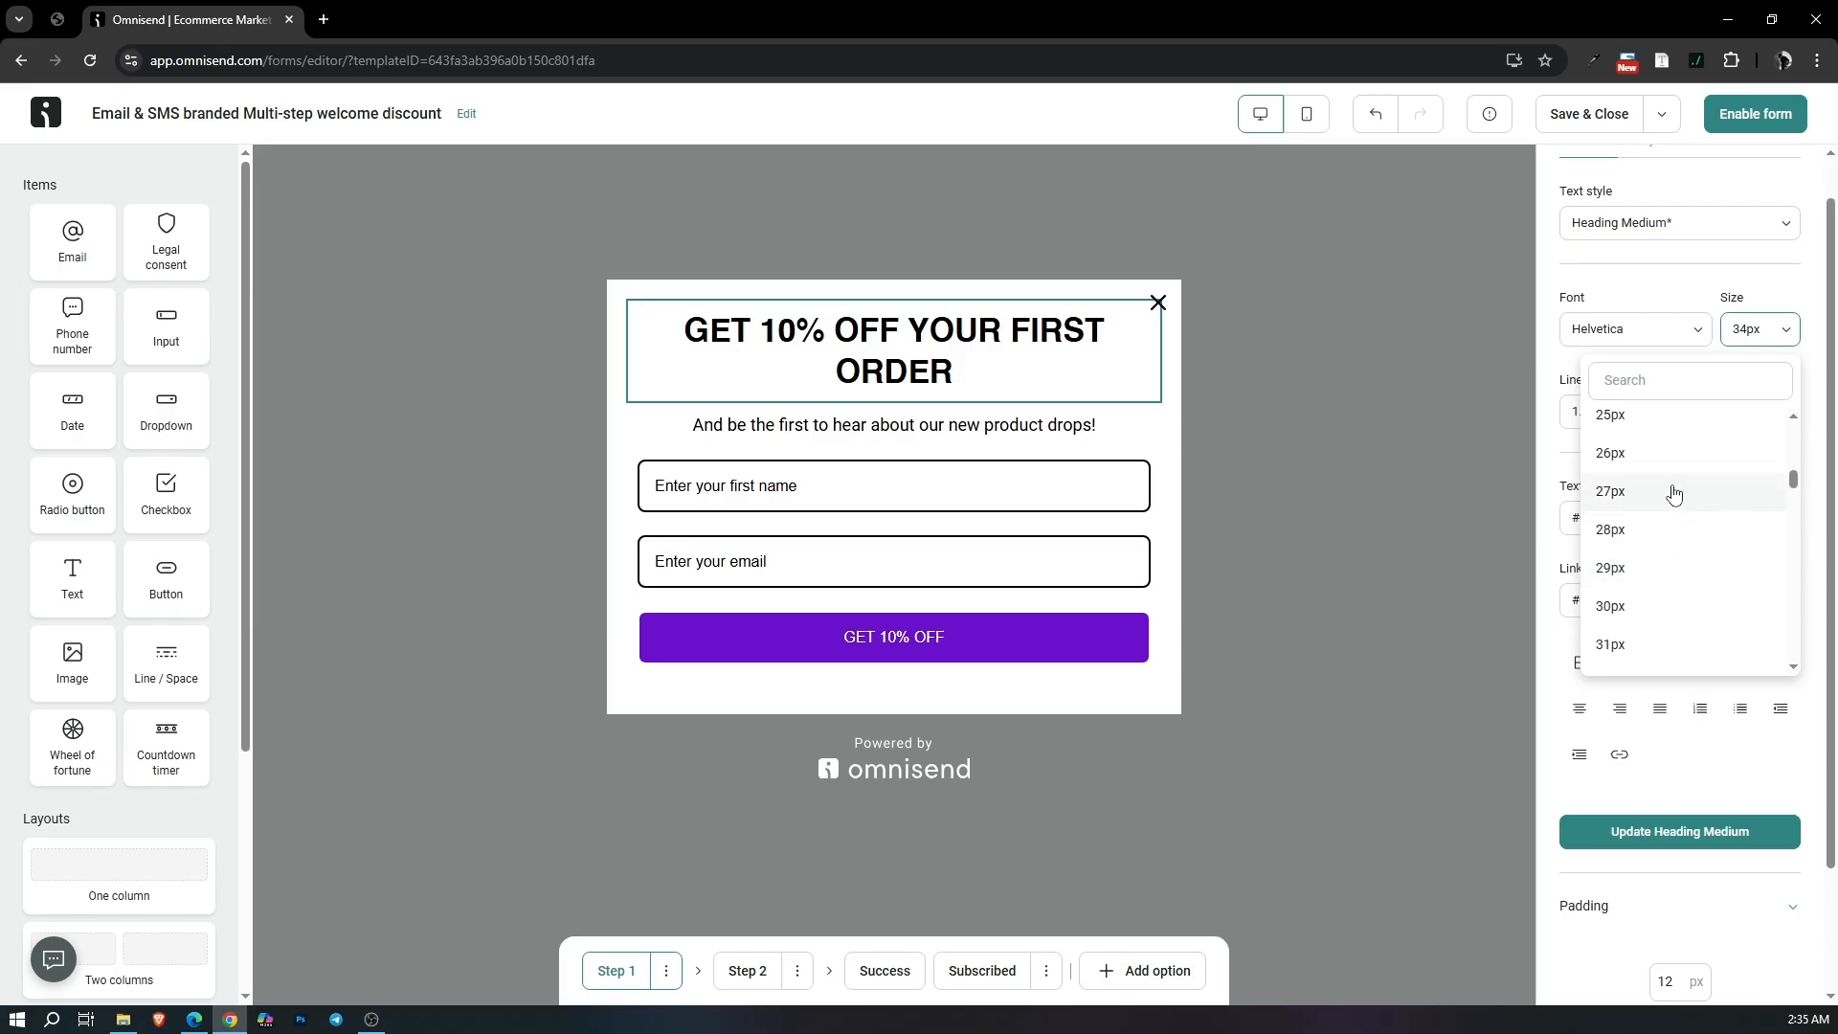
click(1667, 457)
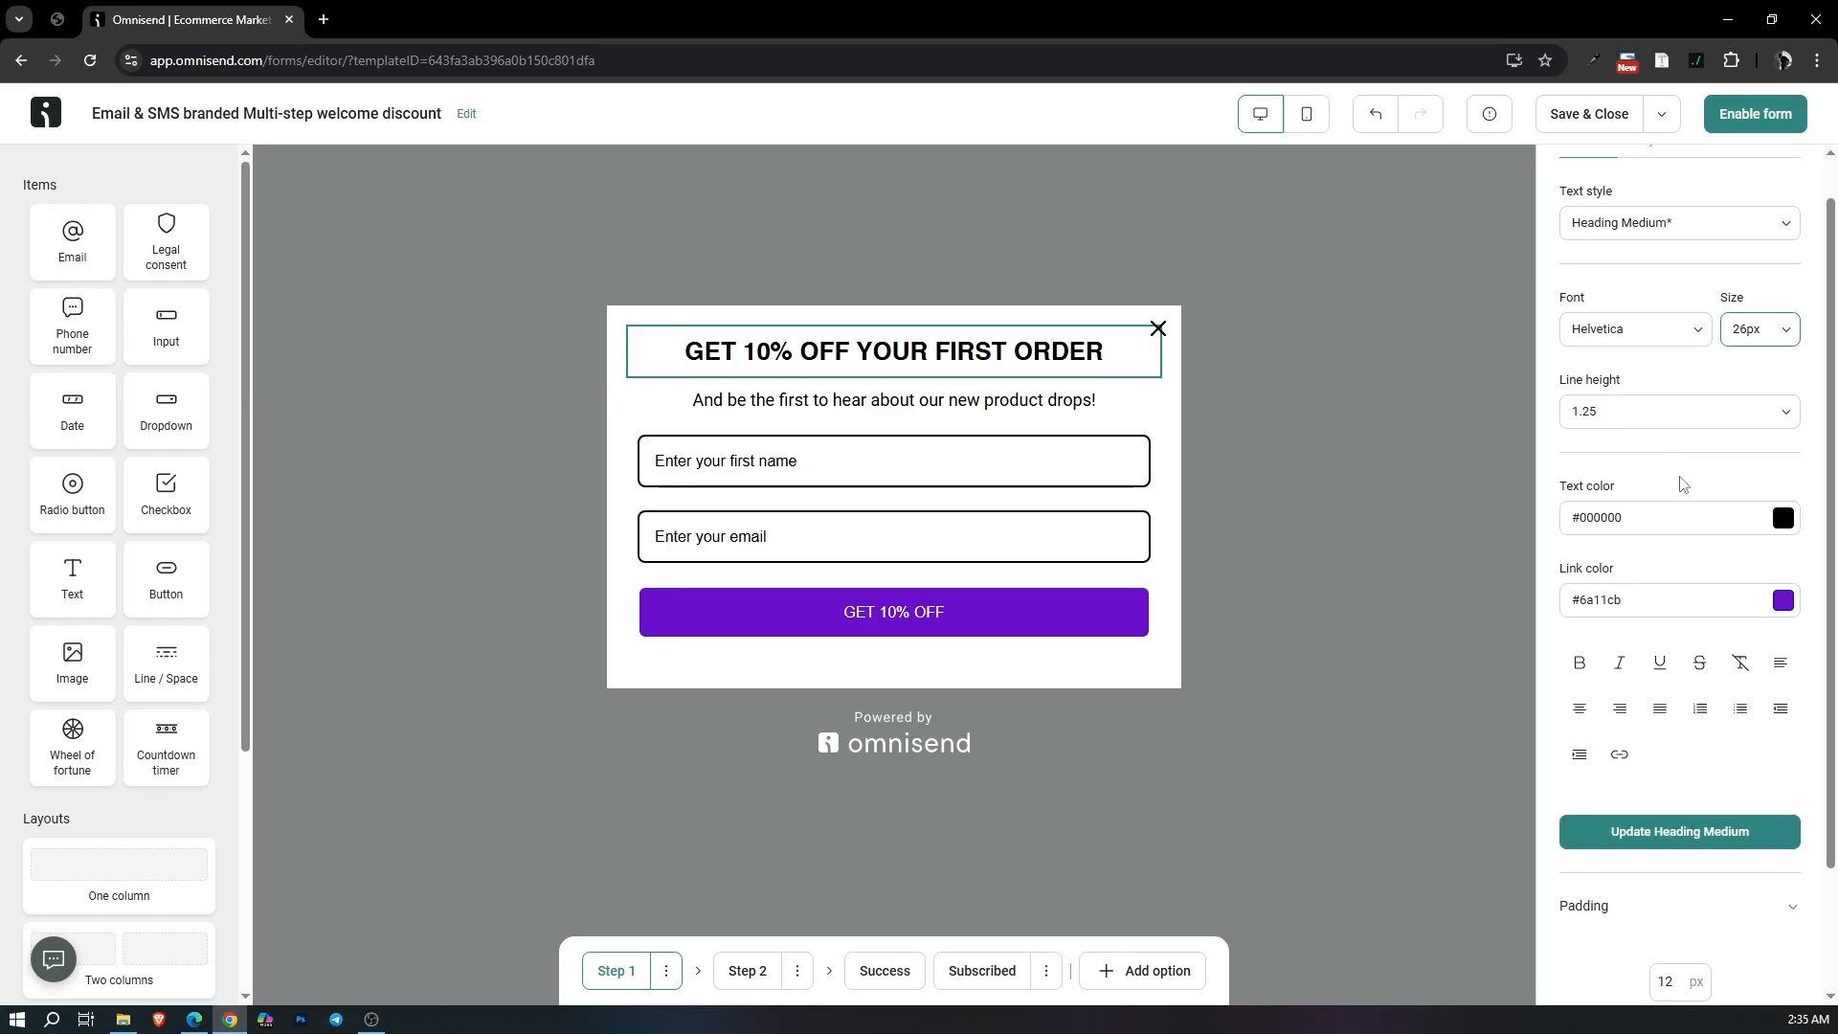
Turn on italic for the popup heading and insert the text "yrn" at its beginning.
scroll(1683, 483, down, 2)
click(1587, 517)
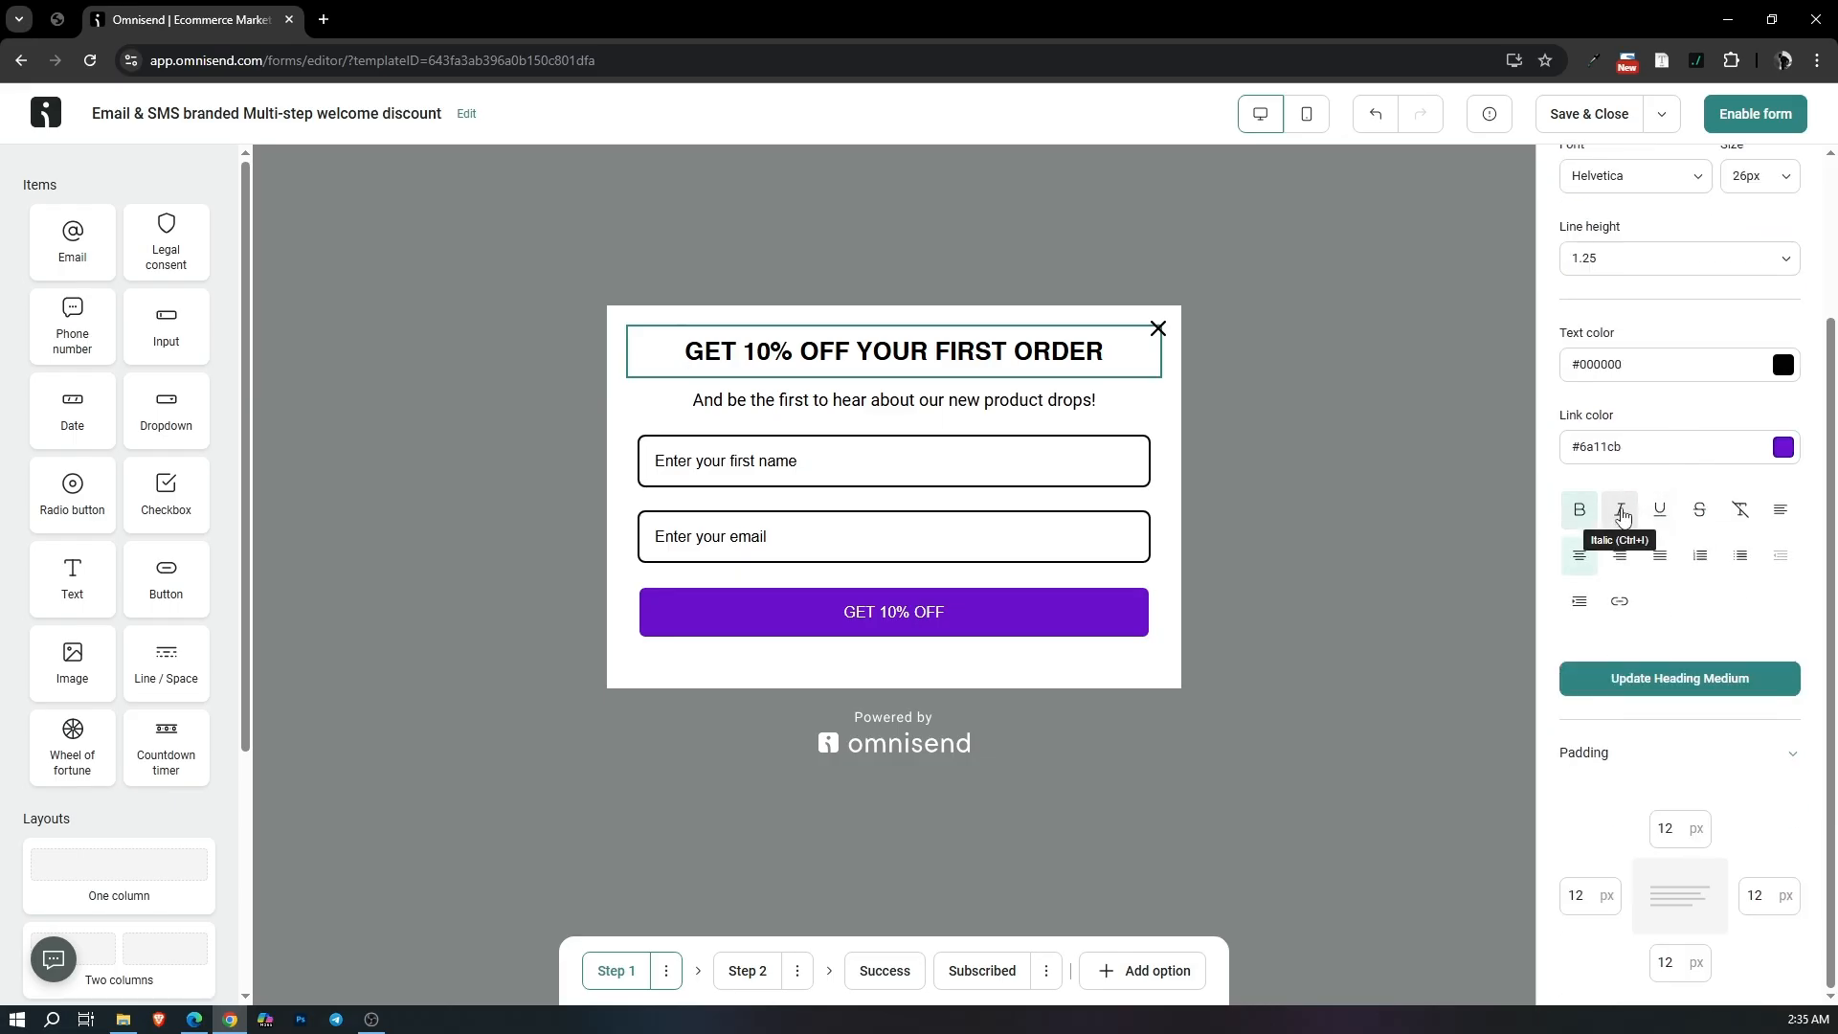
click(1622, 514)
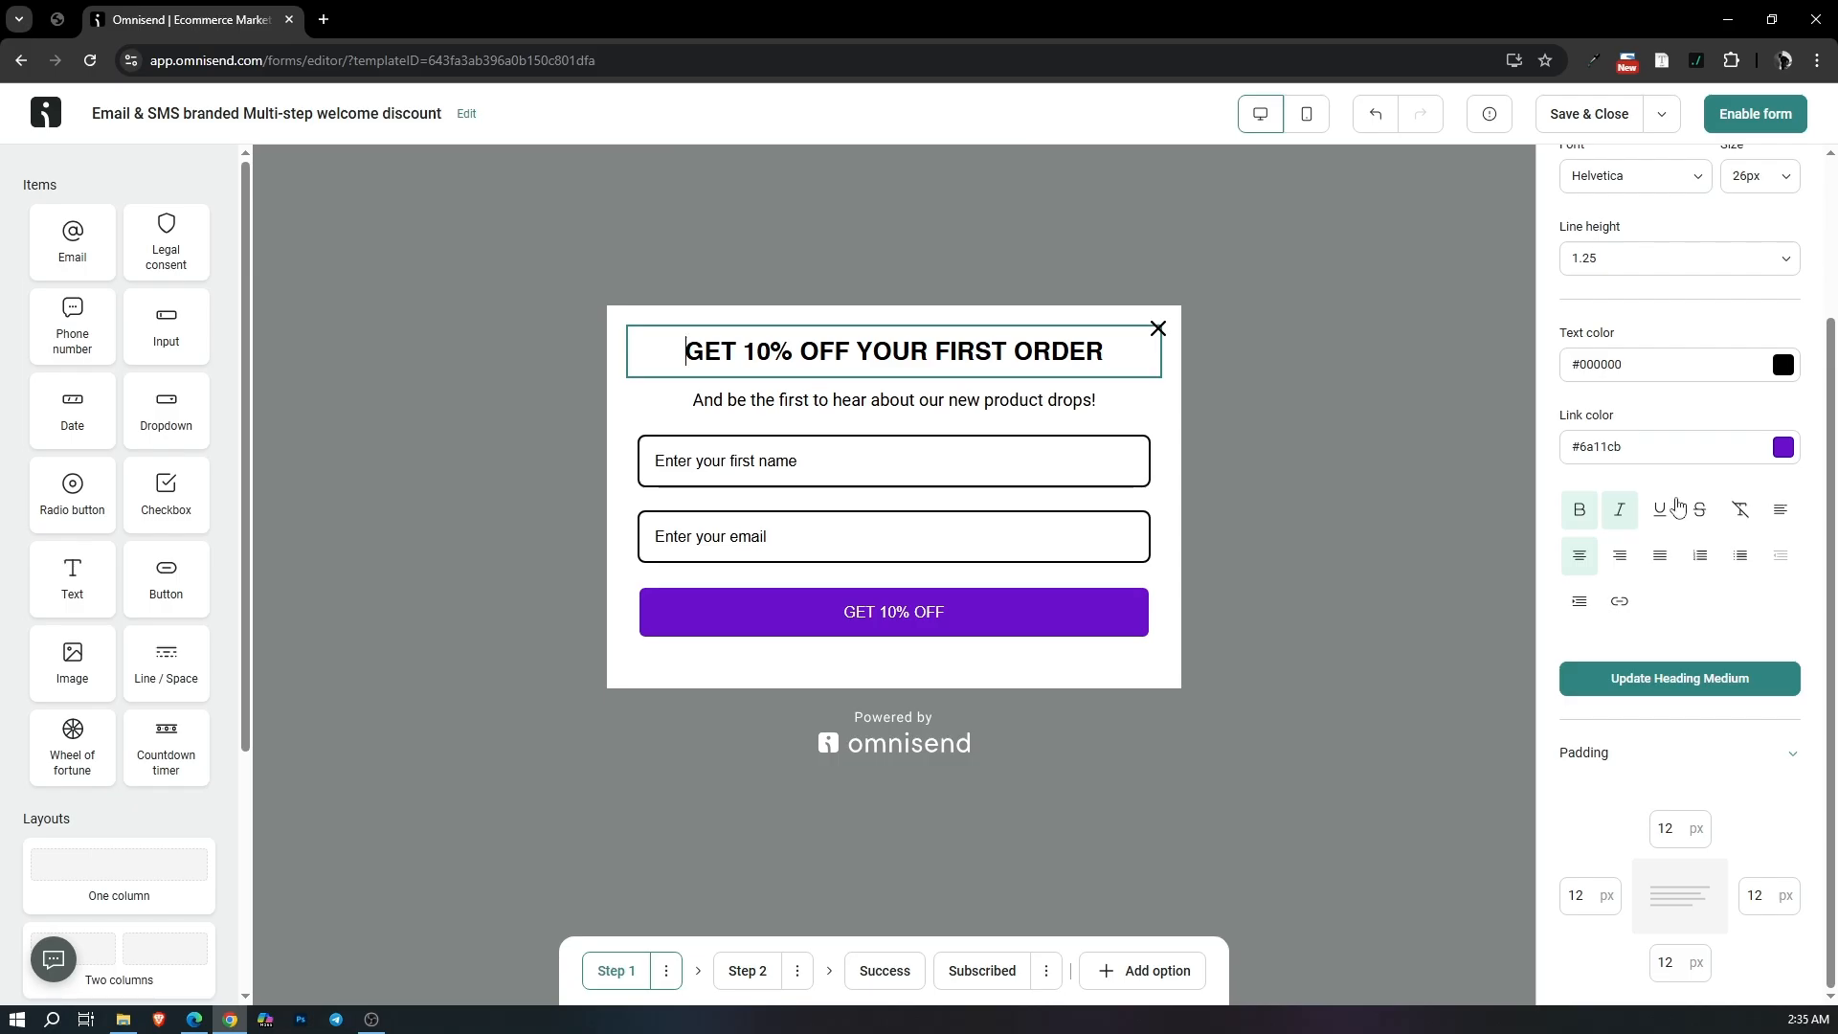
click(695, 361)
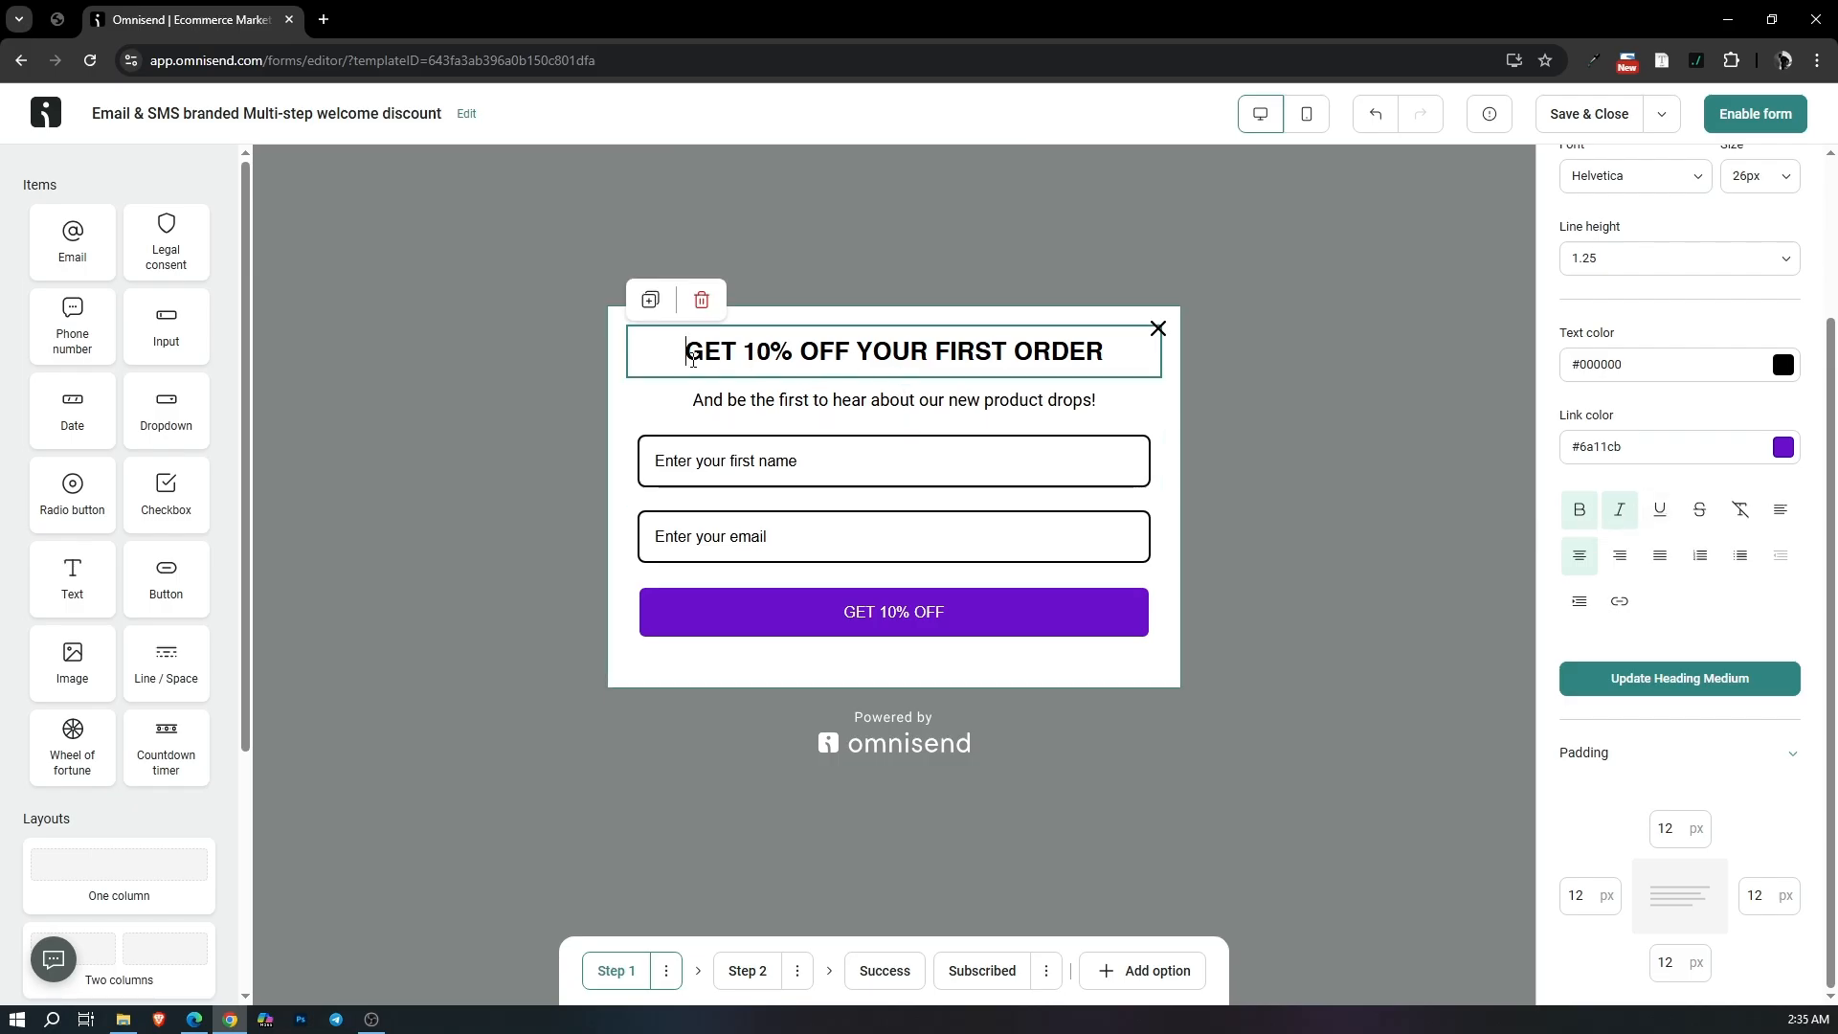
text(yrn)
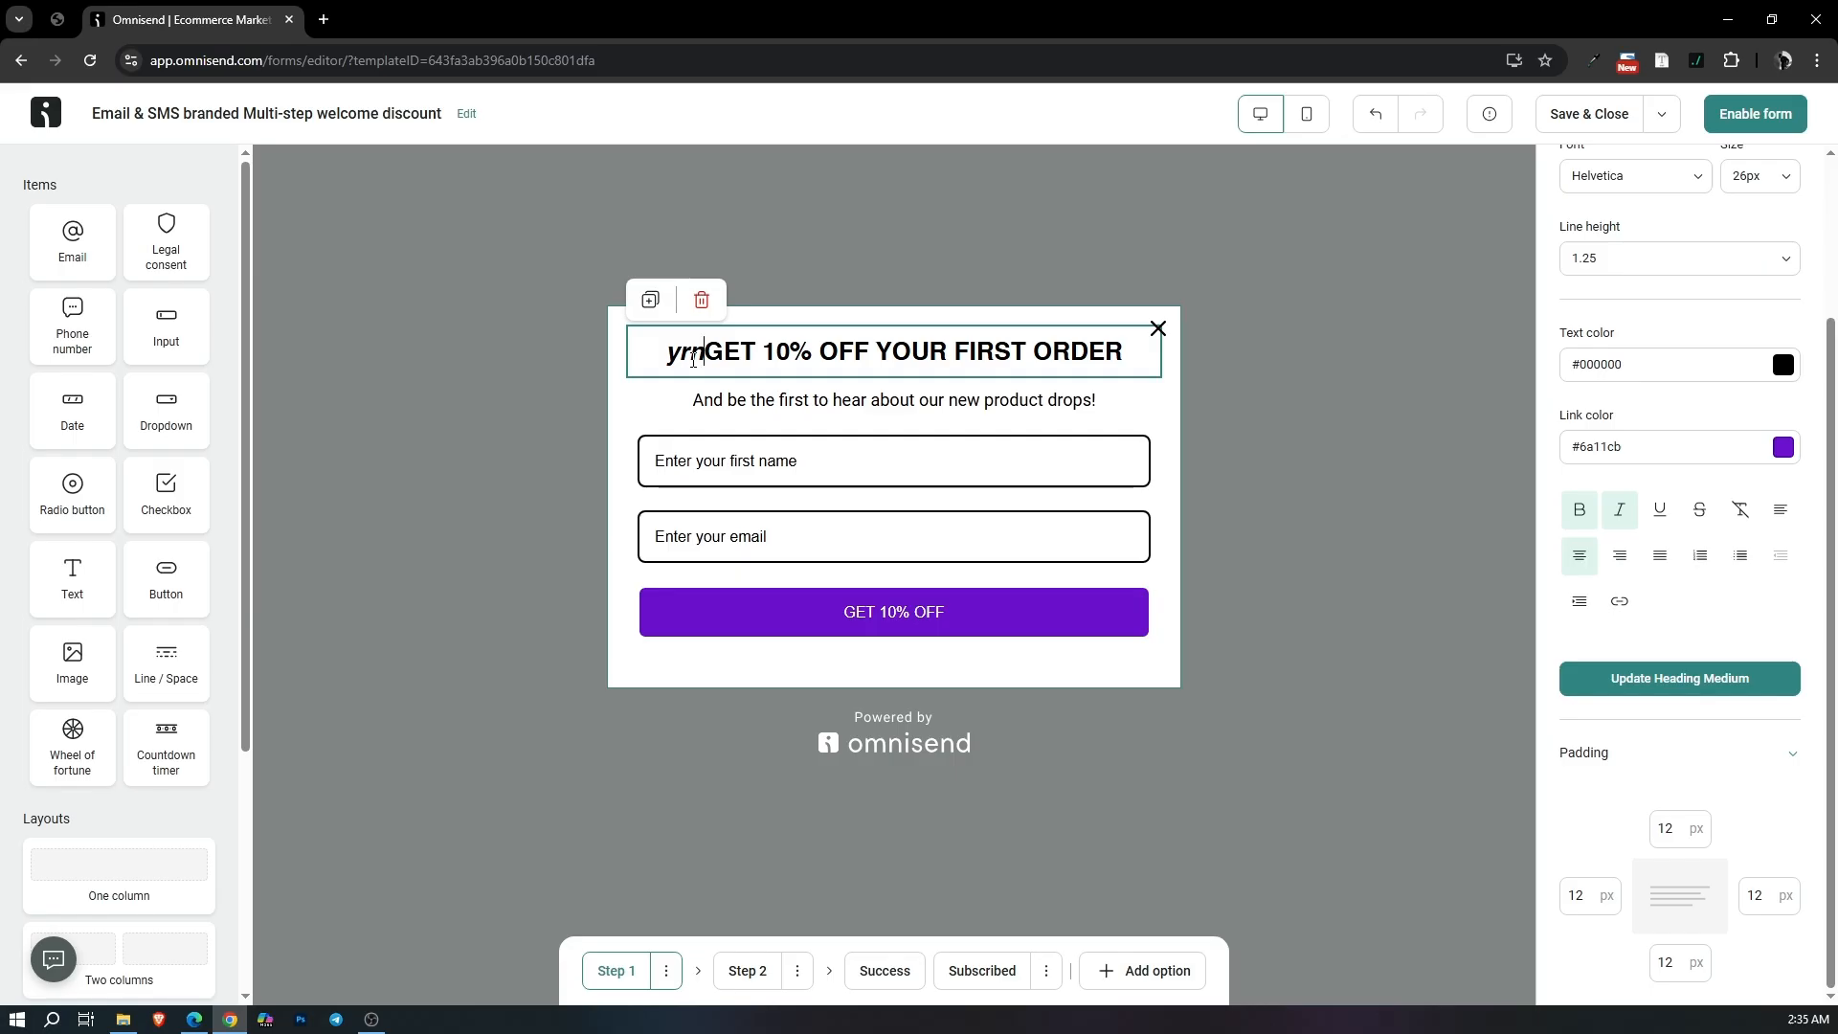
Delete the inserted text "yrn" from the popup heading and turn off its italic and bold formatting.
key(BackSpace)
key(BackSpace)
key(BackSpace)
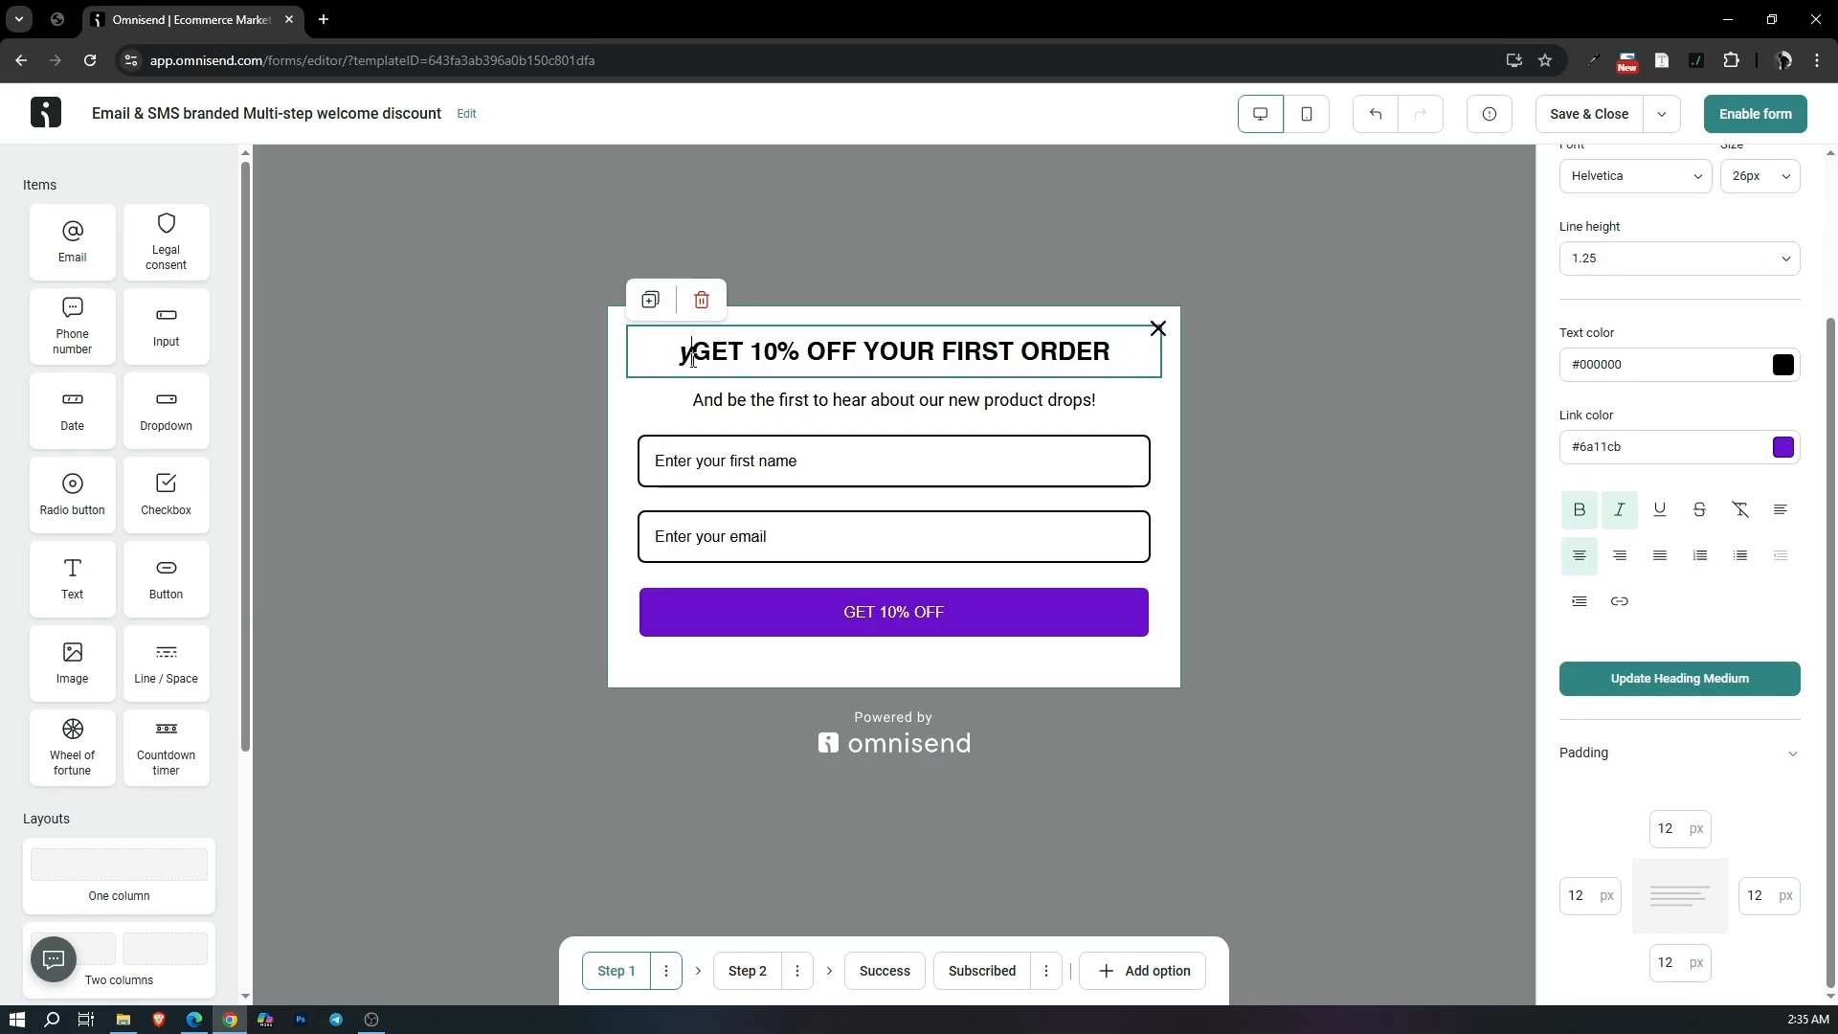
click(1621, 512)
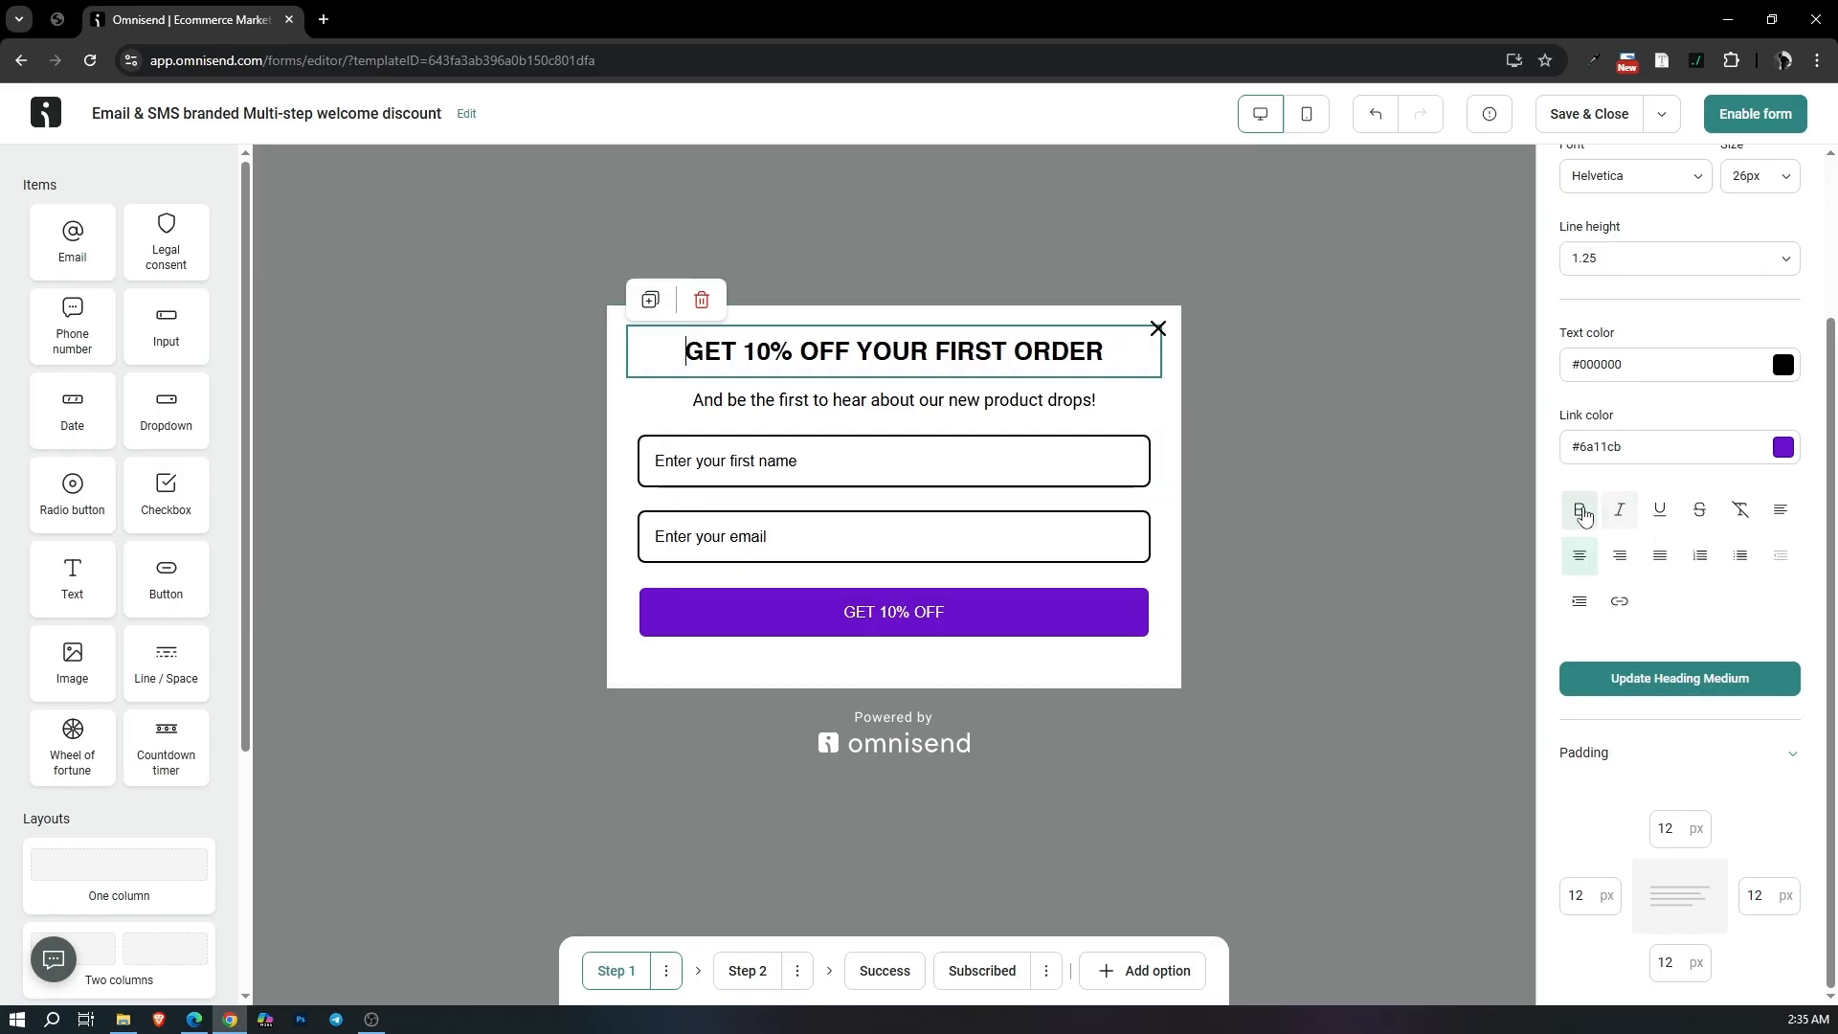
click(1582, 514)
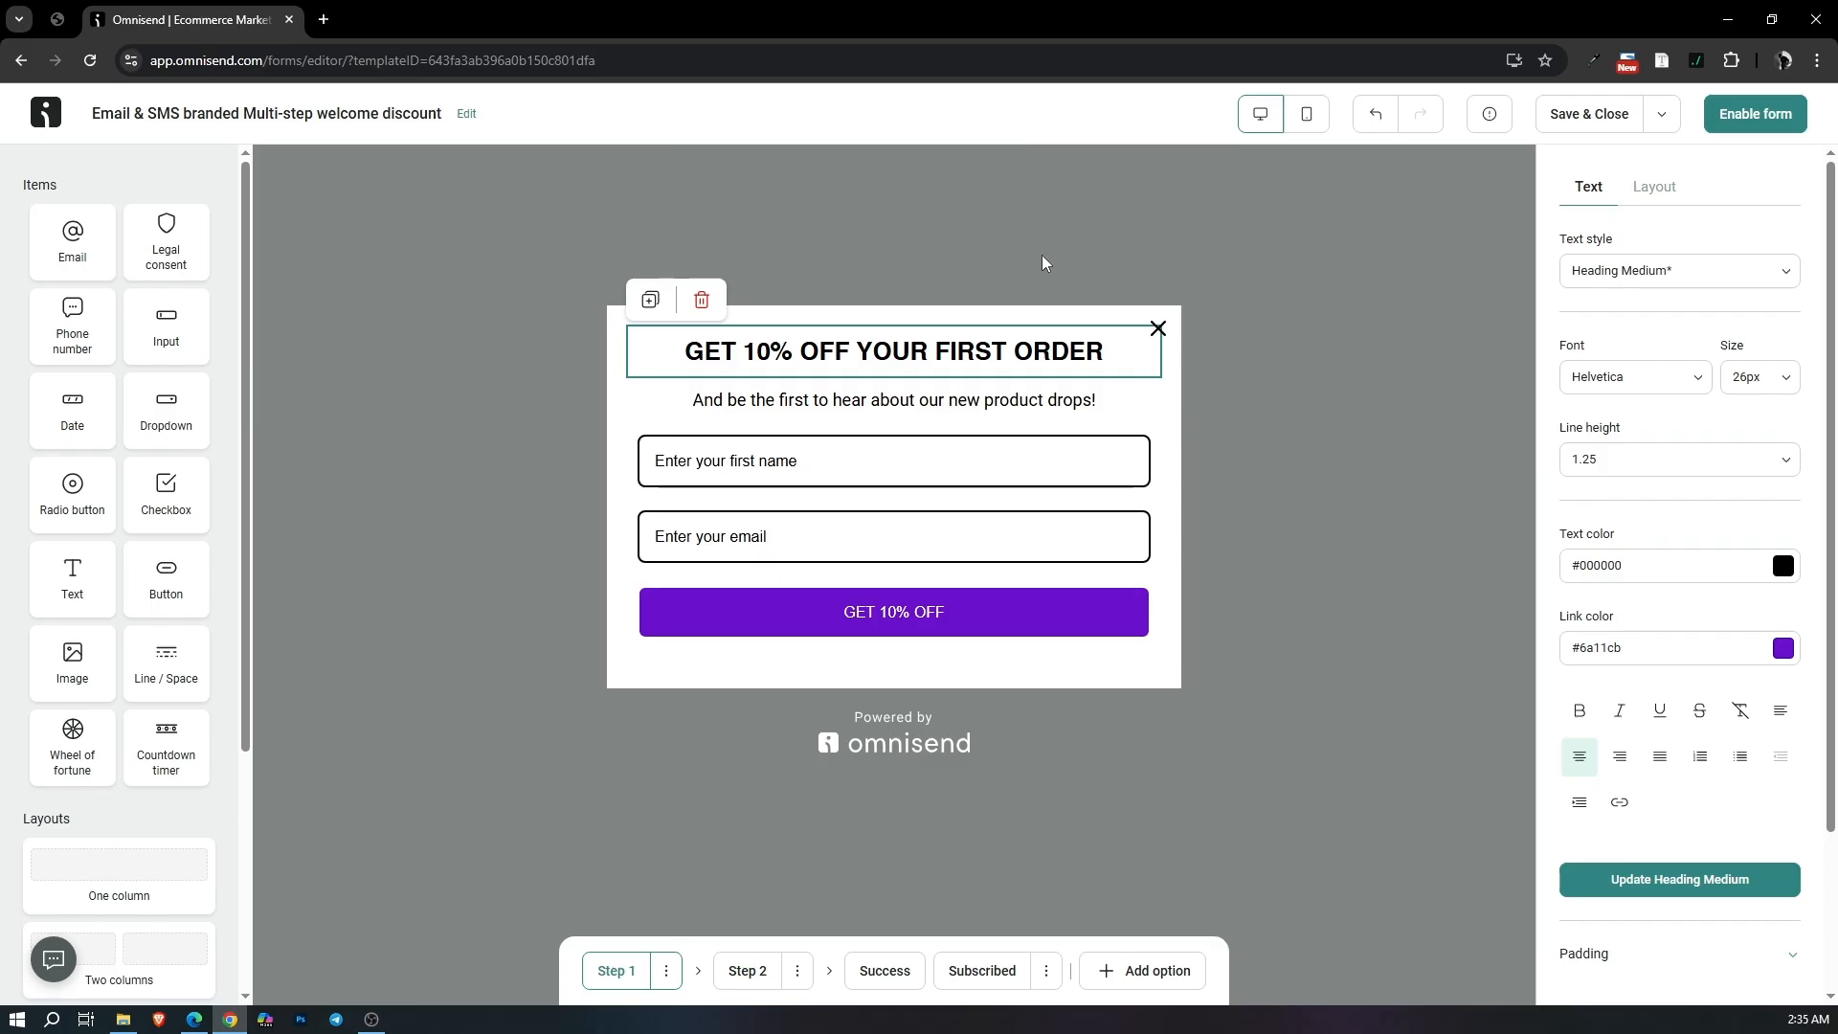
click(875, 254)
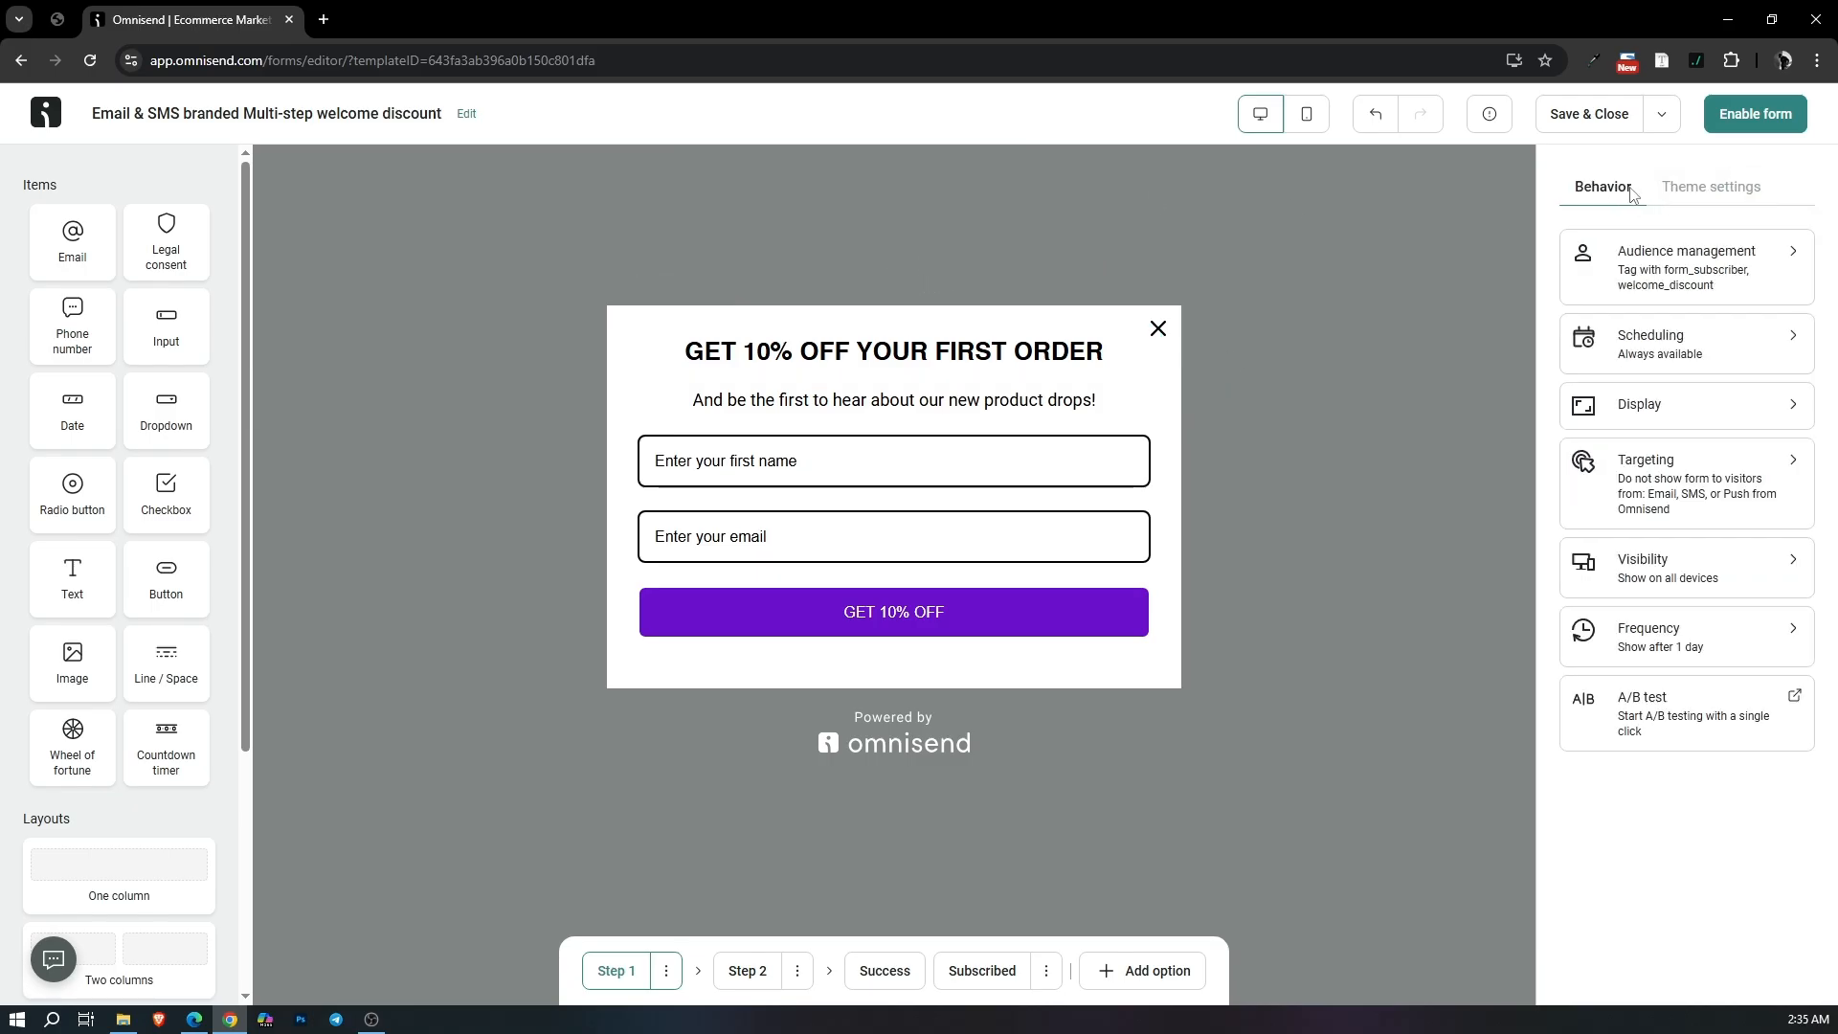
Try out the form's scheduling options by enabling a start date and an end date, and clear both again.
click(1716, 359)
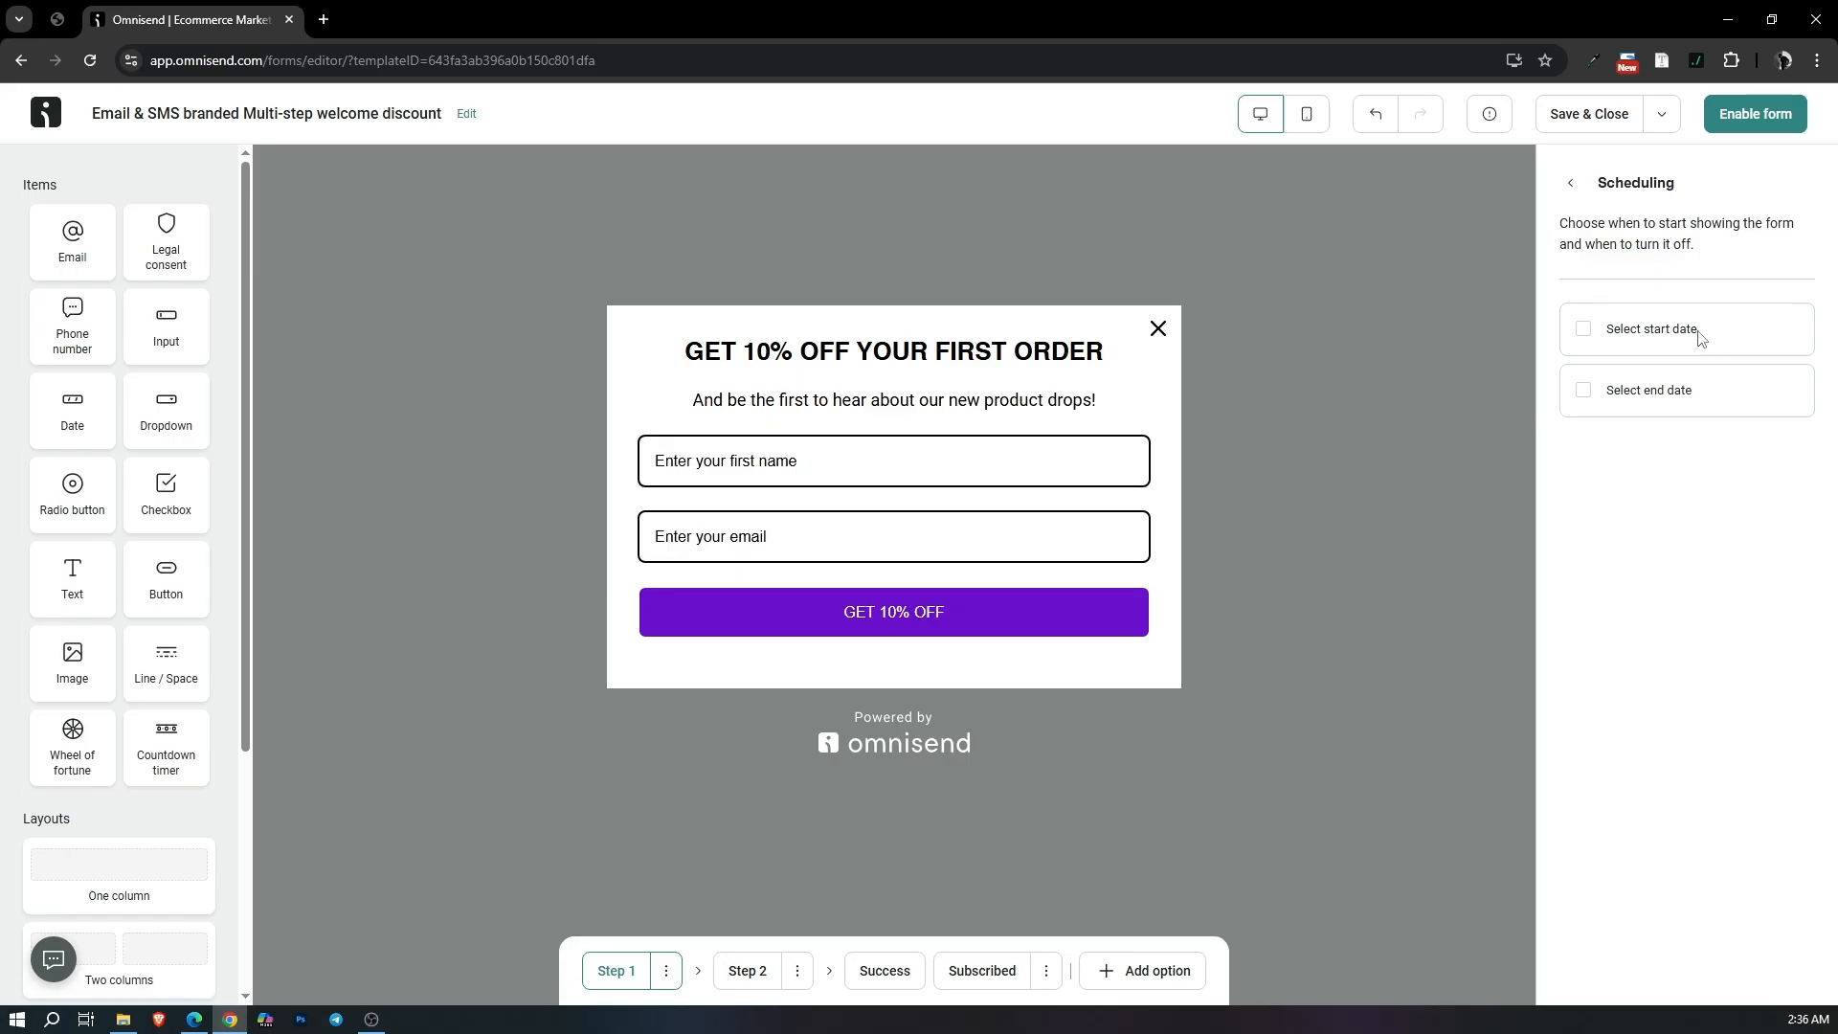
click(1695, 335)
click(1663, 406)
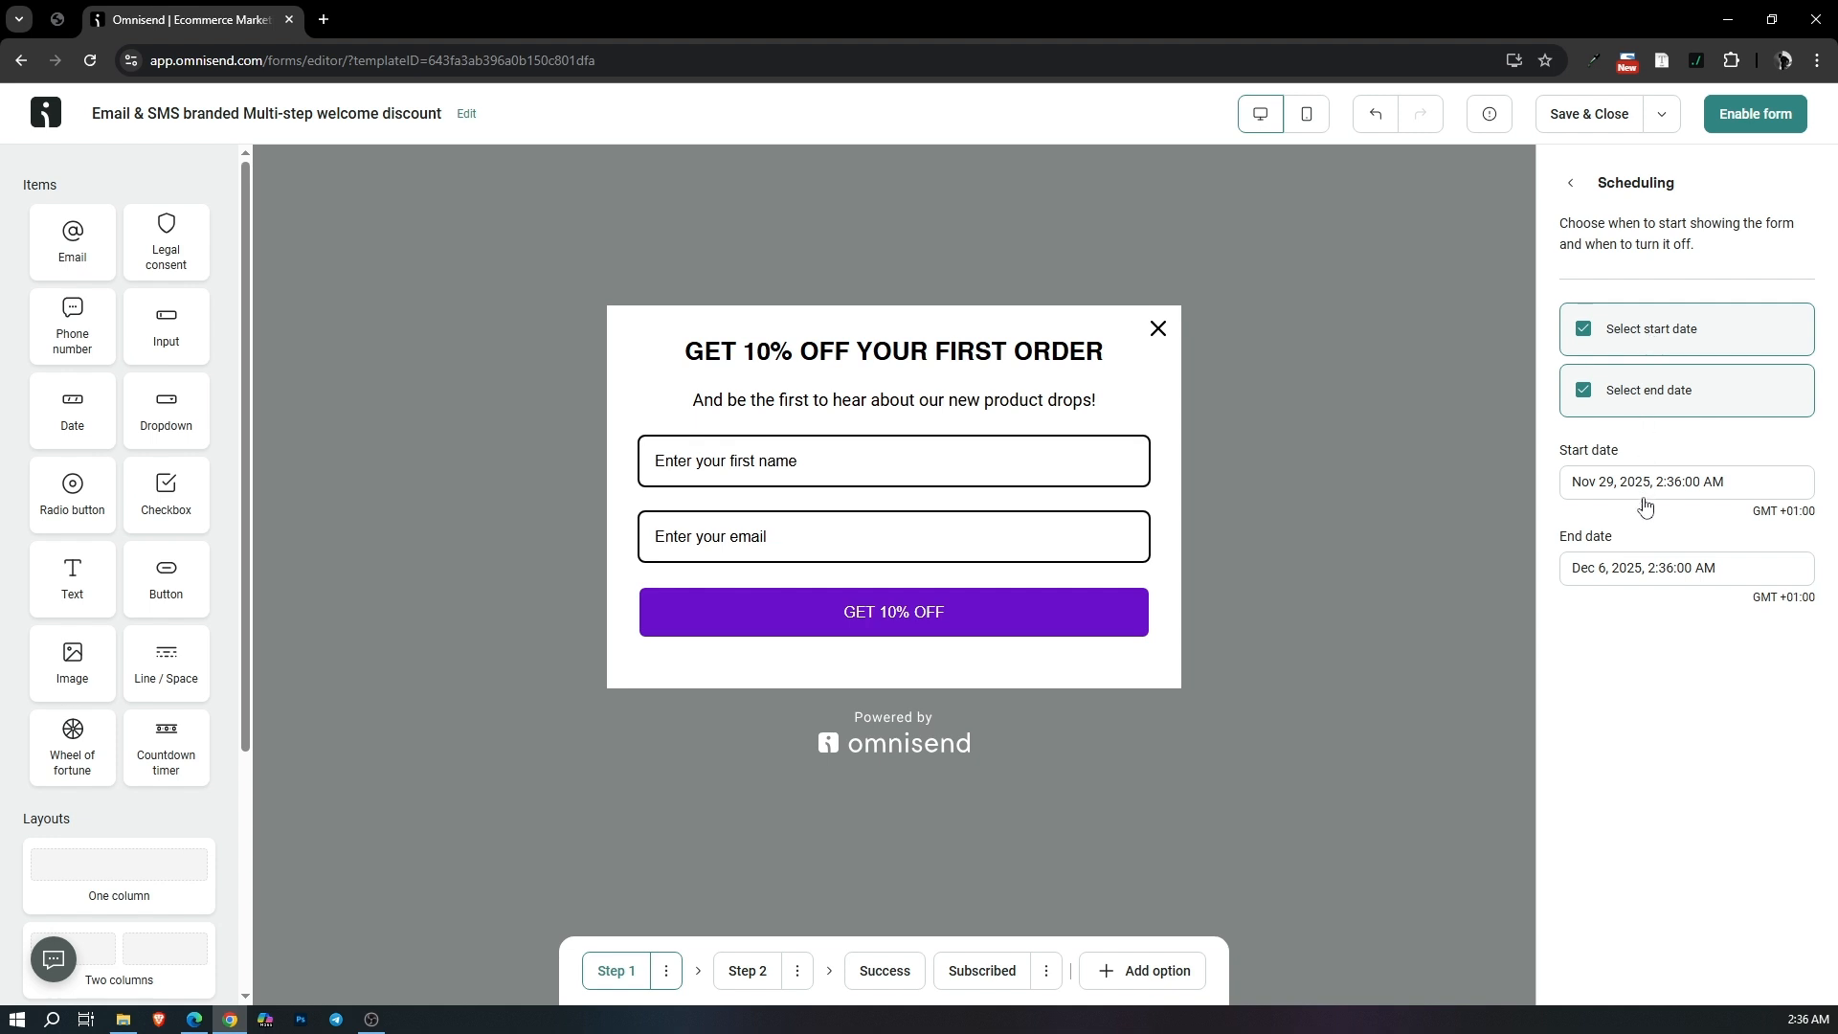
click(1593, 331)
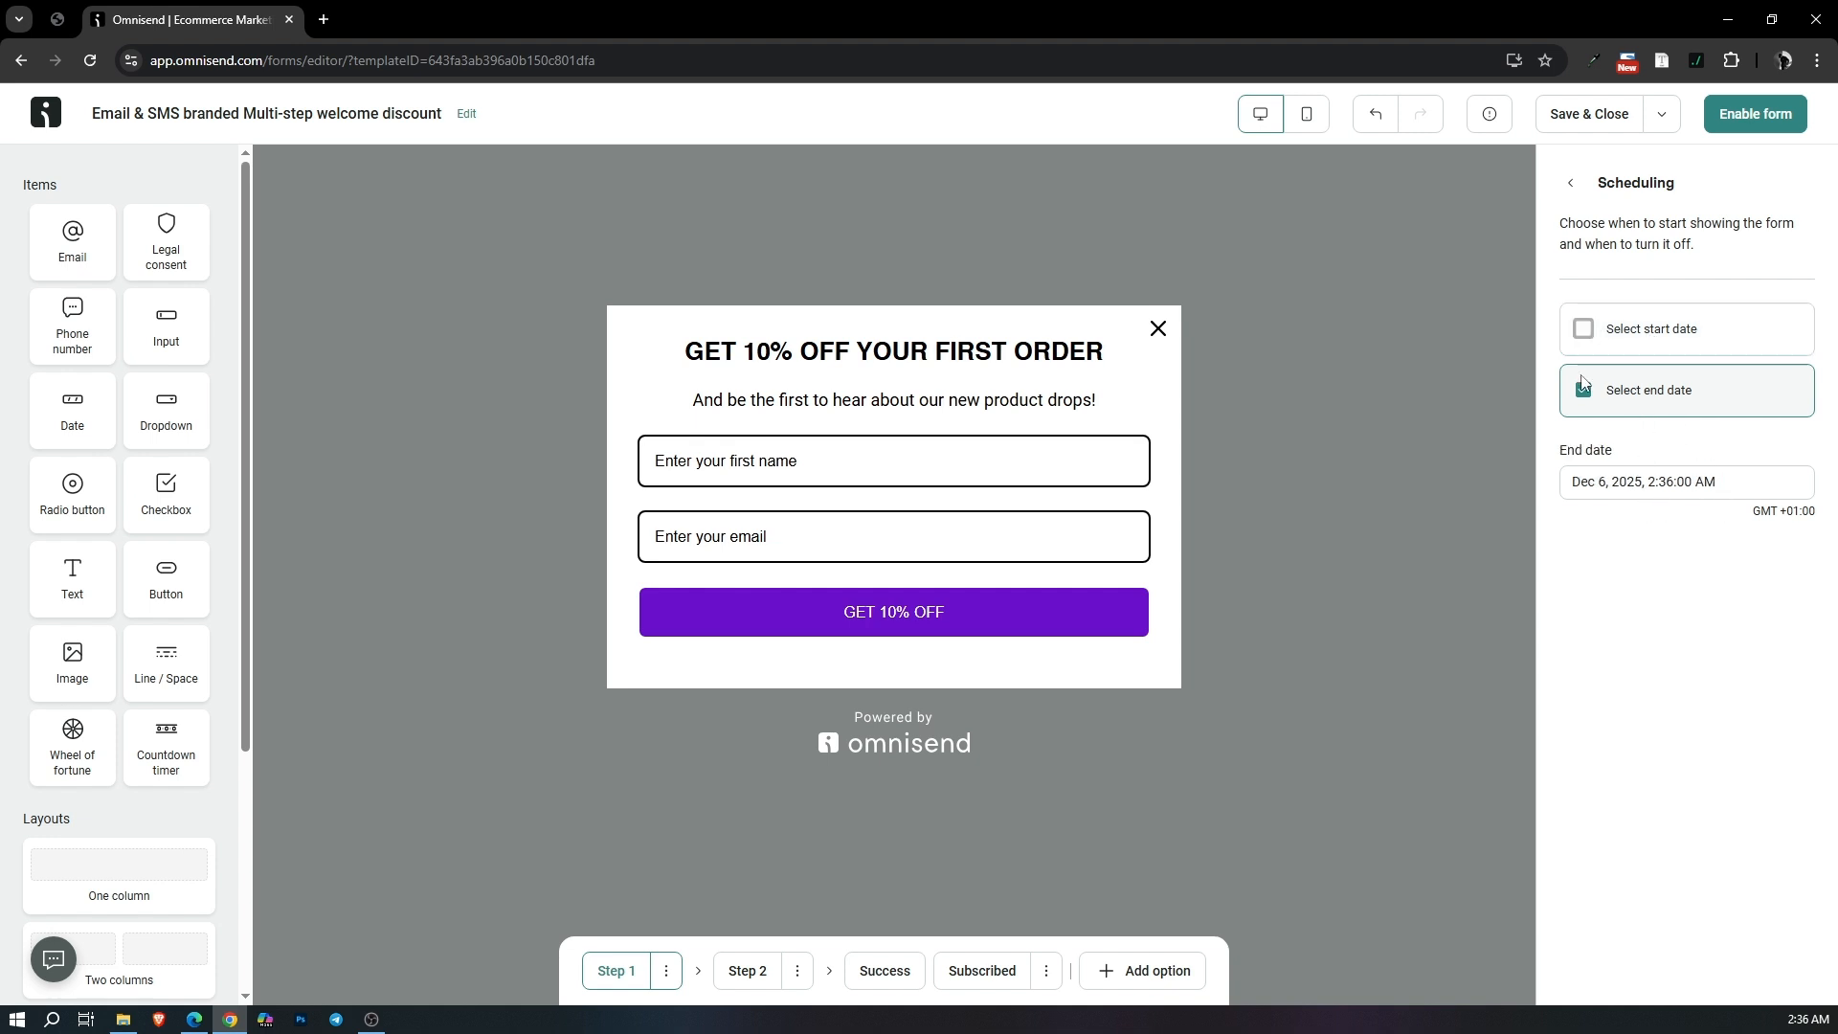
click(1583, 392)
click(1571, 182)
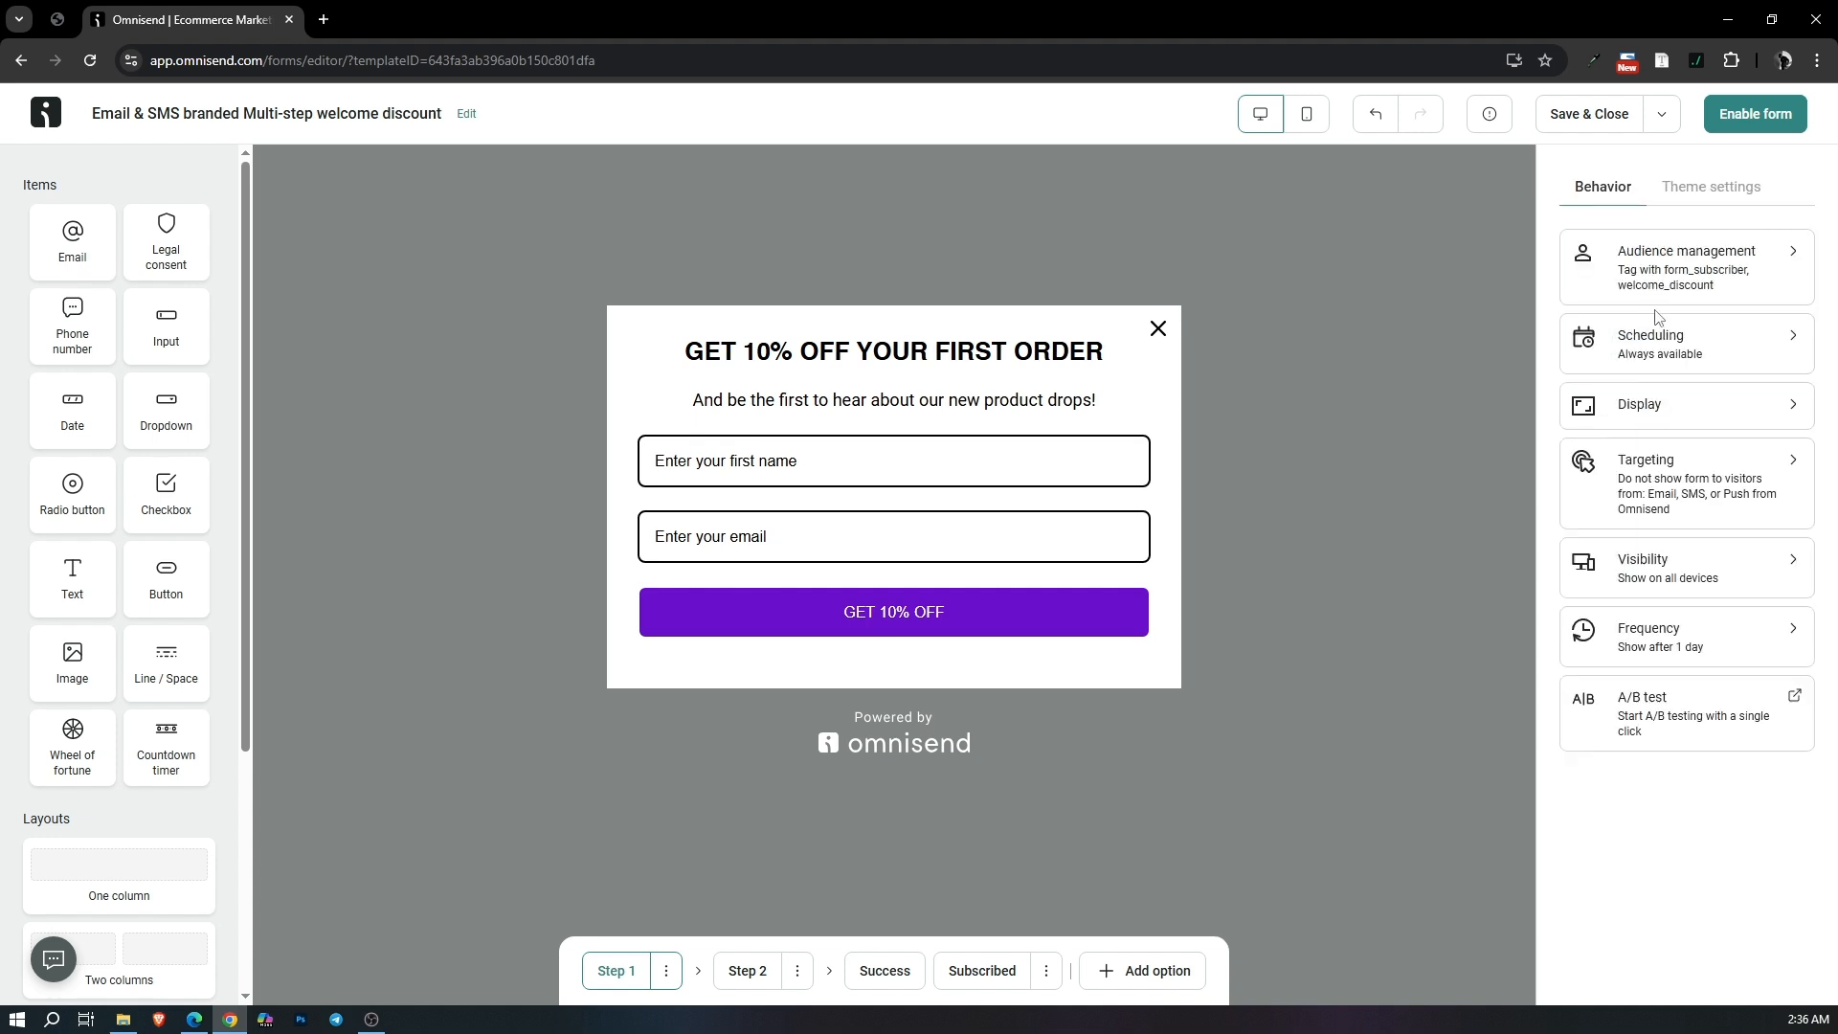
Set the form's display page rules to exit intent and a time on page of 5 seconds.
click(1674, 410)
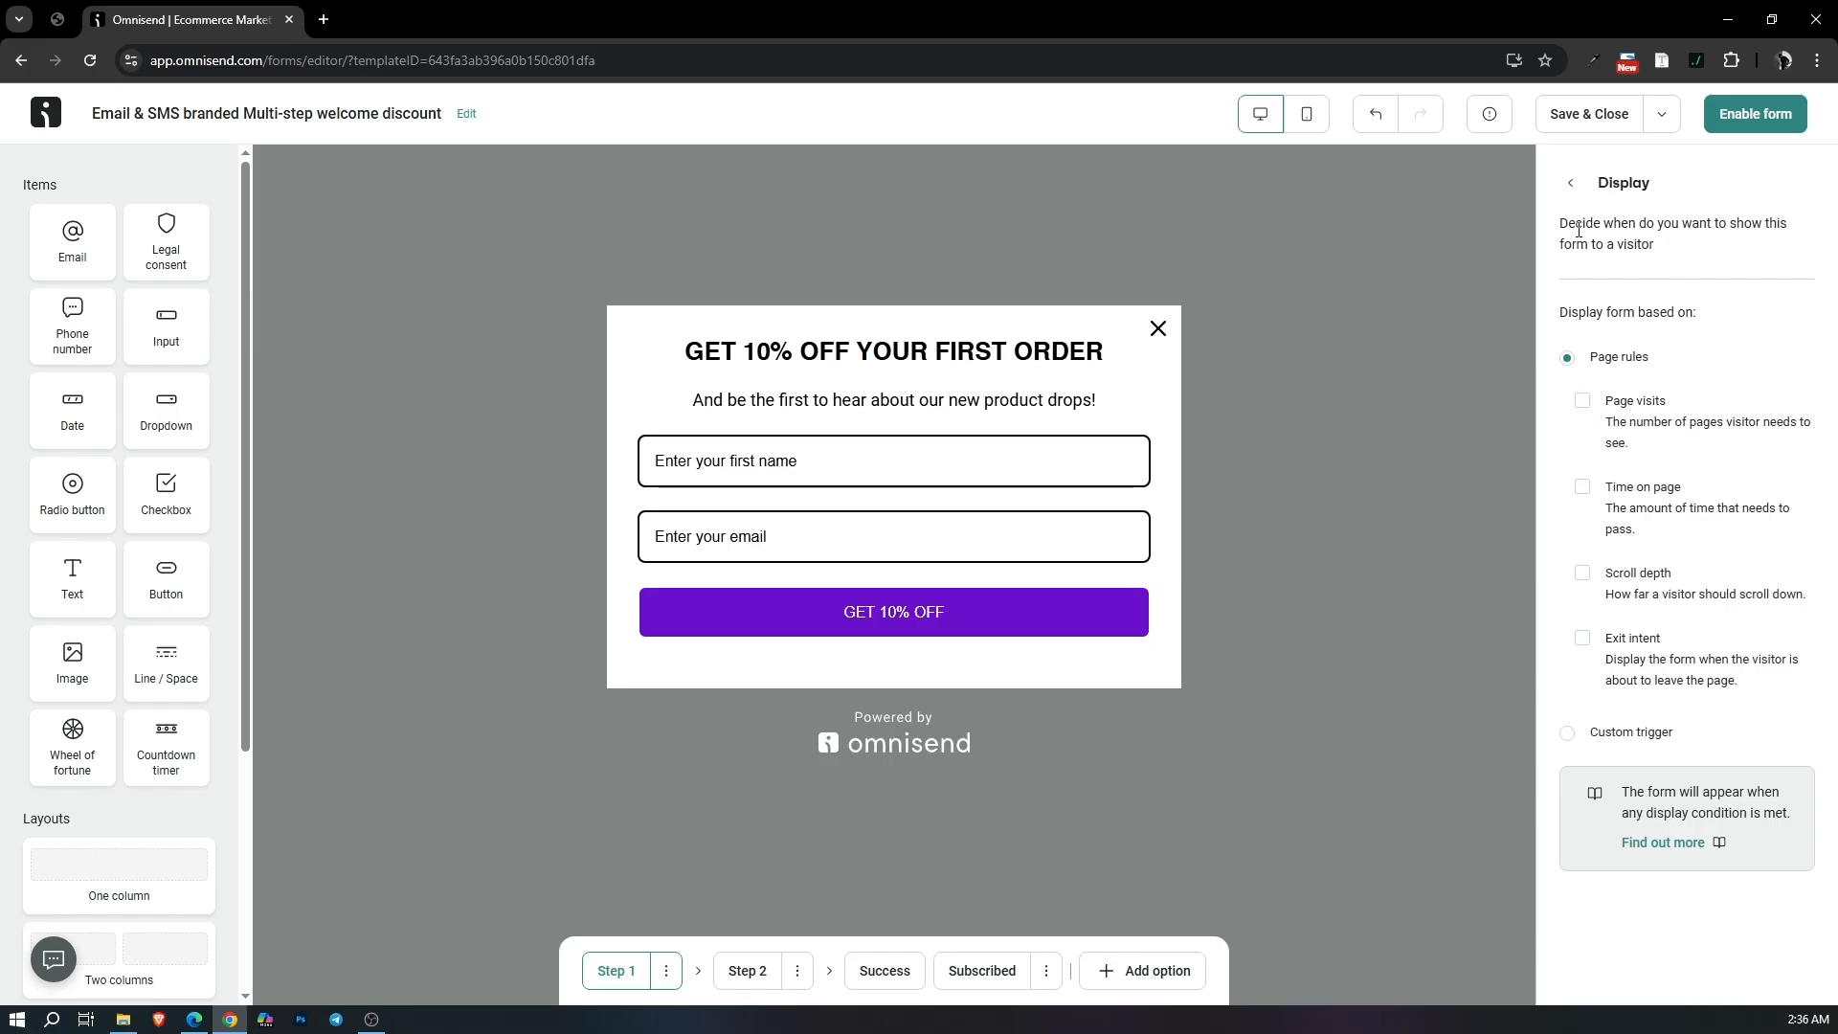
drag(1579, 230, 1735, 246)
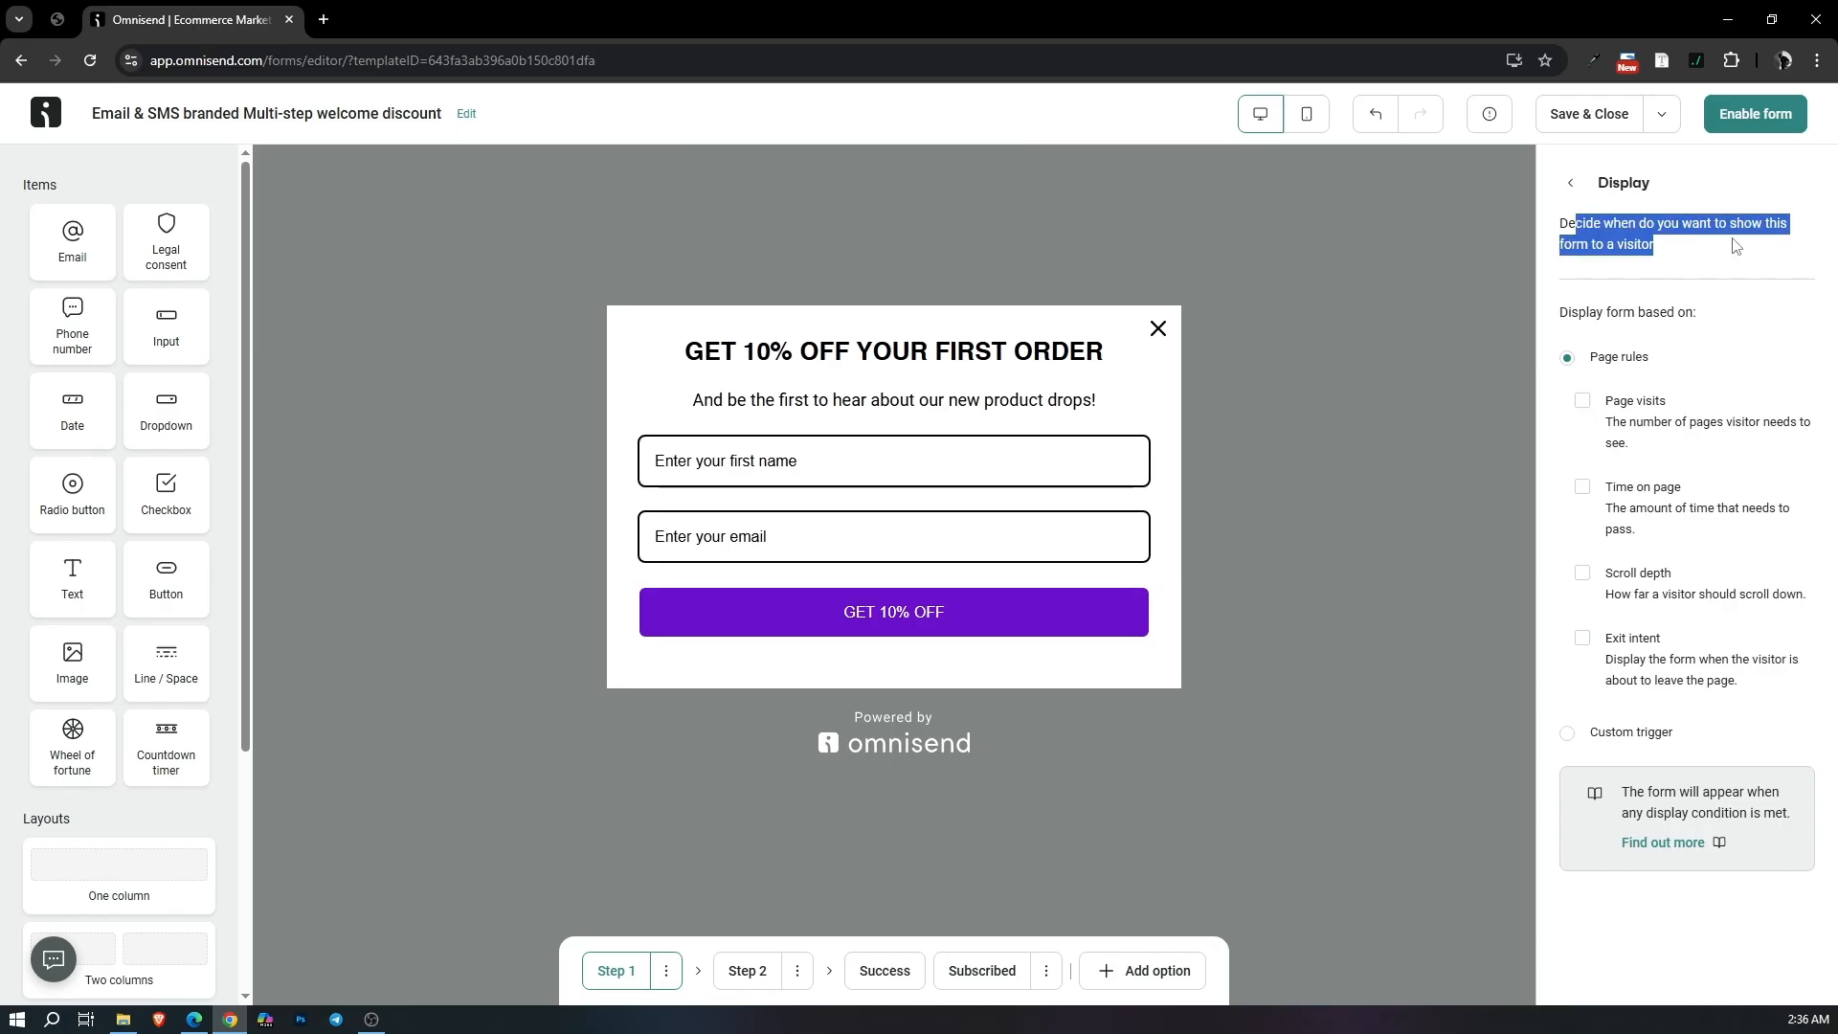
drag(1601, 314, 1705, 316)
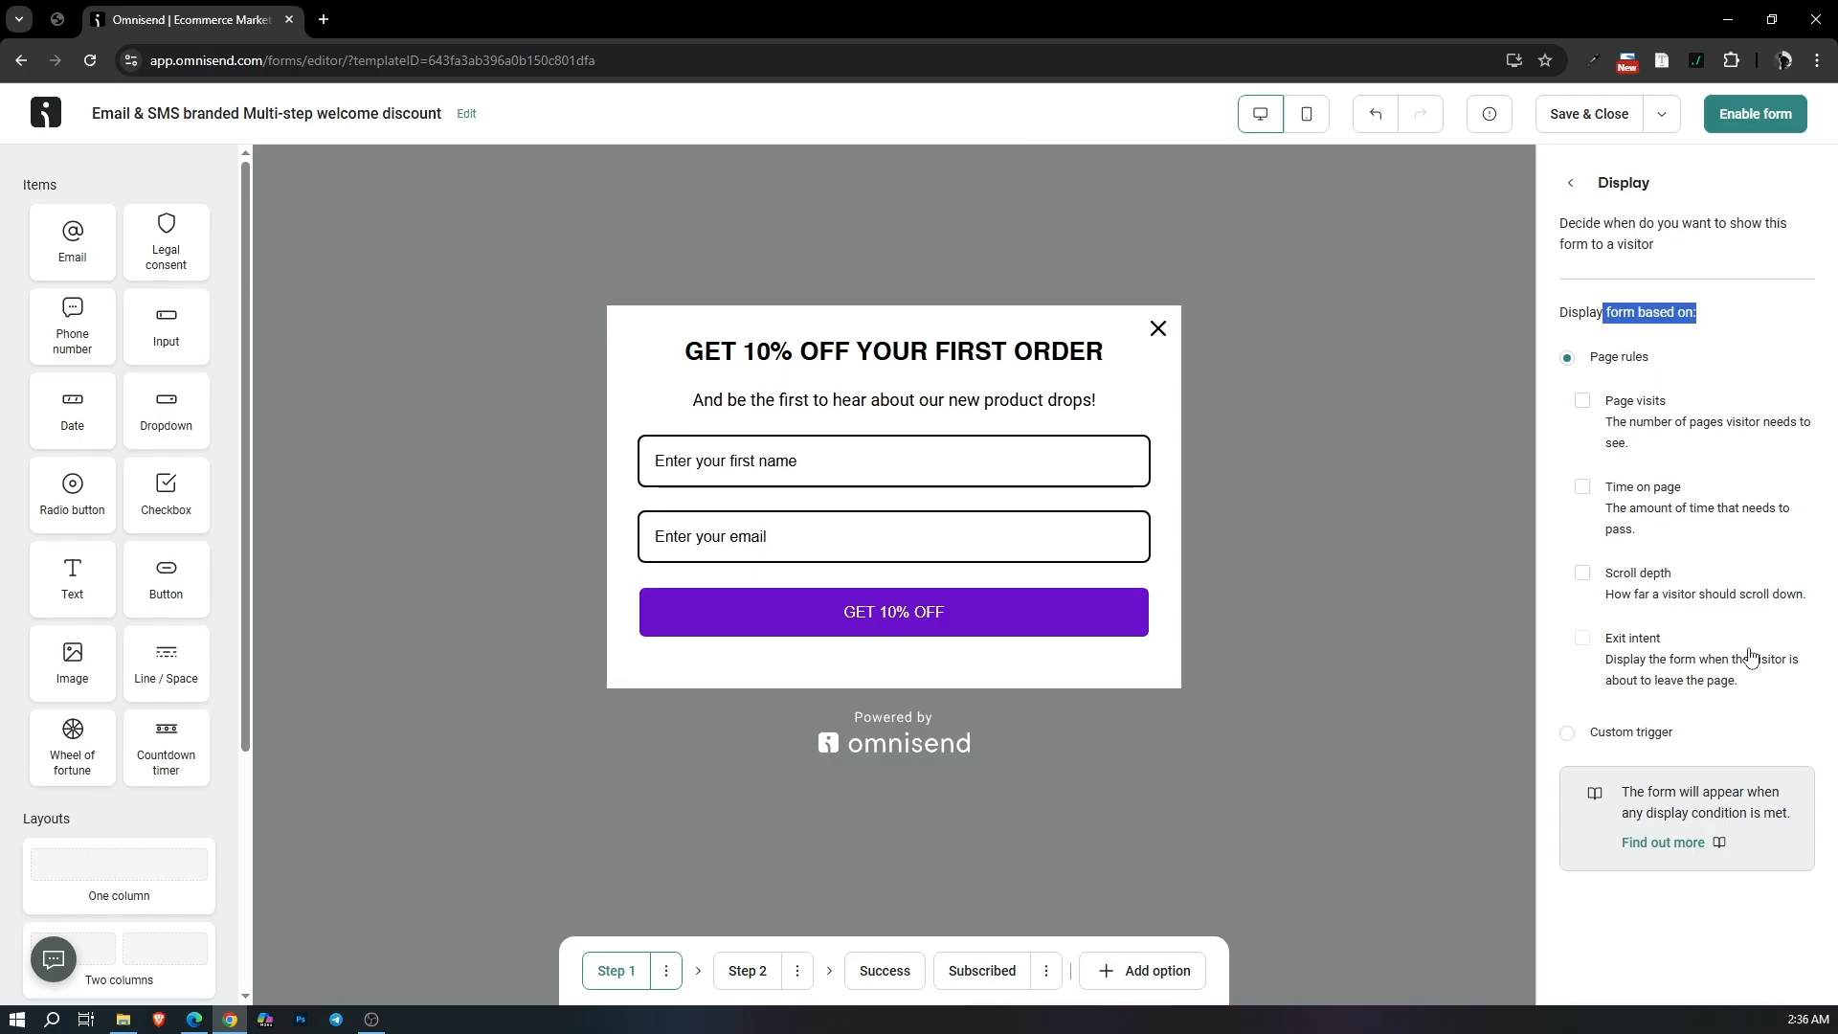
click(1583, 642)
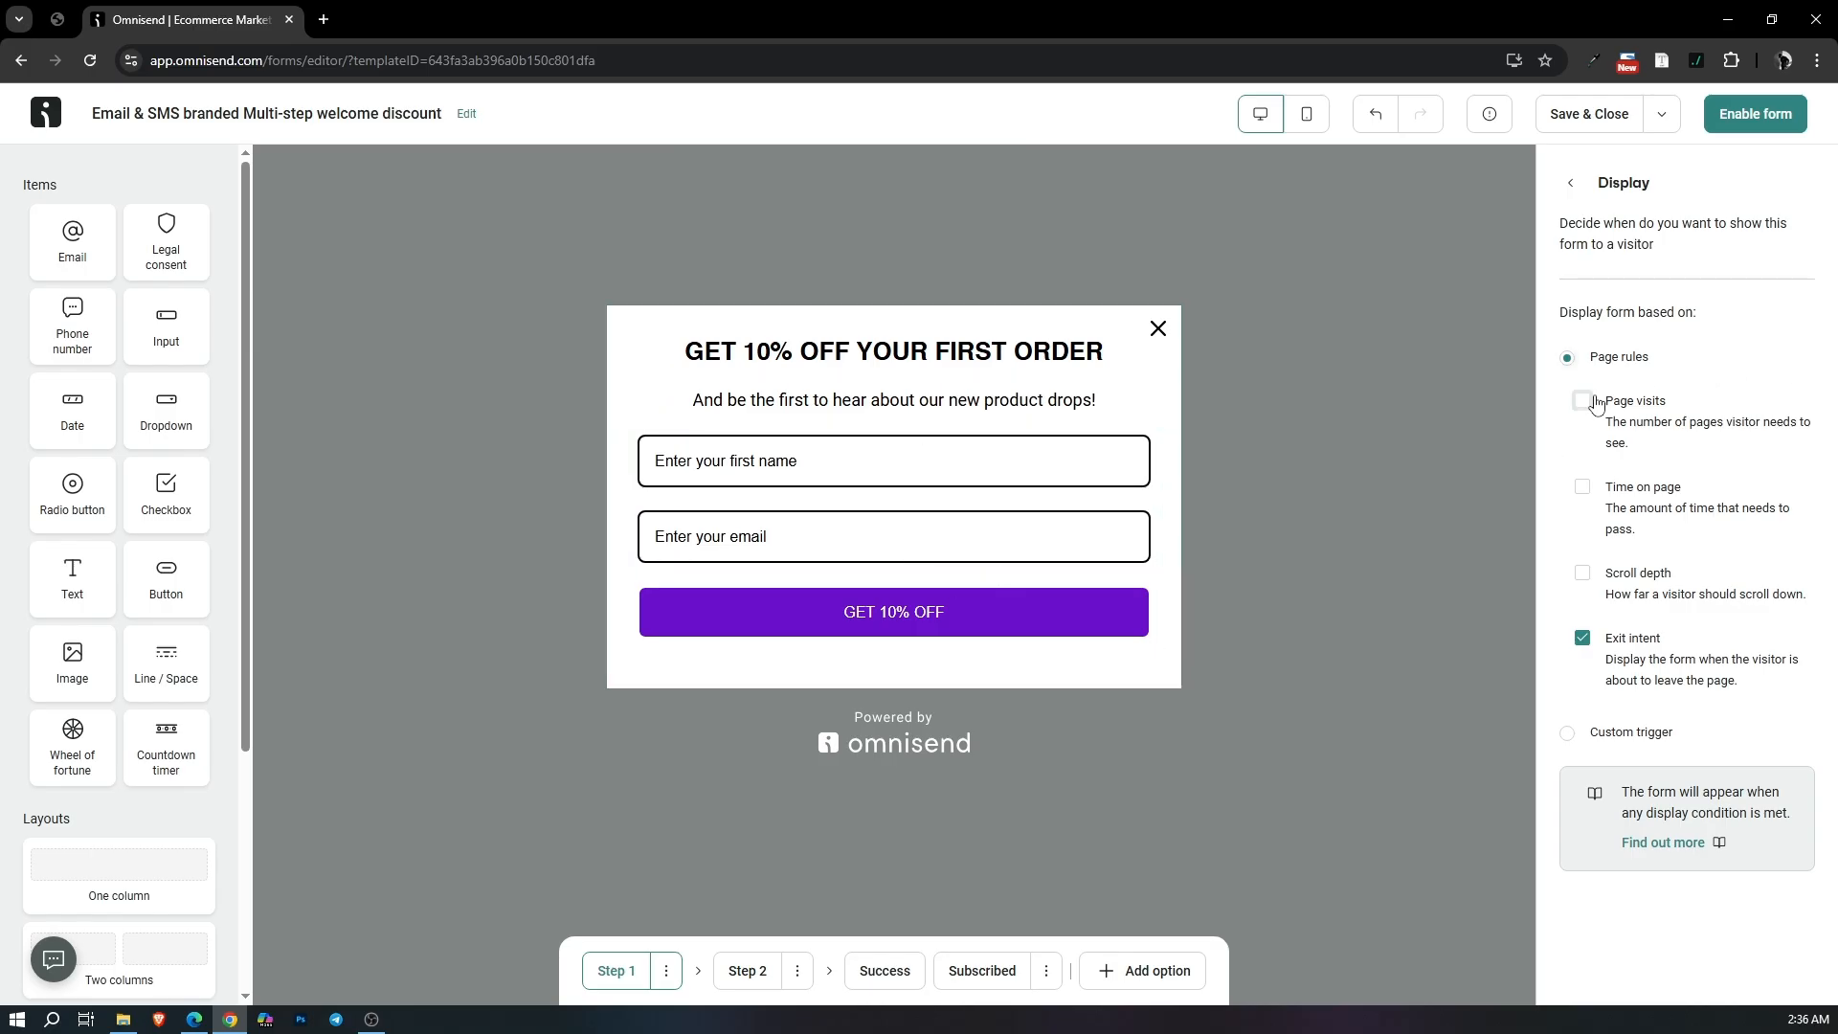
click(1585, 488)
drag(1636, 558, 1617, 561)
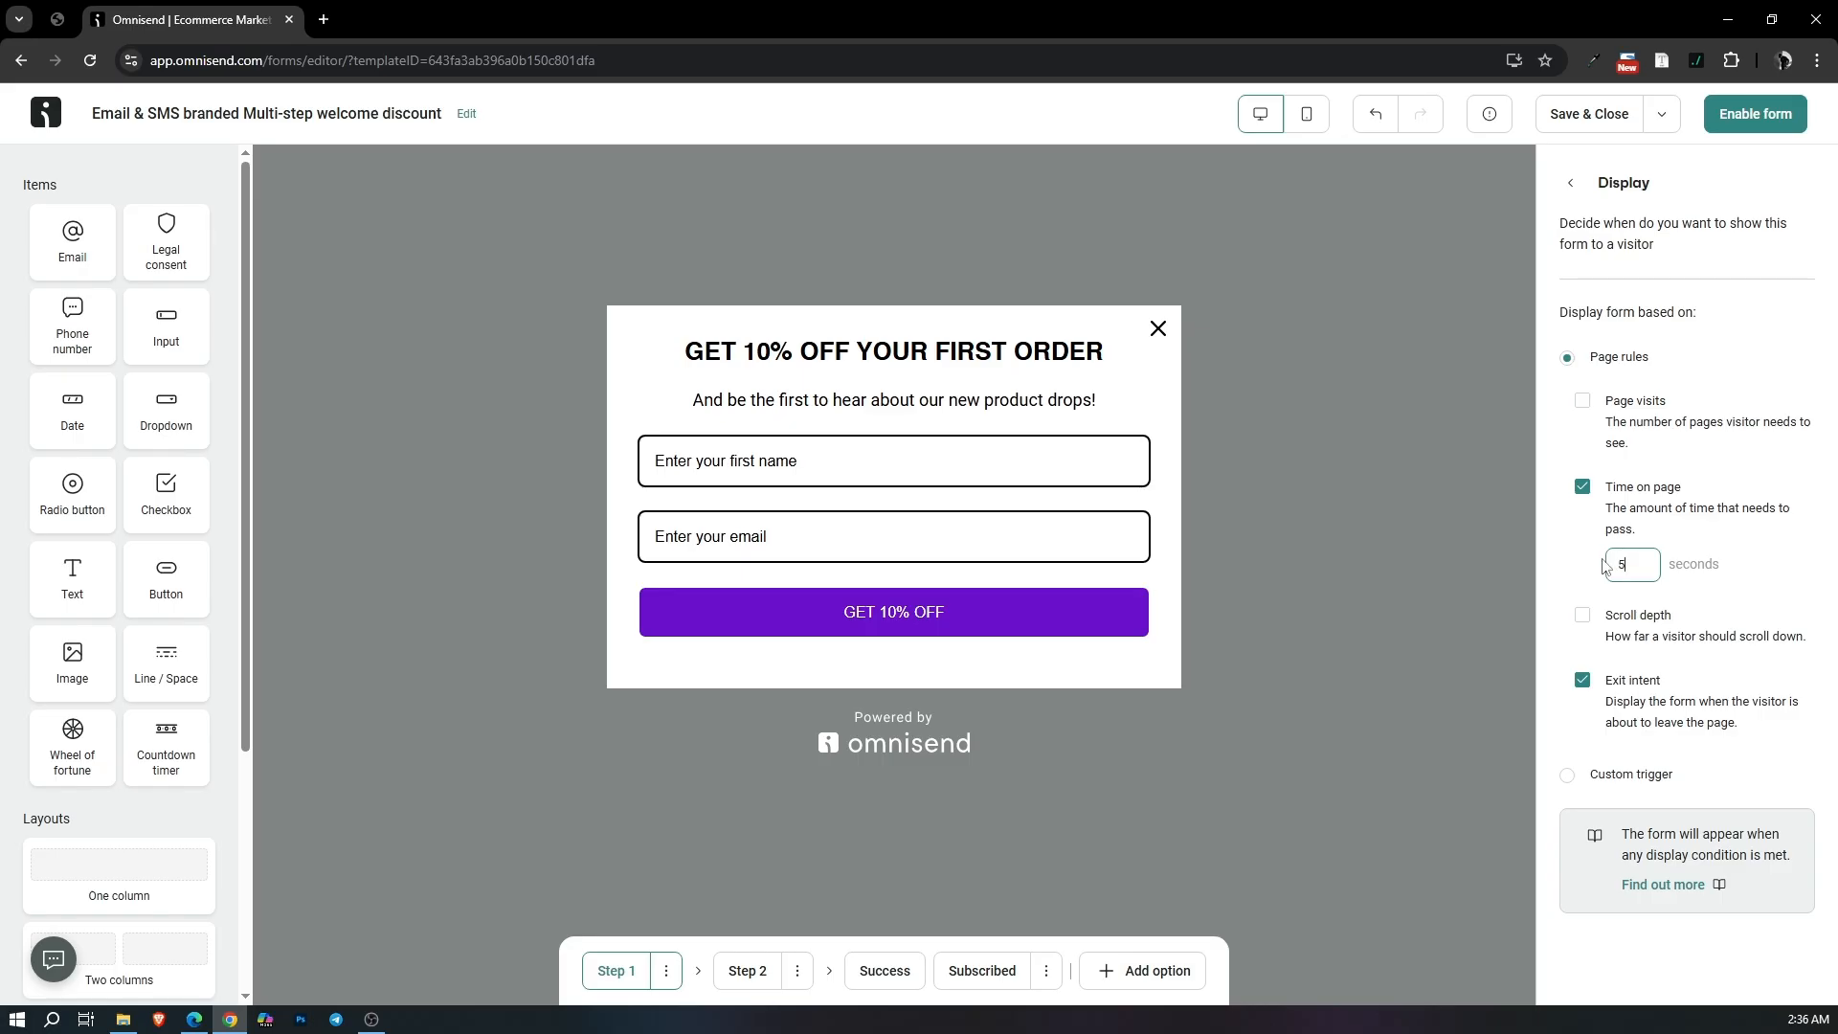
click(1590, 564)
click(1574, 185)
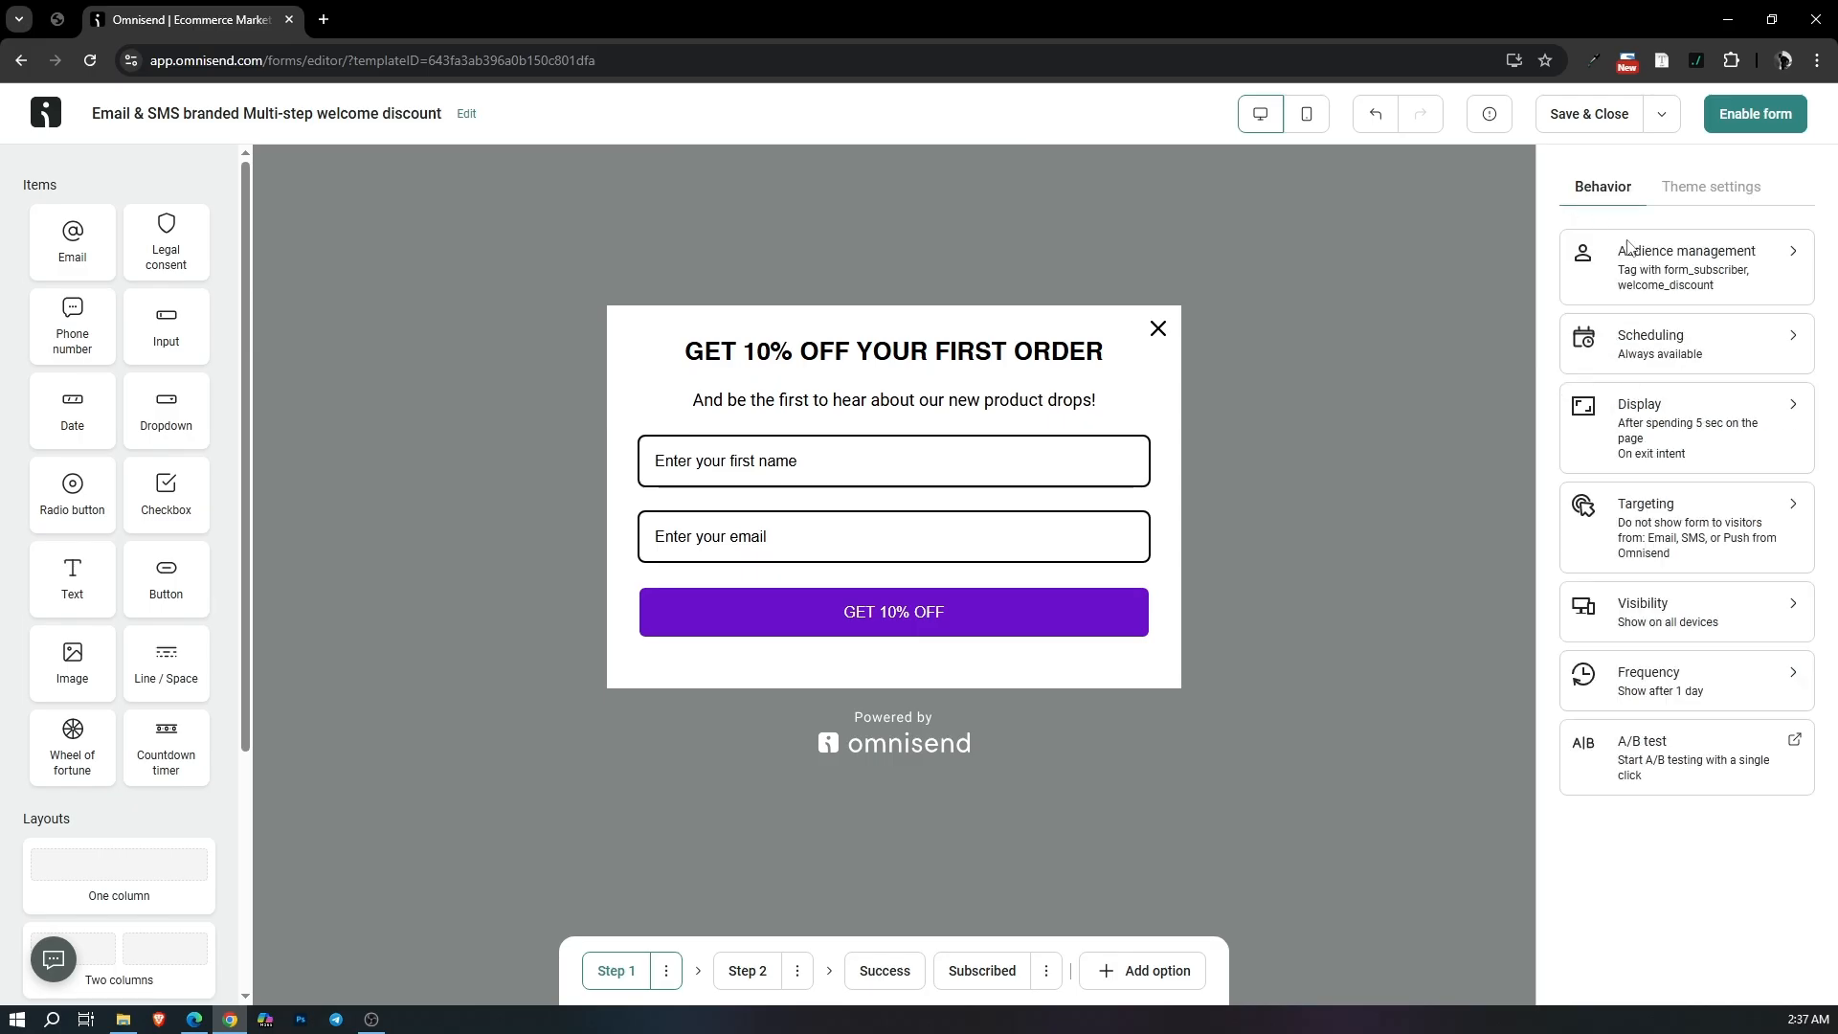
Review the form's visitor, page and source targeting options and its device visibility setting.
click(1628, 528)
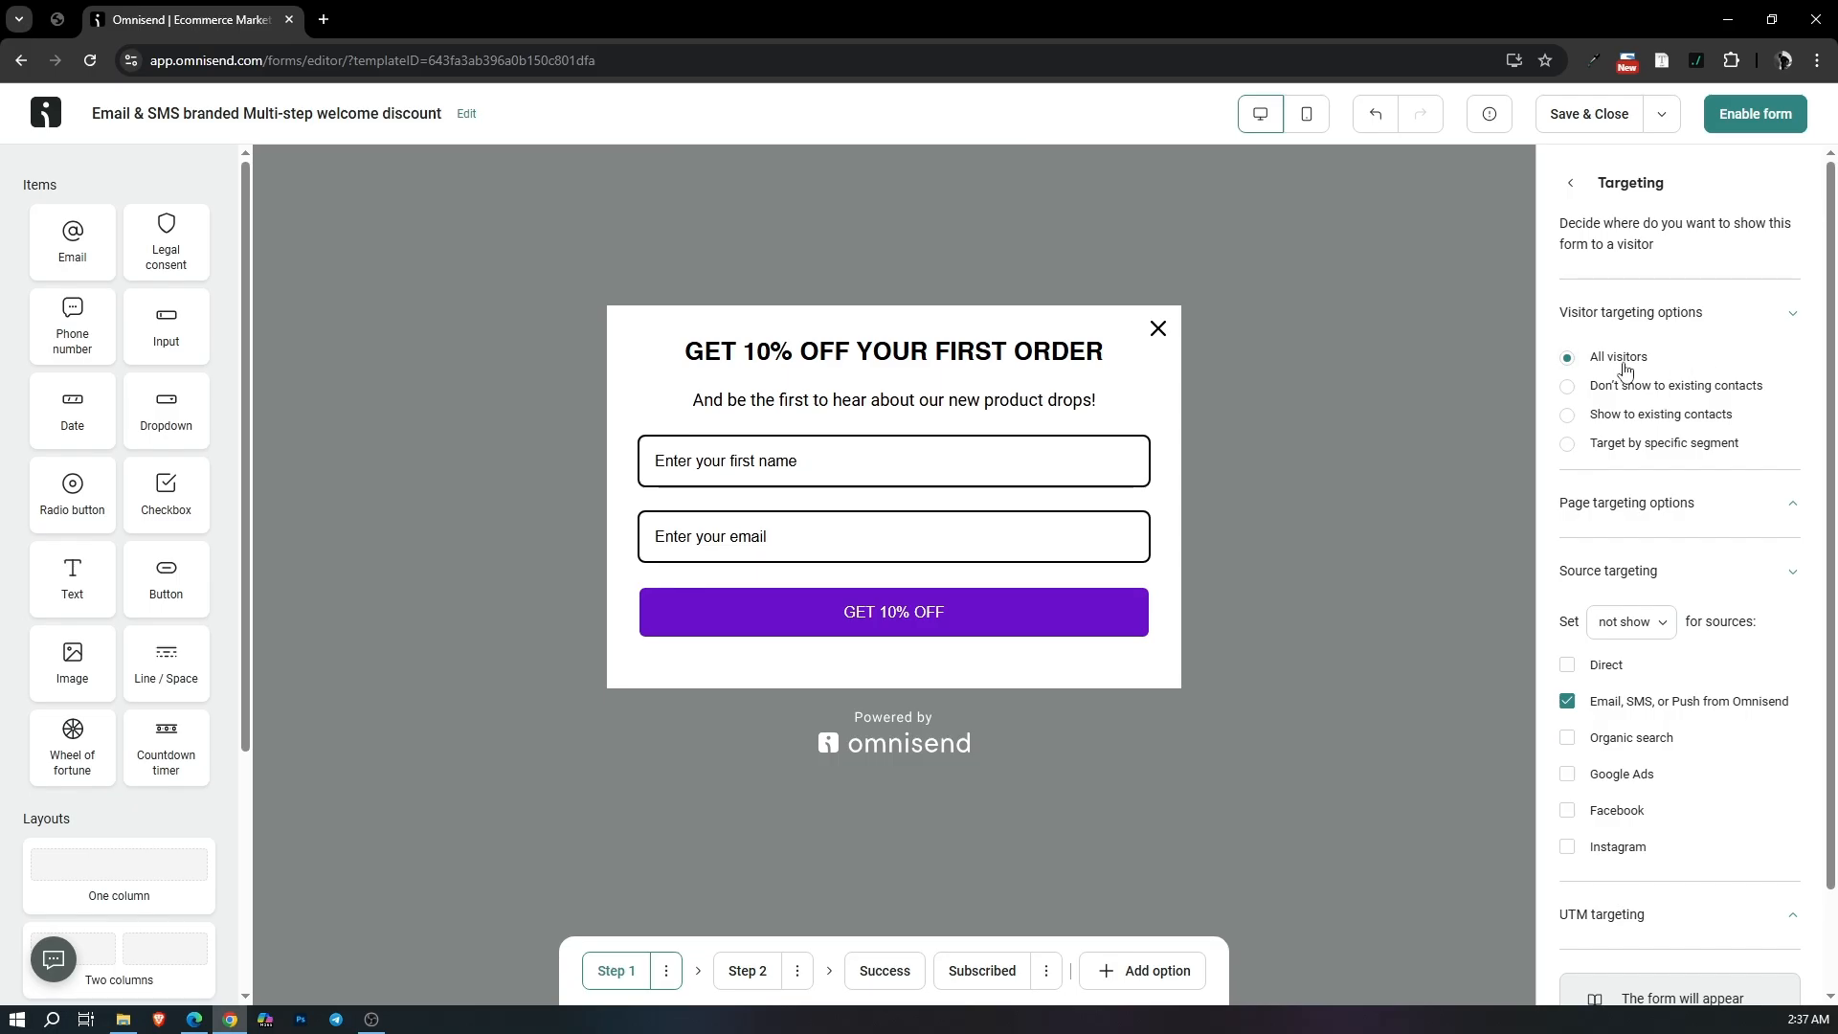
click(1712, 501)
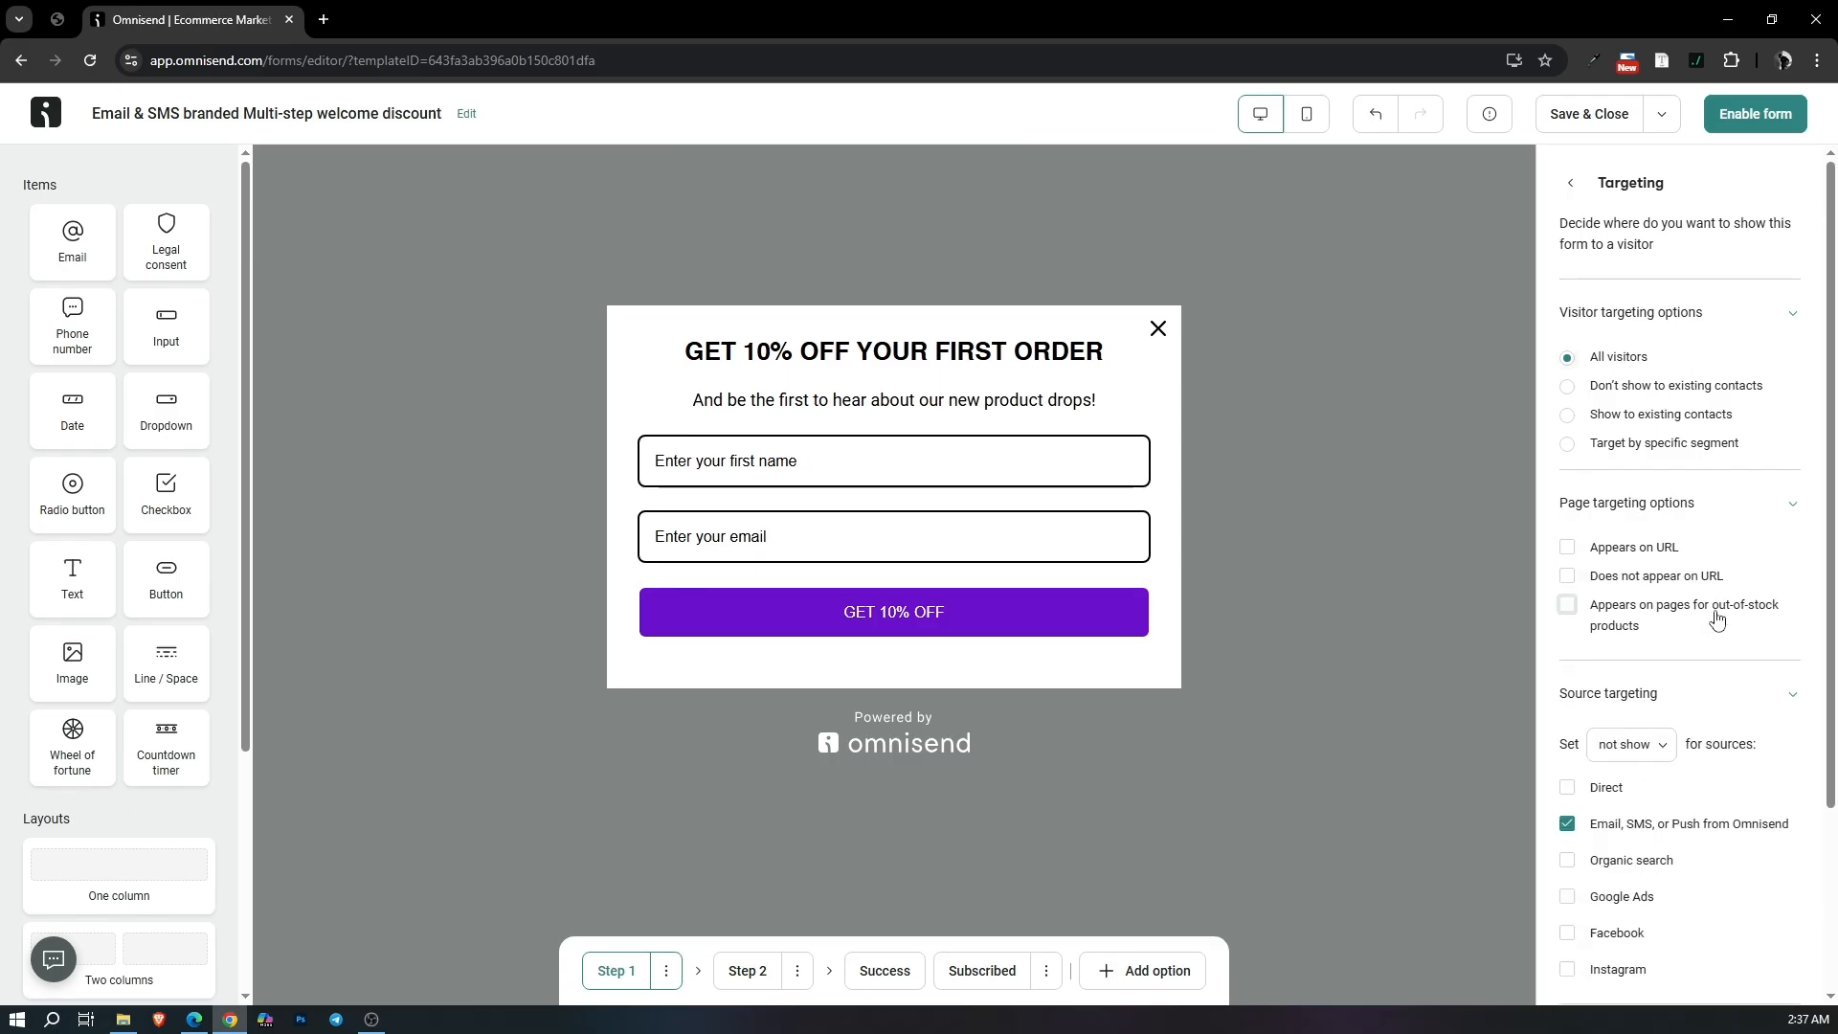
scroll(1719, 618, down, 3)
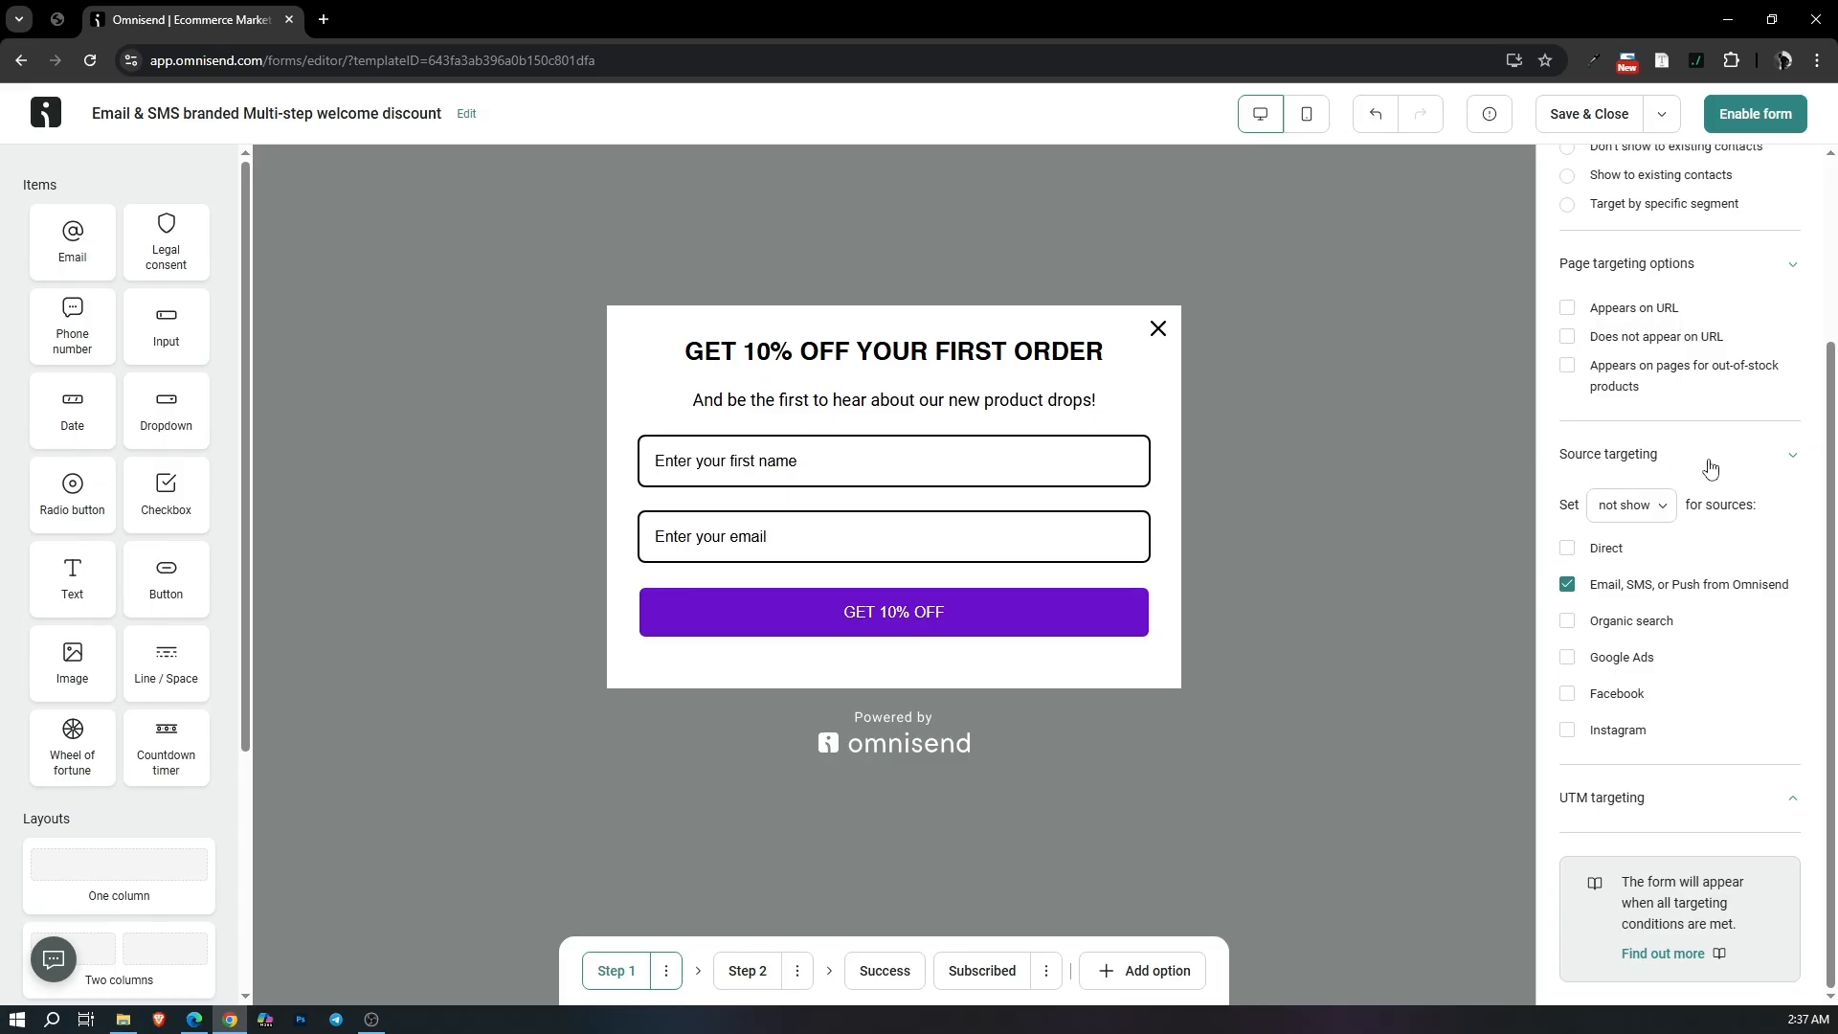
scroll(1727, 644, up, 3)
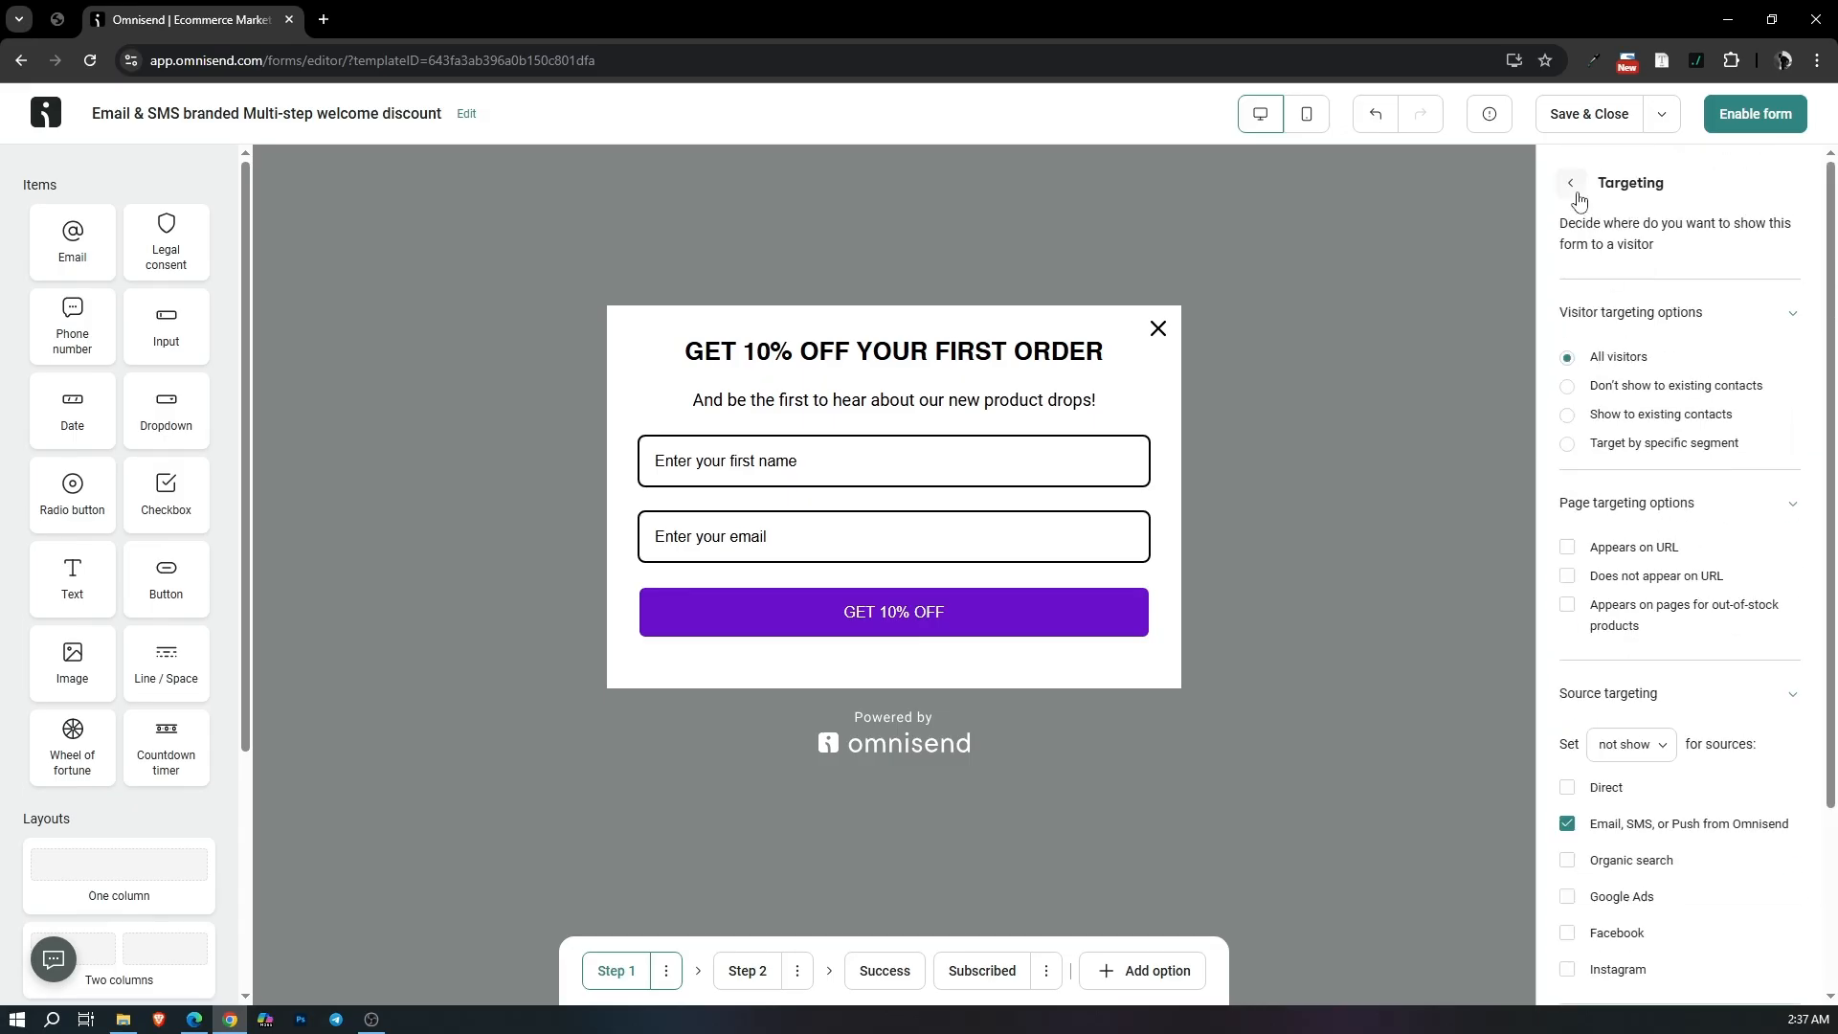
click(1570, 182)
click(1709, 634)
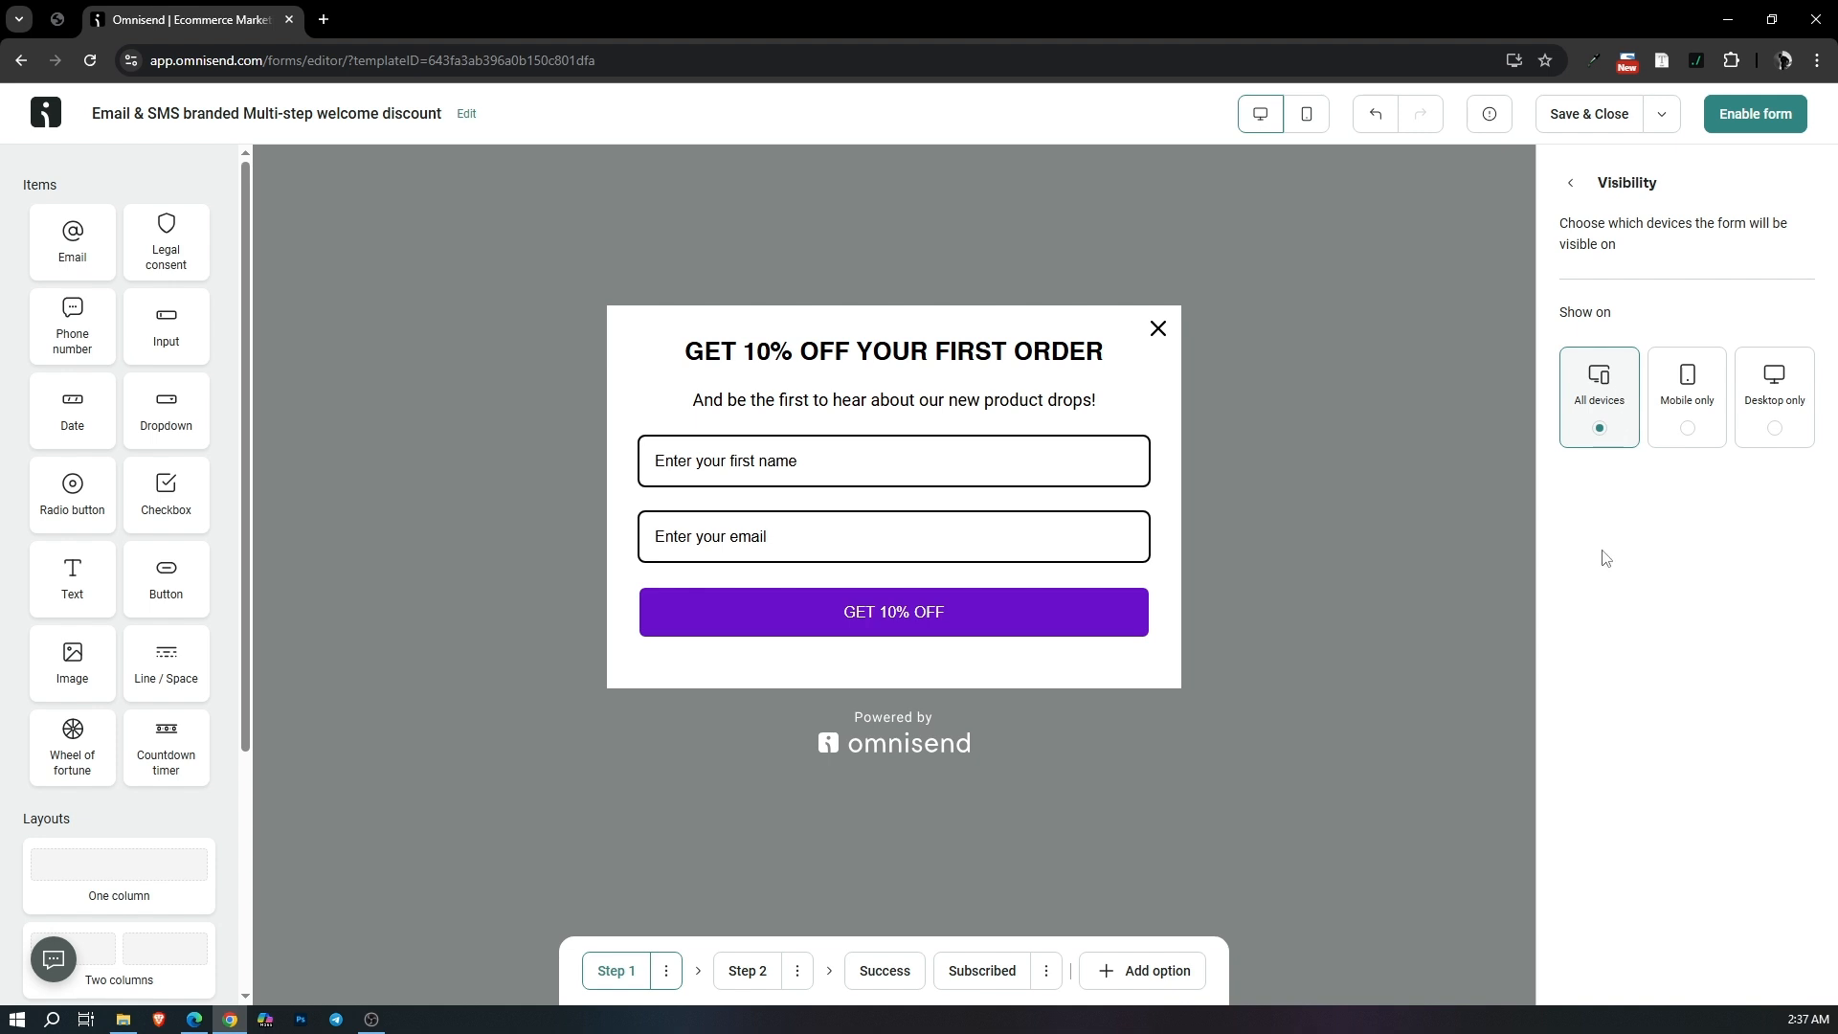
click(1570, 182)
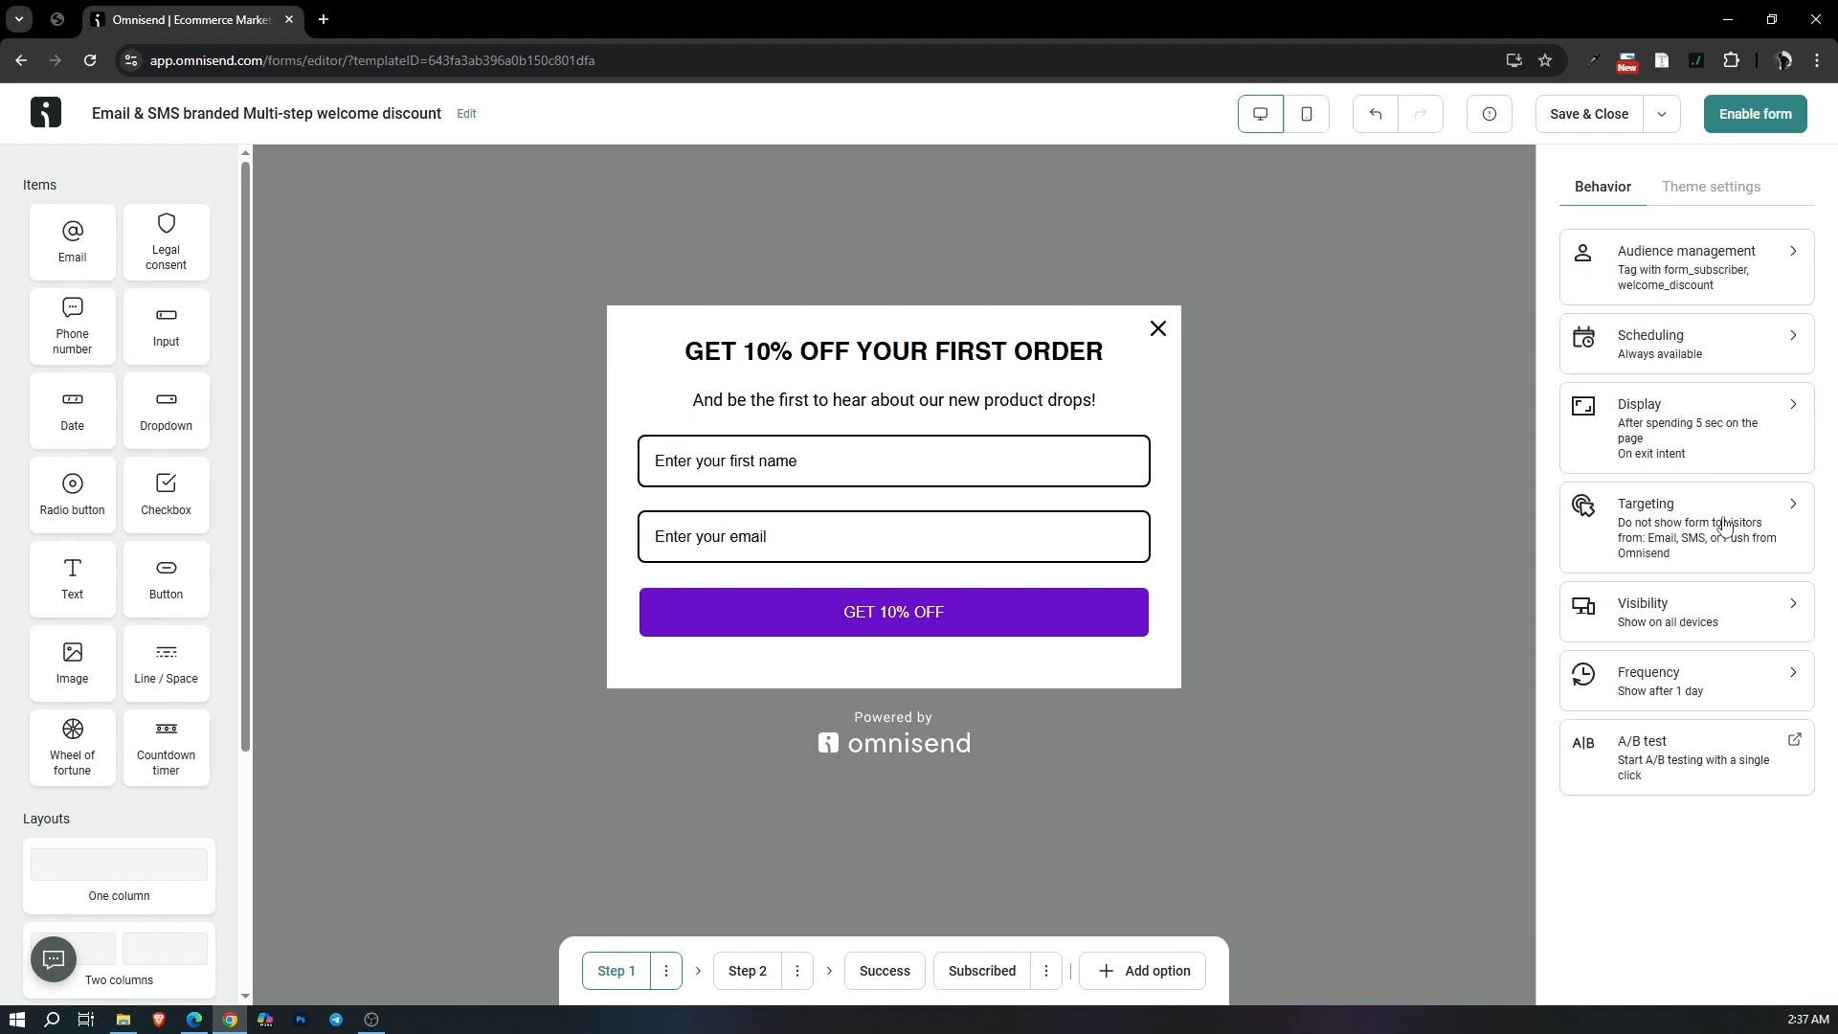
Turn off the form appearance limit in the form's frequency settings.
click(1709, 686)
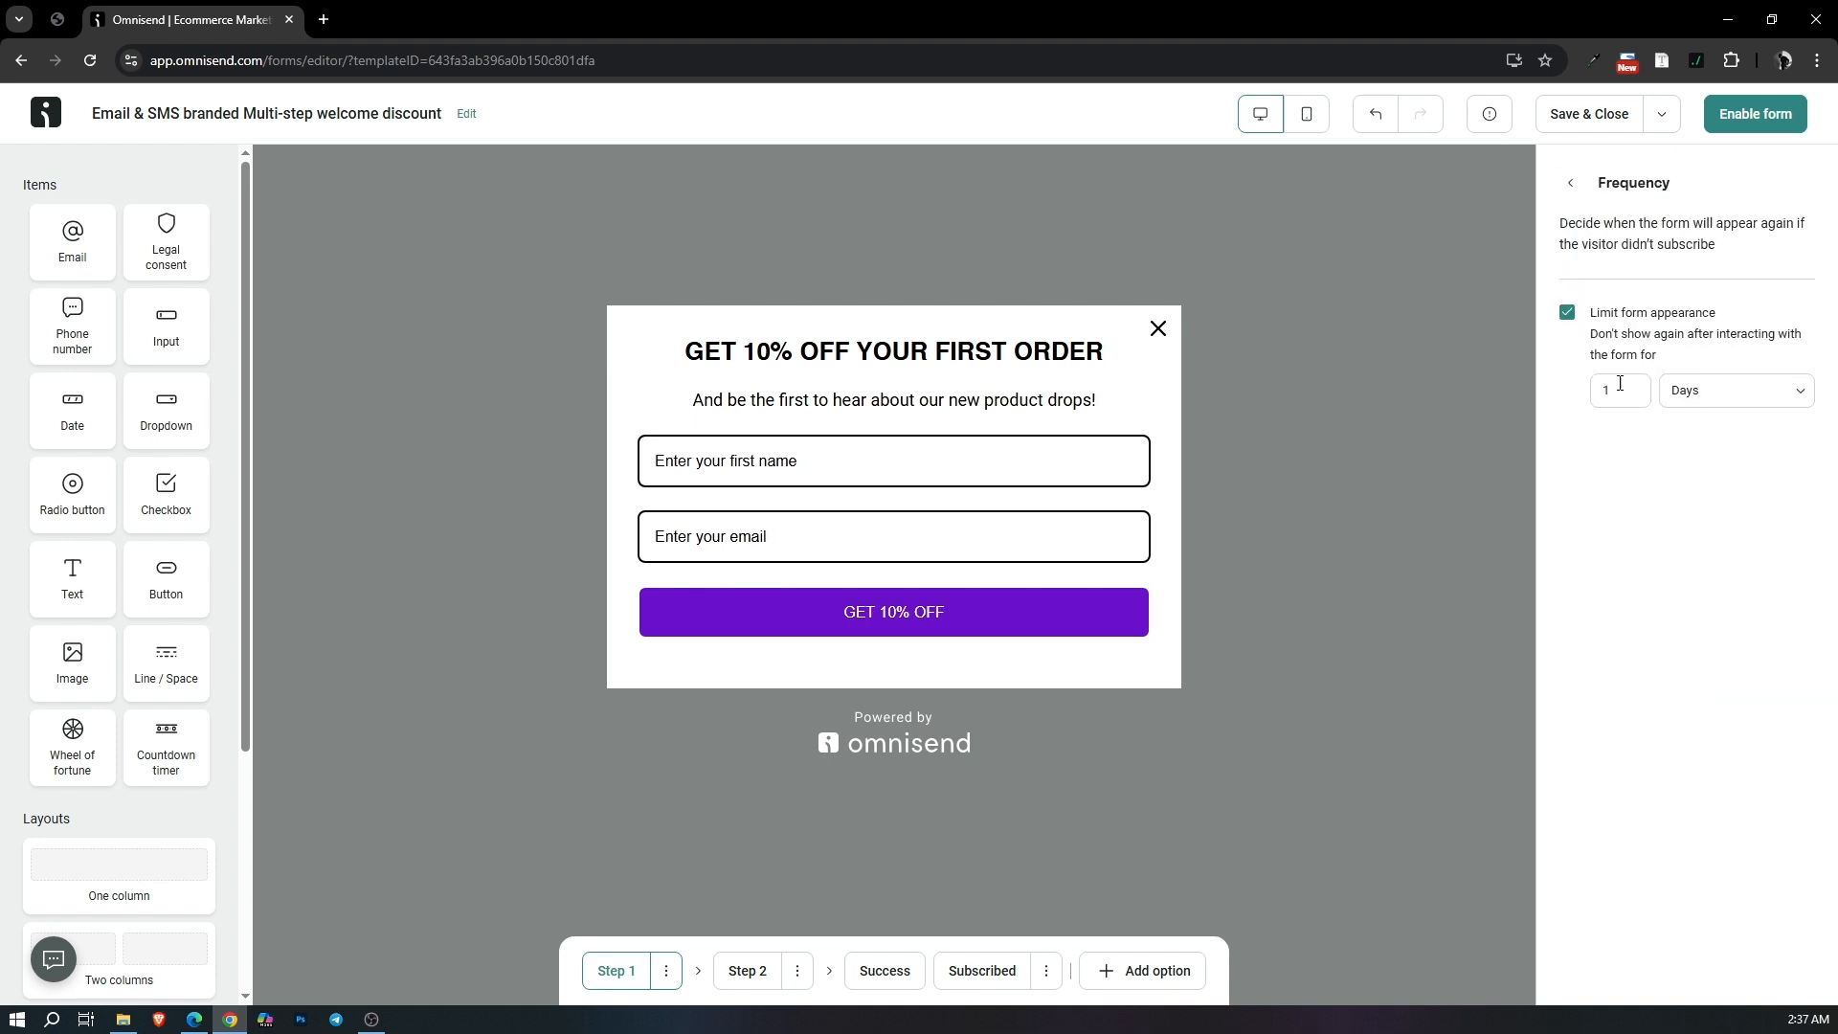
click(1568, 316)
click(1569, 317)
click(1699, 390)
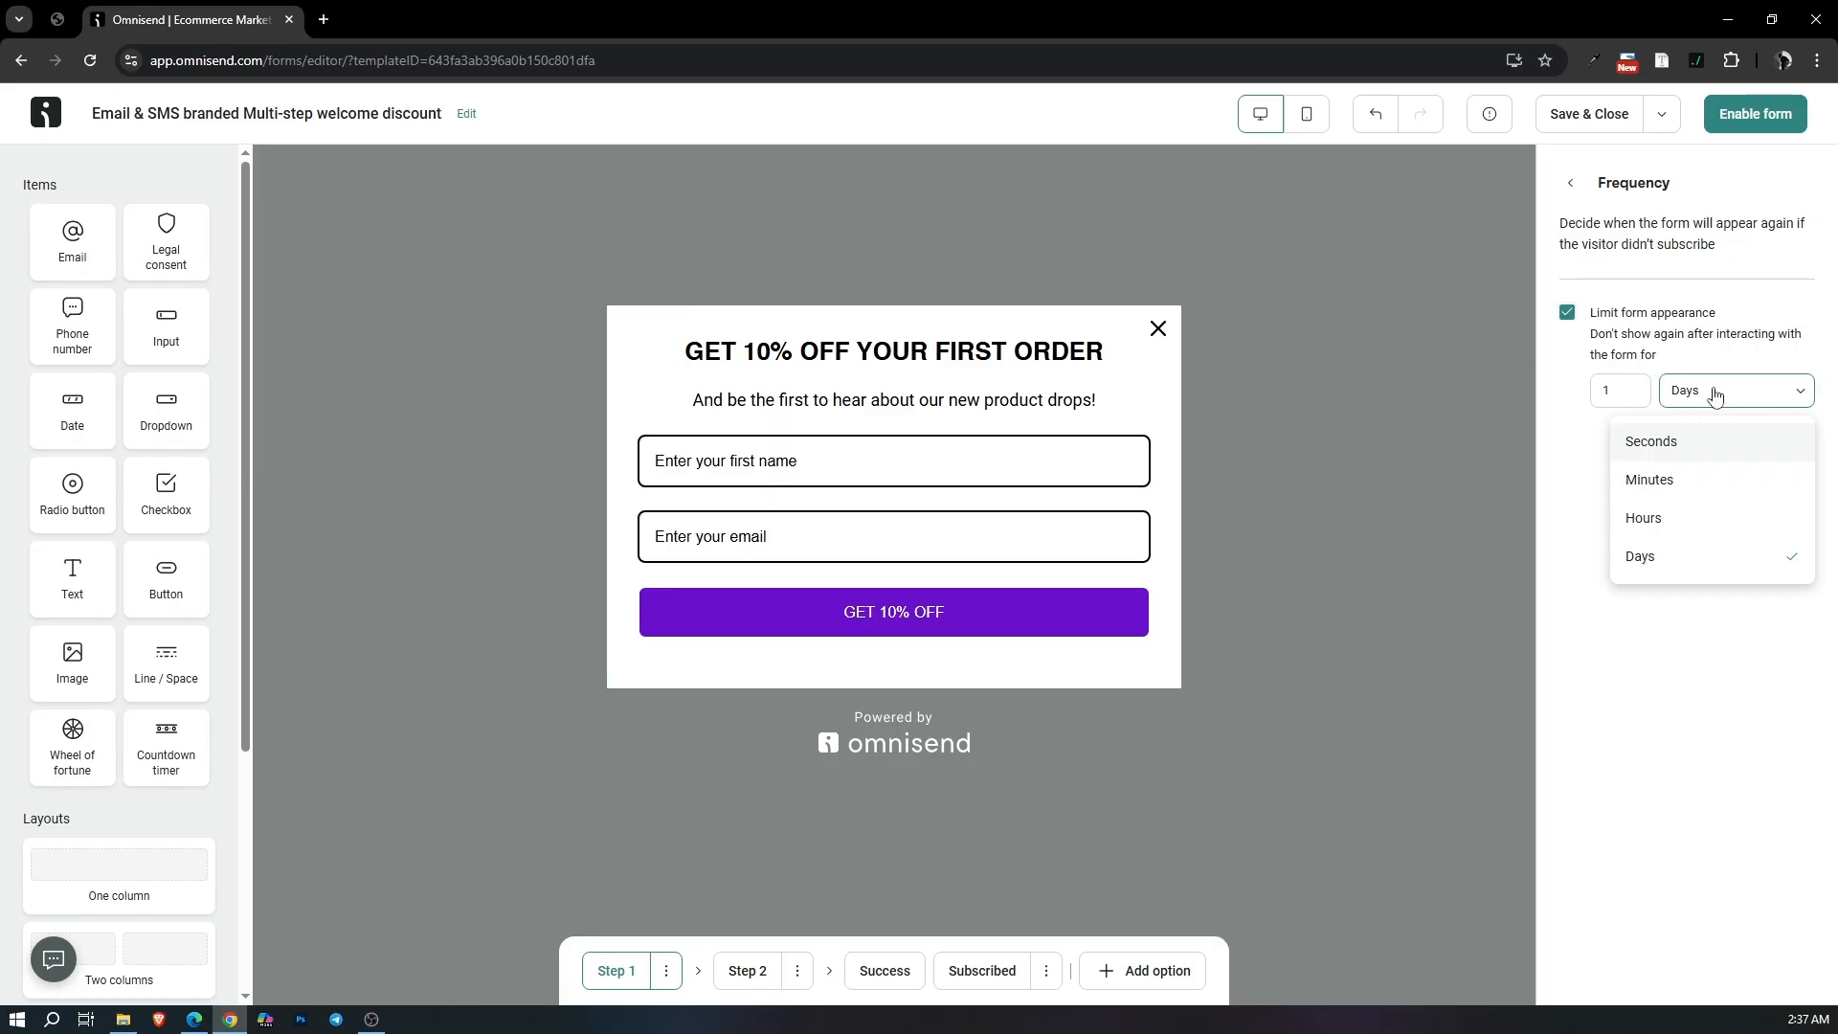
click(1619, 392)
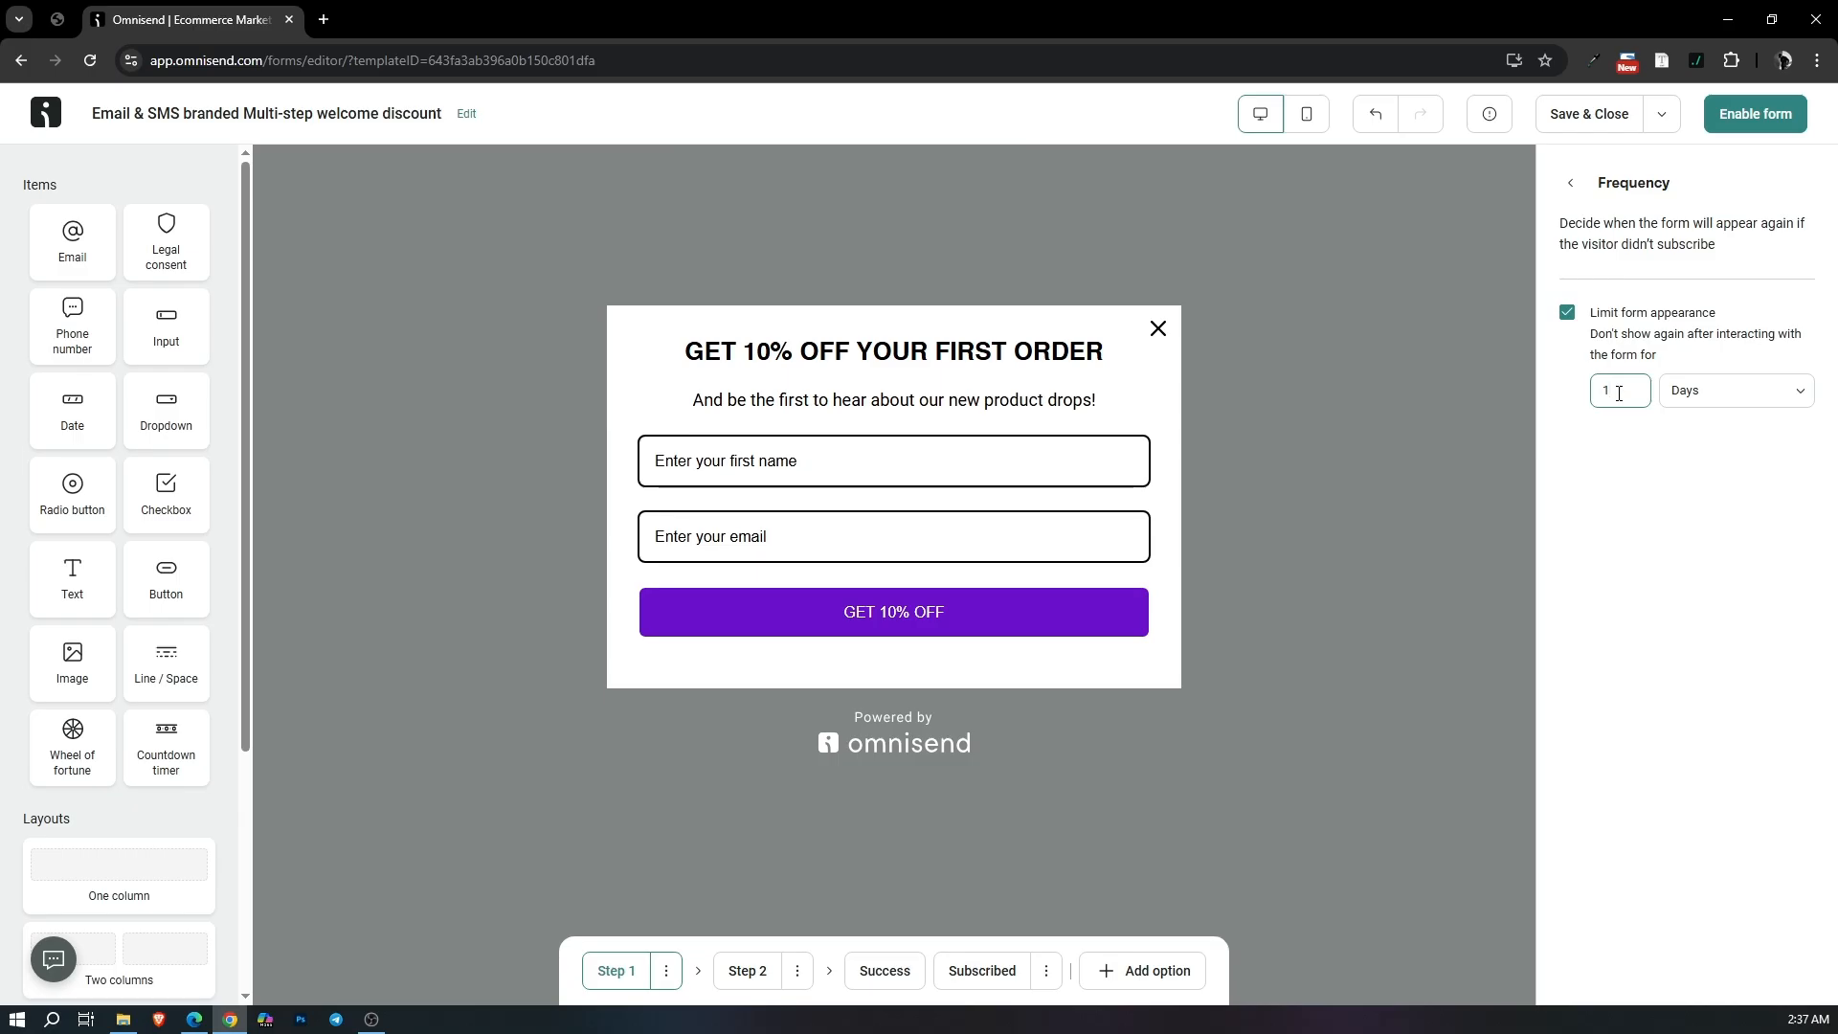
click(1567, 312)
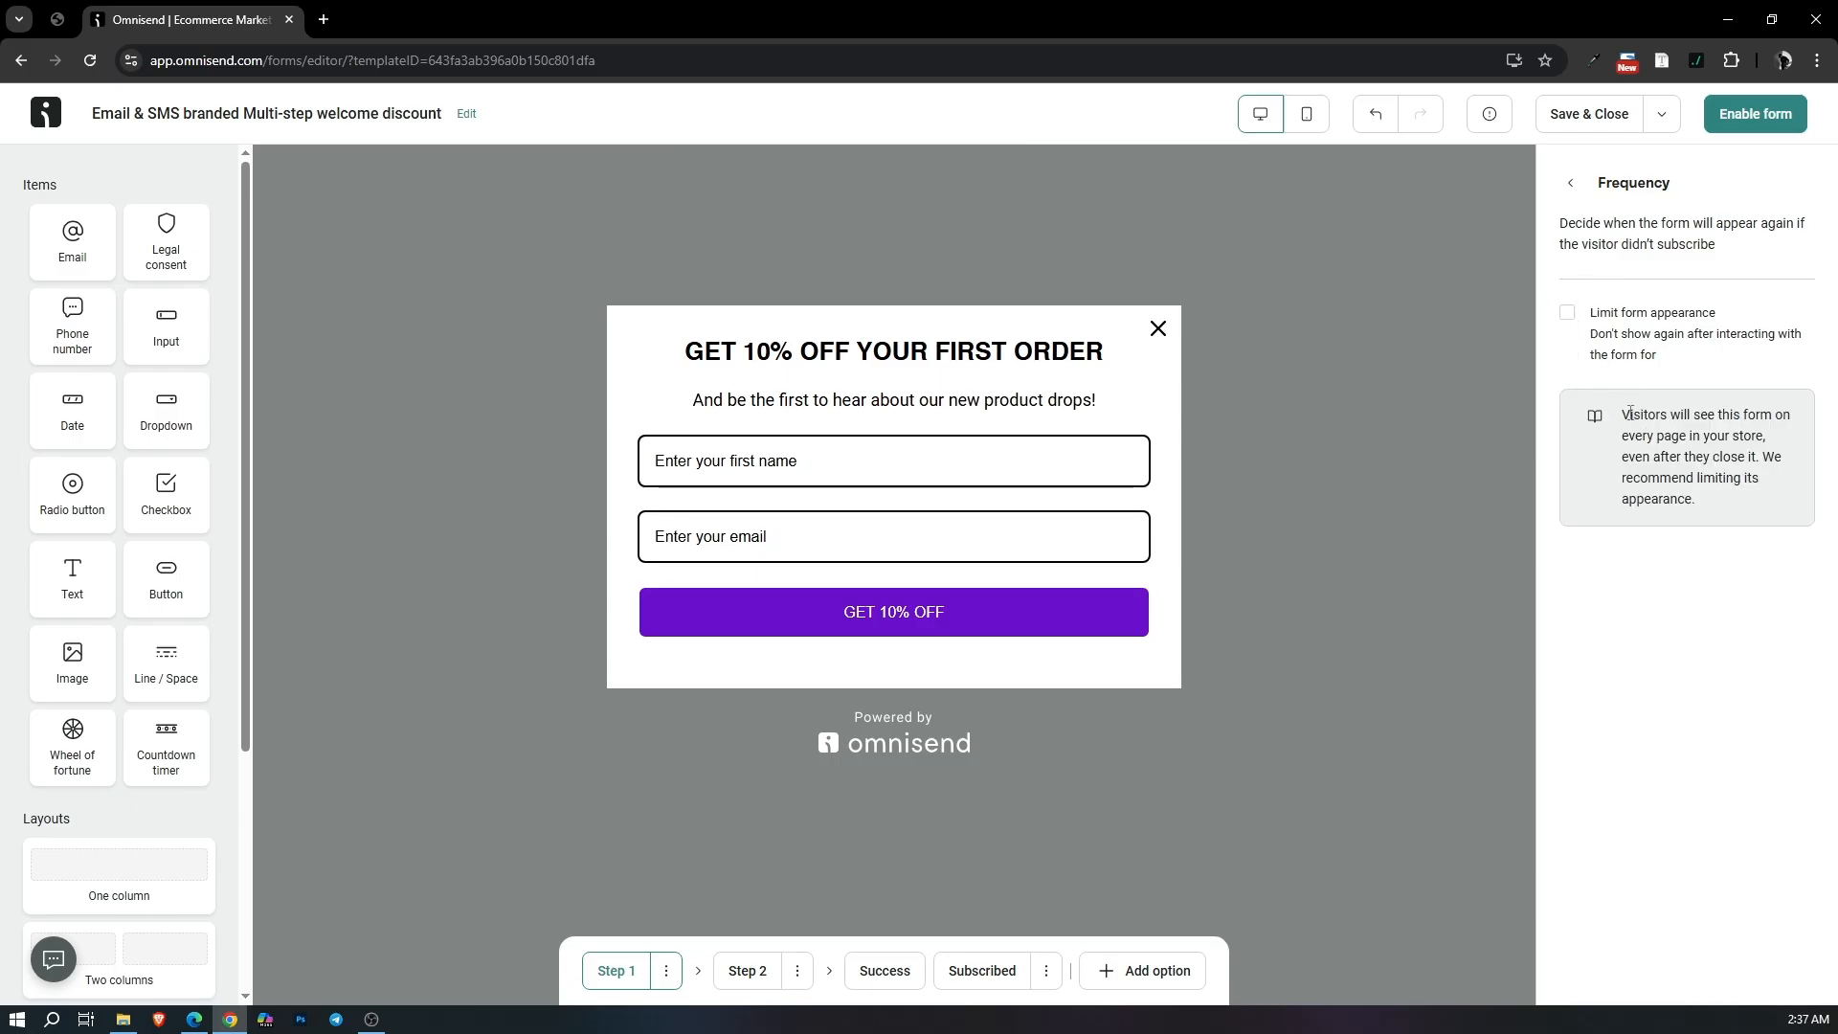
drag(1630, 414, 1703, 436)
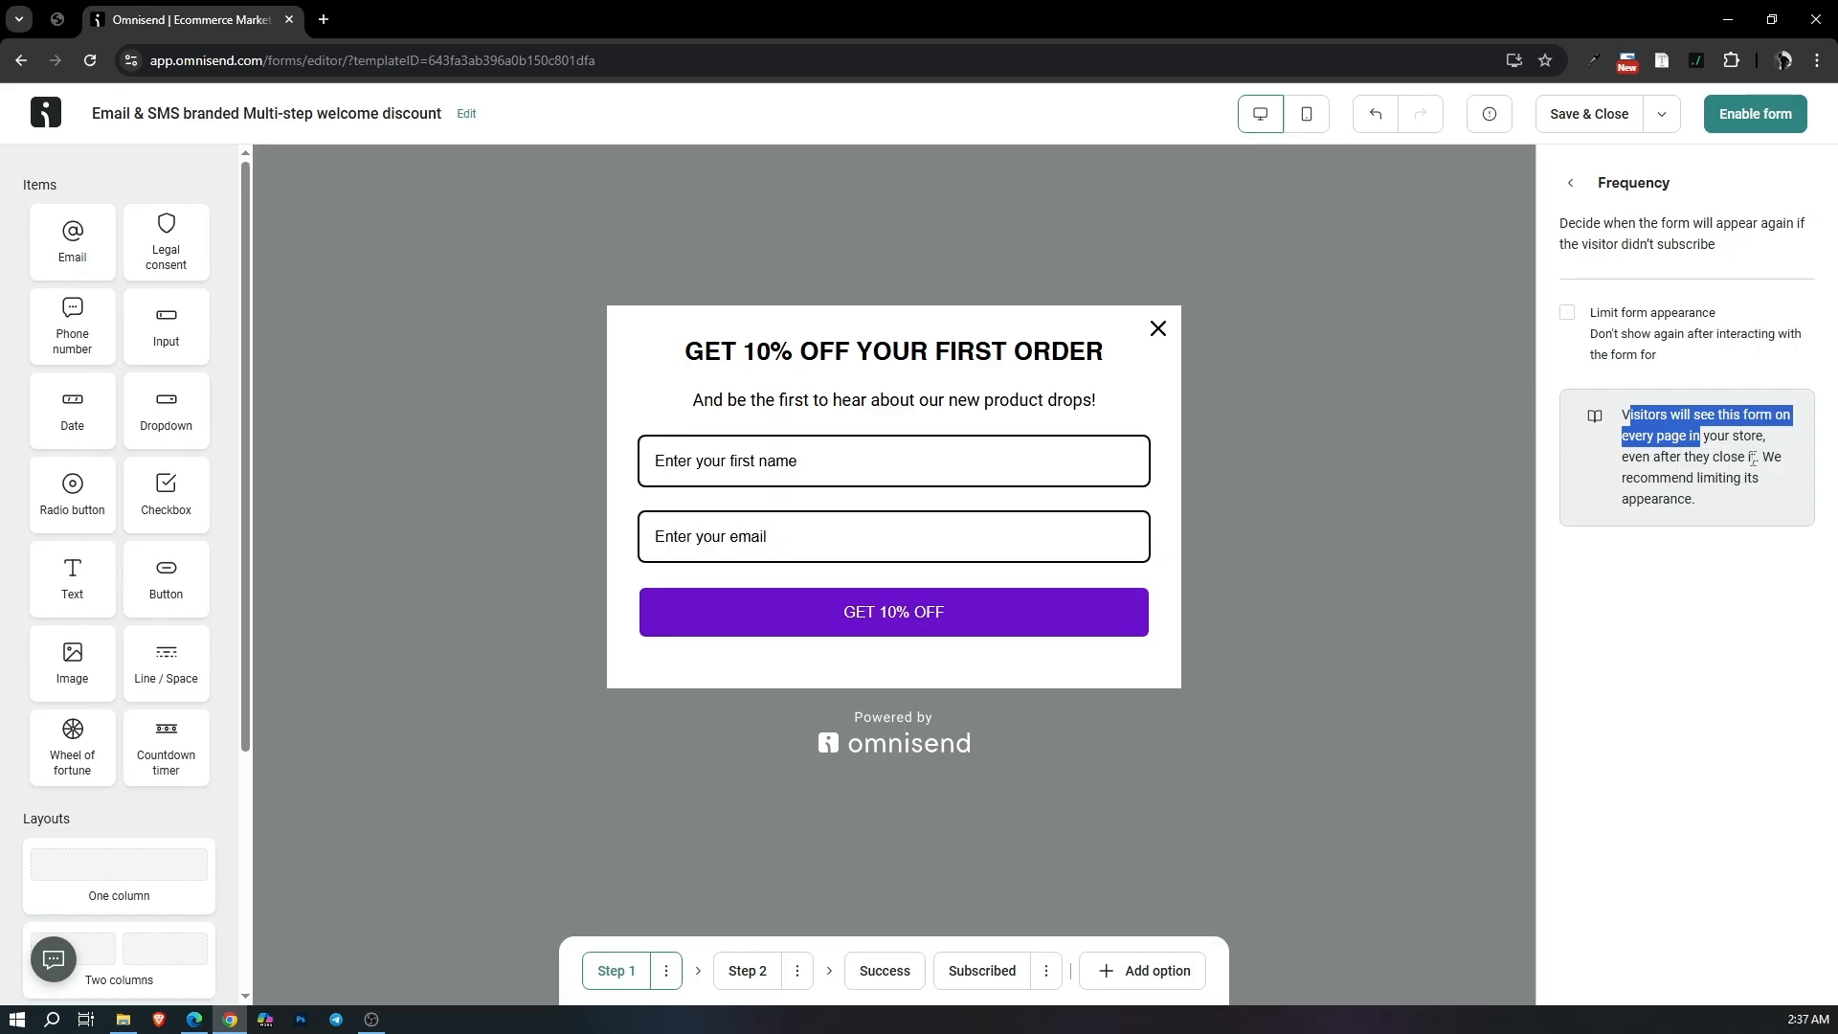
click(1741, 604)
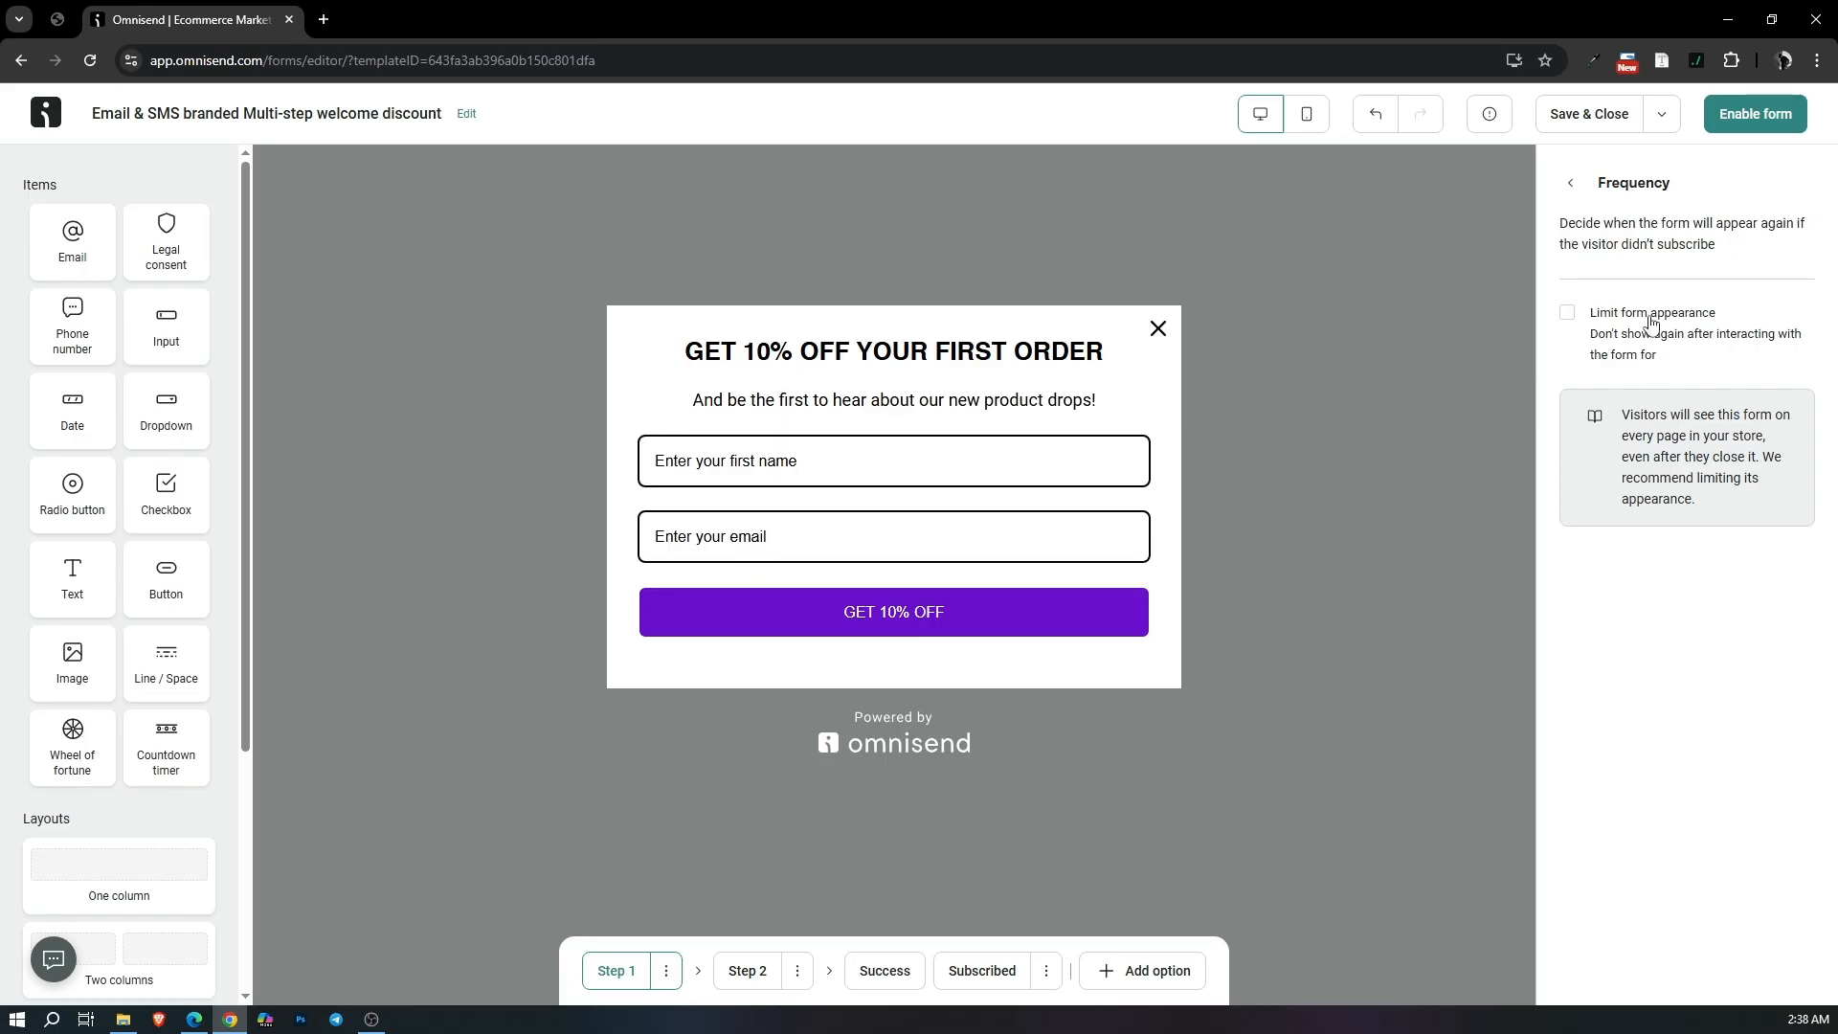
click(1570, 183)
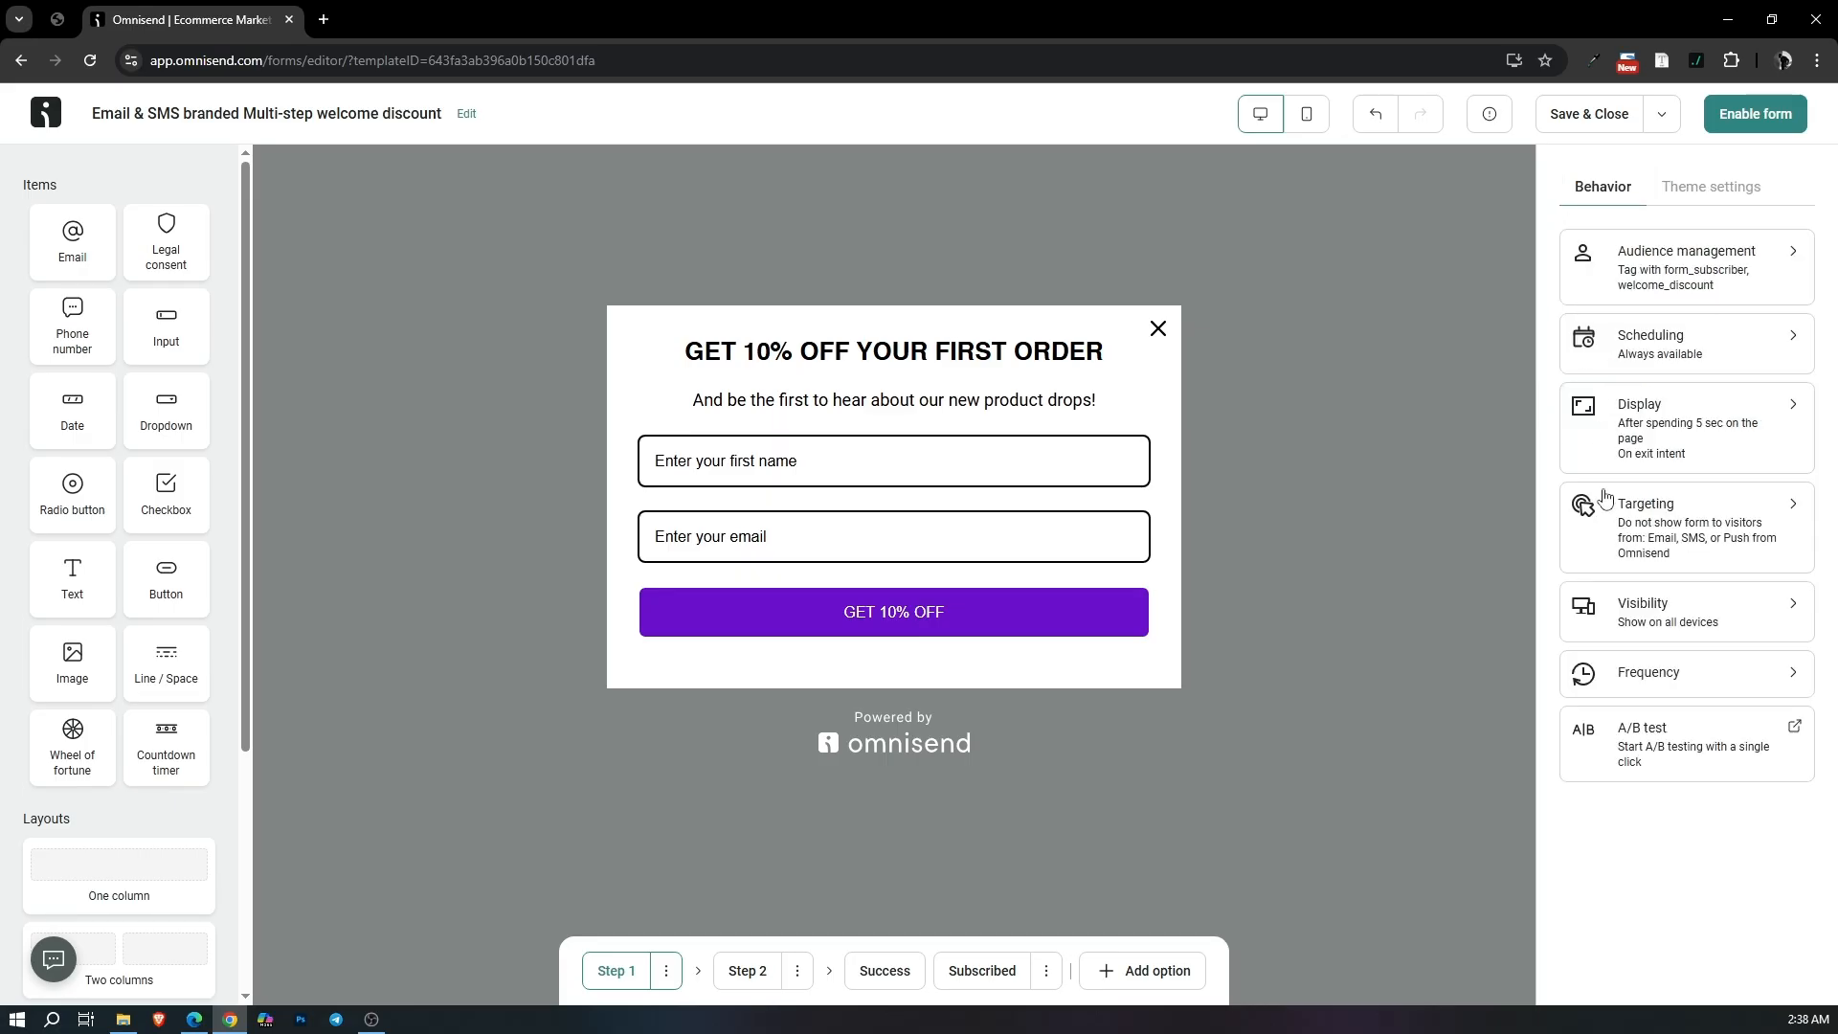
Set the default country of the phone field in Step 2 of the form to Nigeria (+234).
click(748, 971)
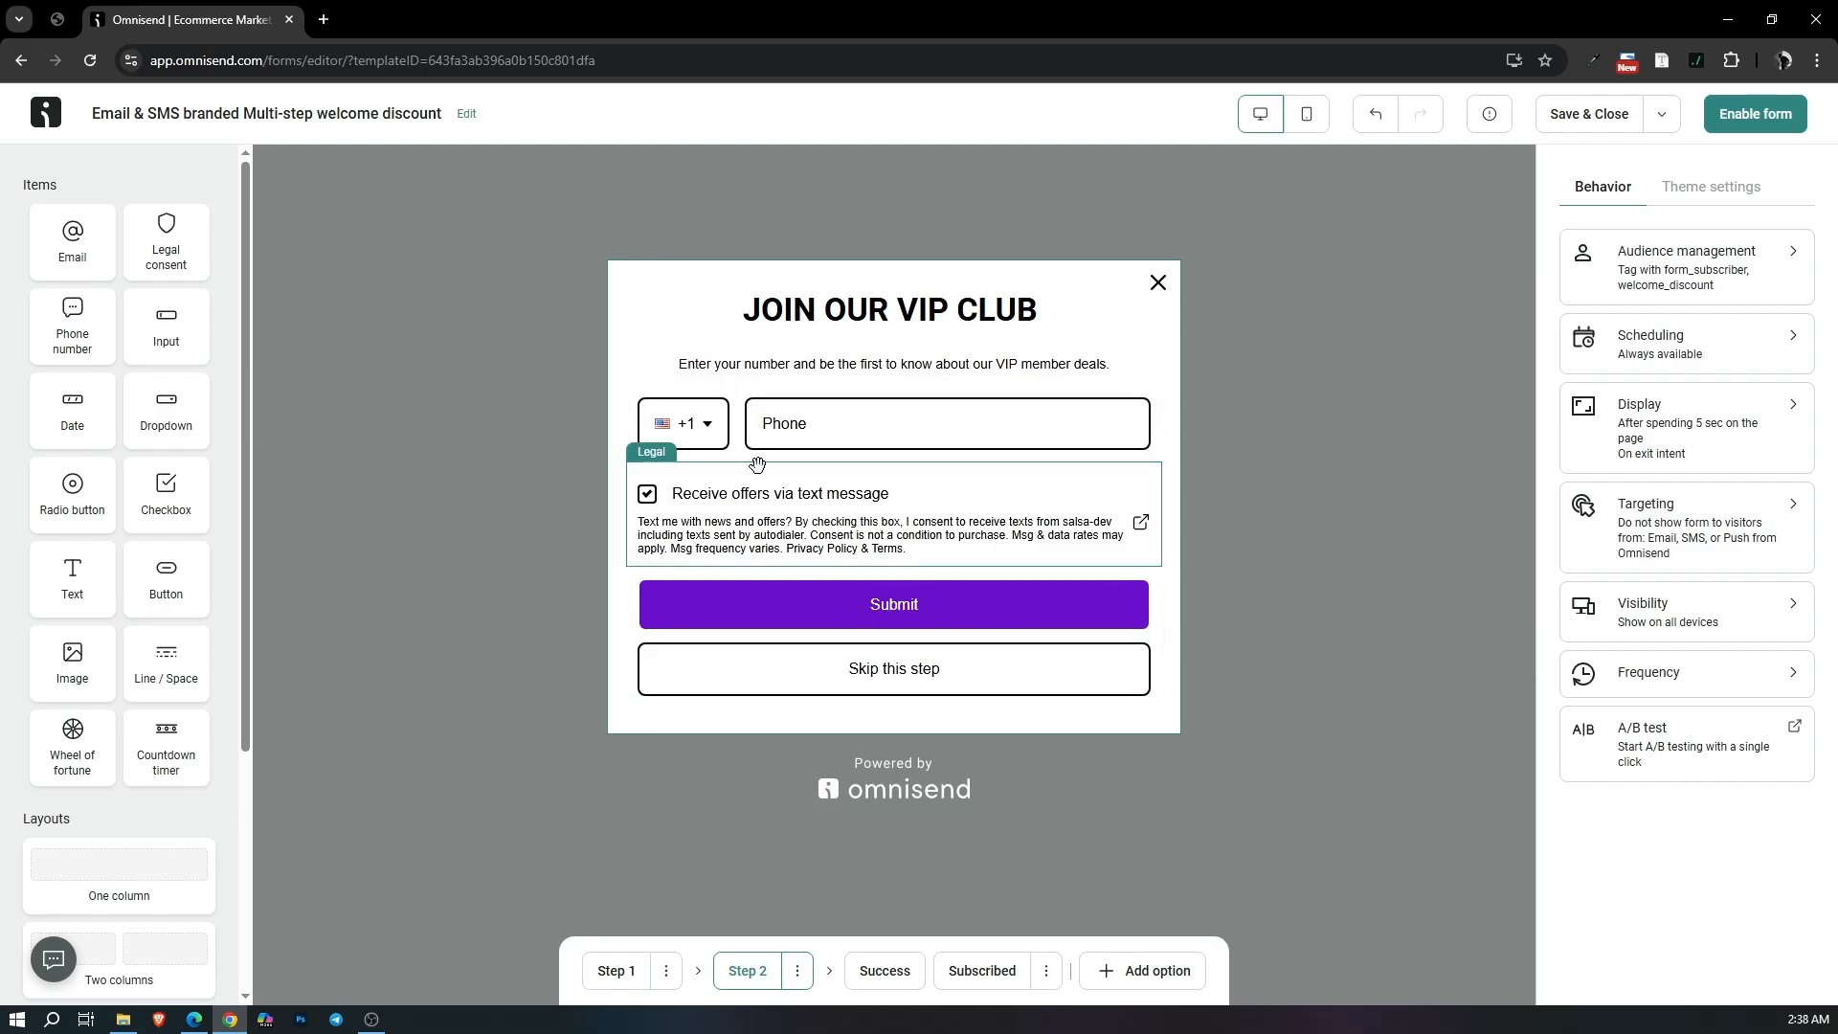
click(664, 383)
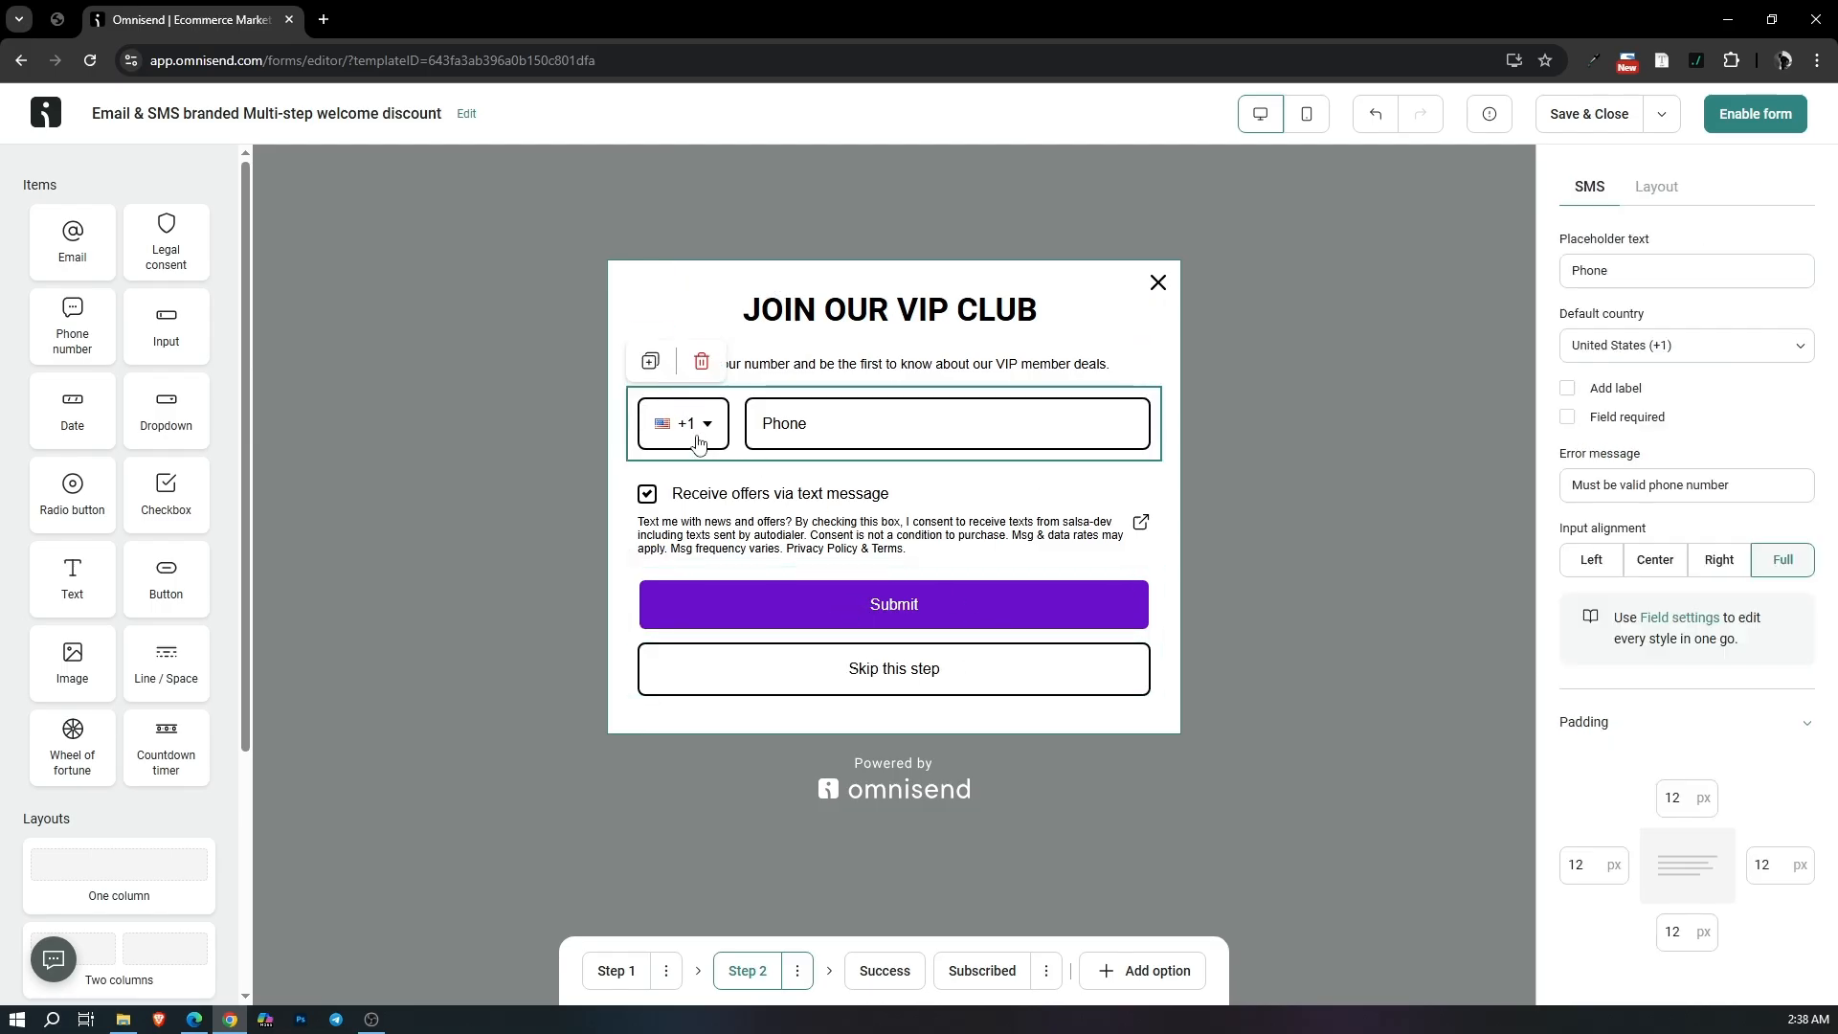
click(1625, 351)
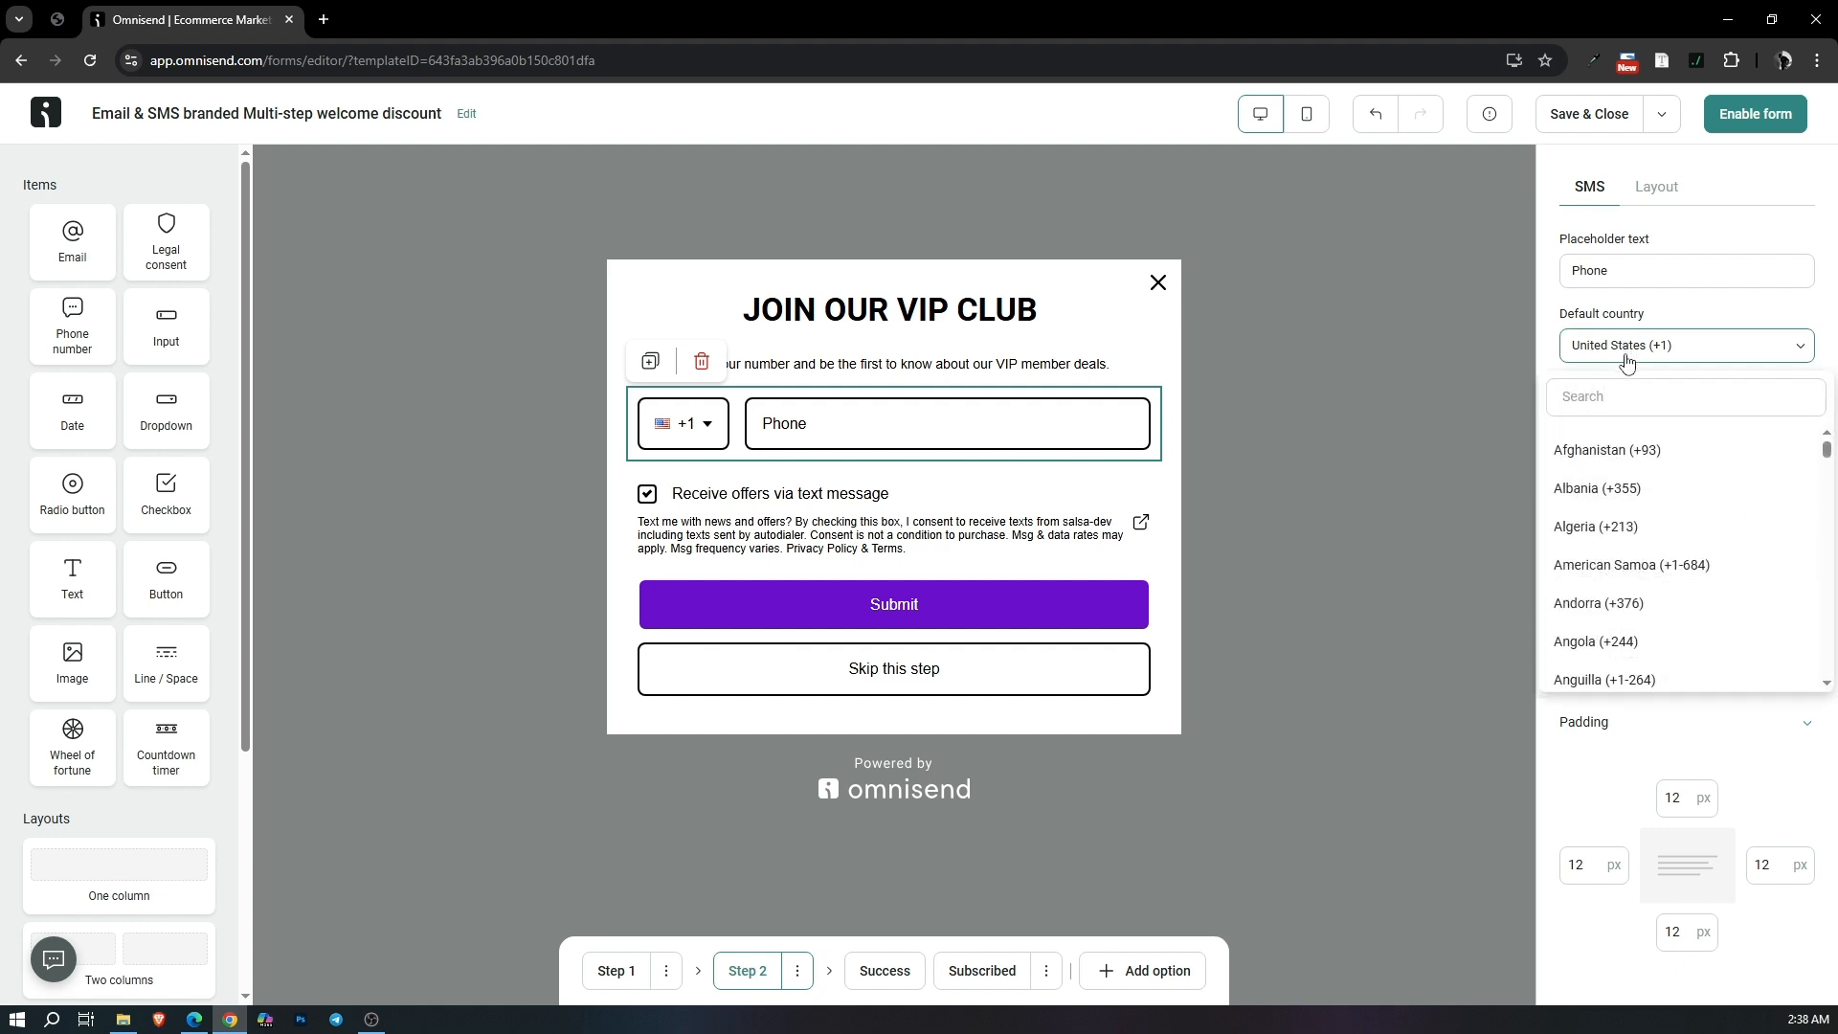
click(1579, 404)
text(nigeri)
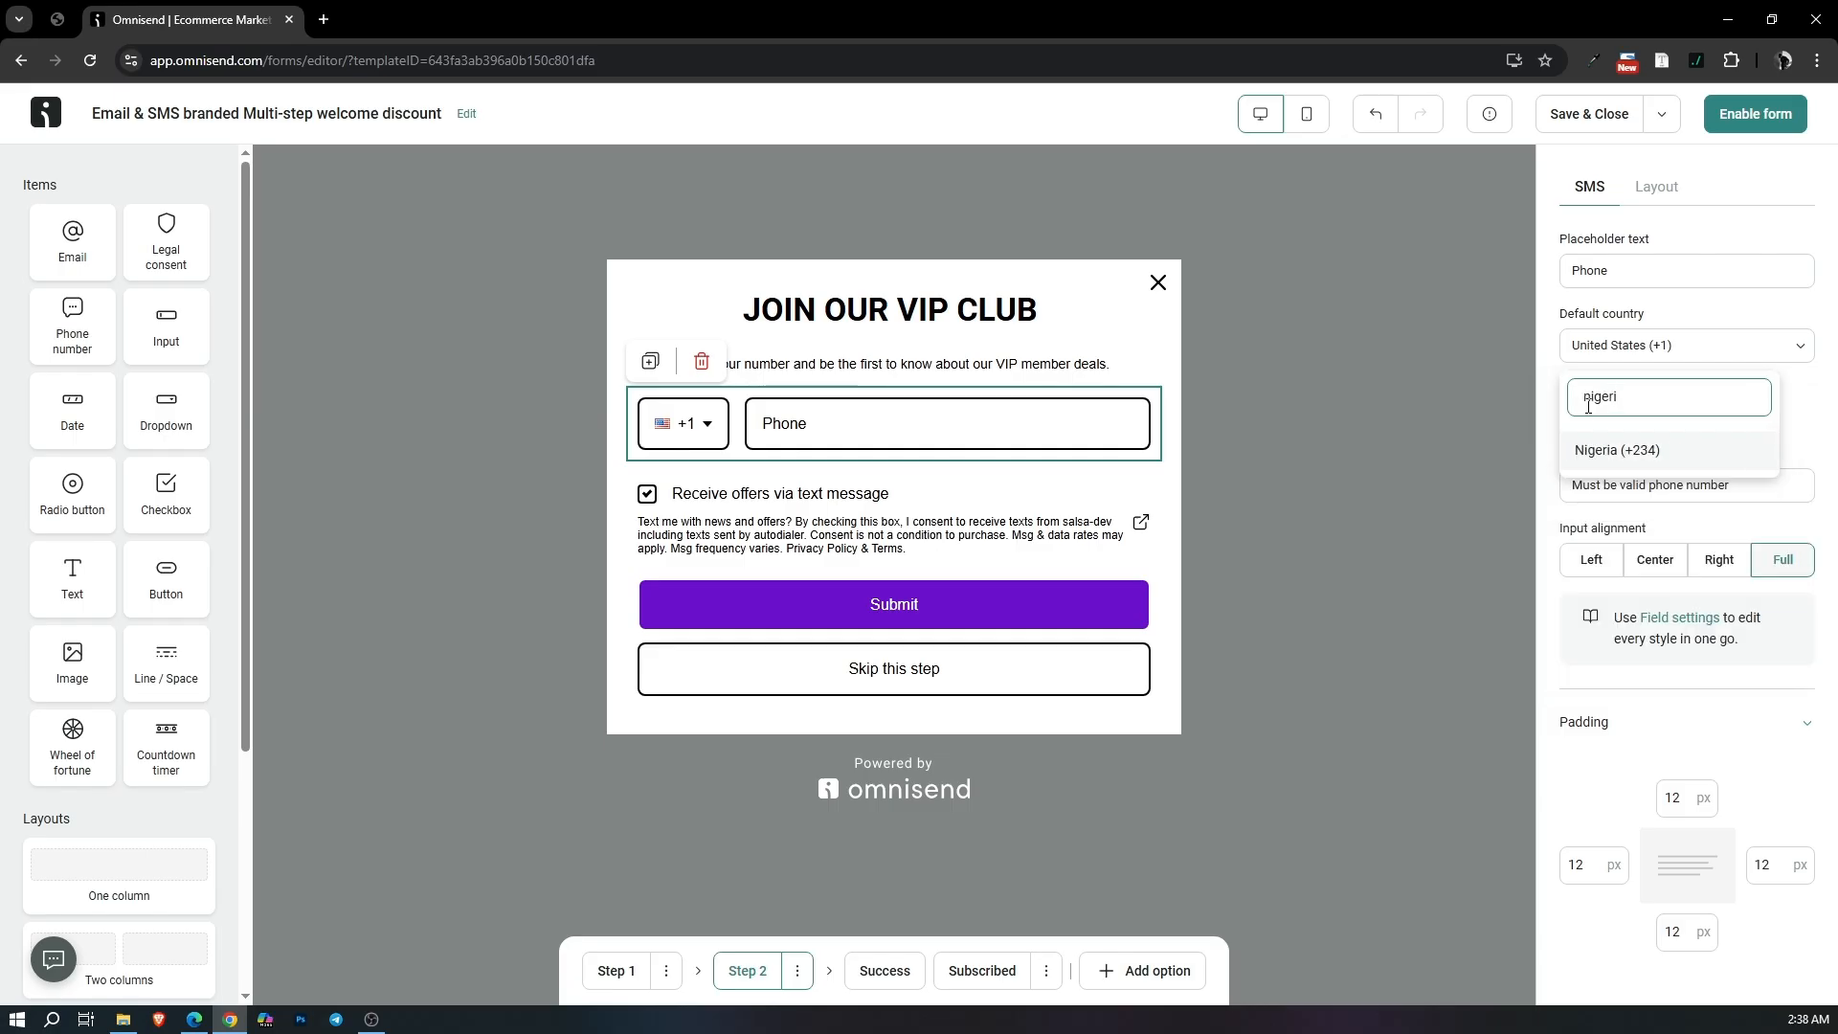
click(1654, 450)
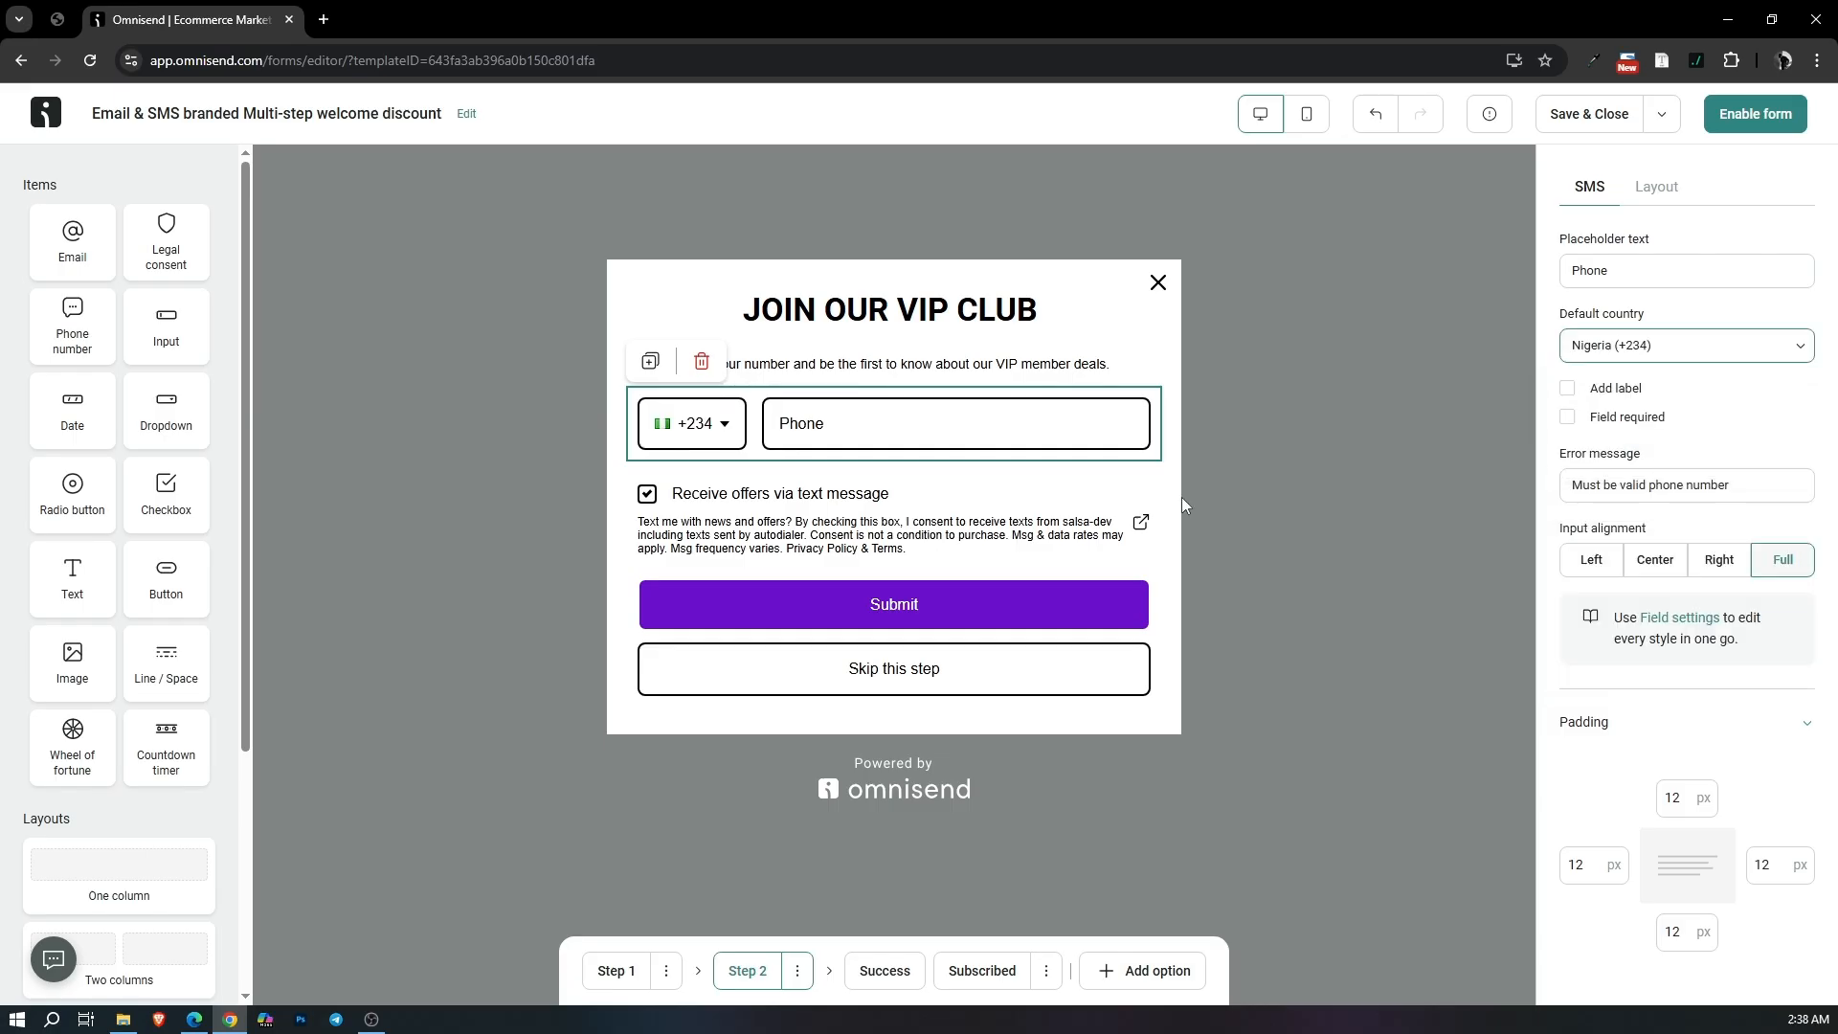
click(1578, 392)
click(1578, 393)
Add a discount block with the code WELCOME10 to the form's Success step, and delete the block again.
click(881, 970)
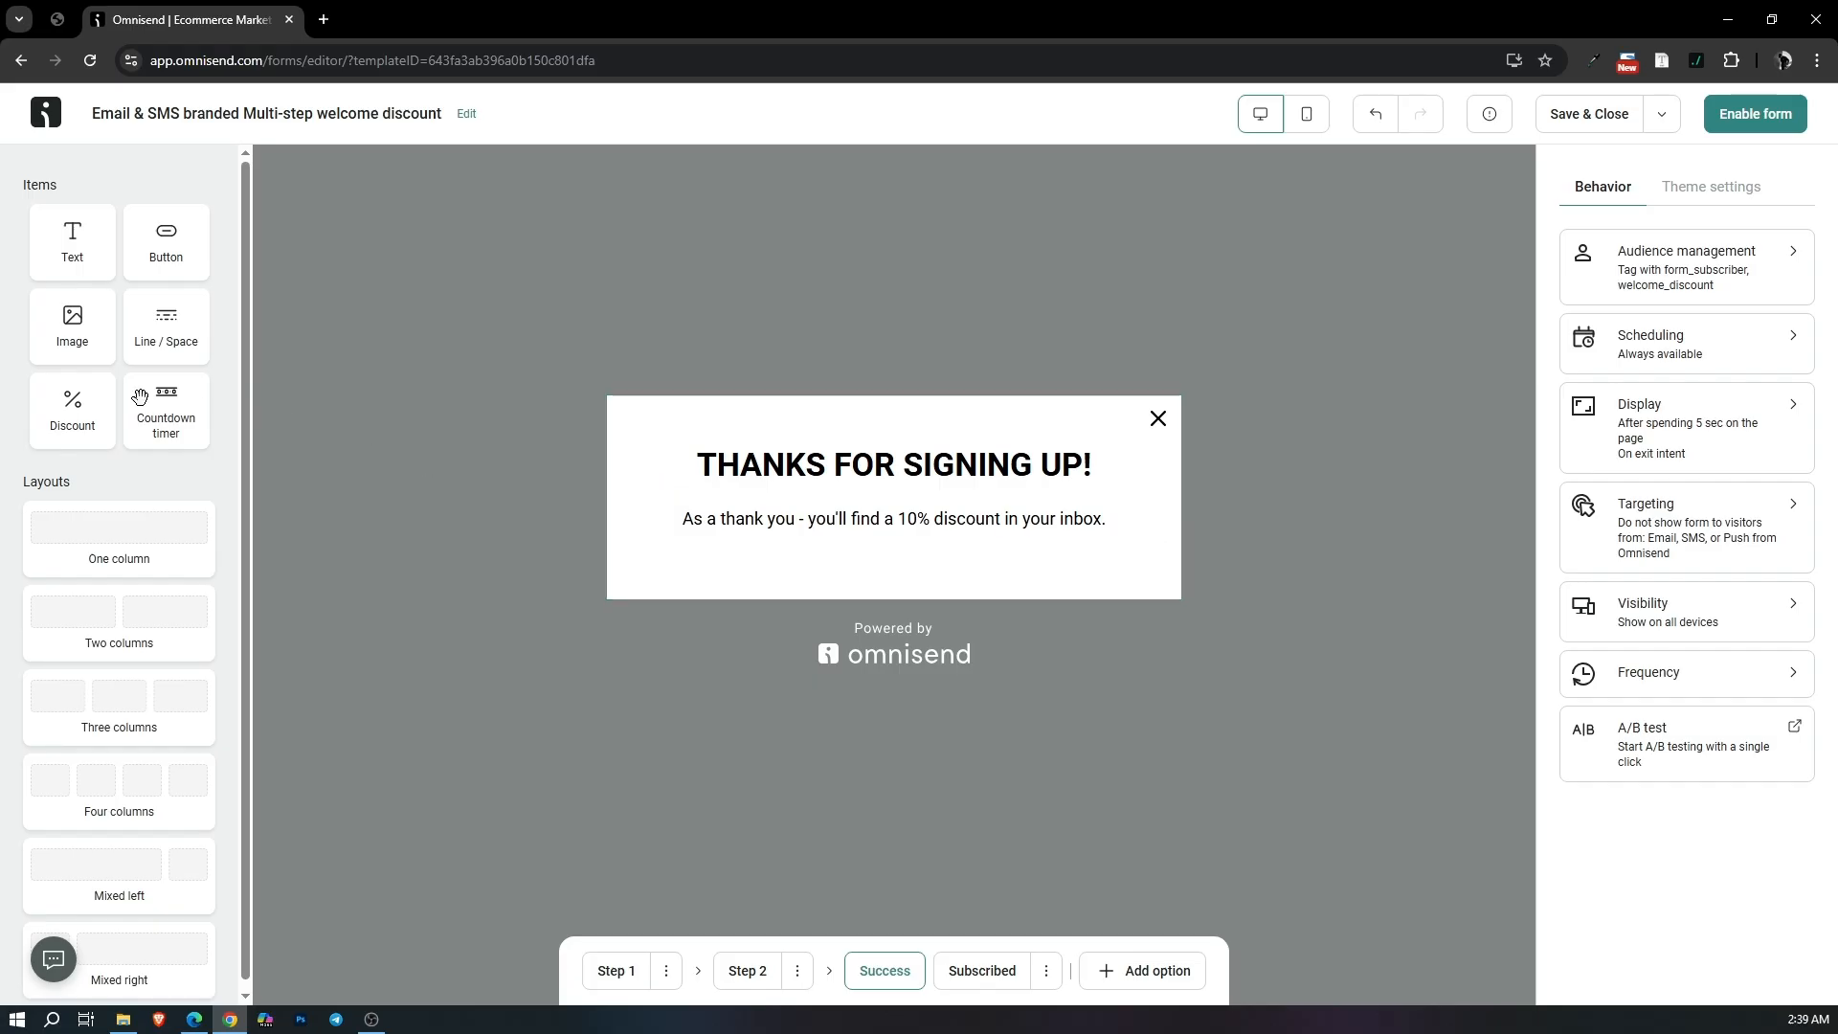
drag(77, 415, 850, 546)
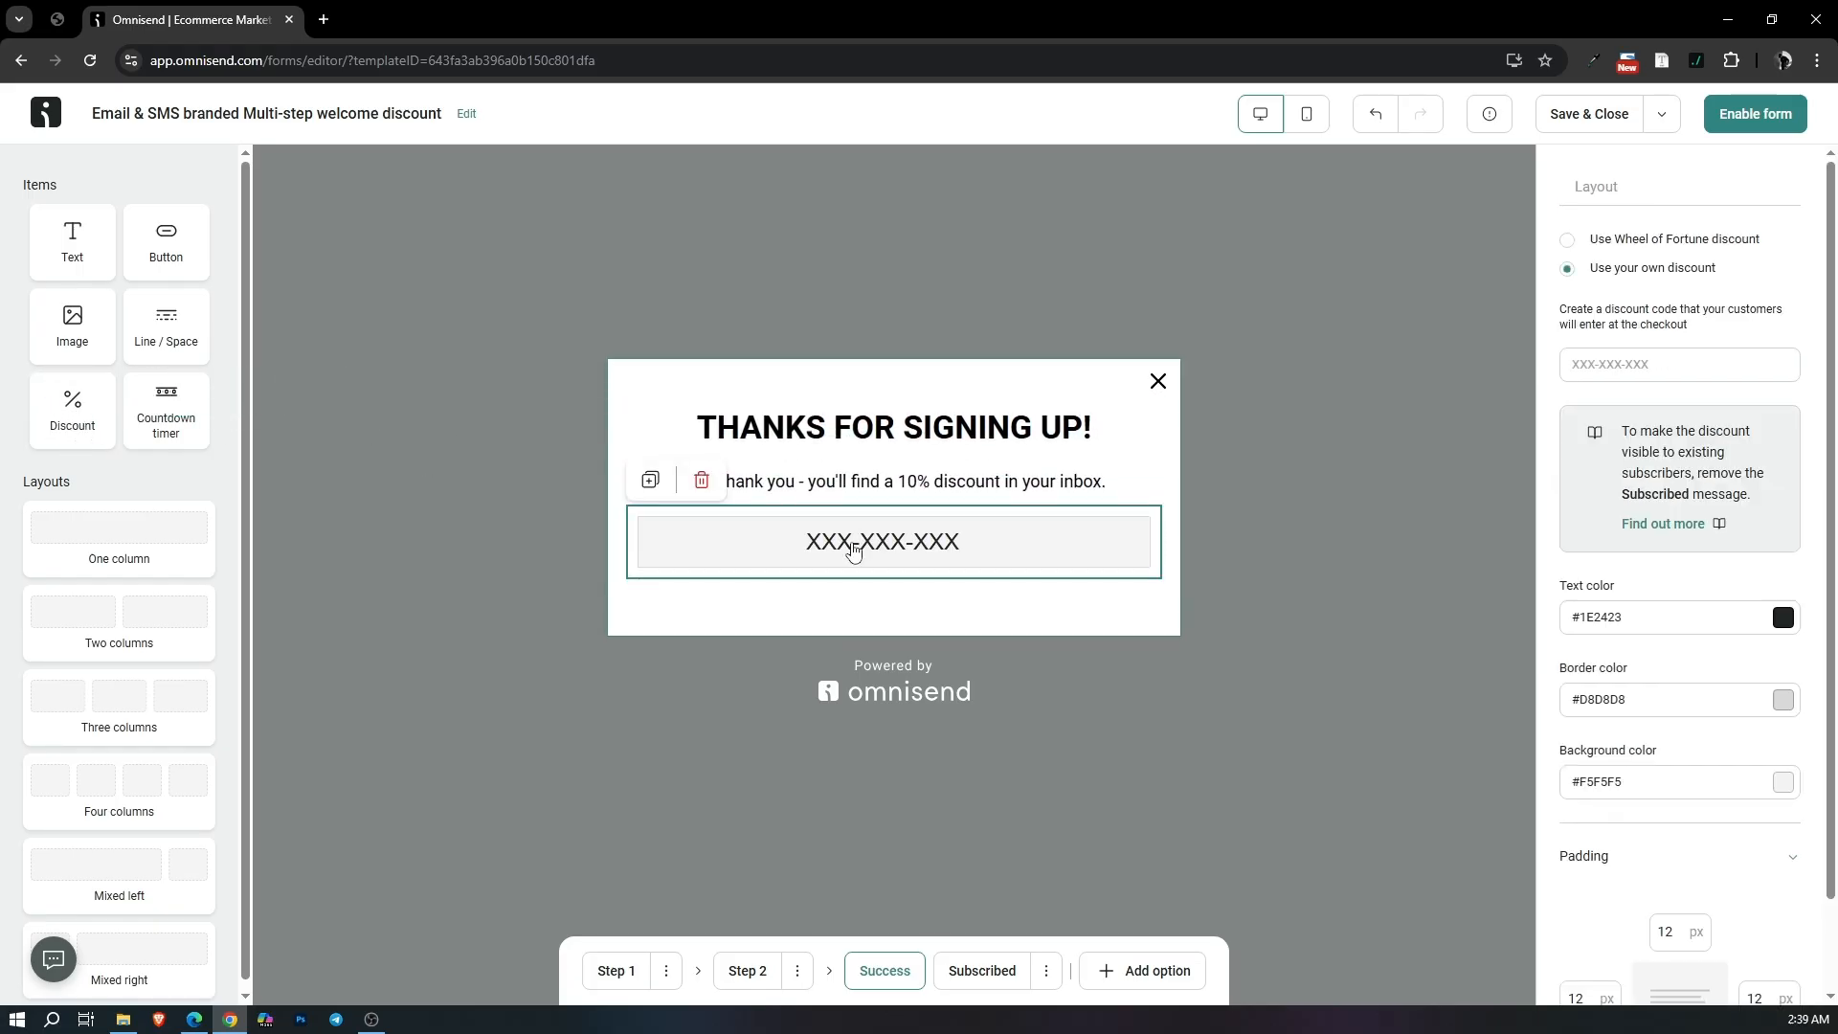
click(1594, 370)
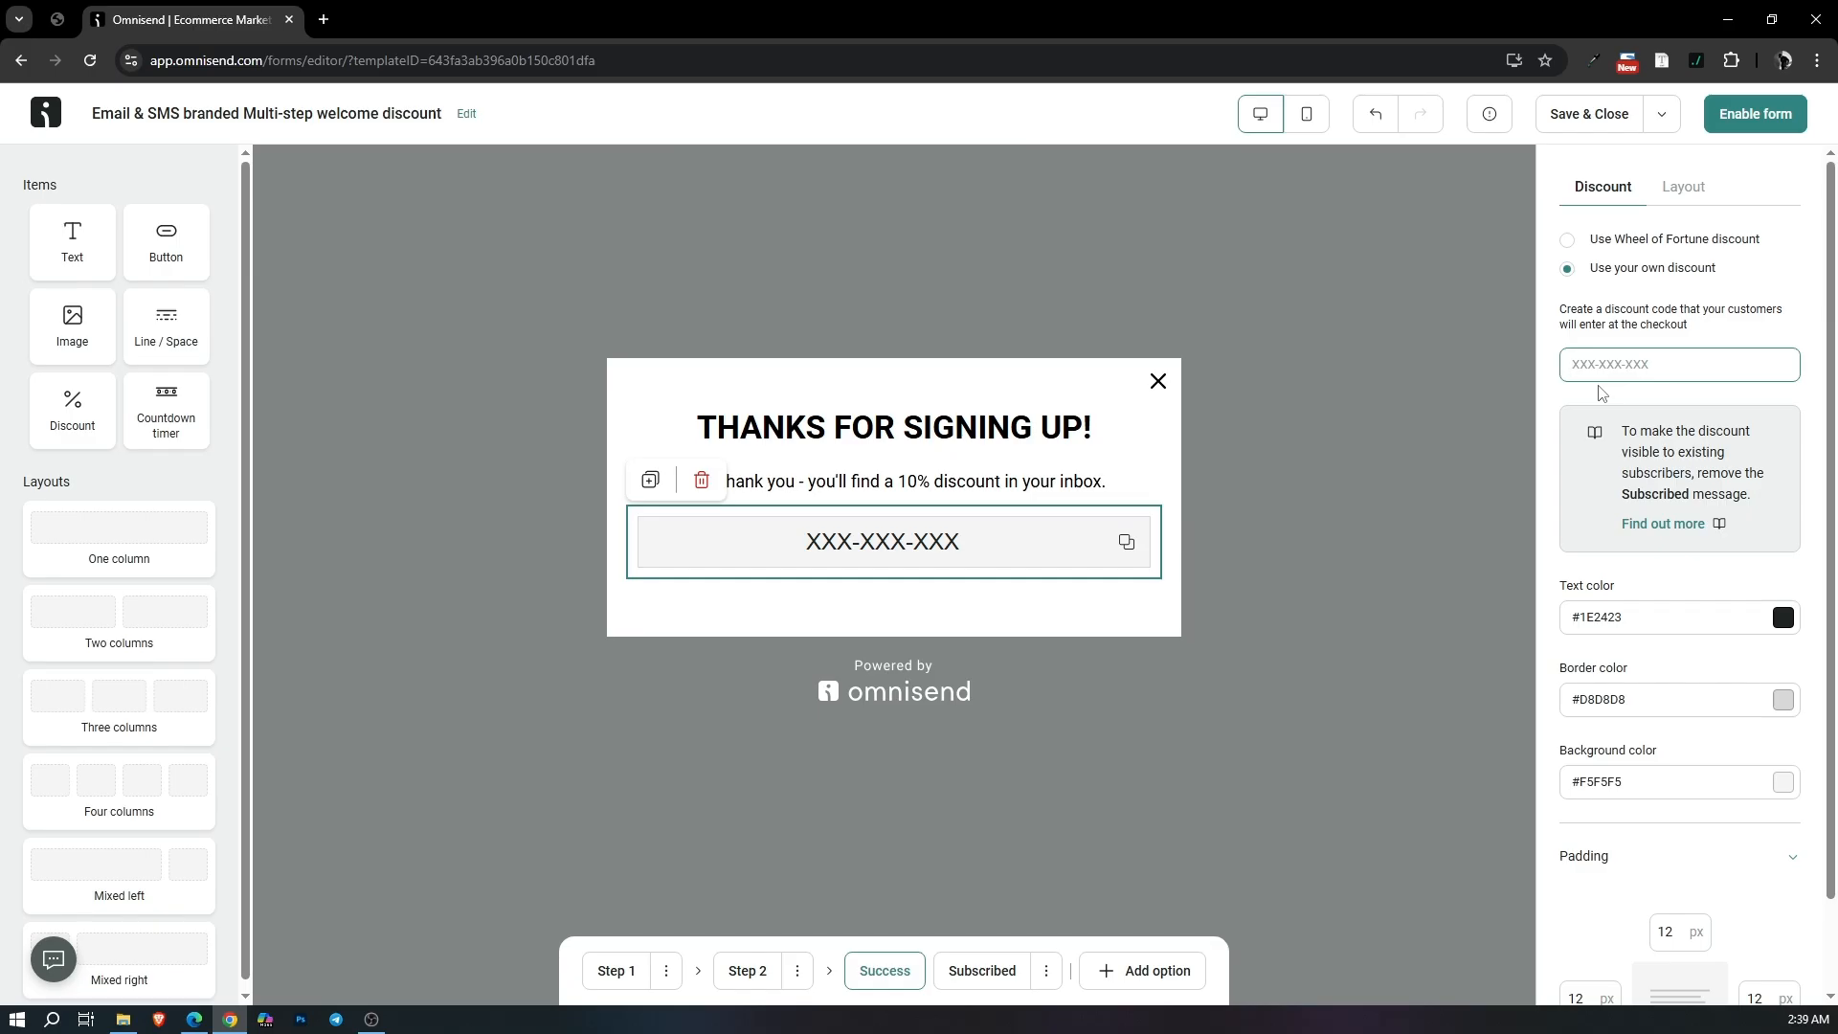
text(WECL)
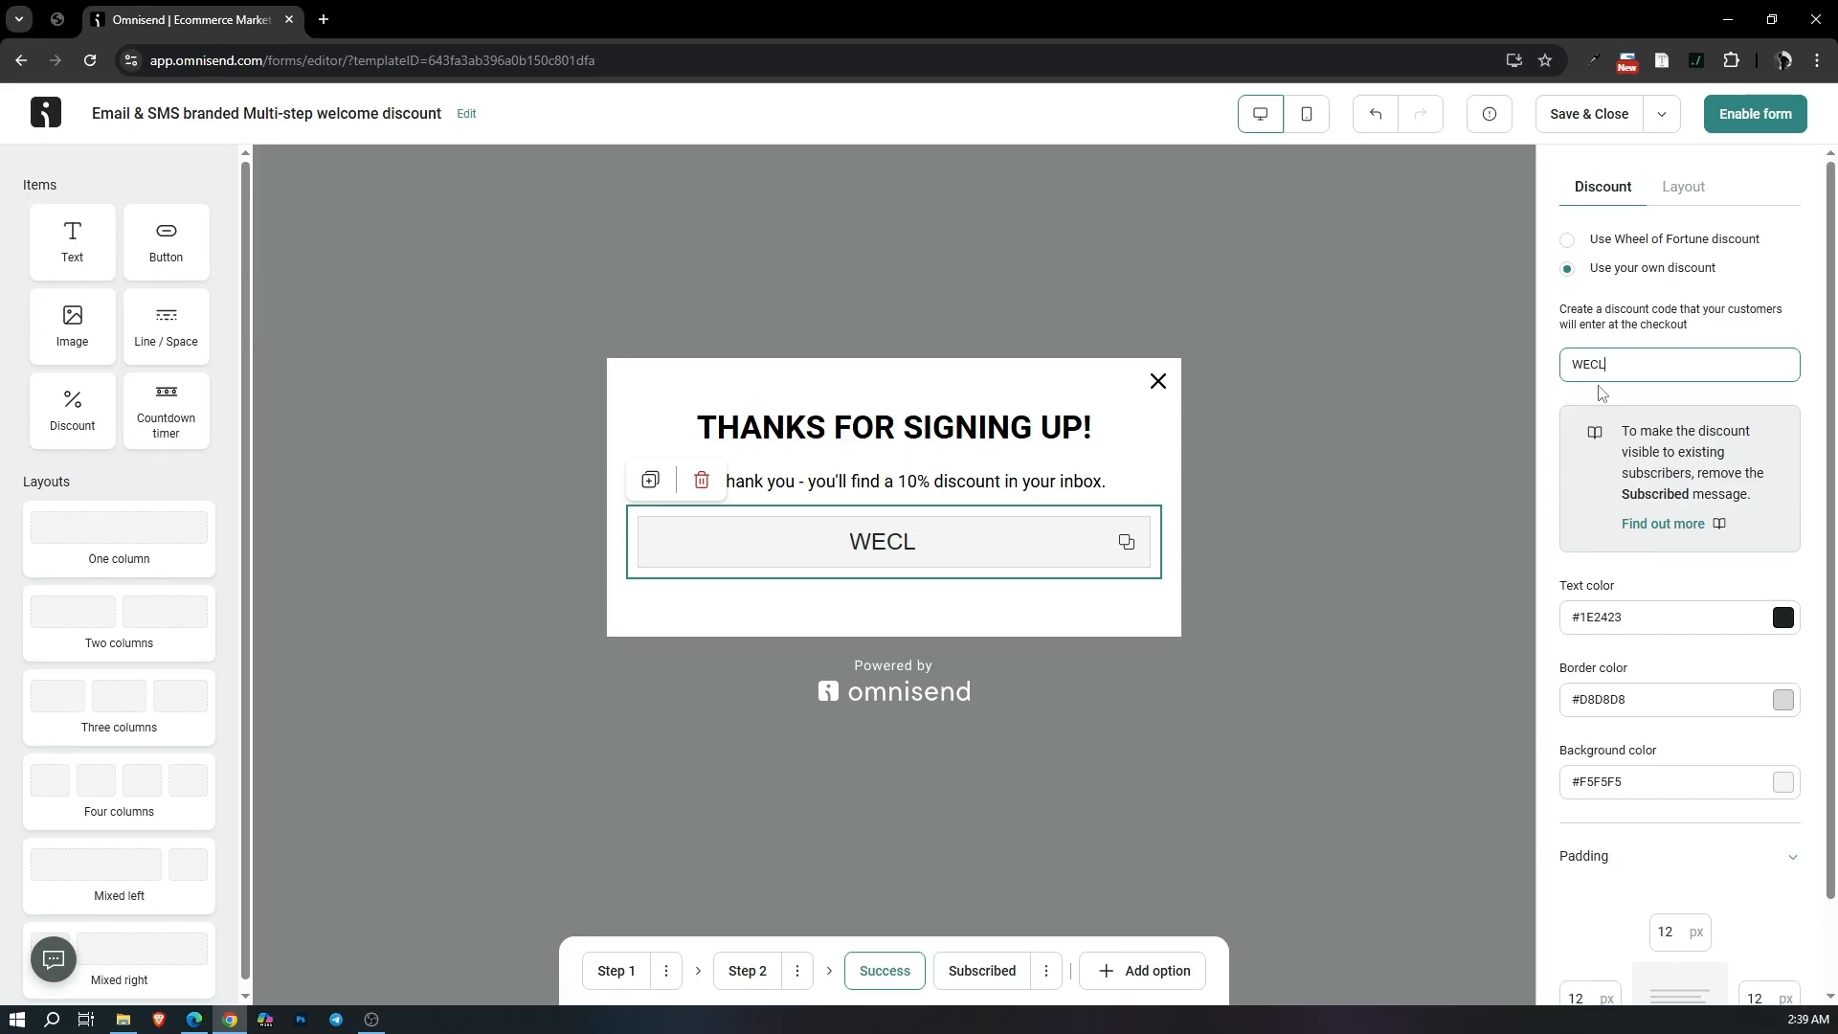
key(BackSpace)
key(BackSpace)
text(LCOME10)
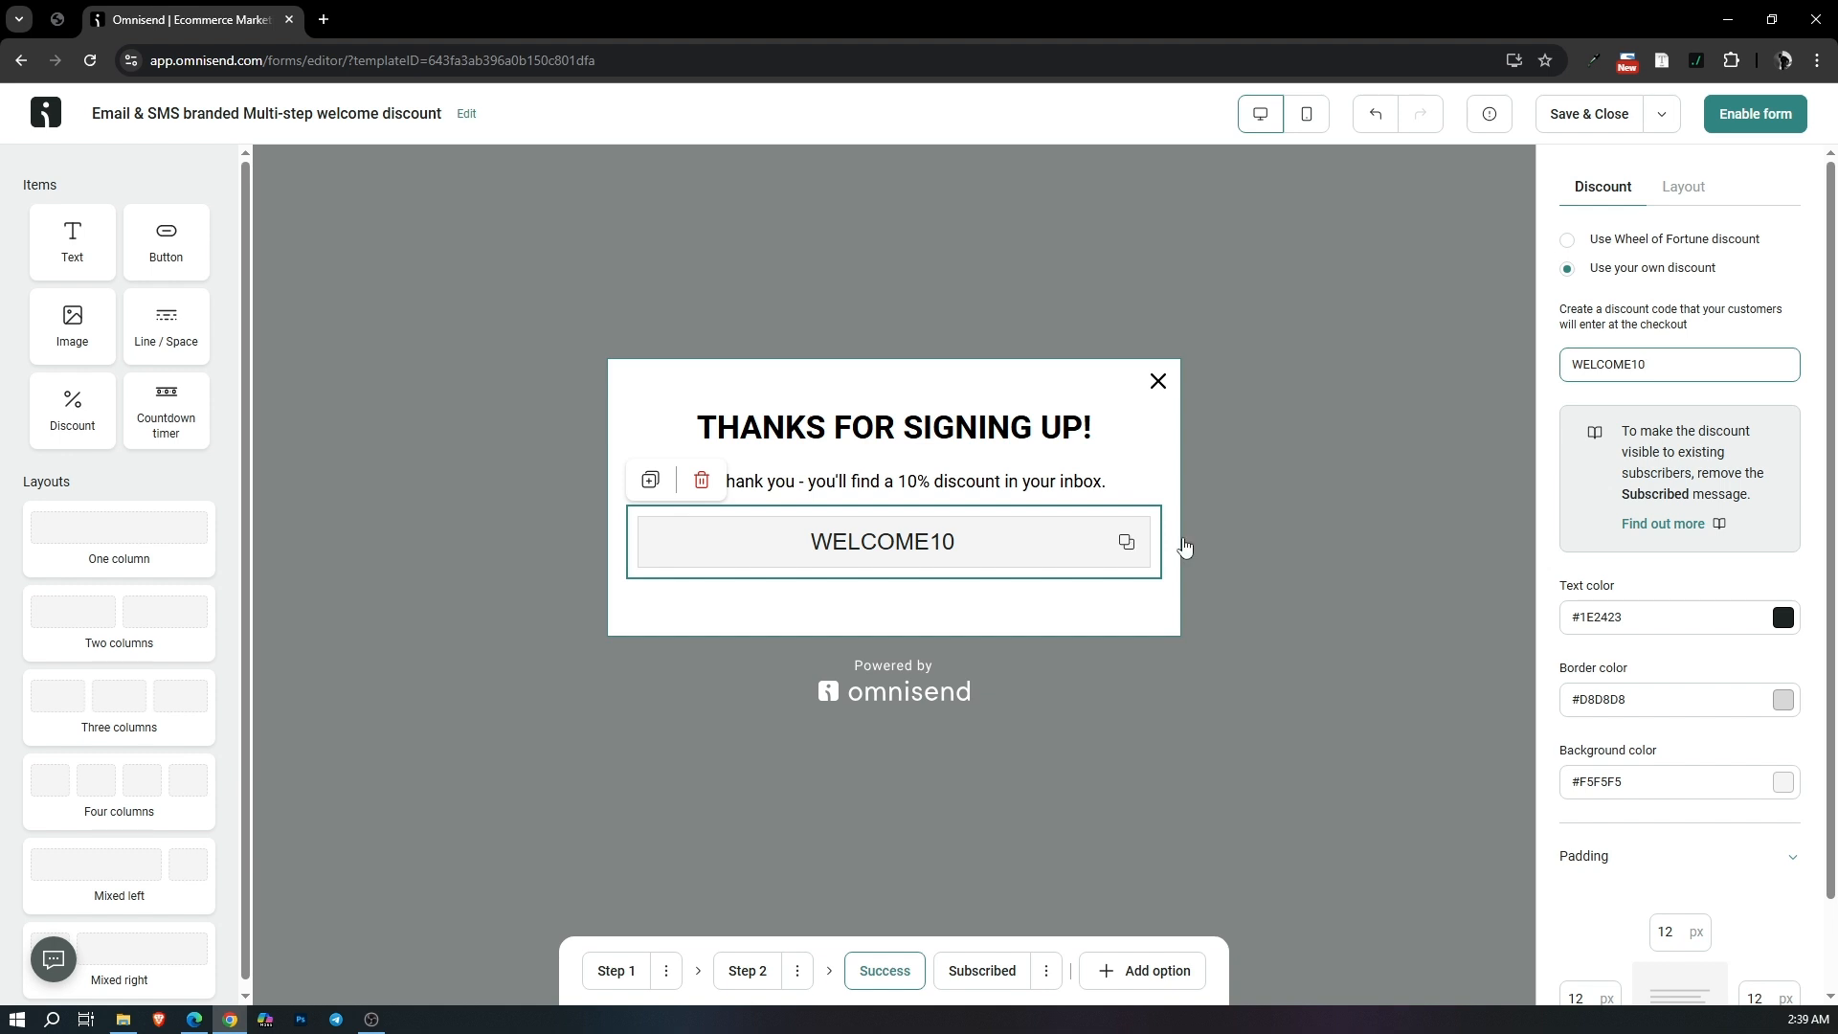
click(703, 486)
Review the message that the form's Subscribed step shows to existing subscribers.
click(986, 972)
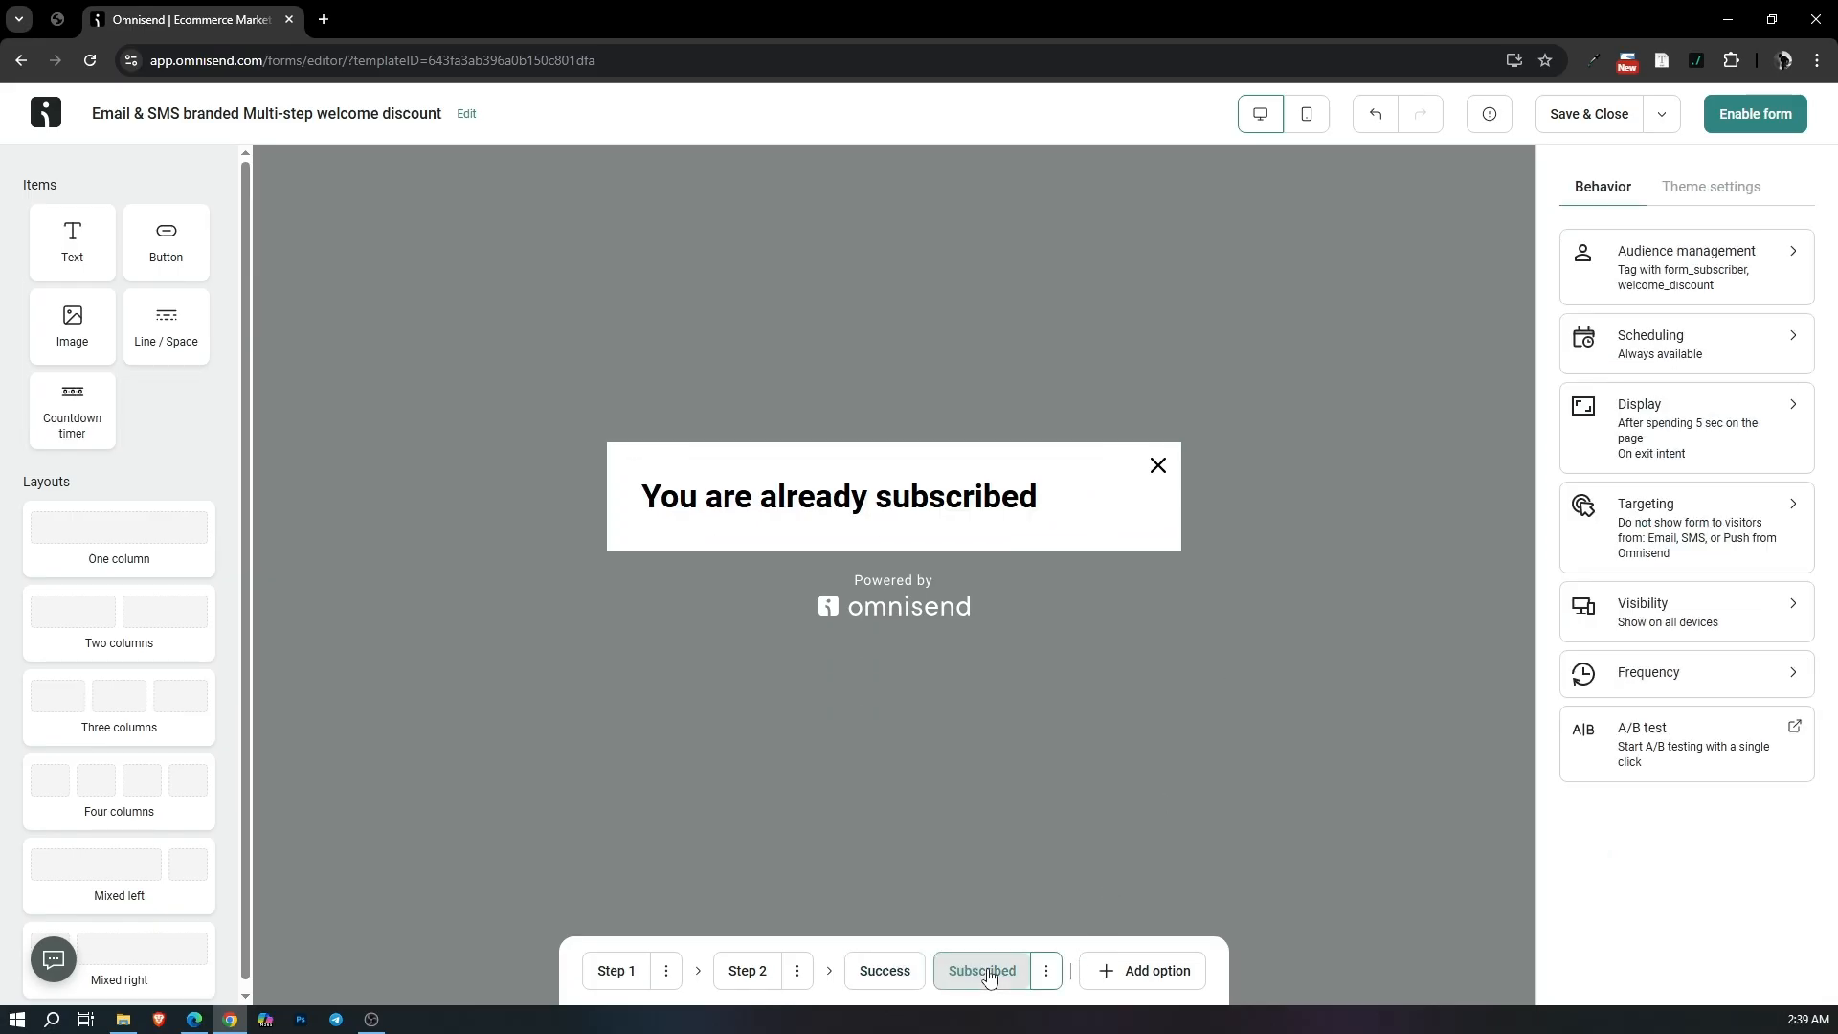
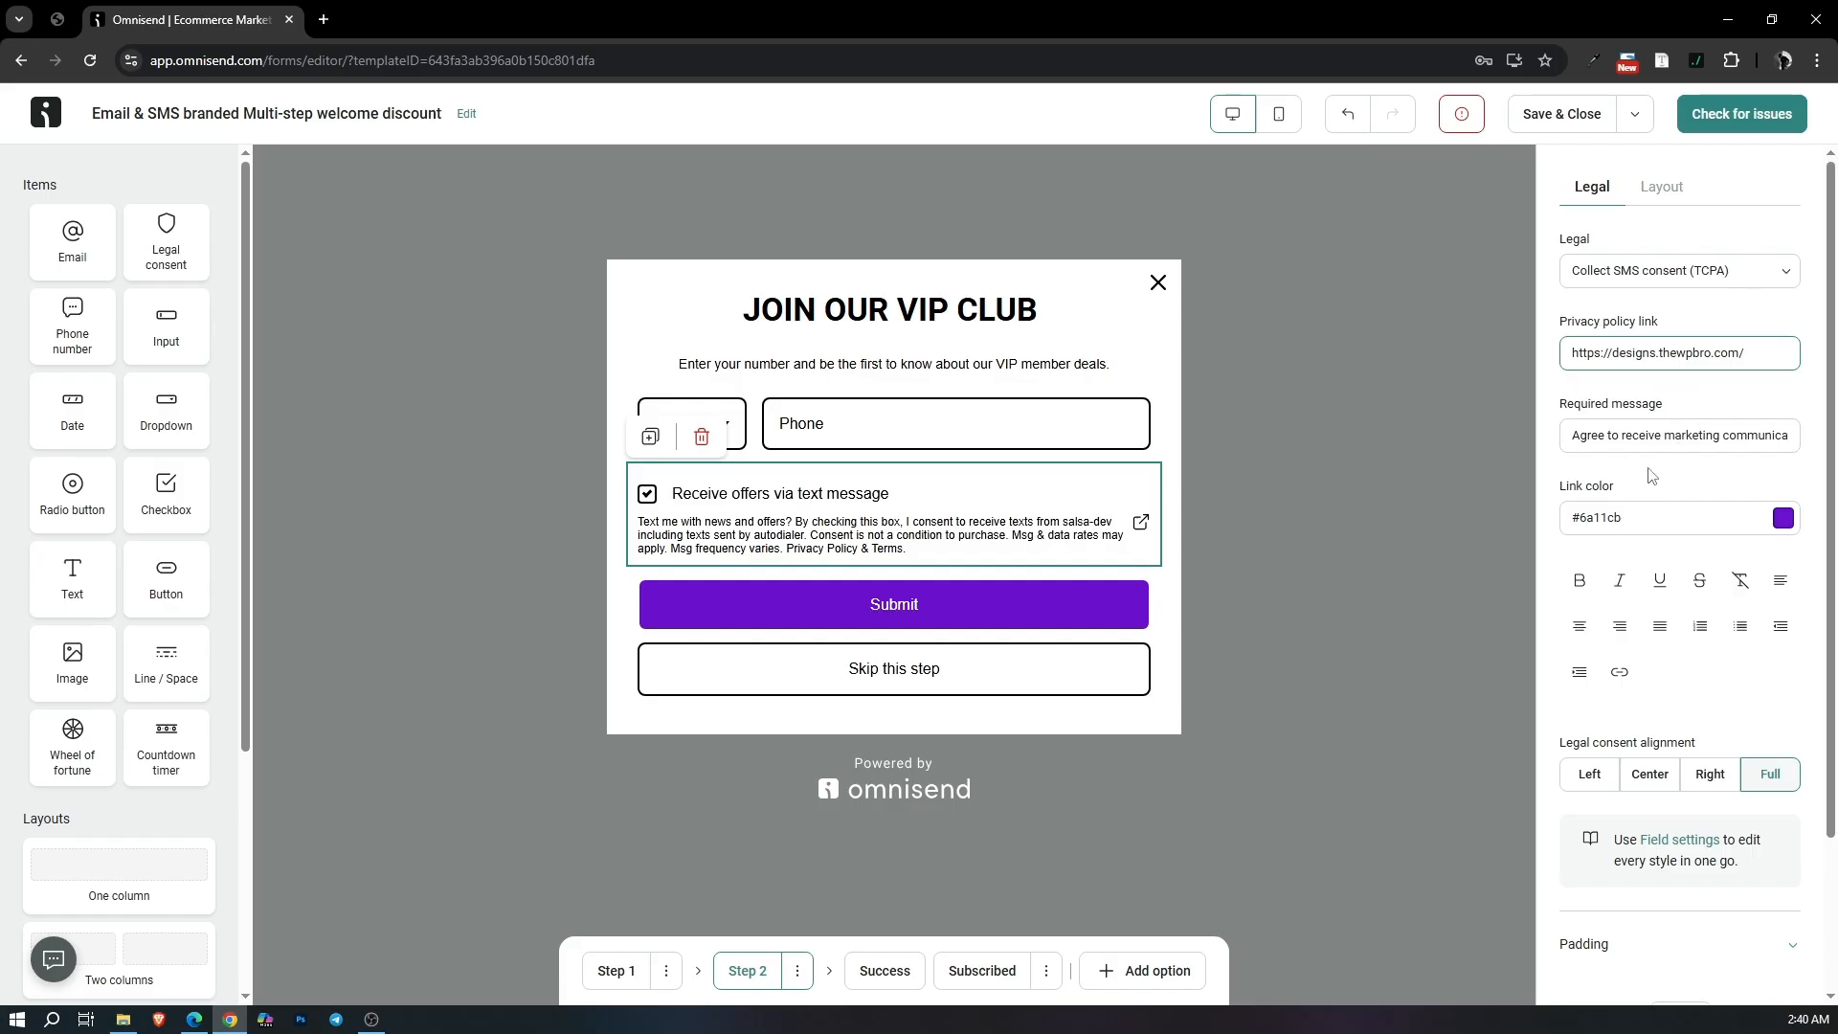
Check the signup form for issues and enable it.
triple_click(1692, 437)
click(1724, 403)
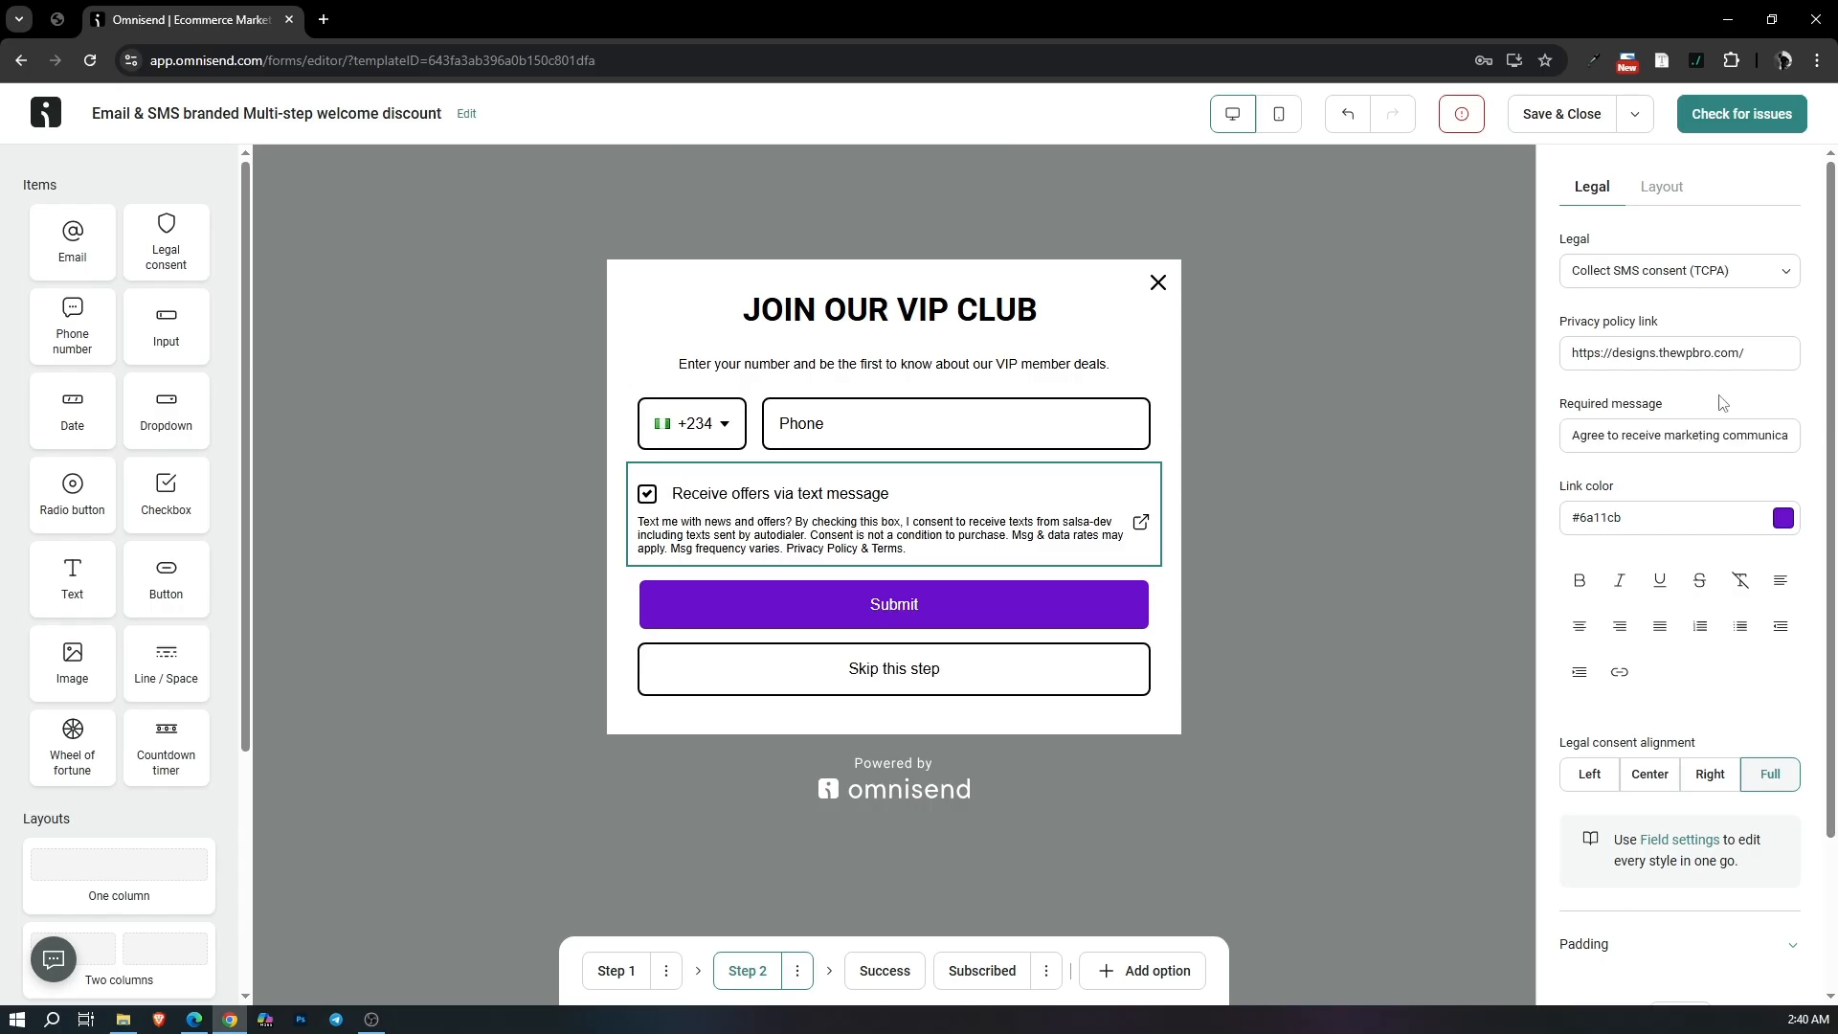
click(1735, 119)
click(1733, 123)
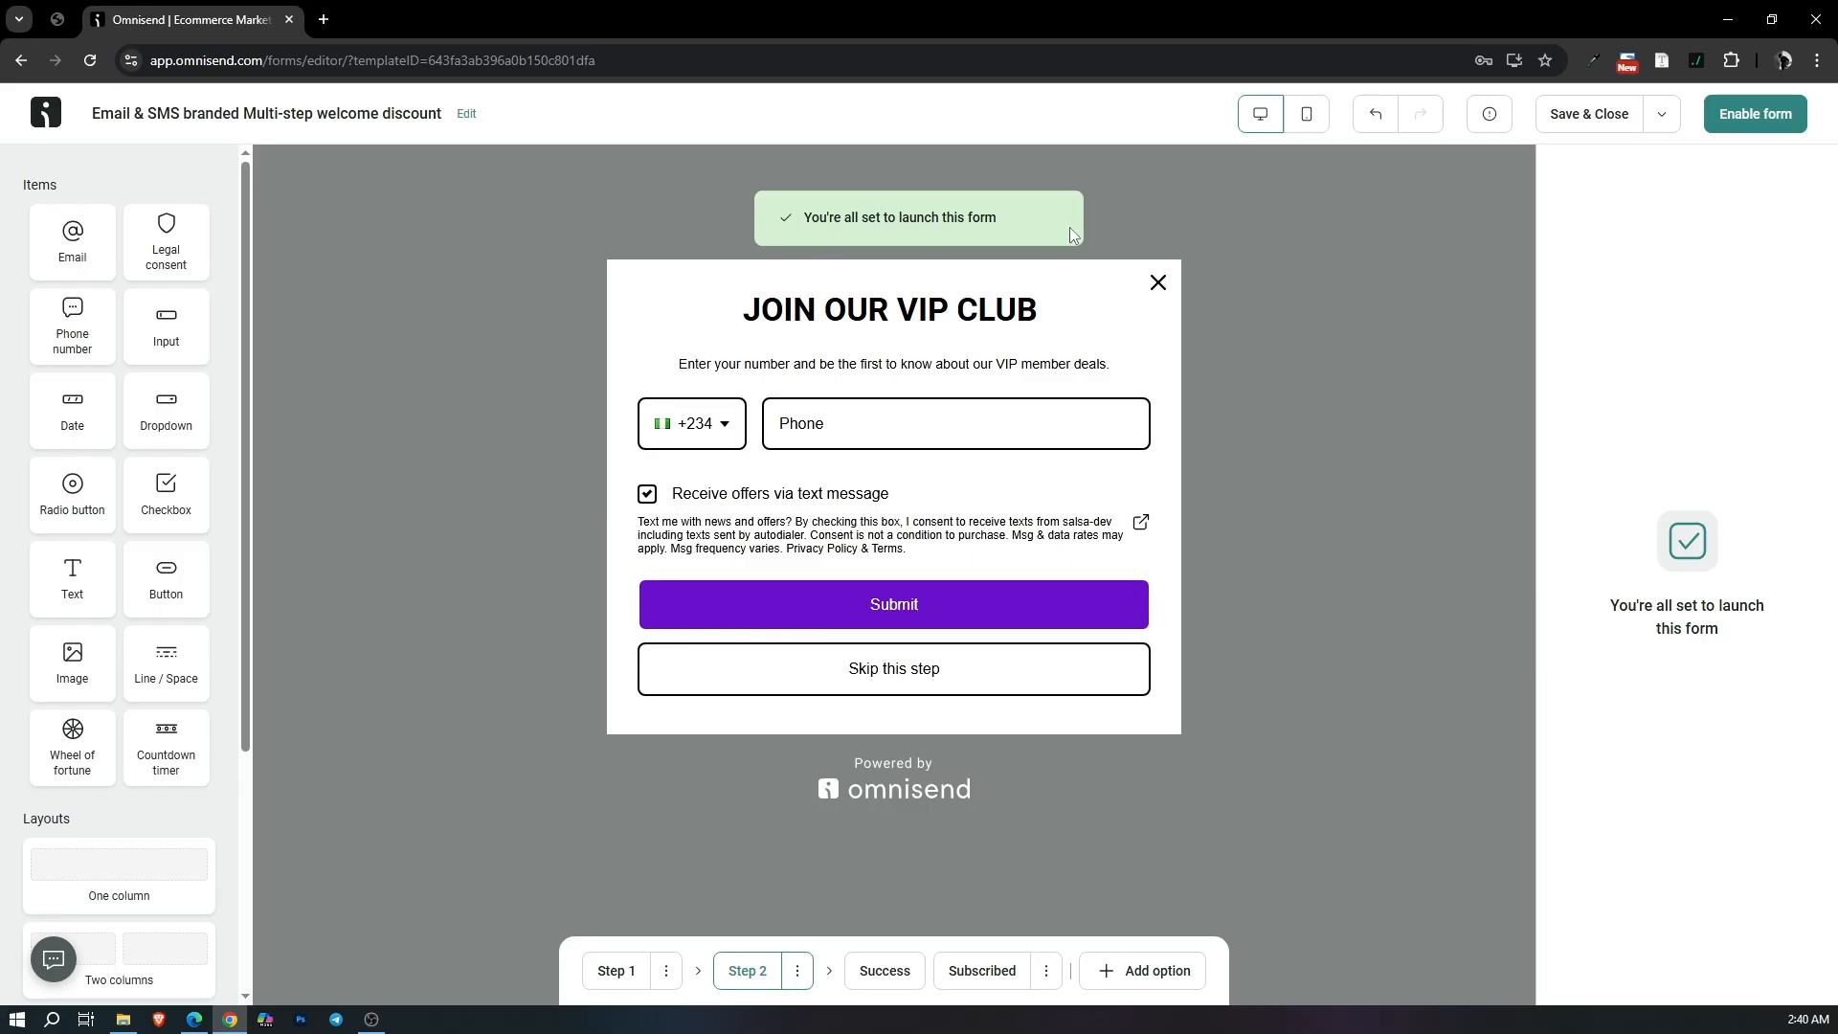
click(1753, 114)
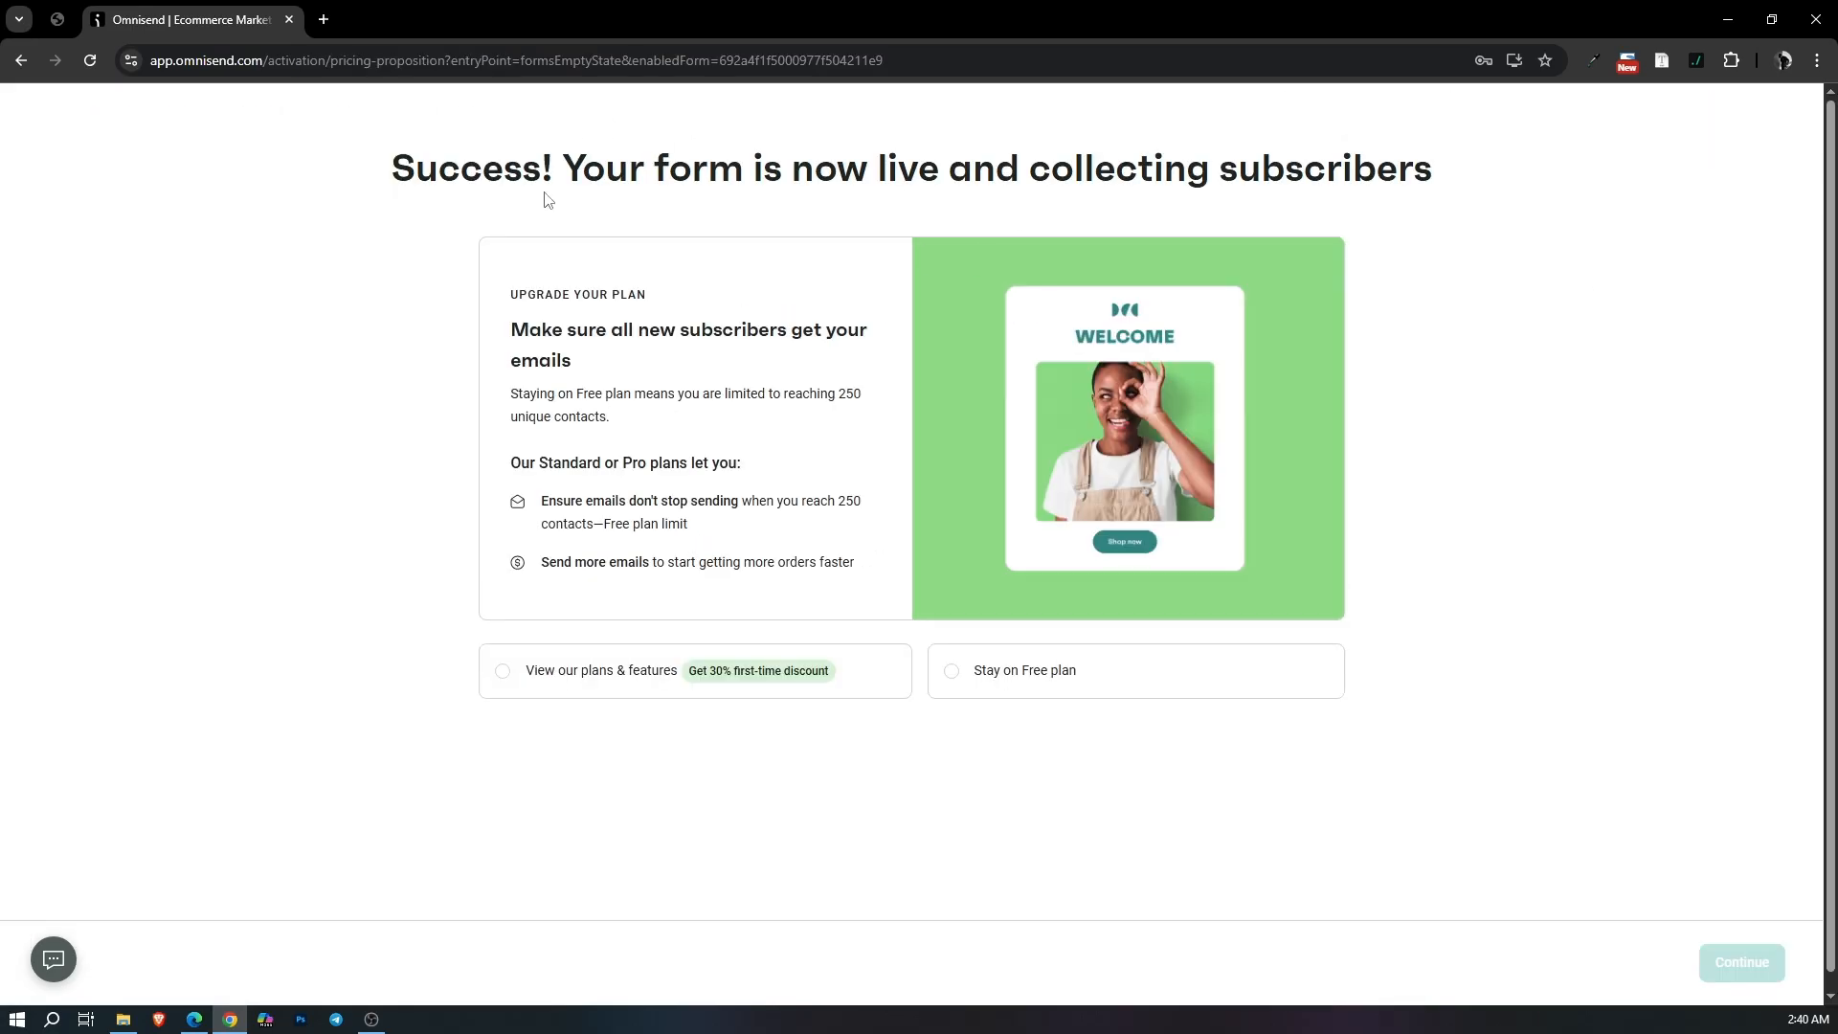
Choose to stay on the Free plan and continue to the forms list.
drag(605, 177, 1292, 180)
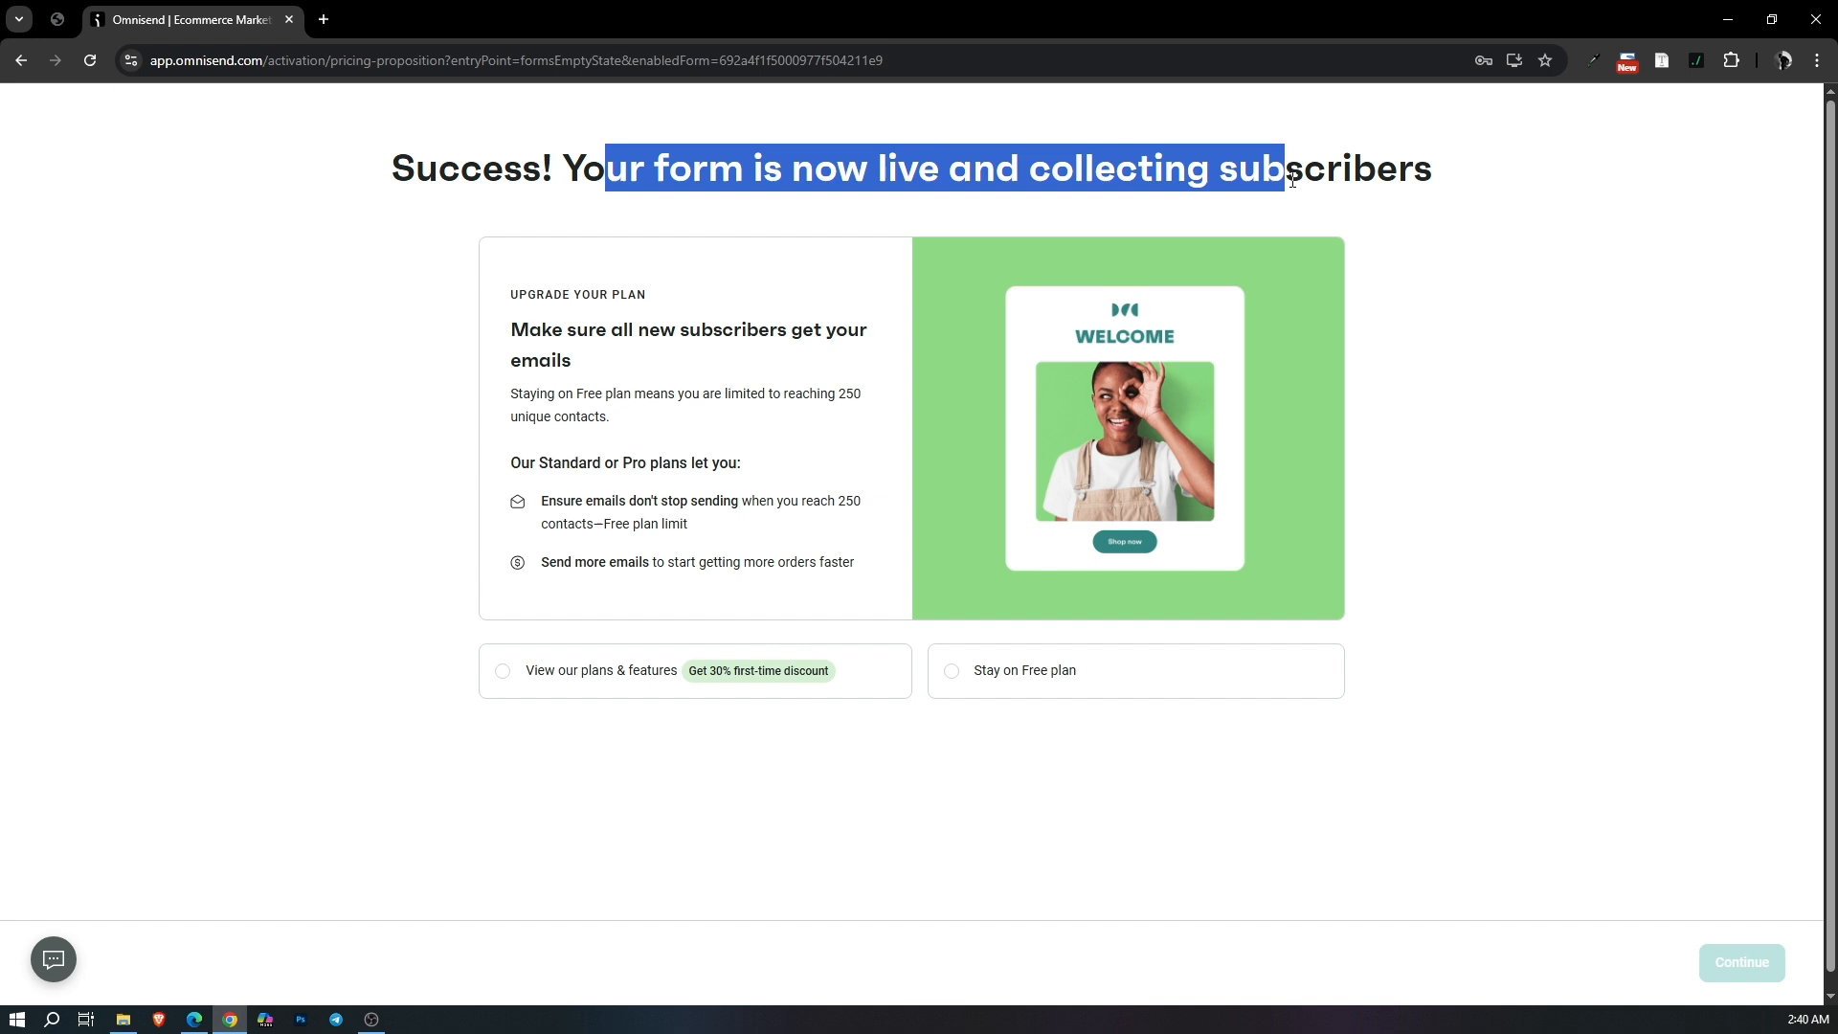
click(1455, 335)
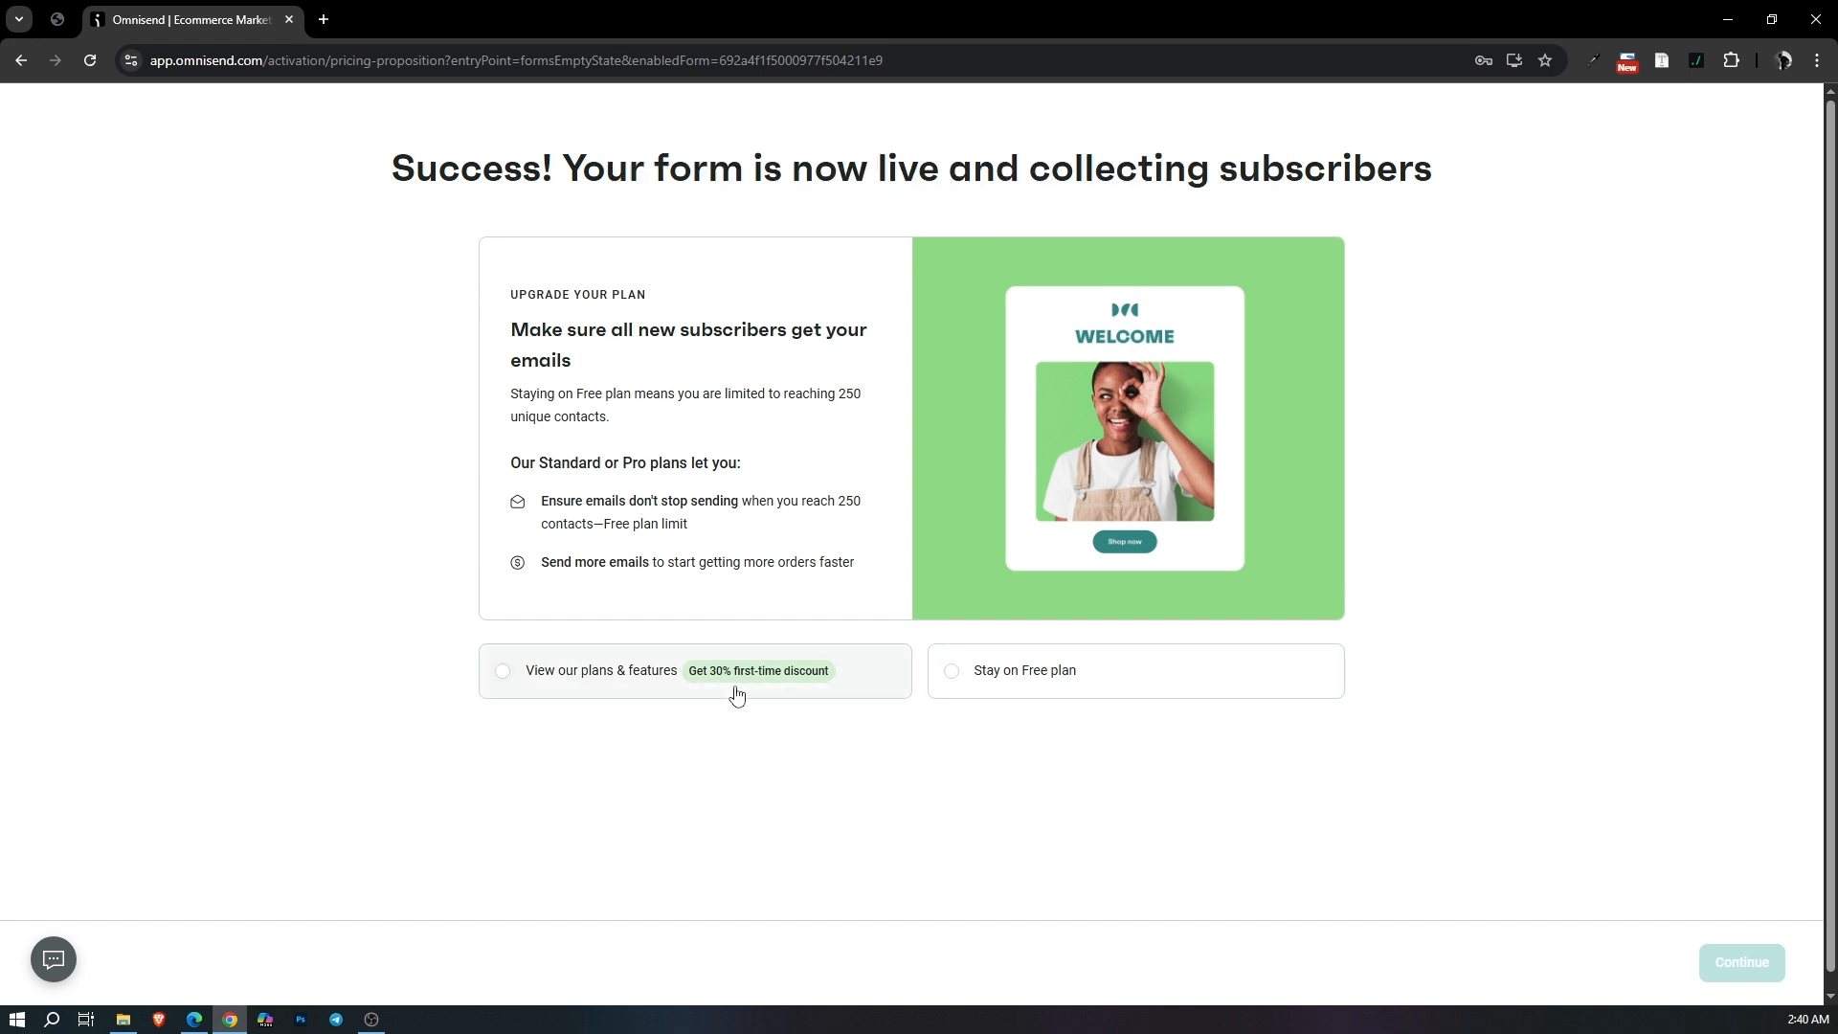
click(1049, 680)
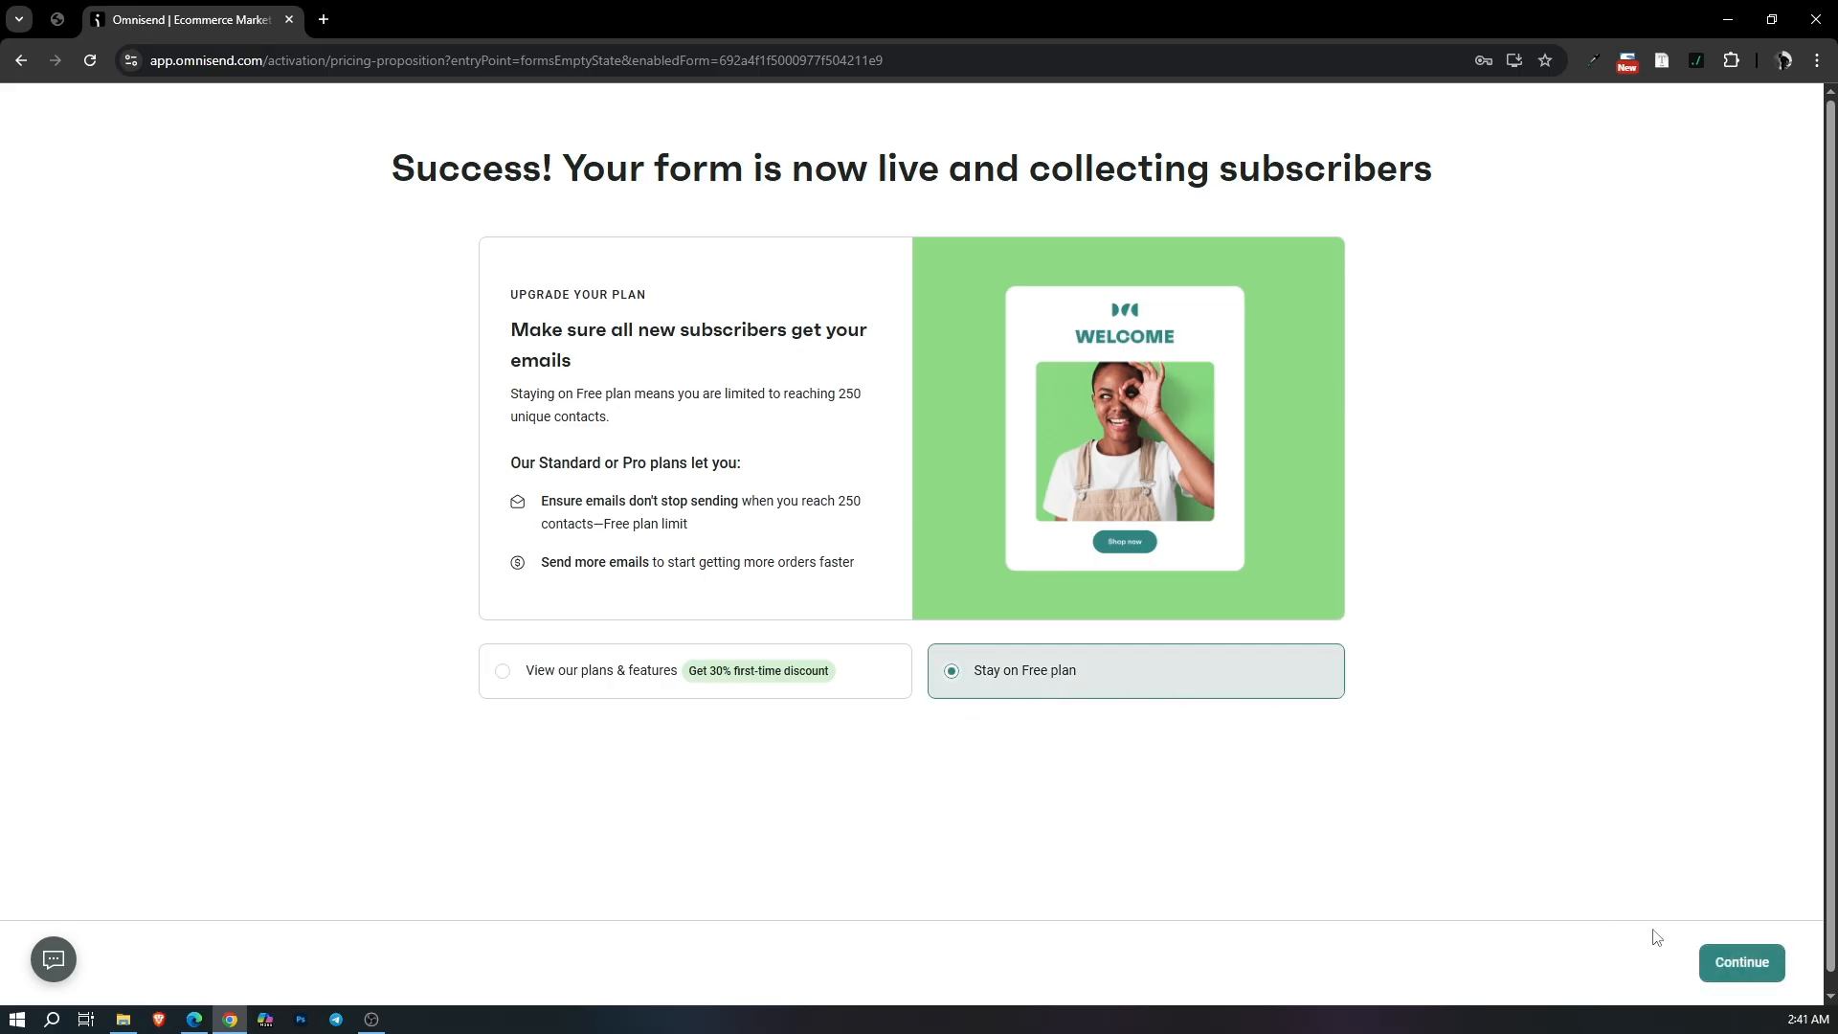
click(1740, 961)
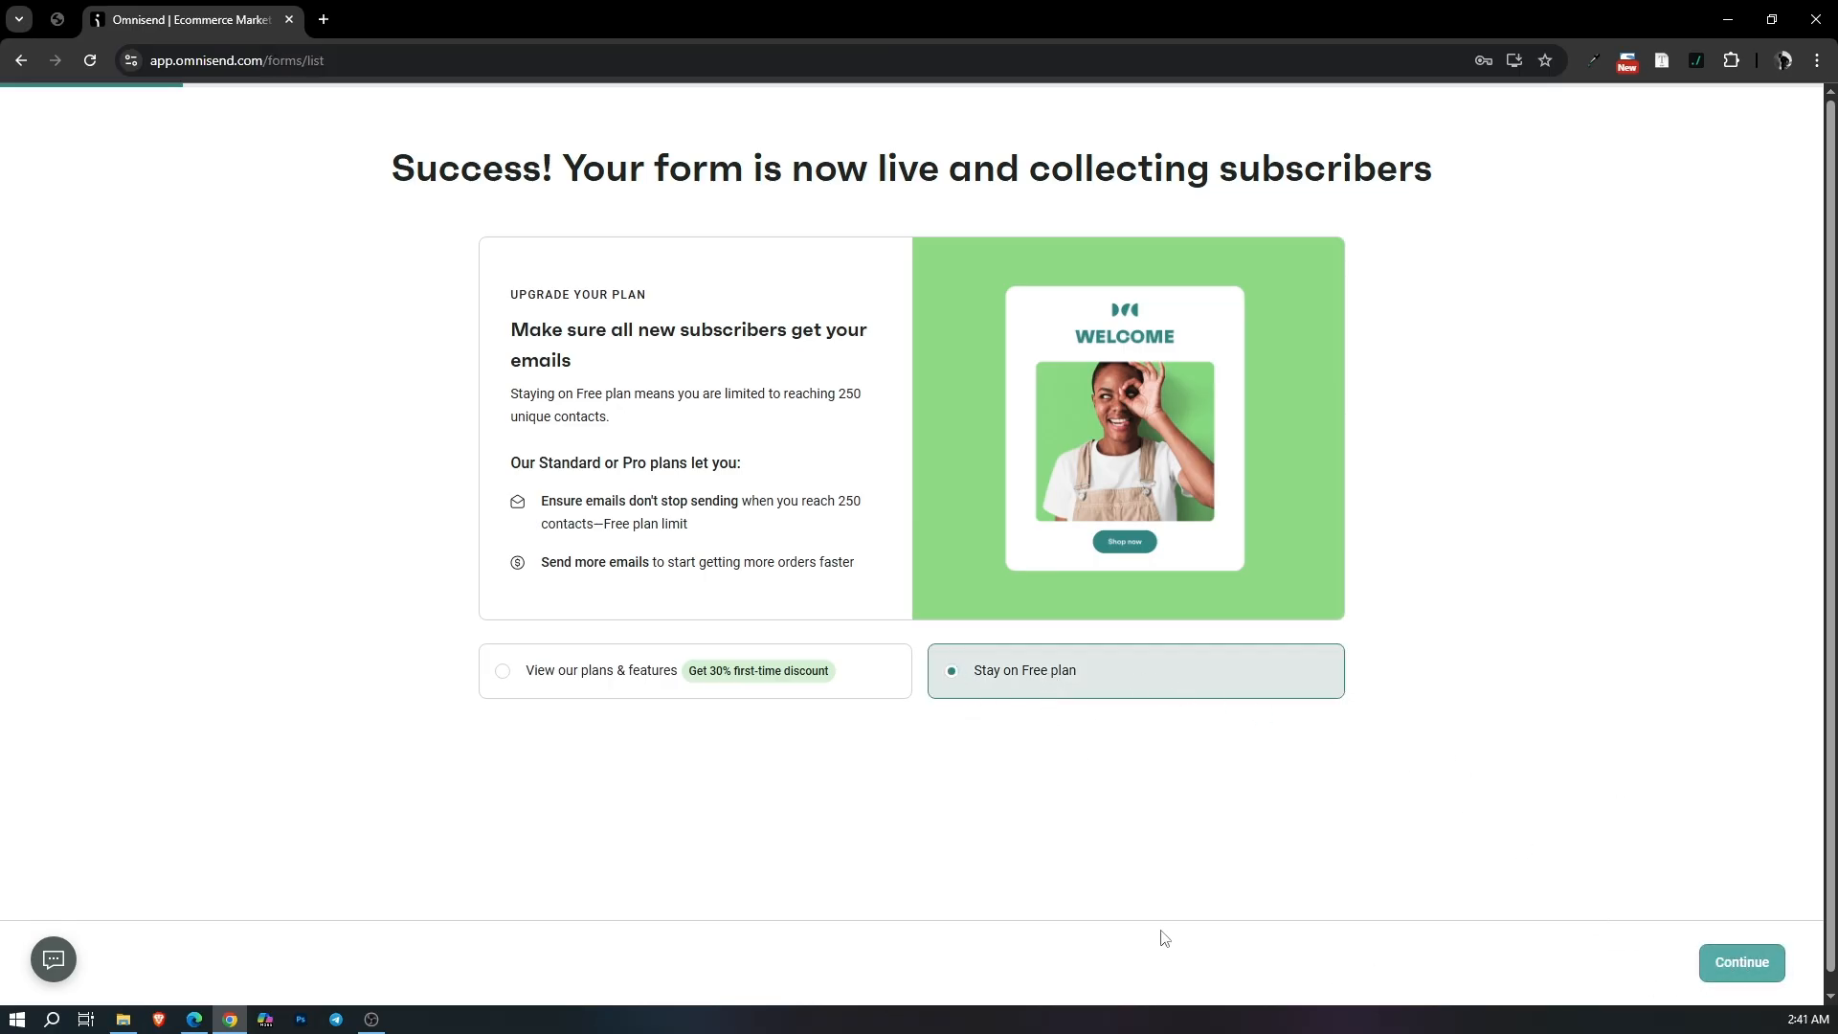
Open the store's live site from the WordPress dashboard in a new tab, check the signup popup there and dismiss it.
click(56, 22)
mouse_move(105, 98)
right_click(89, 132)
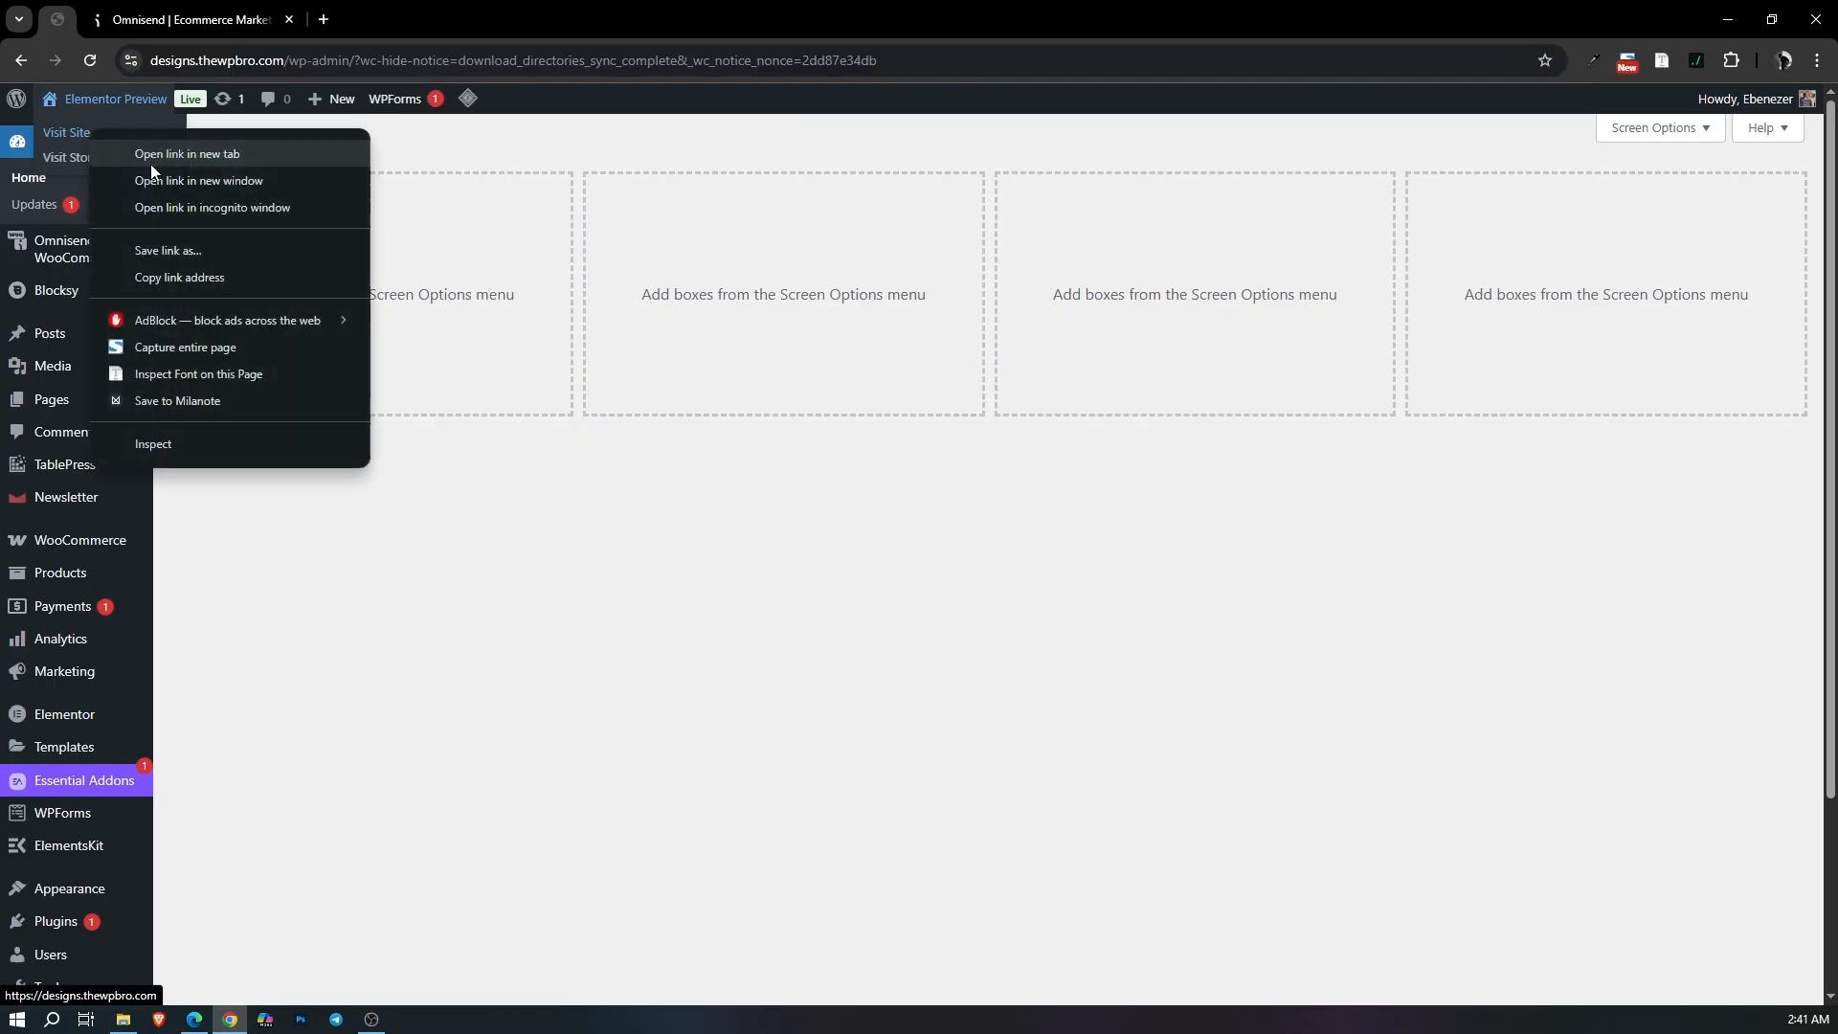
click(161, 157)
click(181, 7)
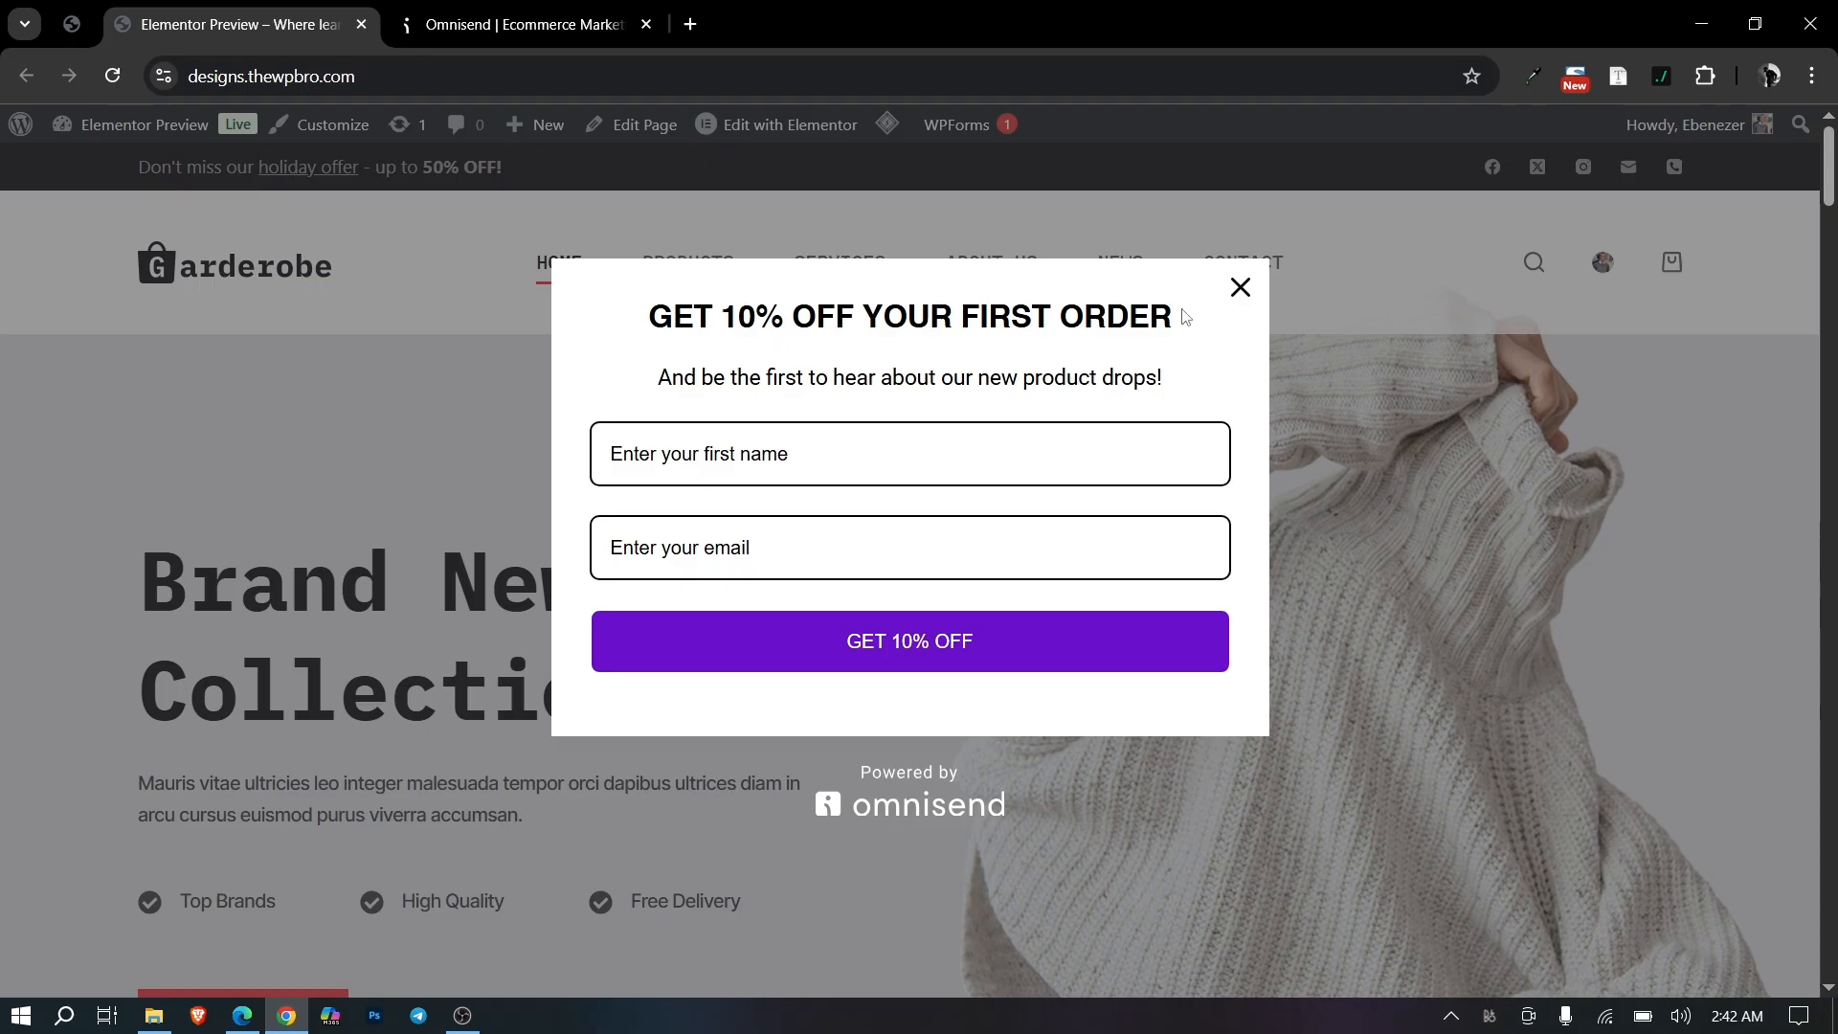
click(1241, 287)
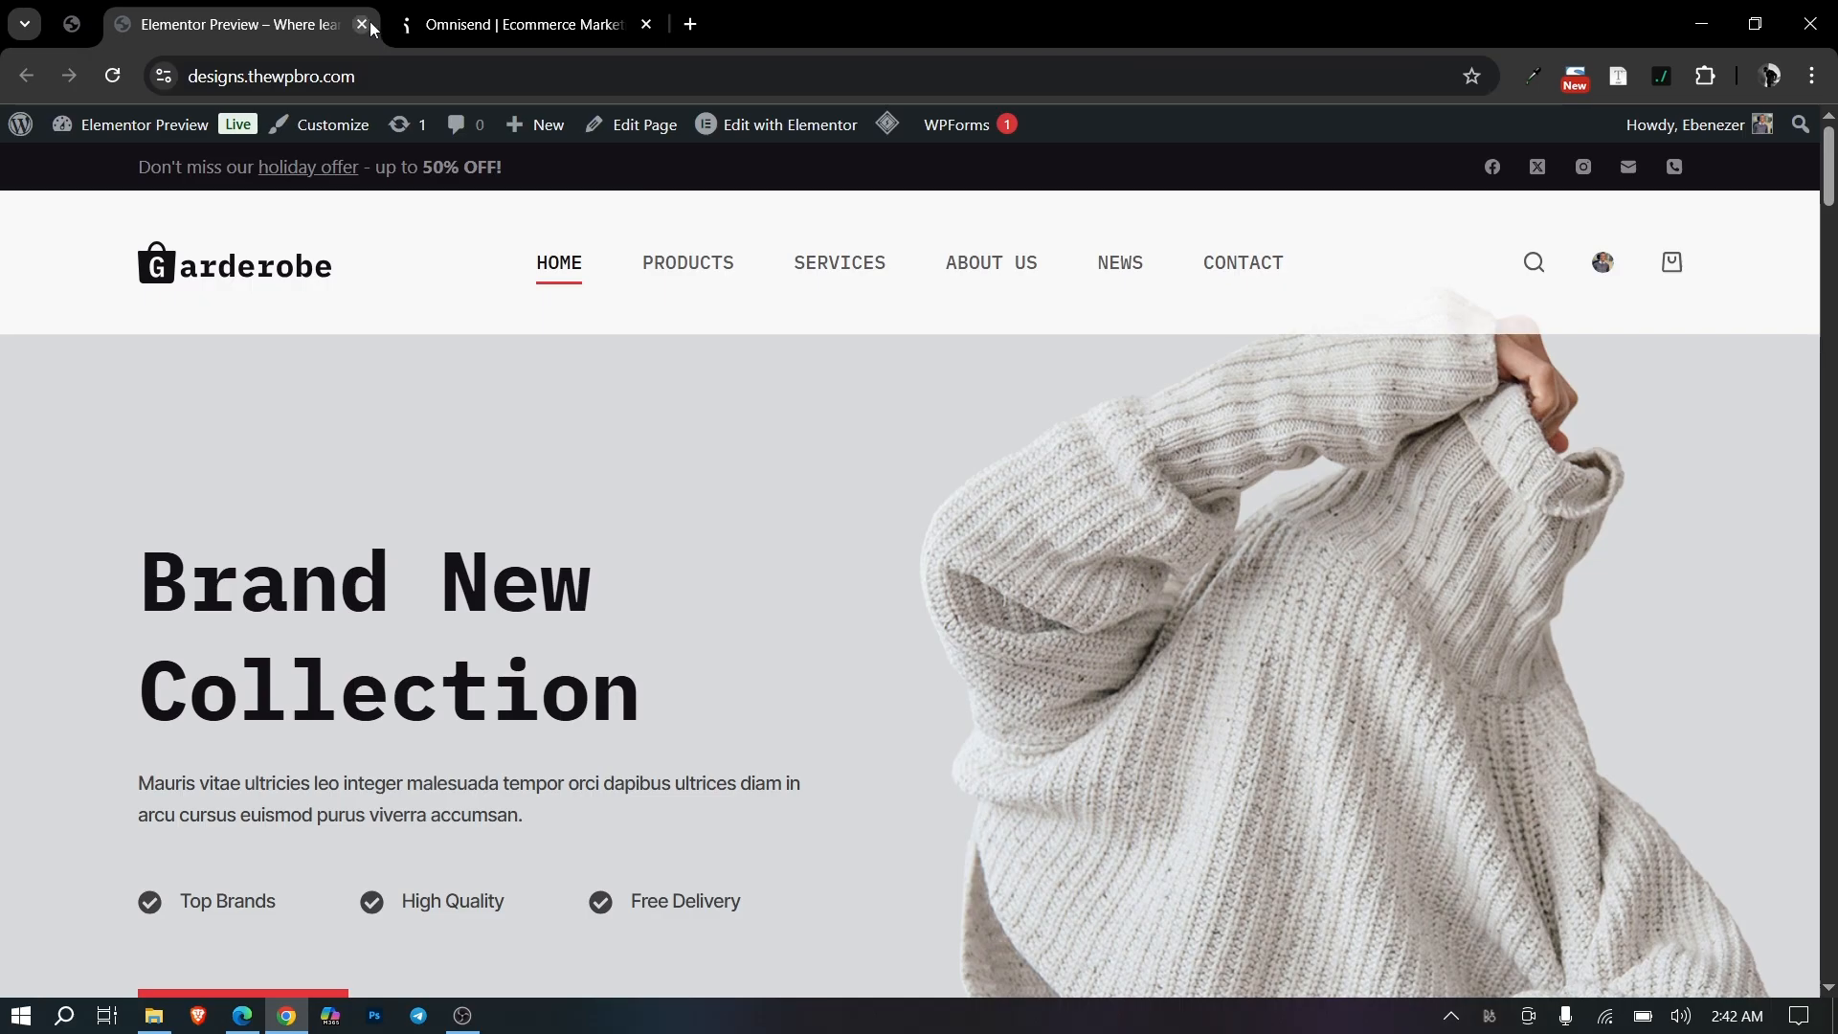
click(121, 80)
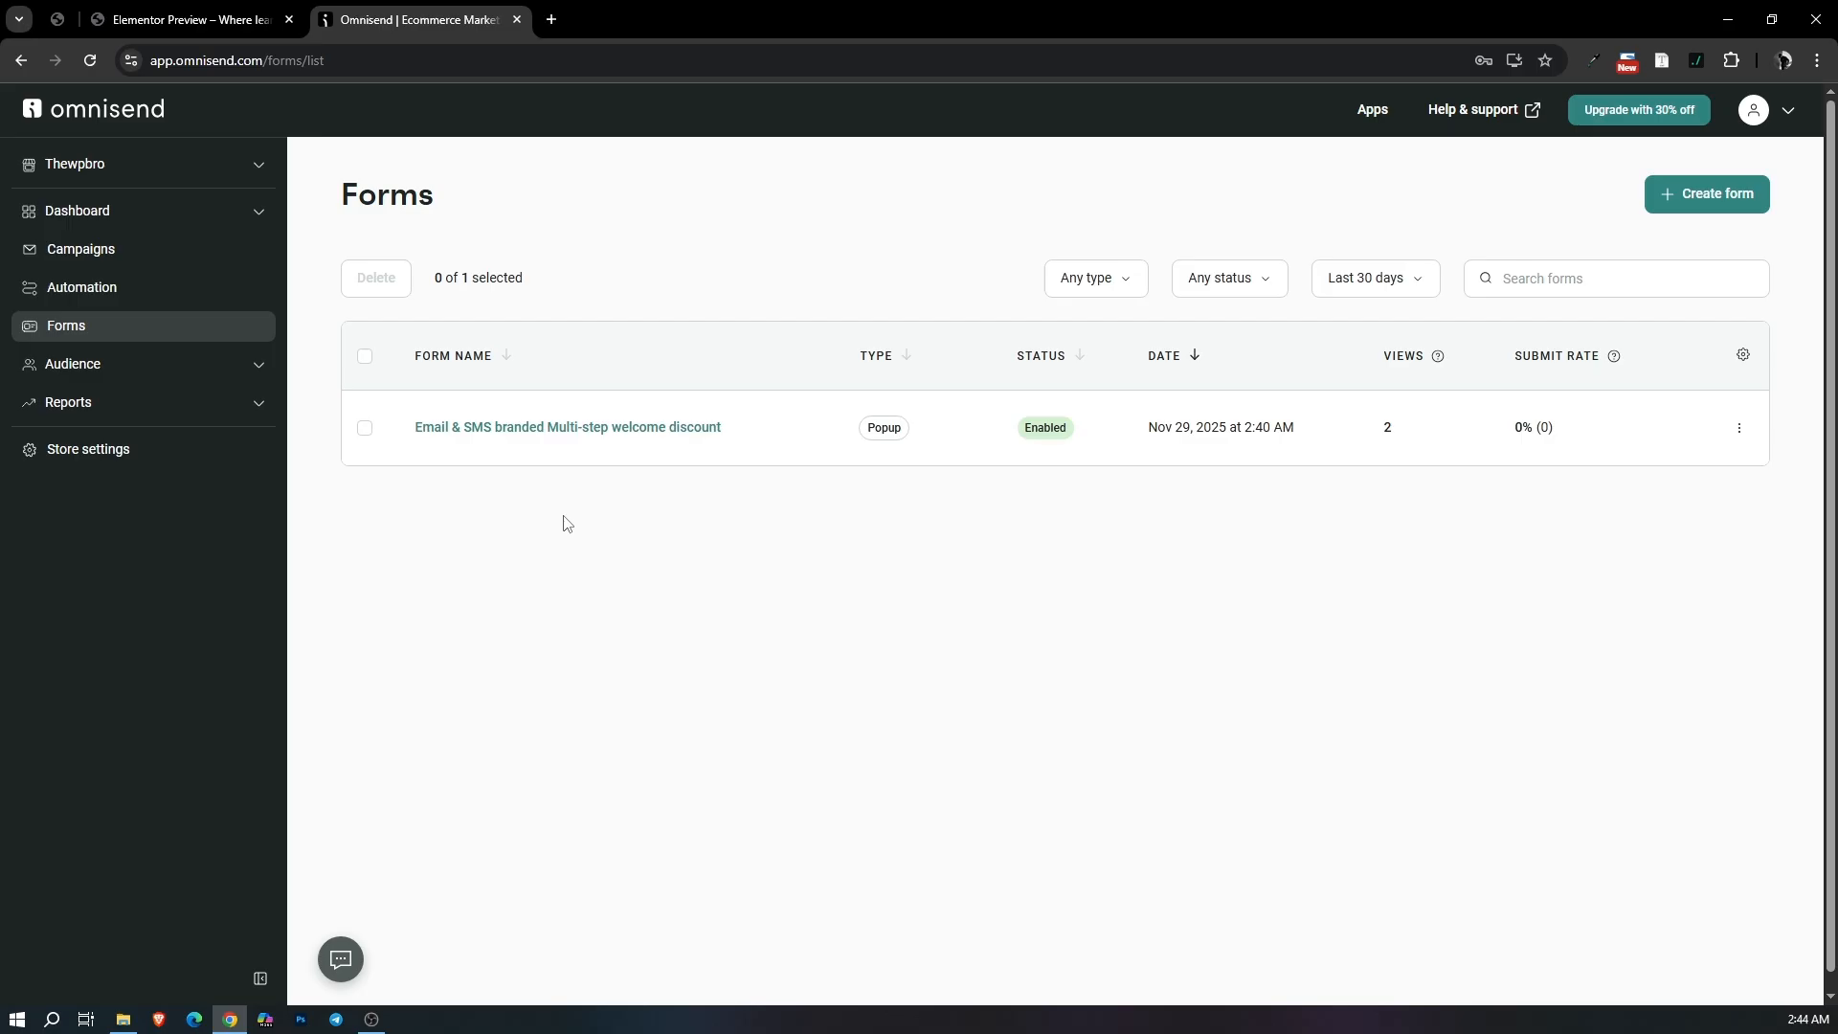
Create an automation from the recommended pre-built Welcome workflow that contains a single email.
click(77, 297)
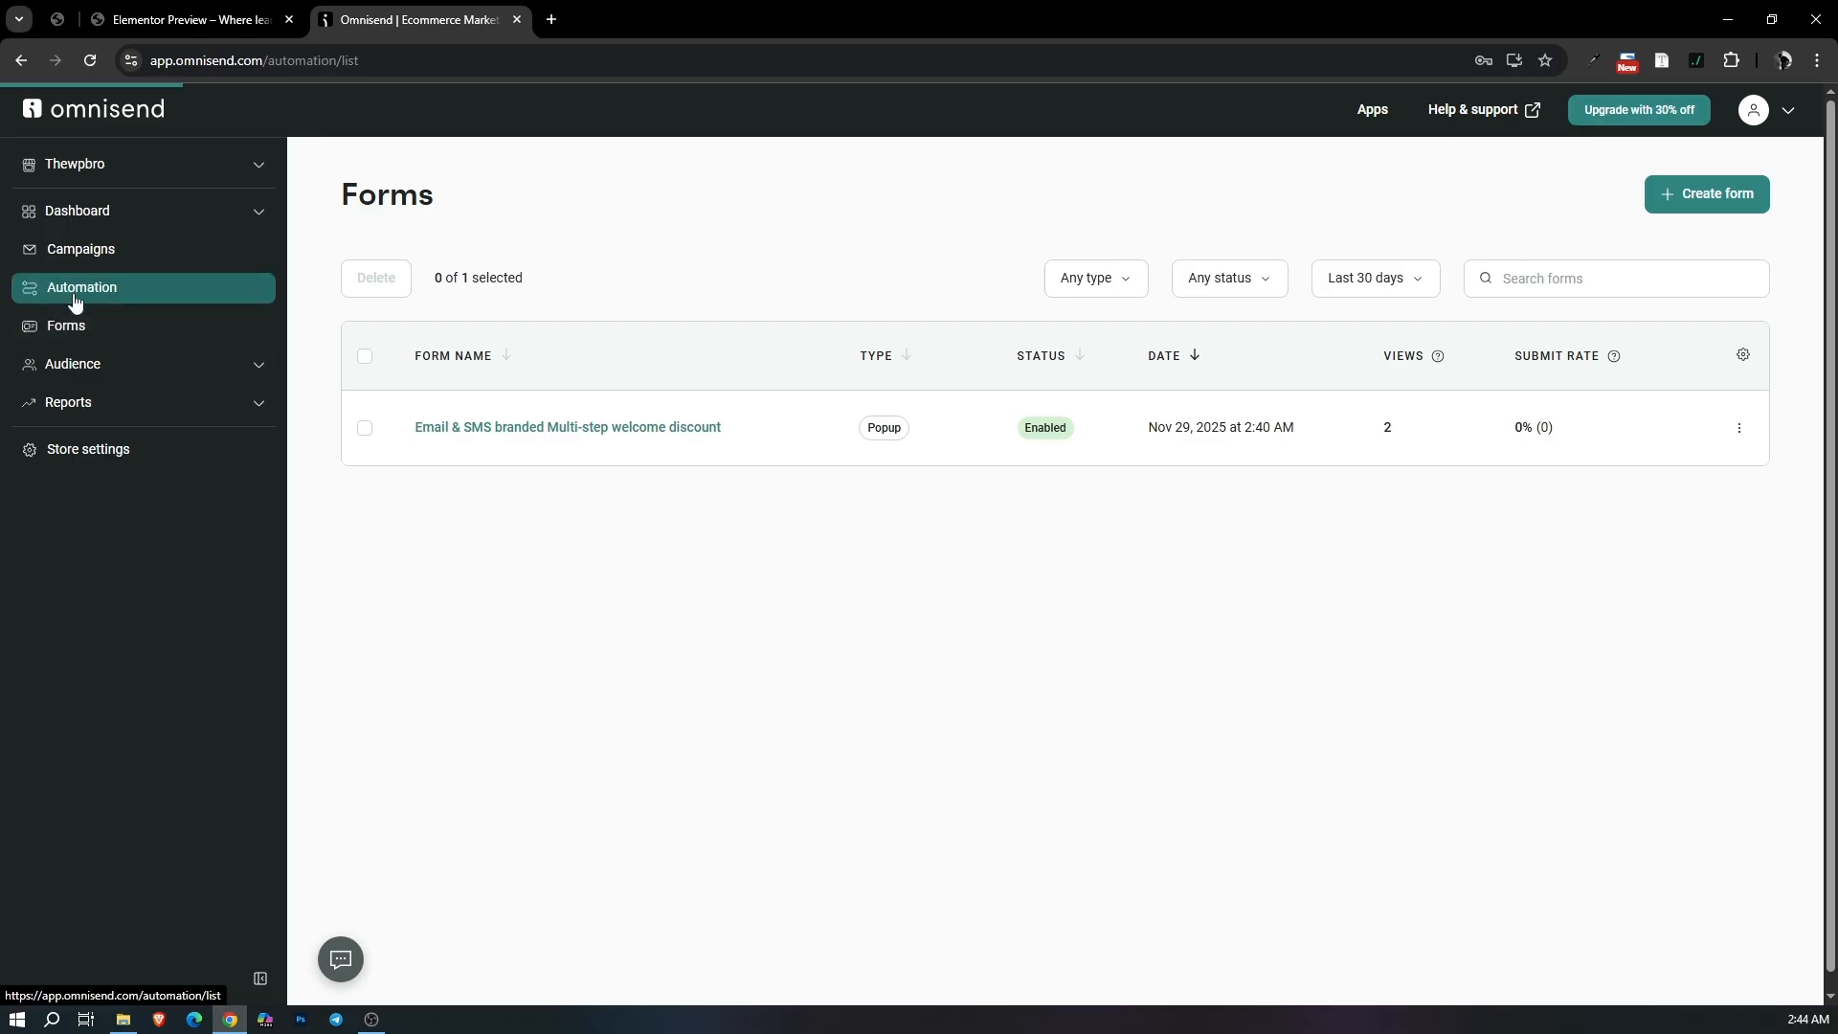
click(640, 627)
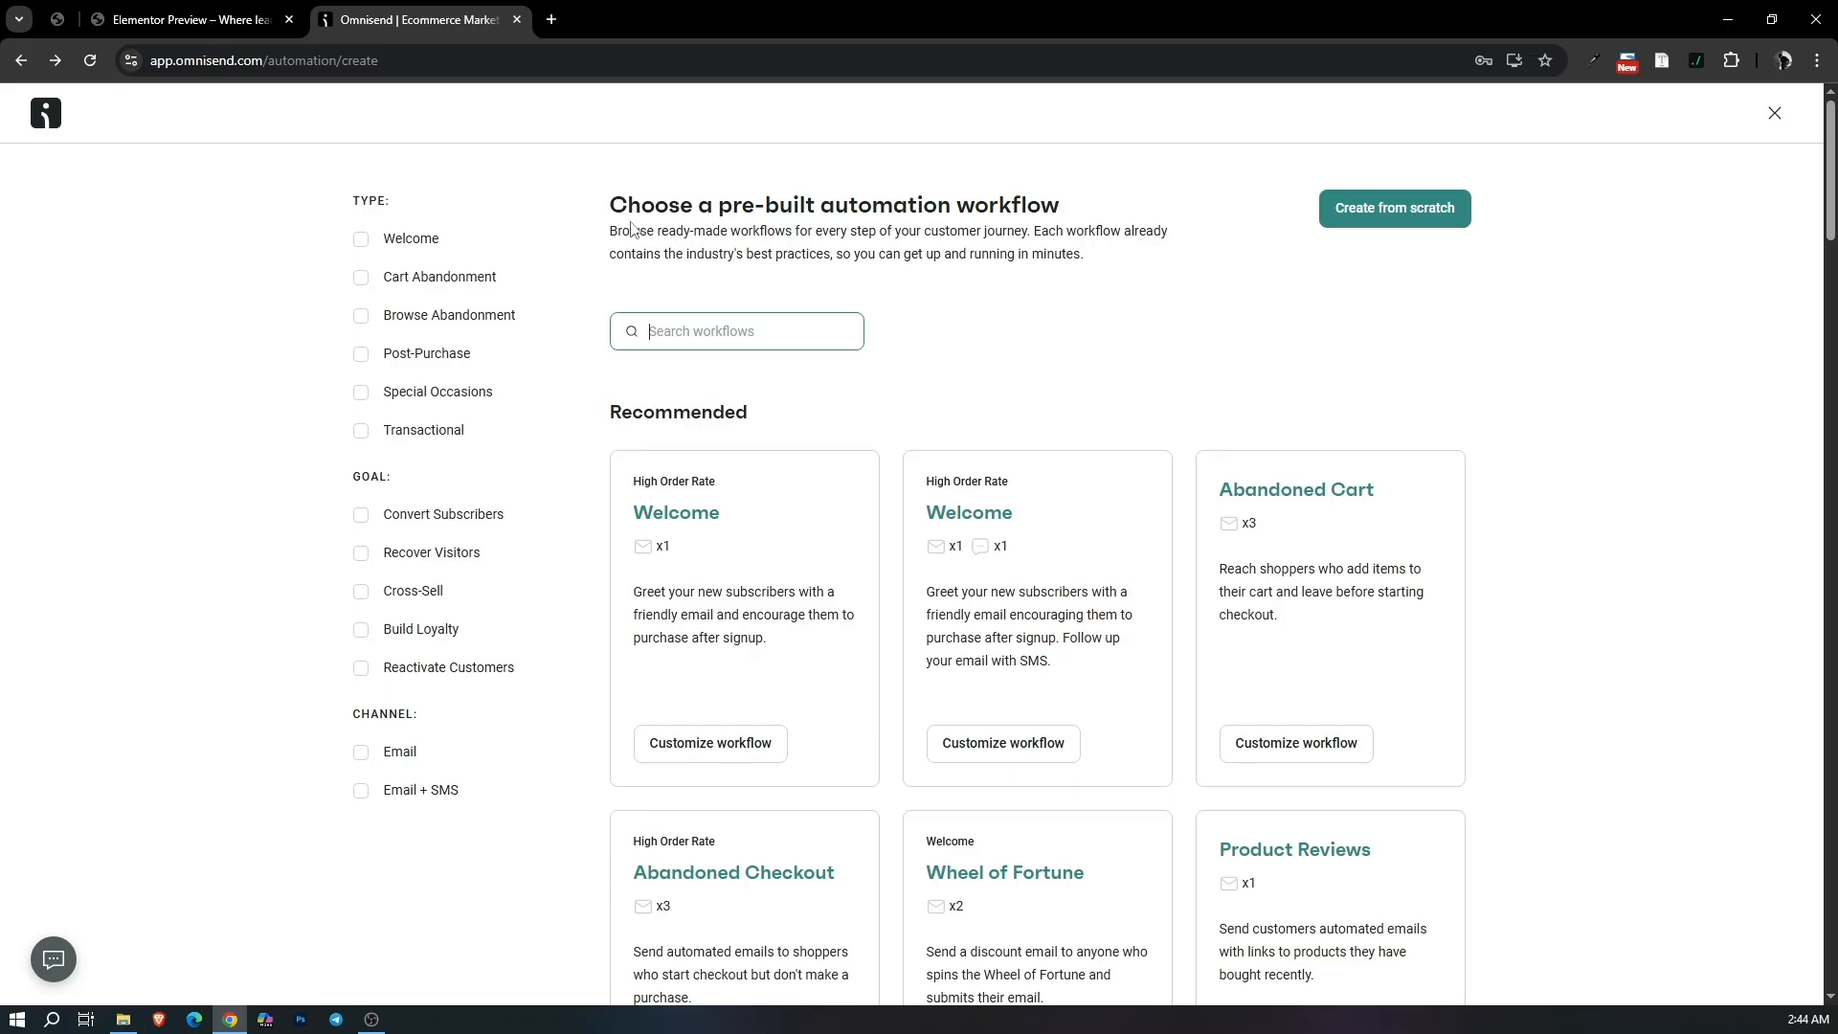
scroll(986, 253, down, 8)
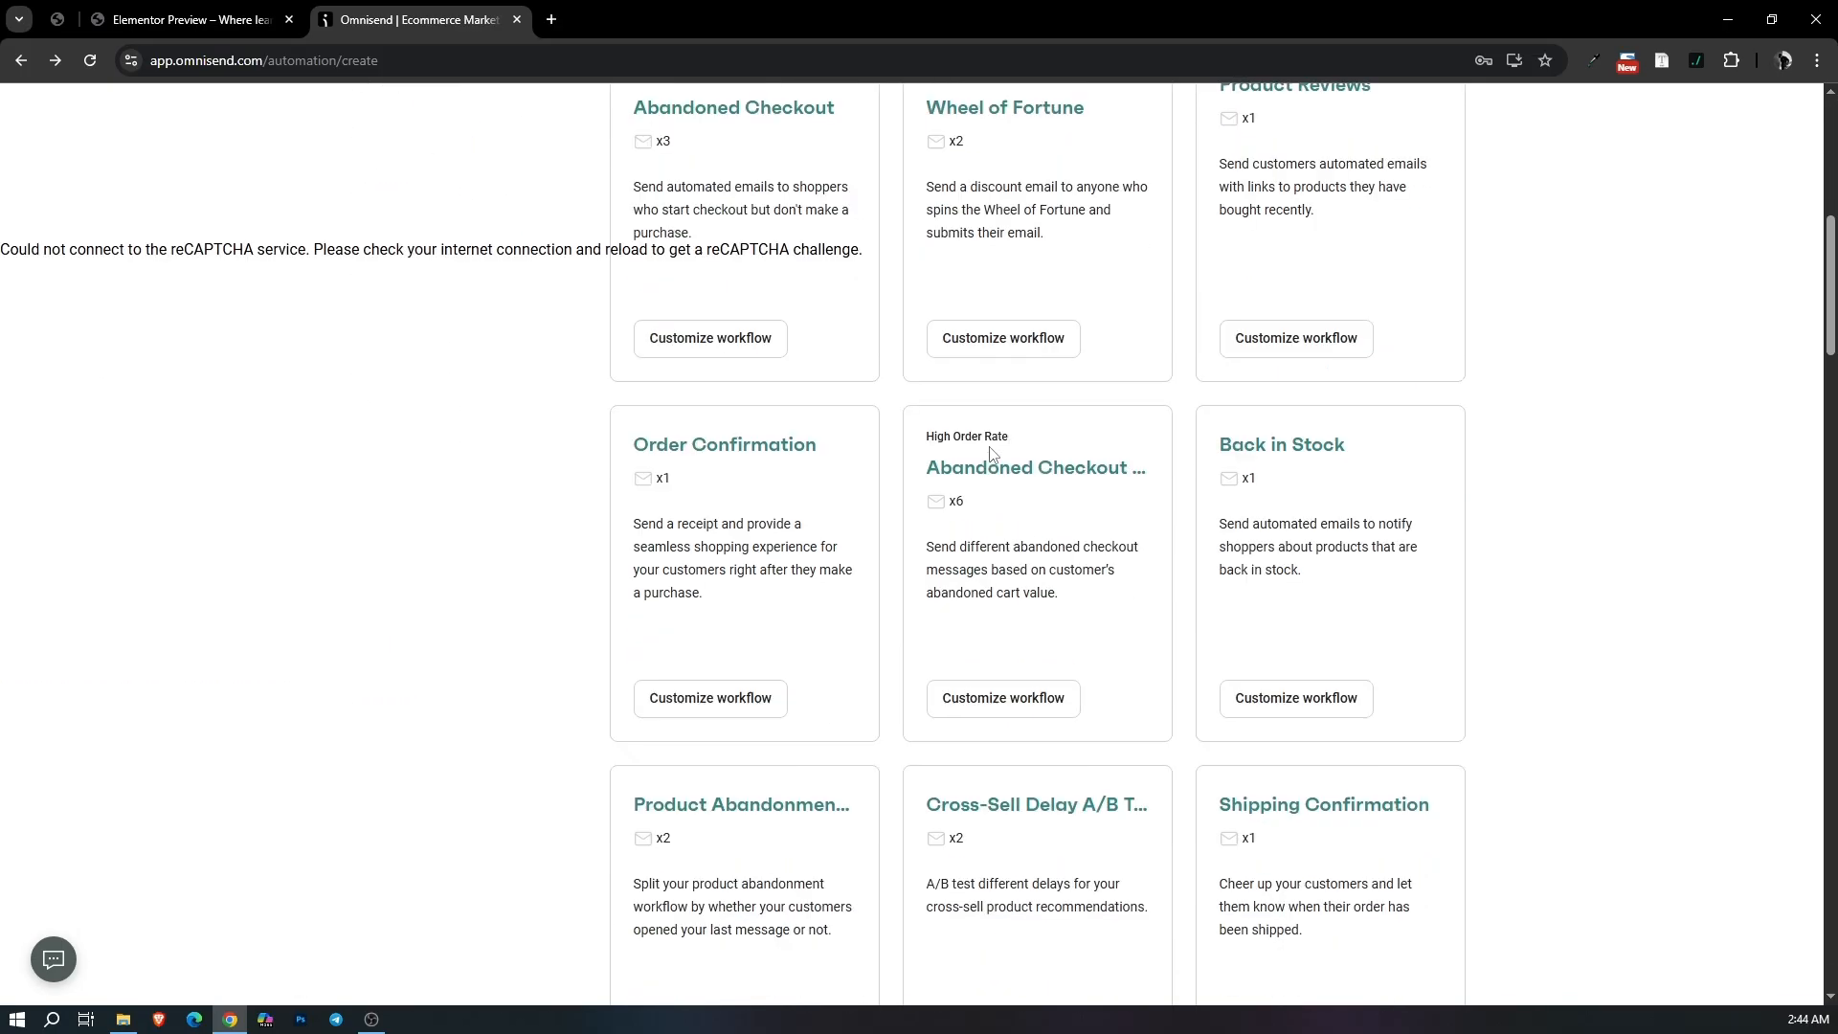
scroll(993, 454, up, 7)
scroll(1141, 316, up, 1)
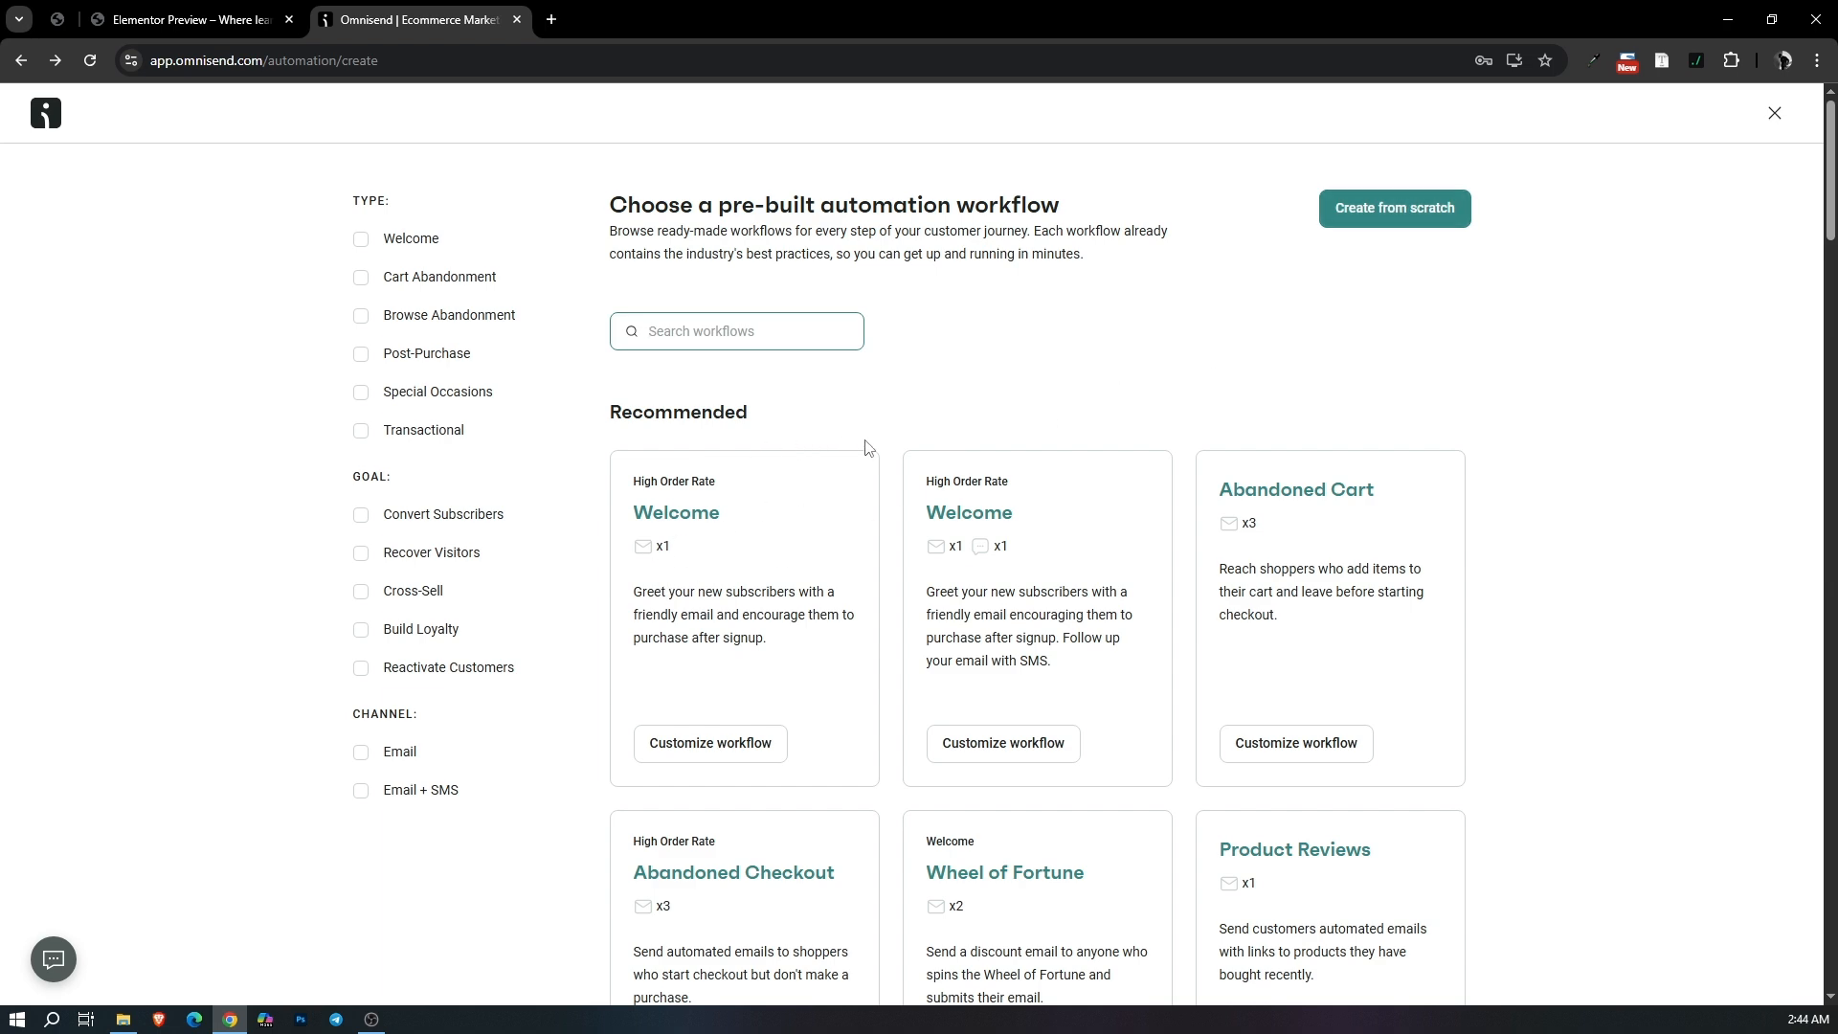
scroll(867, 447, down, 5)
scroll(865, 443, up, 5)
click(714, 748)
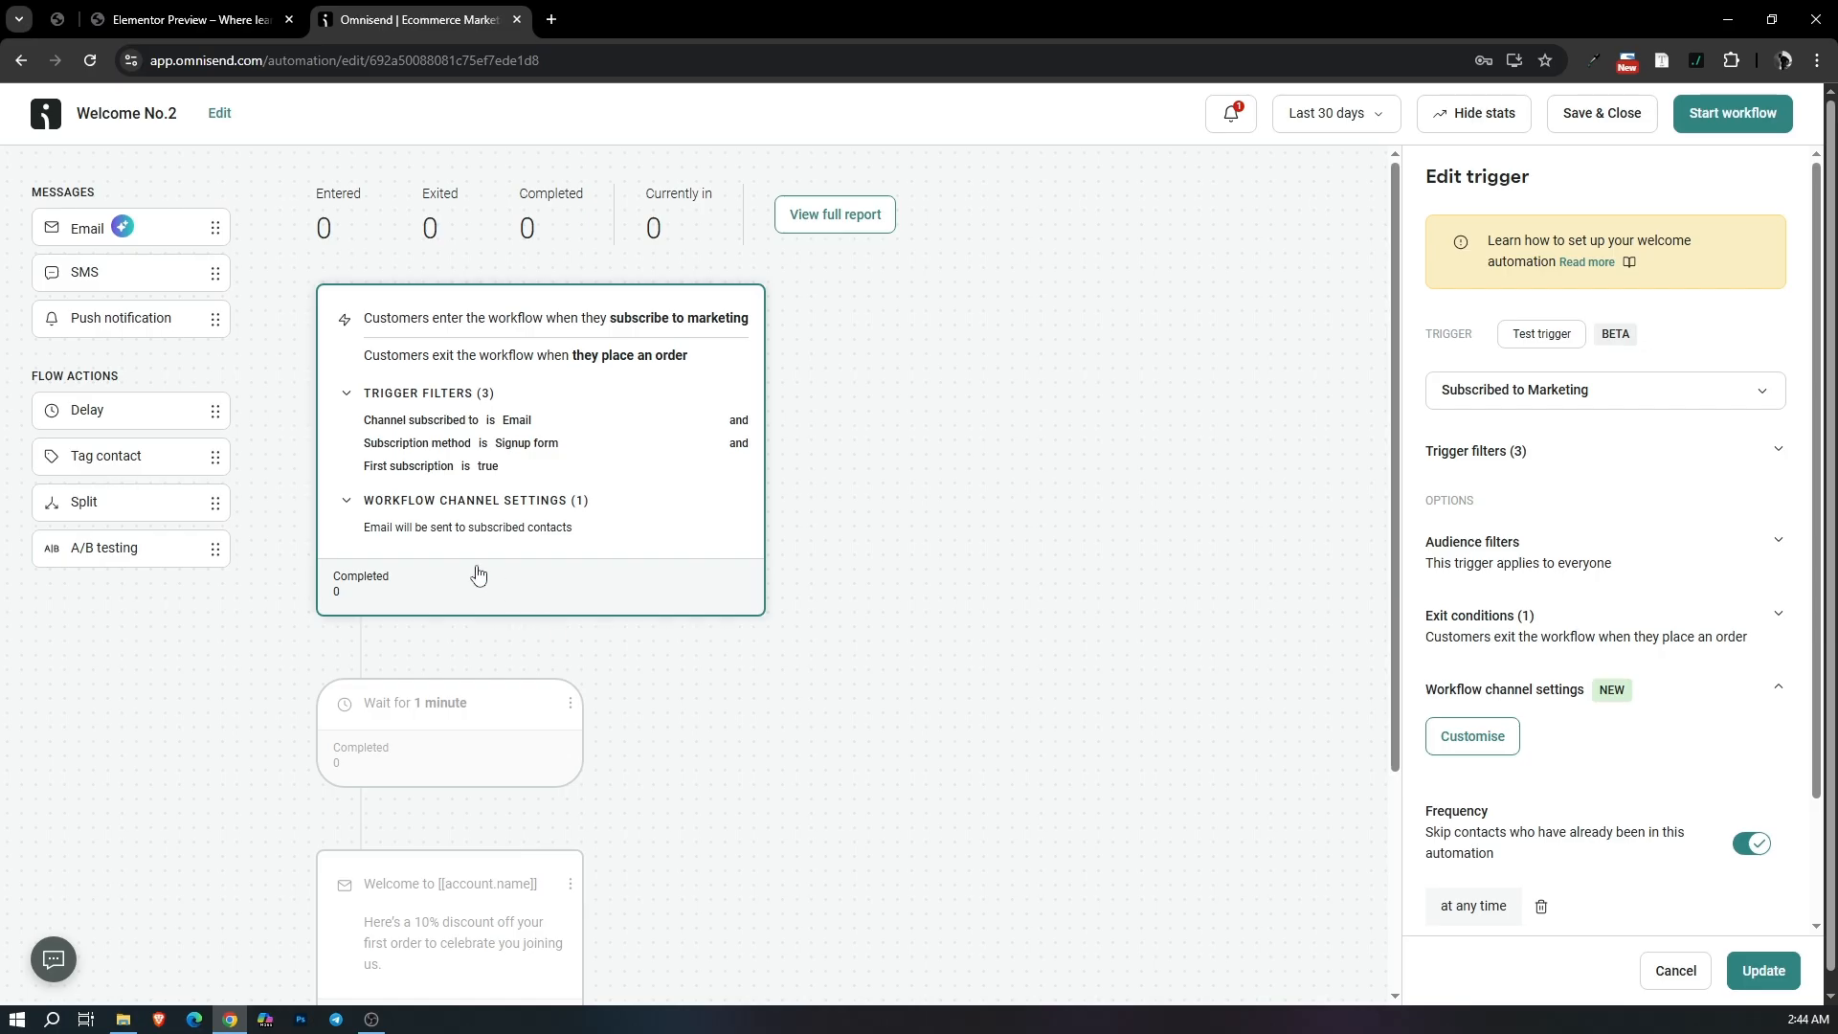
Rename the workflow to "Welcome Automation".
click(219, 113)
drag(754, 509, 834, 504)
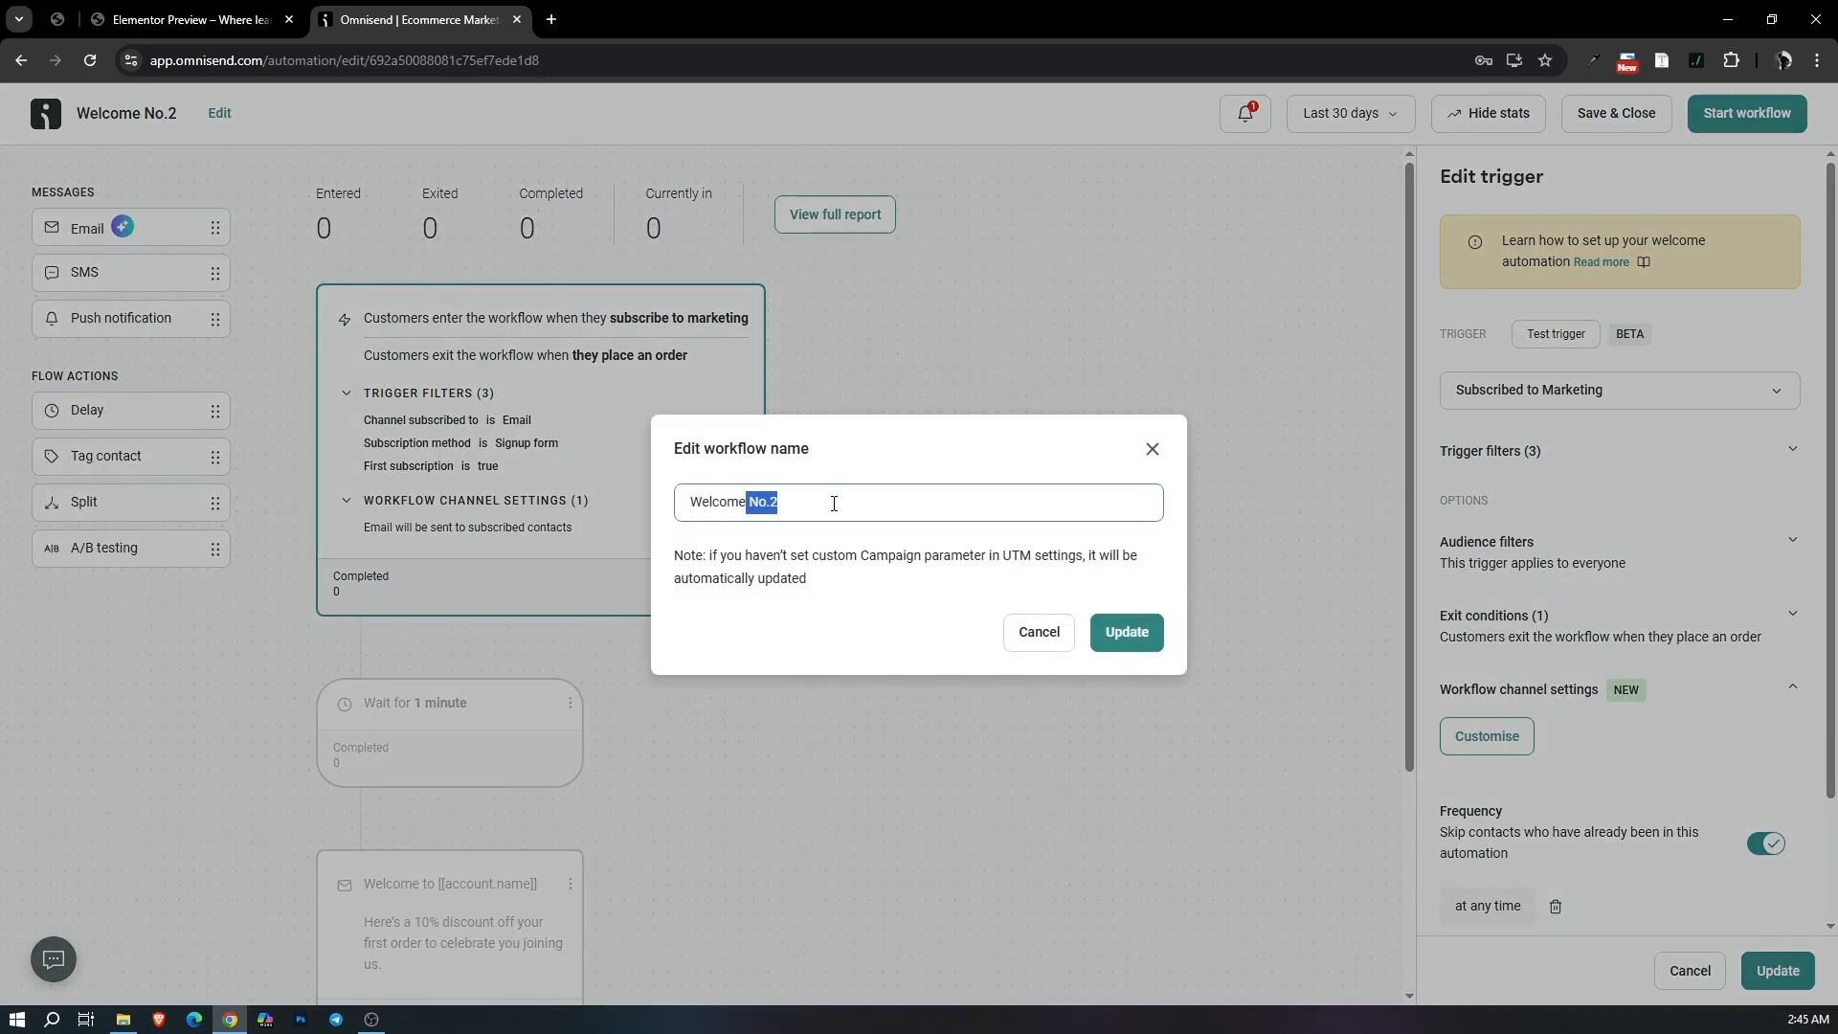
key(BackSpace)
text(Automation)
click(1121, 628)
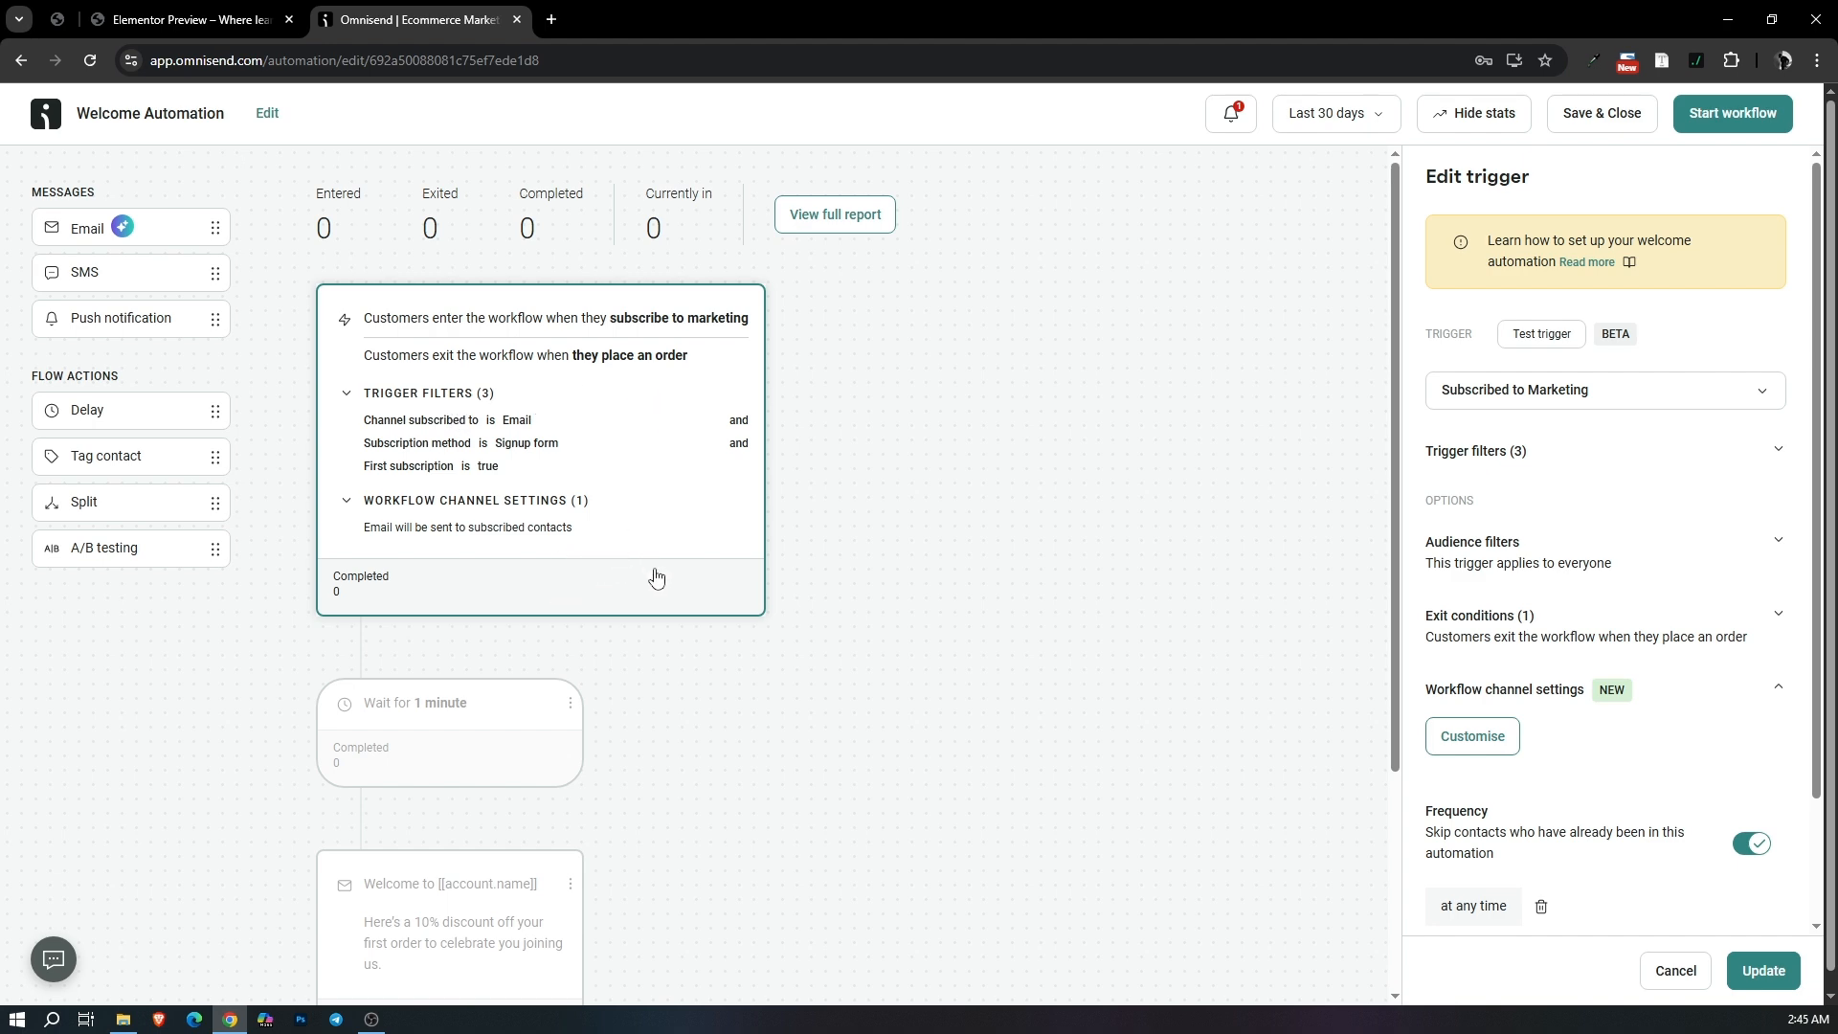
Replace the First subscription trigger filter with Form is "Email & SMS branded Multi-step welcome discount" and save the filter.
click(1501, 395)
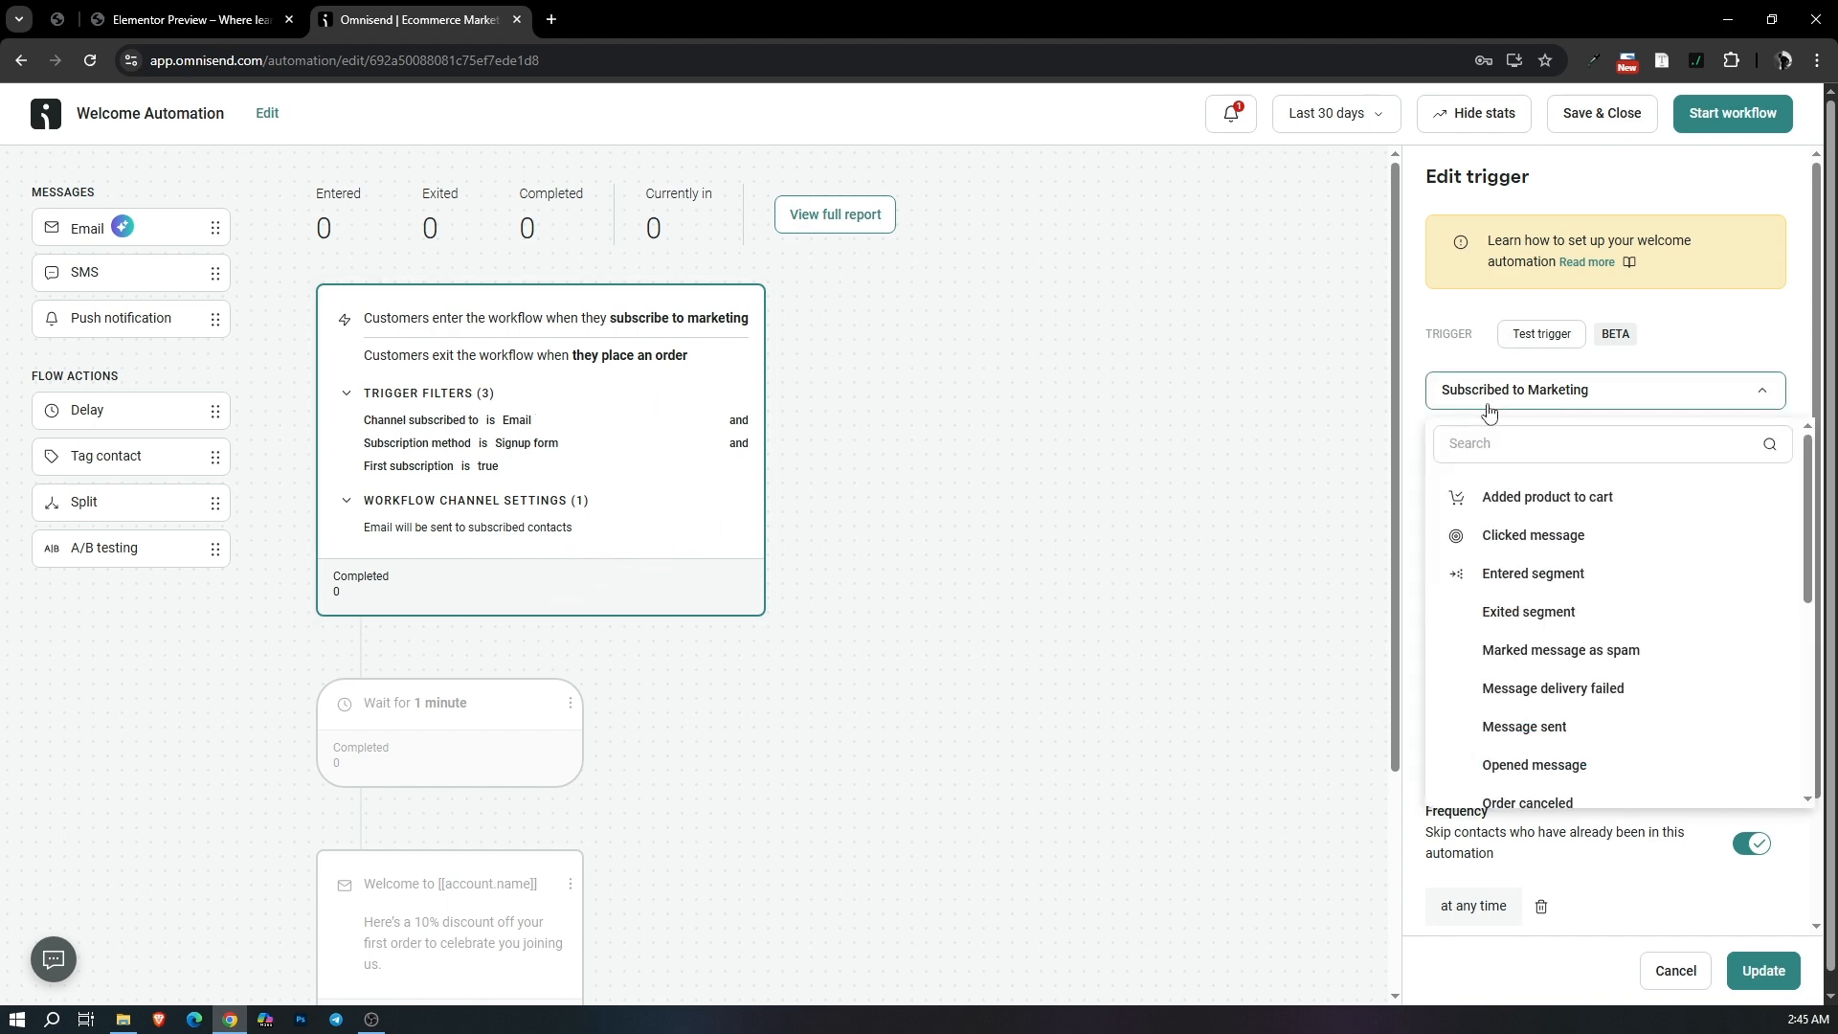
click(1714, 362)
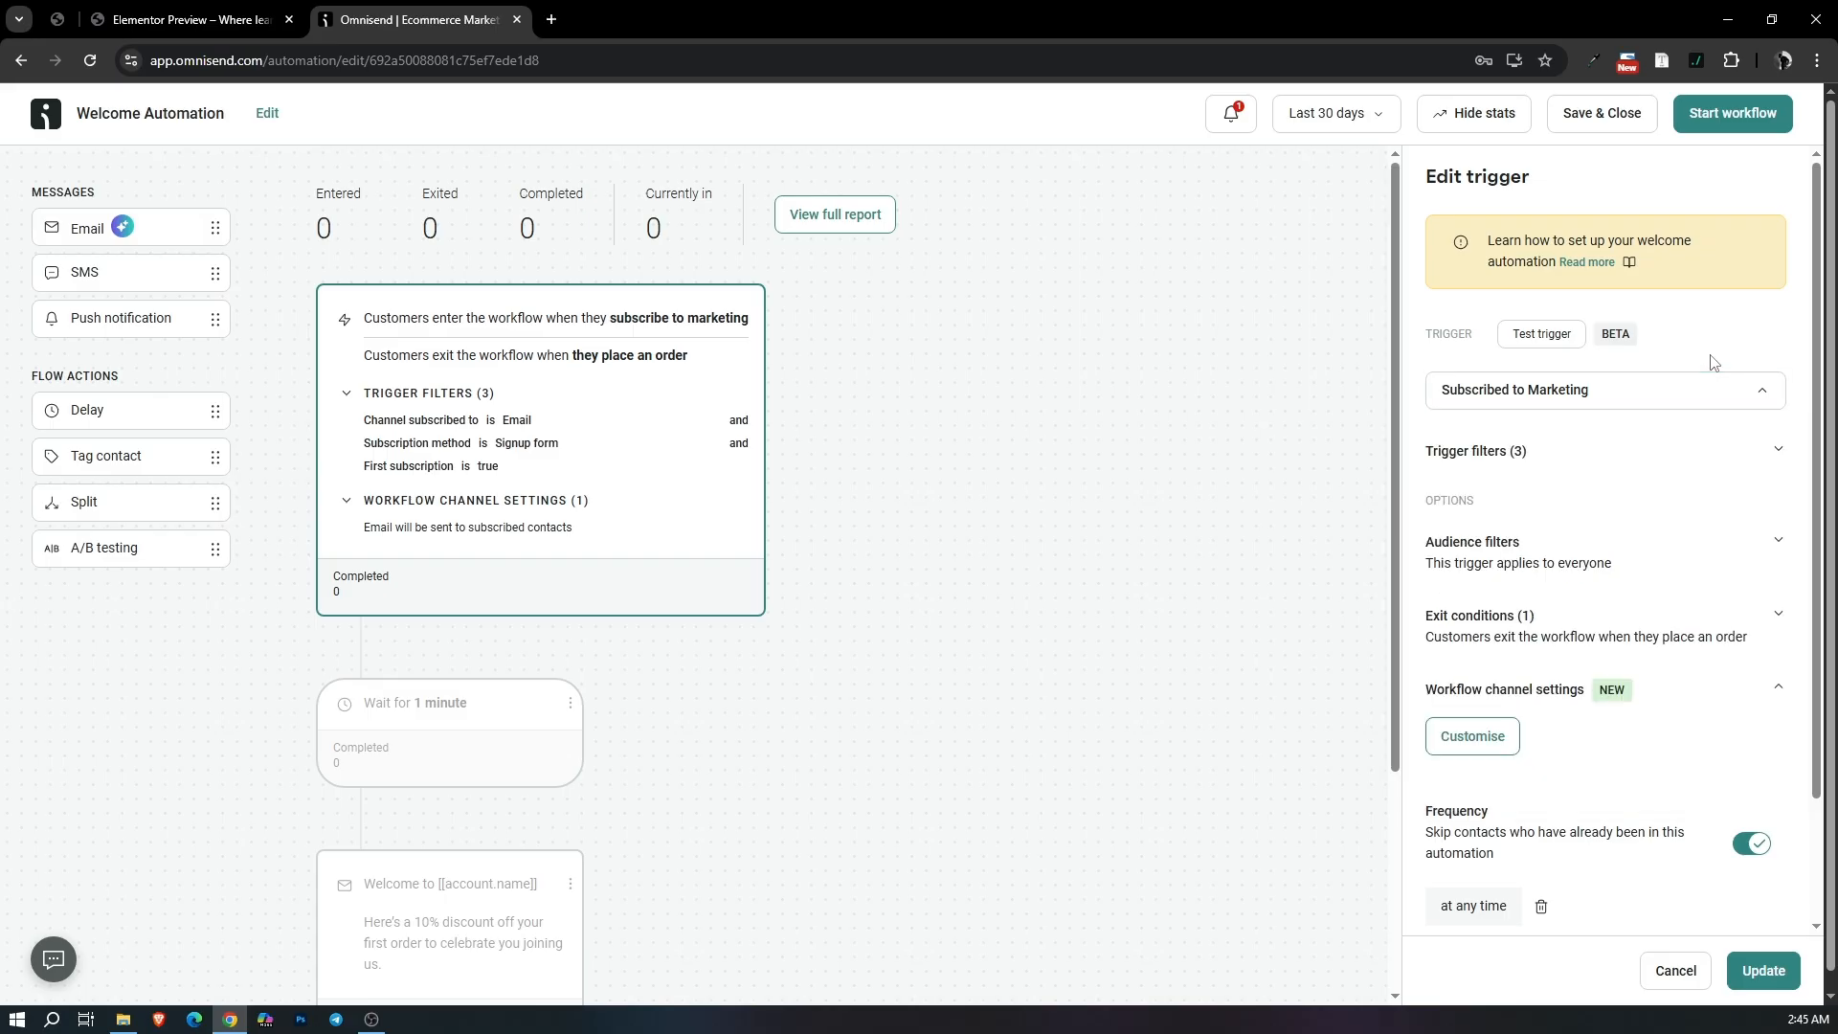
click(1618, 455)
scroll(1460, 460, down, 1)
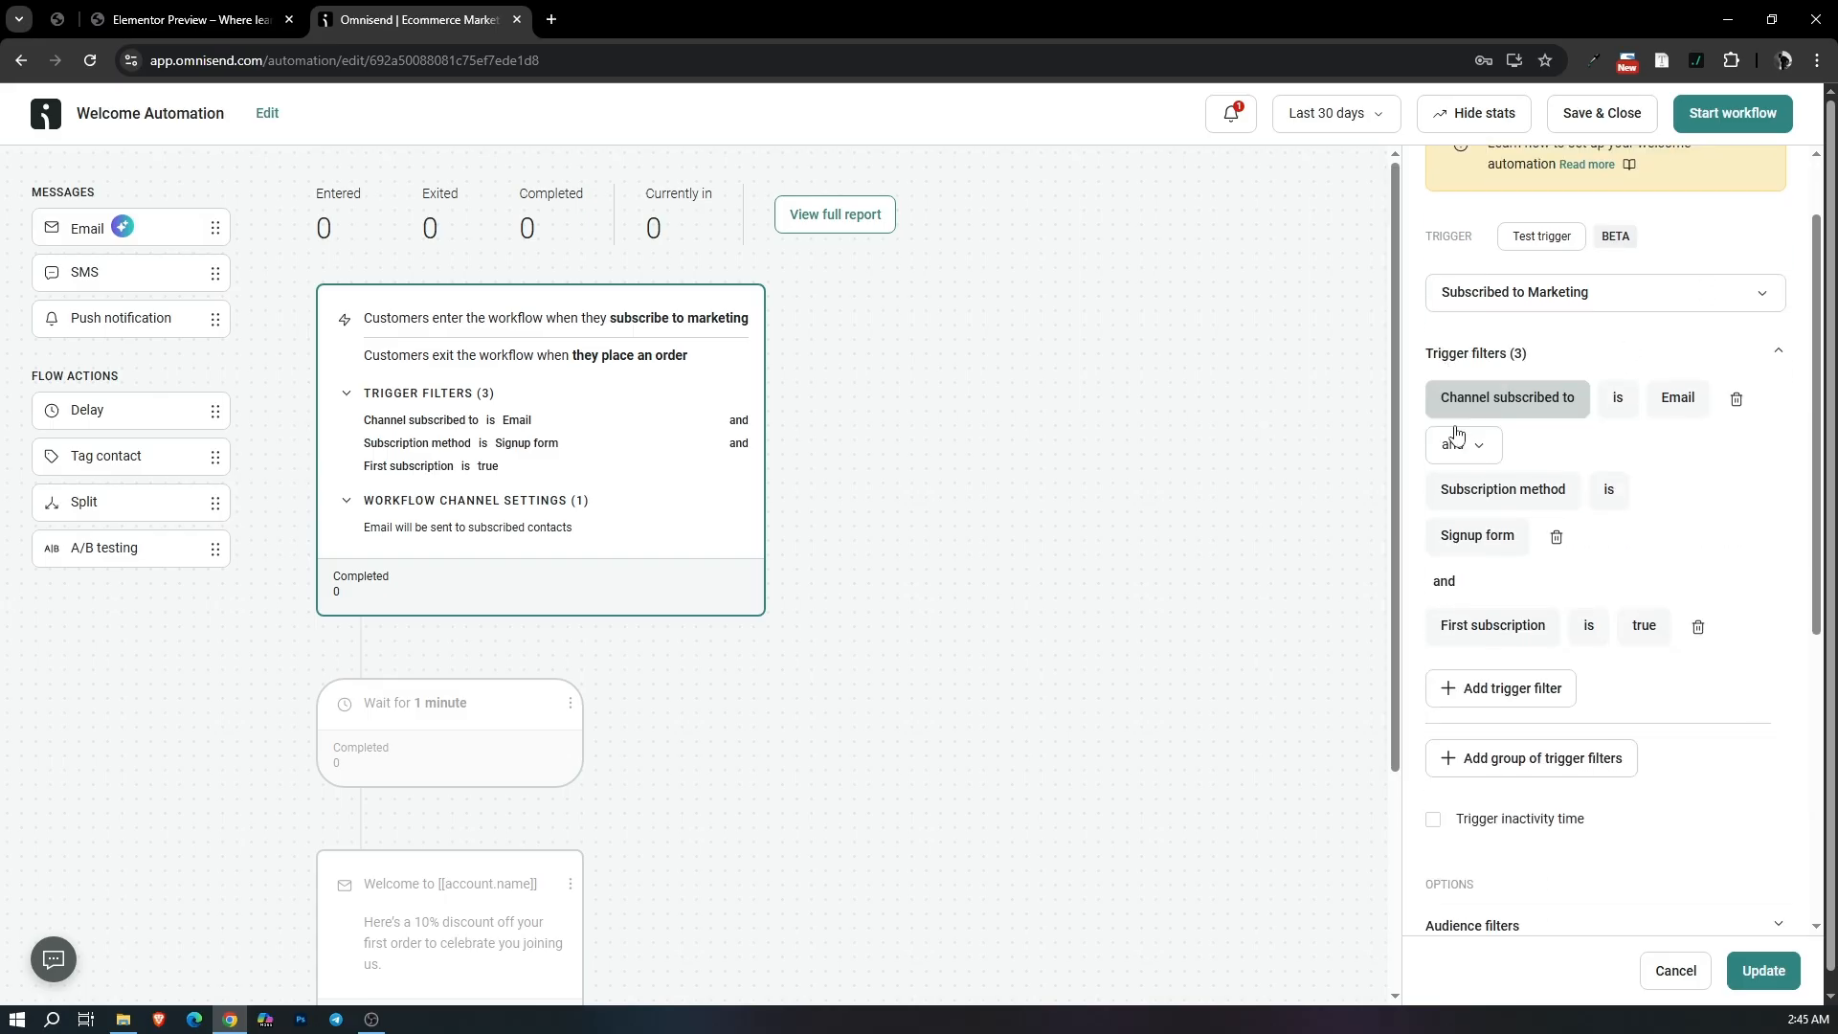
scroll(1457, 436, down, 1)
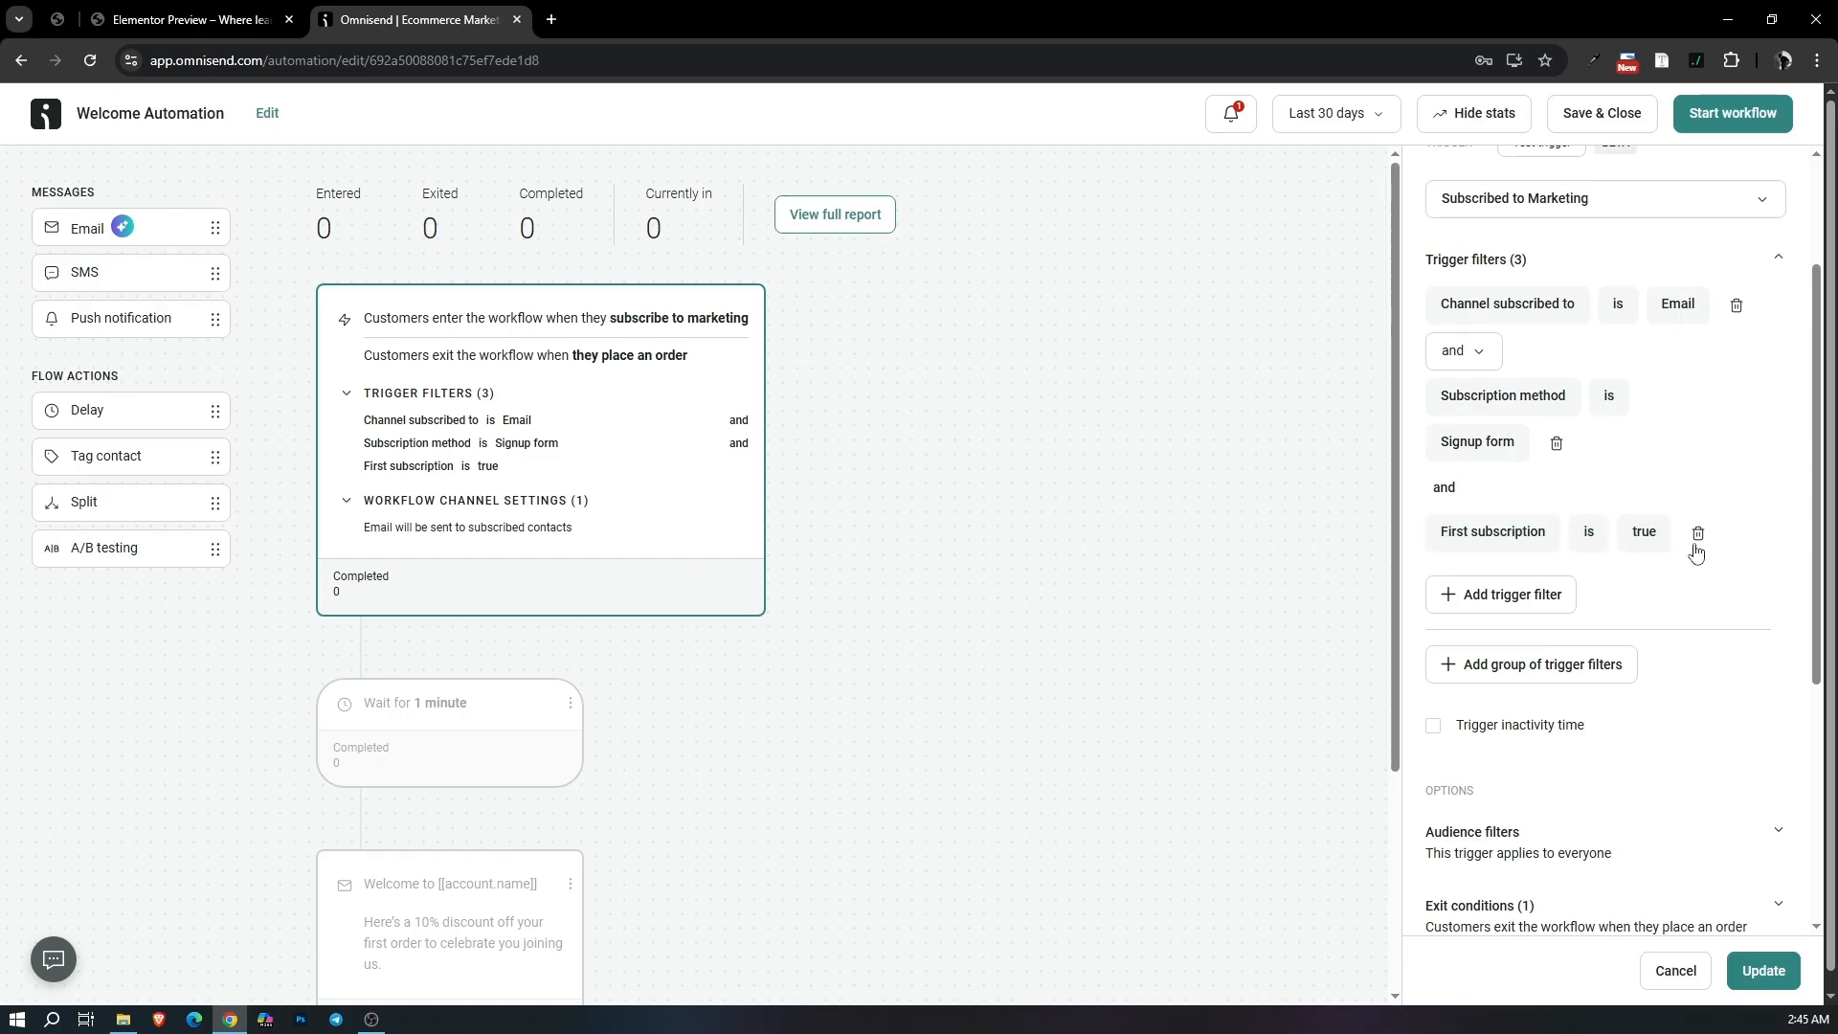
click(1471, 531)
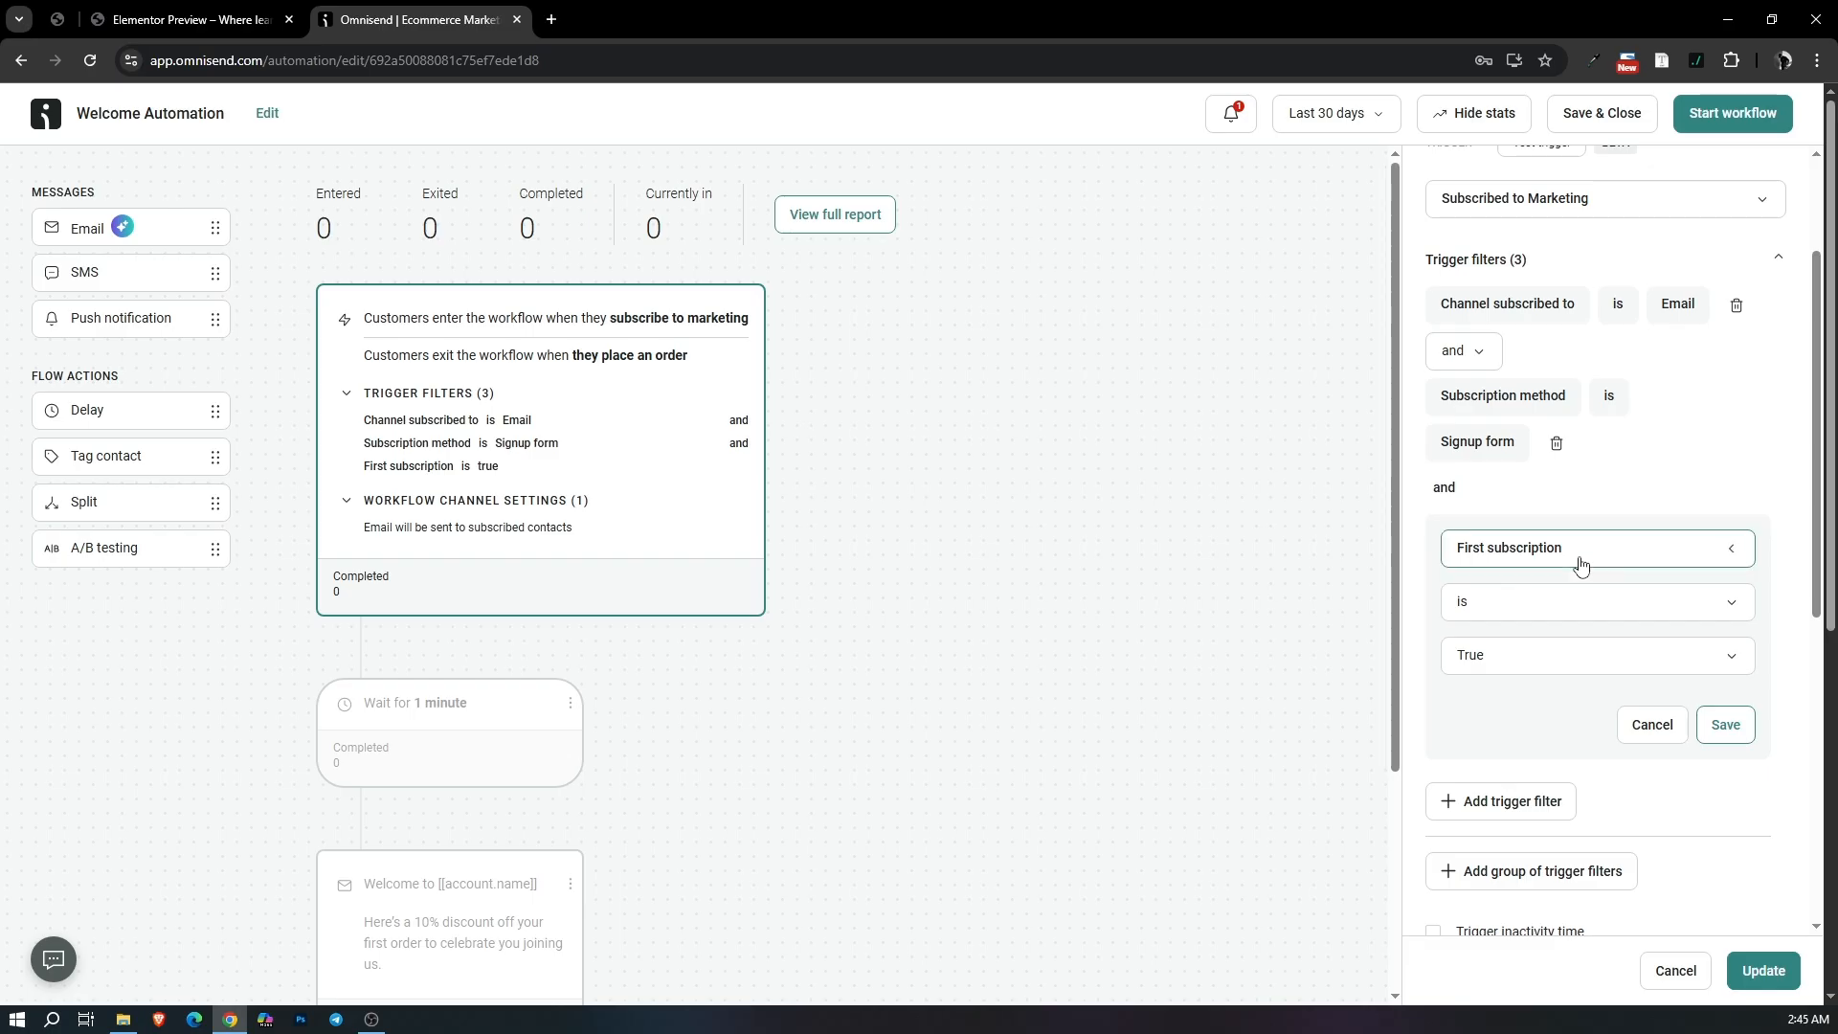
click(1492, 364)
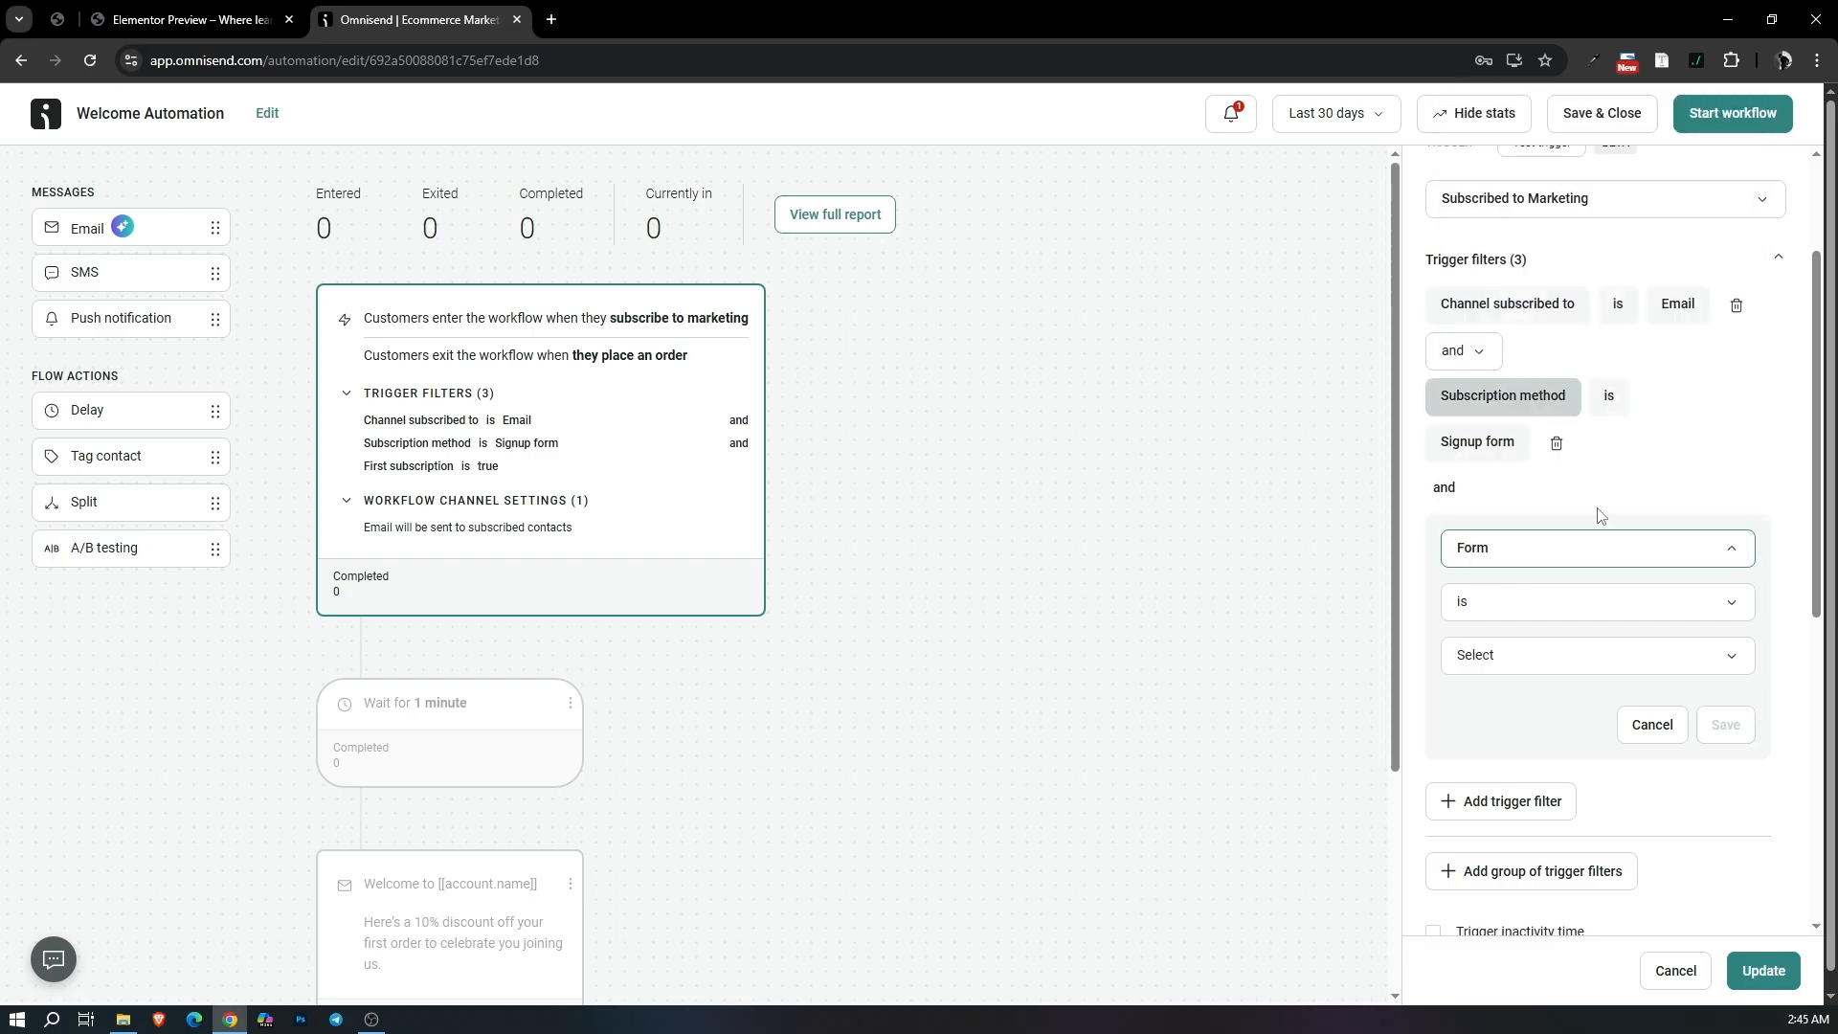
click(1520, 671)
click(1523, 759)
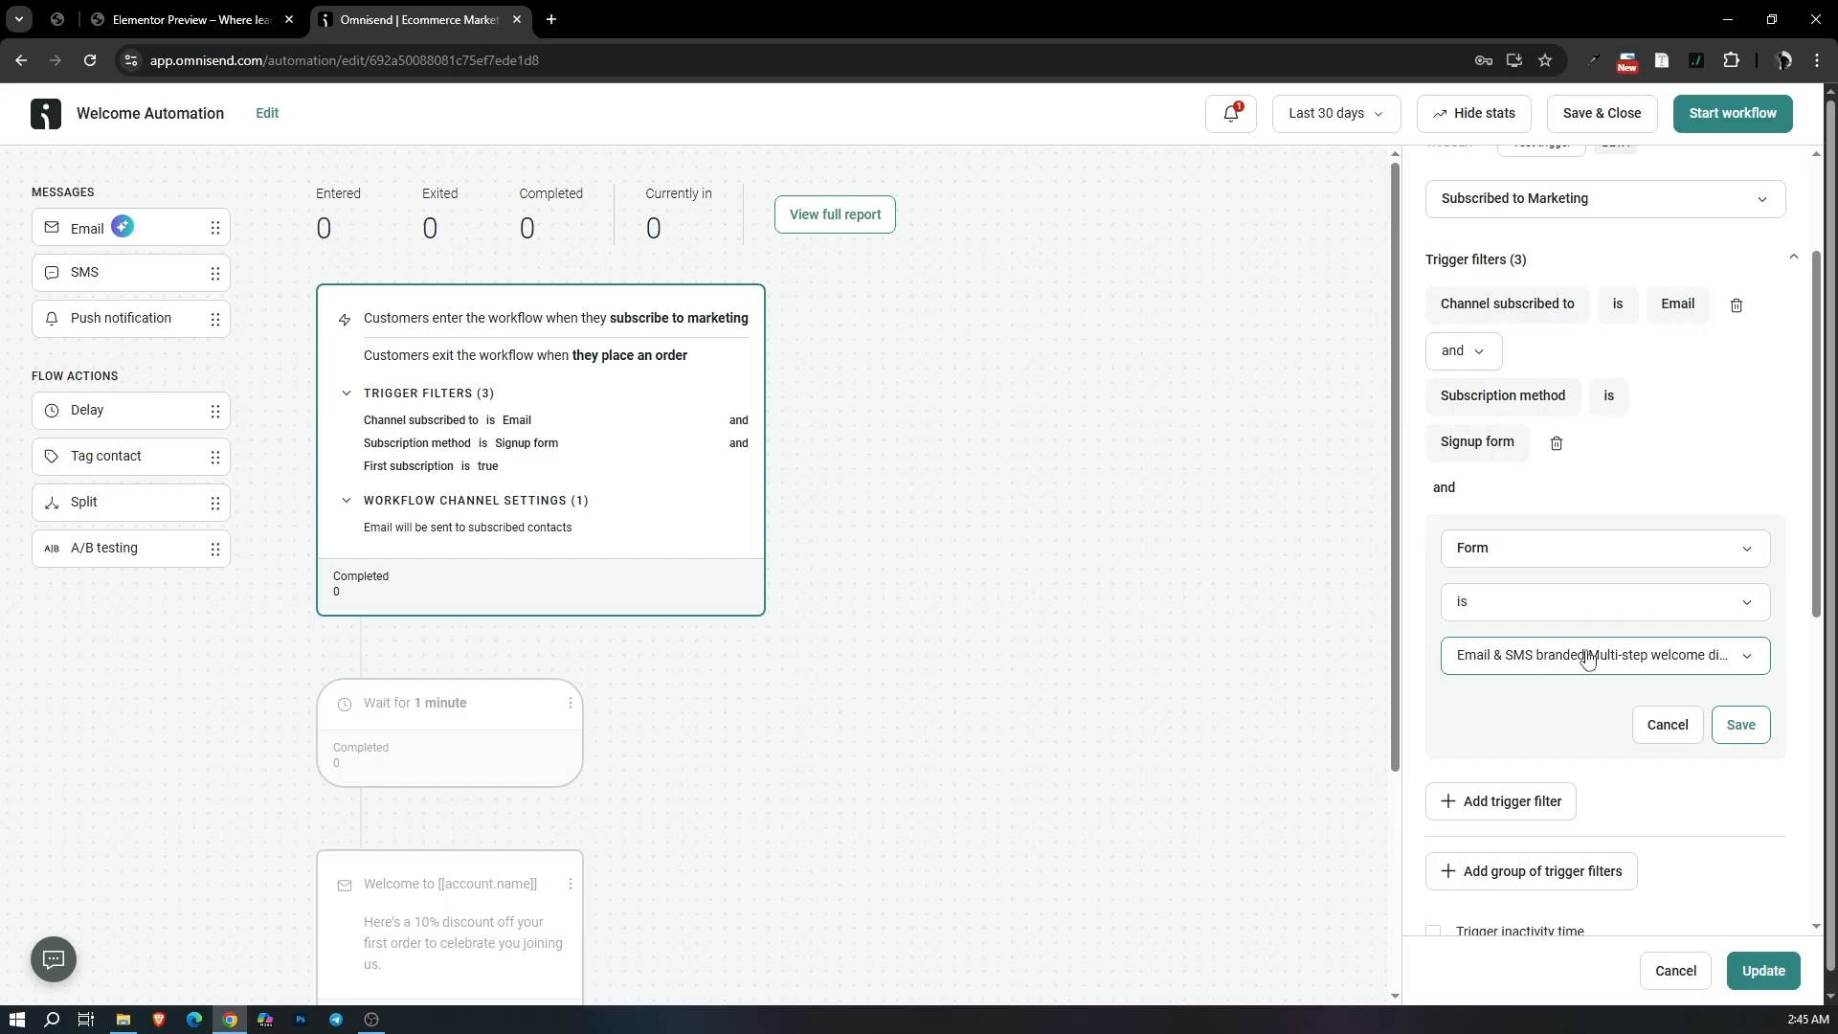
click(1741, 730)
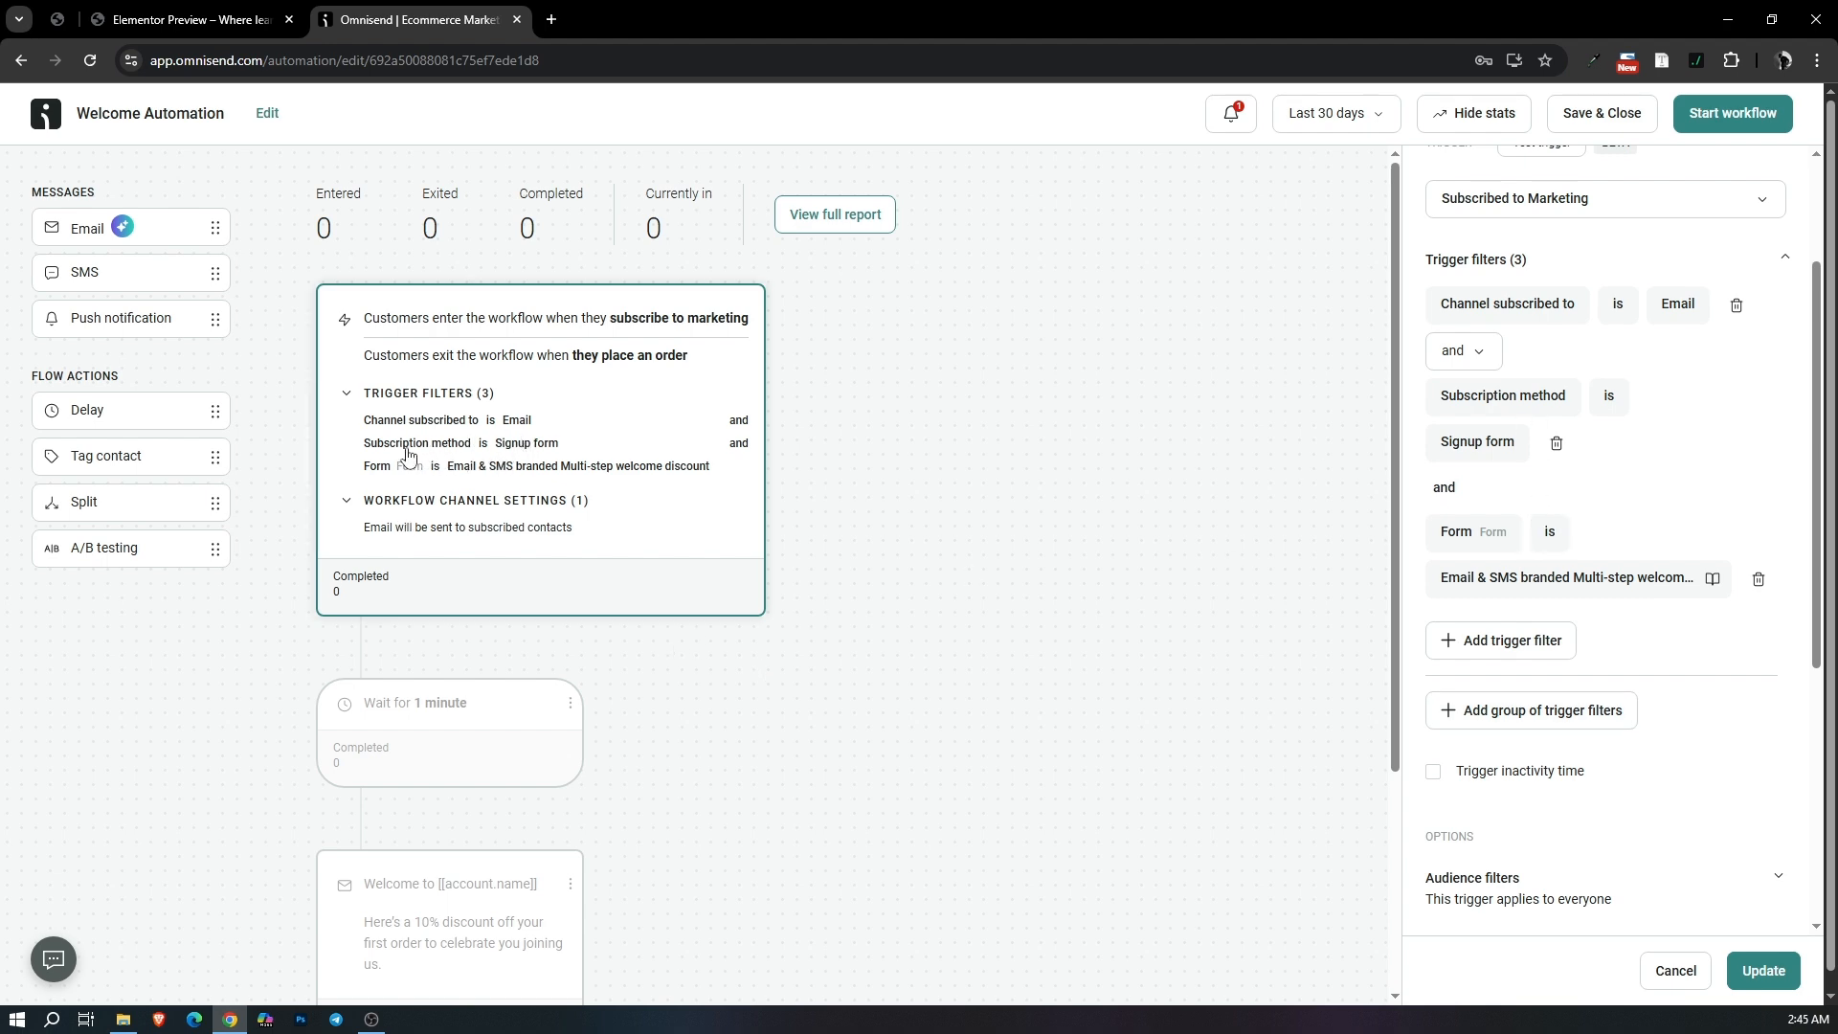
mouse_move(472, 454)
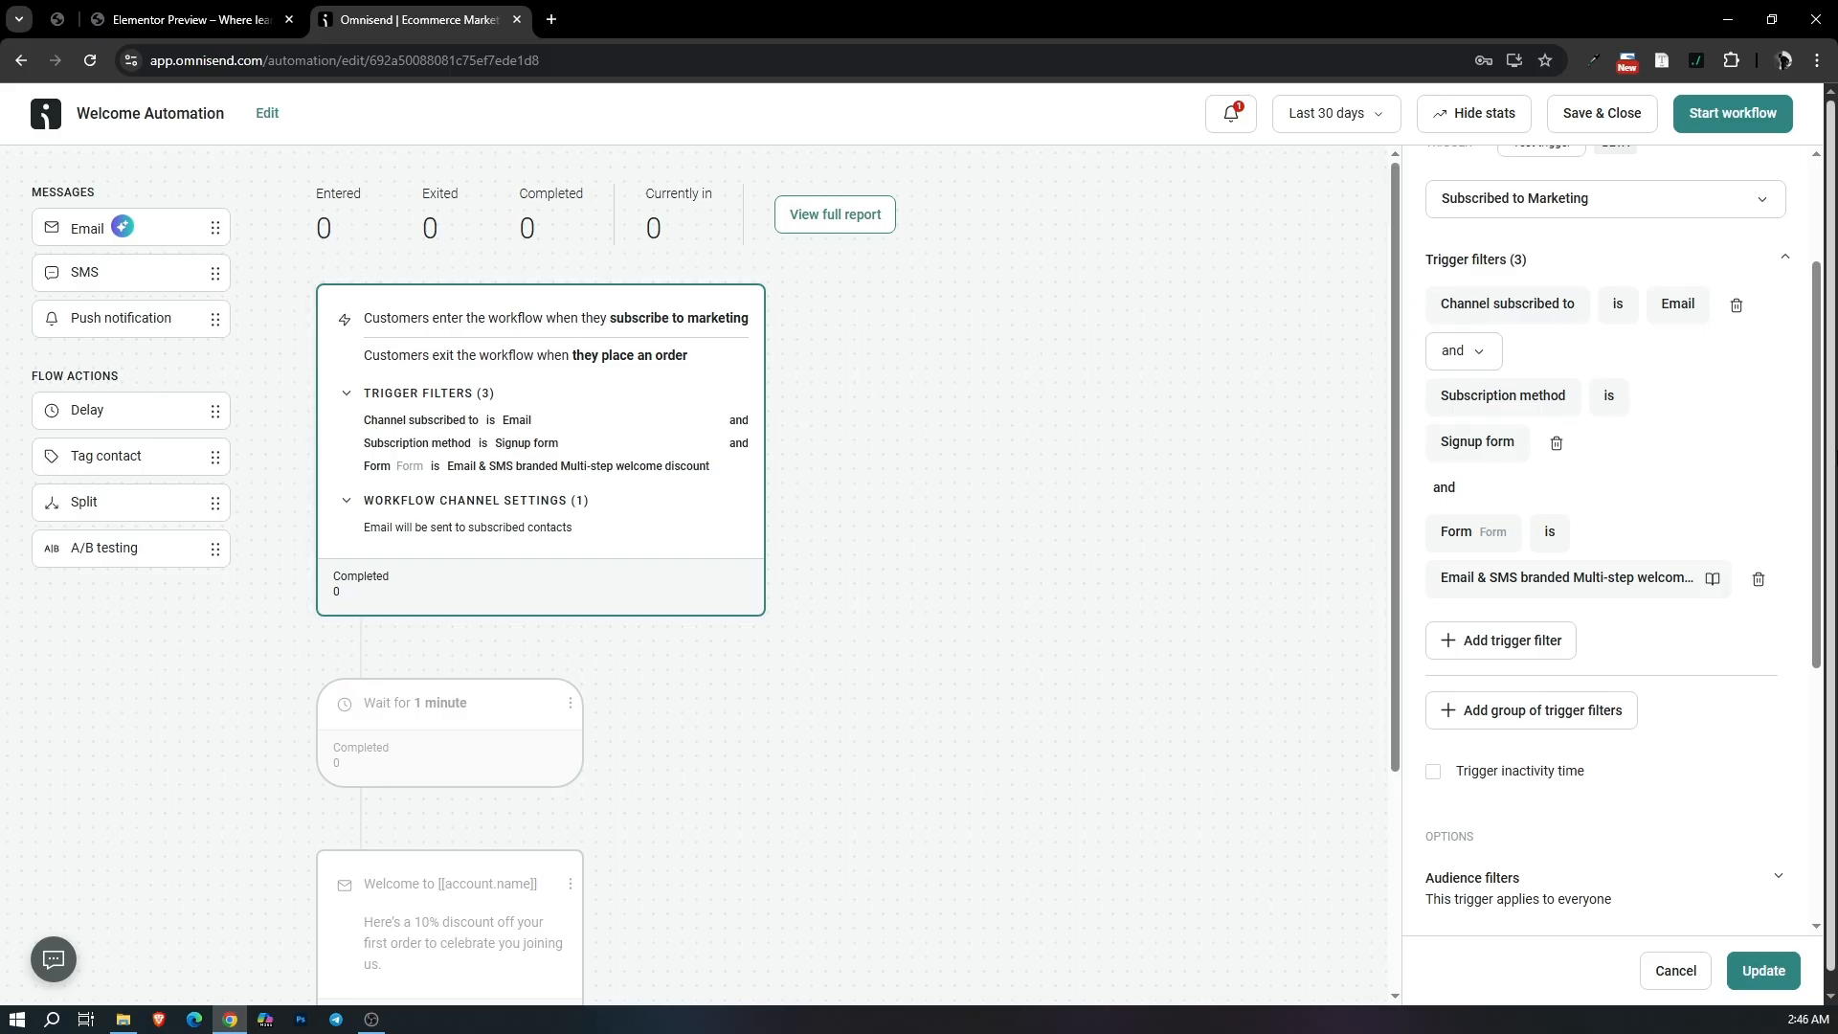
scroll(1644, 476, up, 2)
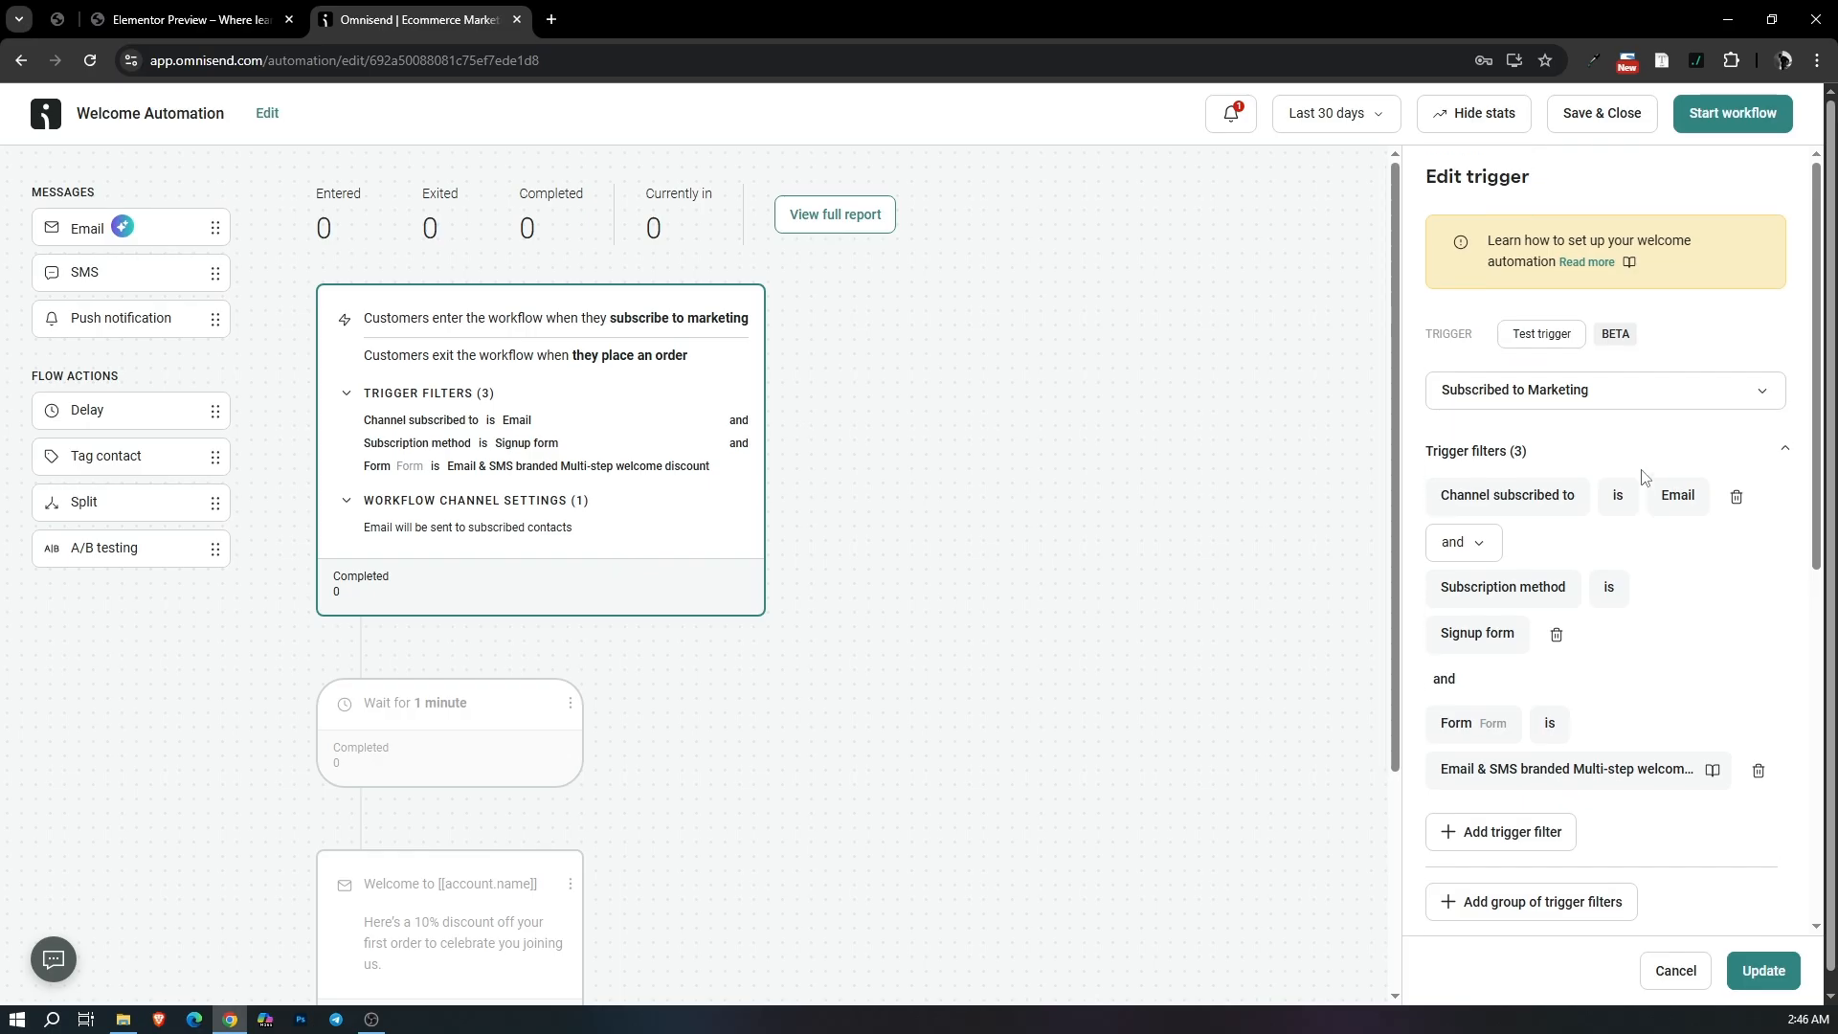
Change the workflow's delay before the welcome email from a timed wait to Immediately.
scroll(1636, 476, down, 3)
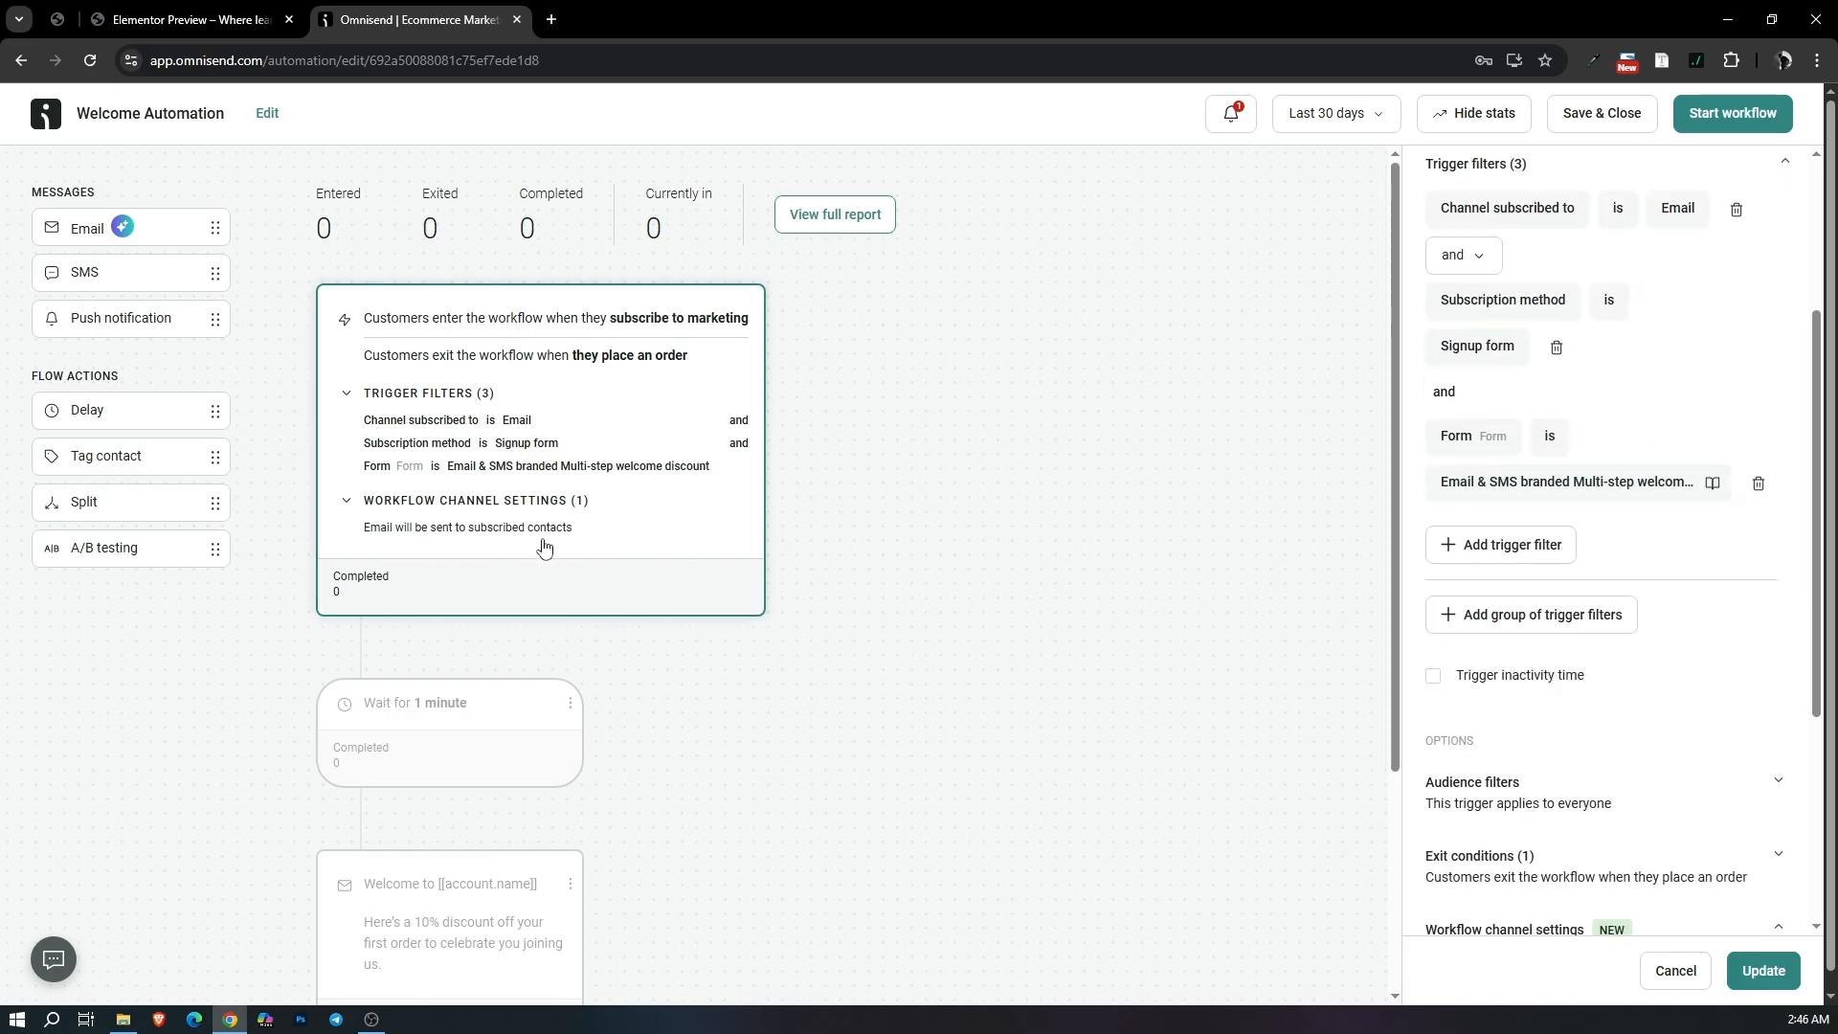
scroll(862, 613, down, 2)
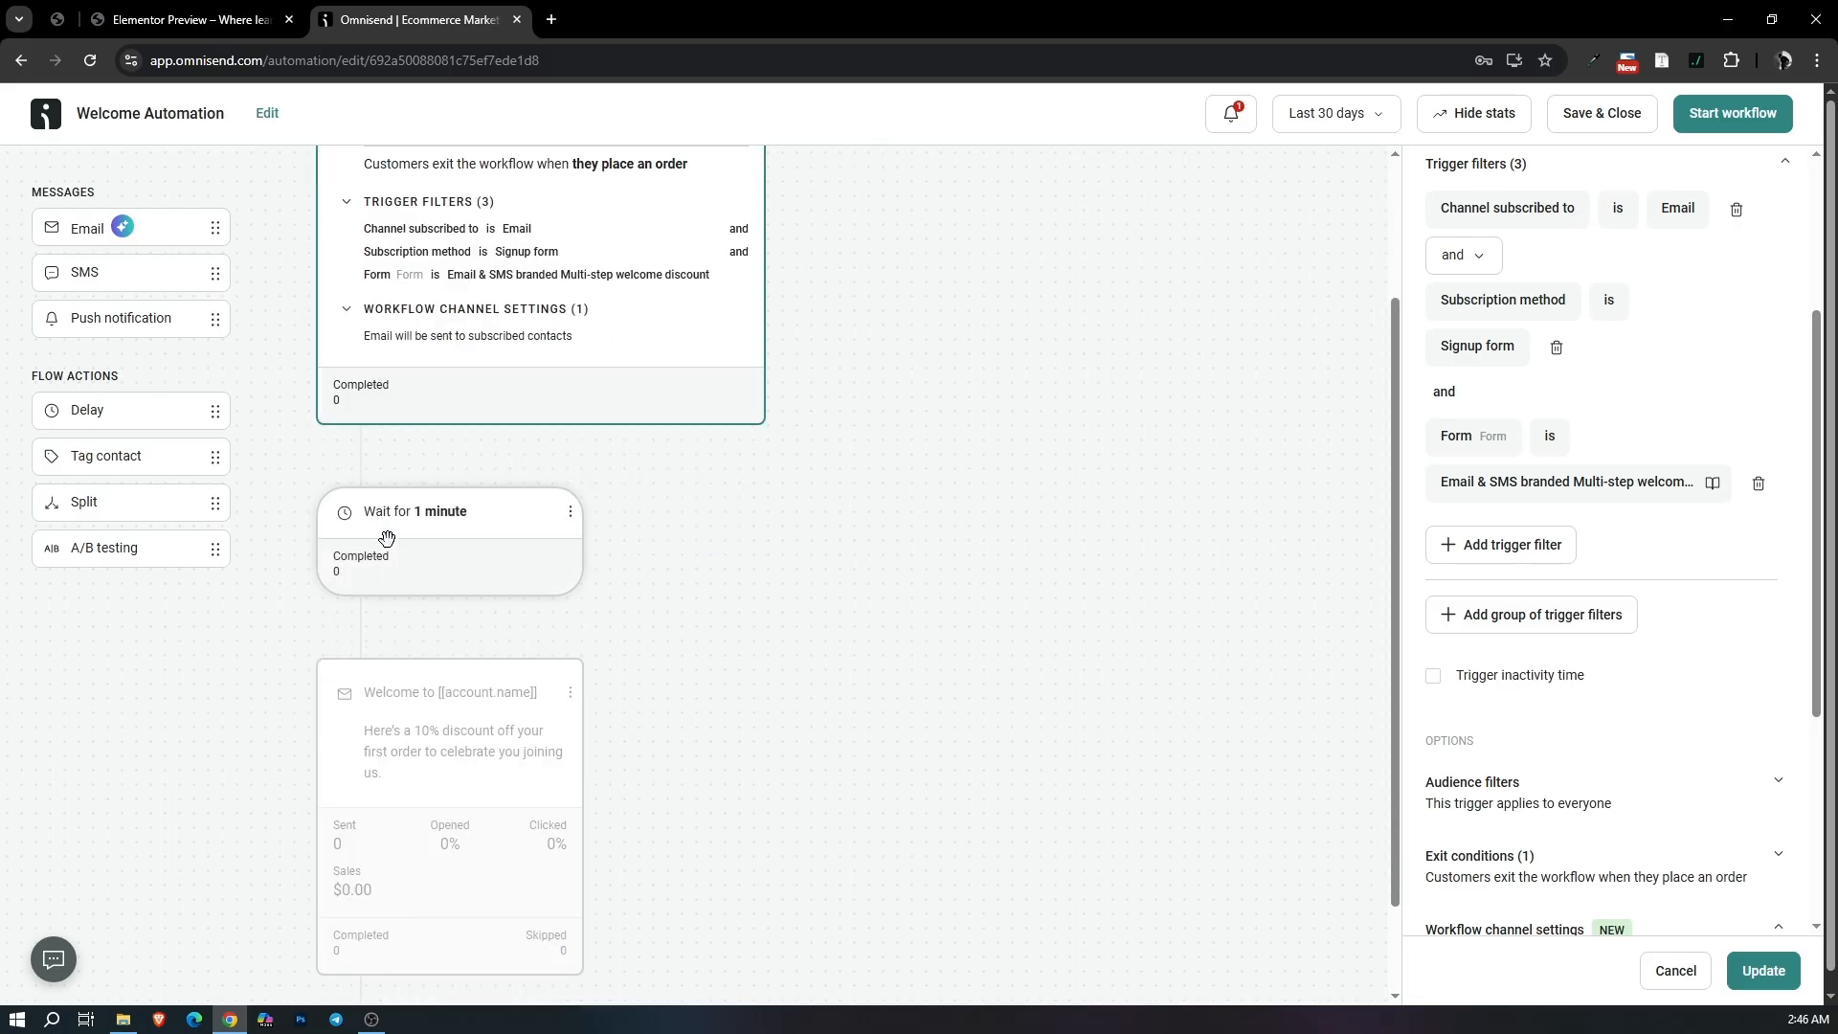
click(473, 533)
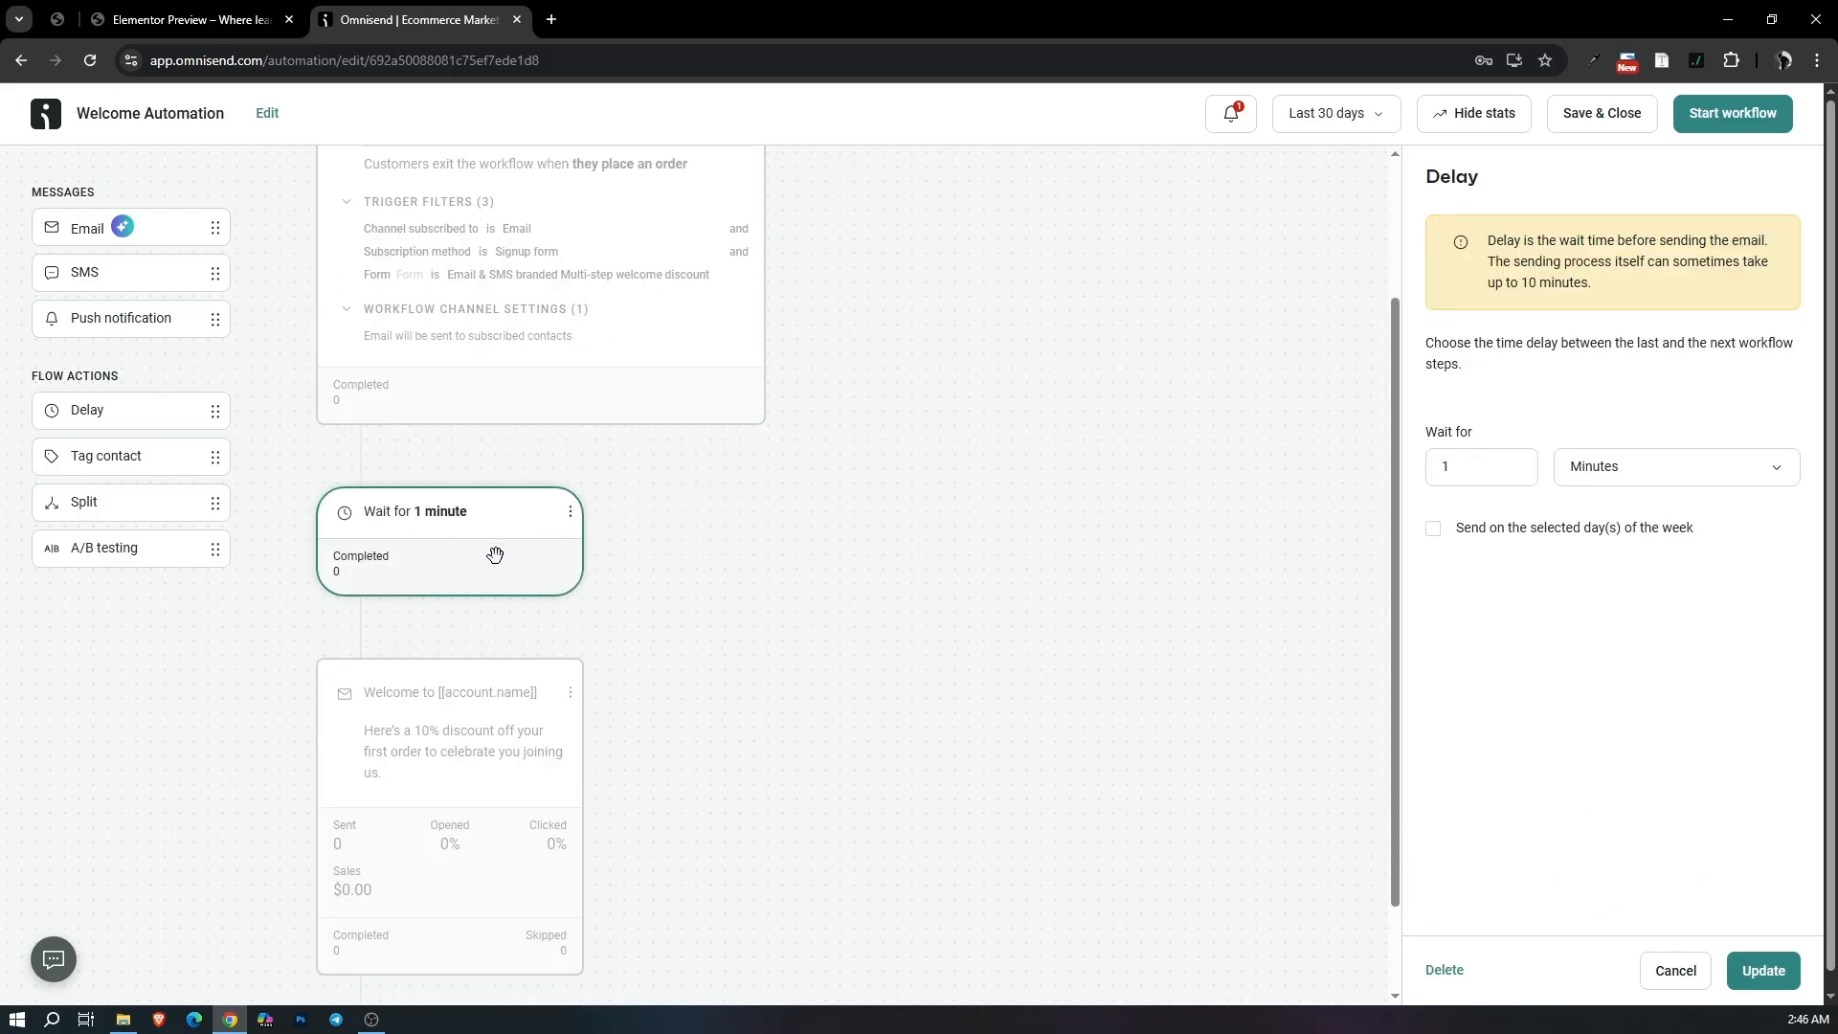
click(1655, 480)
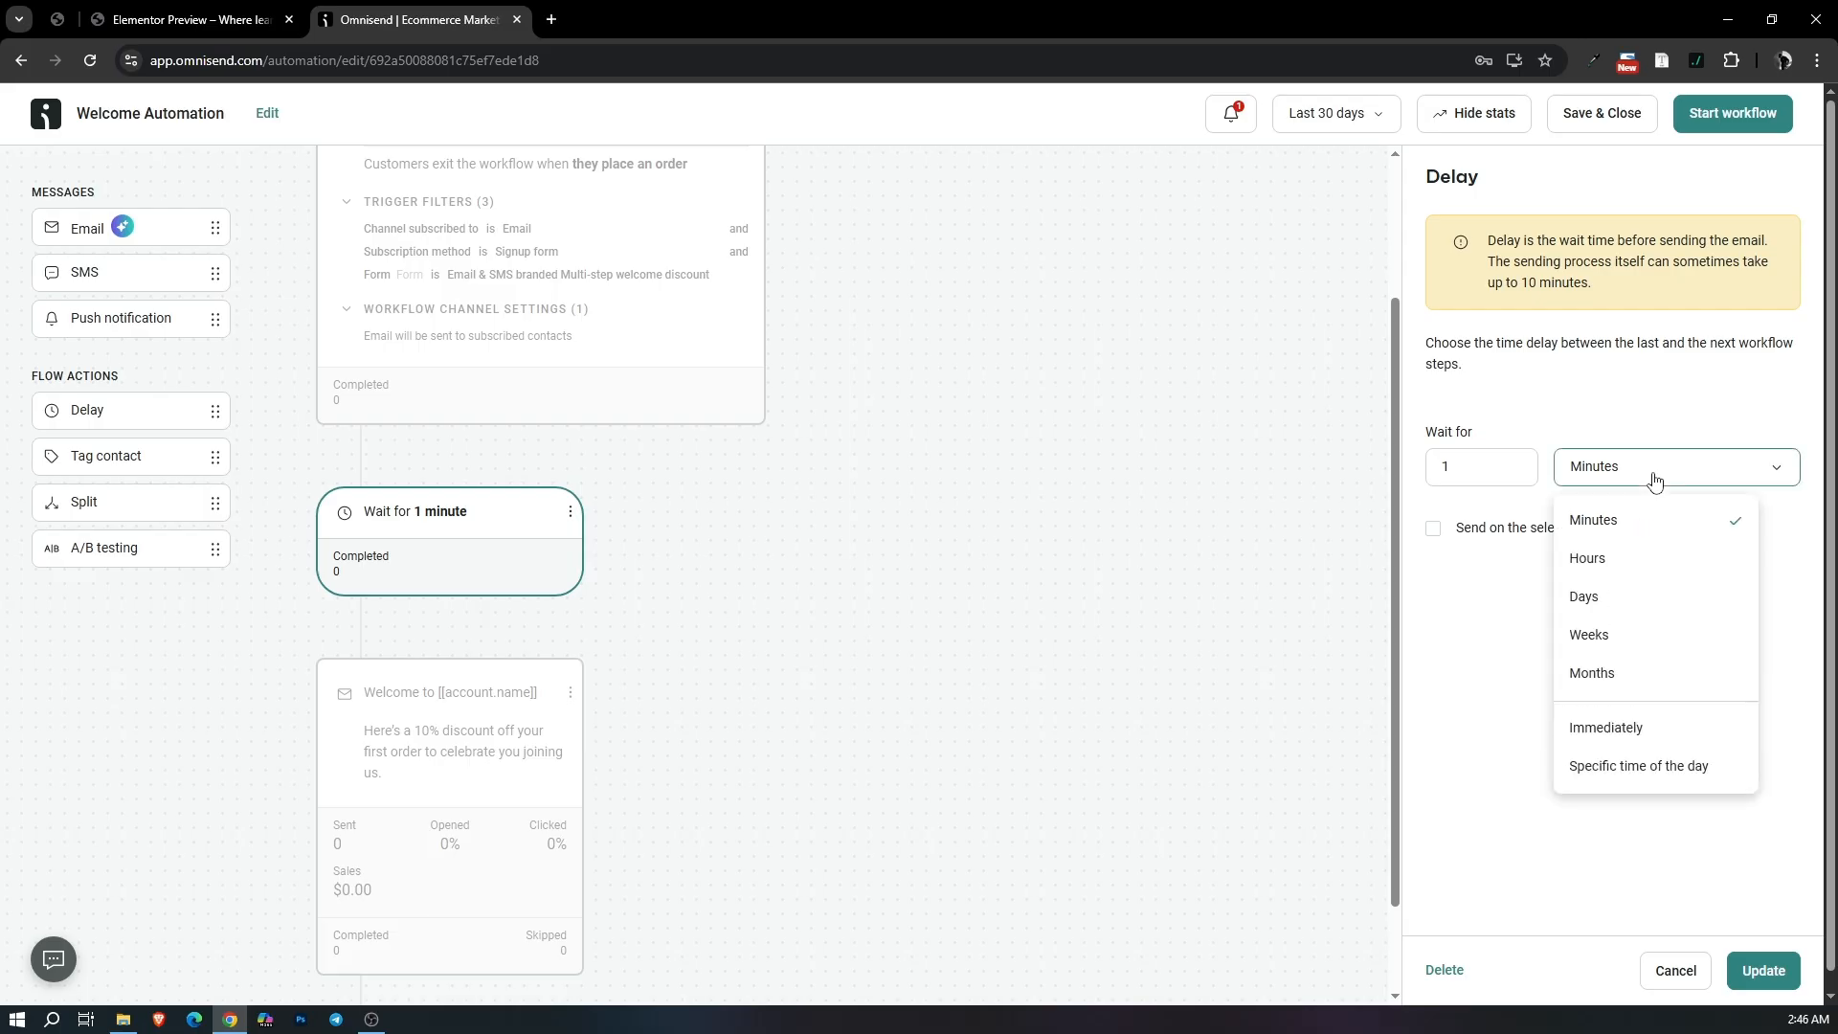
click(1655, 729)
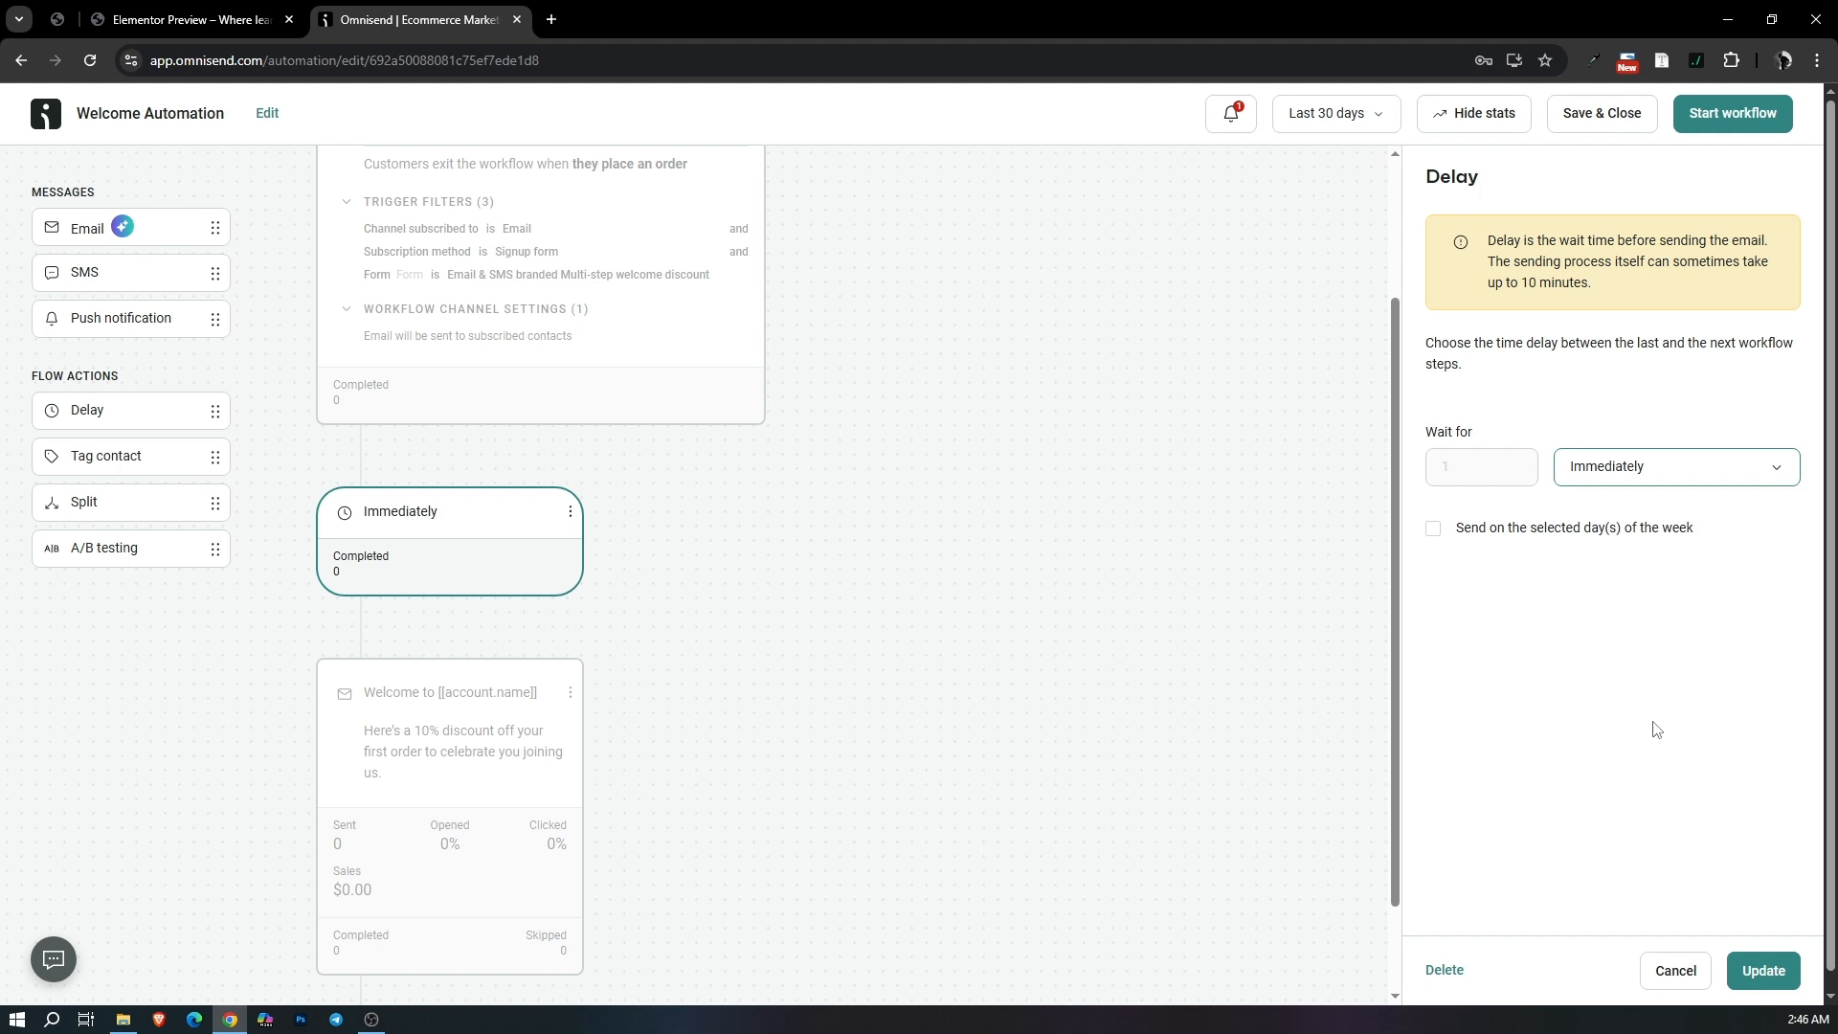
Use Omnisend AI to rephrase the welcome email's subject line in a friendlier tone and apply "Check out the awesome deals waiting for you at [[account.name]]!".
click(403, 756)
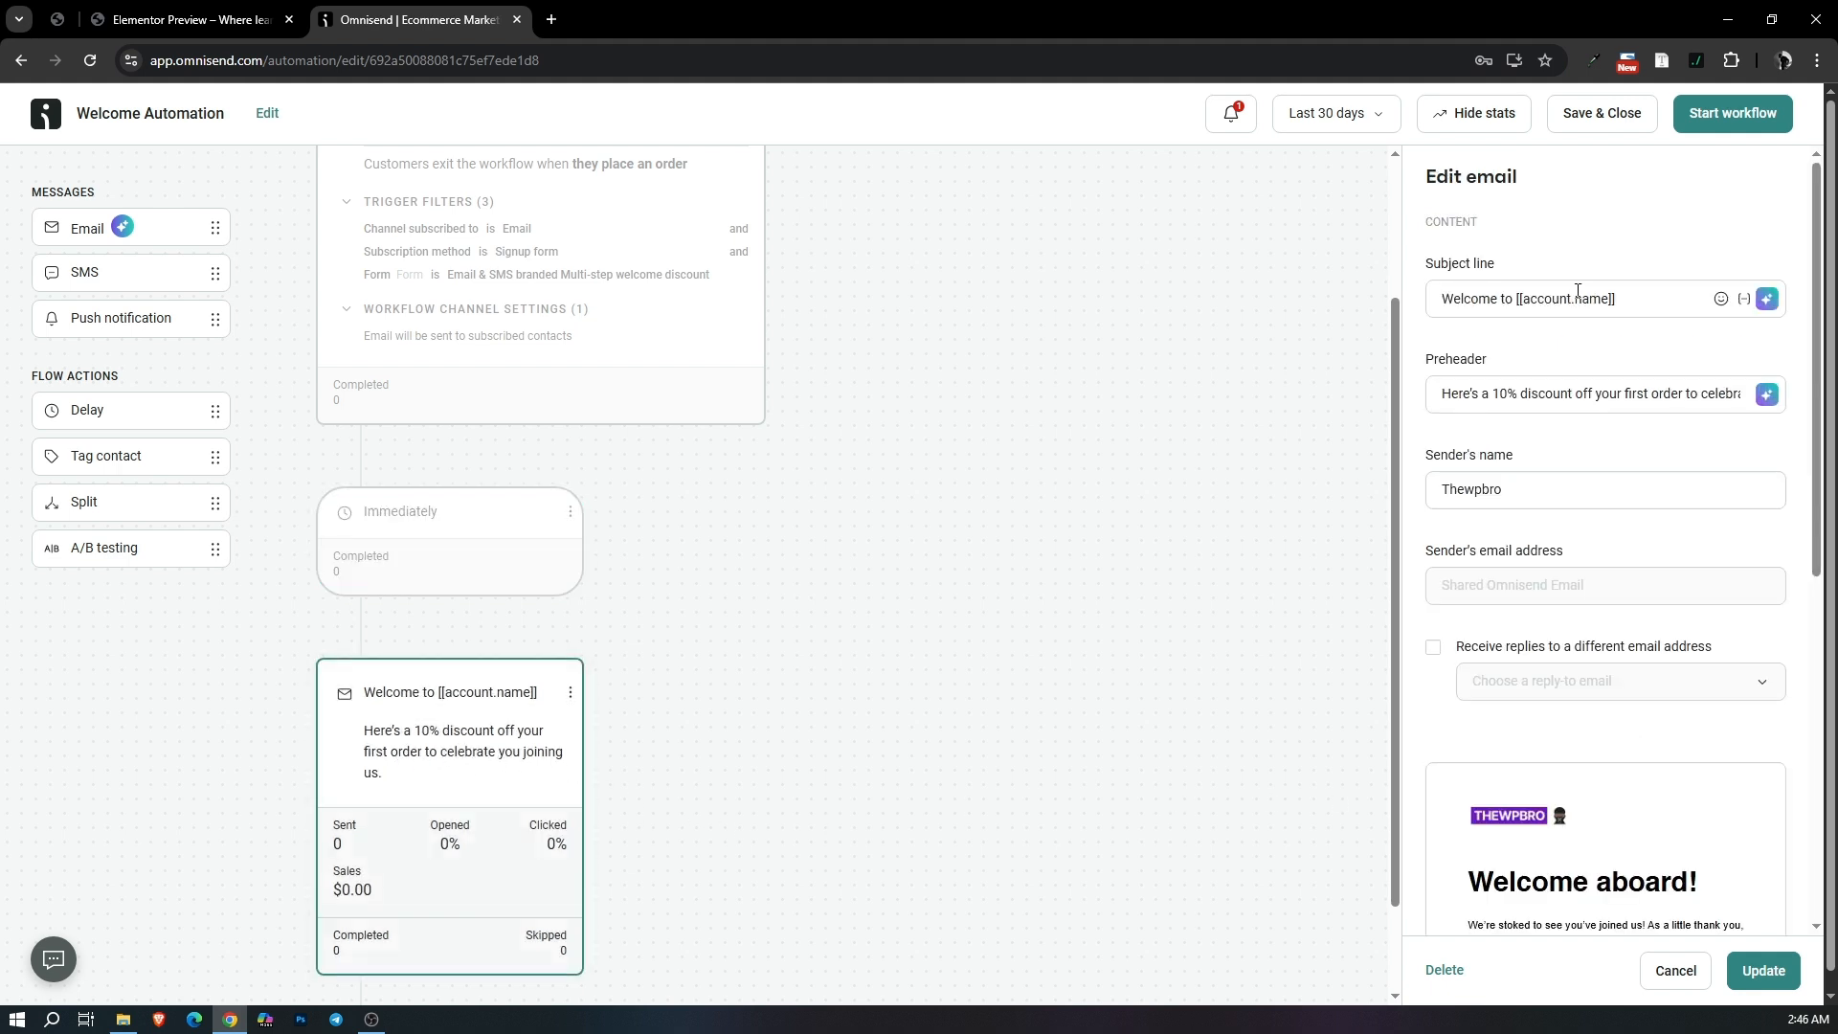
click(1767, 300)
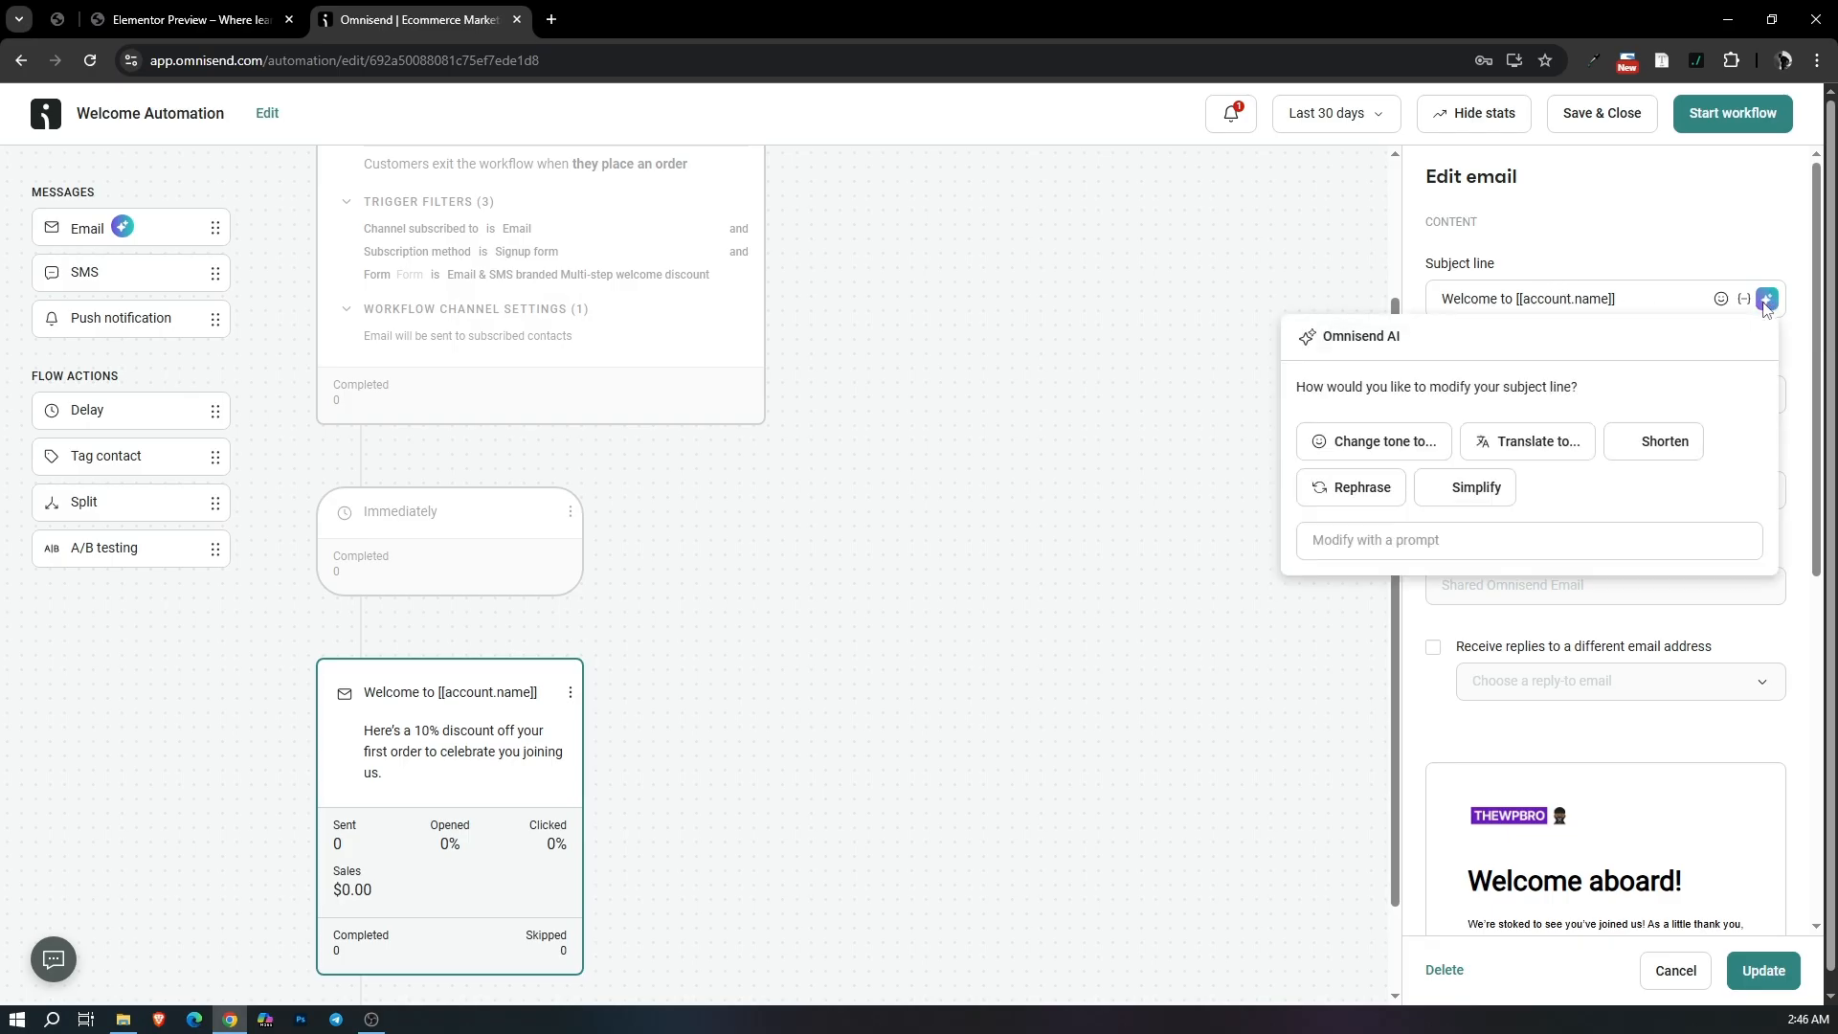
click(1377, 488)
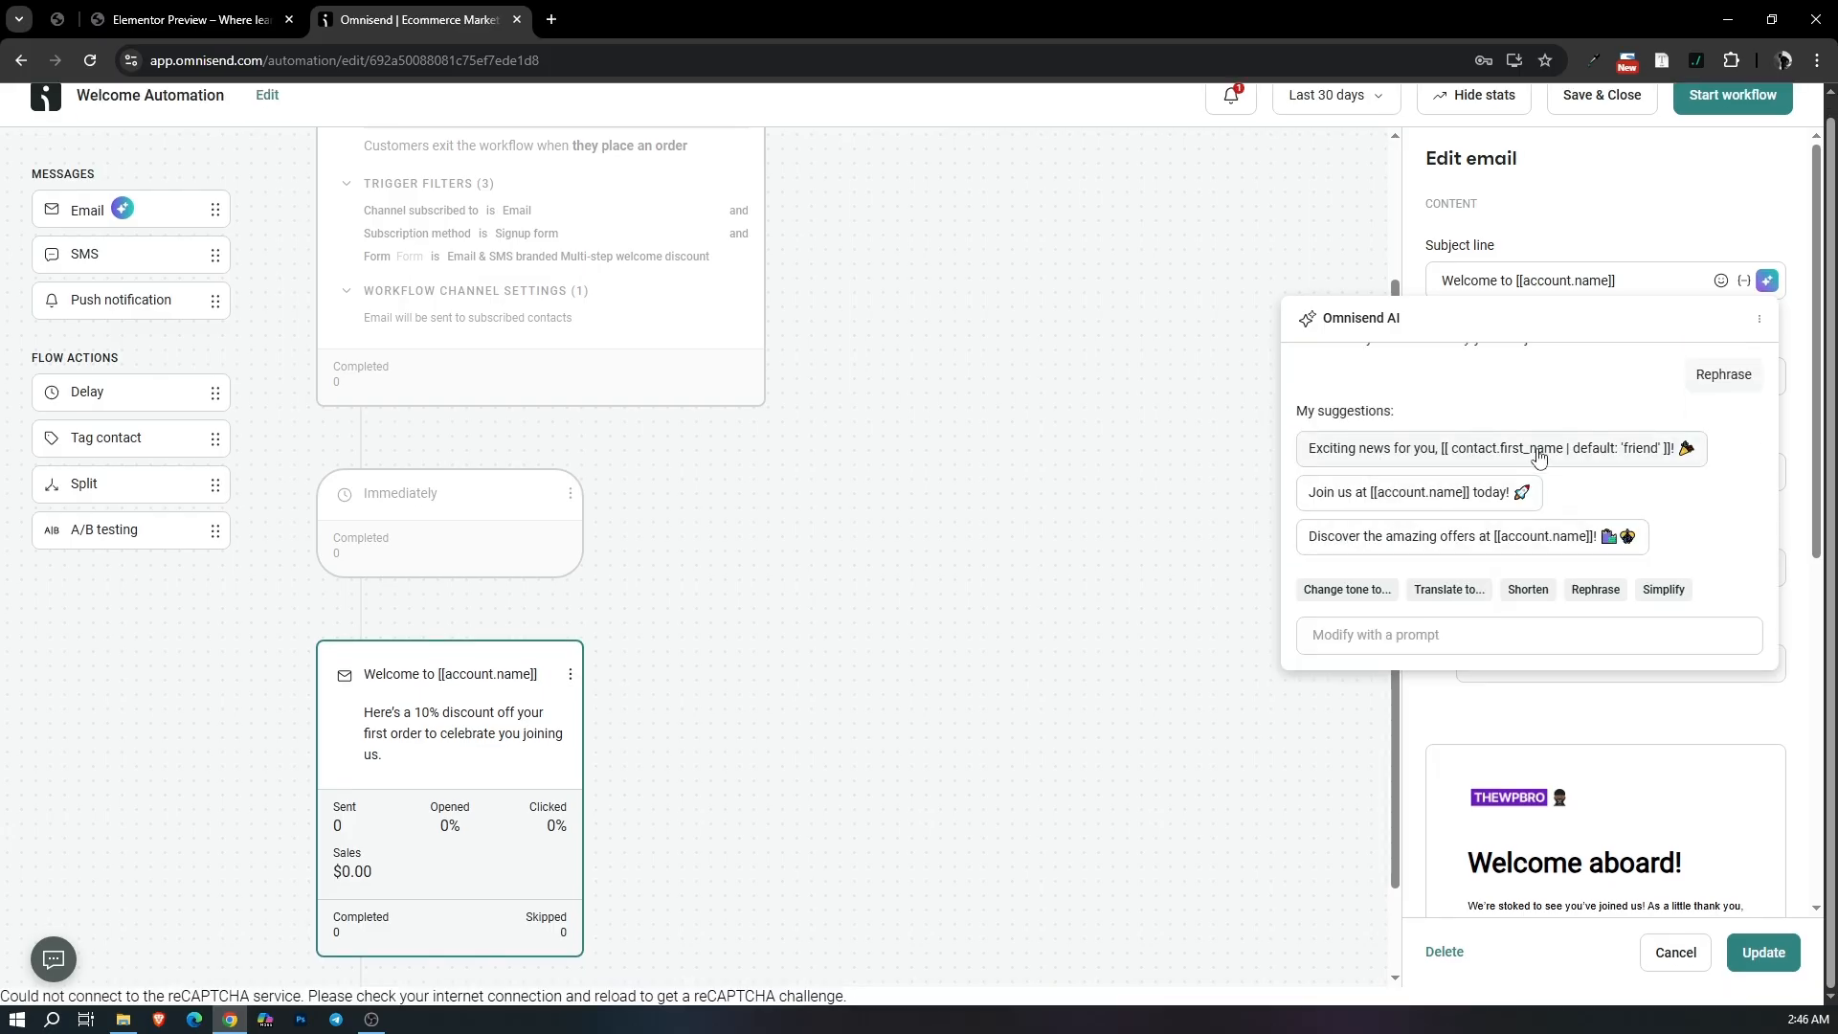
scroll(1658, 499, up, 1)
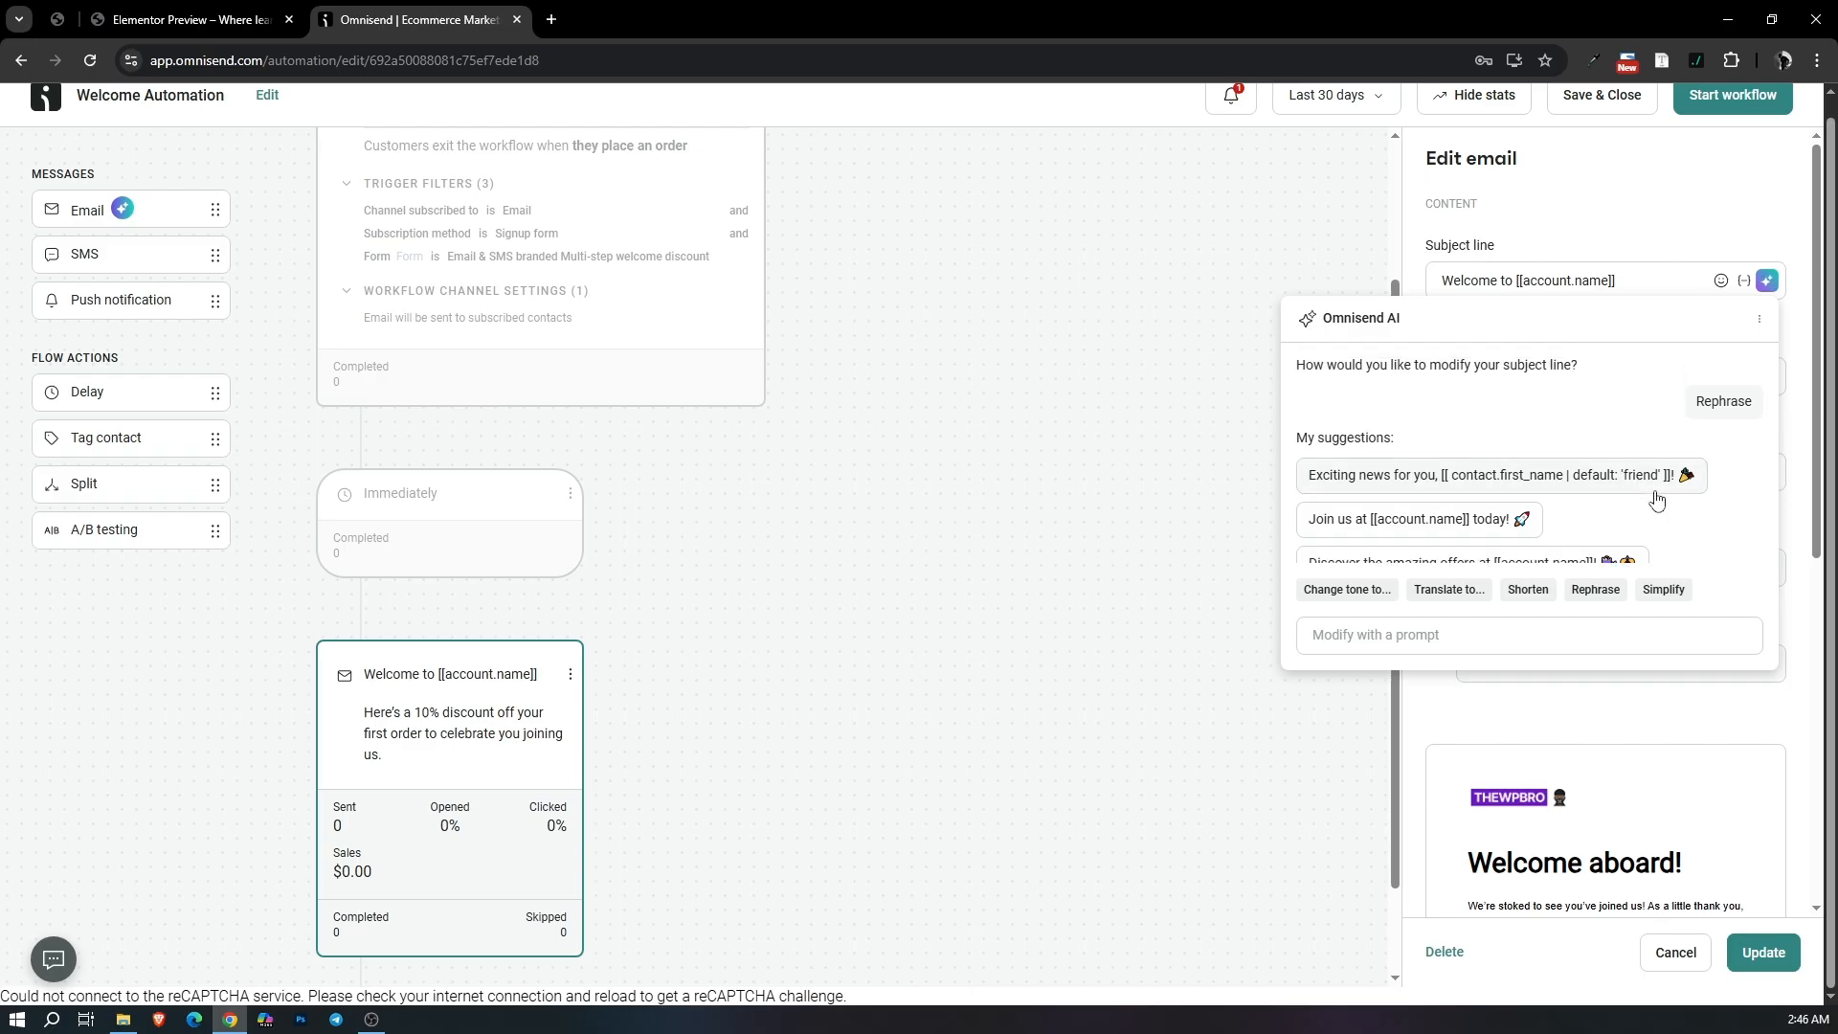
scroll(1400, 484, down, 1)
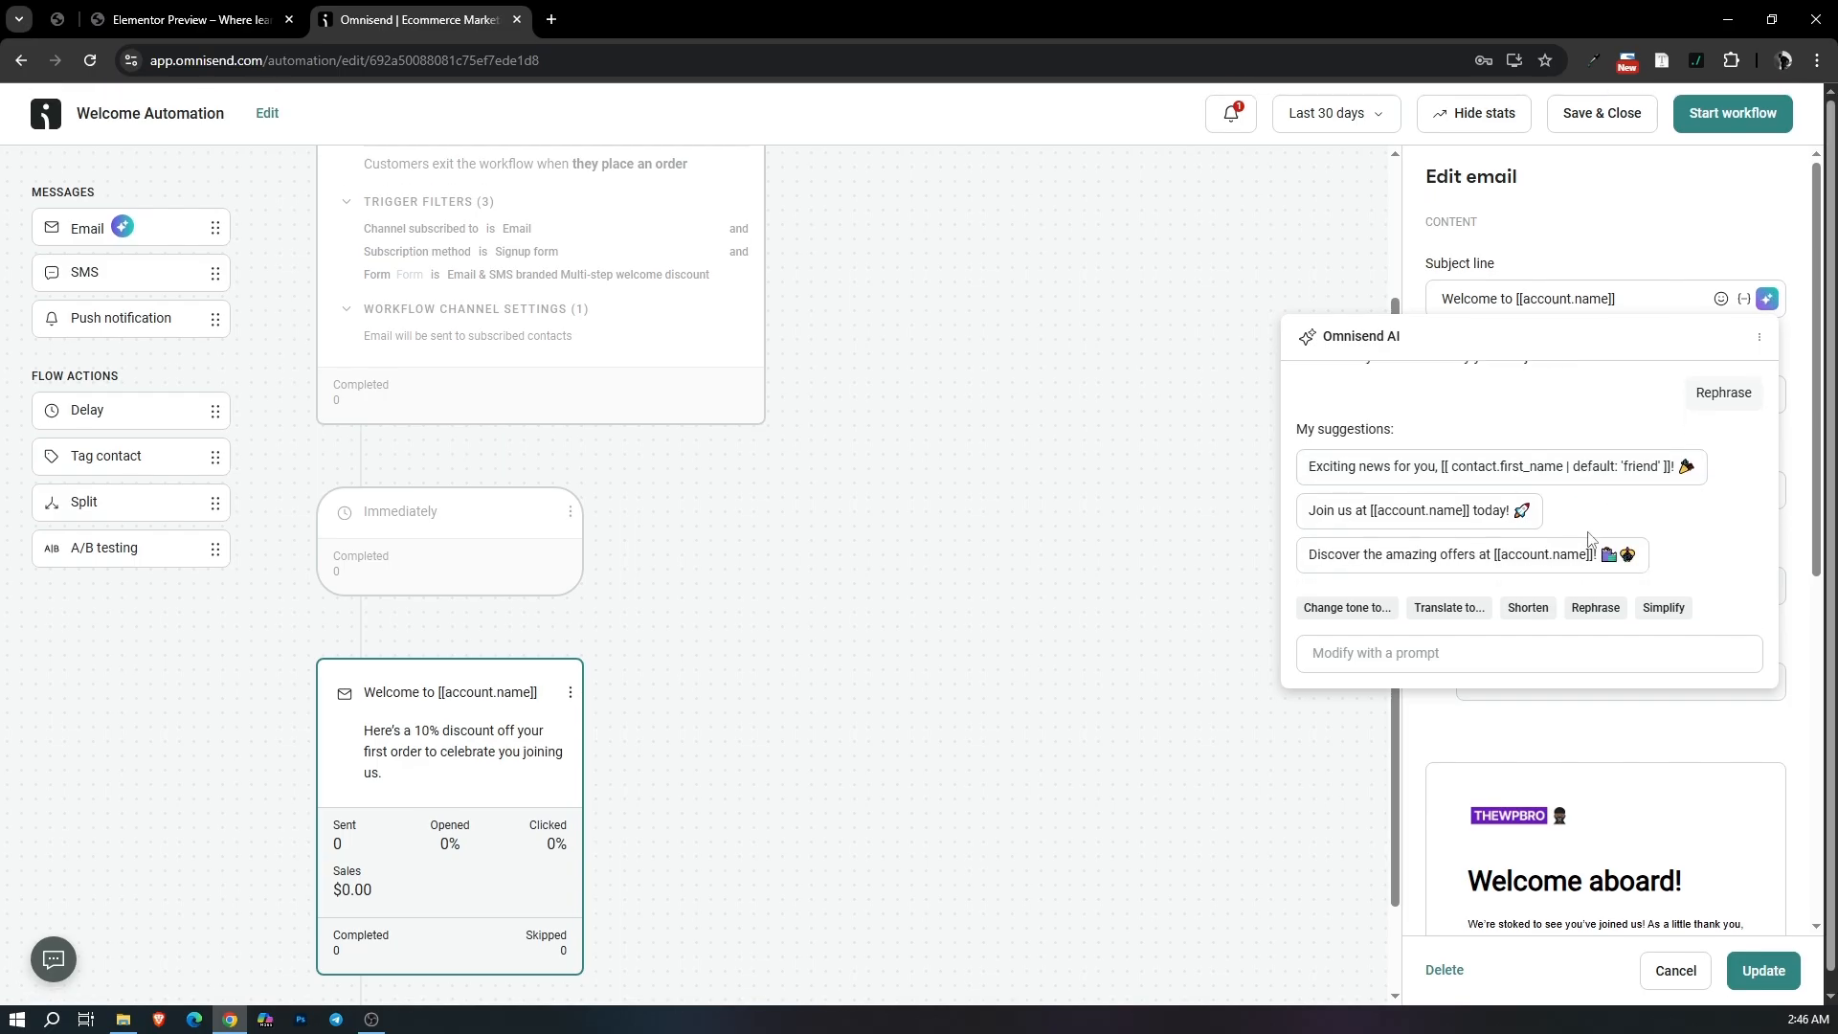
click(1386, 613)
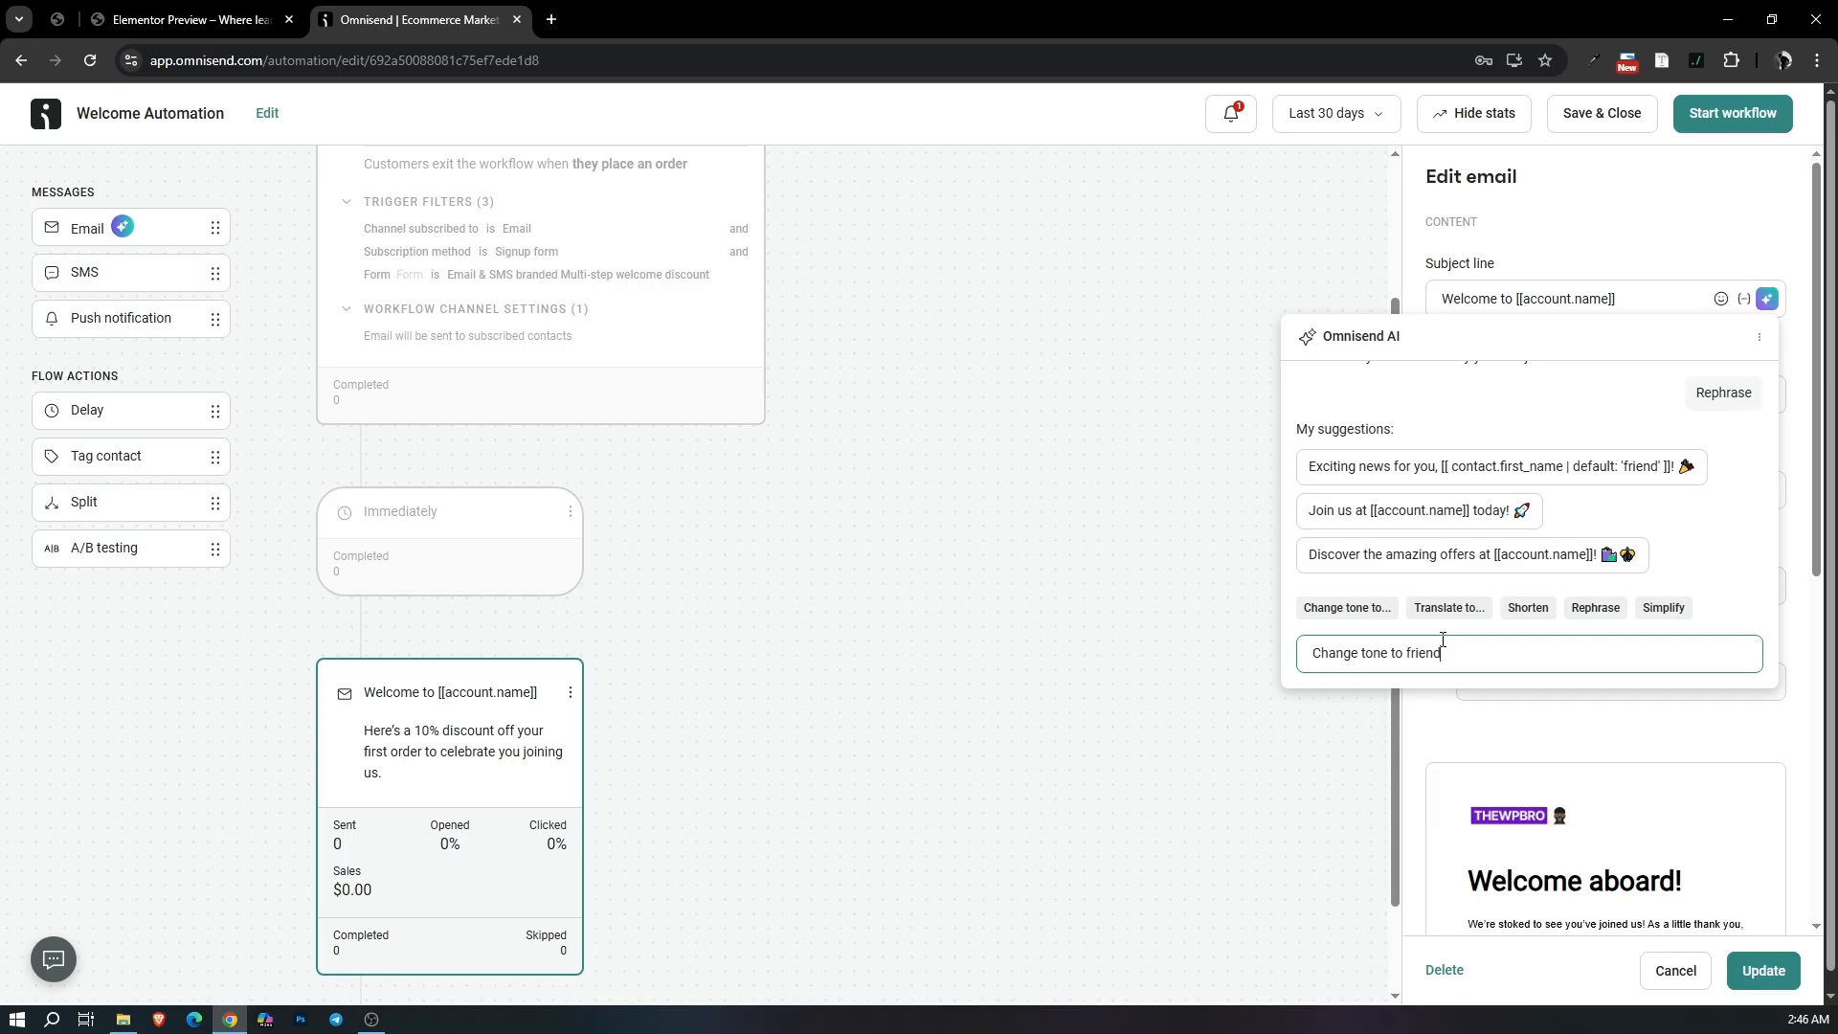
key(Return)
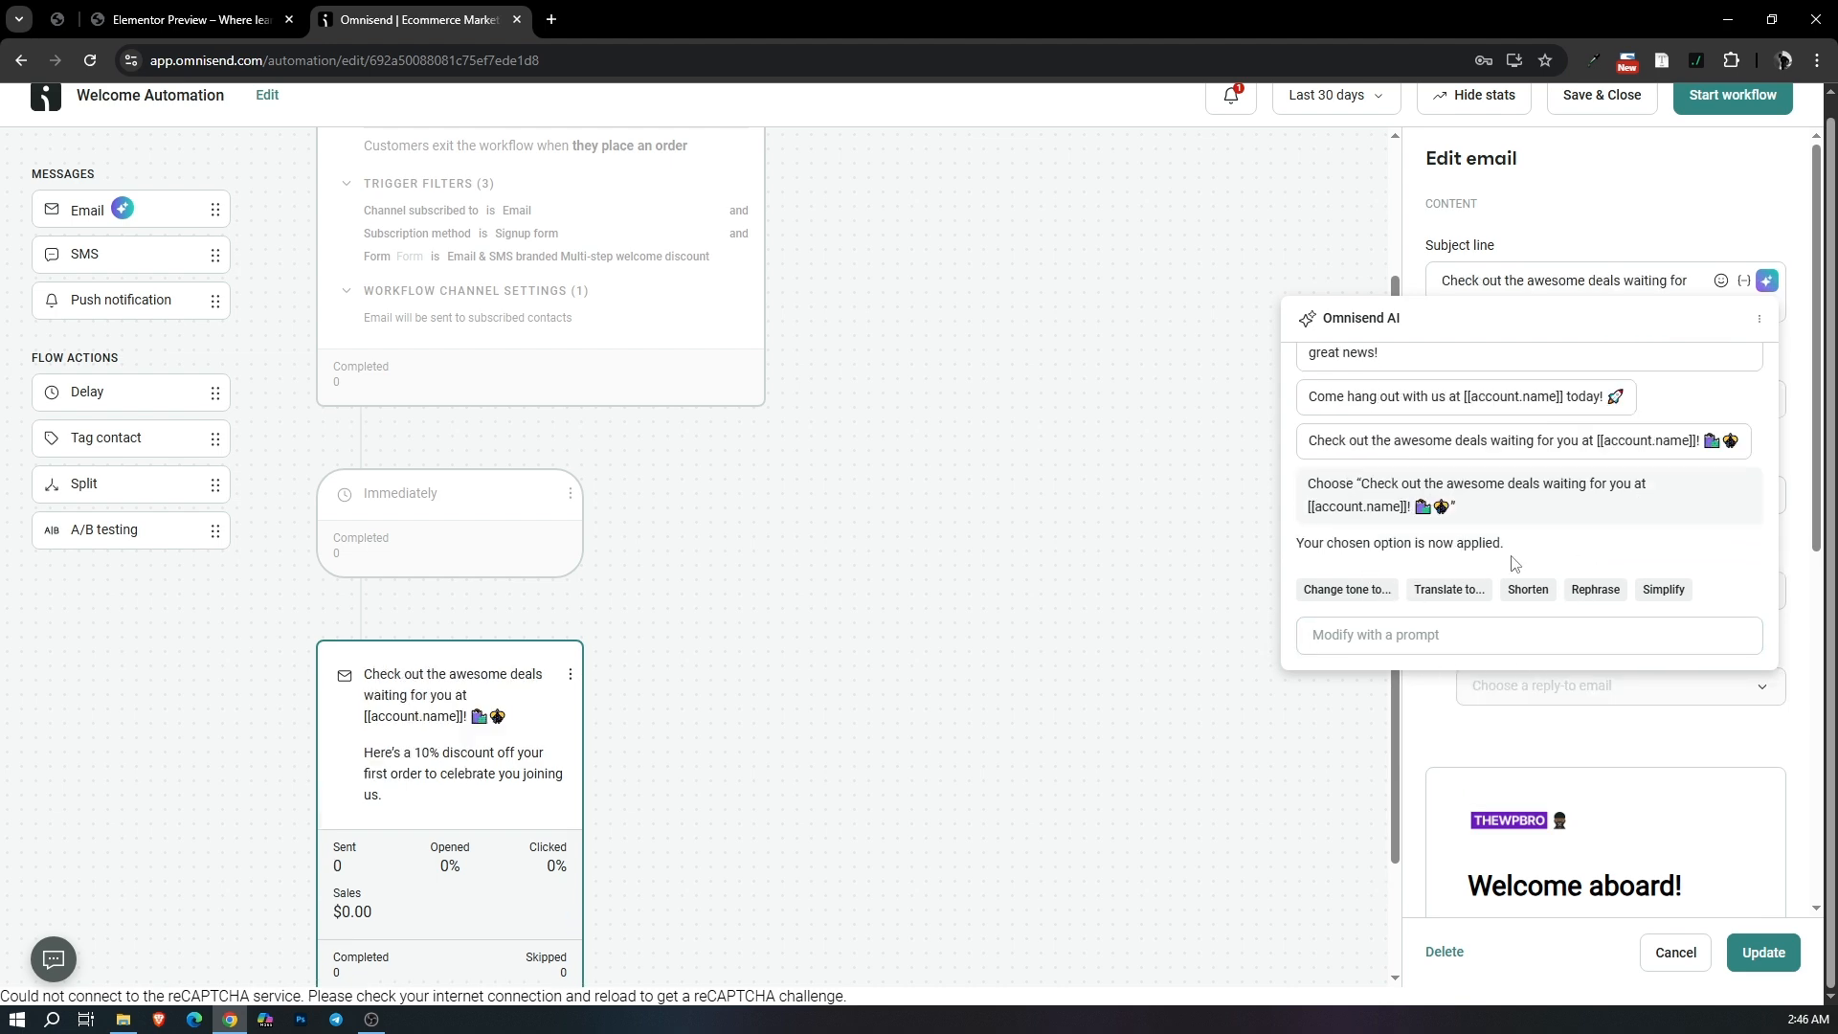
click(1621, 221)
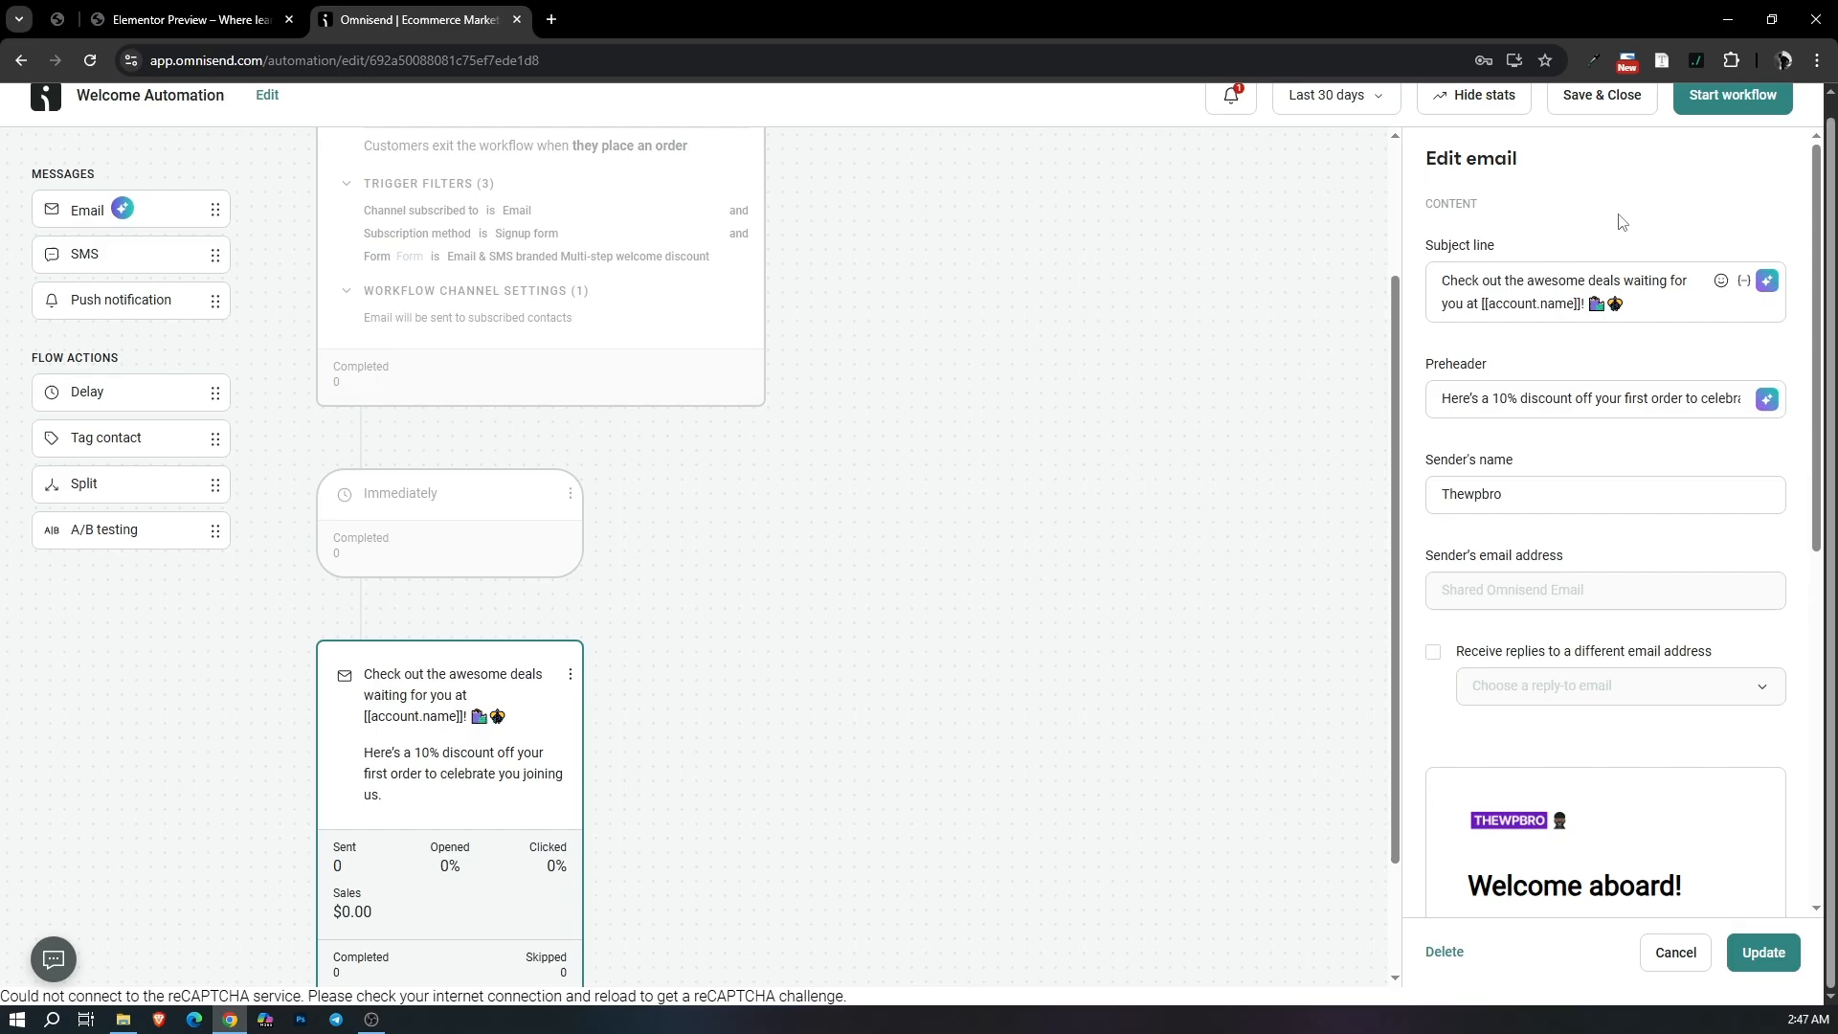
Rephrase the email's preheader with Omnisend AI and apply the suggestion "Claim your 10% off your first order—welcome aboard!".
click(1772, 402)
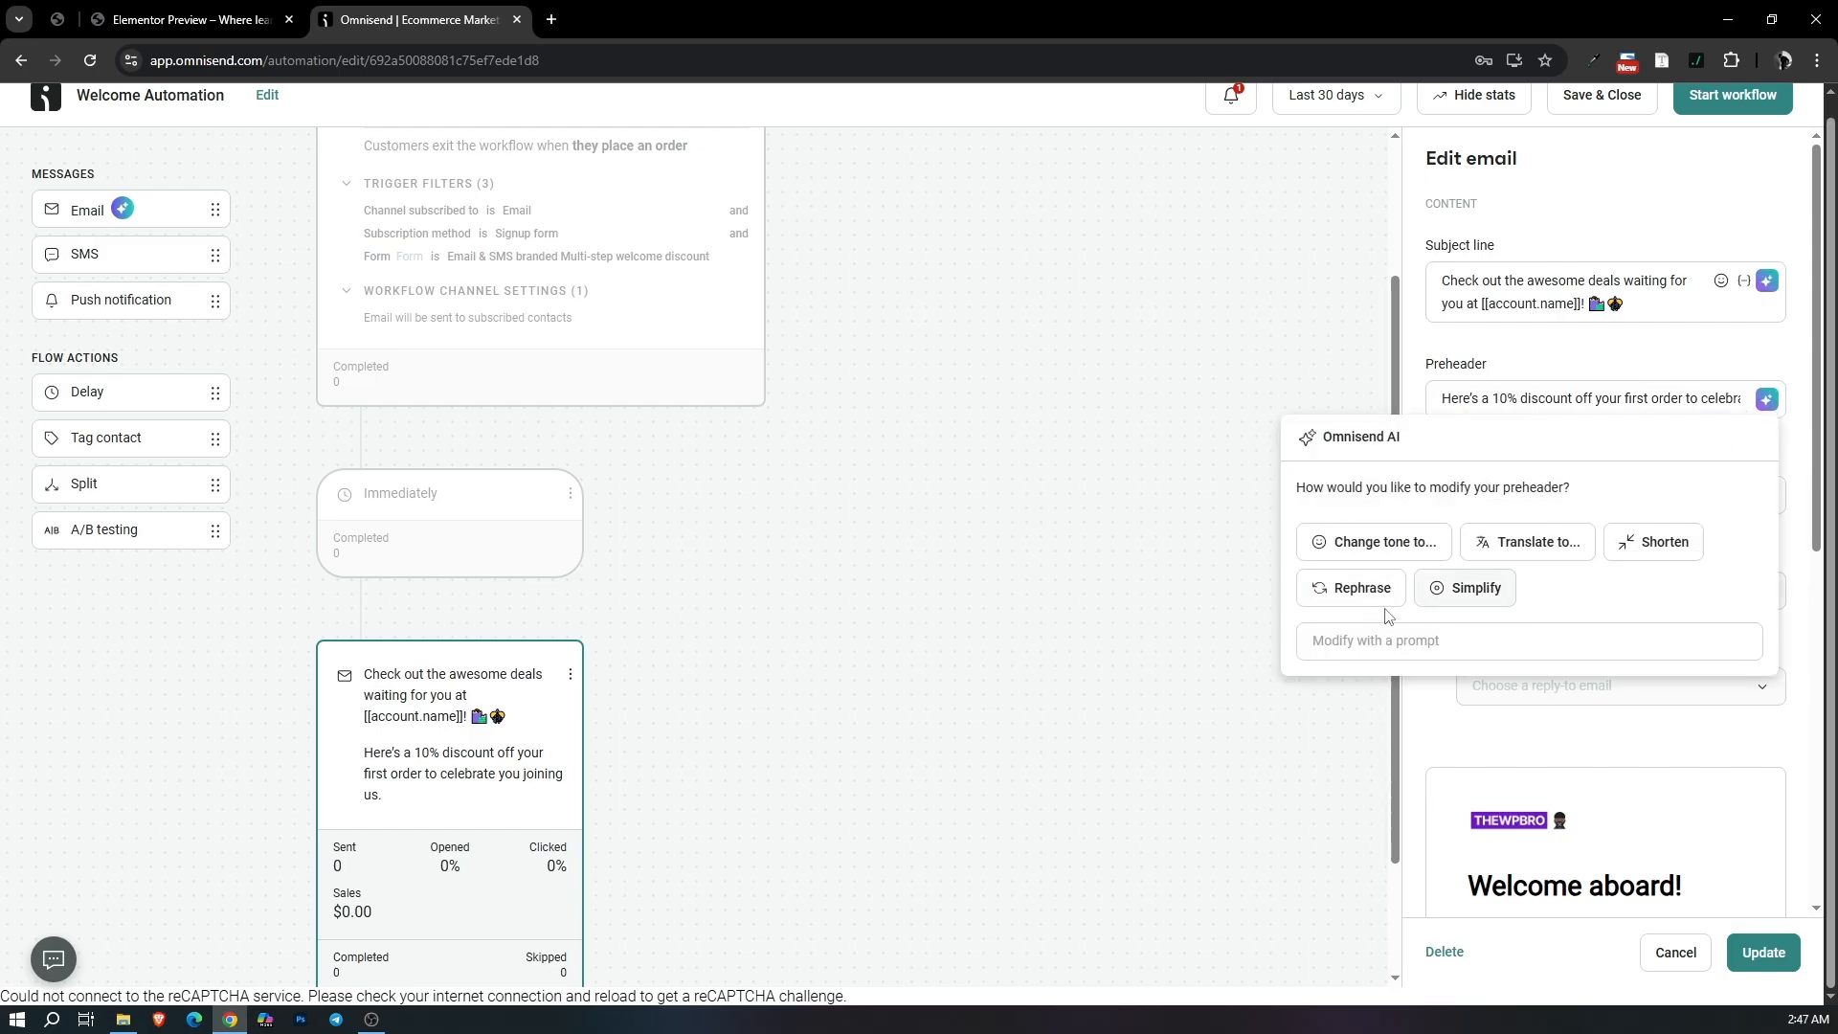
click(1359, 588)
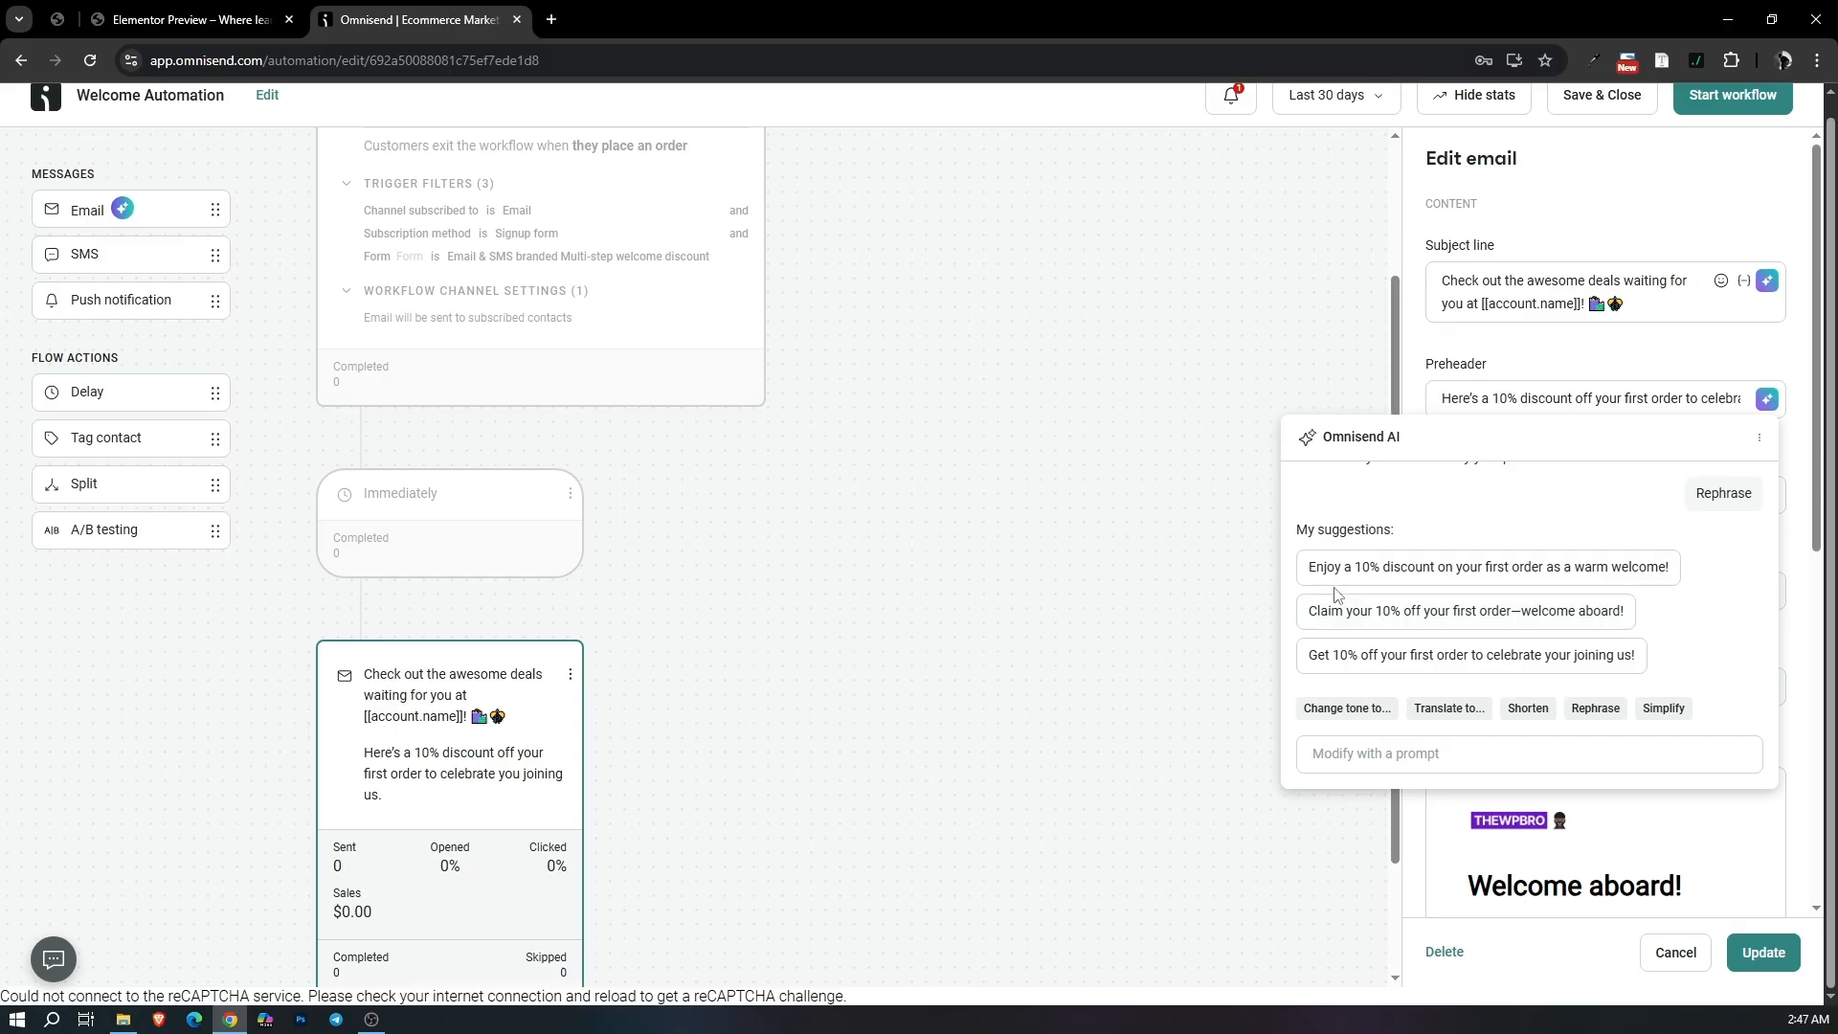
click(1498, 613)
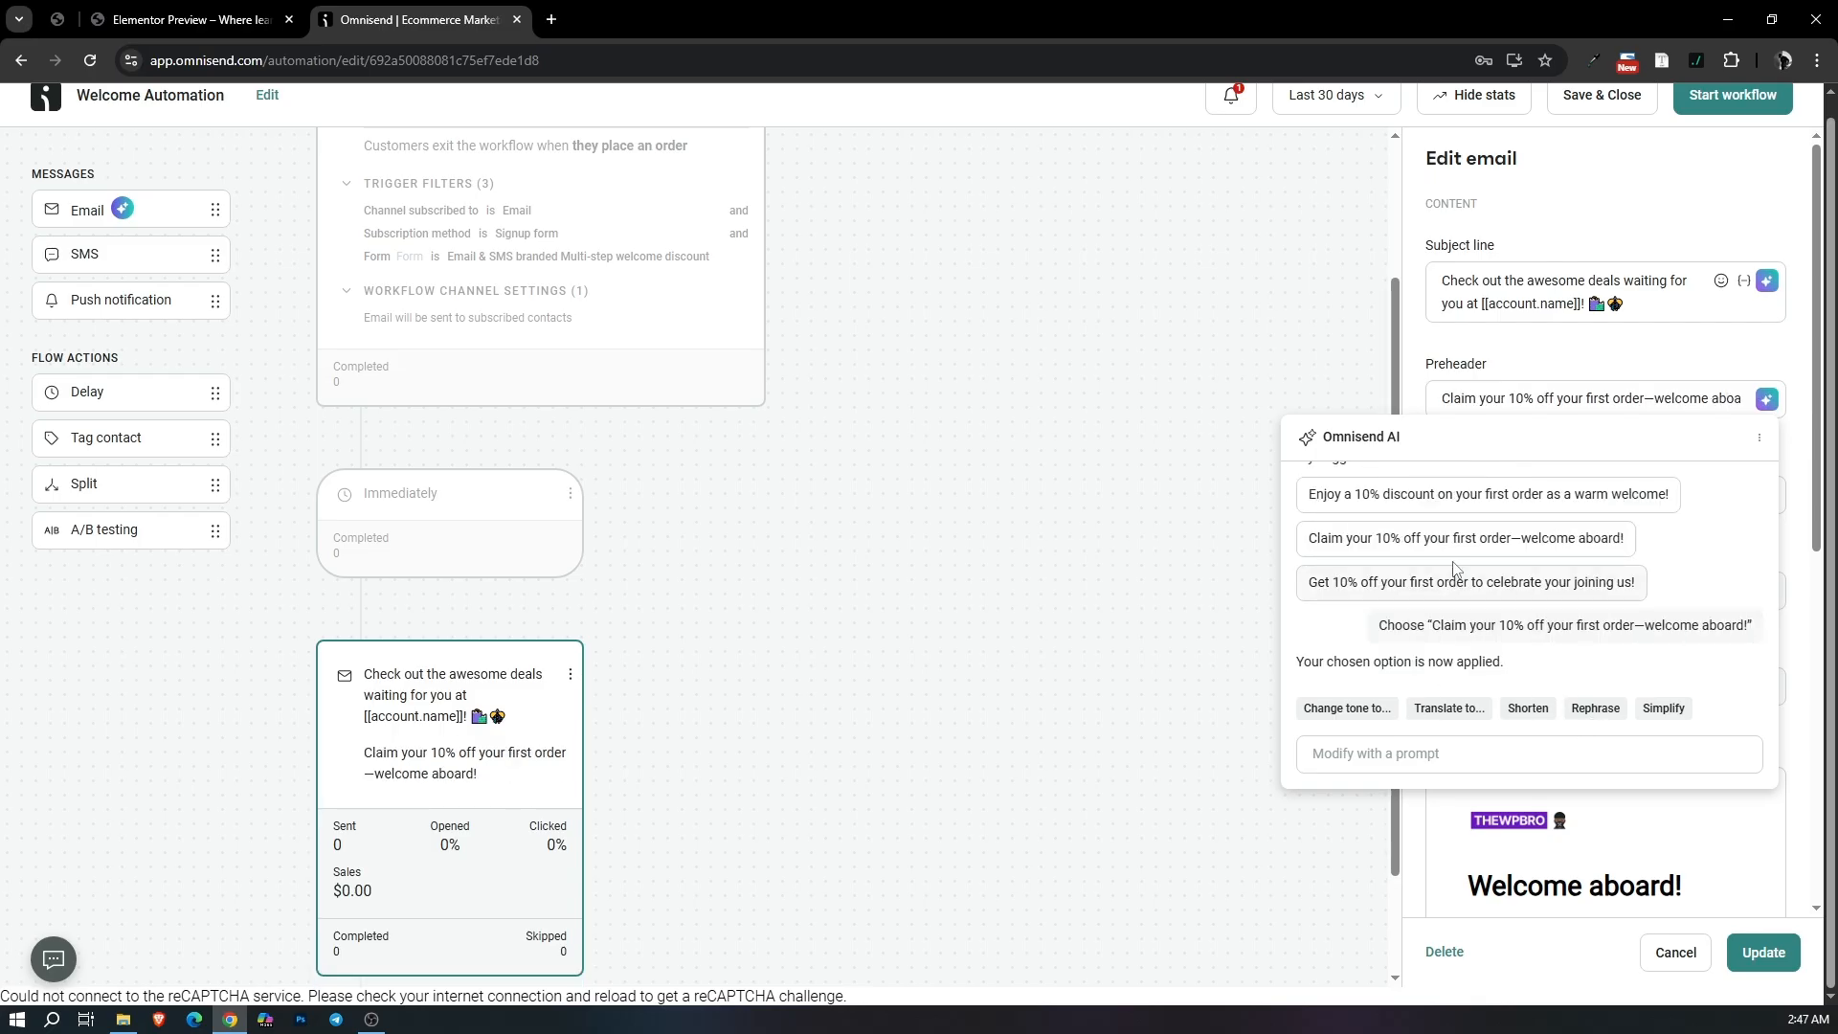
drag(1359, 659, 1527, 664)
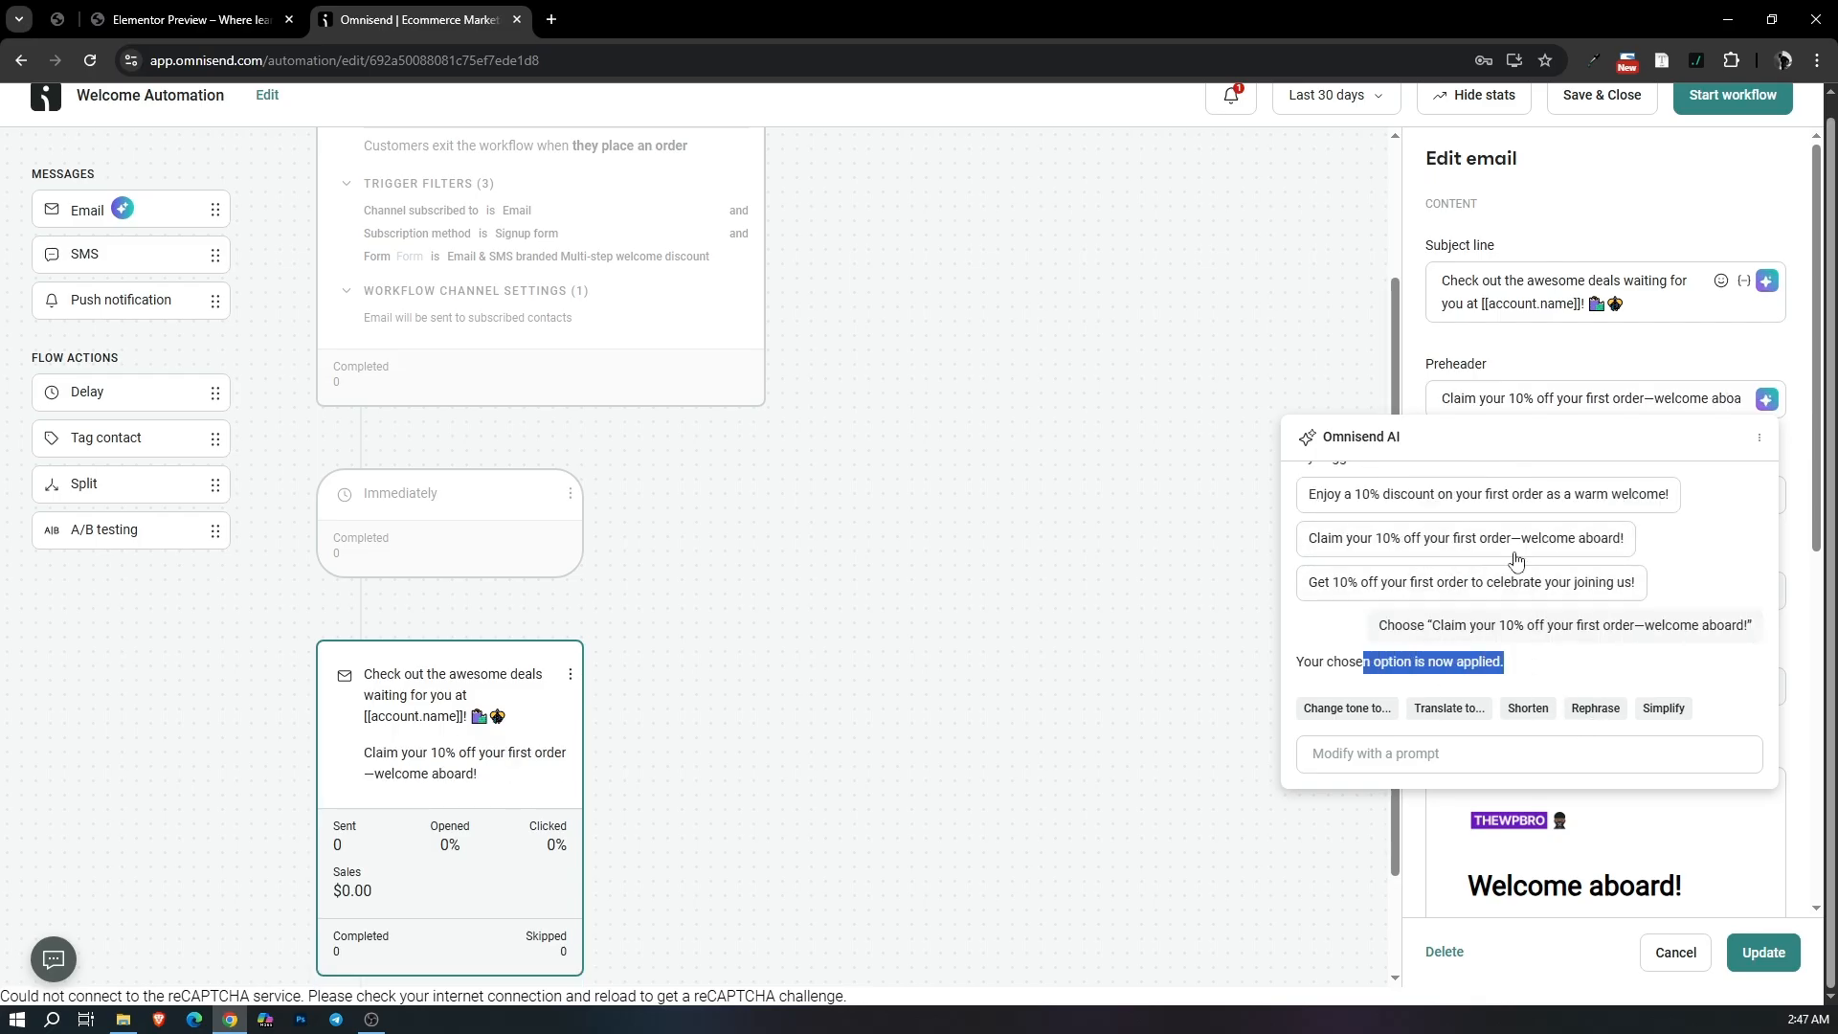
click(1483, 370)
Set the email's sender name to the owner's first name followed by "from THEWPBRO".
scroll(1551, 405, down, 1)
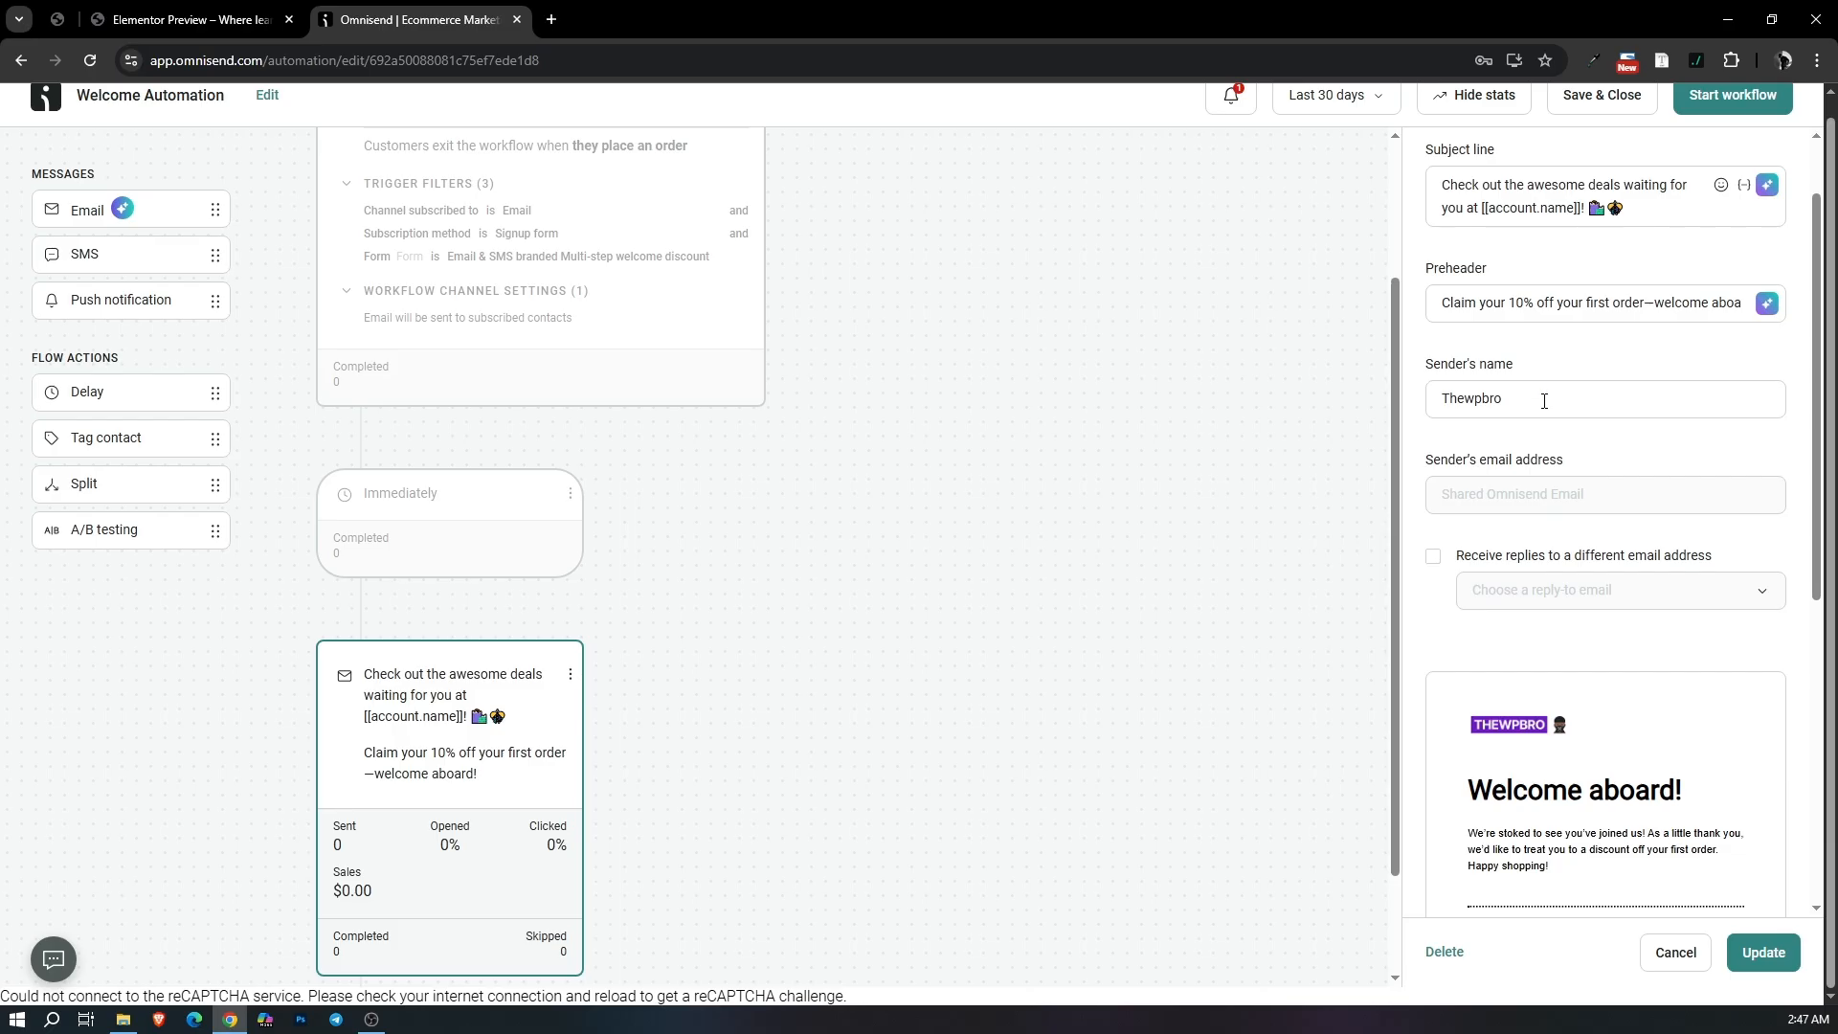
double_click(1545, 401)
text(Eben from)
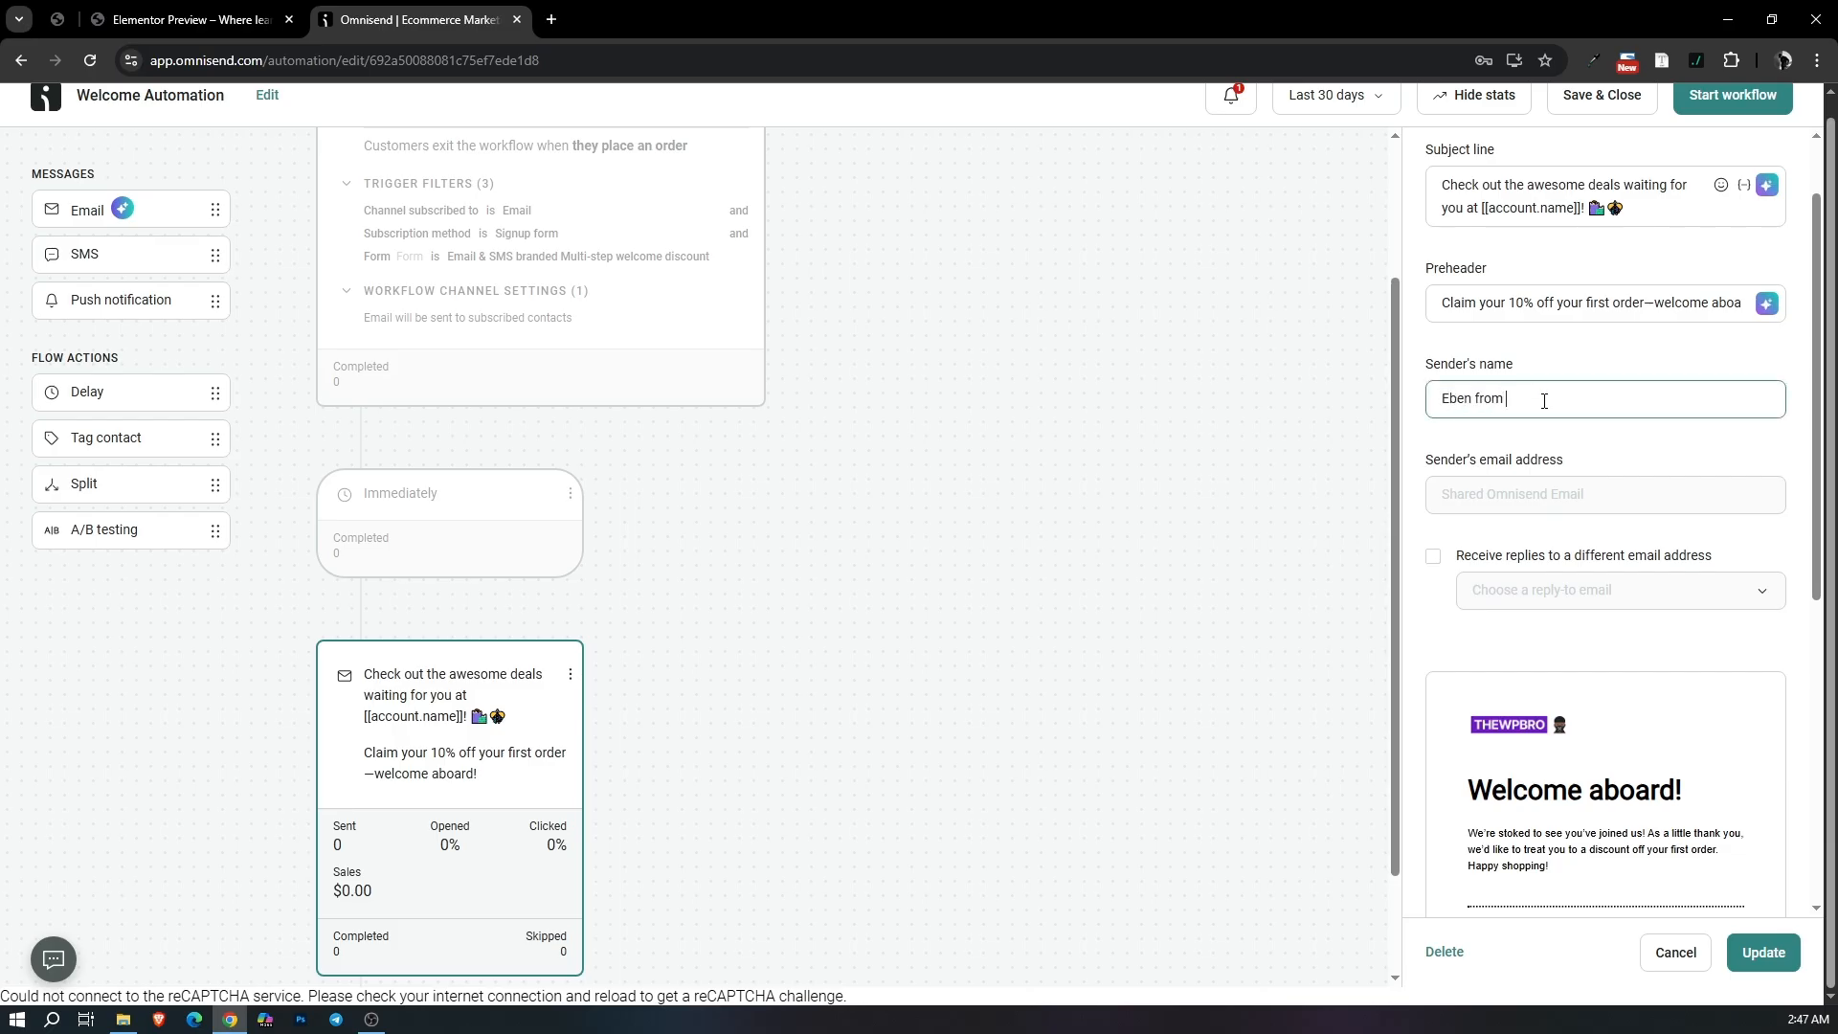
text( THEWPBRO)
click(1571, 444)
drag(1450, 461, 1605, 471)
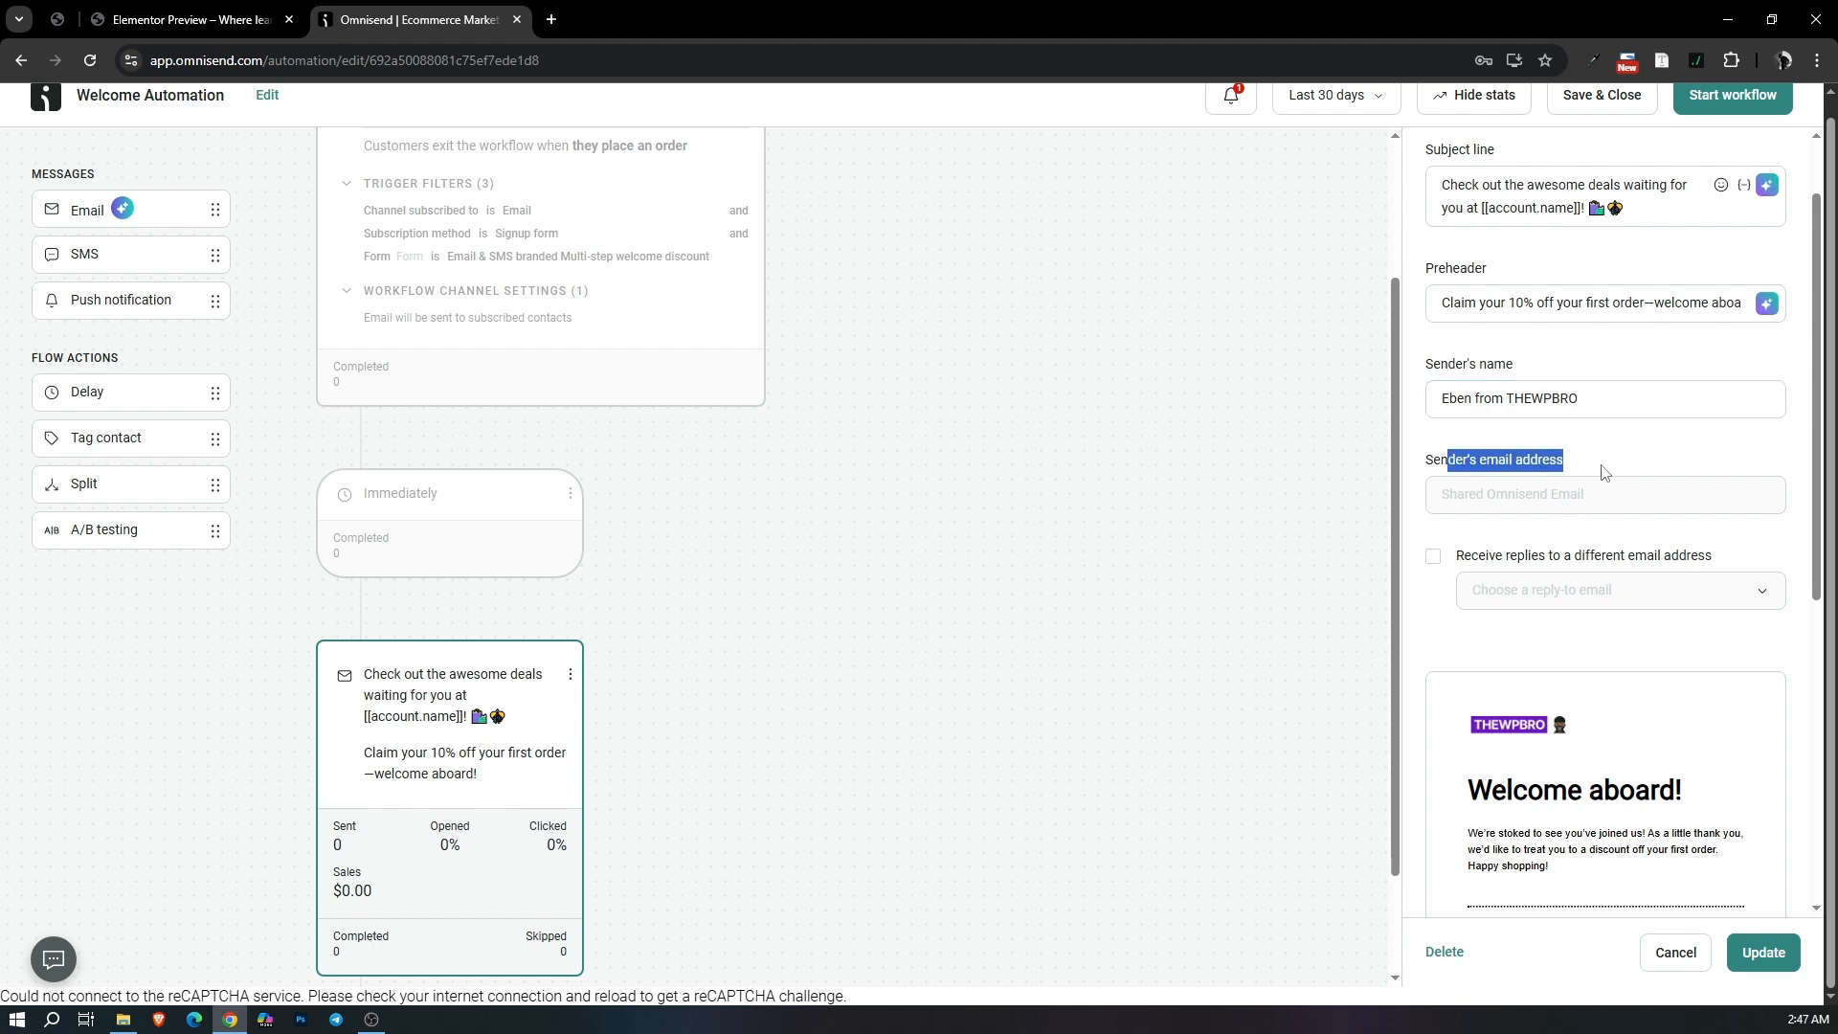
click(1659, 466)
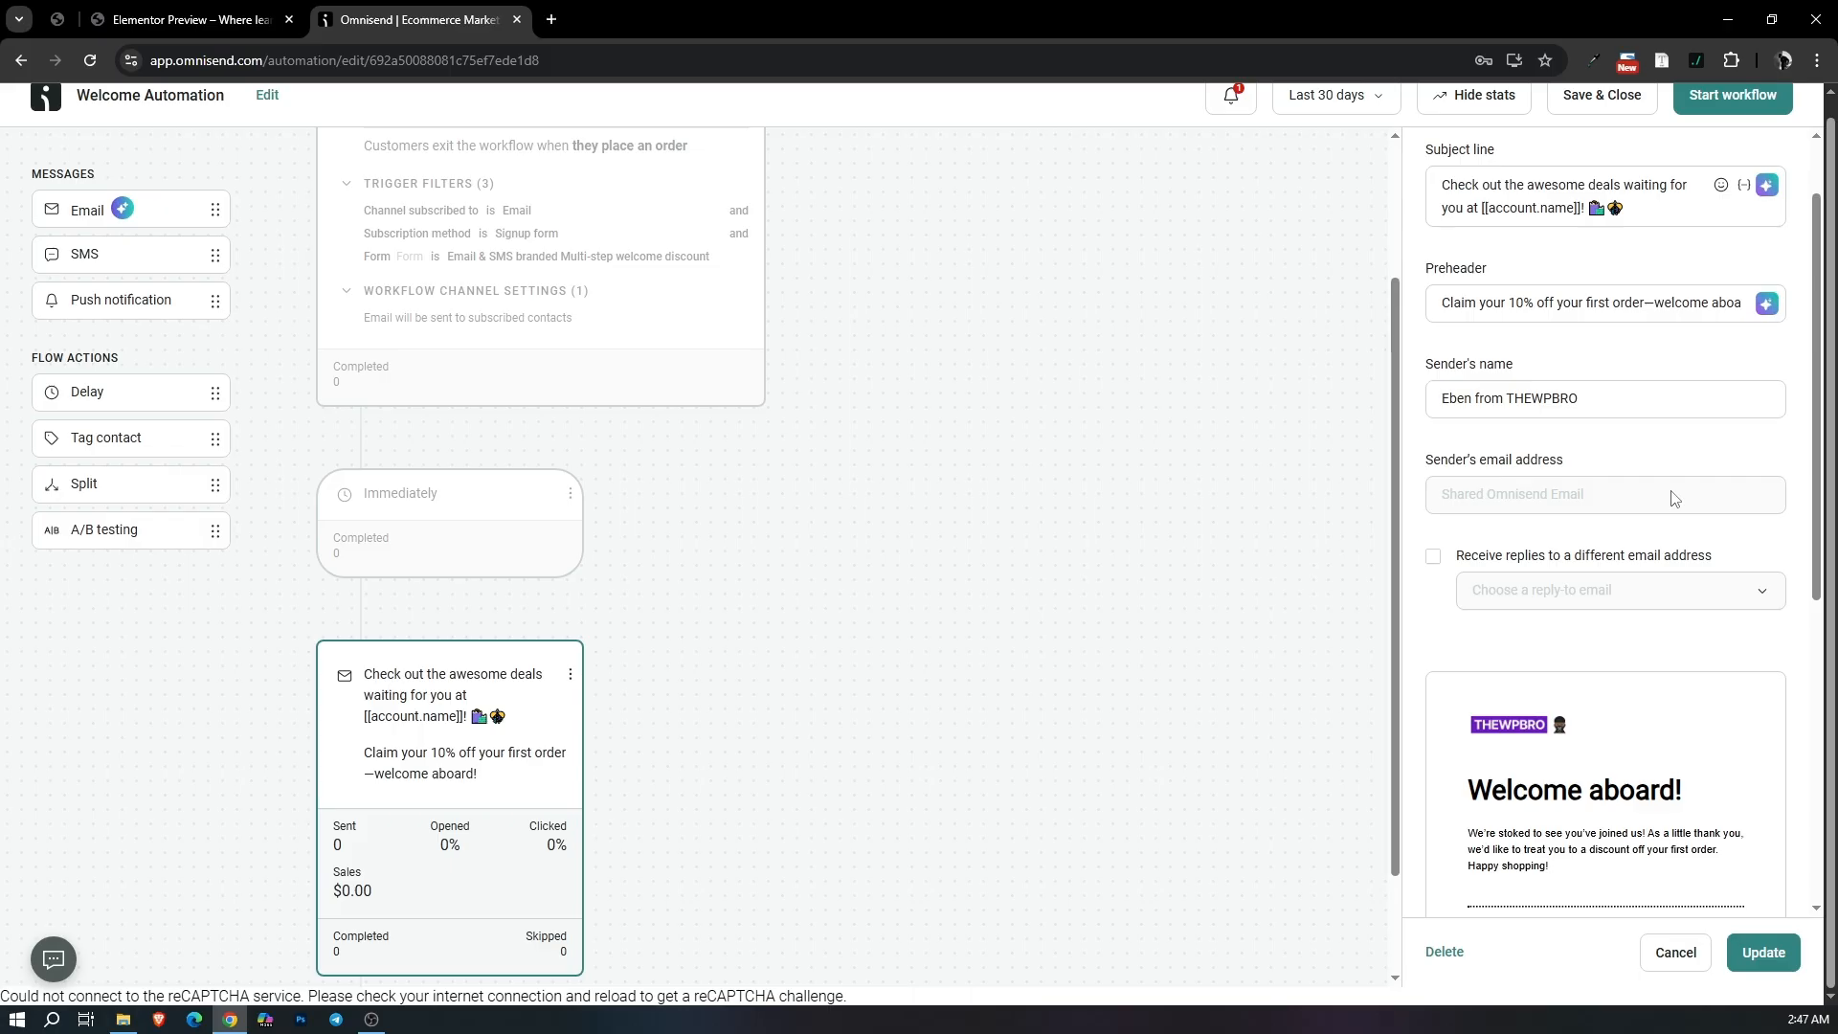
Review the welcome email's preview, then open its content for editing and save the workflow changes.
scroll(1675, 498, down, 5)
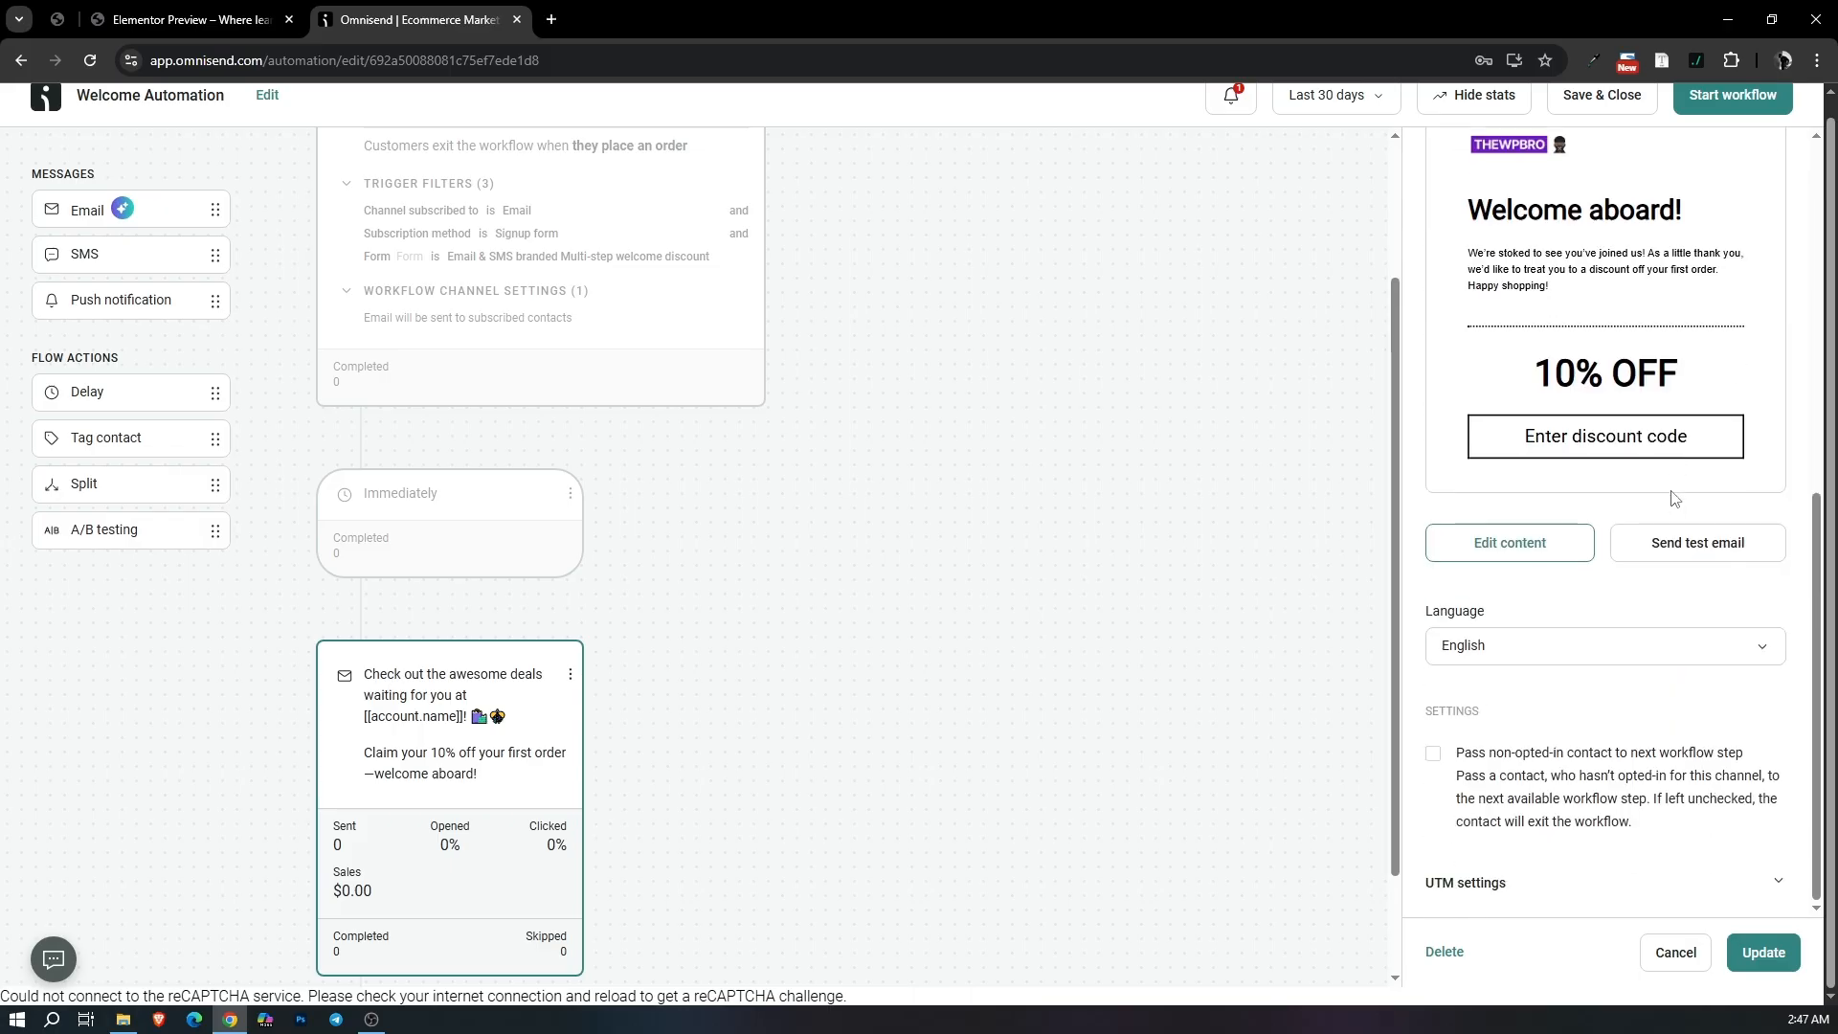
scroll(1527, 340, up, 3)
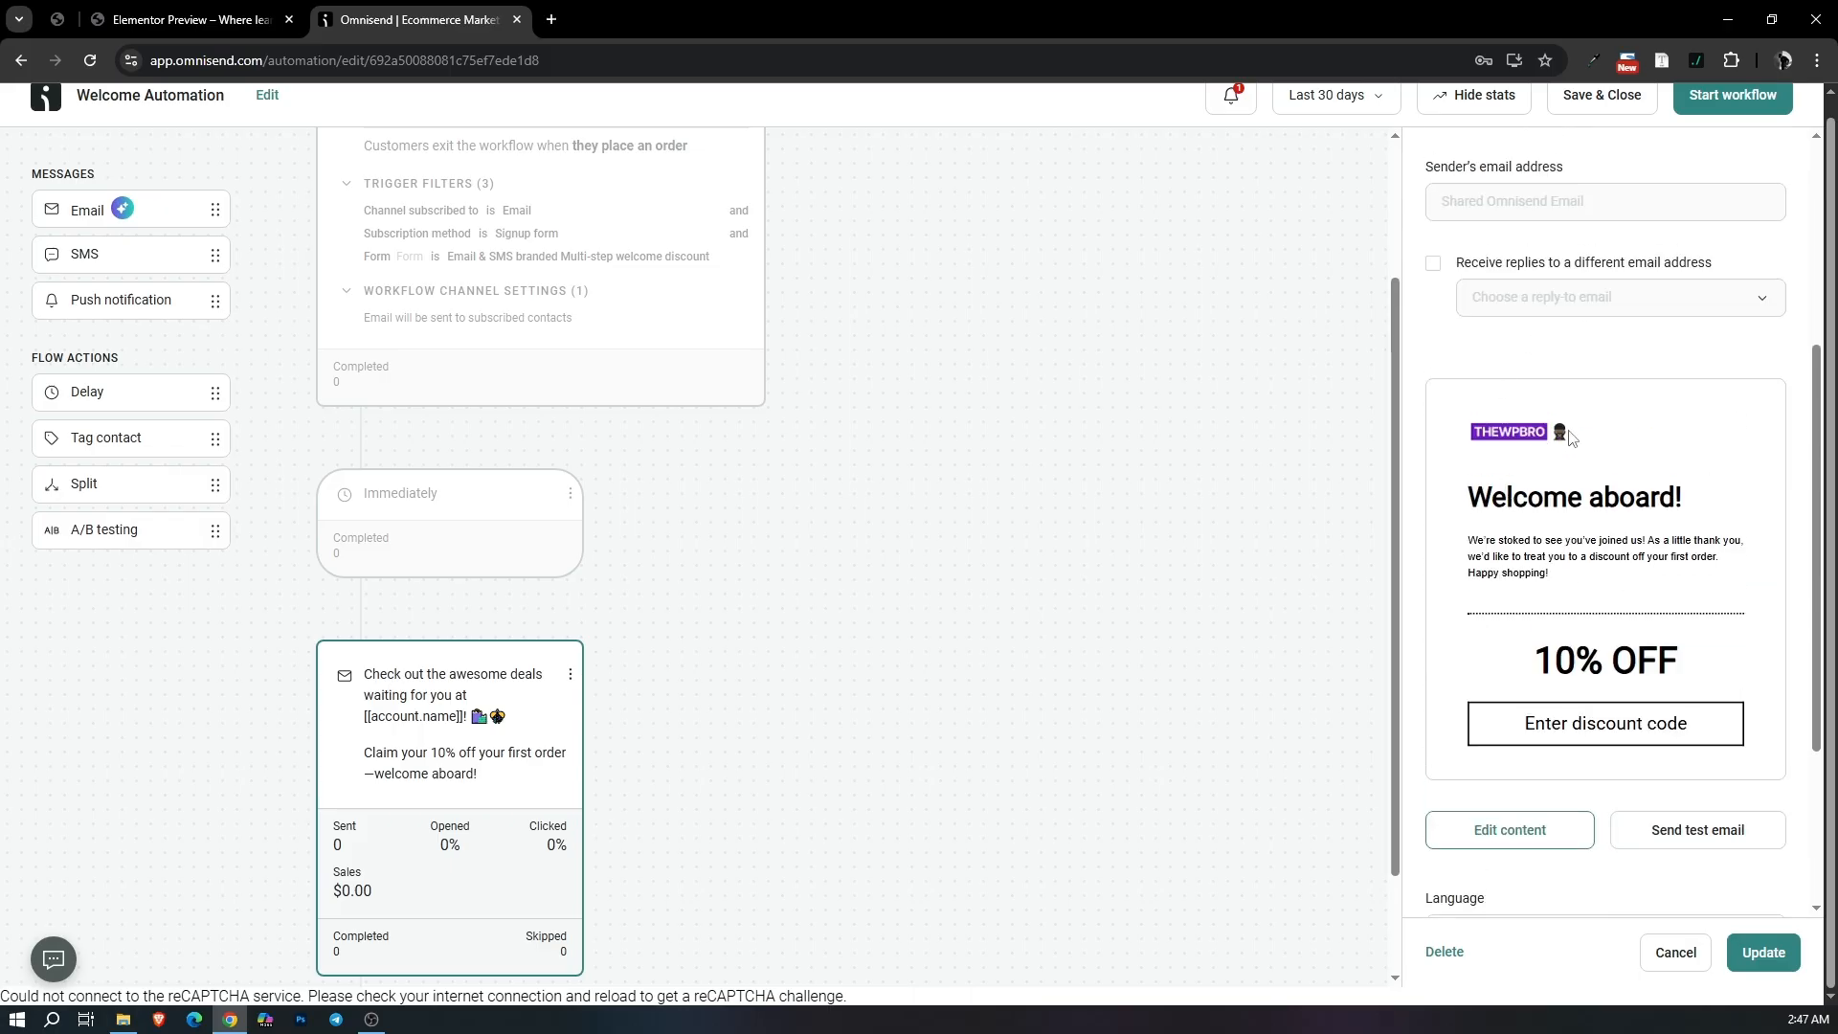
scroll(1570, 438, down, 3)
click(1510, 545)
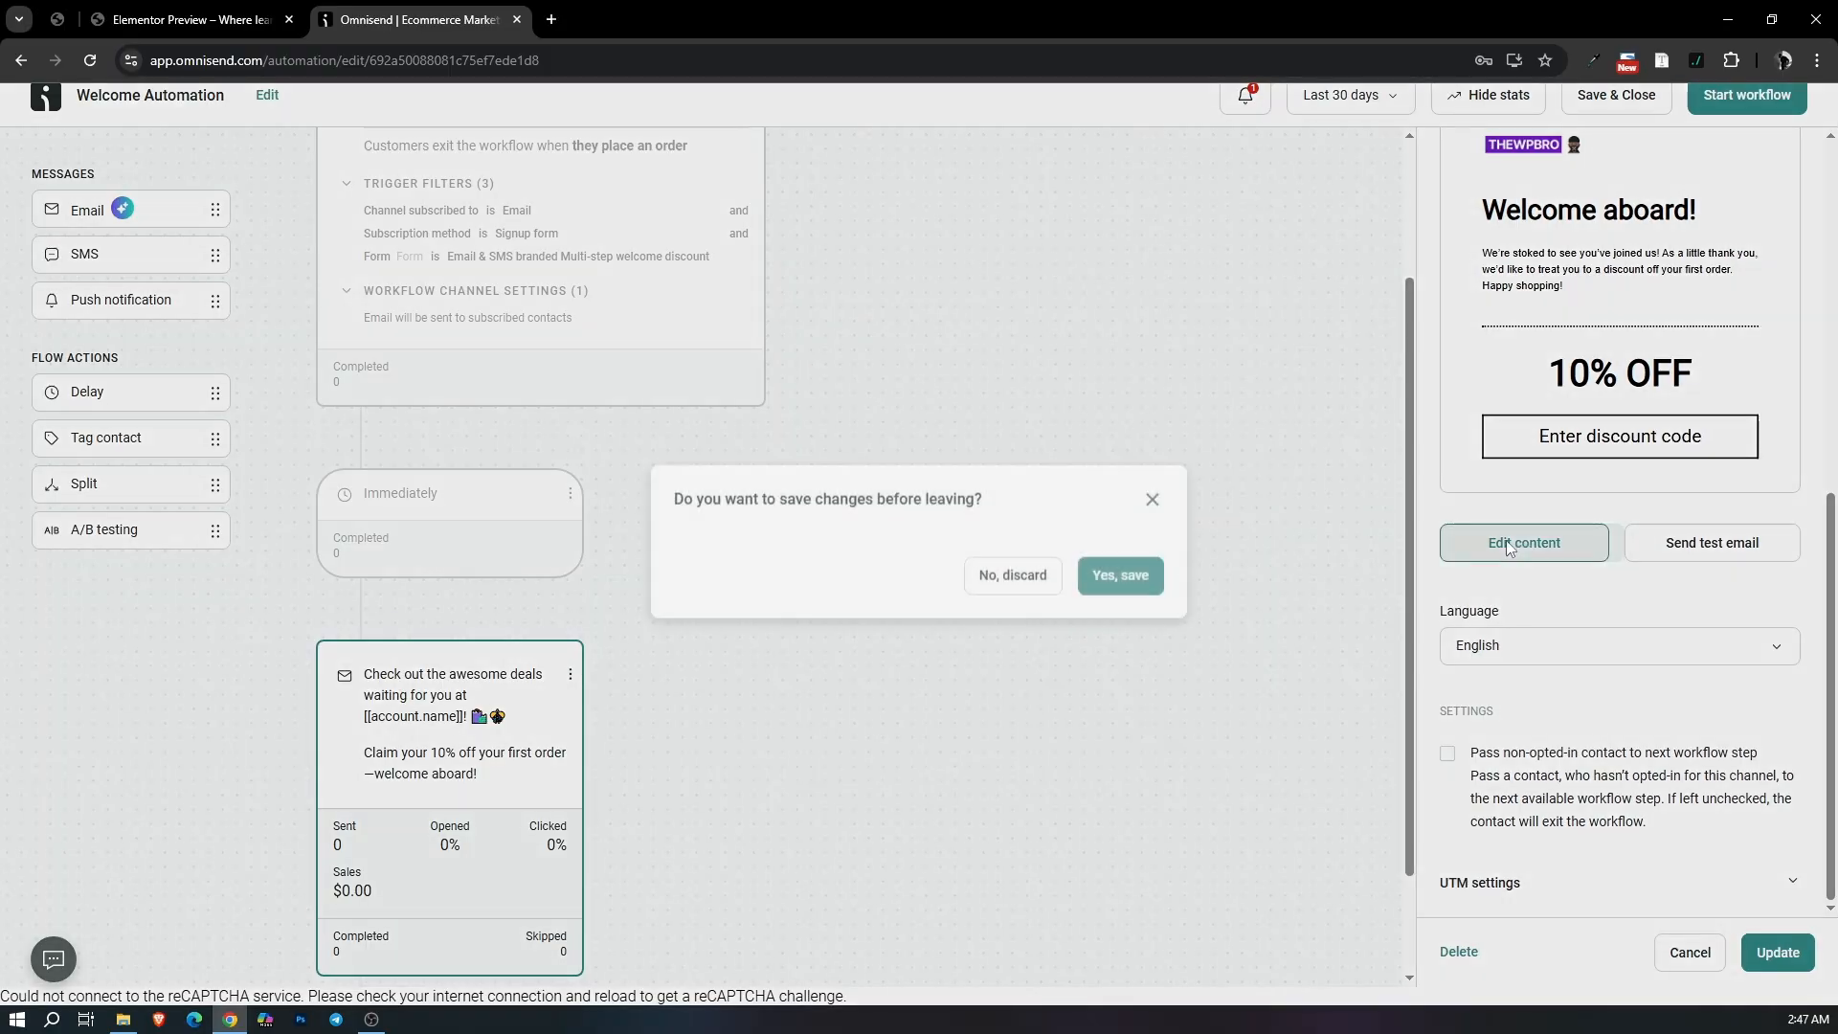
click(1128, 579)
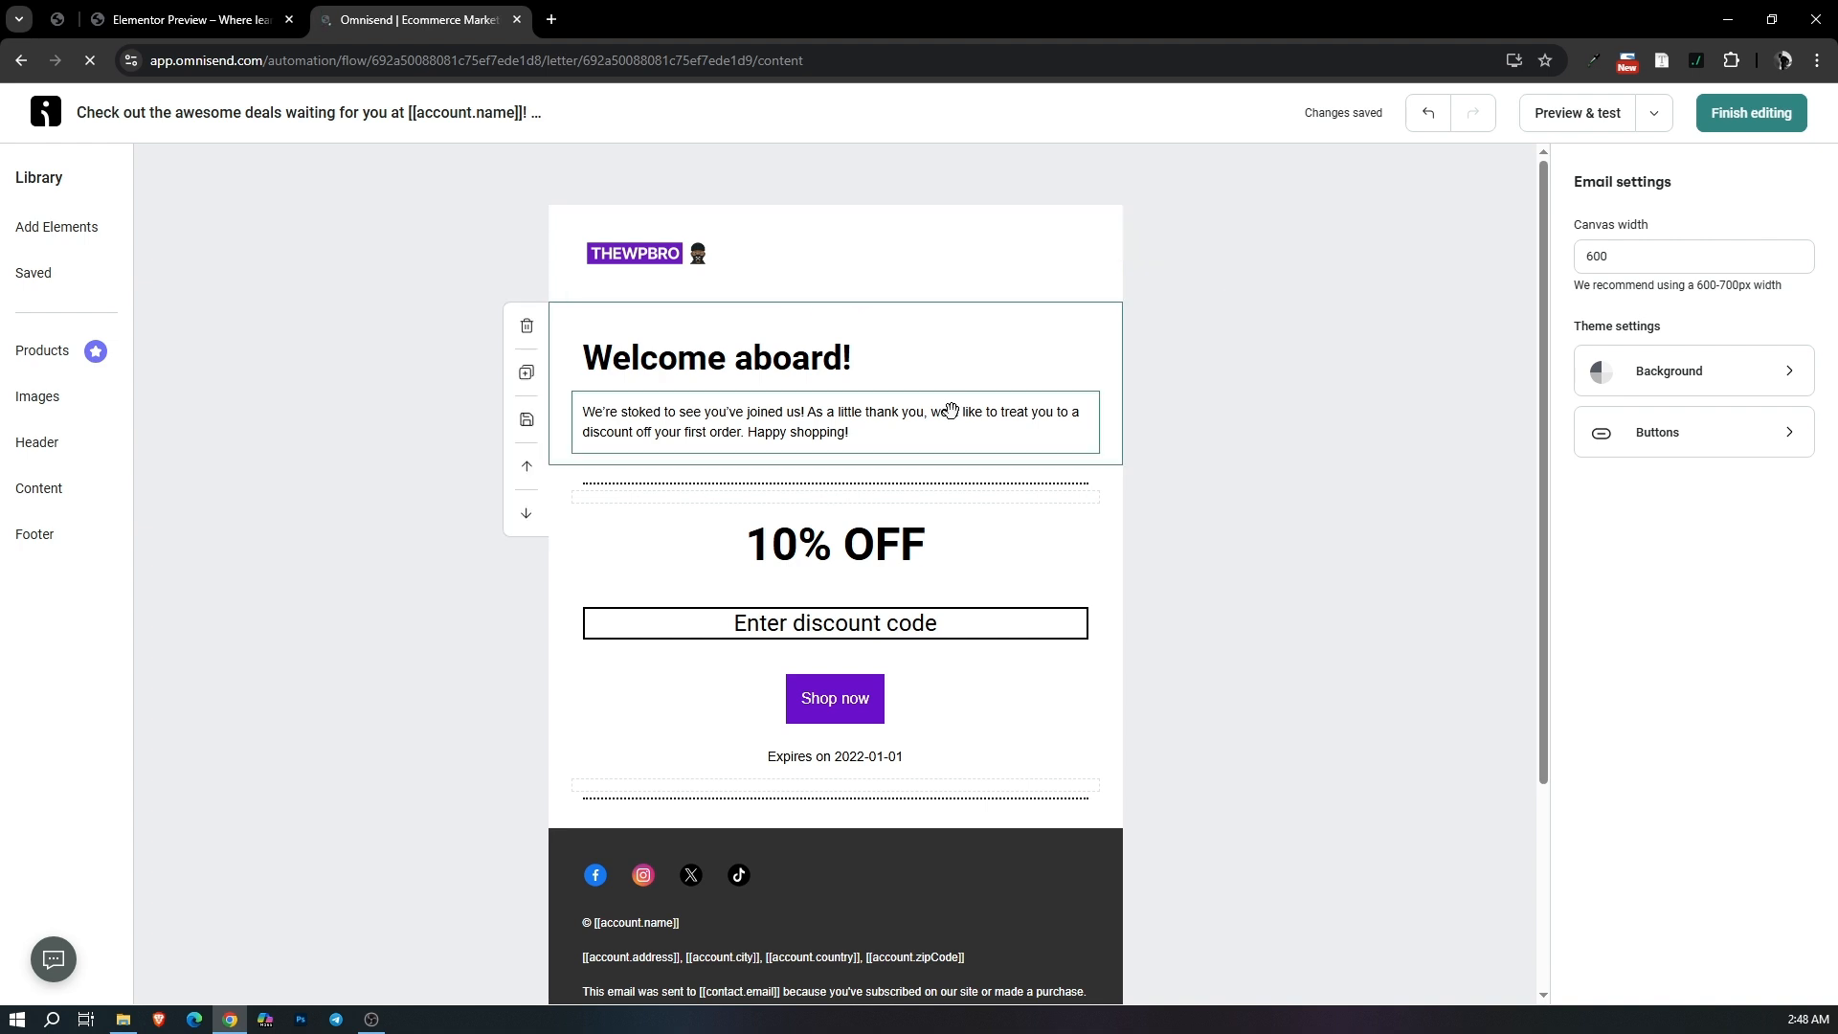
Rephrase the paragraph under "Welcome aboard!" with Omnisend AI and apply the suggestion starting "We're thrilled to welcome you aboard!".
click(906, 428)
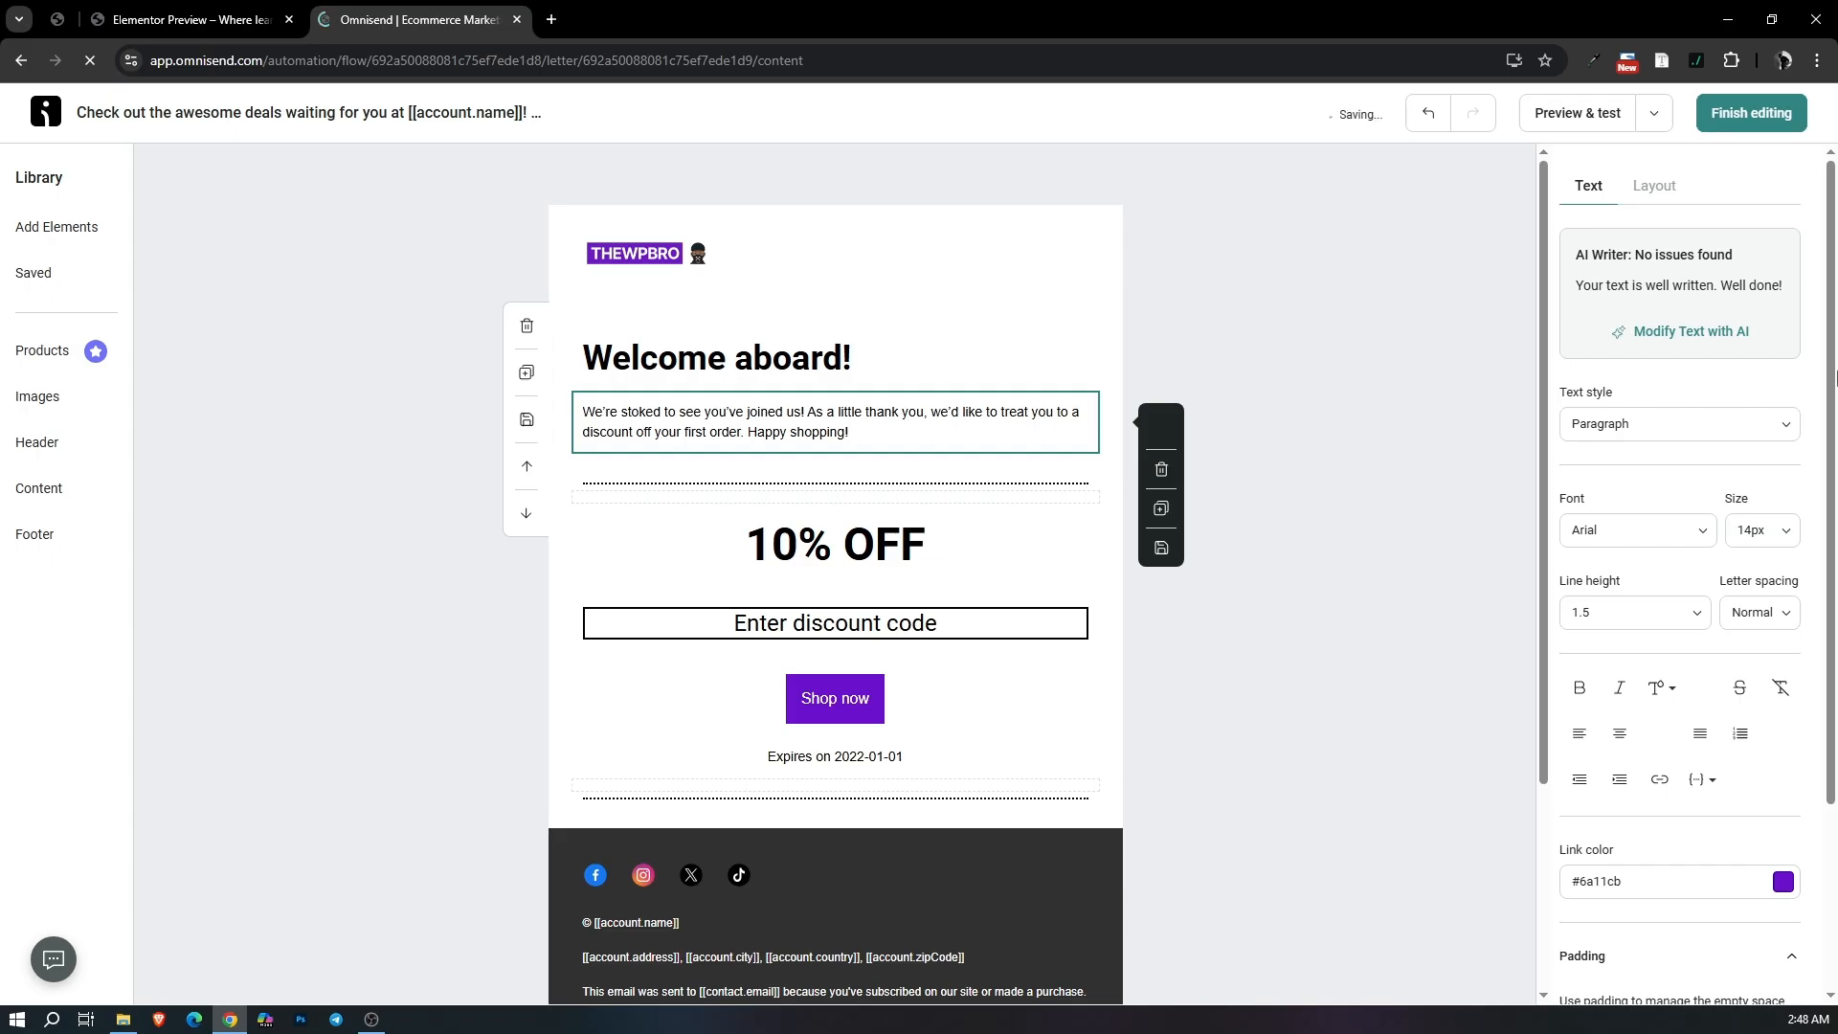
click(1702, 332)
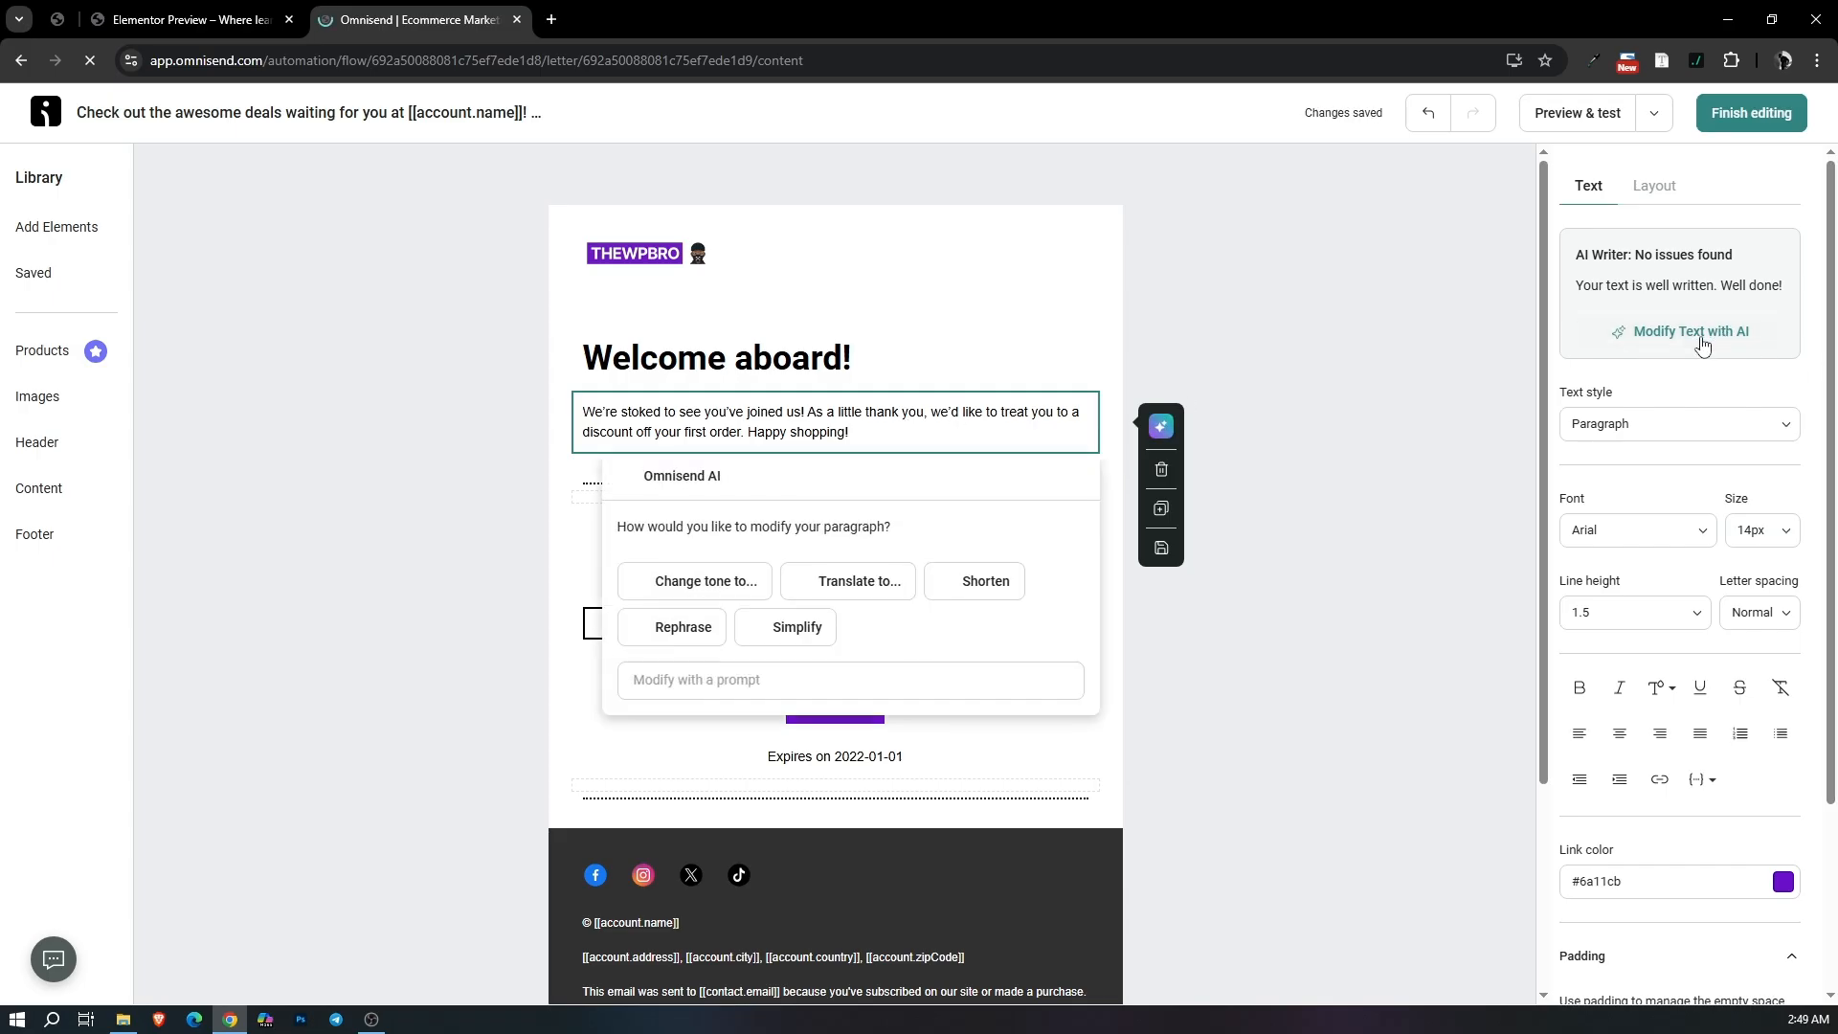
click(685, 631)
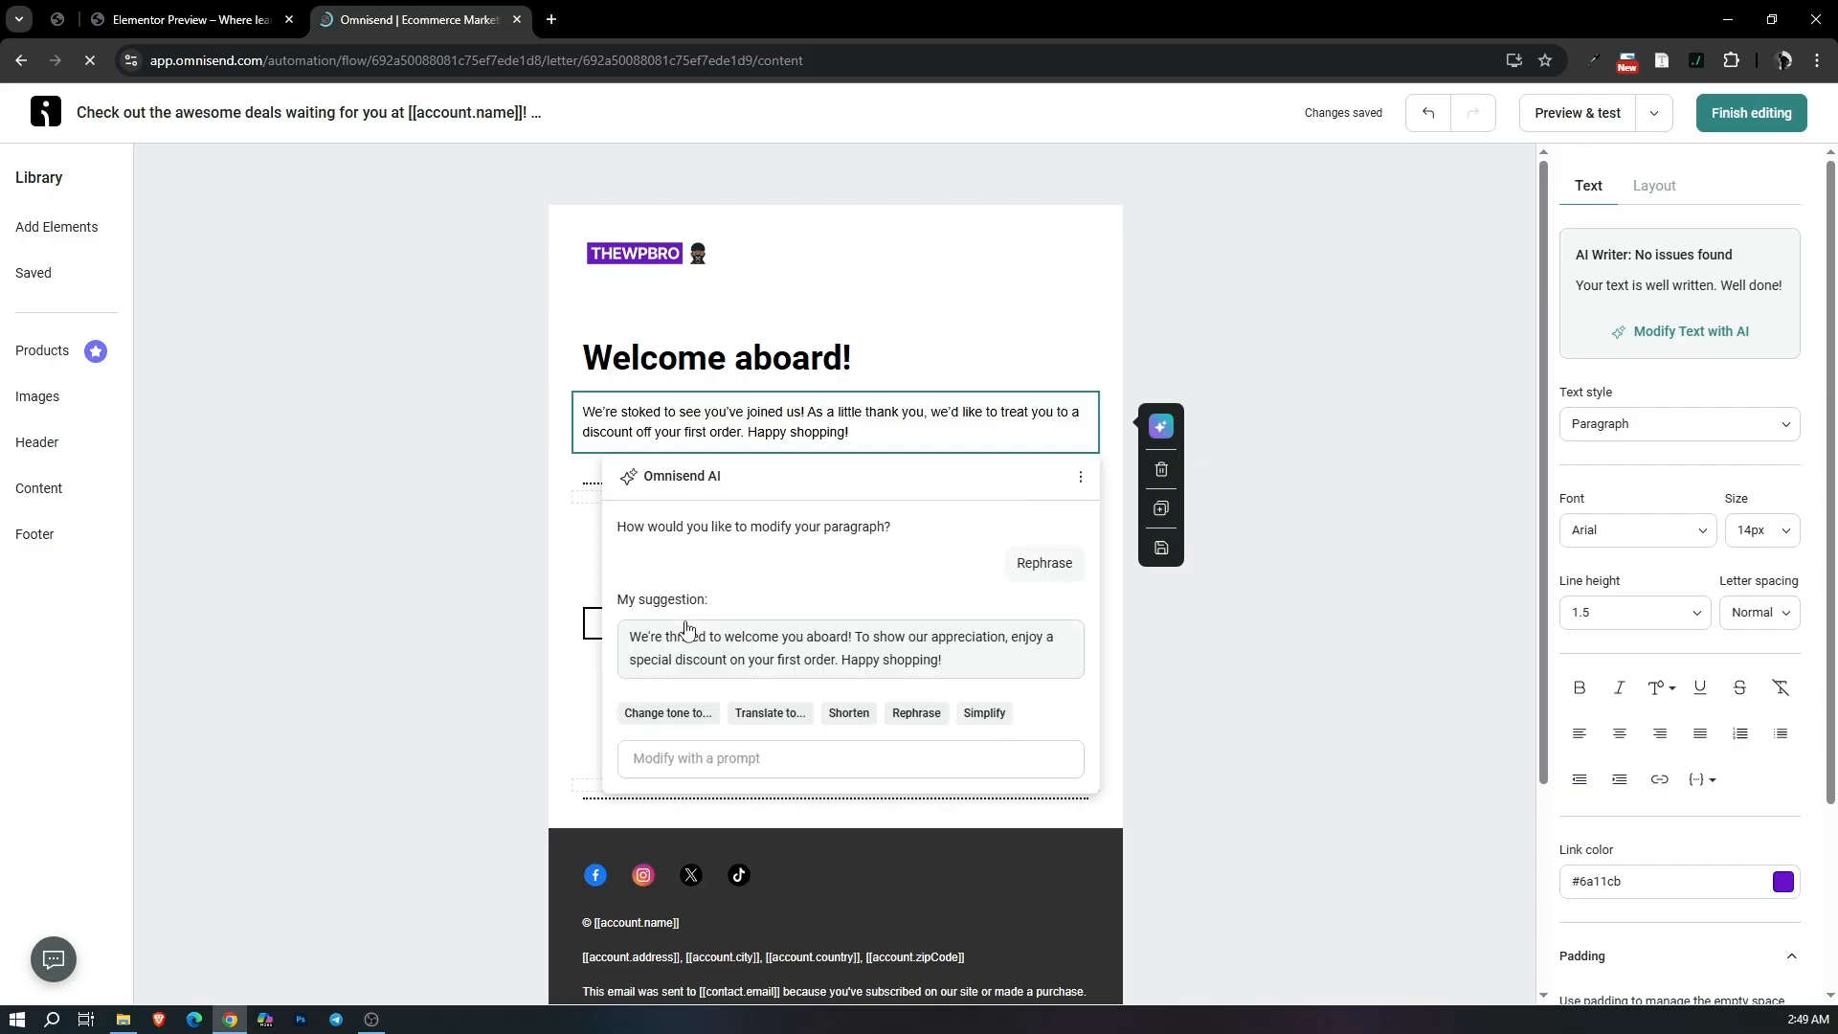
click(746, 640)
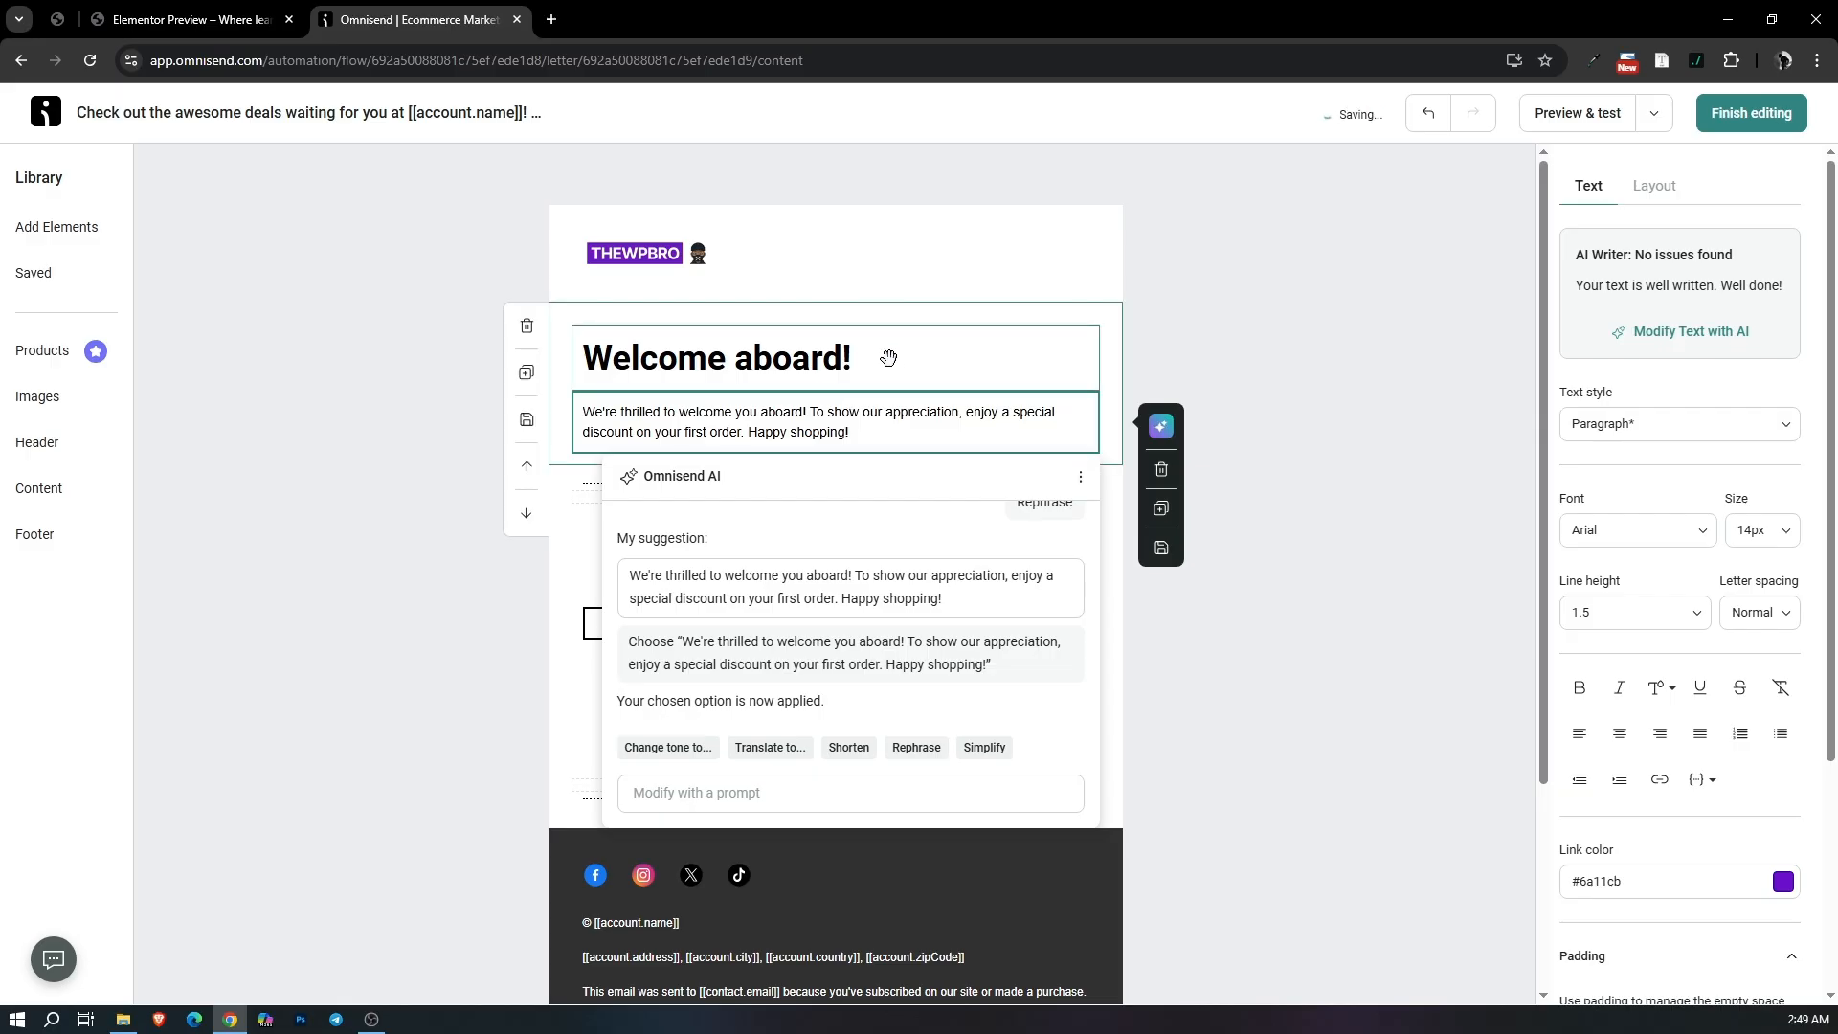
click(1286, 354)
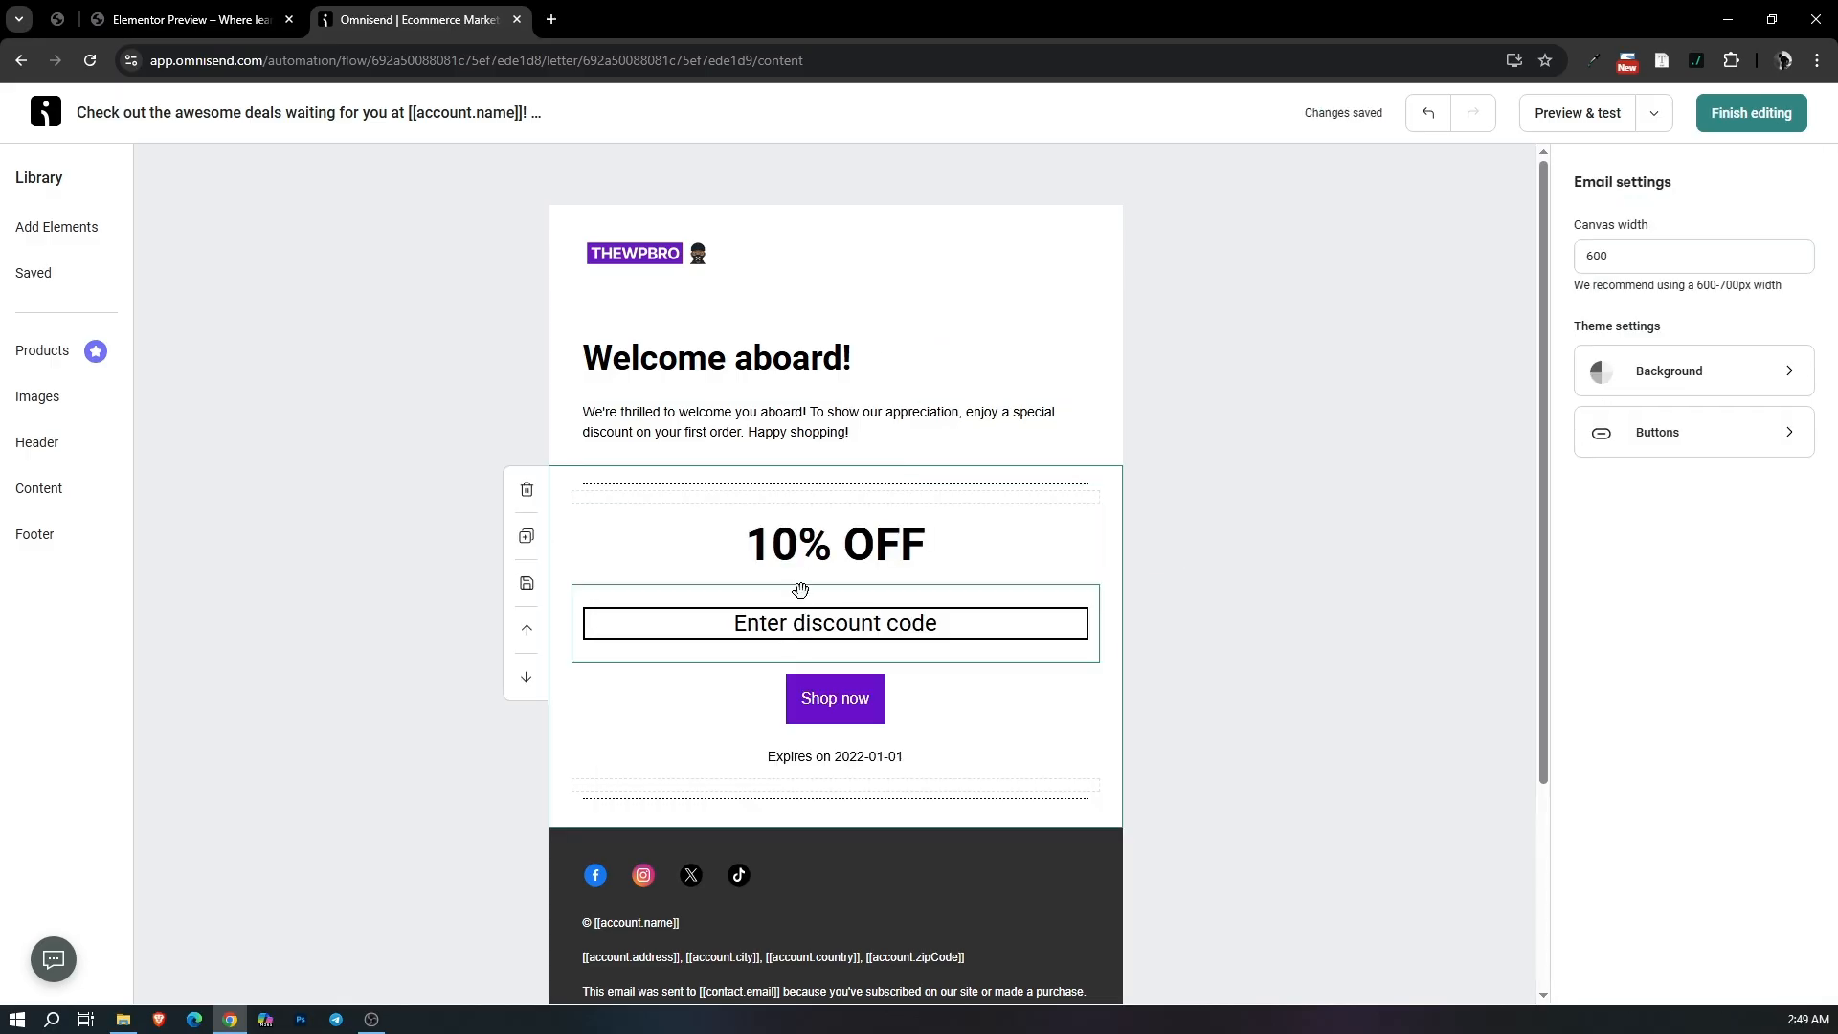
Set the discount code in the email's 10% OFF section to WELCOME10.
click(776, 636)
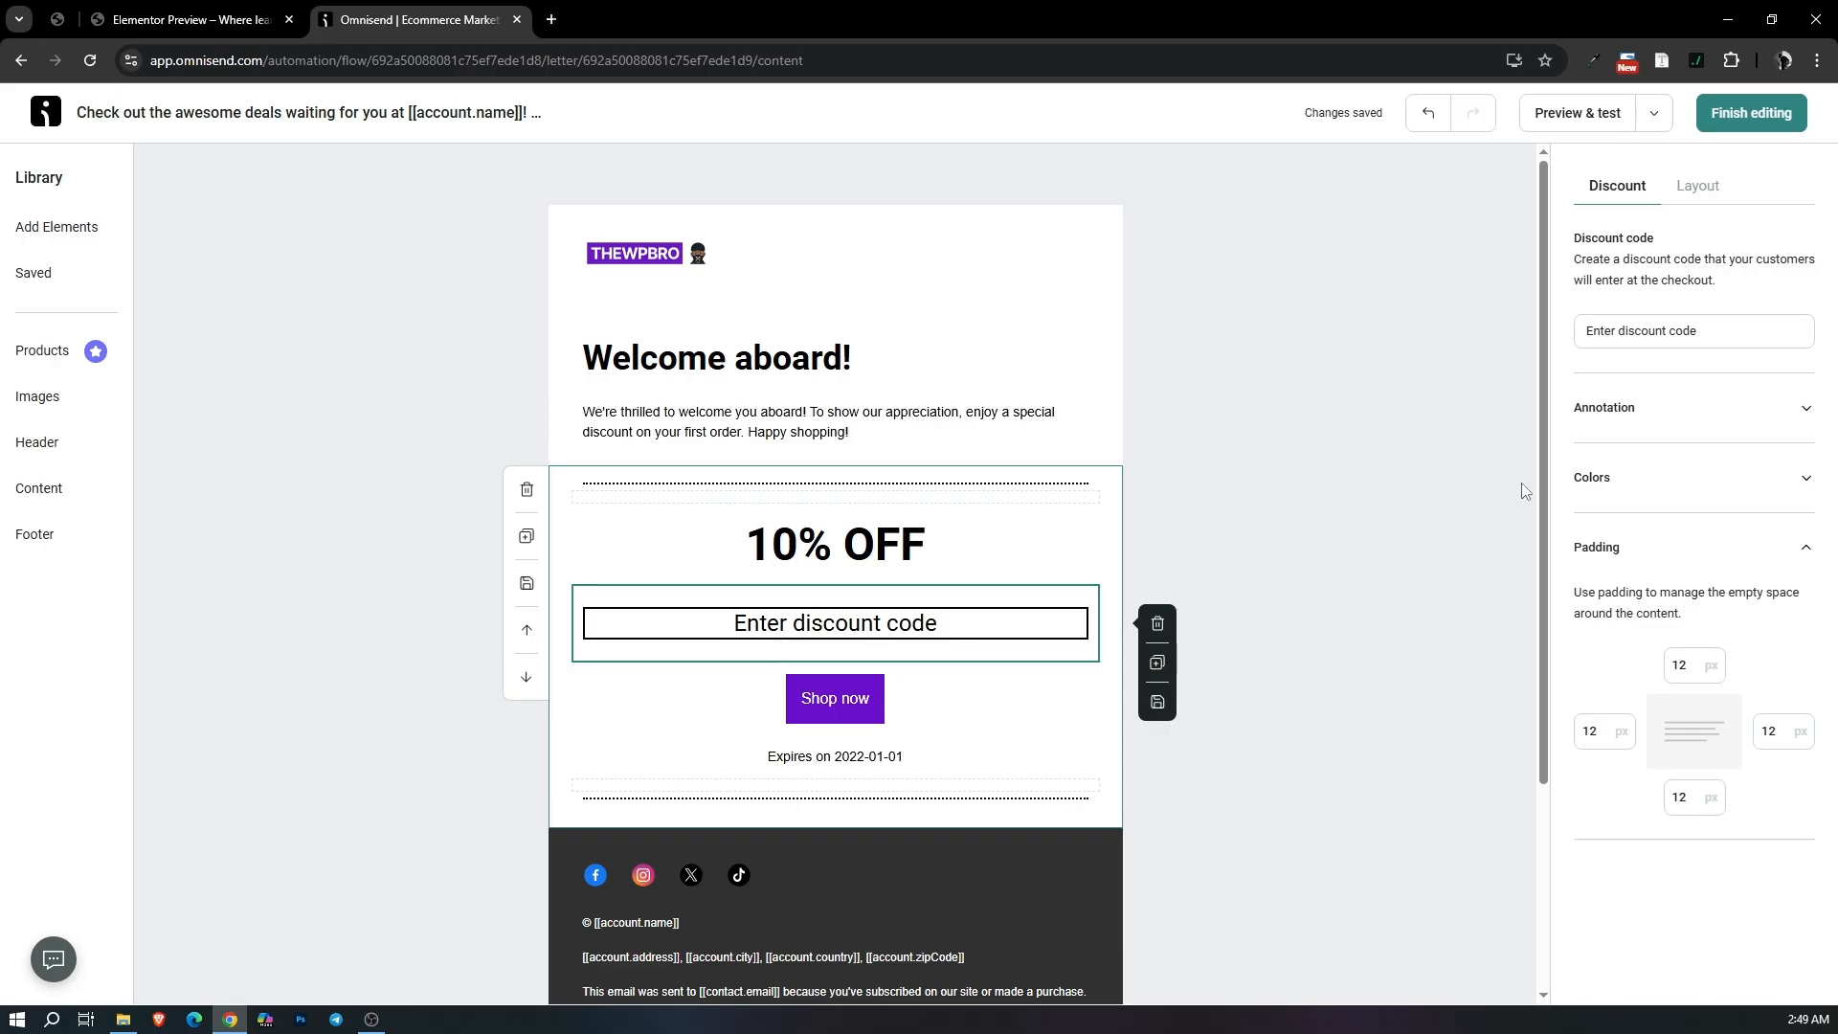
triple_click(1695, 332)
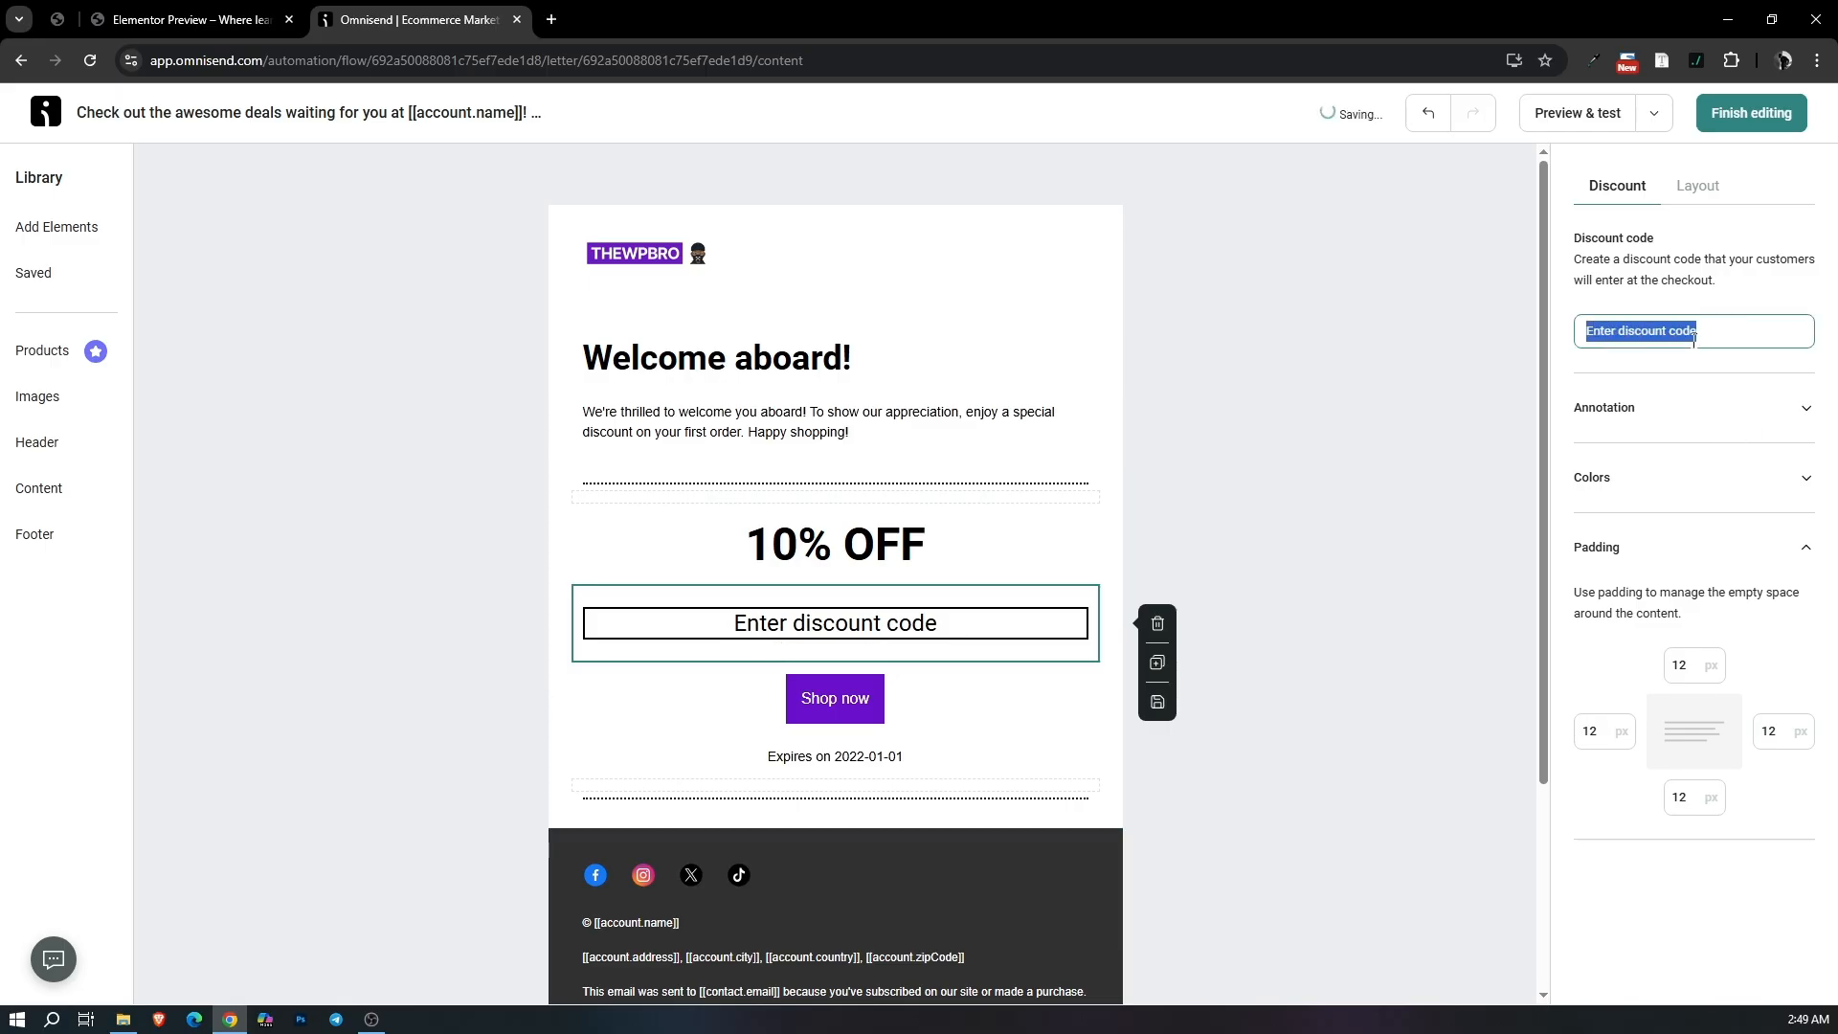
text(WELCOME)
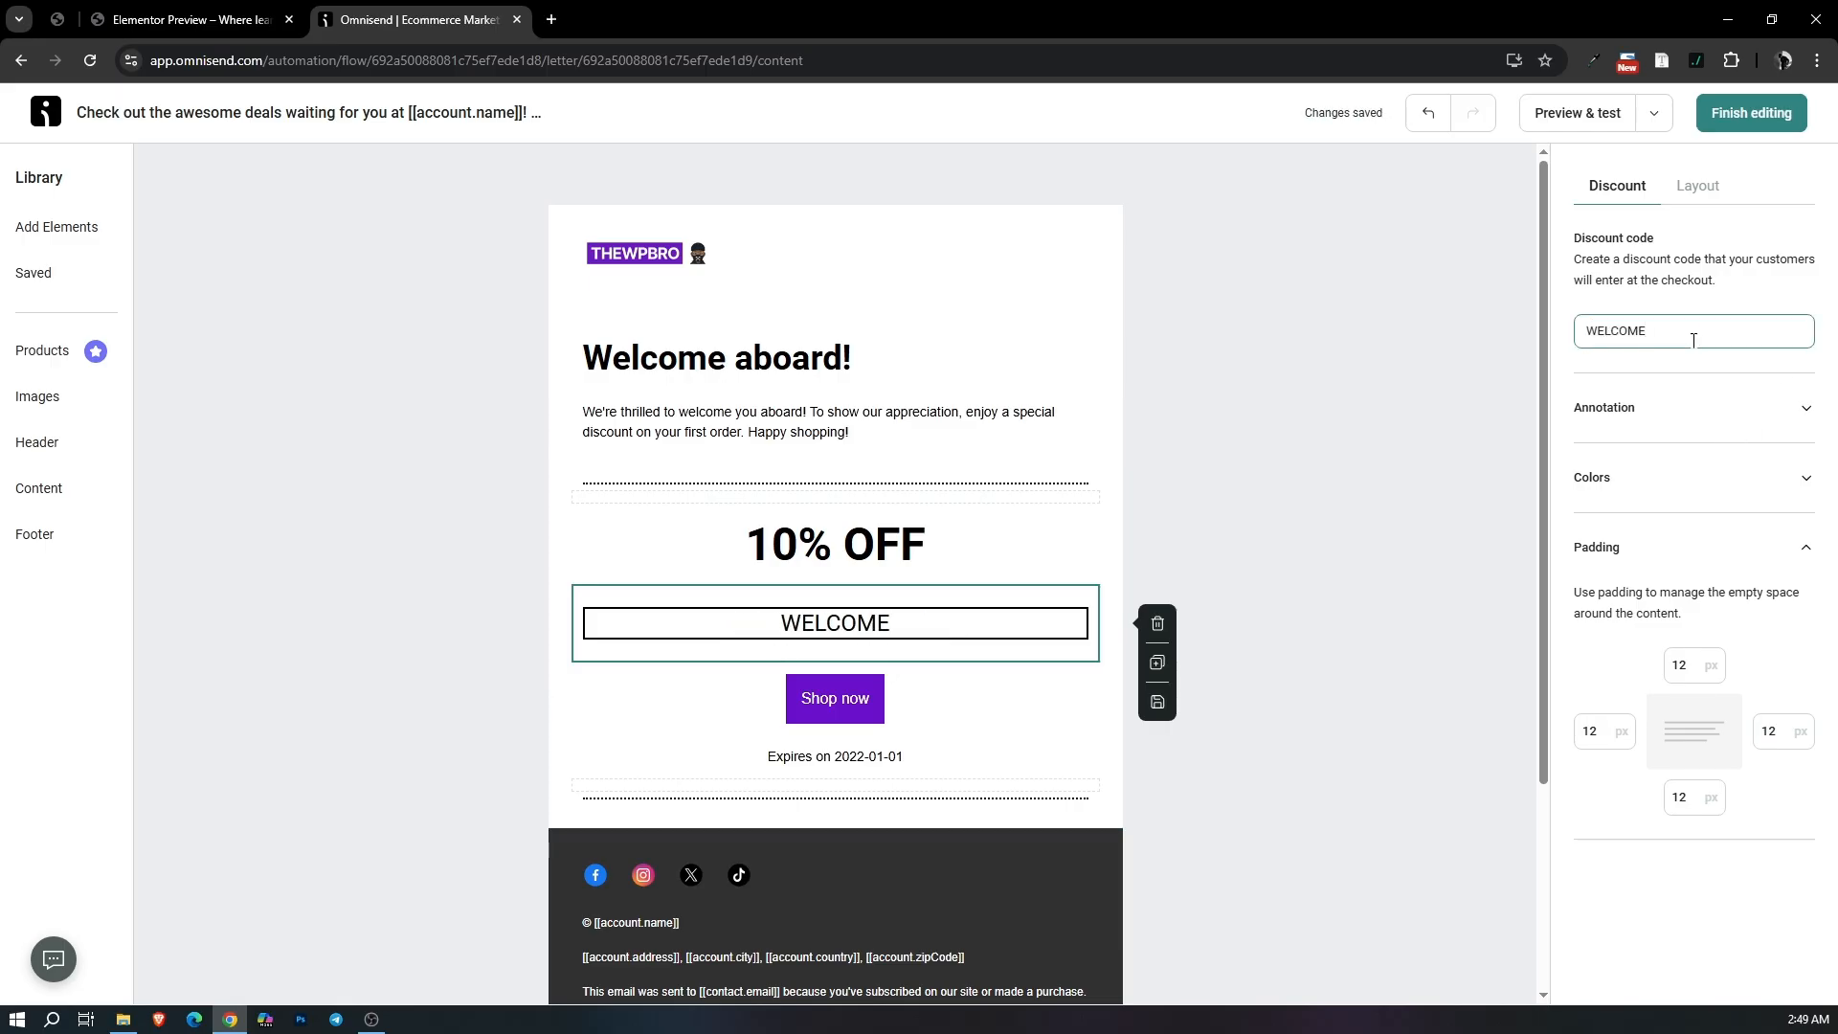
text(10)
click(1628, 271)
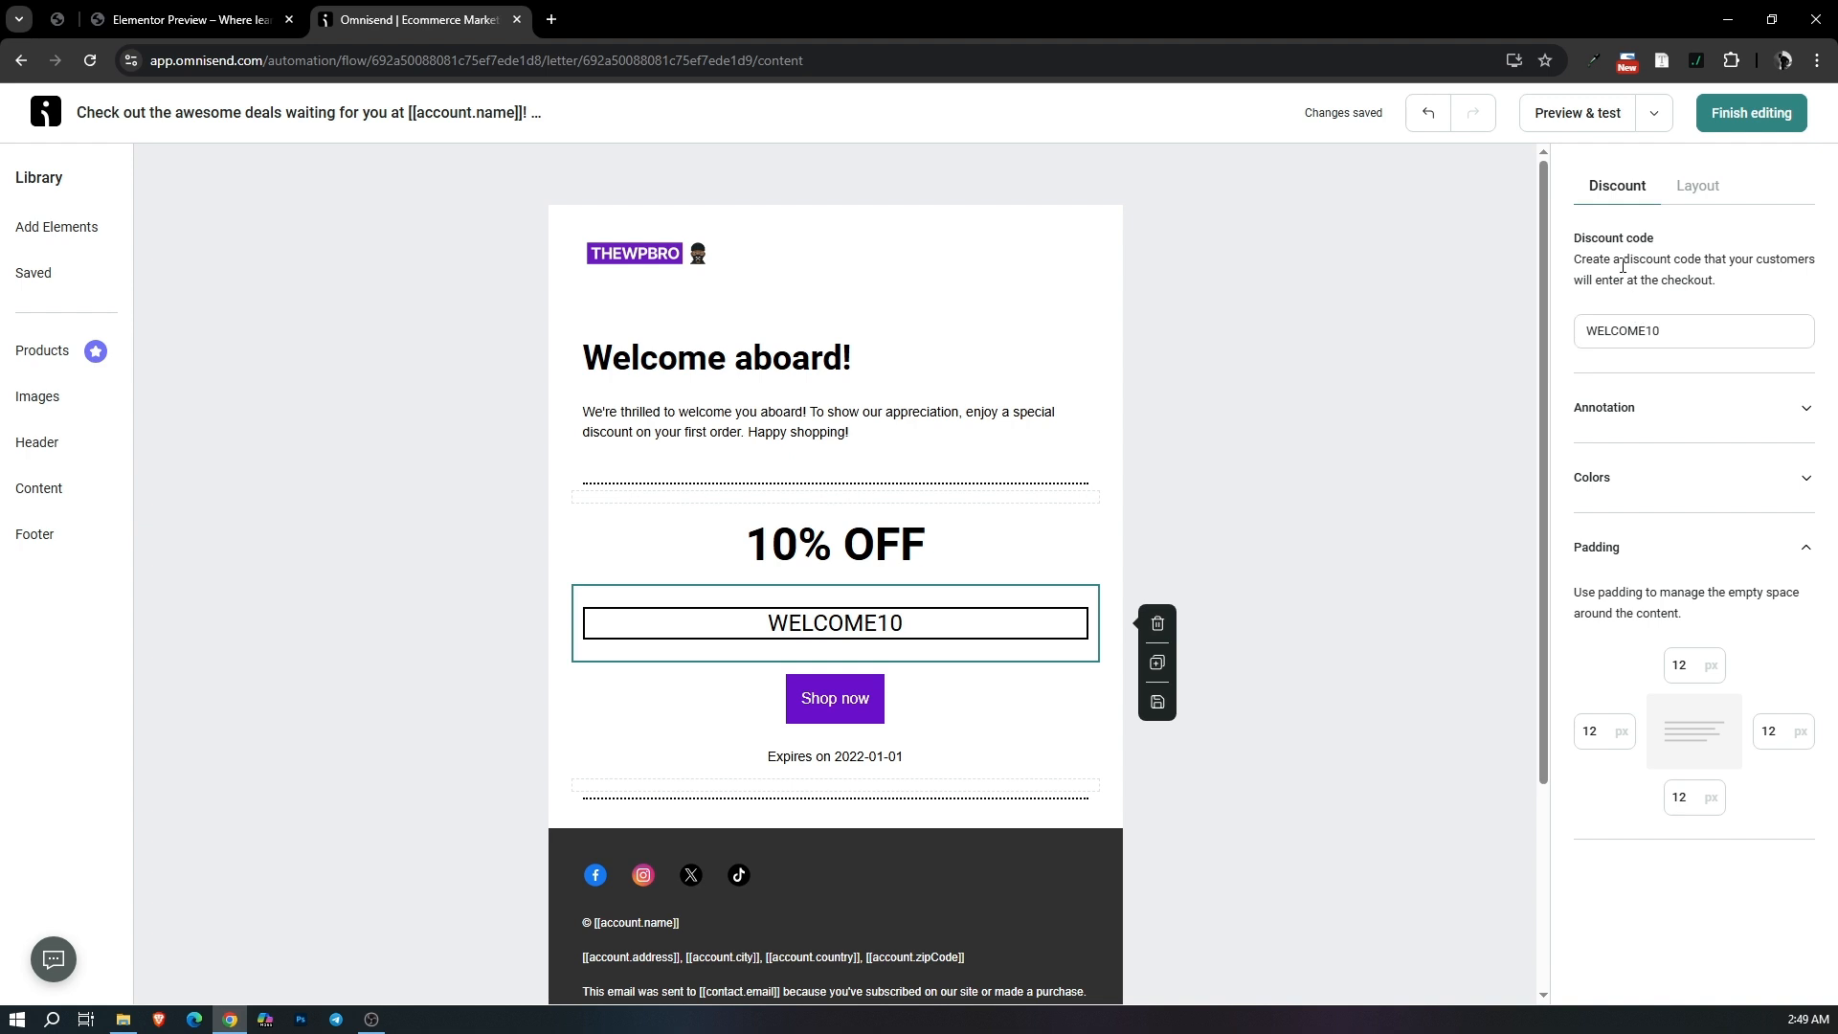
Check the link setting of the Shop now button in the email's 10% OFF section.
click(943, 703)
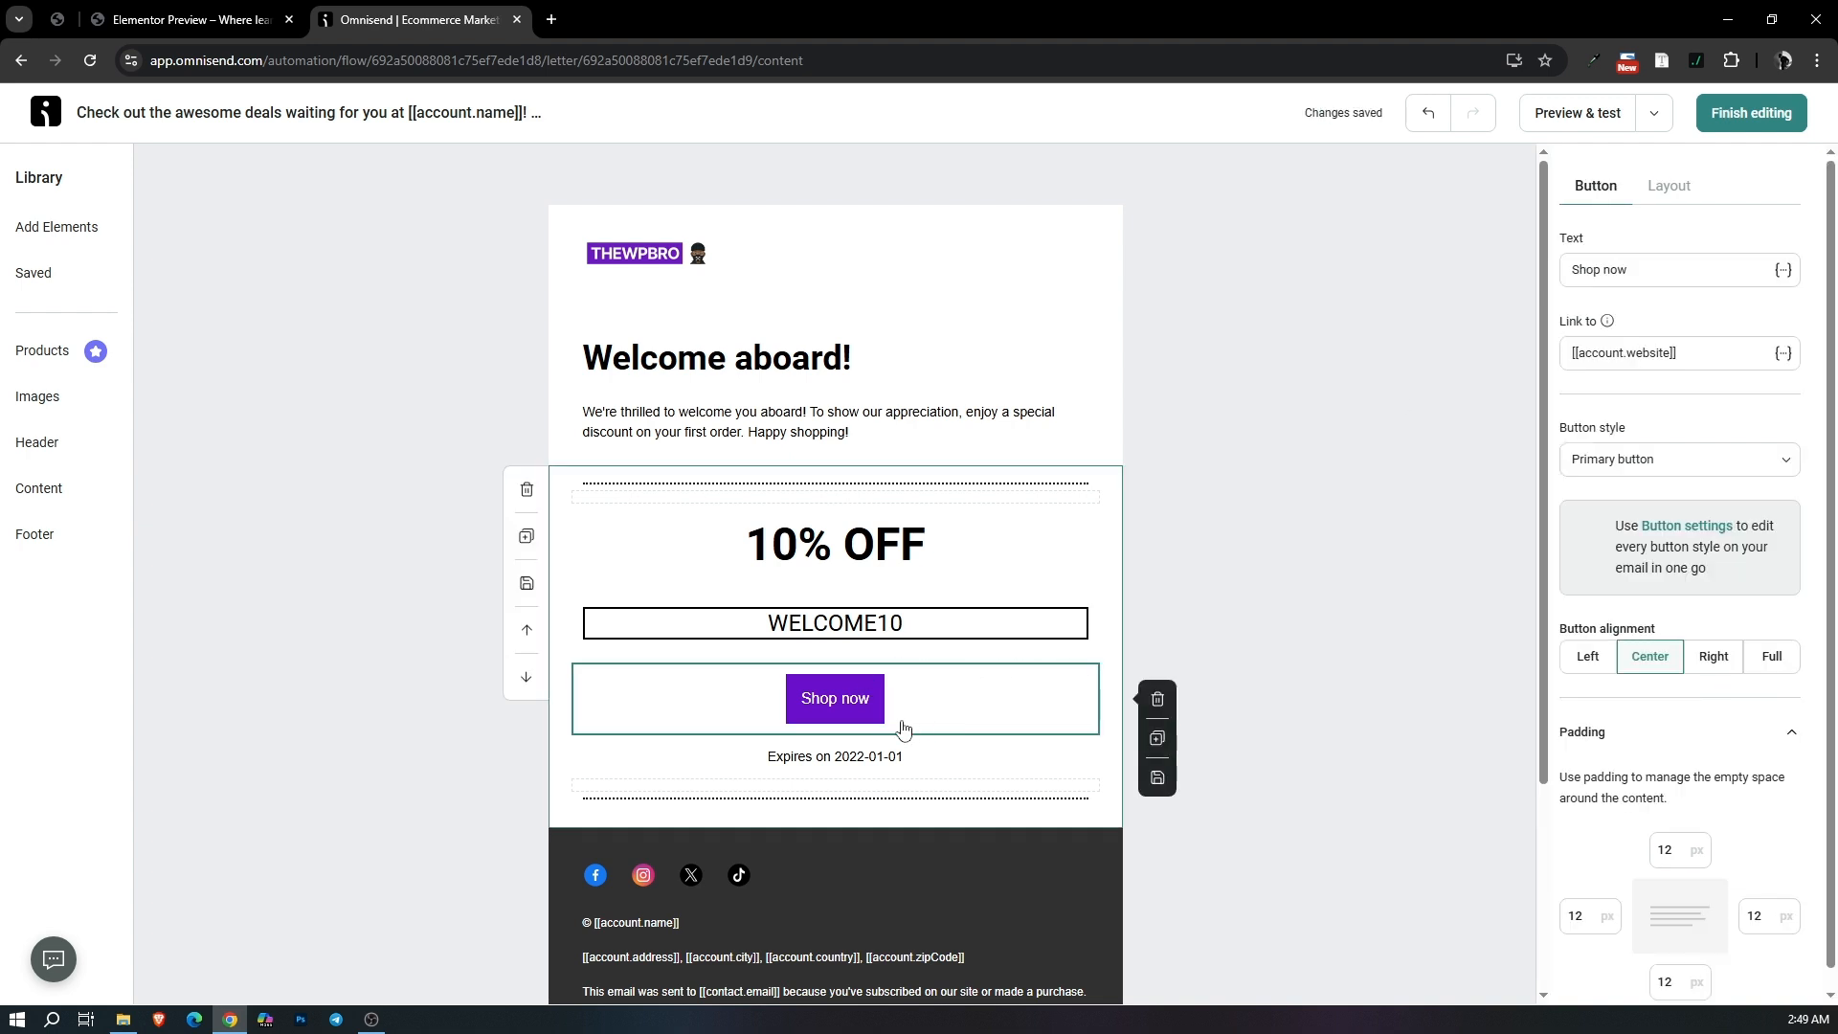
double_click(1640, 357)
click(1438, 395)
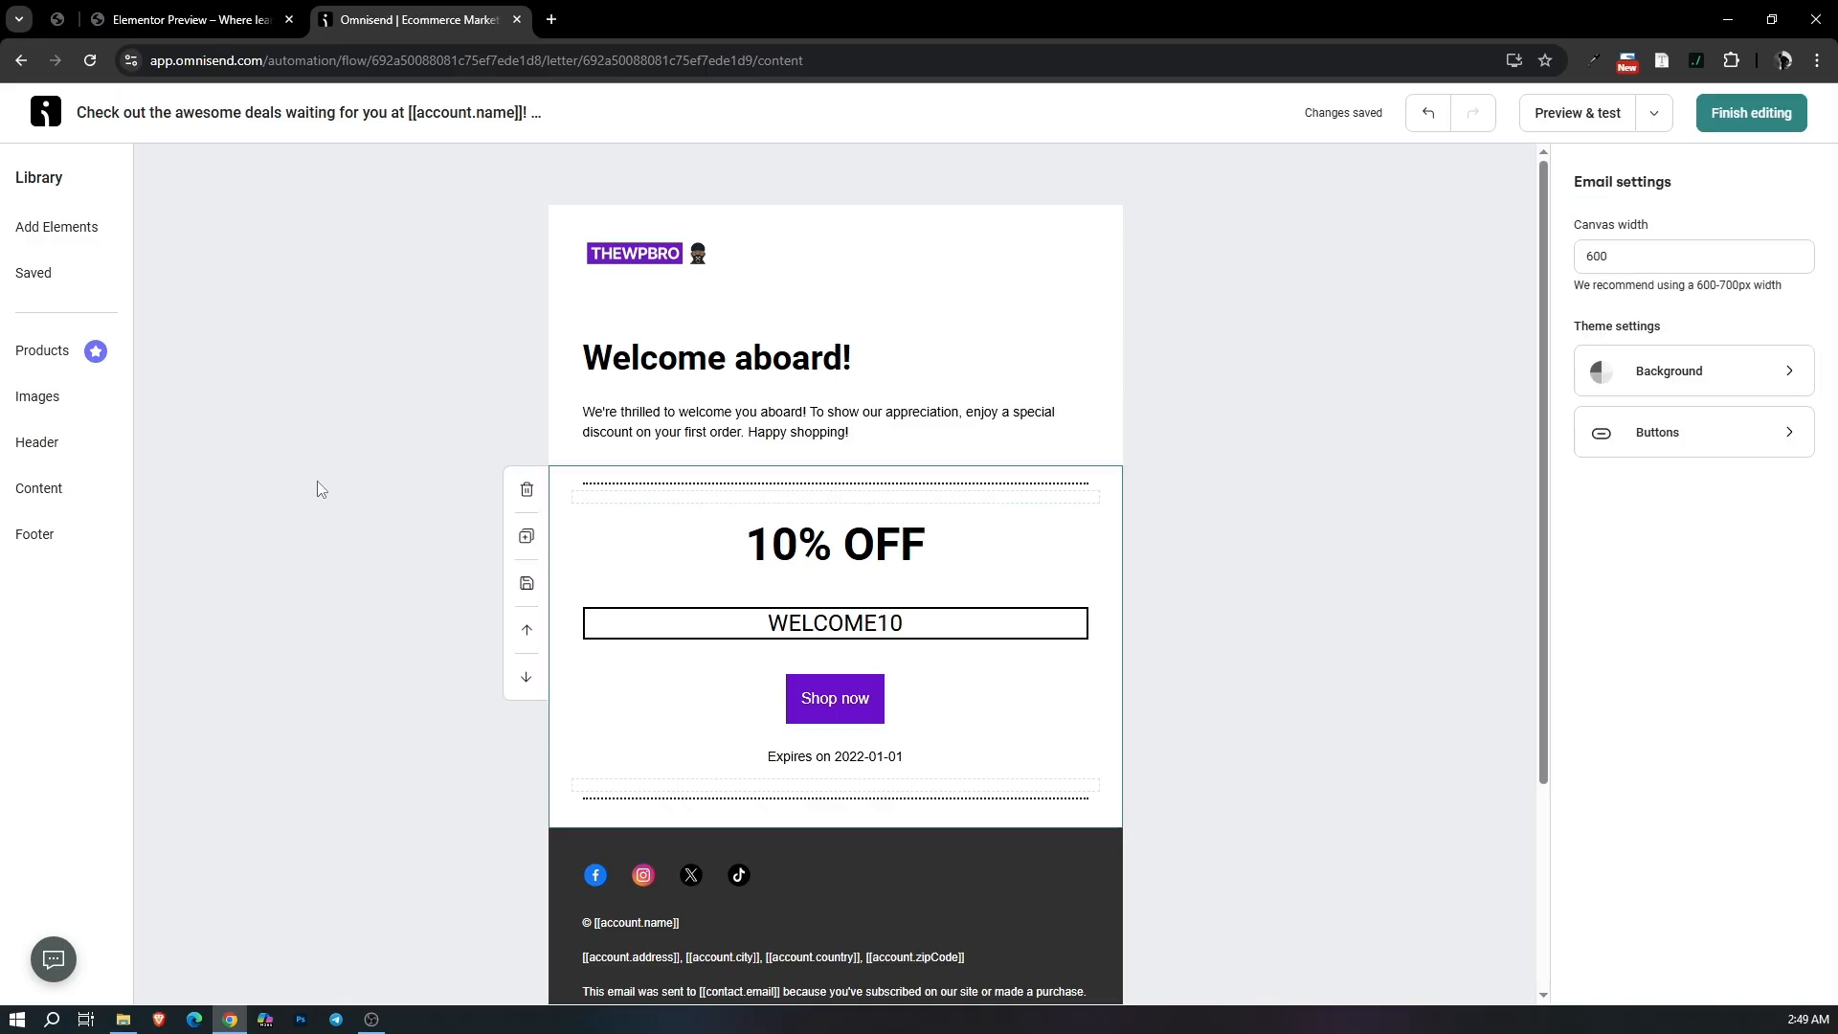
Add a best-selling products recommender block between the email's 10% OFF section and its footer.
click(103, 360)
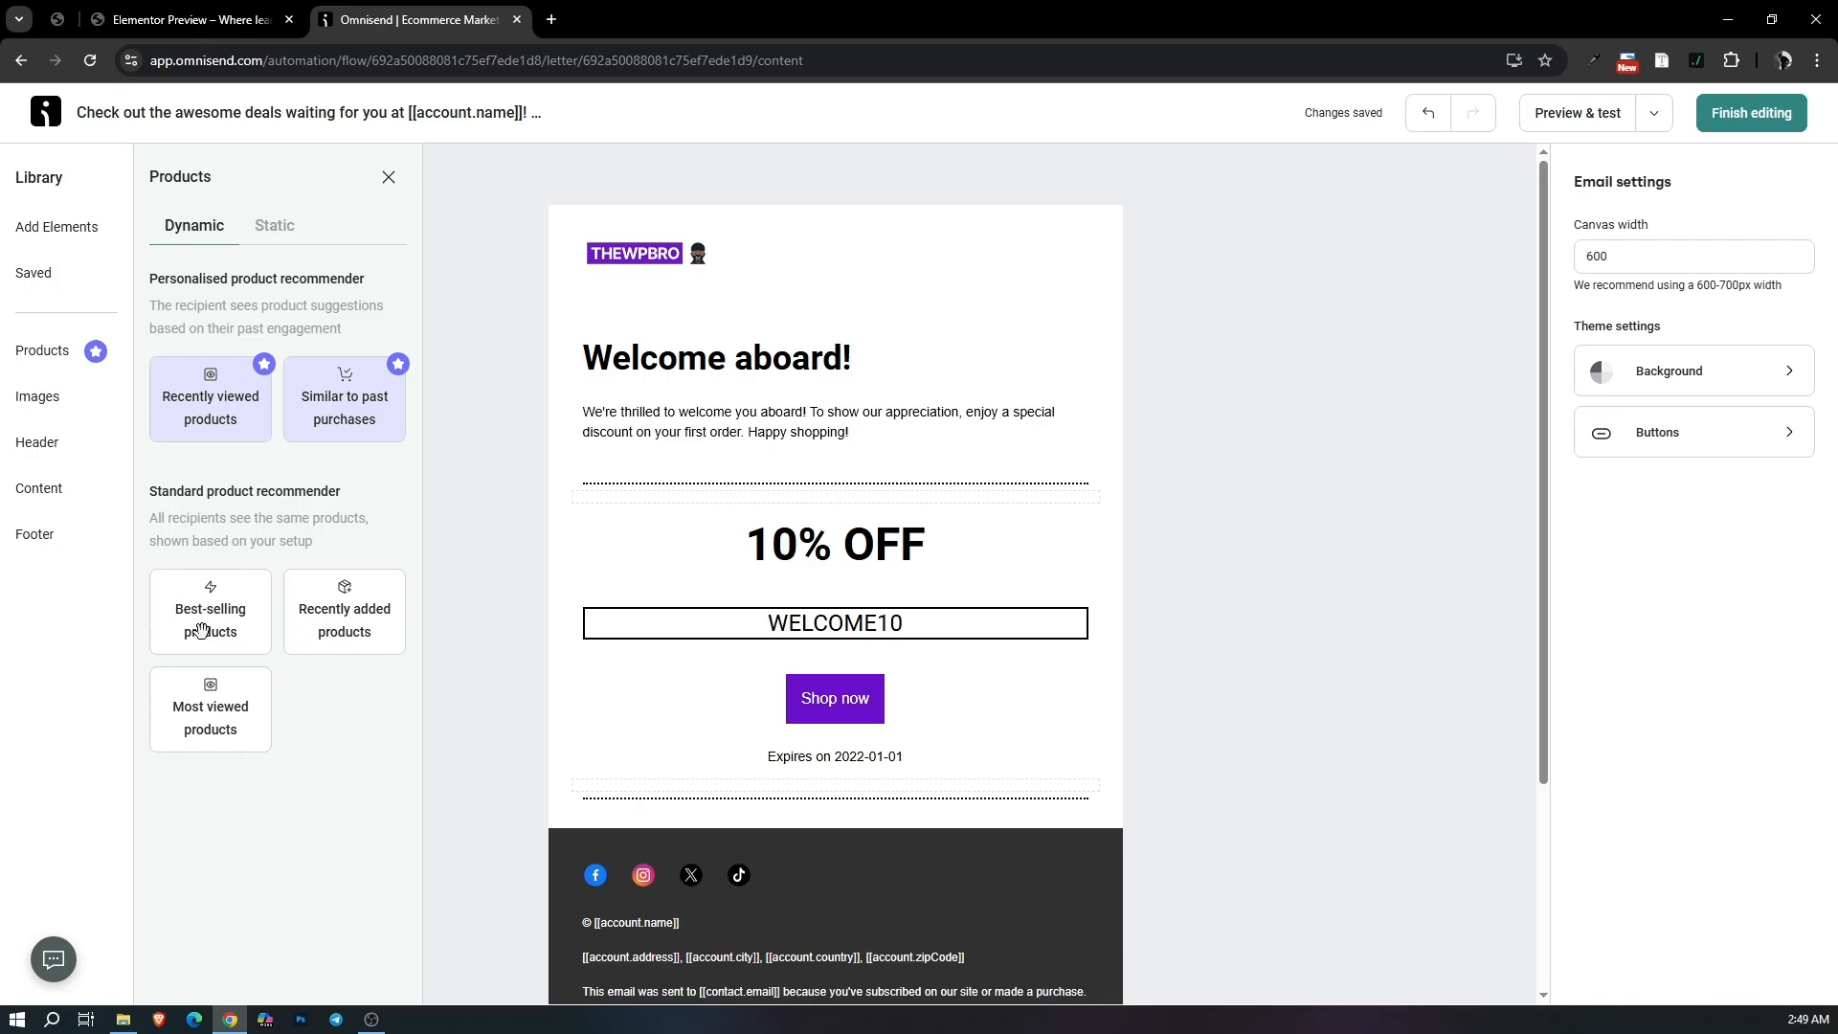
drag(204, 622, 745, 843)
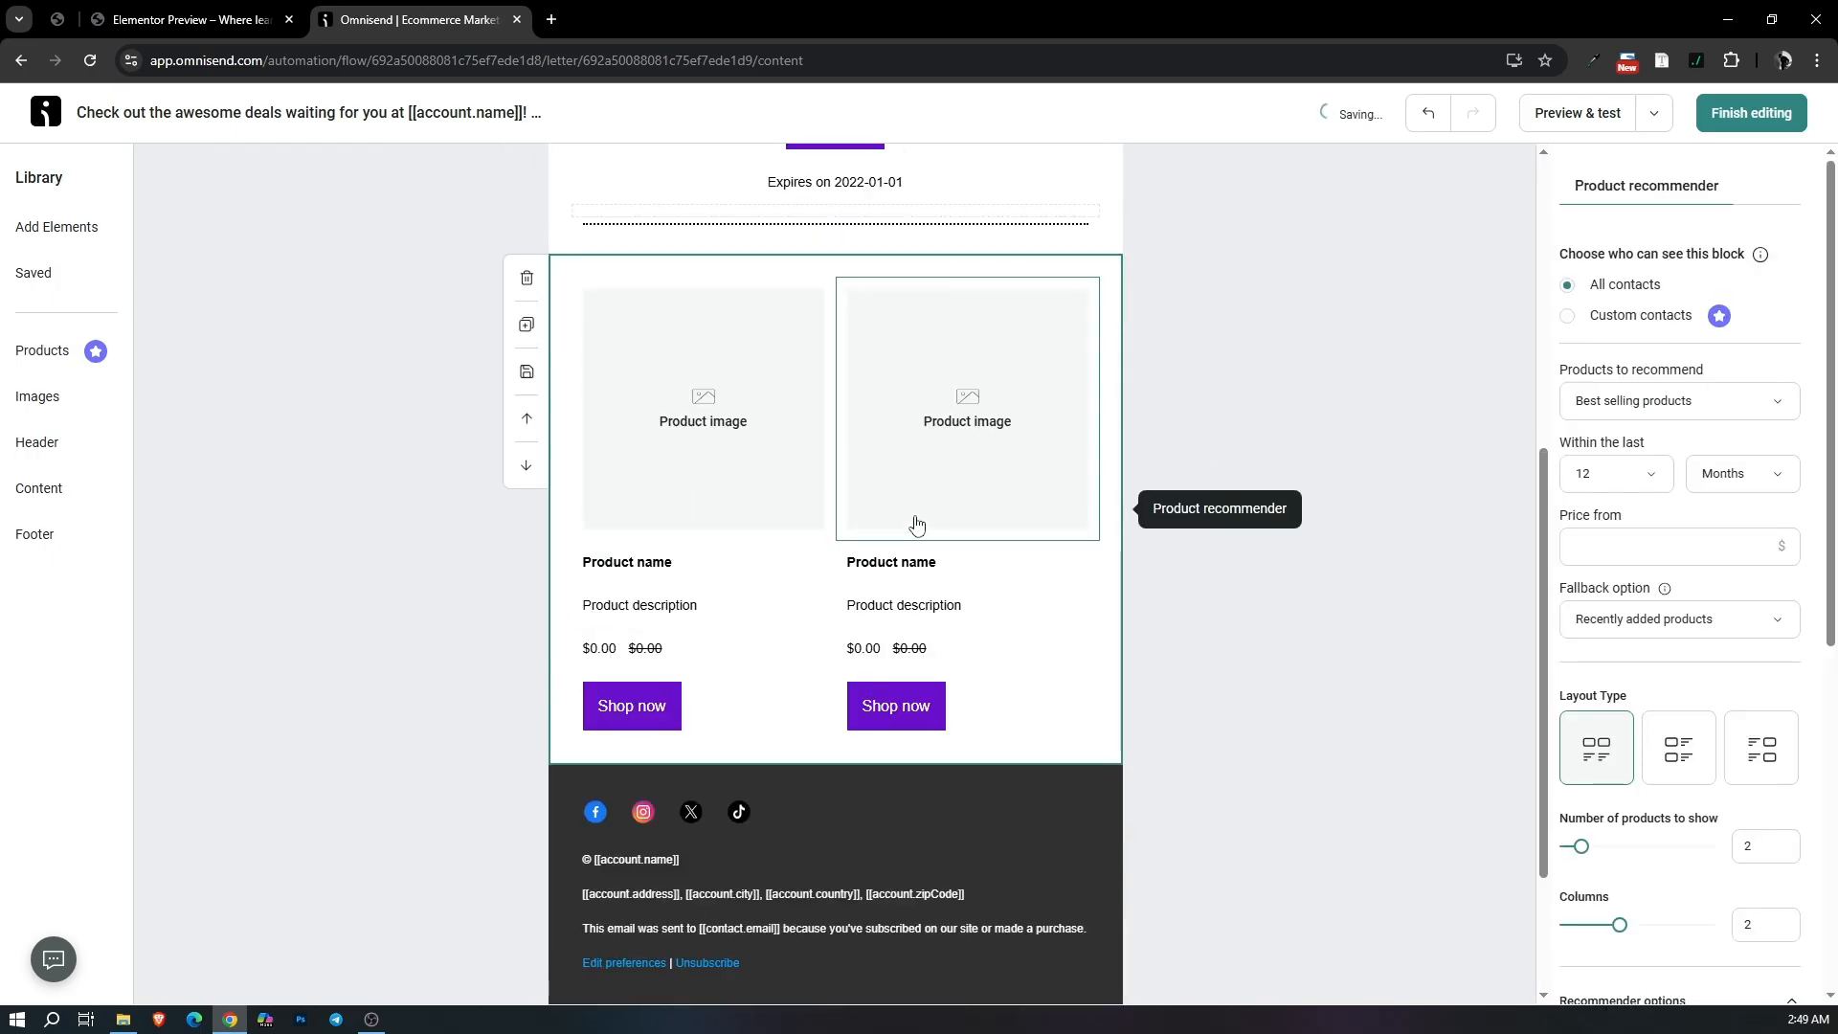
Examine the product recommender's settings, including time range, layout, product details, out-of-stock display and mobile stacking.
click(1641, 677)
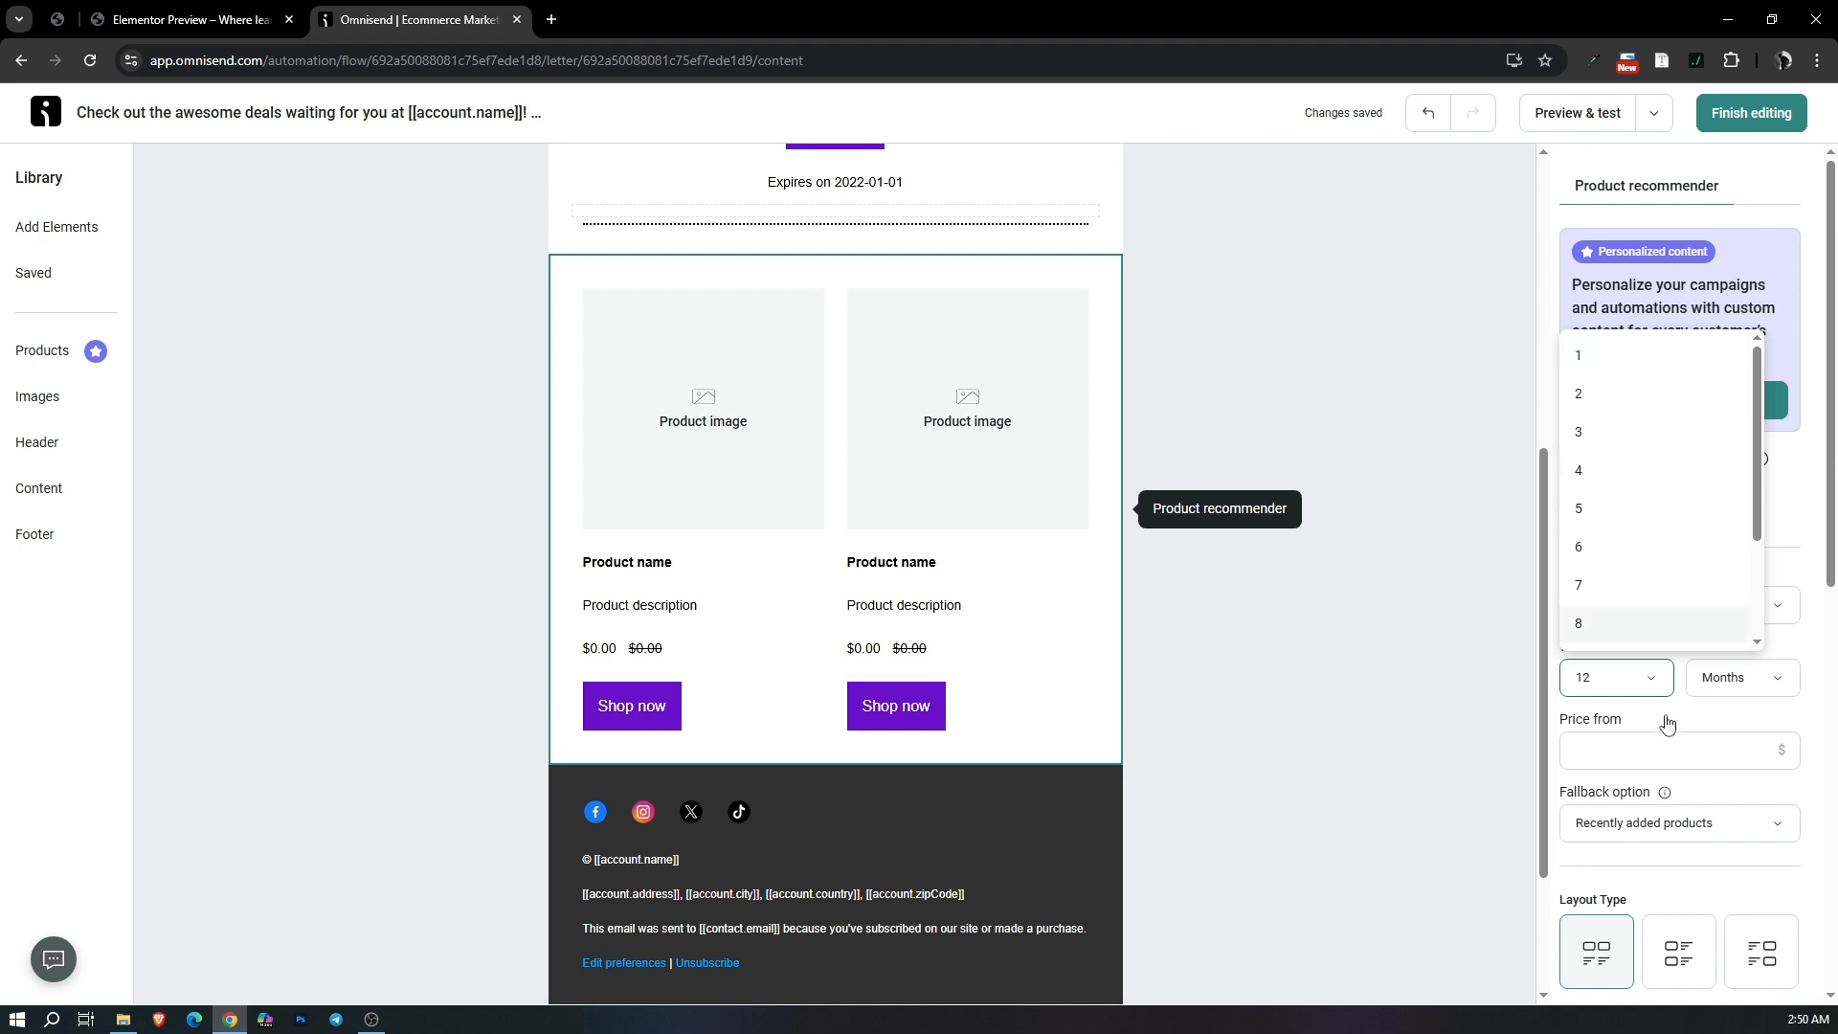
scroll(1704, 716, down, 5)
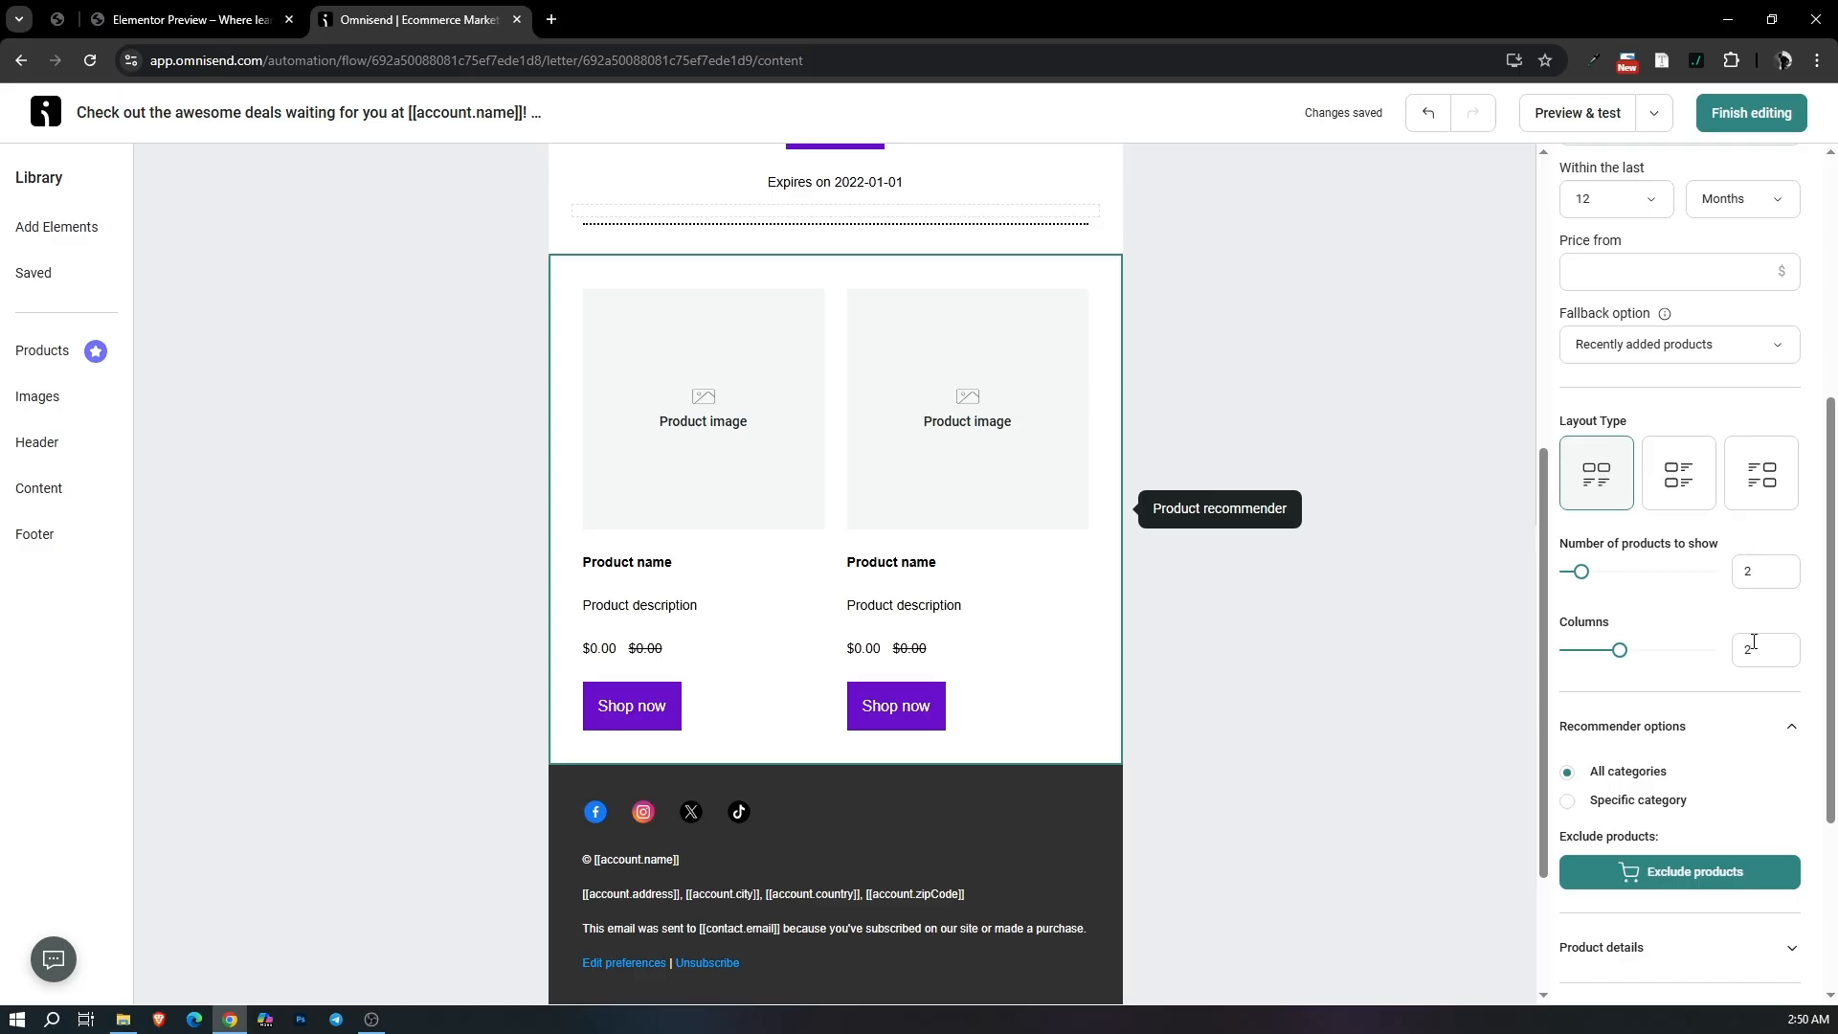
scroll(1686, 723, down, 3)
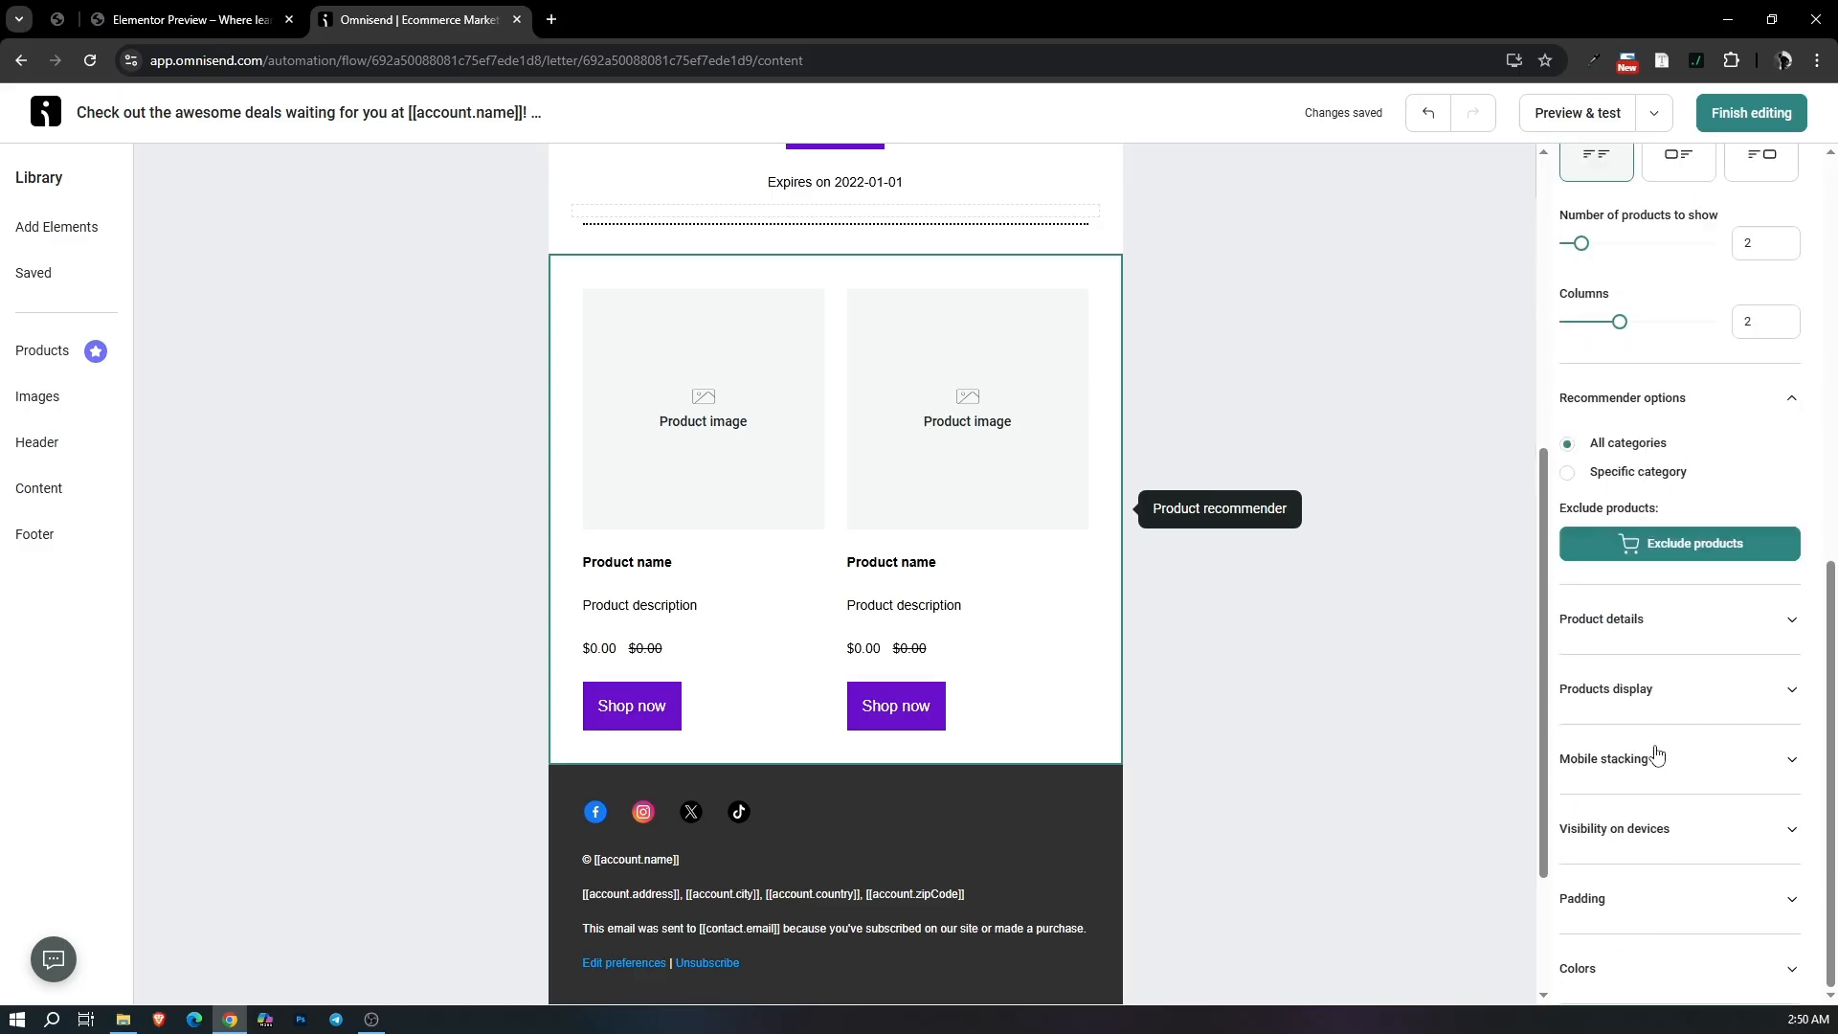
click(1681, 643)
scroll(1695, 759, down, 2)
click(1695, 688)
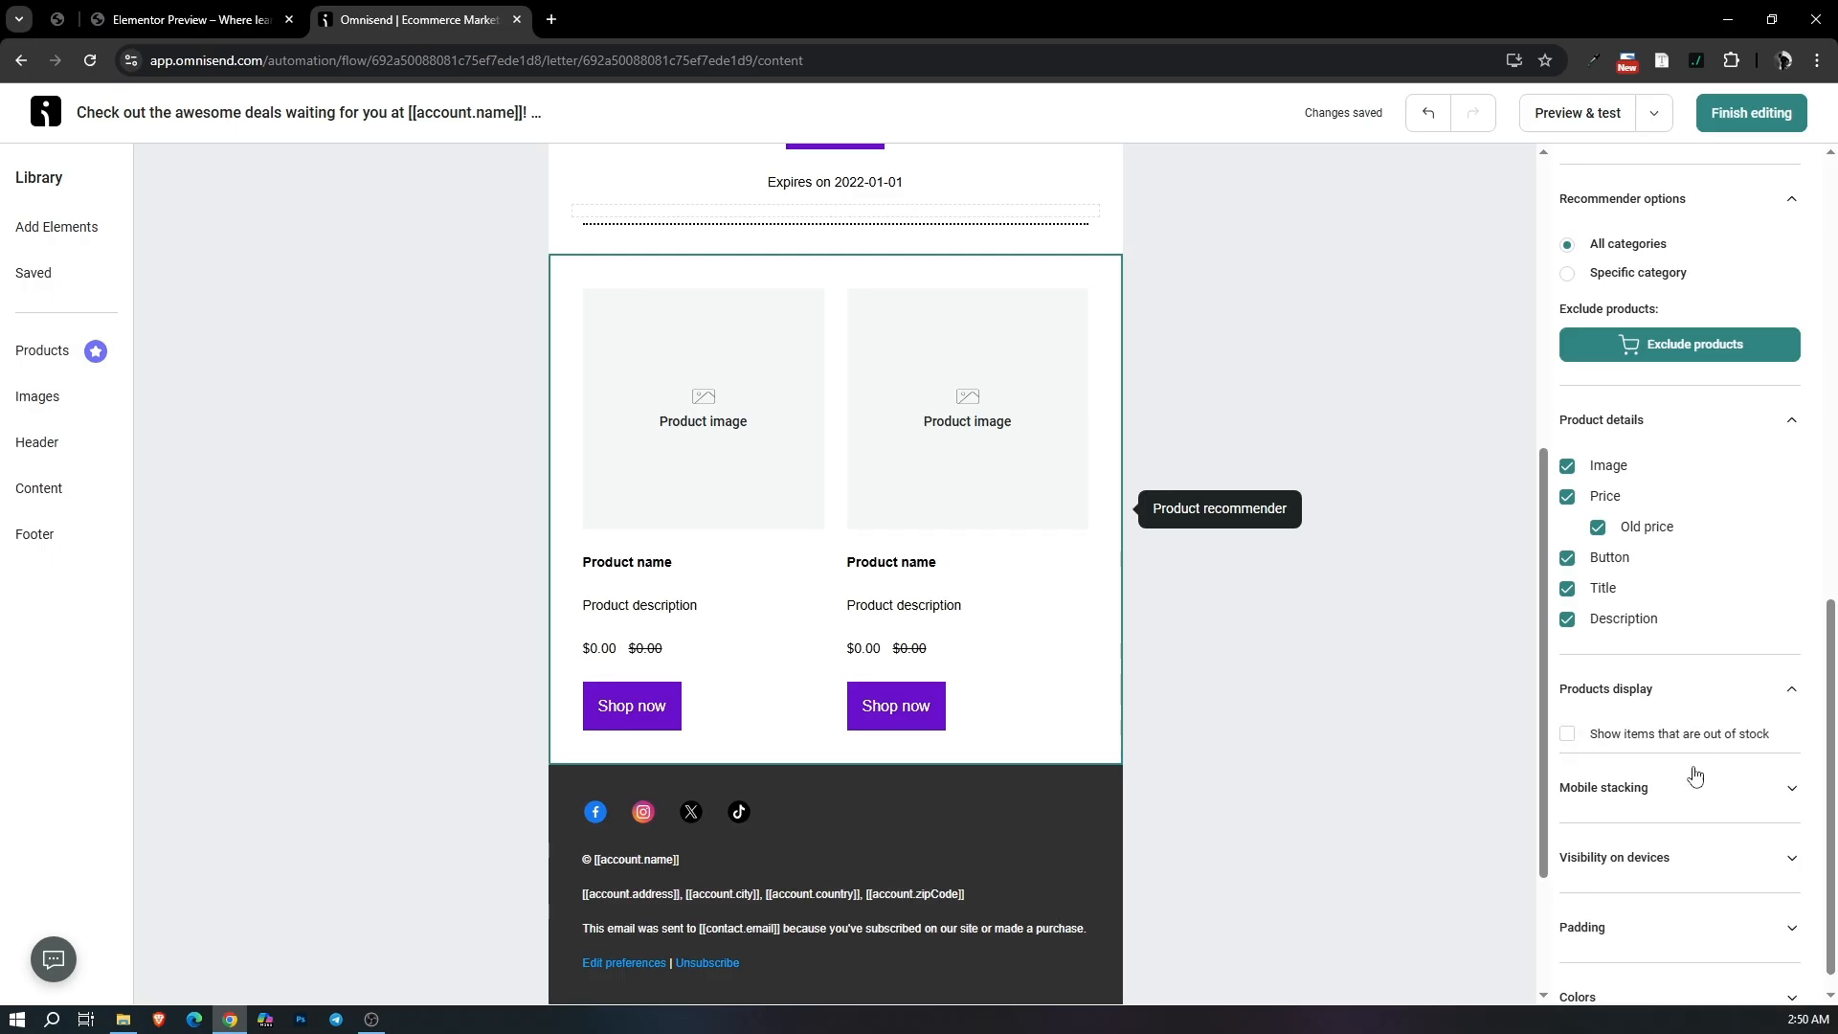
click(1691, 770)
scroll(1092, 726, up, 6)
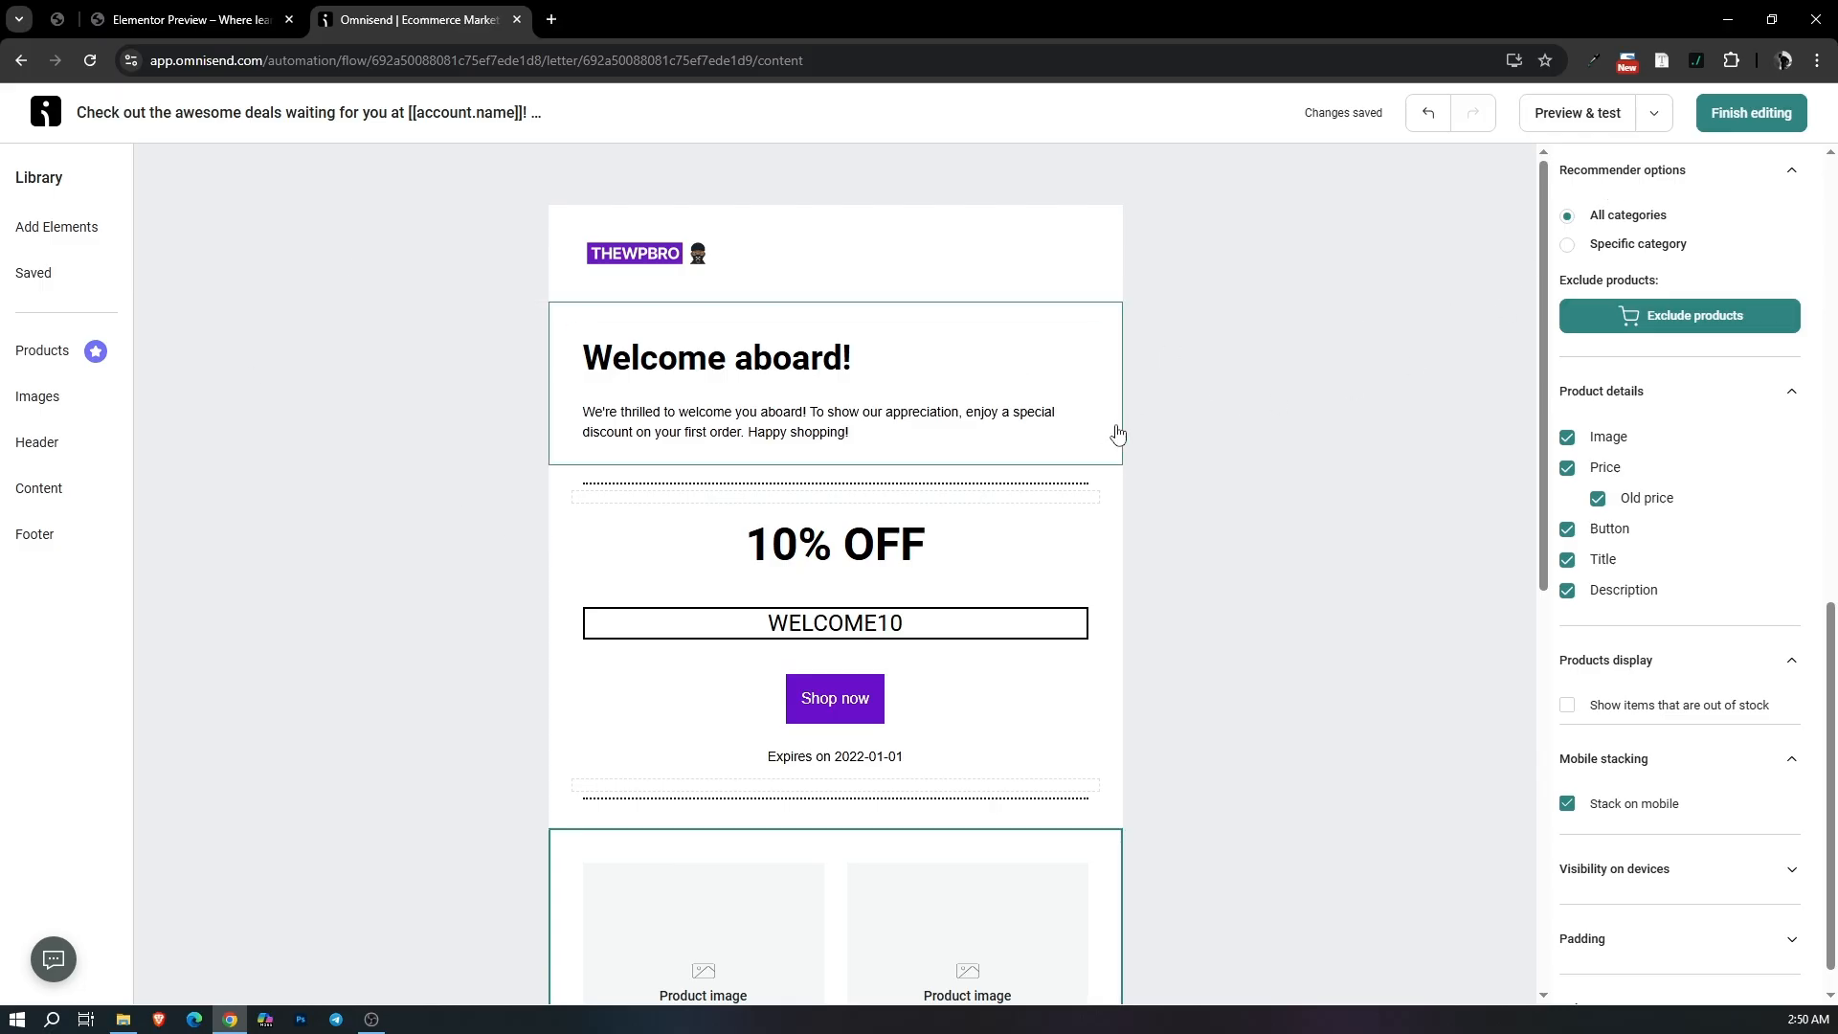
Finish editing the welcome email, update the workflow's trigger, and start the Welcome Automation workflow.
click(1741, 115)
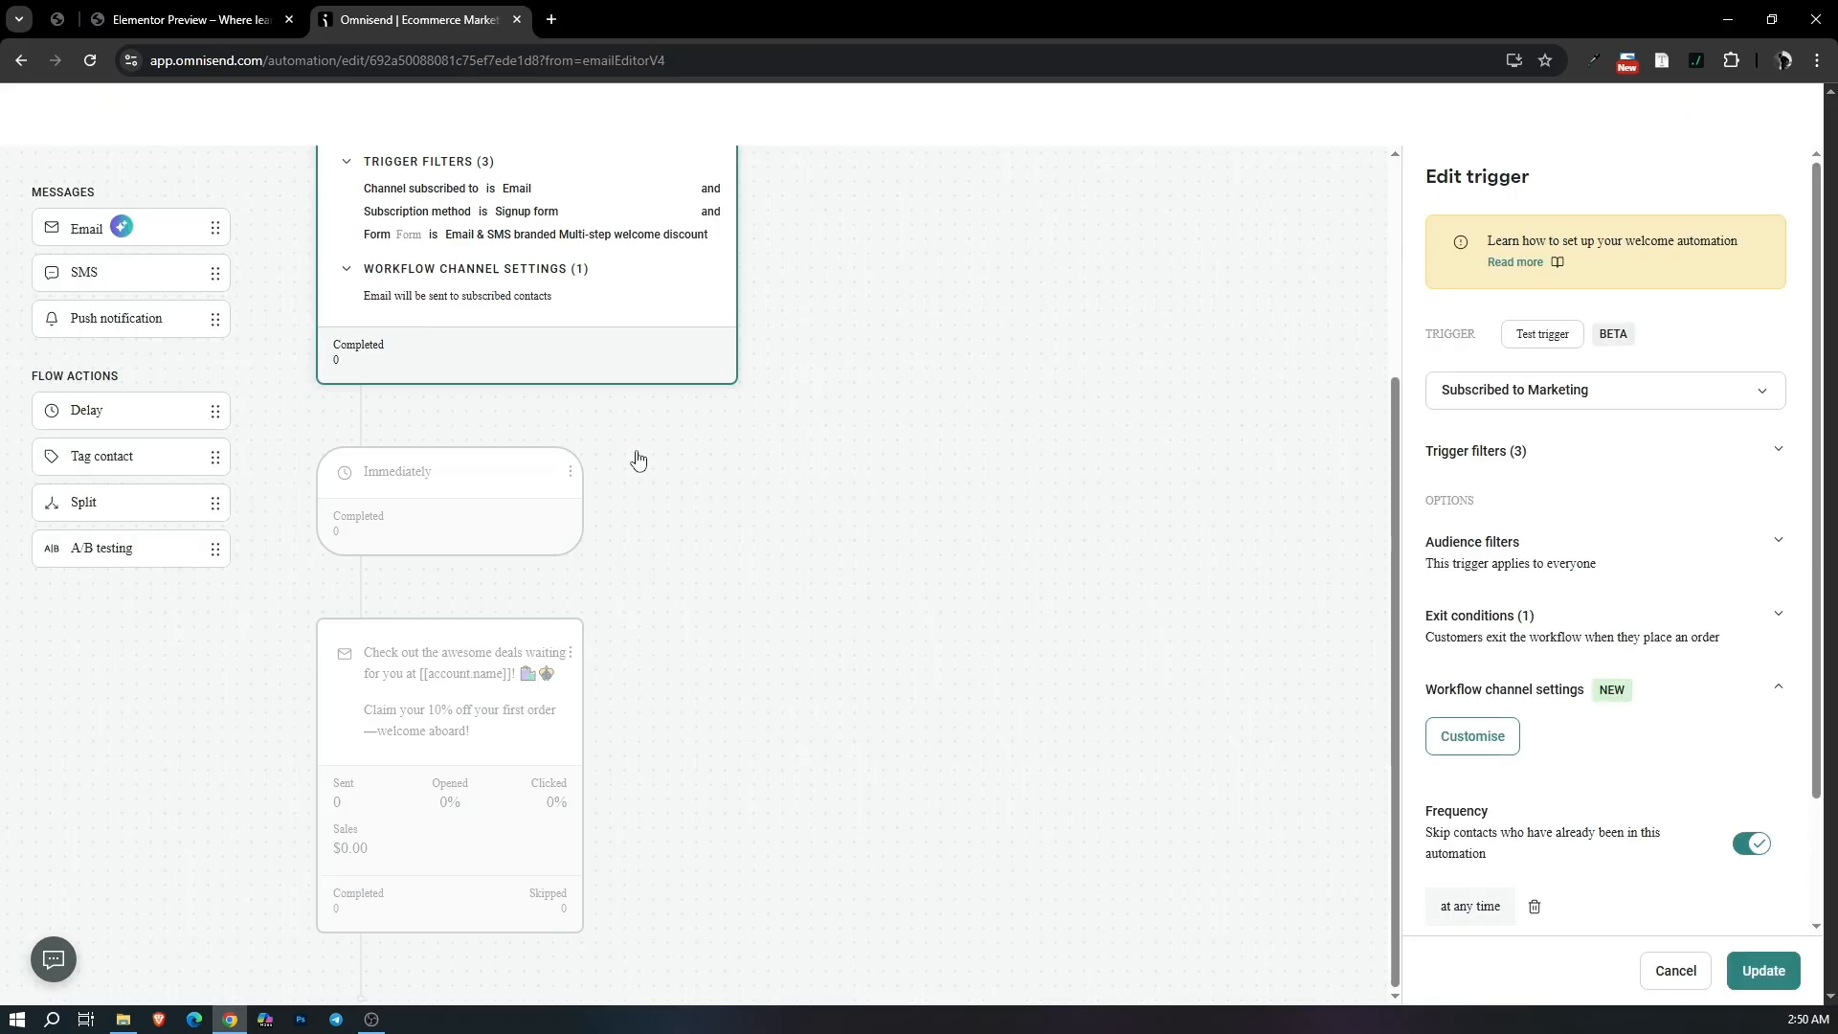
scroll(1542, 435, down, 2)
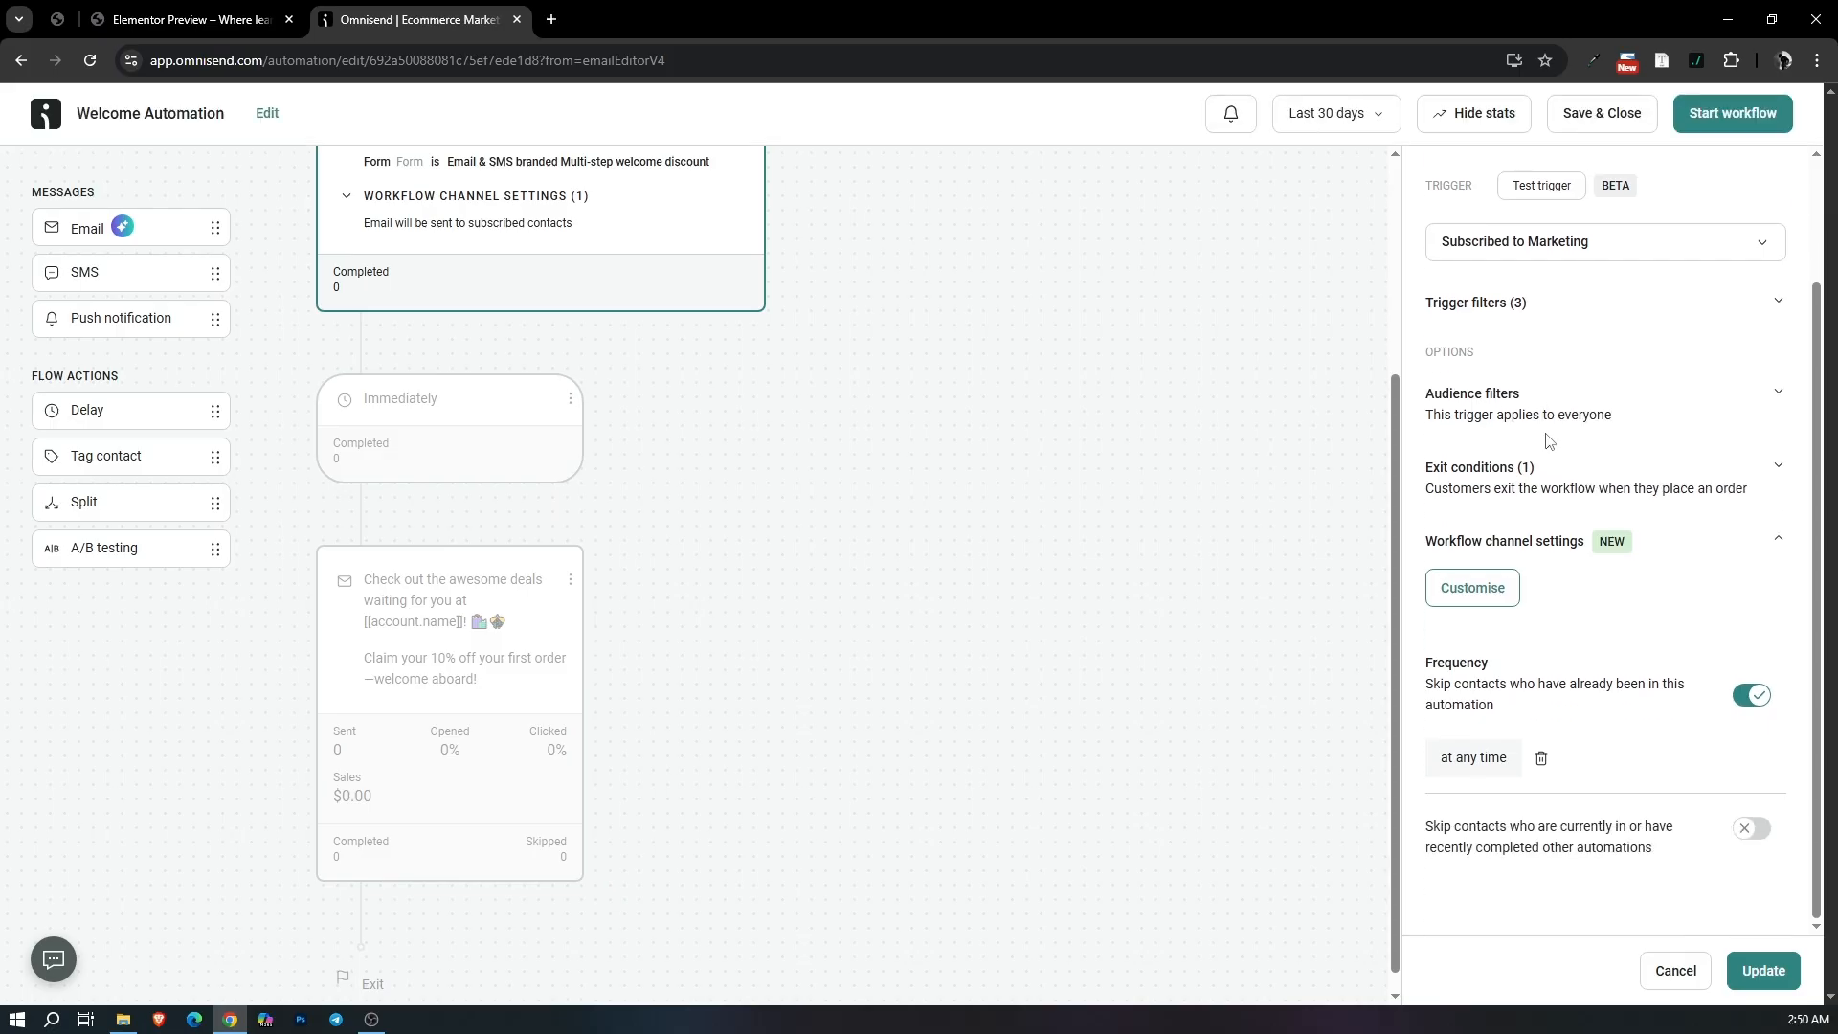
click(1760, 973)
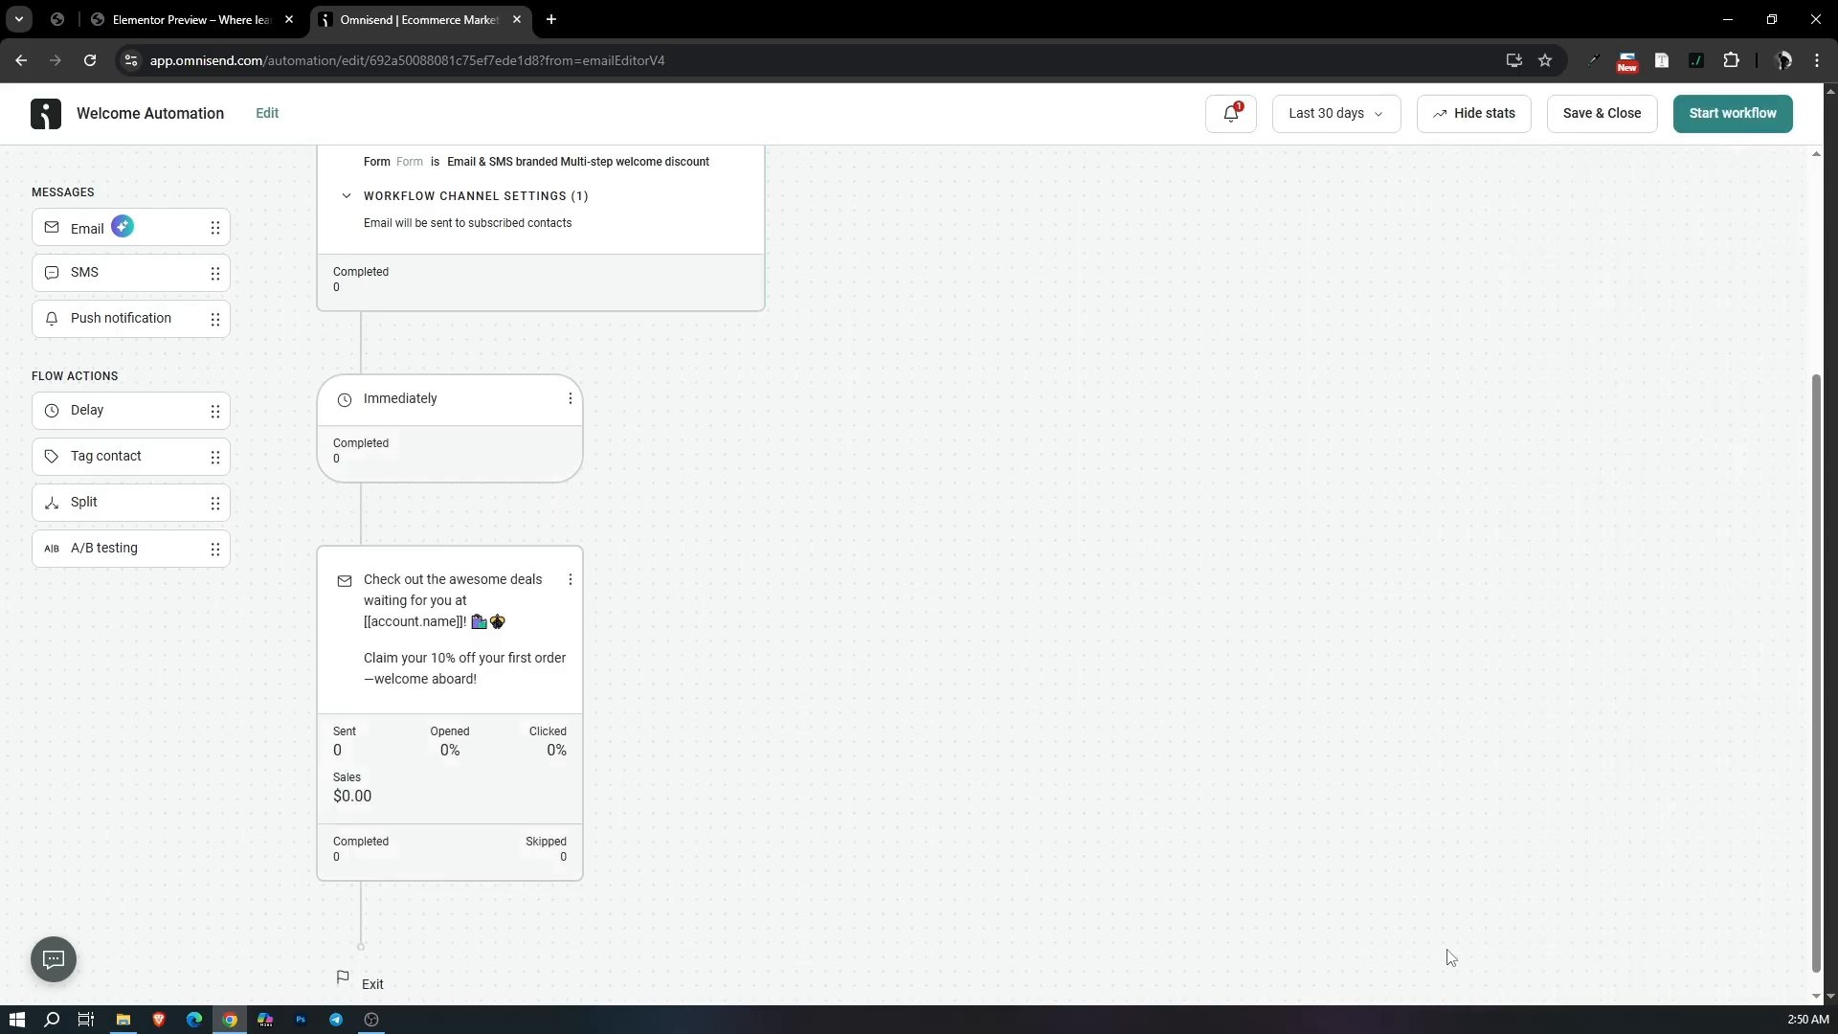
click(1714, 113)
Submit the store's 10% off popup with a first name and email, skip the phone step, and close the thank-you message.
click(236, 21)
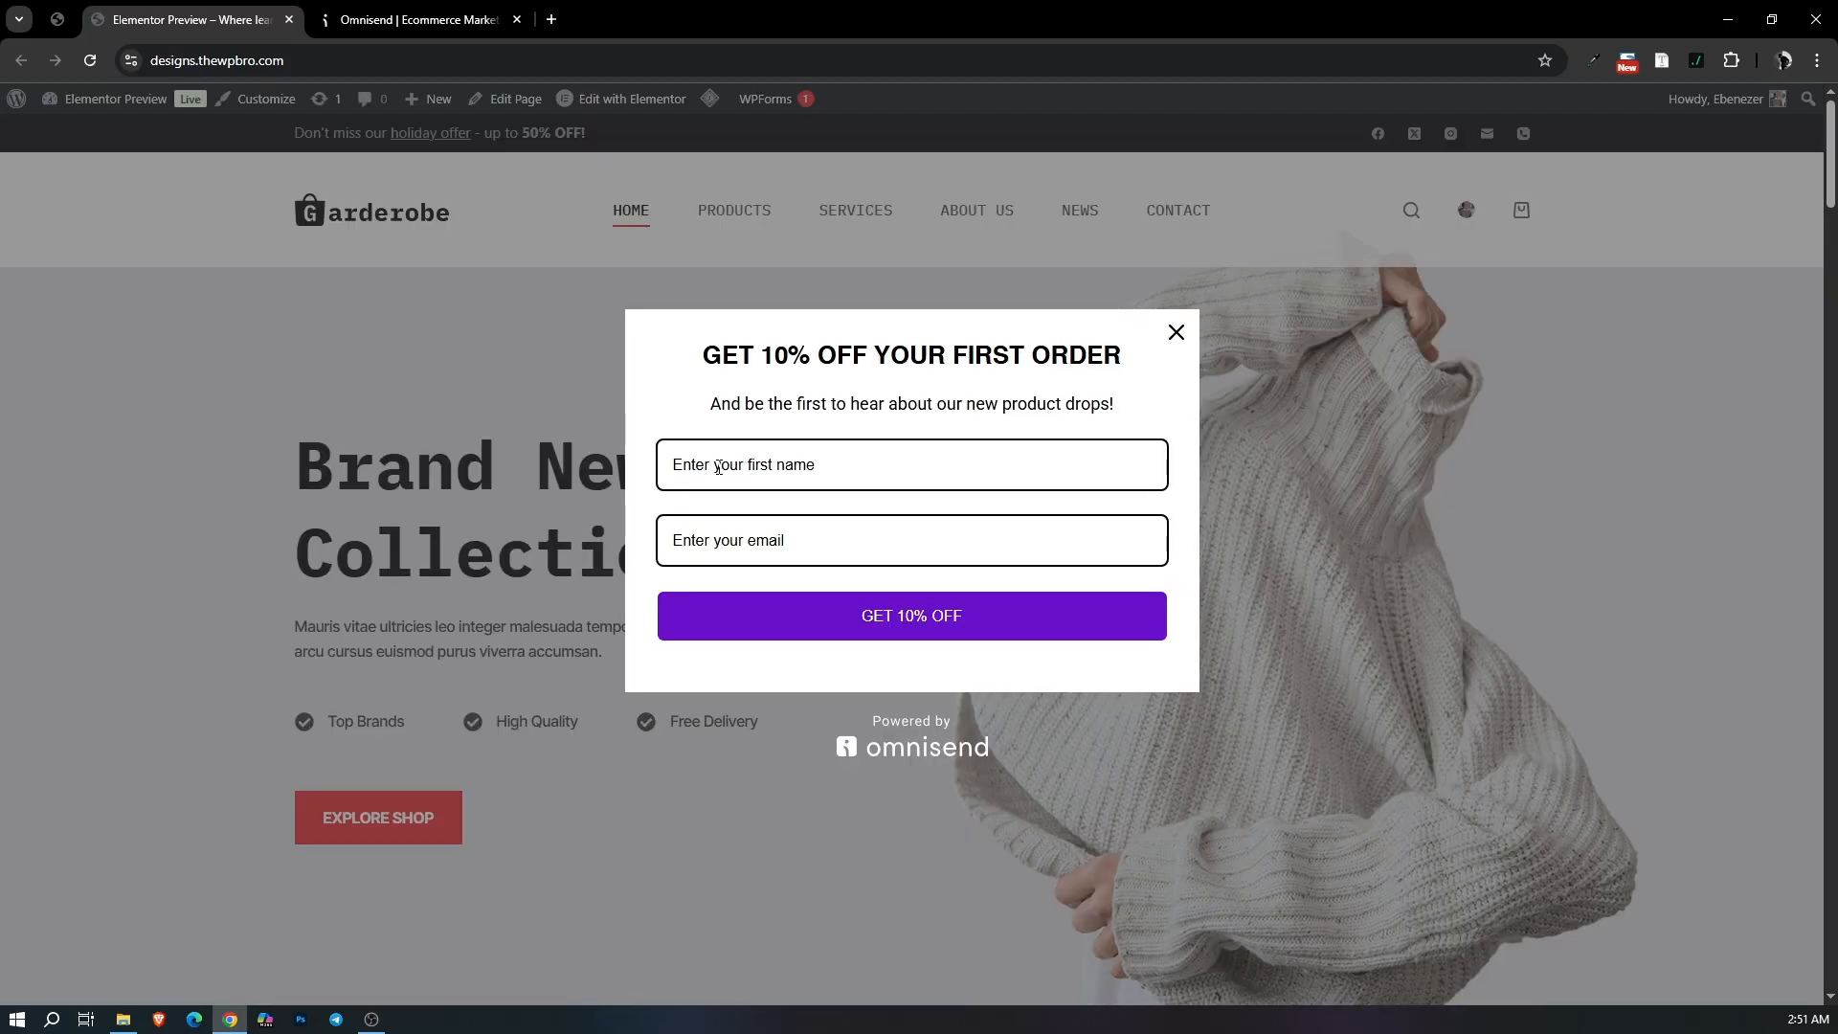
click(721, 469)
click(819, 522)
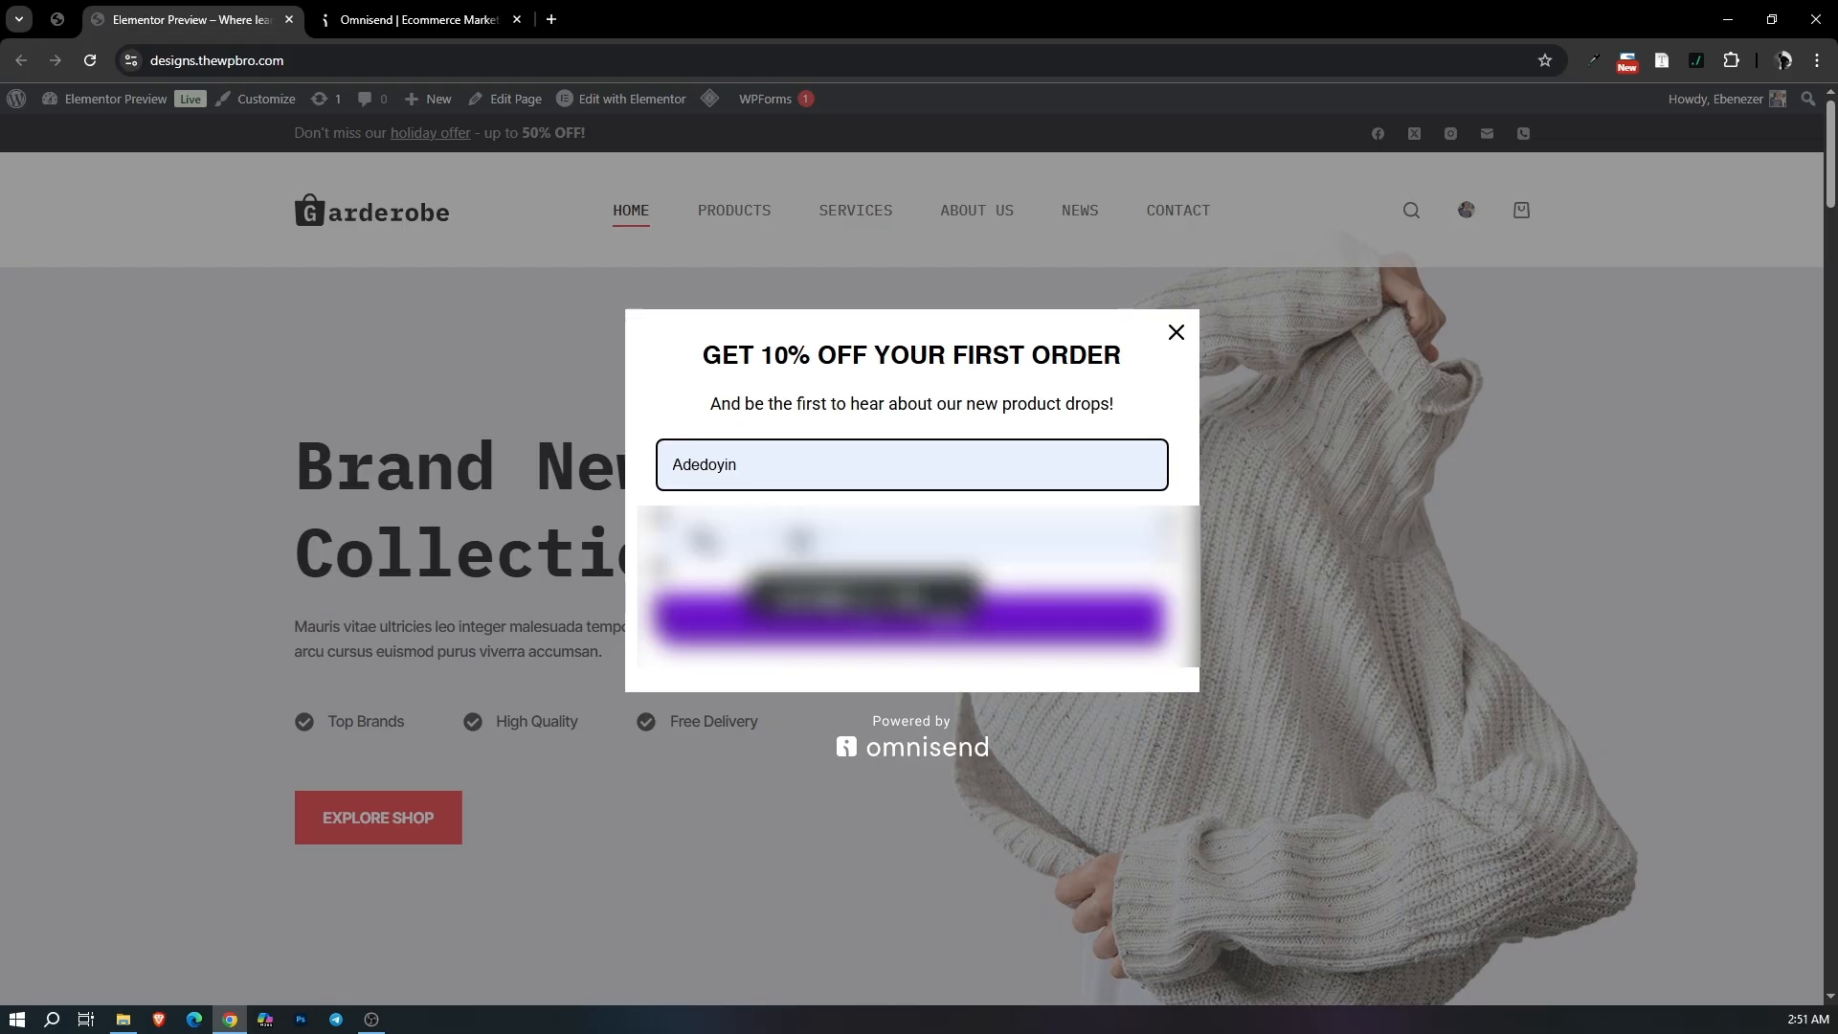
click(893, 613)
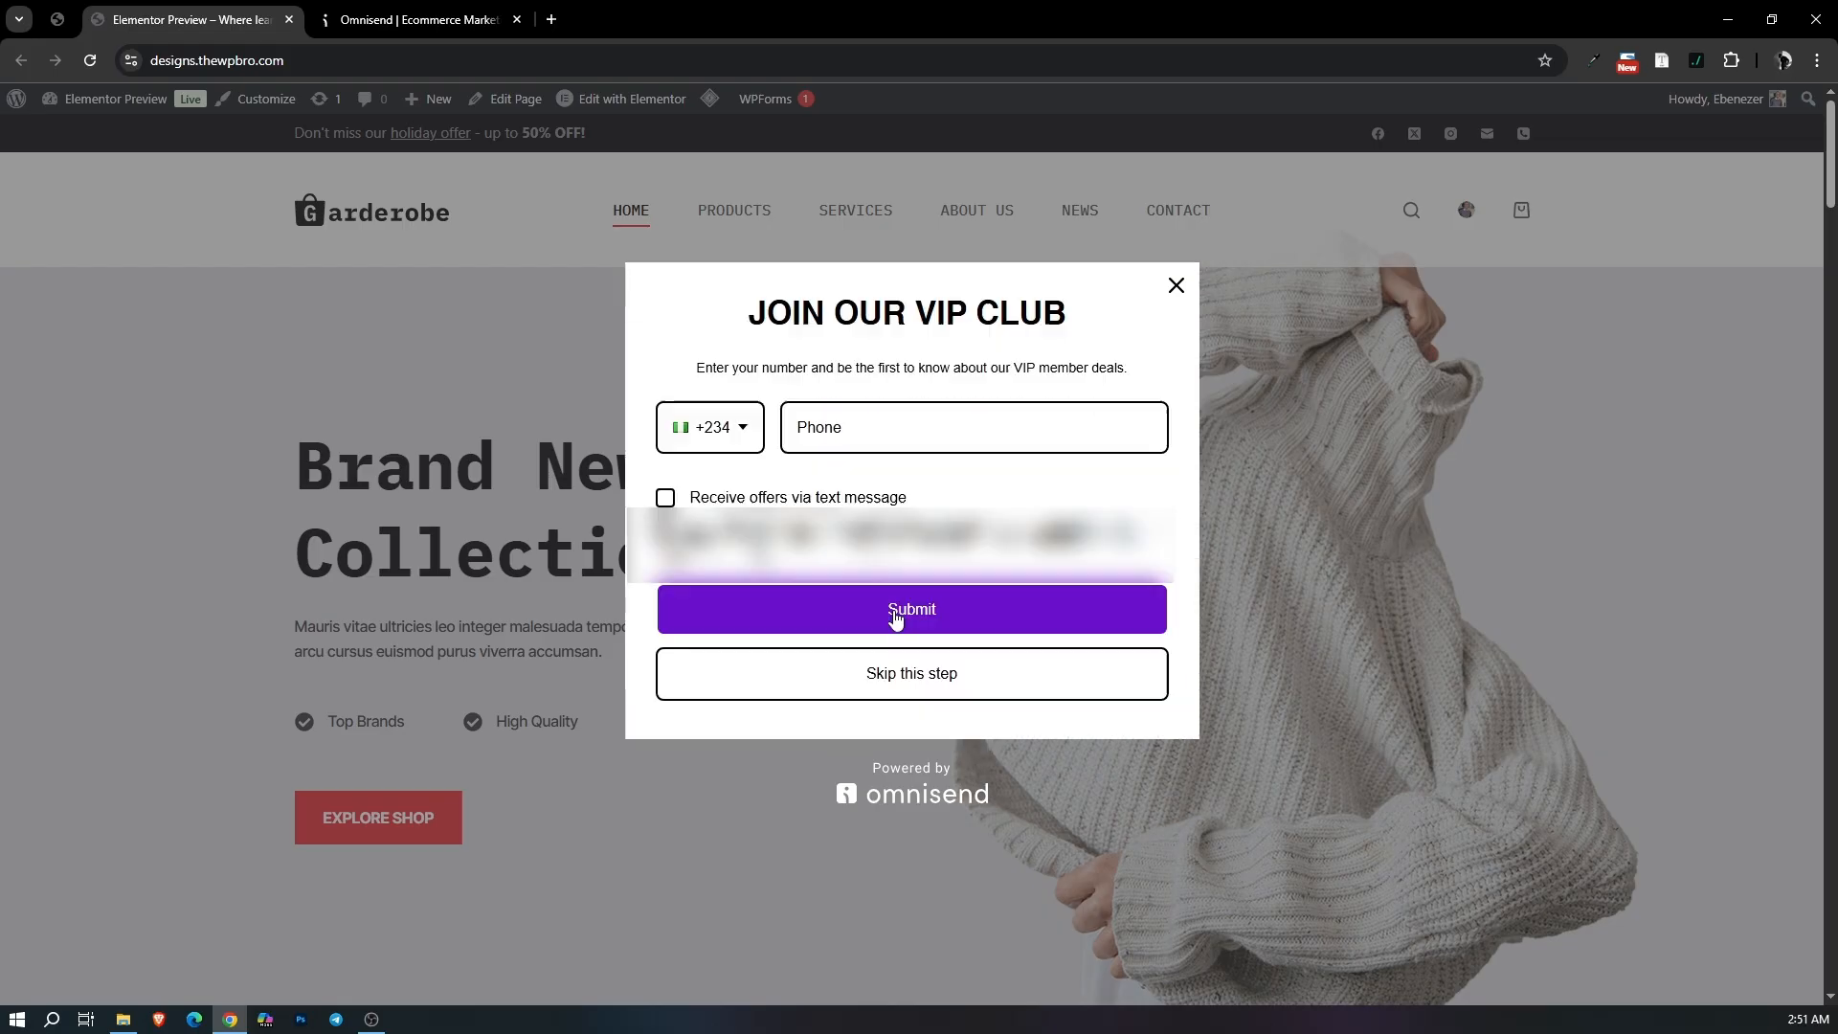
click(881, 675)
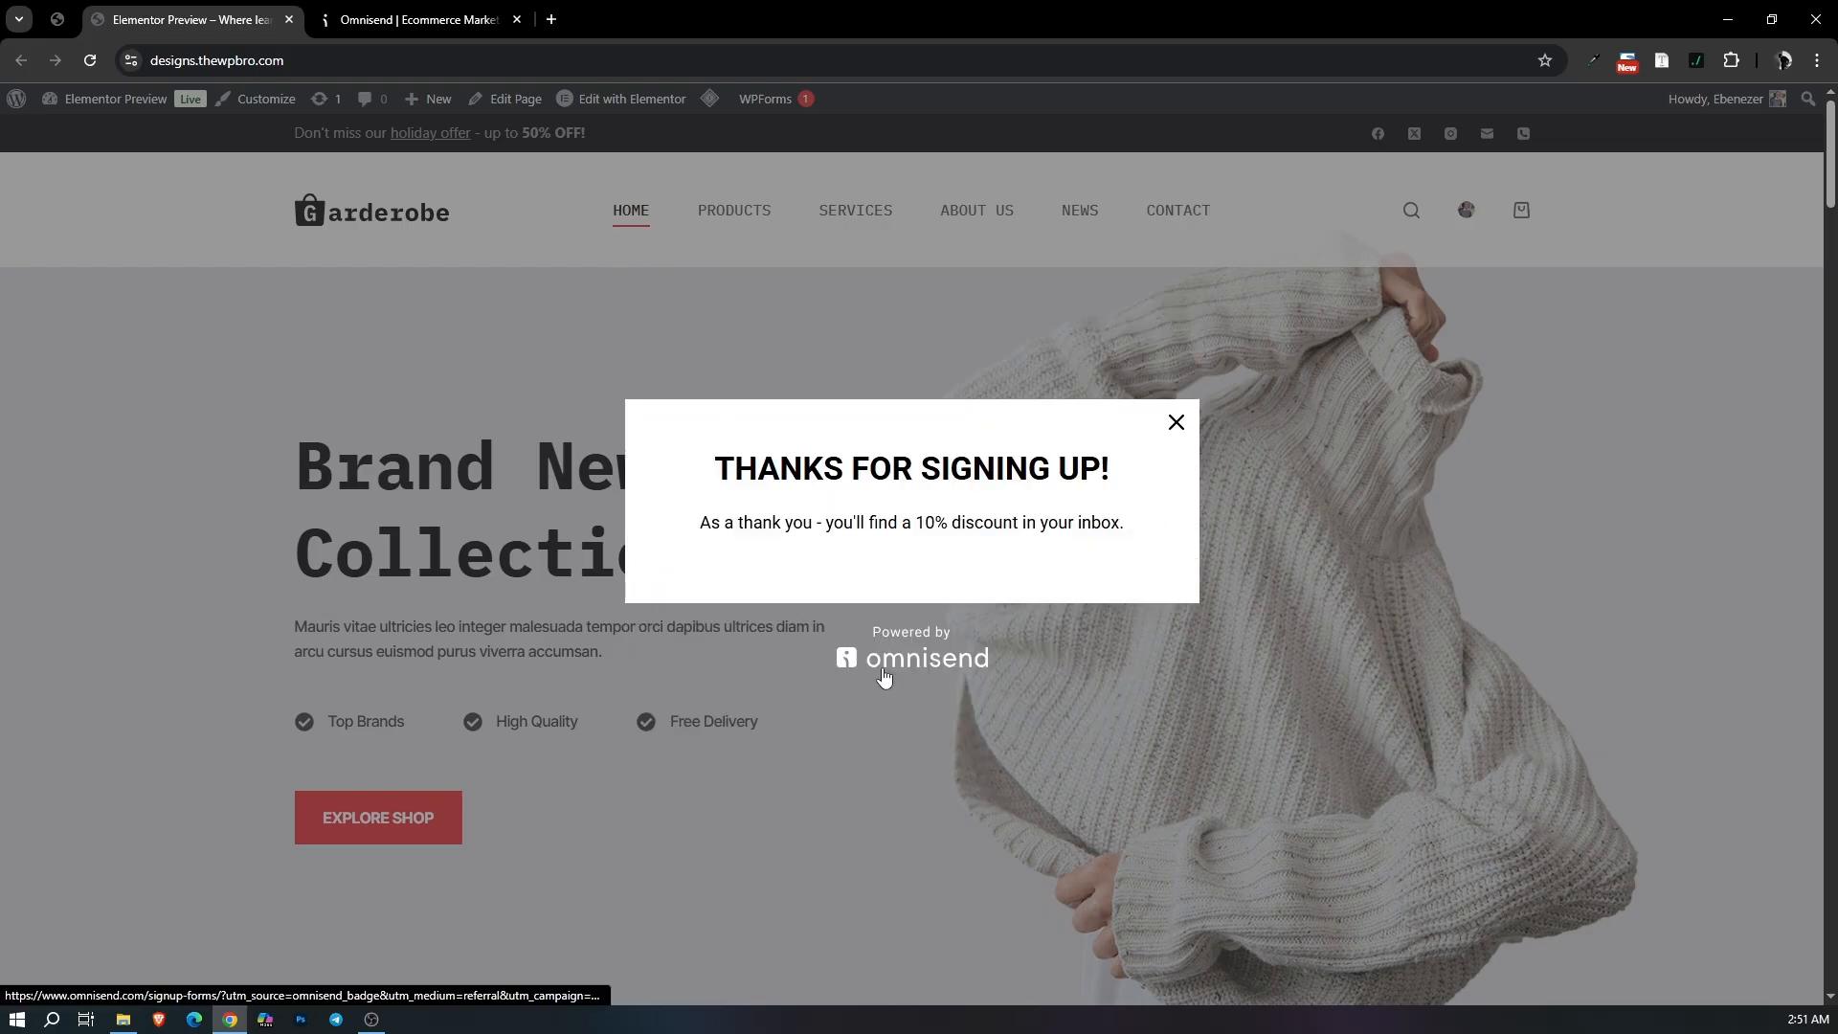
drag(749, 453, 1055, 467)
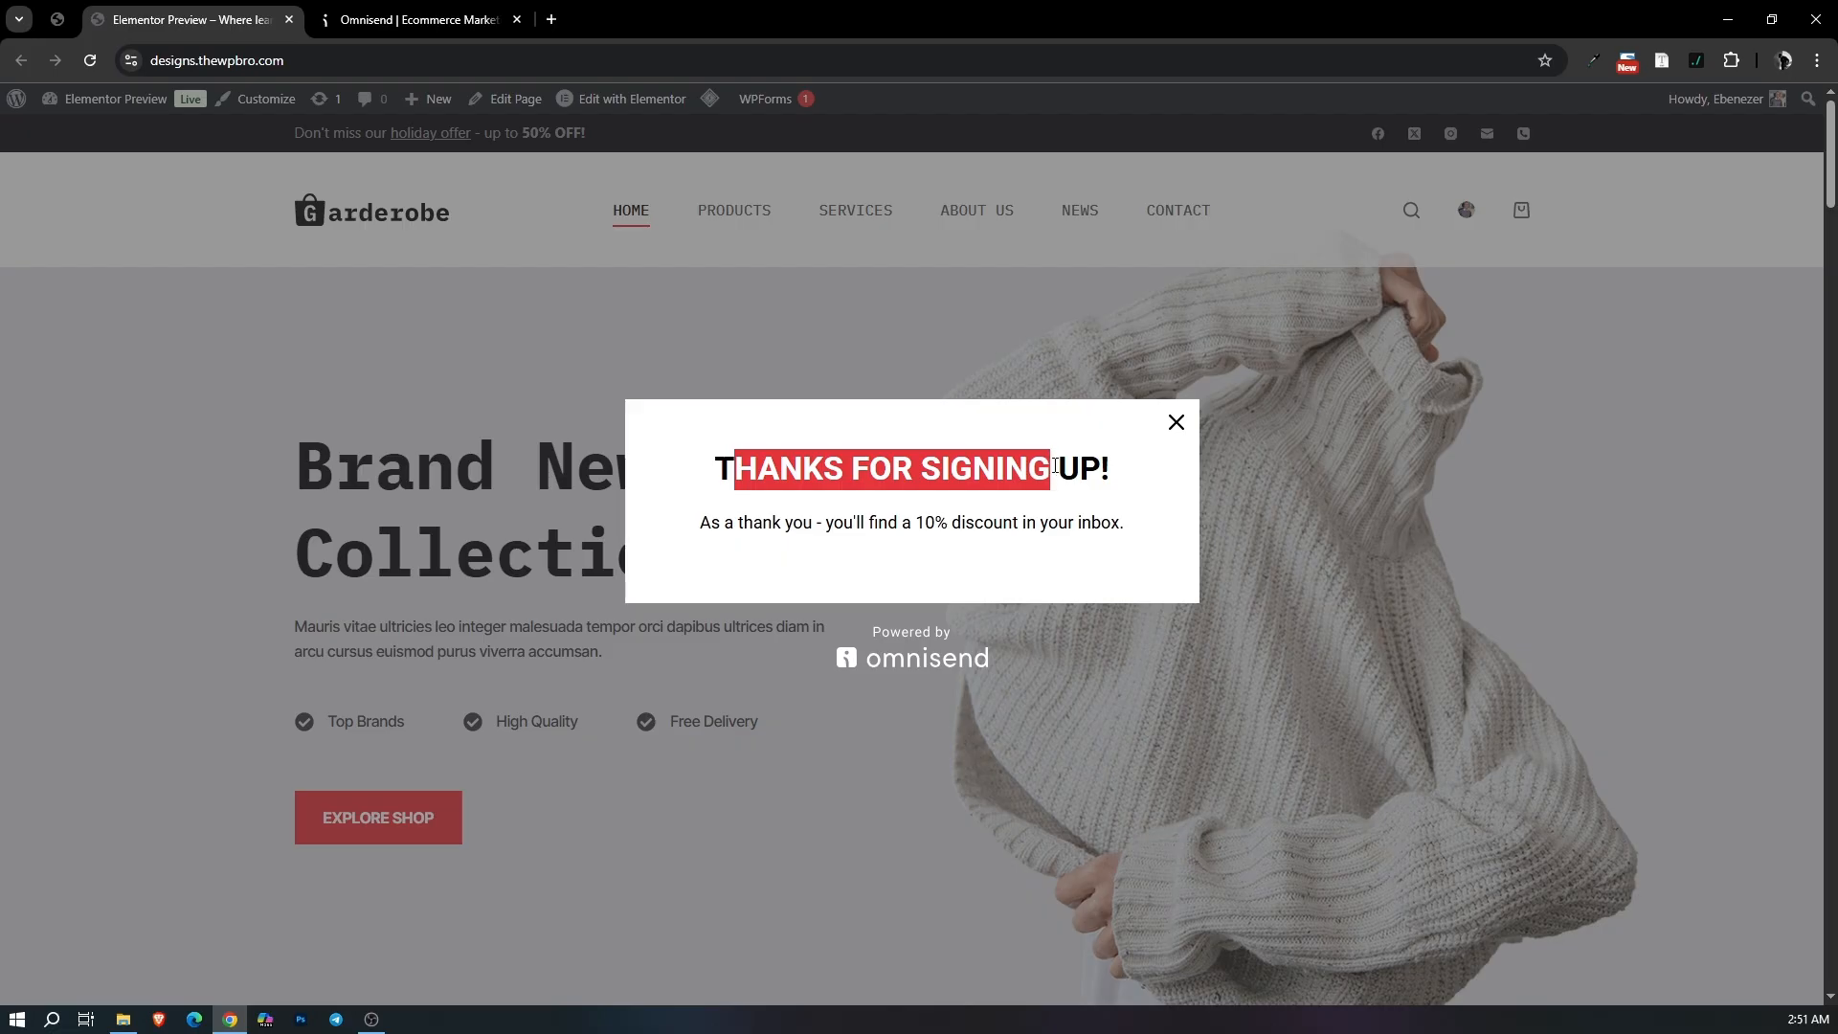
click(1177, 422)
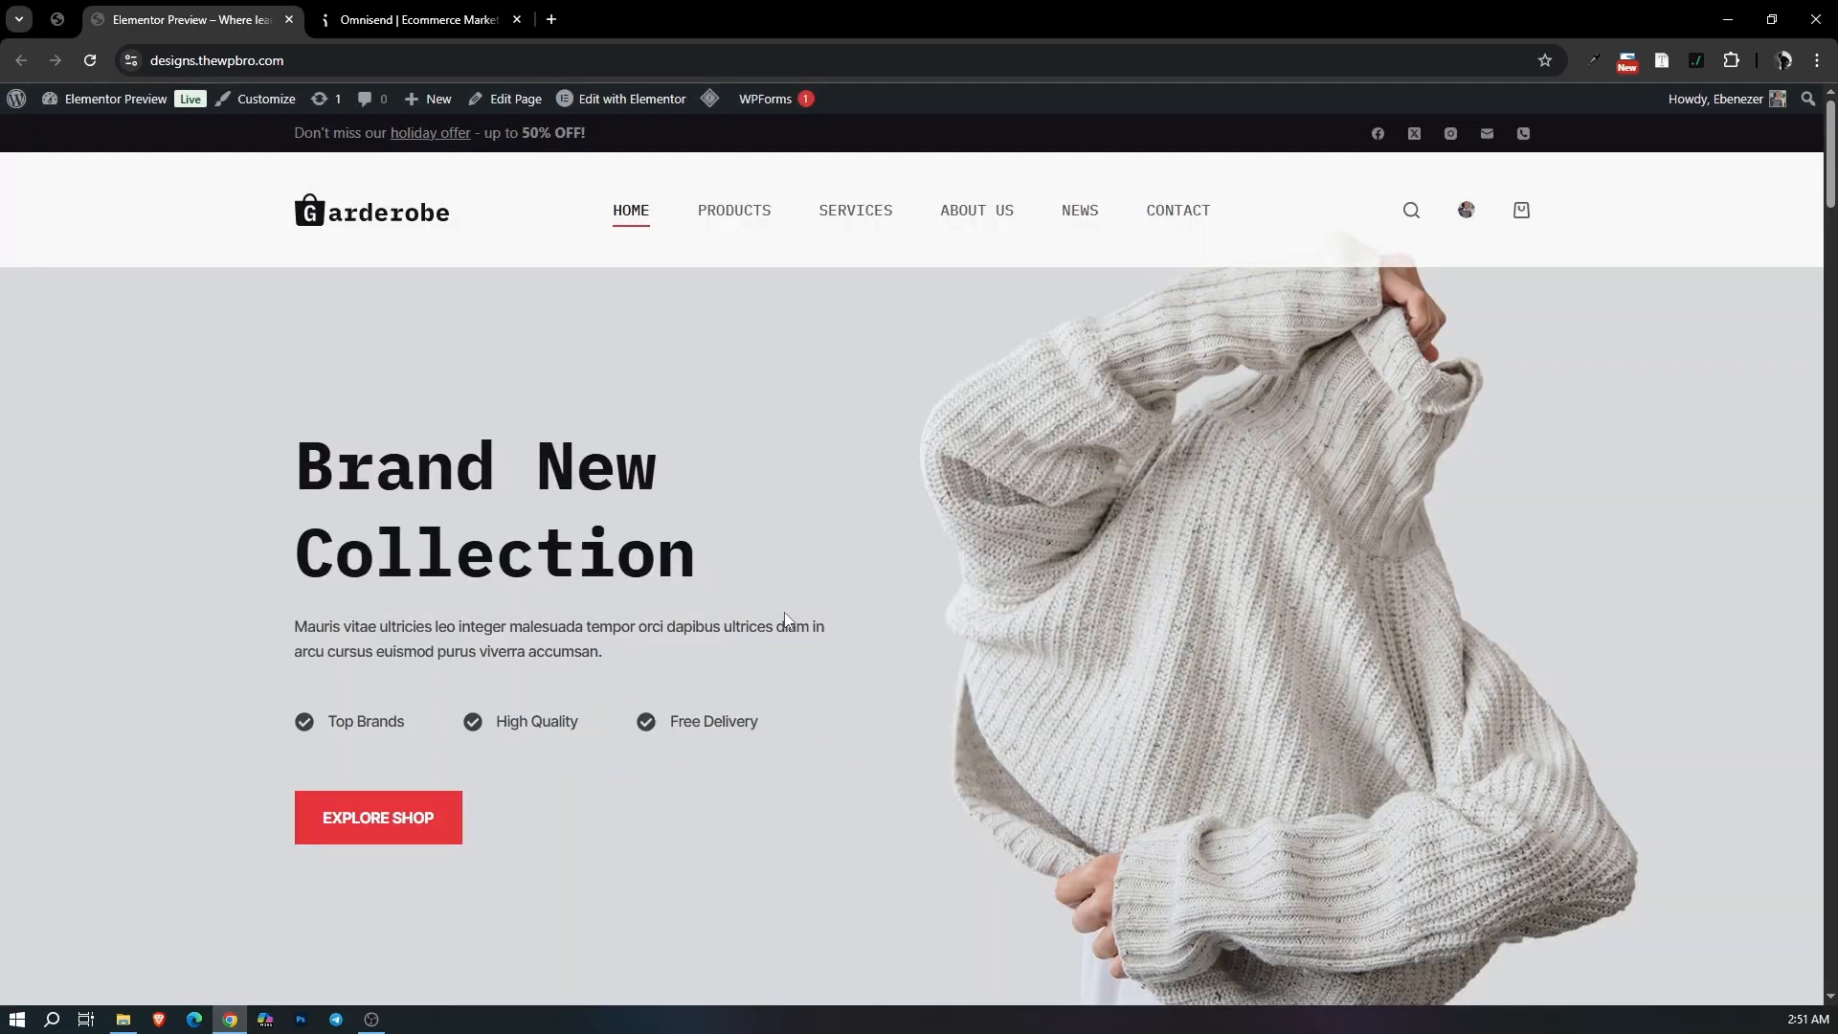
Open the received welcome email in Gmail's Promotions and examine its greeting, discount code, recommended products and footer.
click(552, 20)
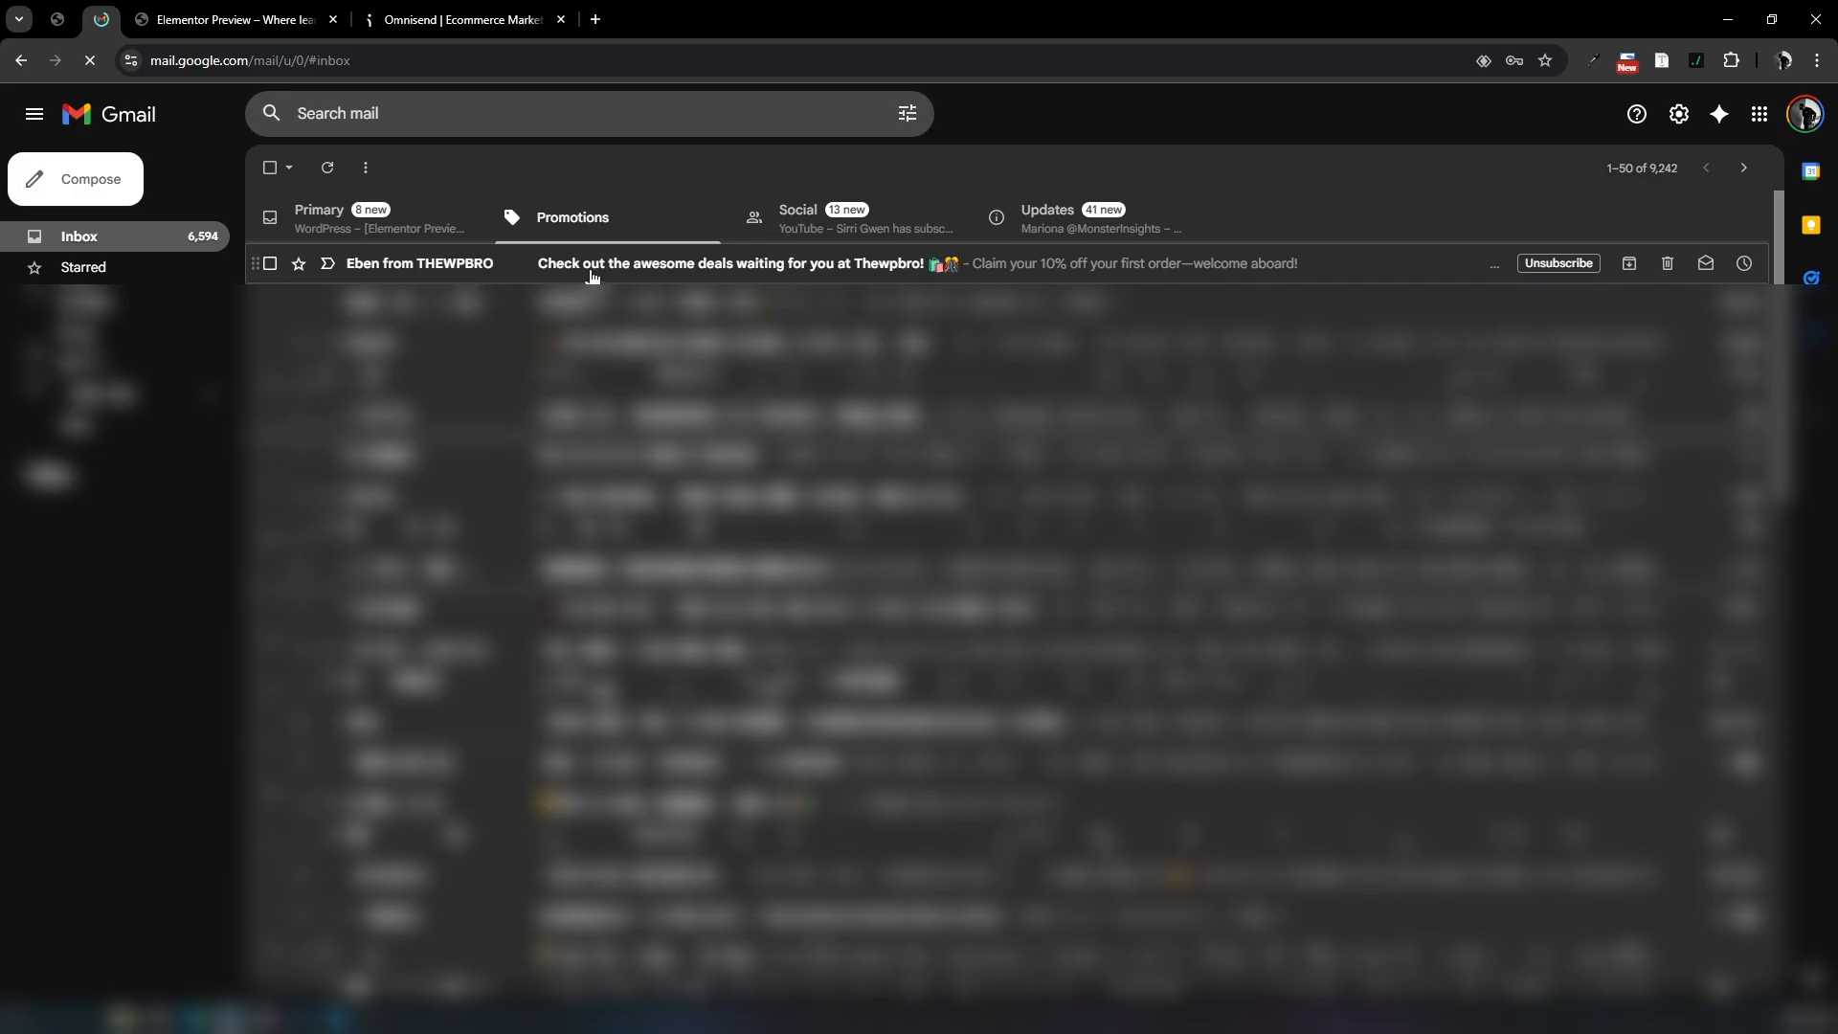
click(648, 272)
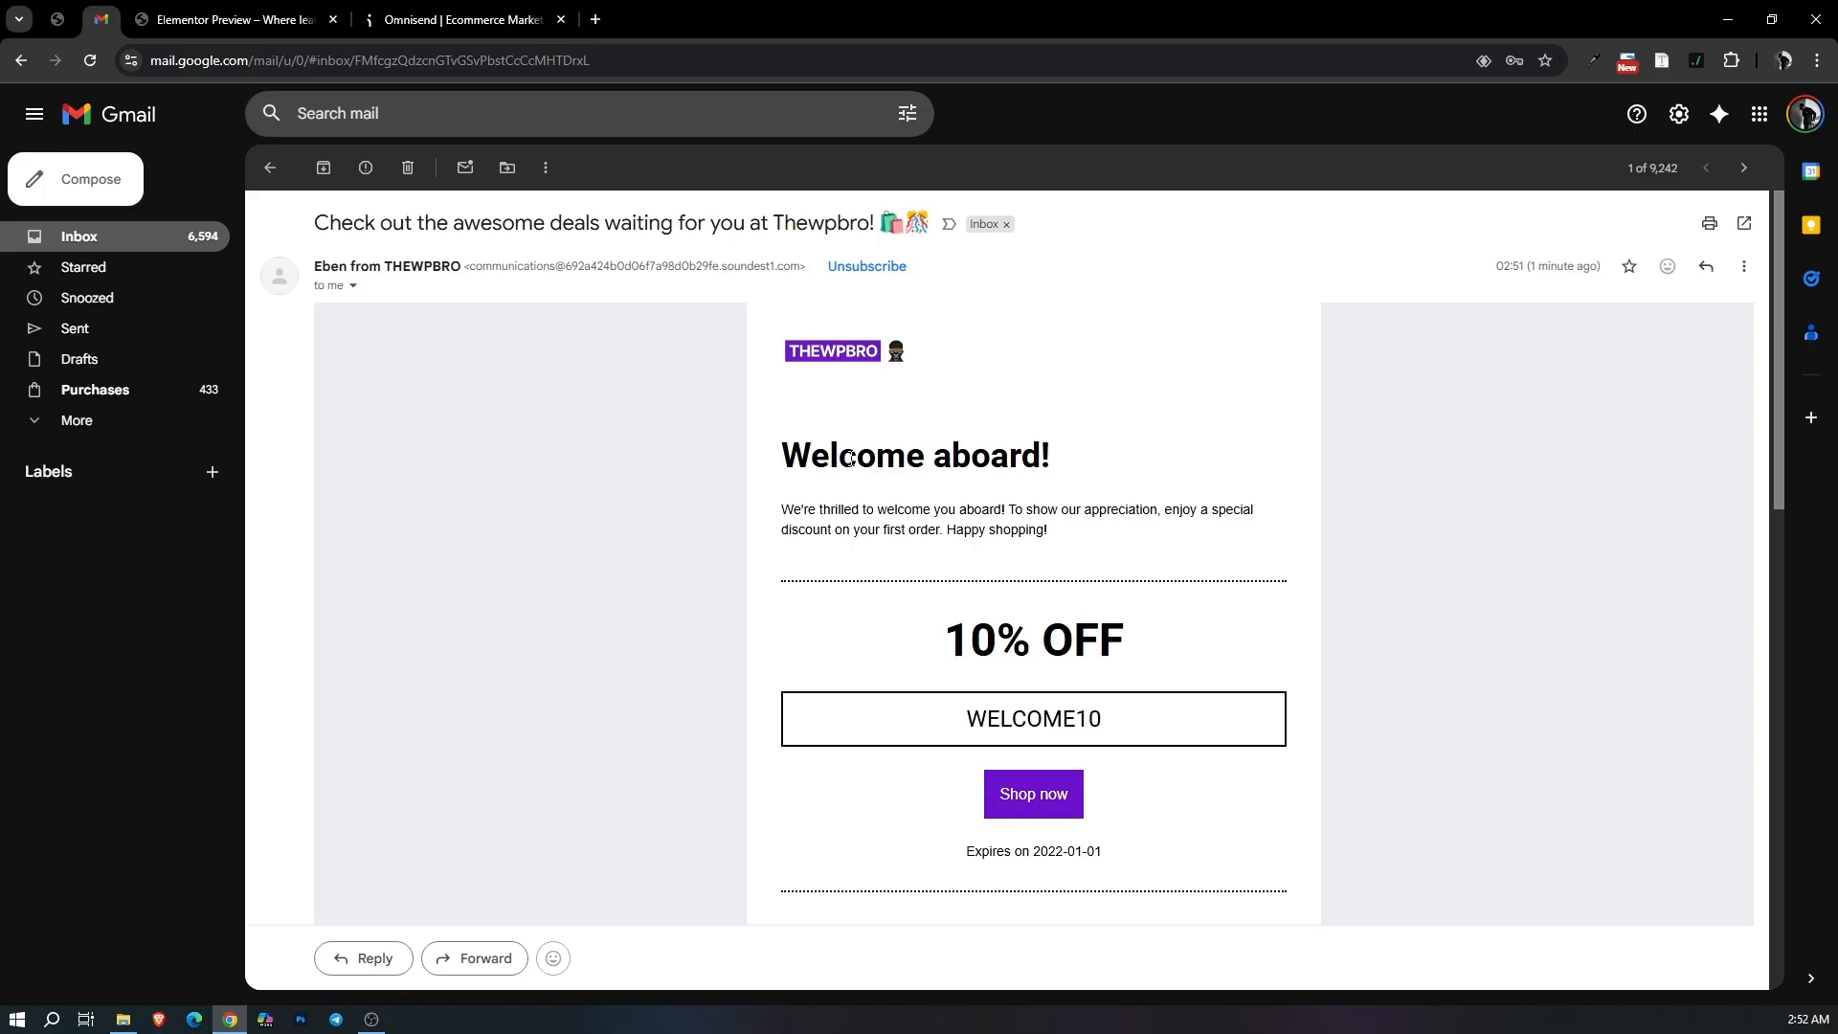
drag(794, 459, 971, 459)
drag(867, 509, 1152, 513)
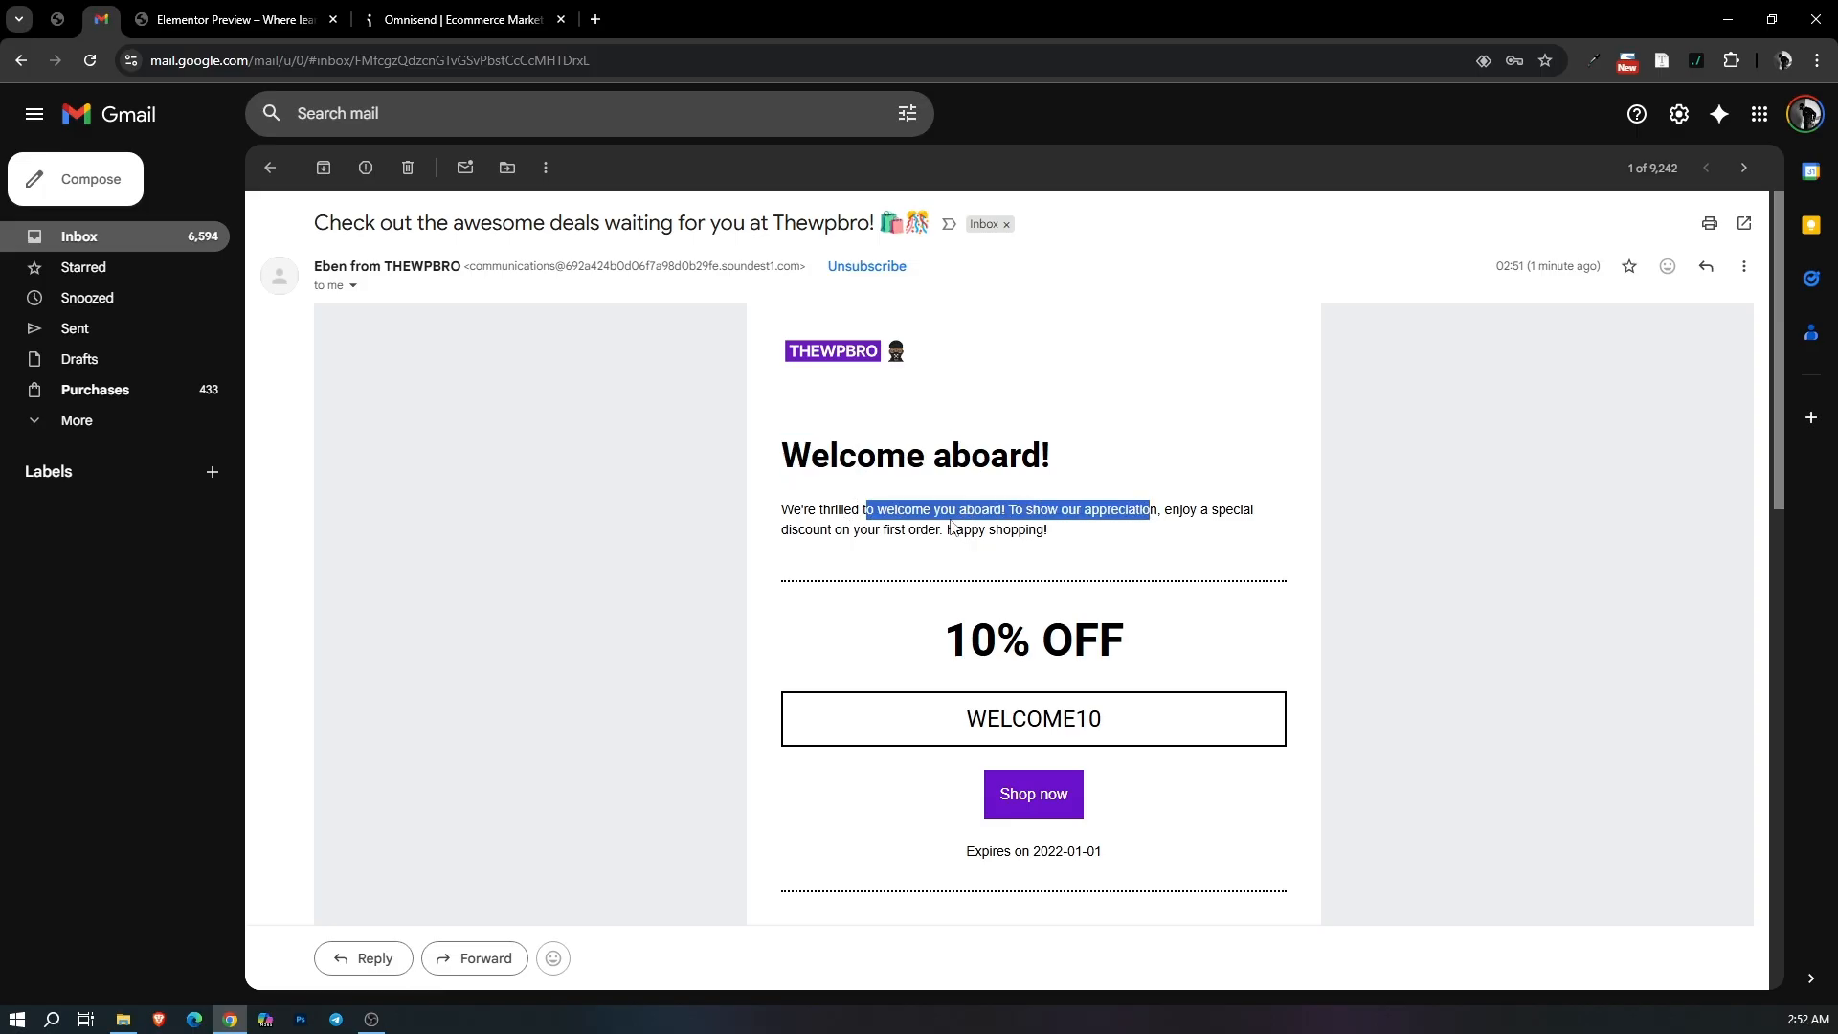
click(1035, 535)
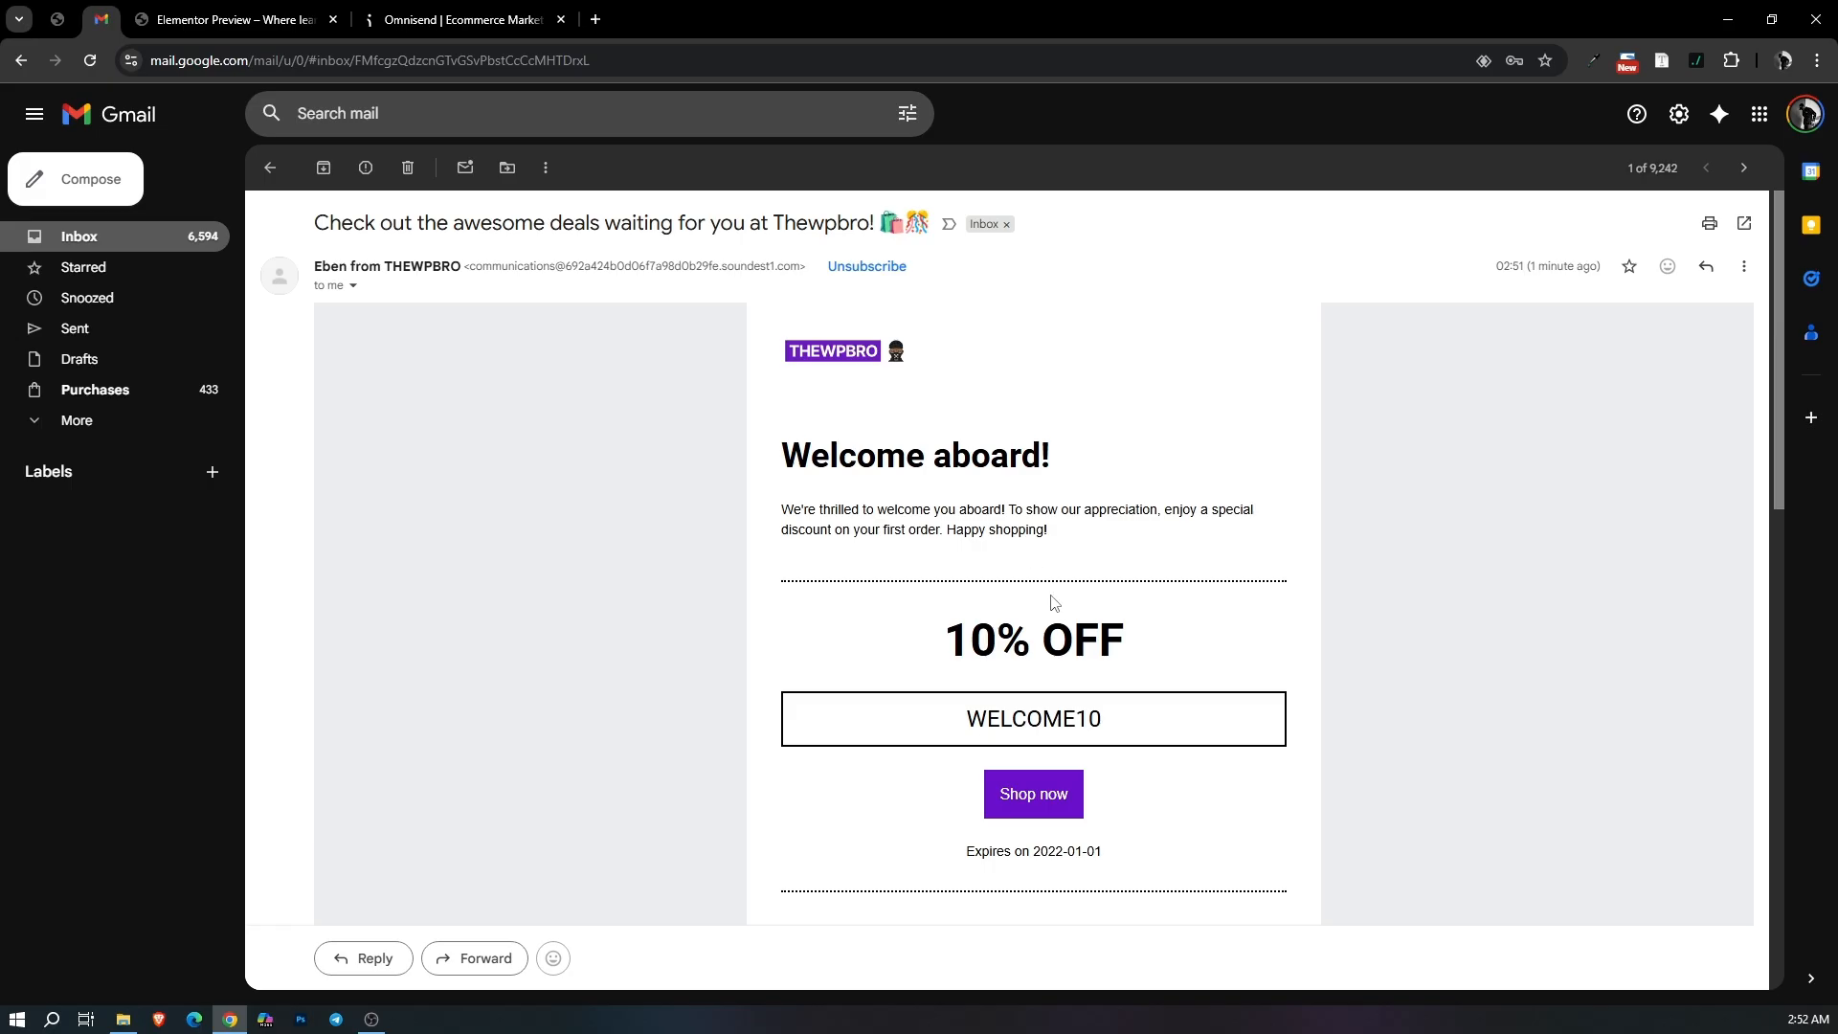
scroll(1055, 602, down, 2)
double_click(1006, 527)
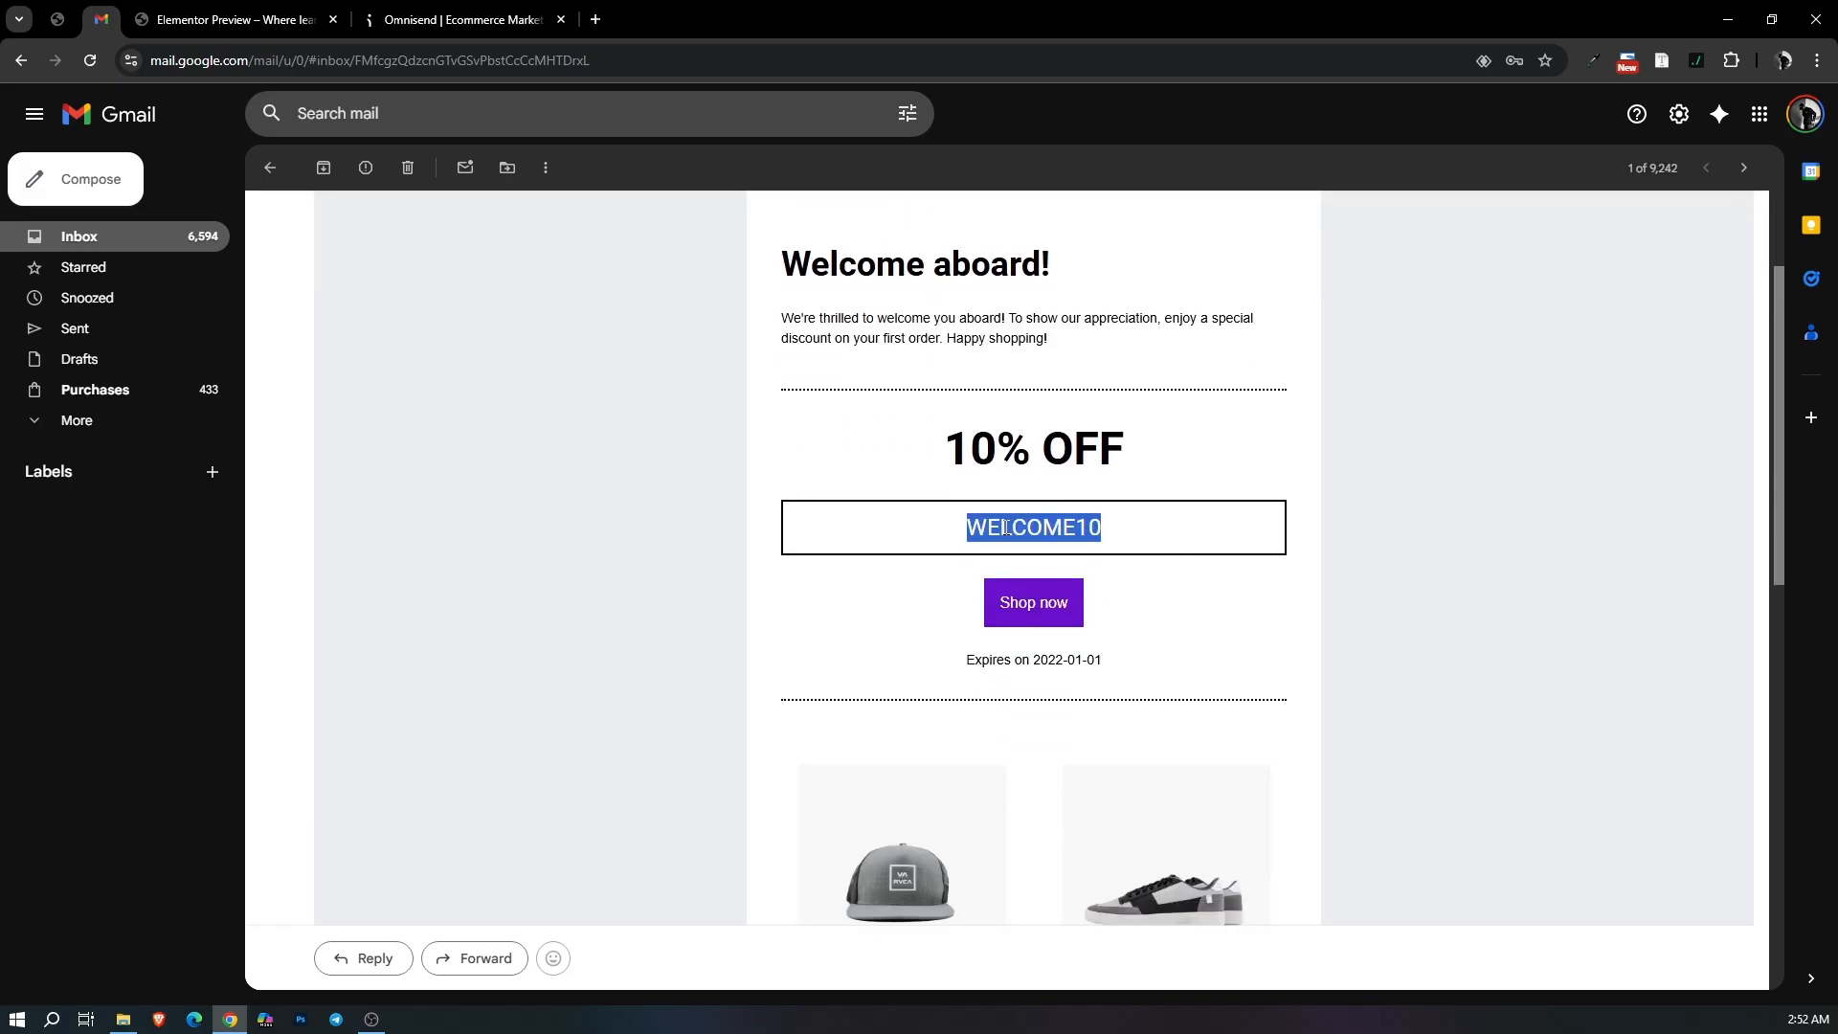
scroll(948, 533, down, 5)
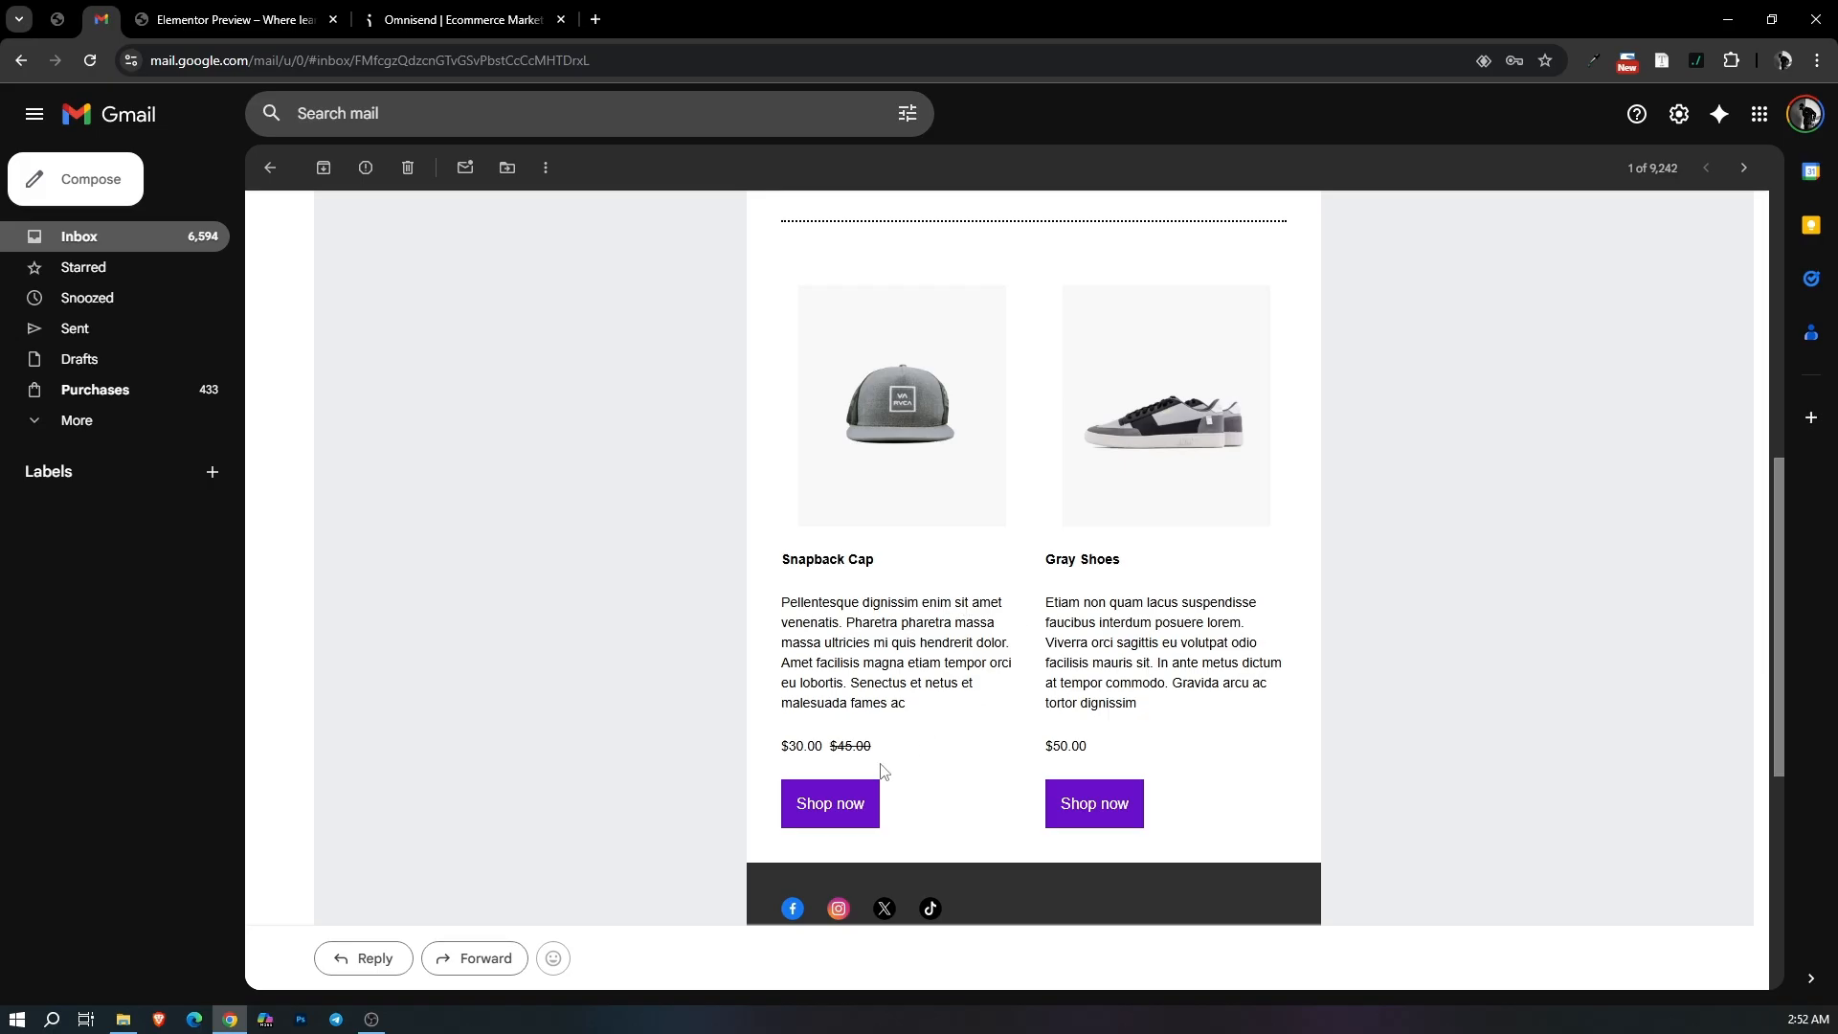
scroll(881, 771, up, 6)
scroll(1076, 607, down, 8)
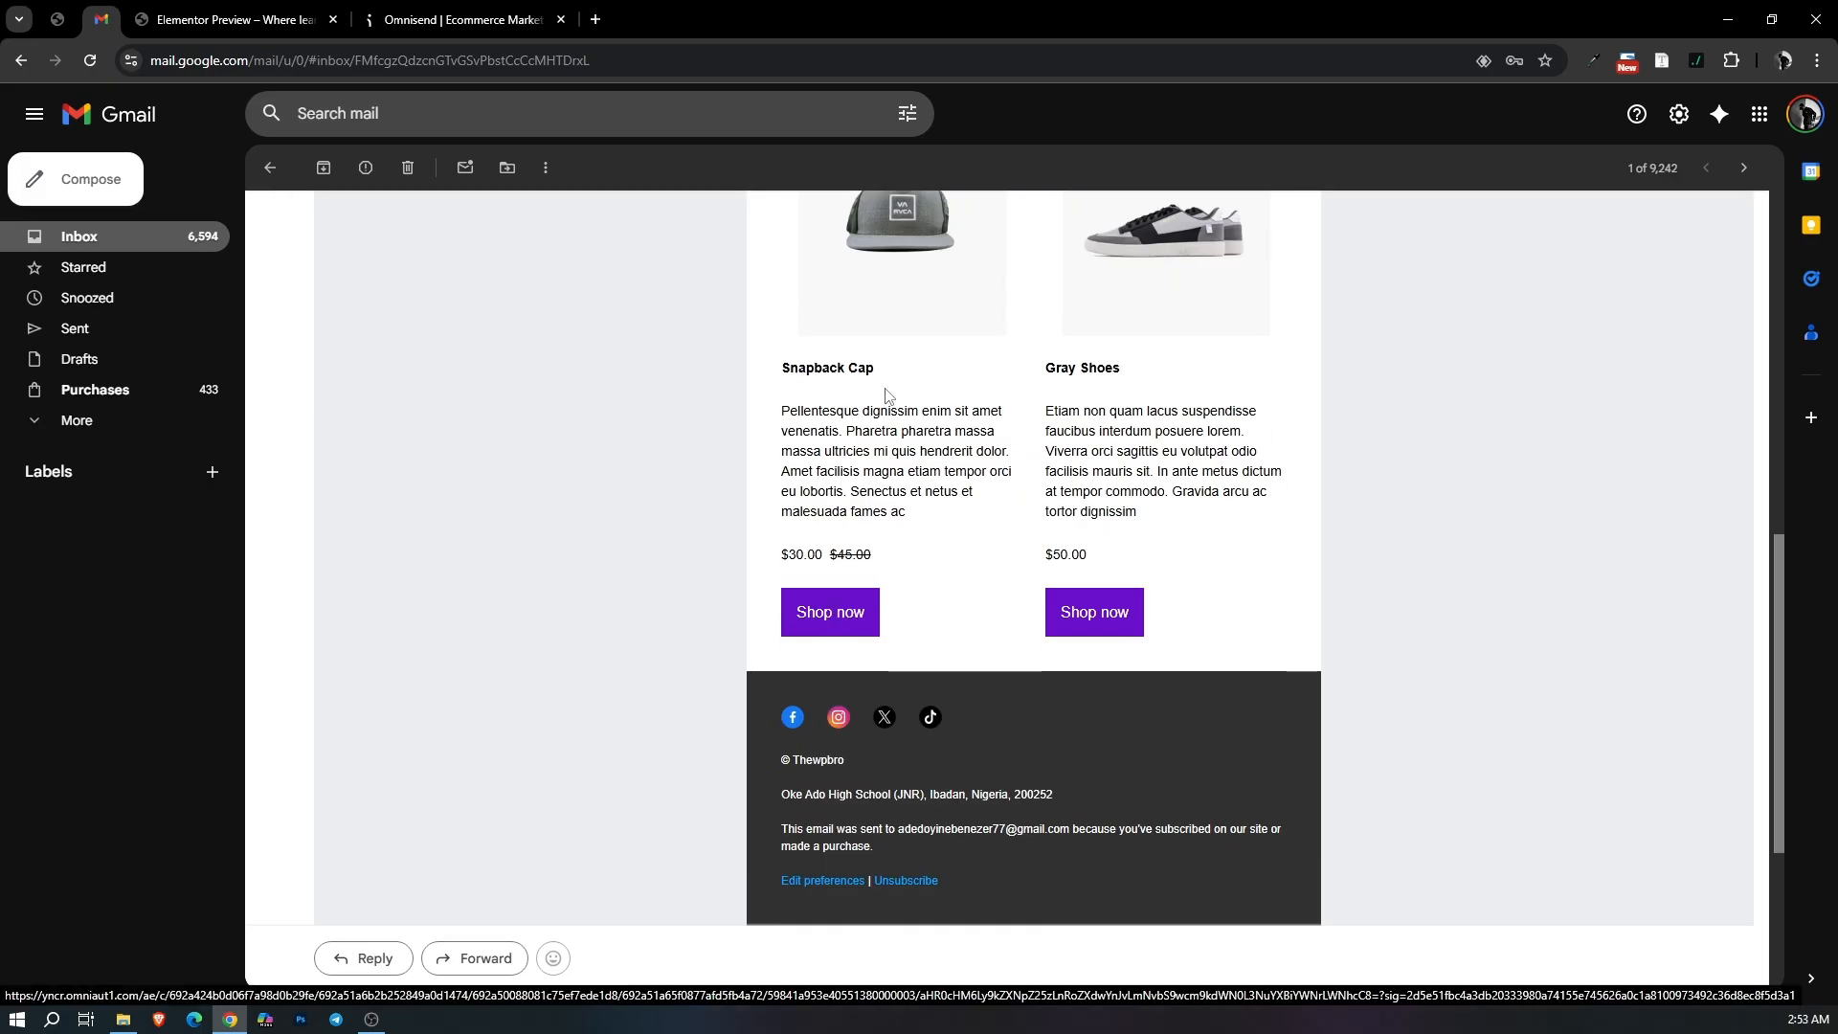
scroll(891, 431, up, 3)
scroll(1235, 603, down, 3)
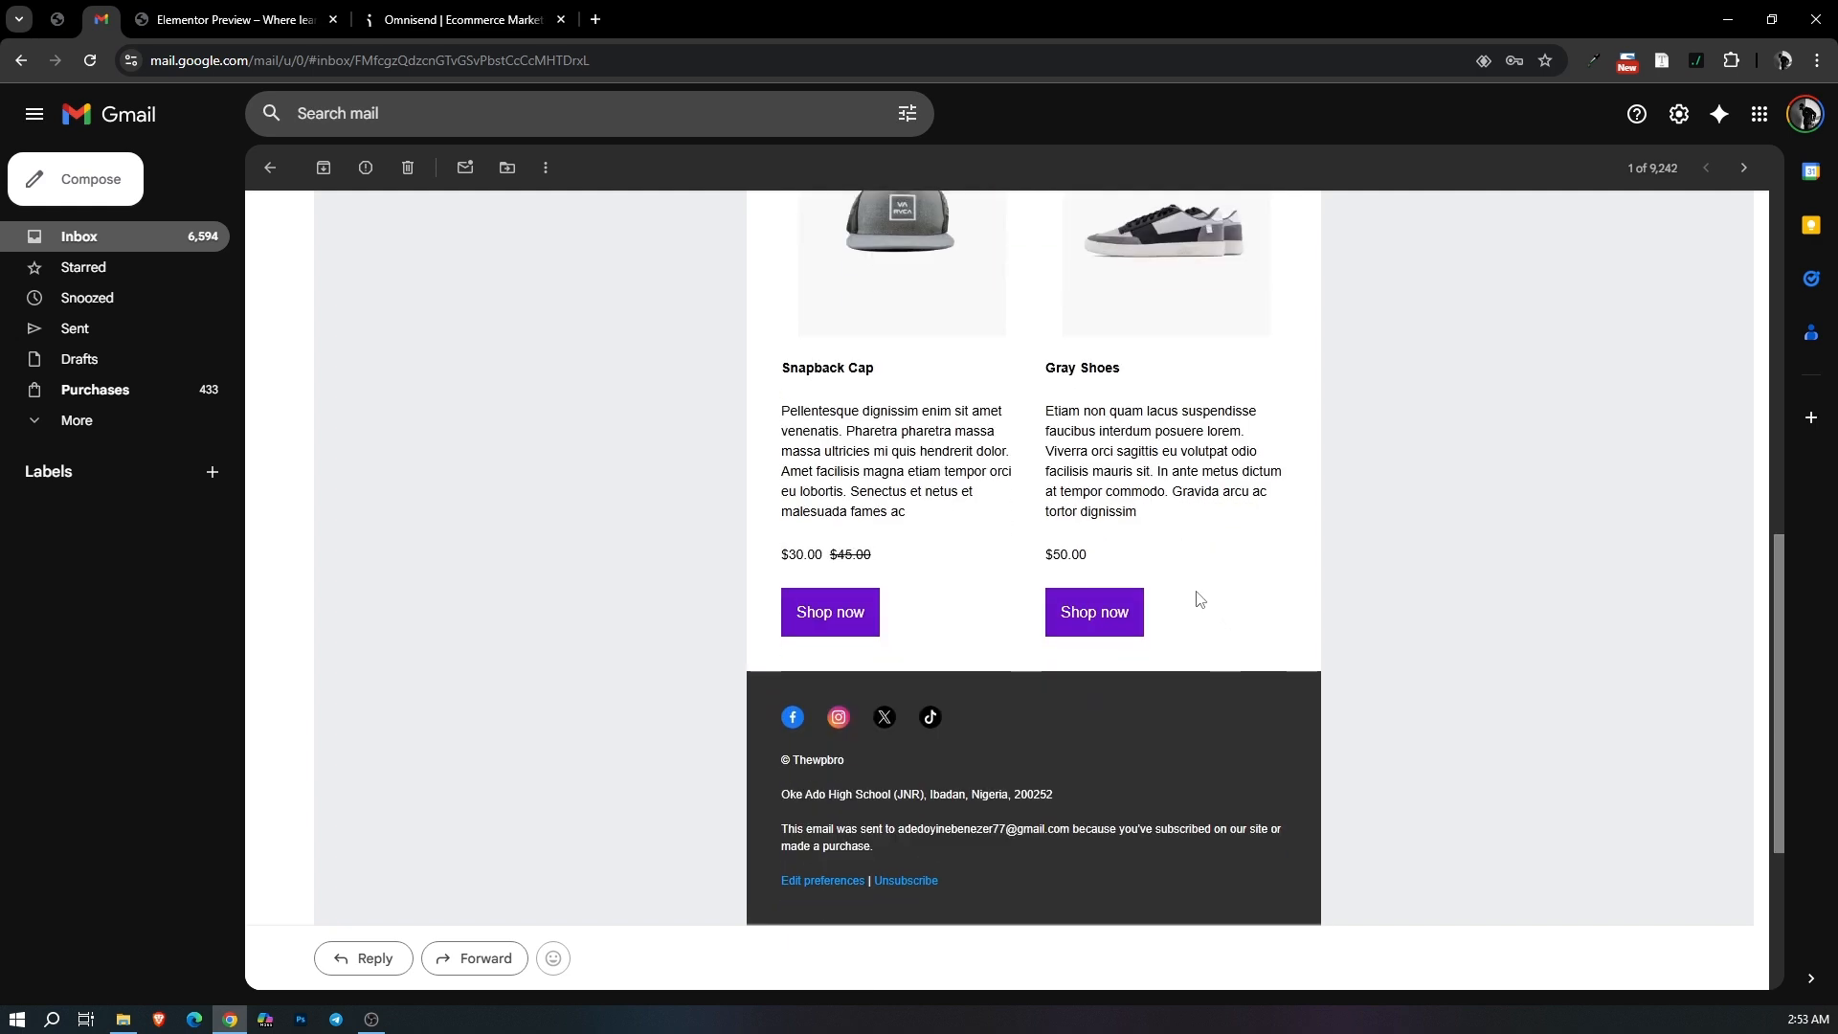
scroll(1168, 594, up, 5)
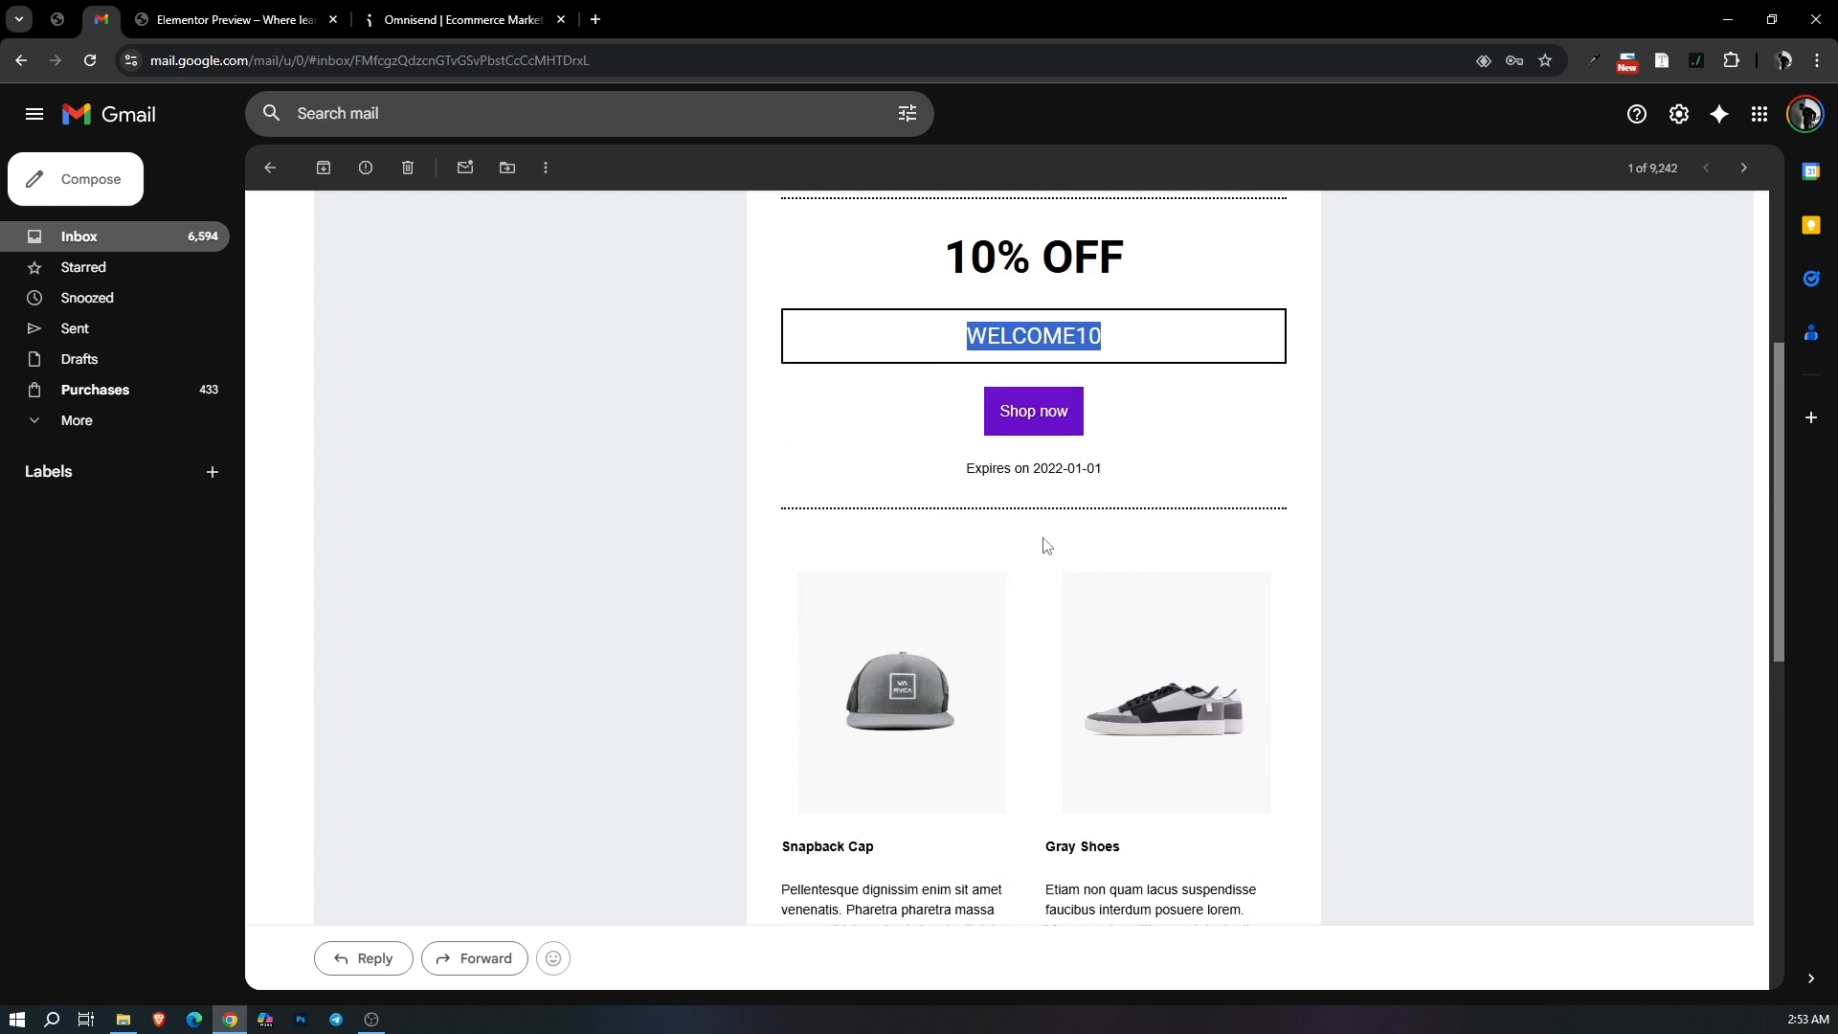
Return to Omnisend's Automation list and create a new workflow from the pre-built Abandoned Cart template.
click(230, 17)
click(476, 12)
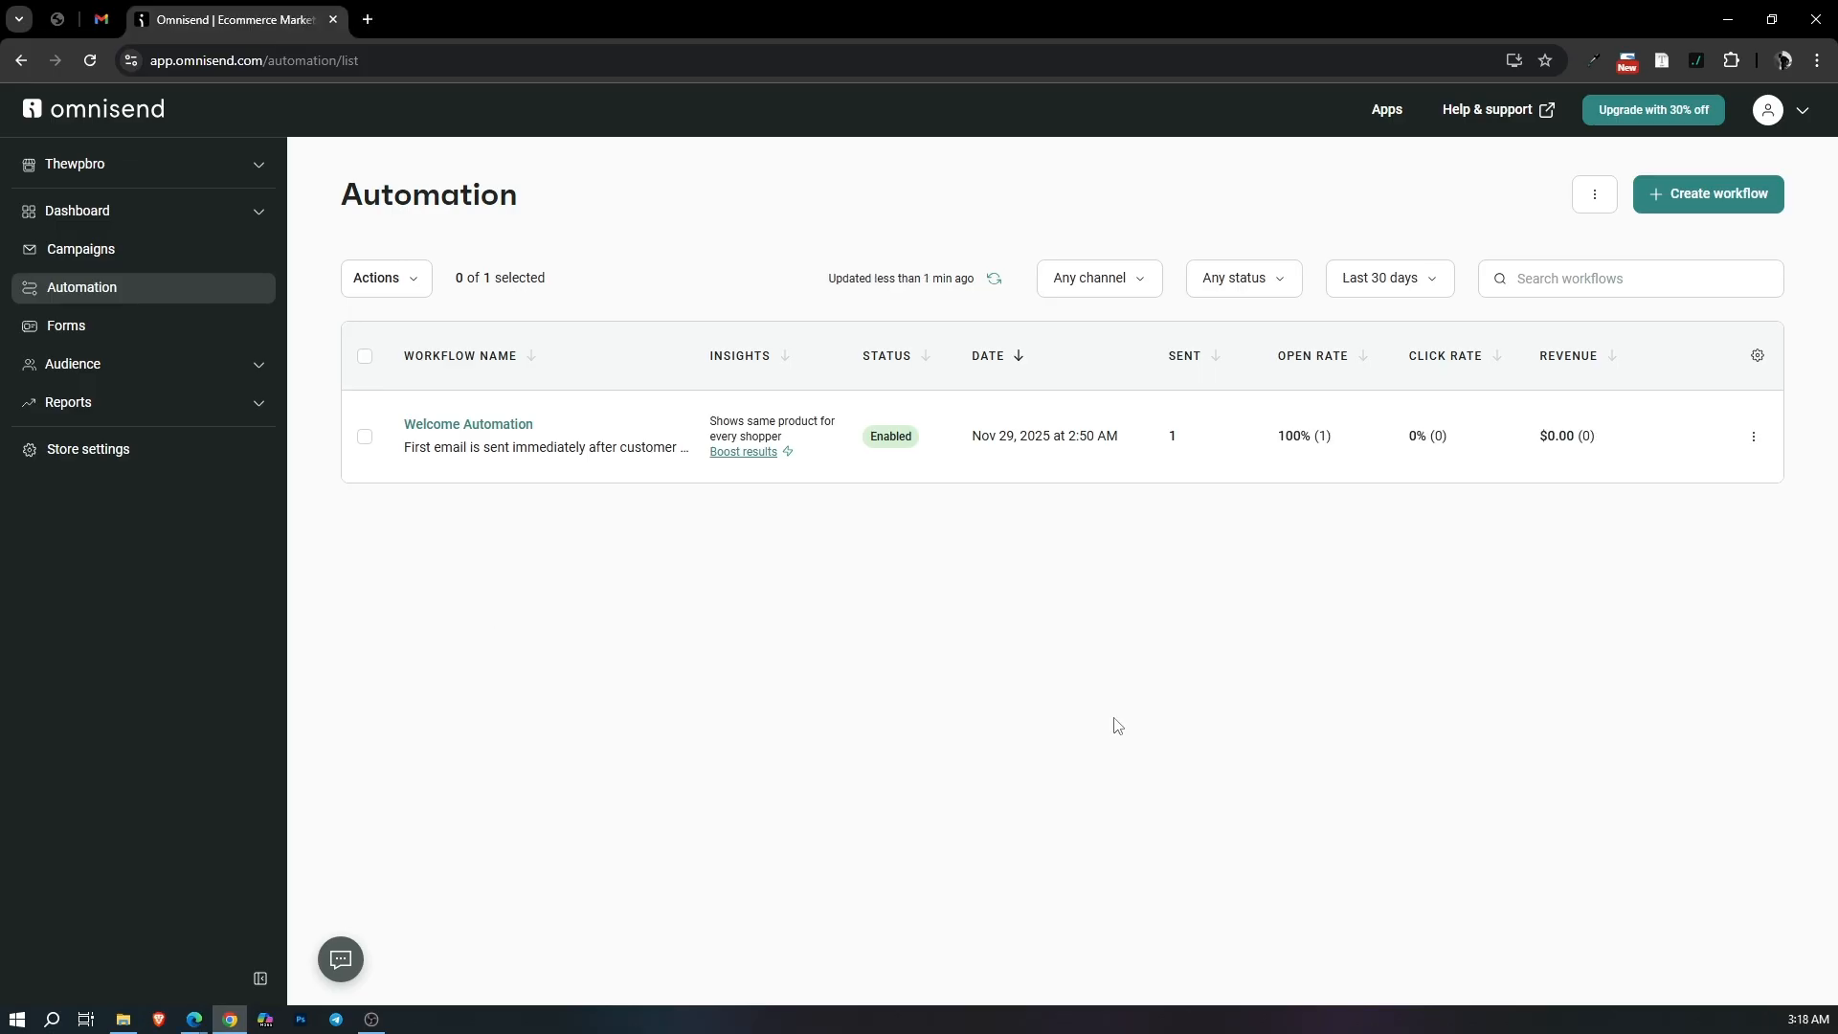
click(1684, 205)
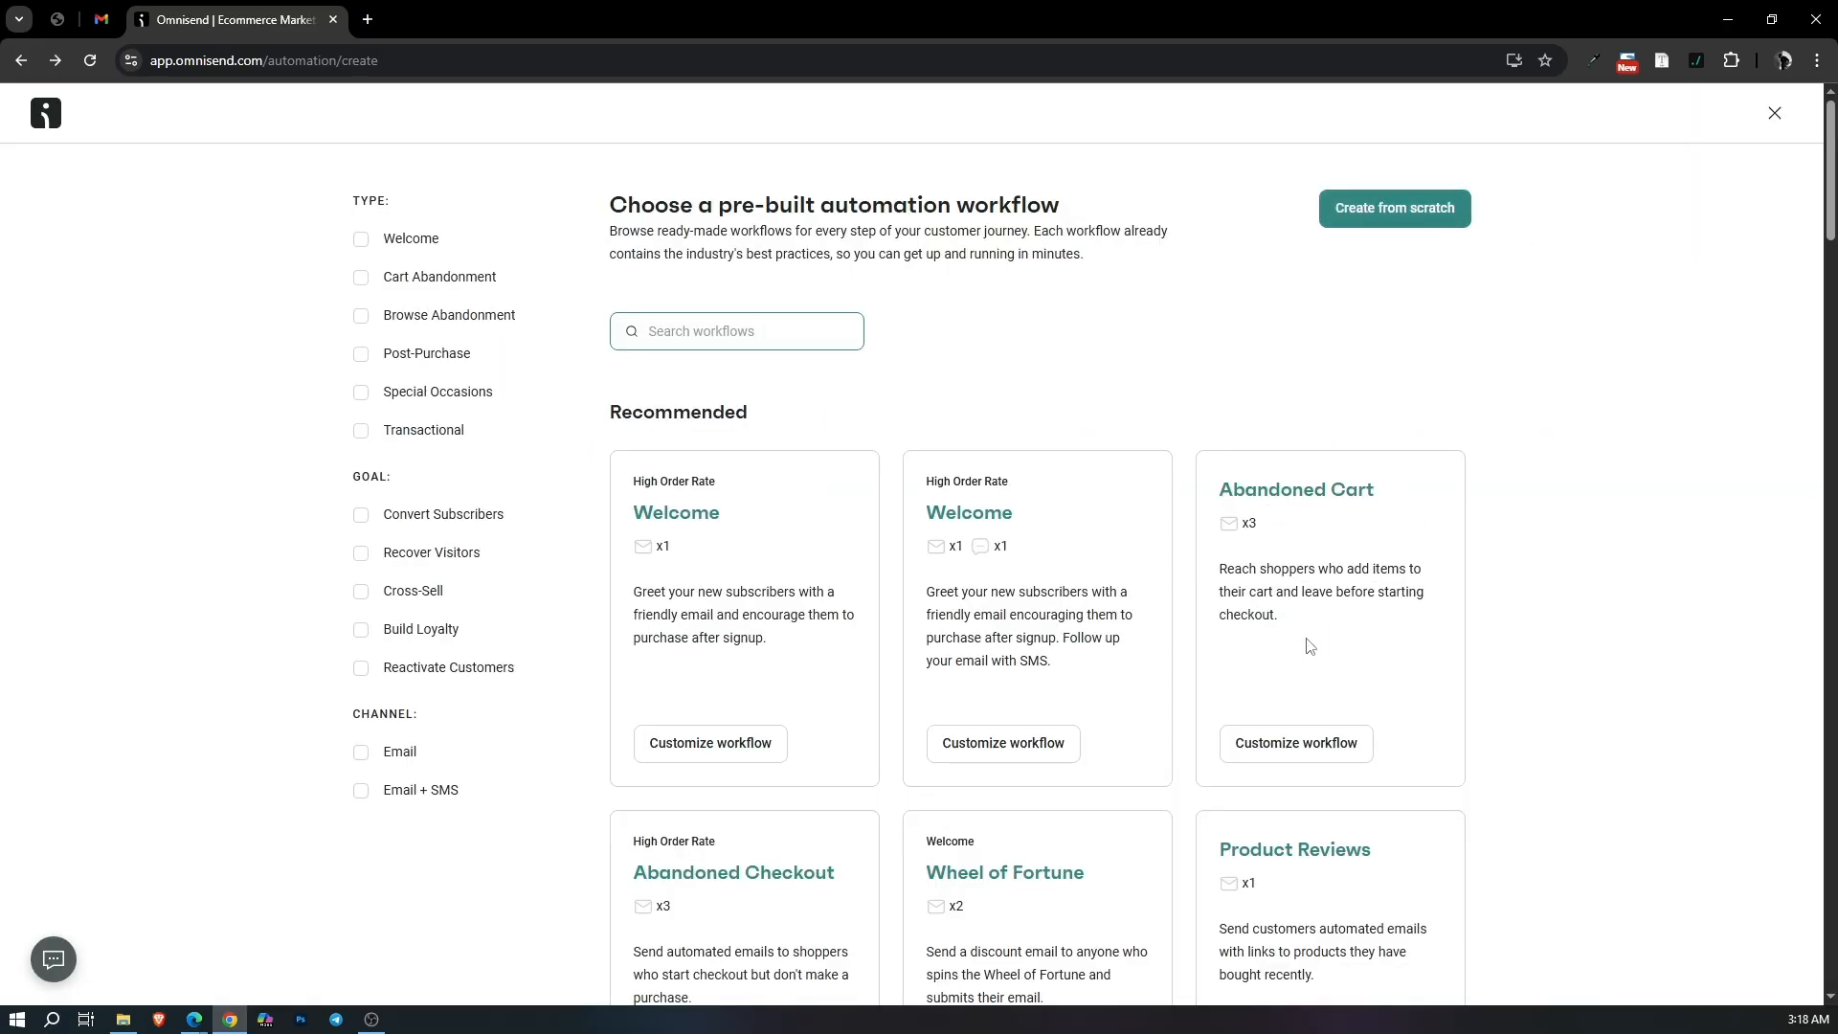
click(1297, 746)
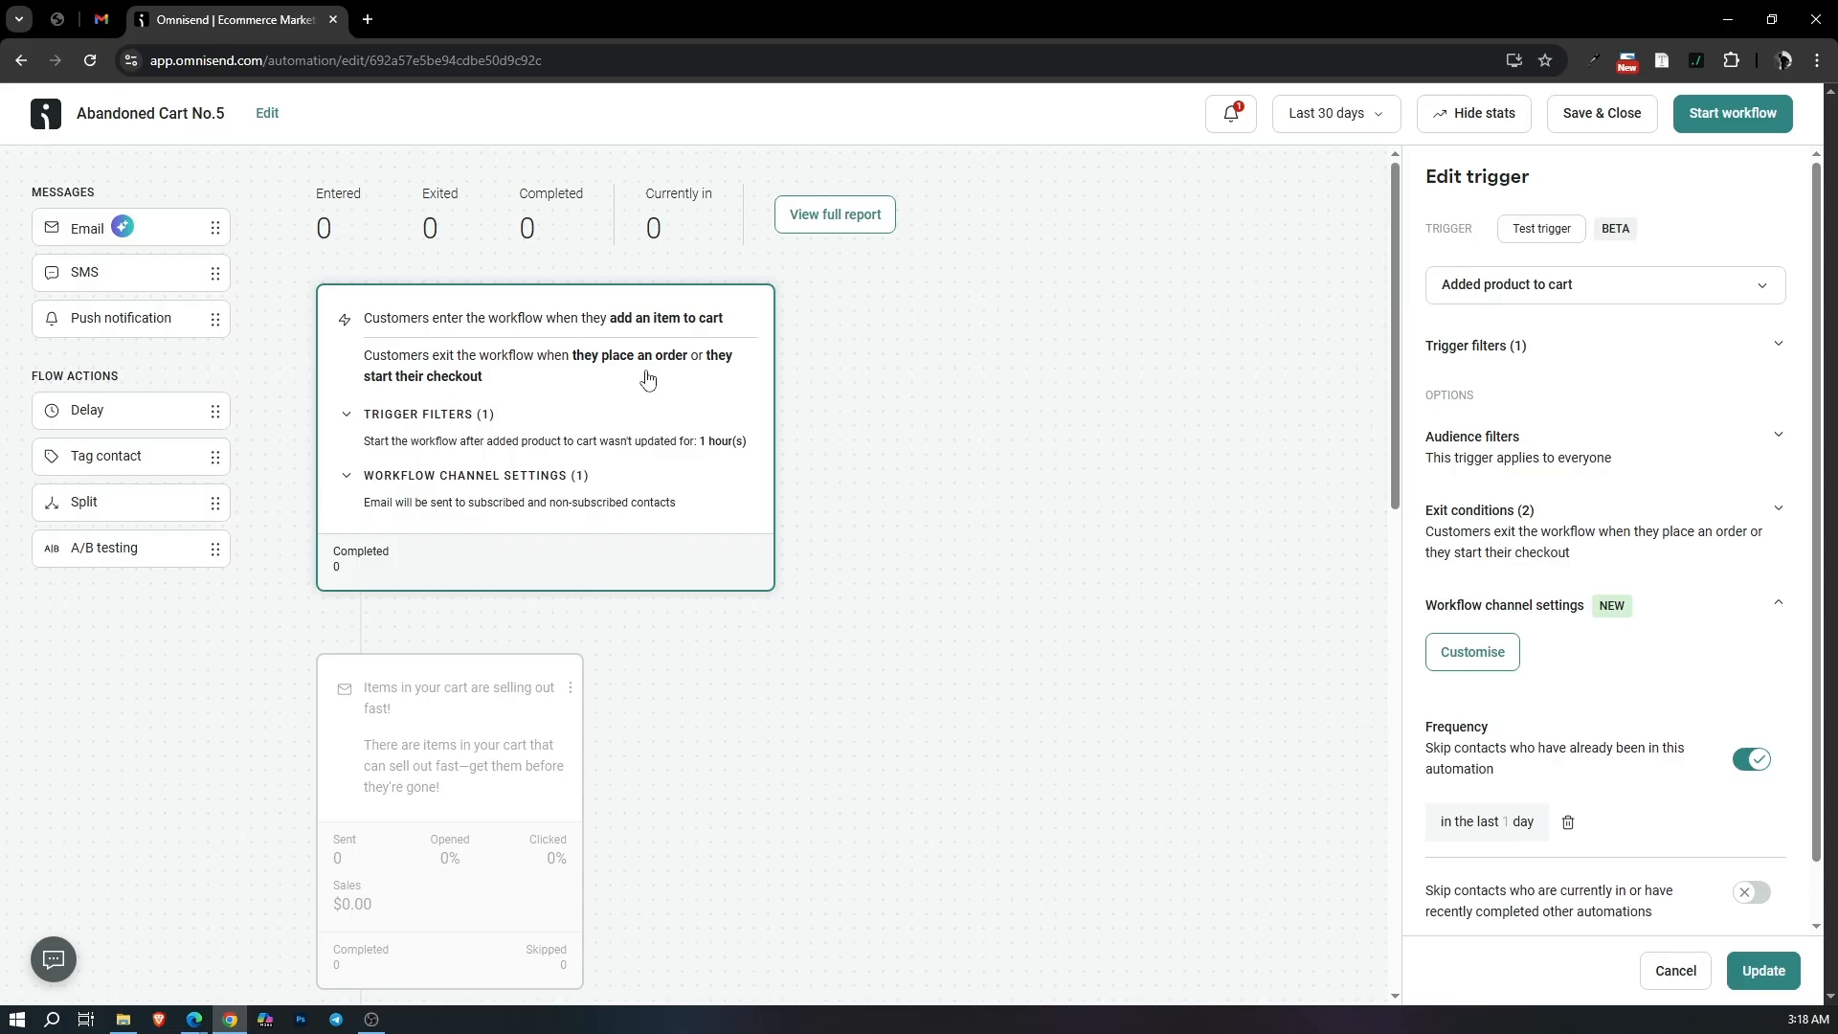
Remove the Started checkout exit condition from the abandoned cart trigger and set its inactivity time unit to Minutes.
click(1777, 514)
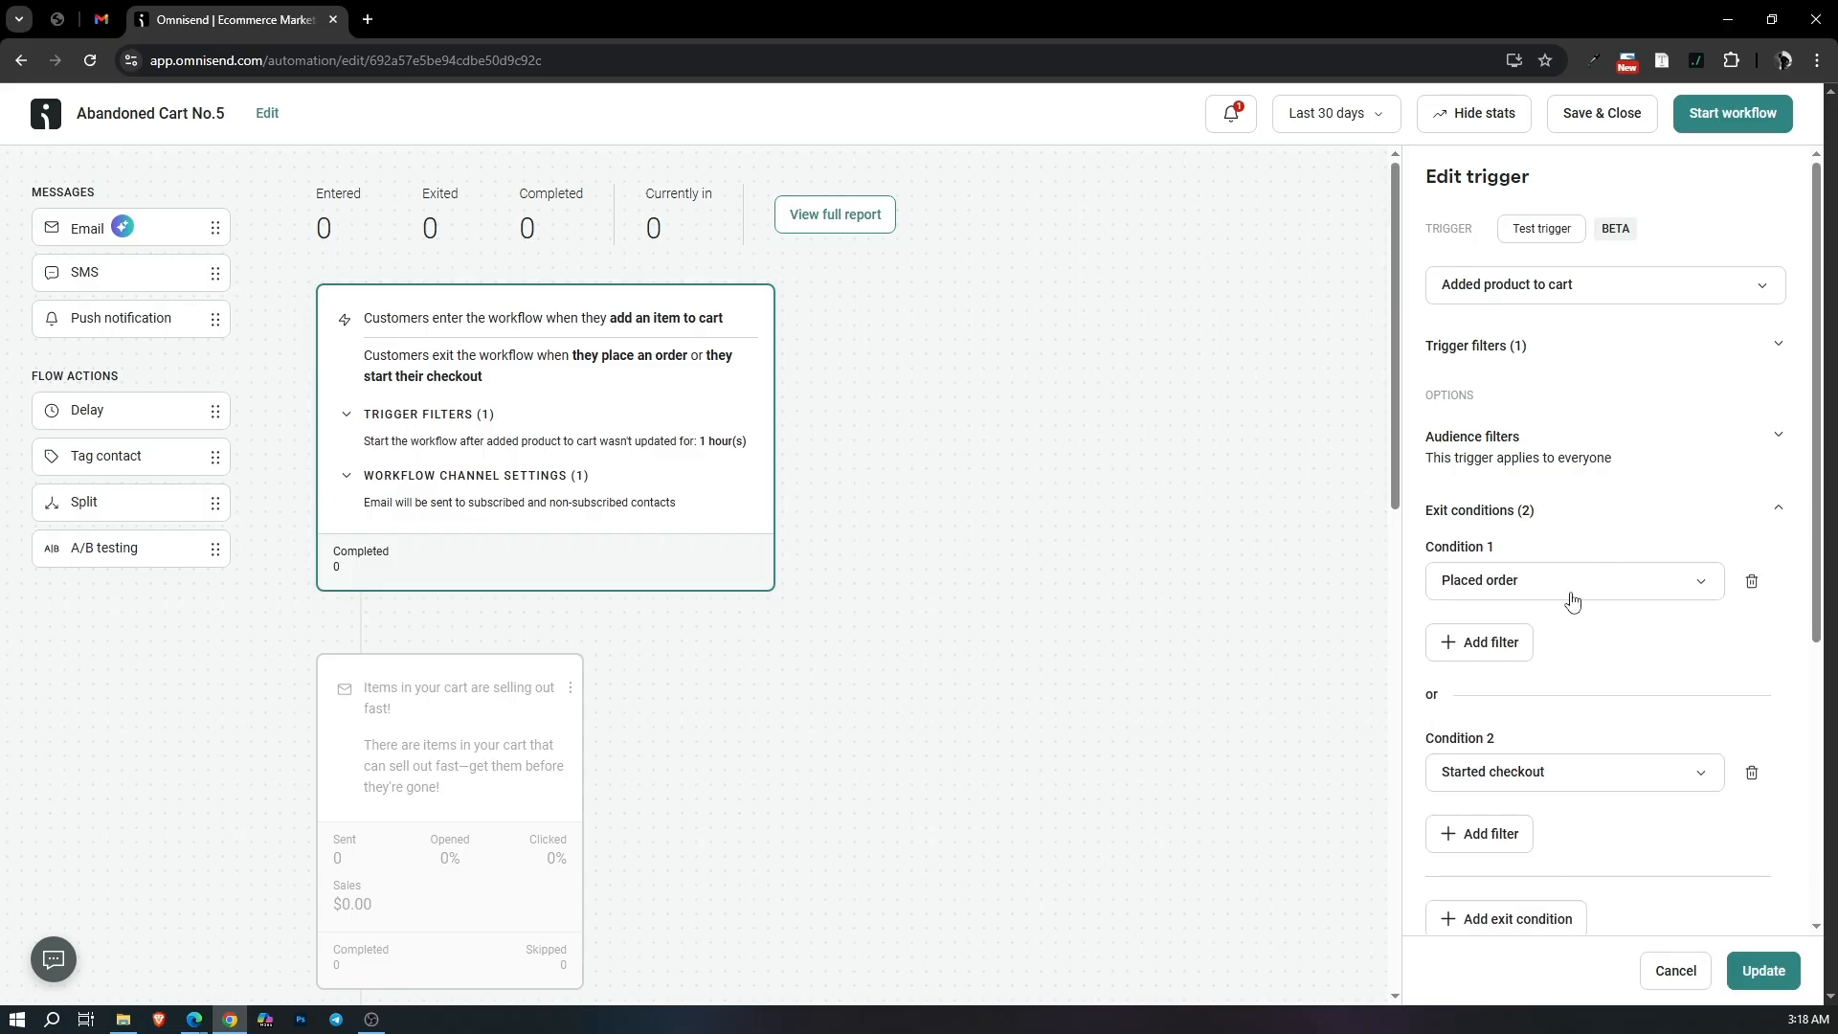
click(1752, 772)
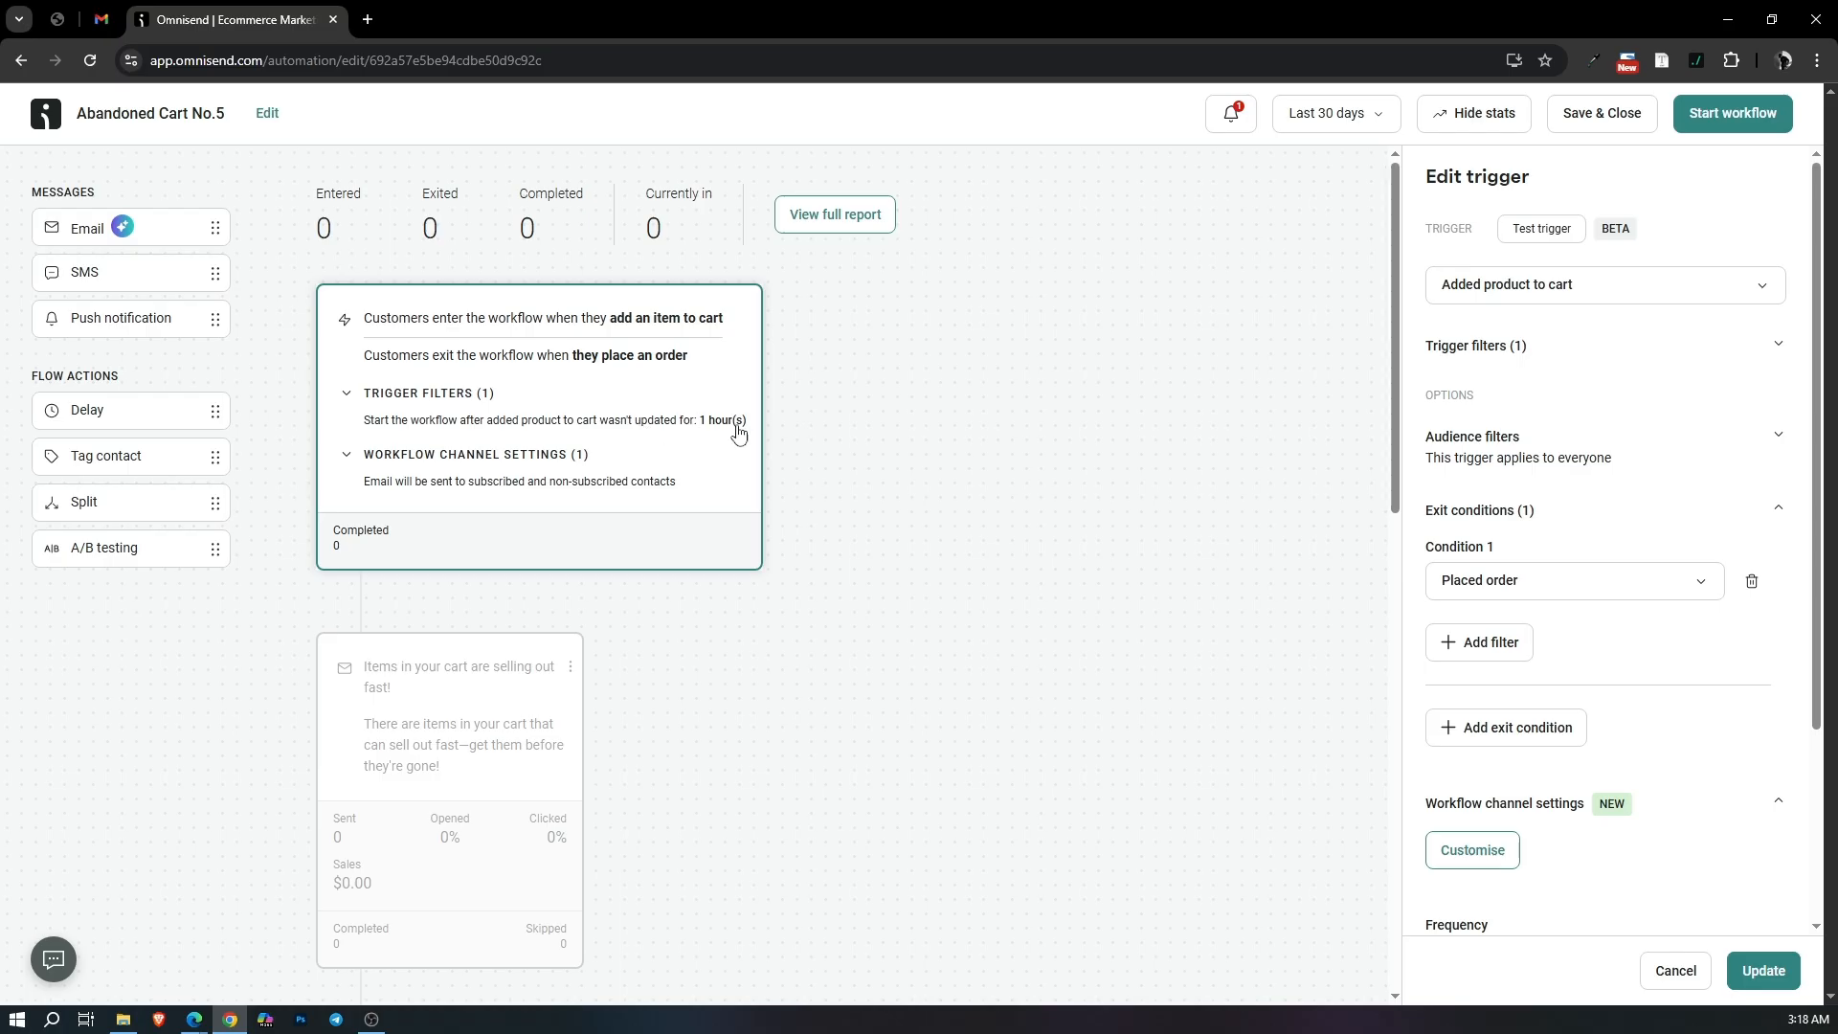
click(1529, 346)
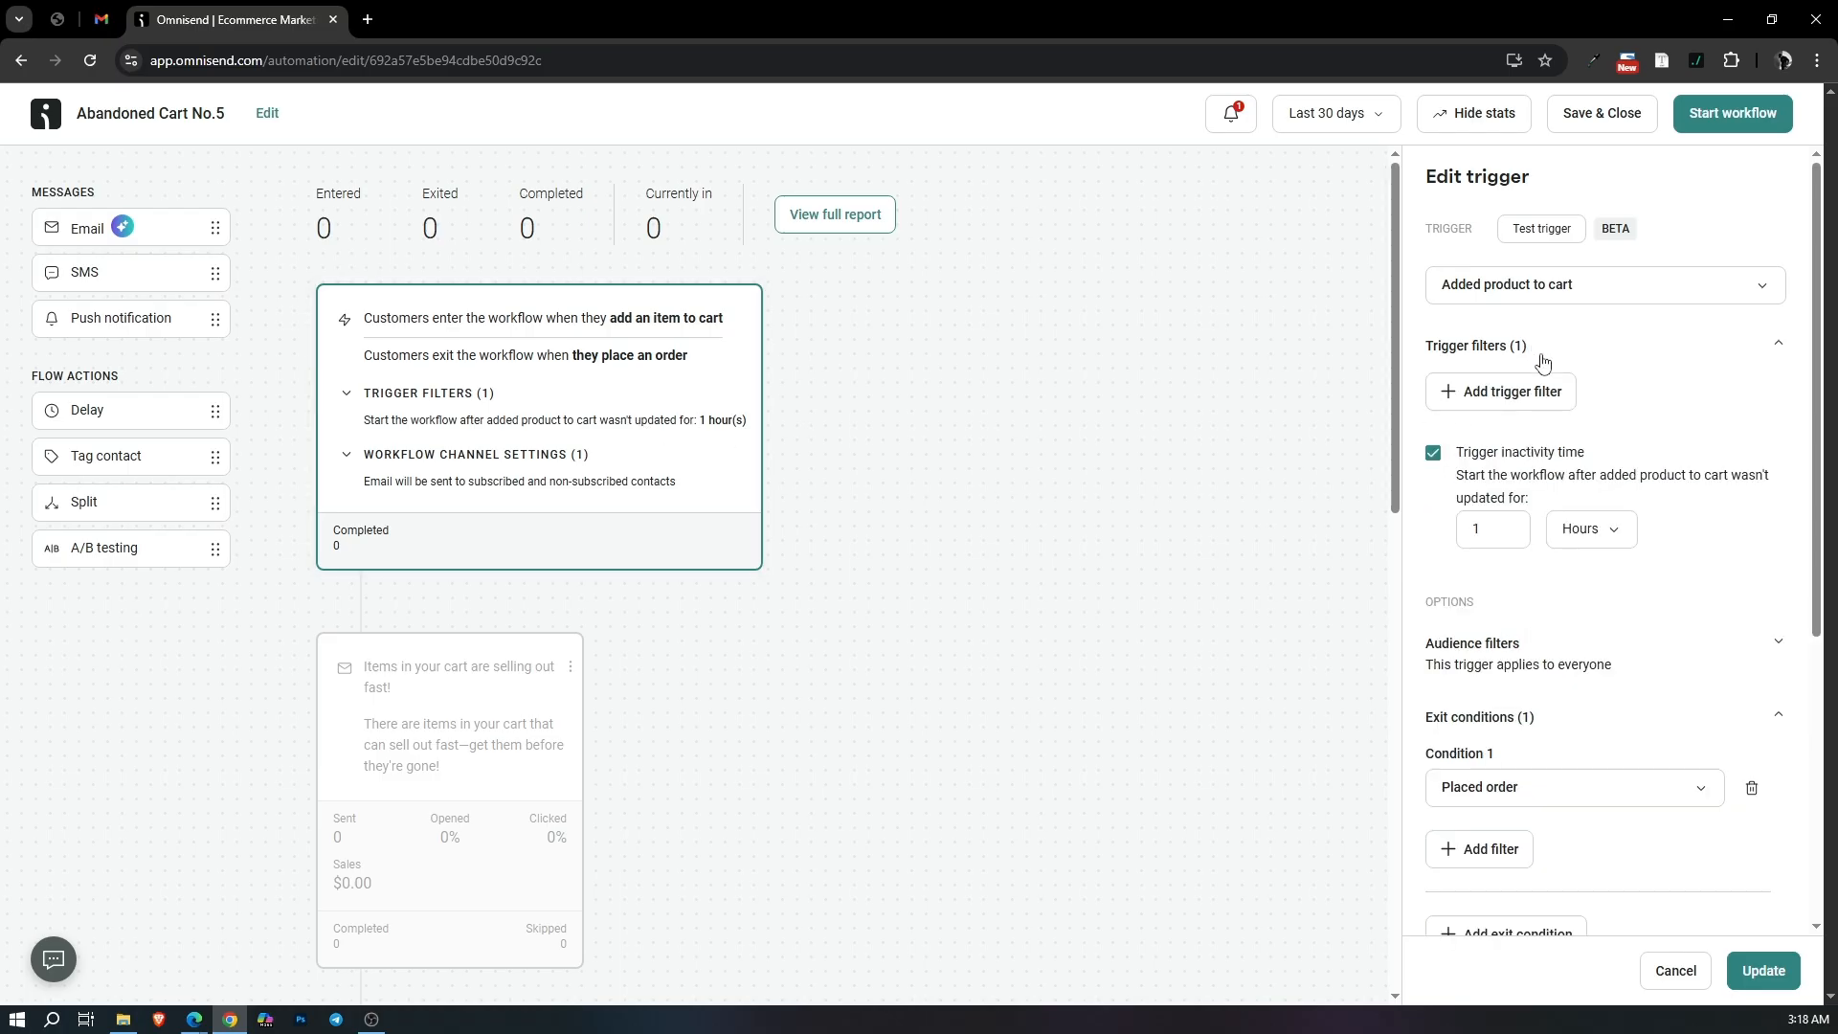
click(1604, 534)
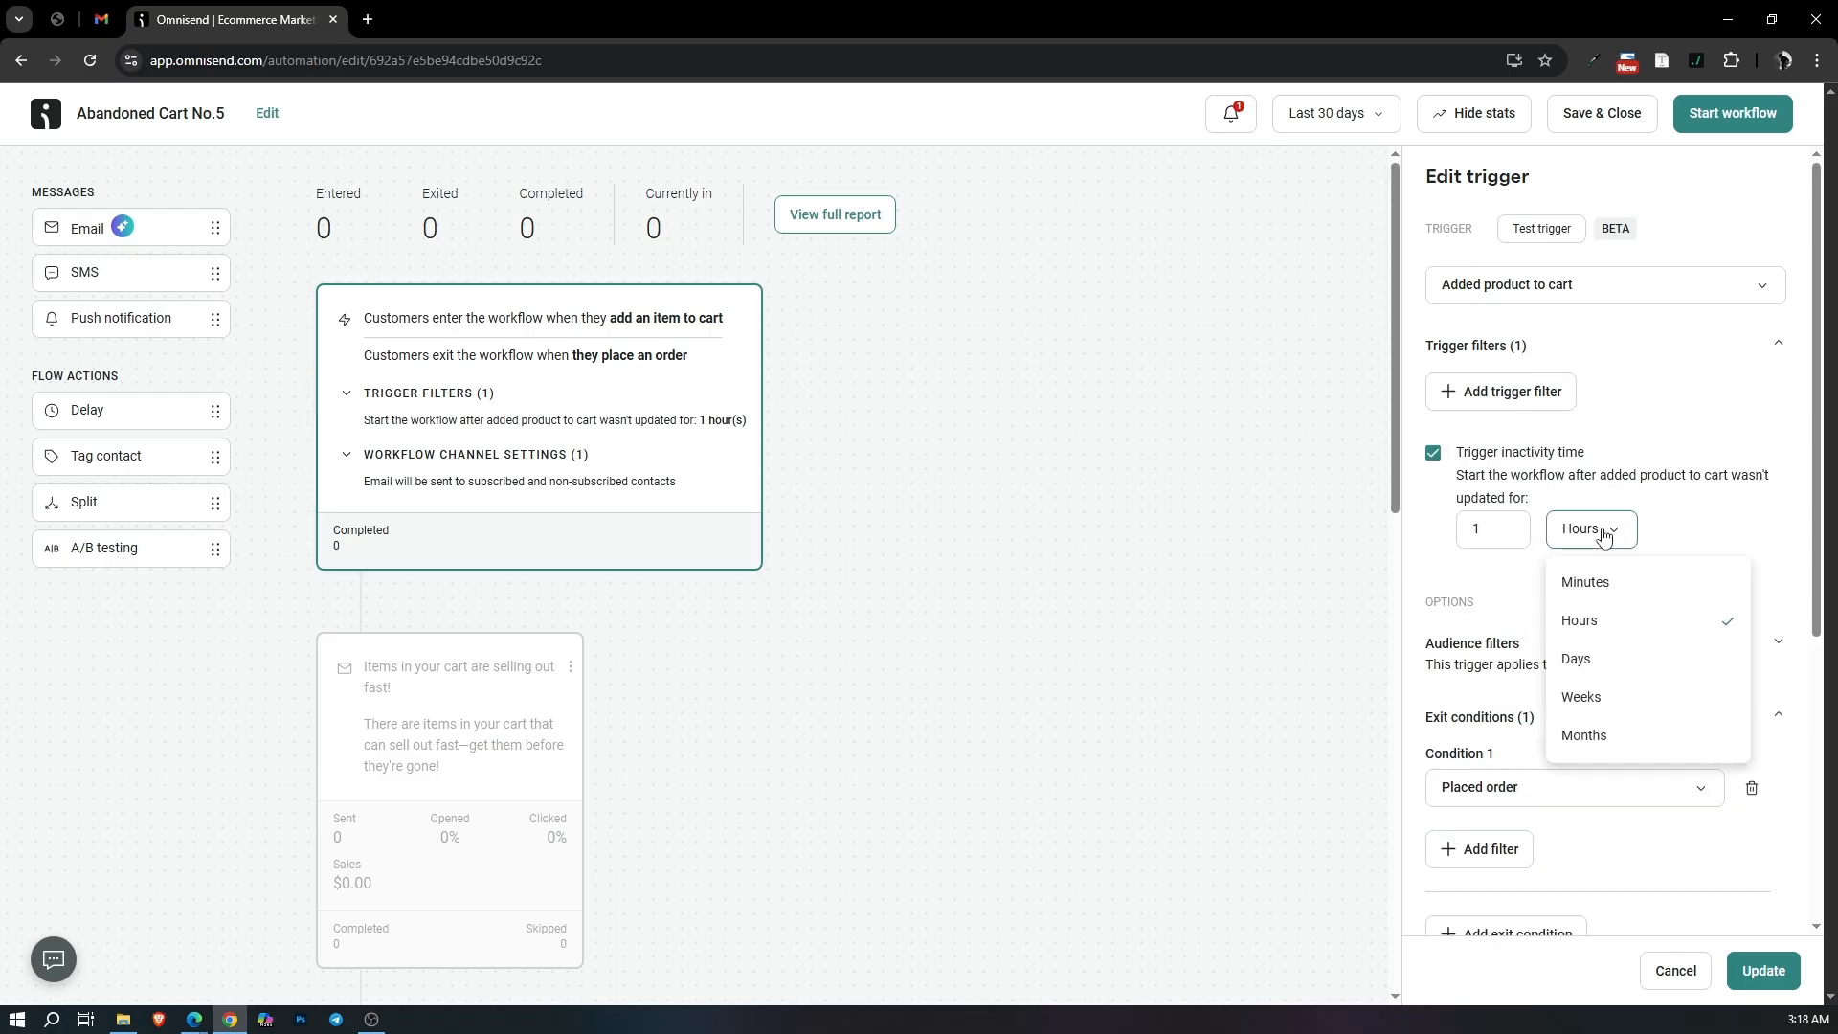
click(1587, 584)
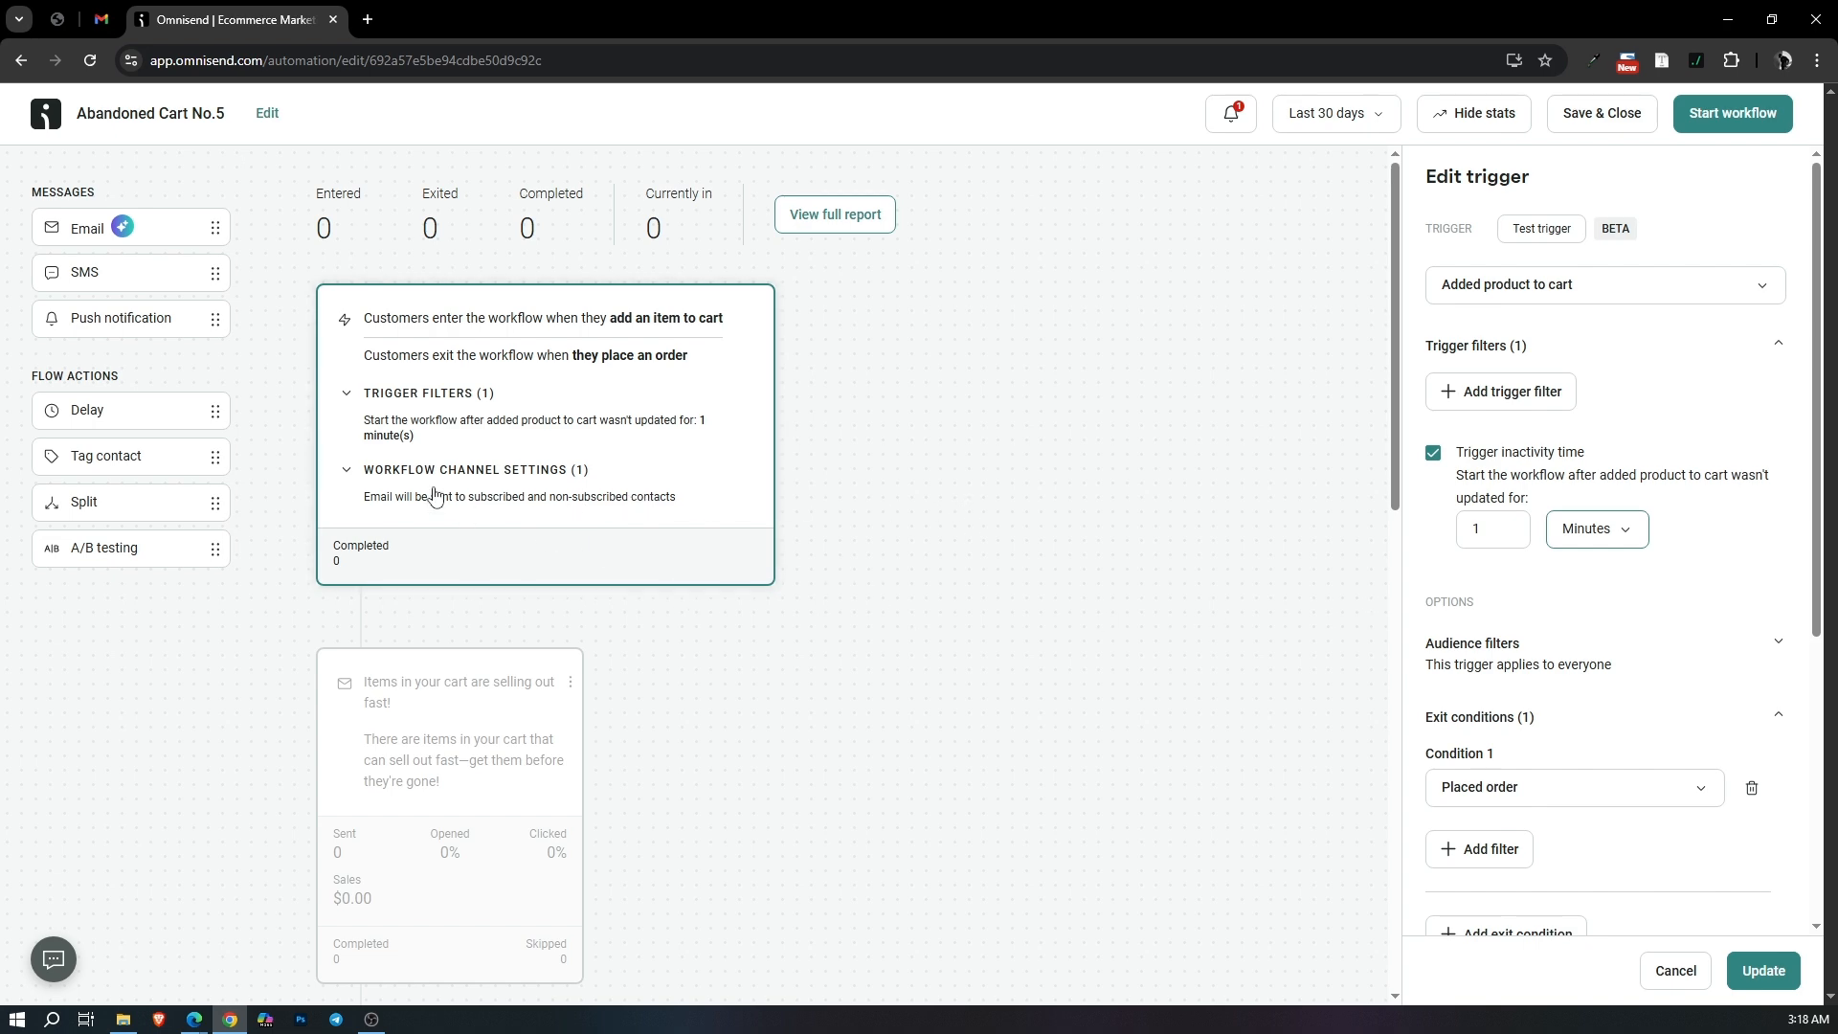
Set the sender's name of the first abandoned cart email to the owner's first name followed by "from THEWPBRO" and review its content preview.
scroll(431, 494, down, 5)
click(482, 239)
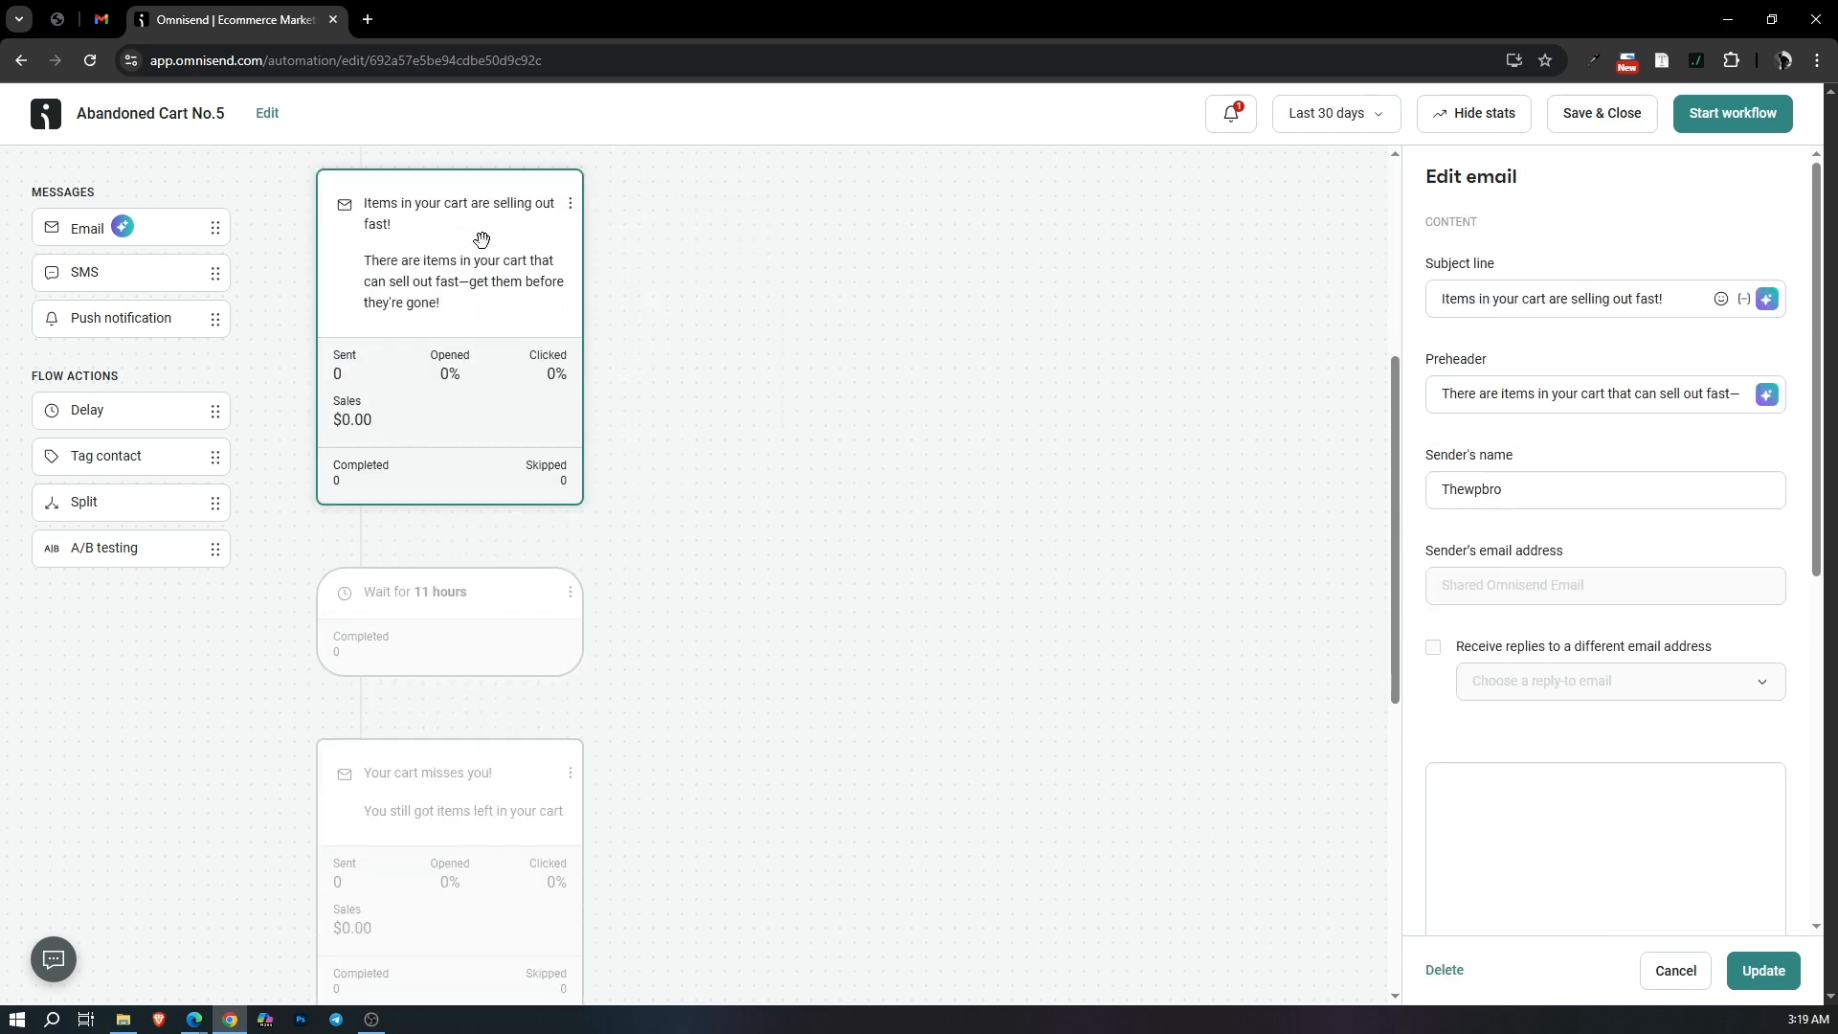
drag(1457, 299, 1639, 332)
drag(1480, 396, 1748, 407)
double_click(1576, 480)
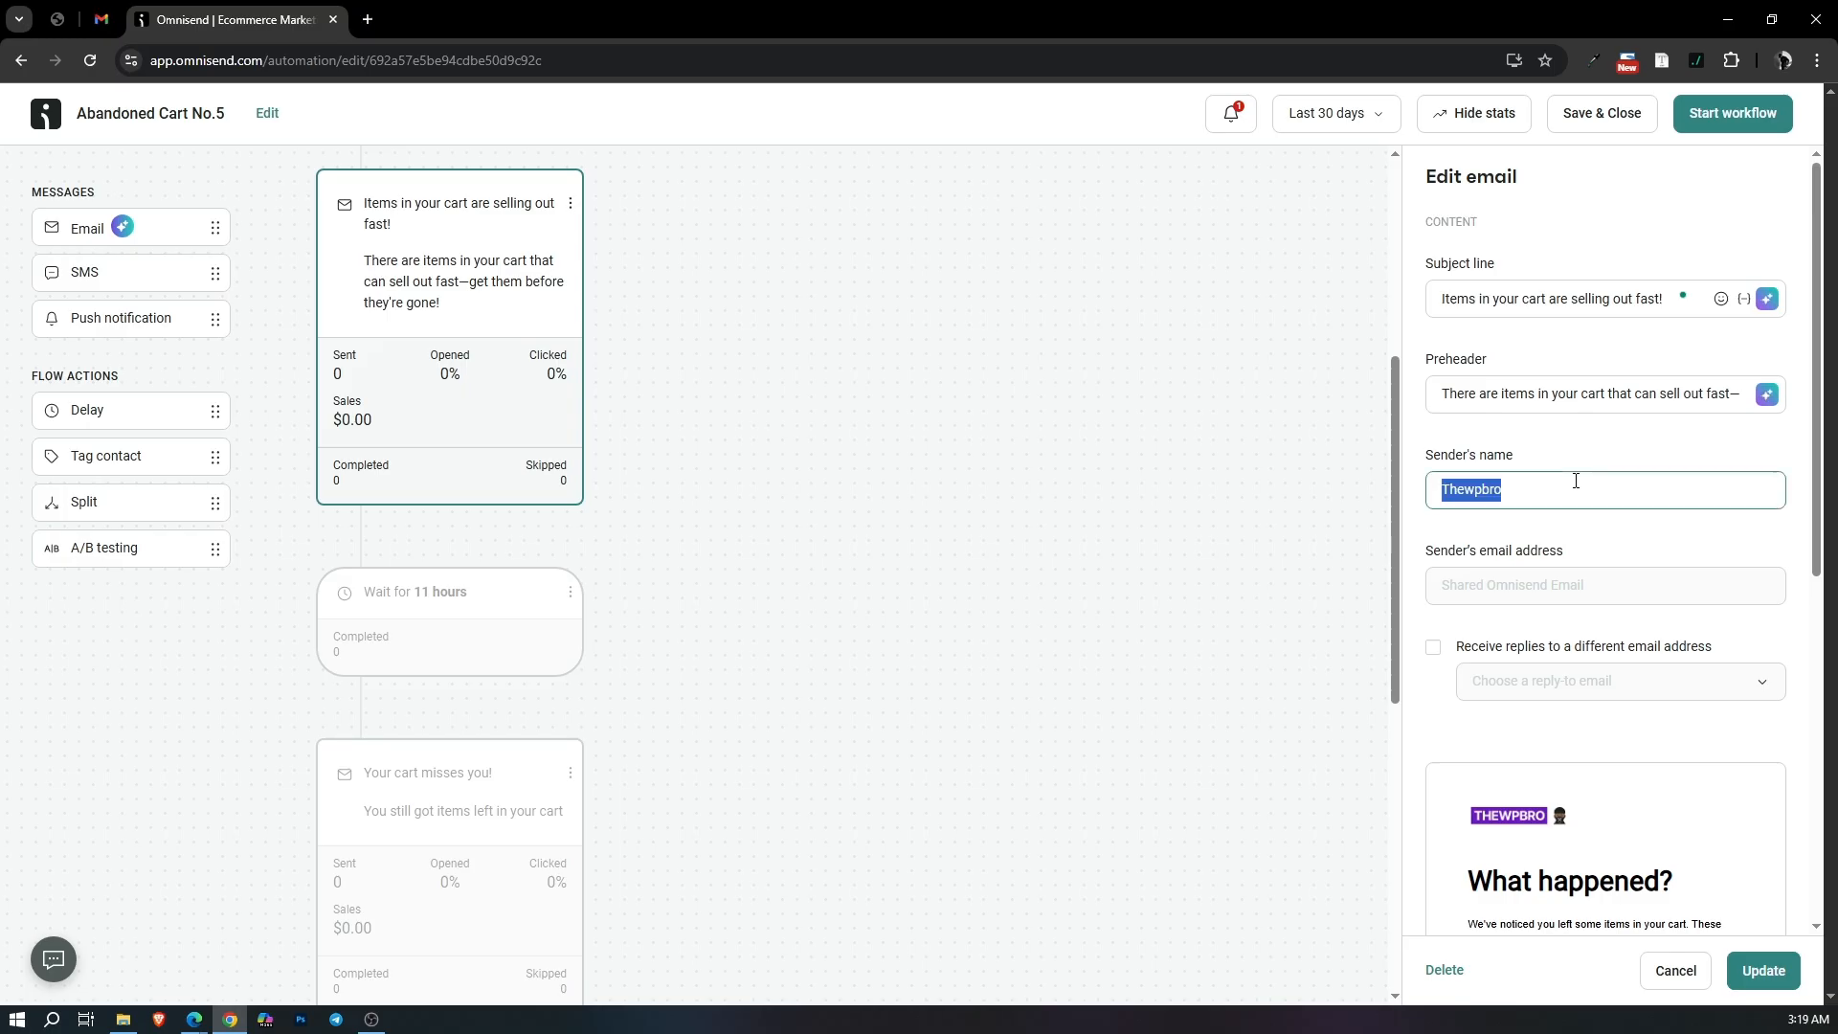
text(Eben from THEWPBRO)
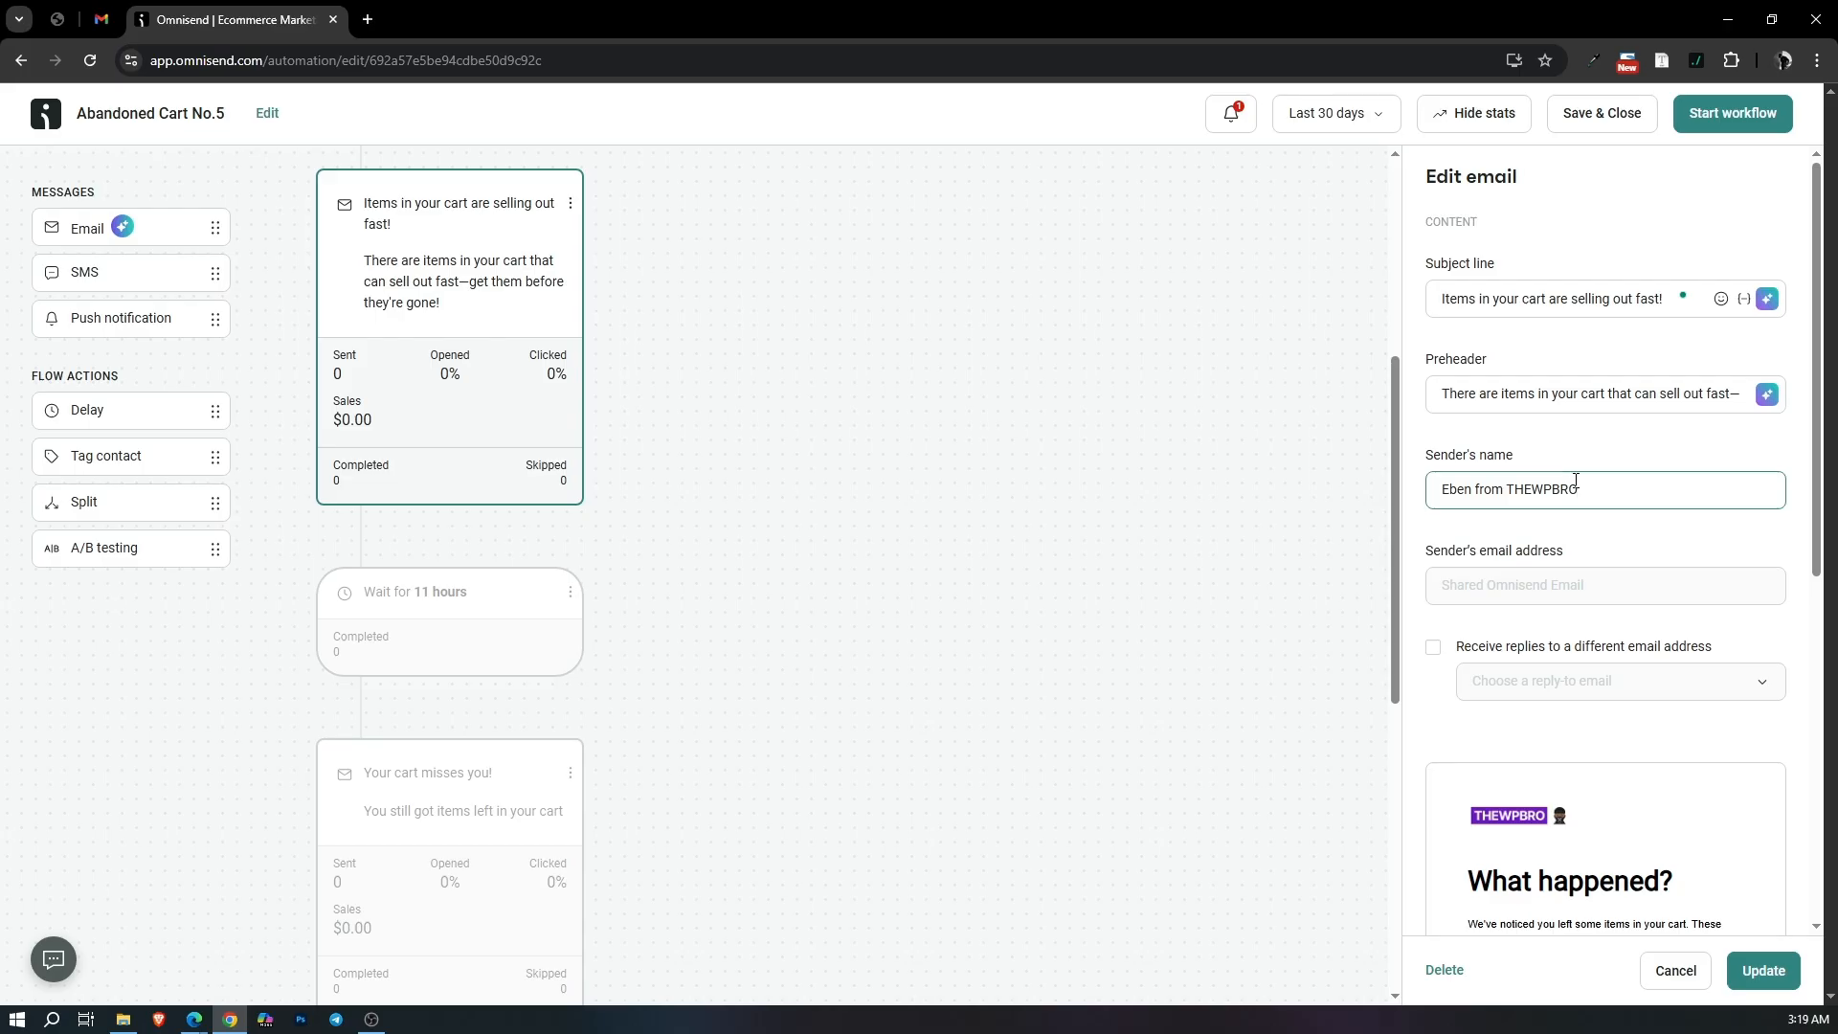
scroll(1576, 480, down, 7)
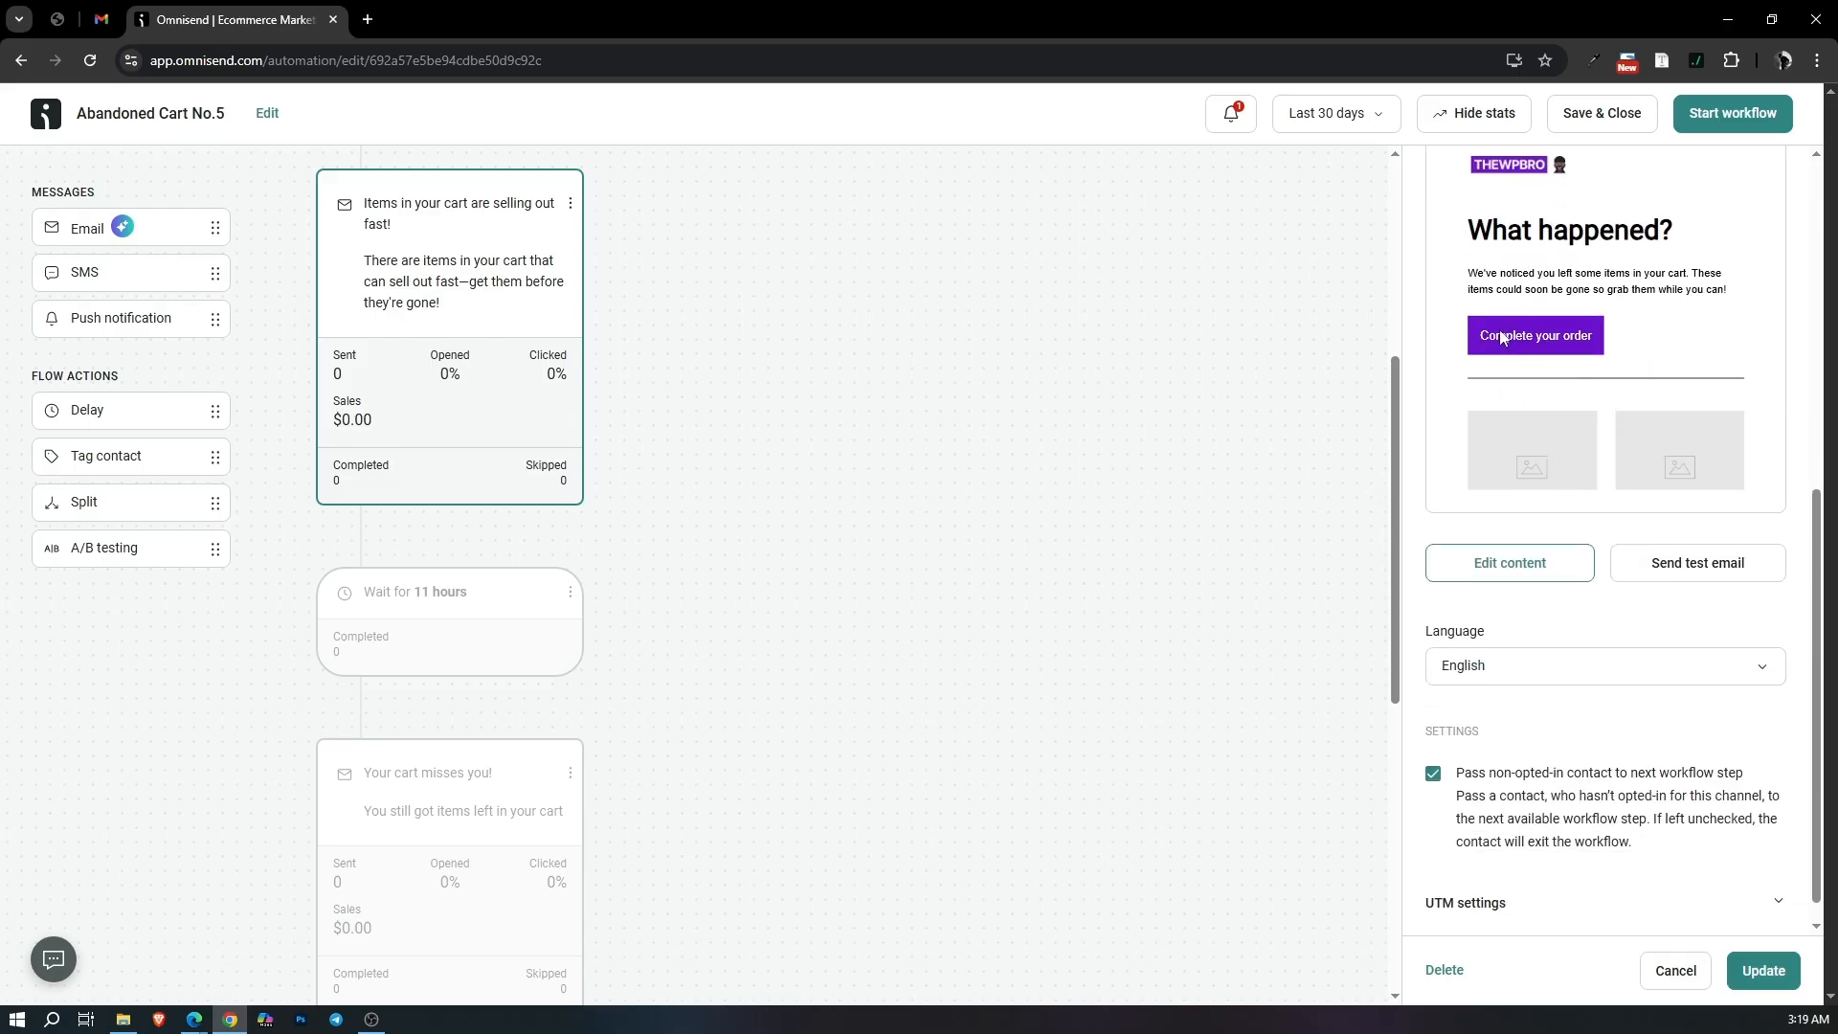
scroll(1503, 337, up, 1)
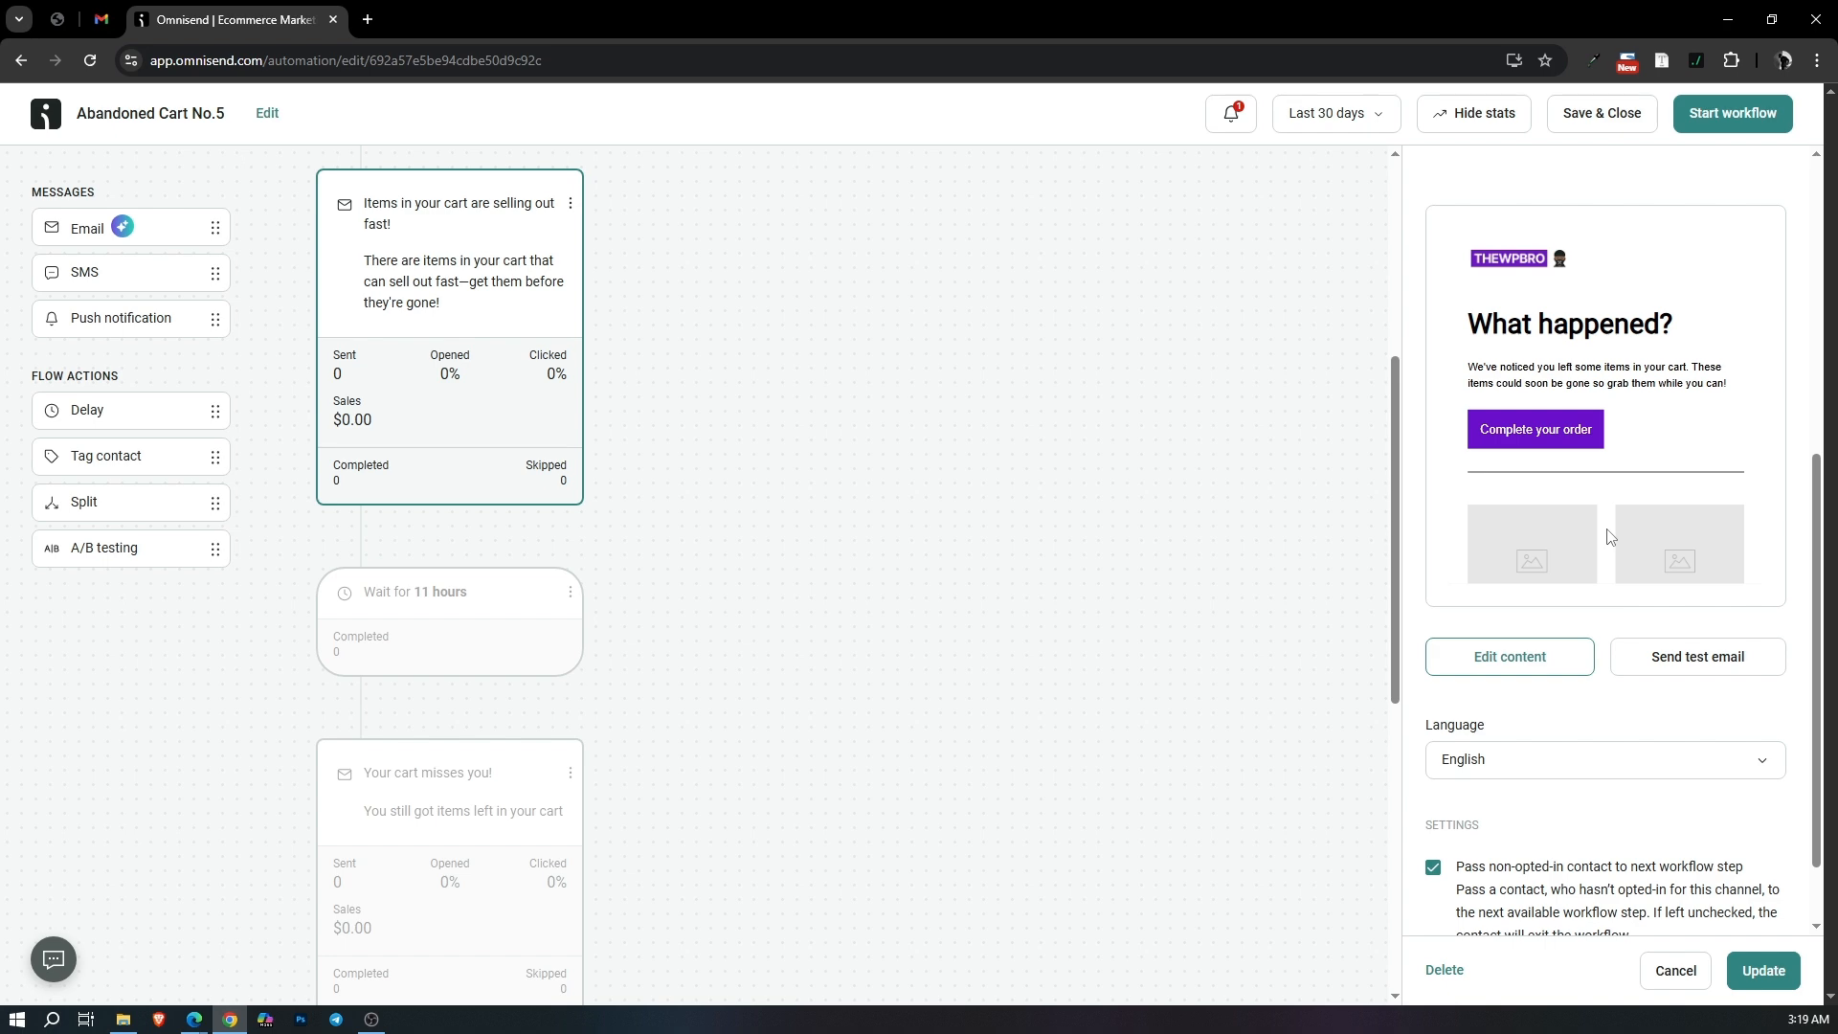
scroll(1537, 579, down, 1)
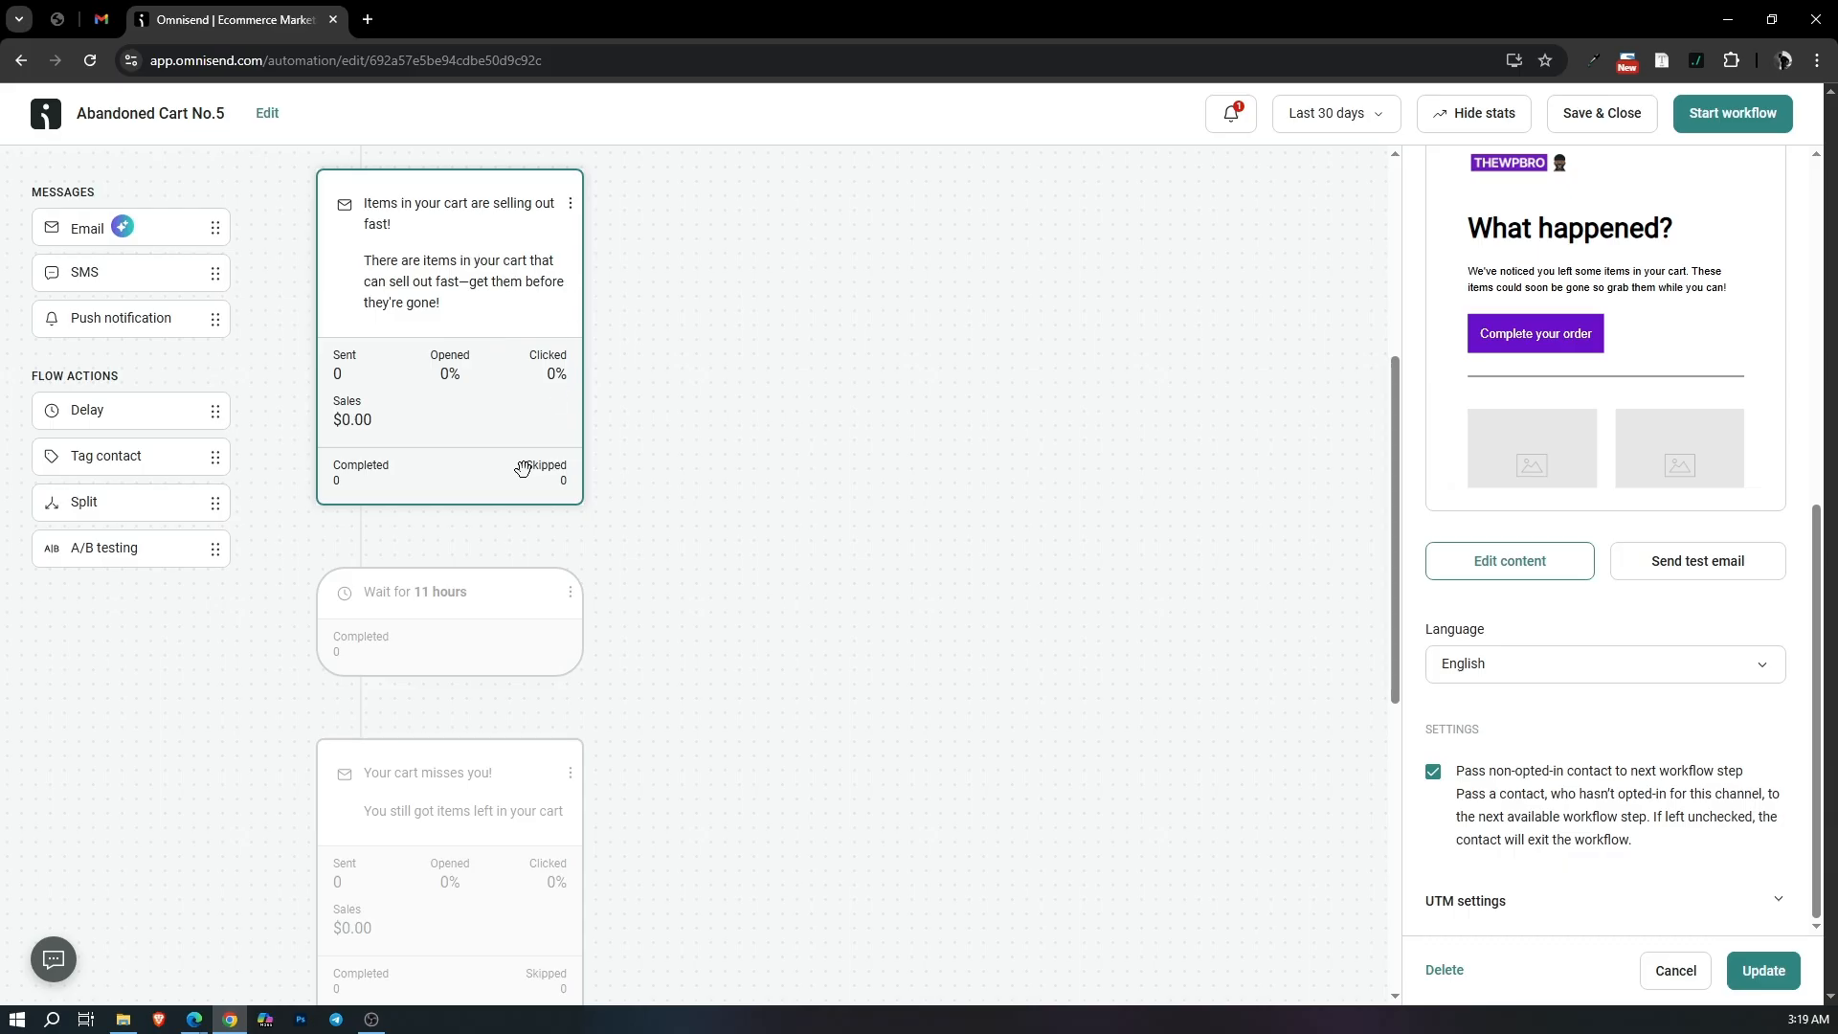
Examine the first delay, the "Your cart misses you!" email and the 15% off last-call email in the workflow.
click(475, 601)
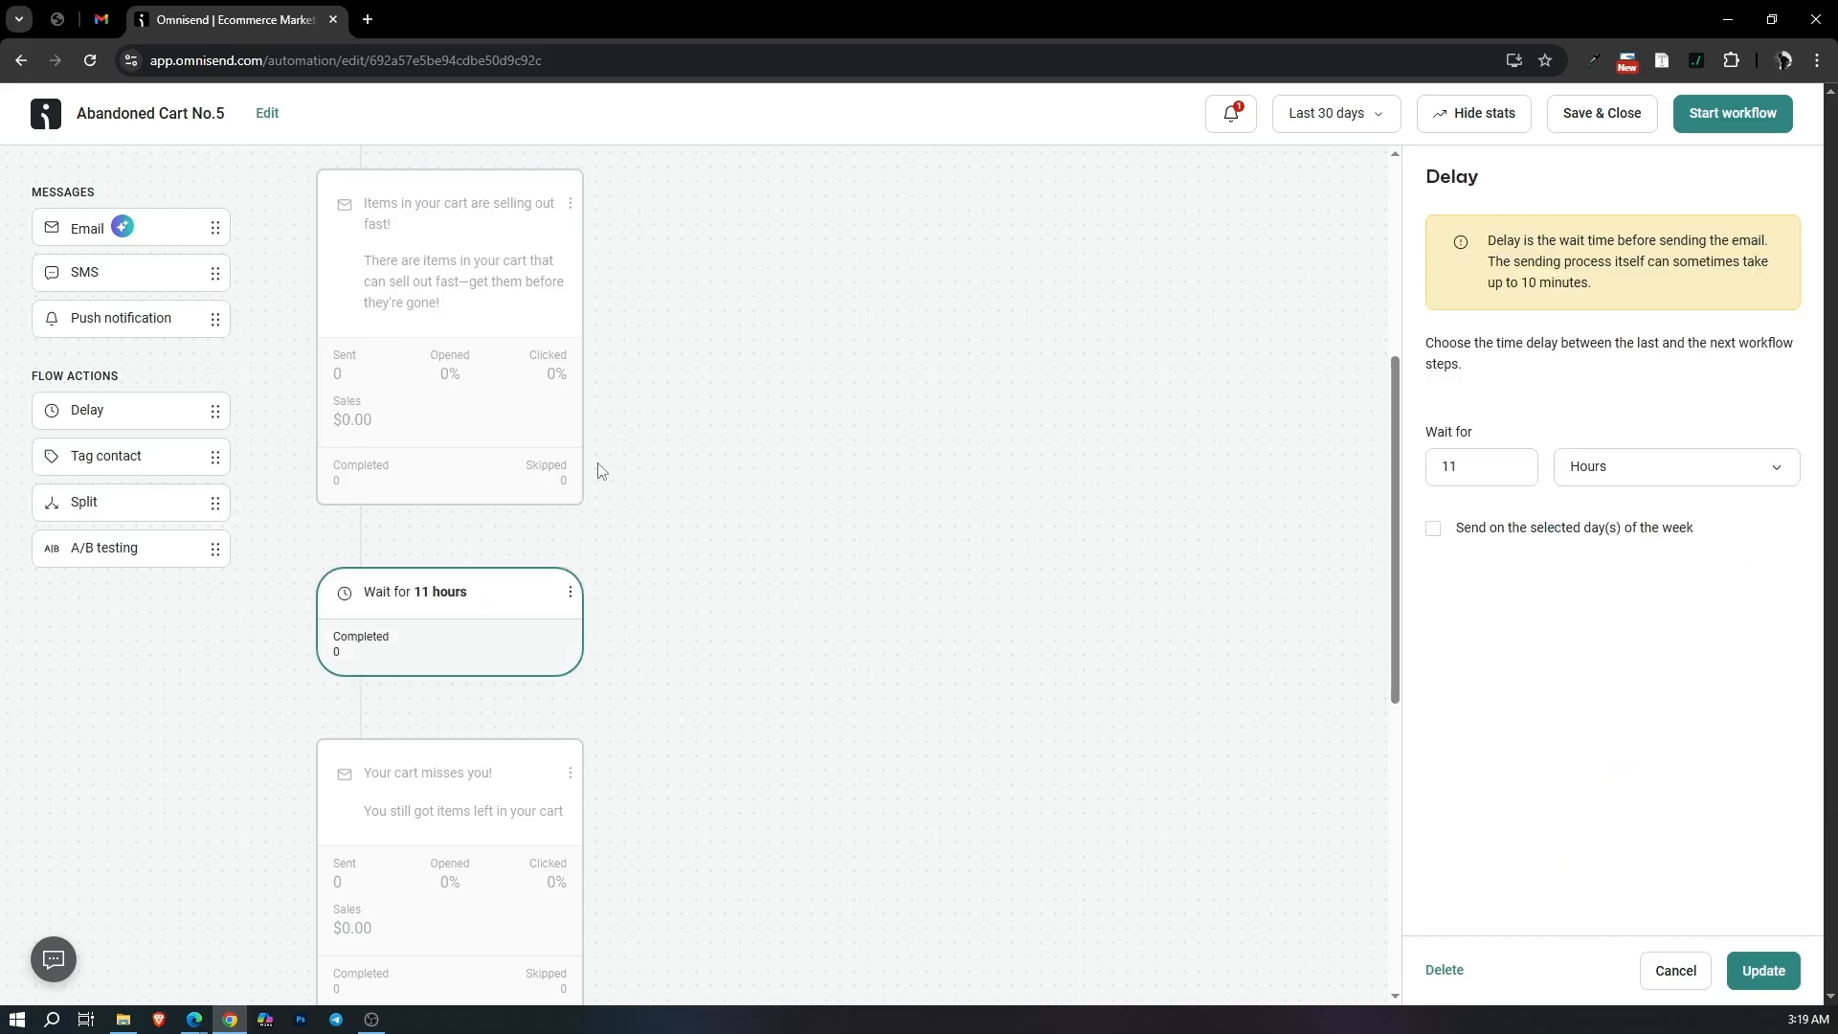
scroll(565, 471, down, 4)
click(476, 468)
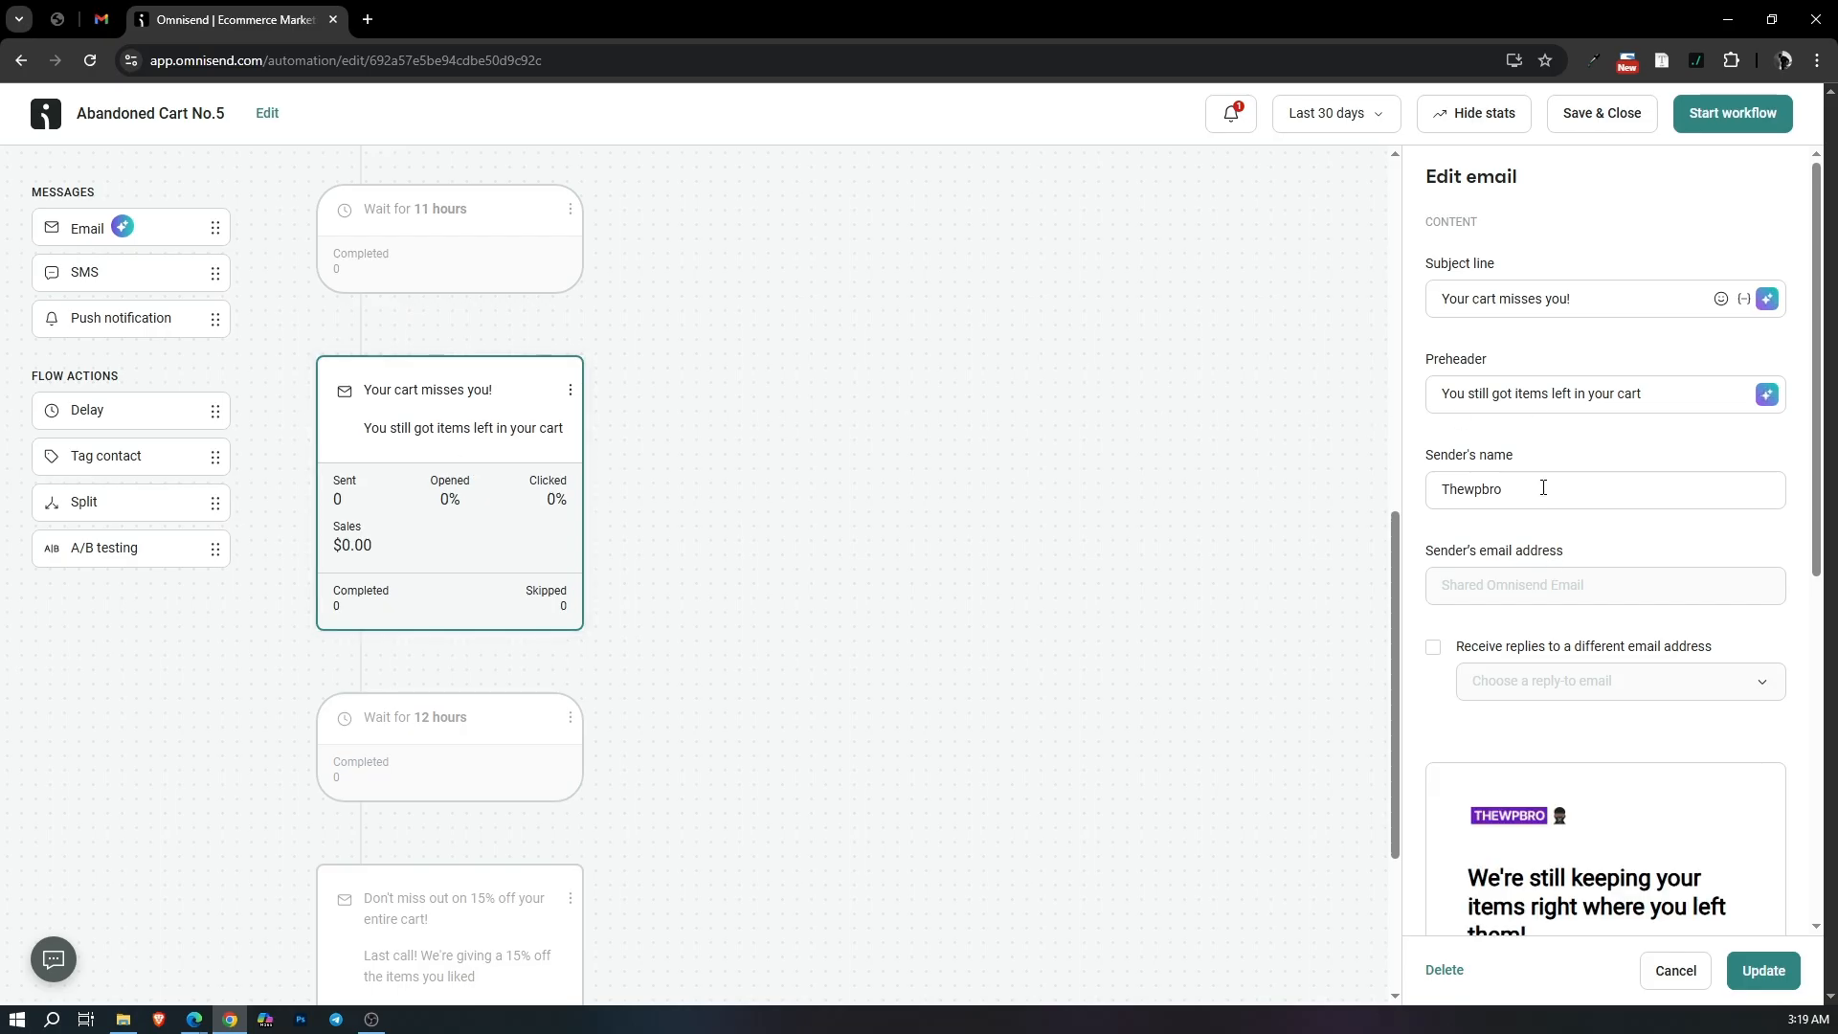
scroll(1544, 488, down, 5)
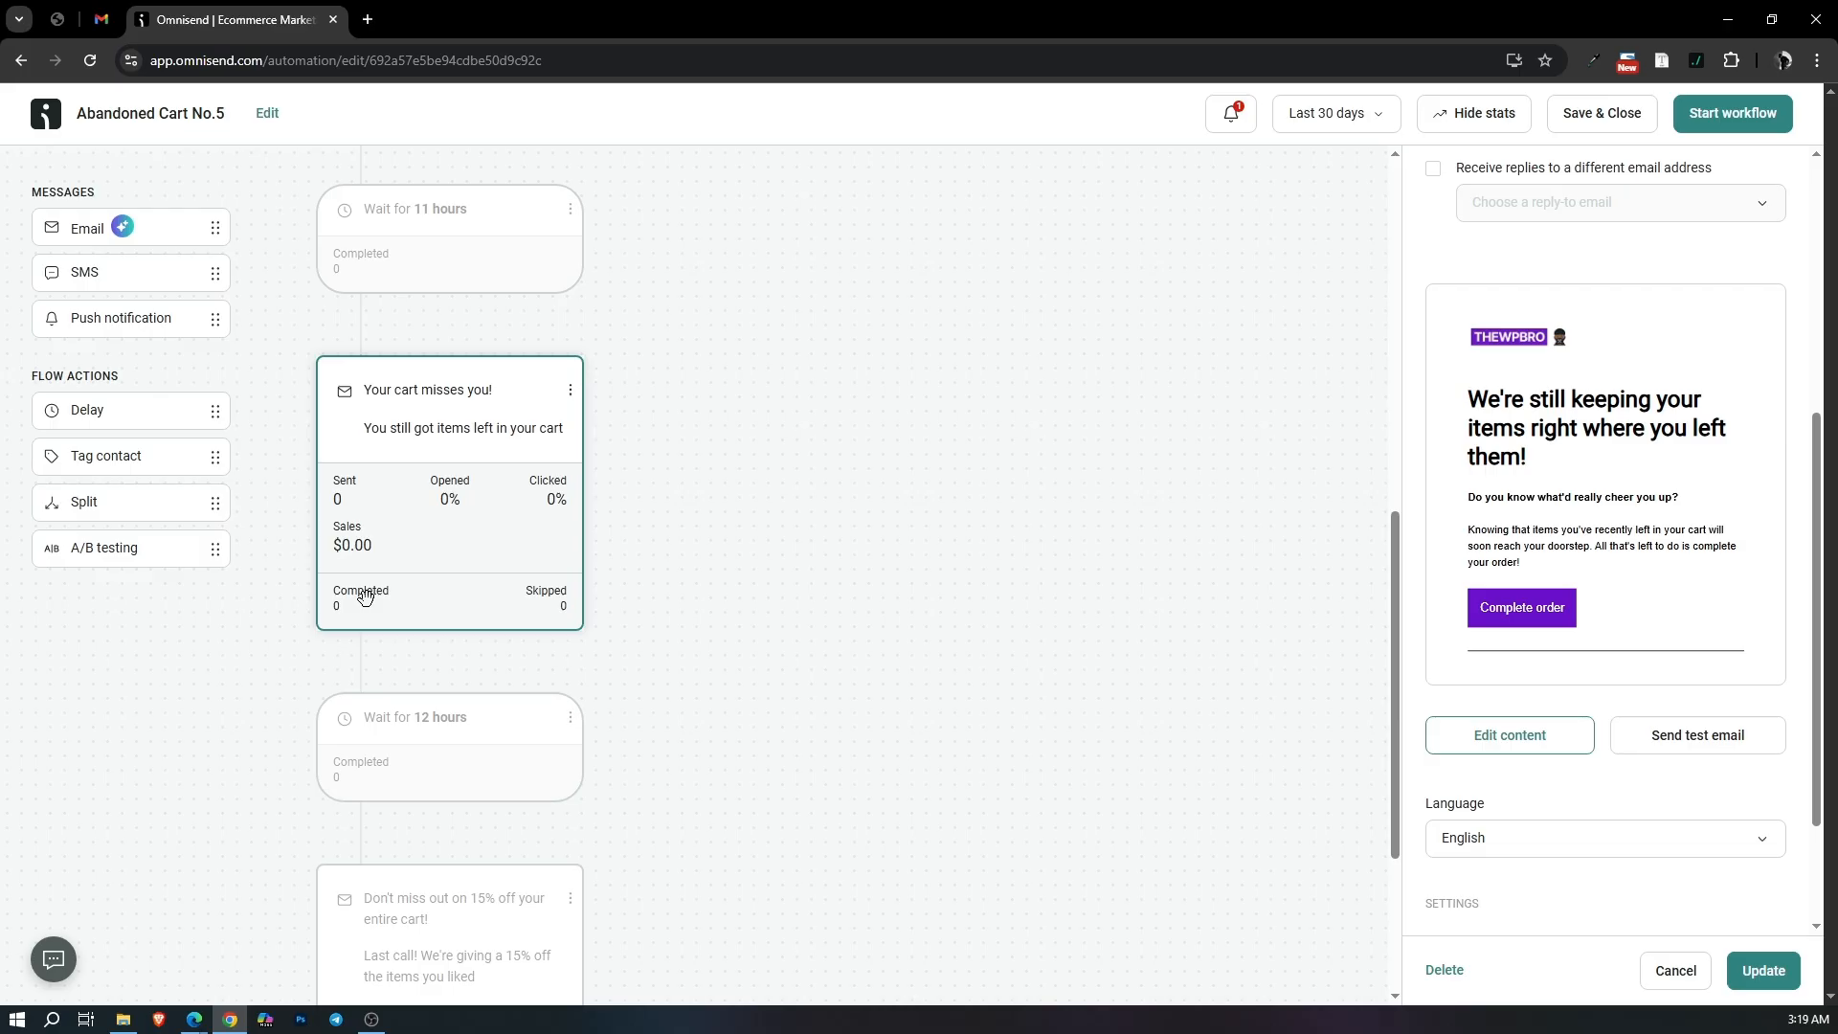
scroll(476, 546, down, 3)
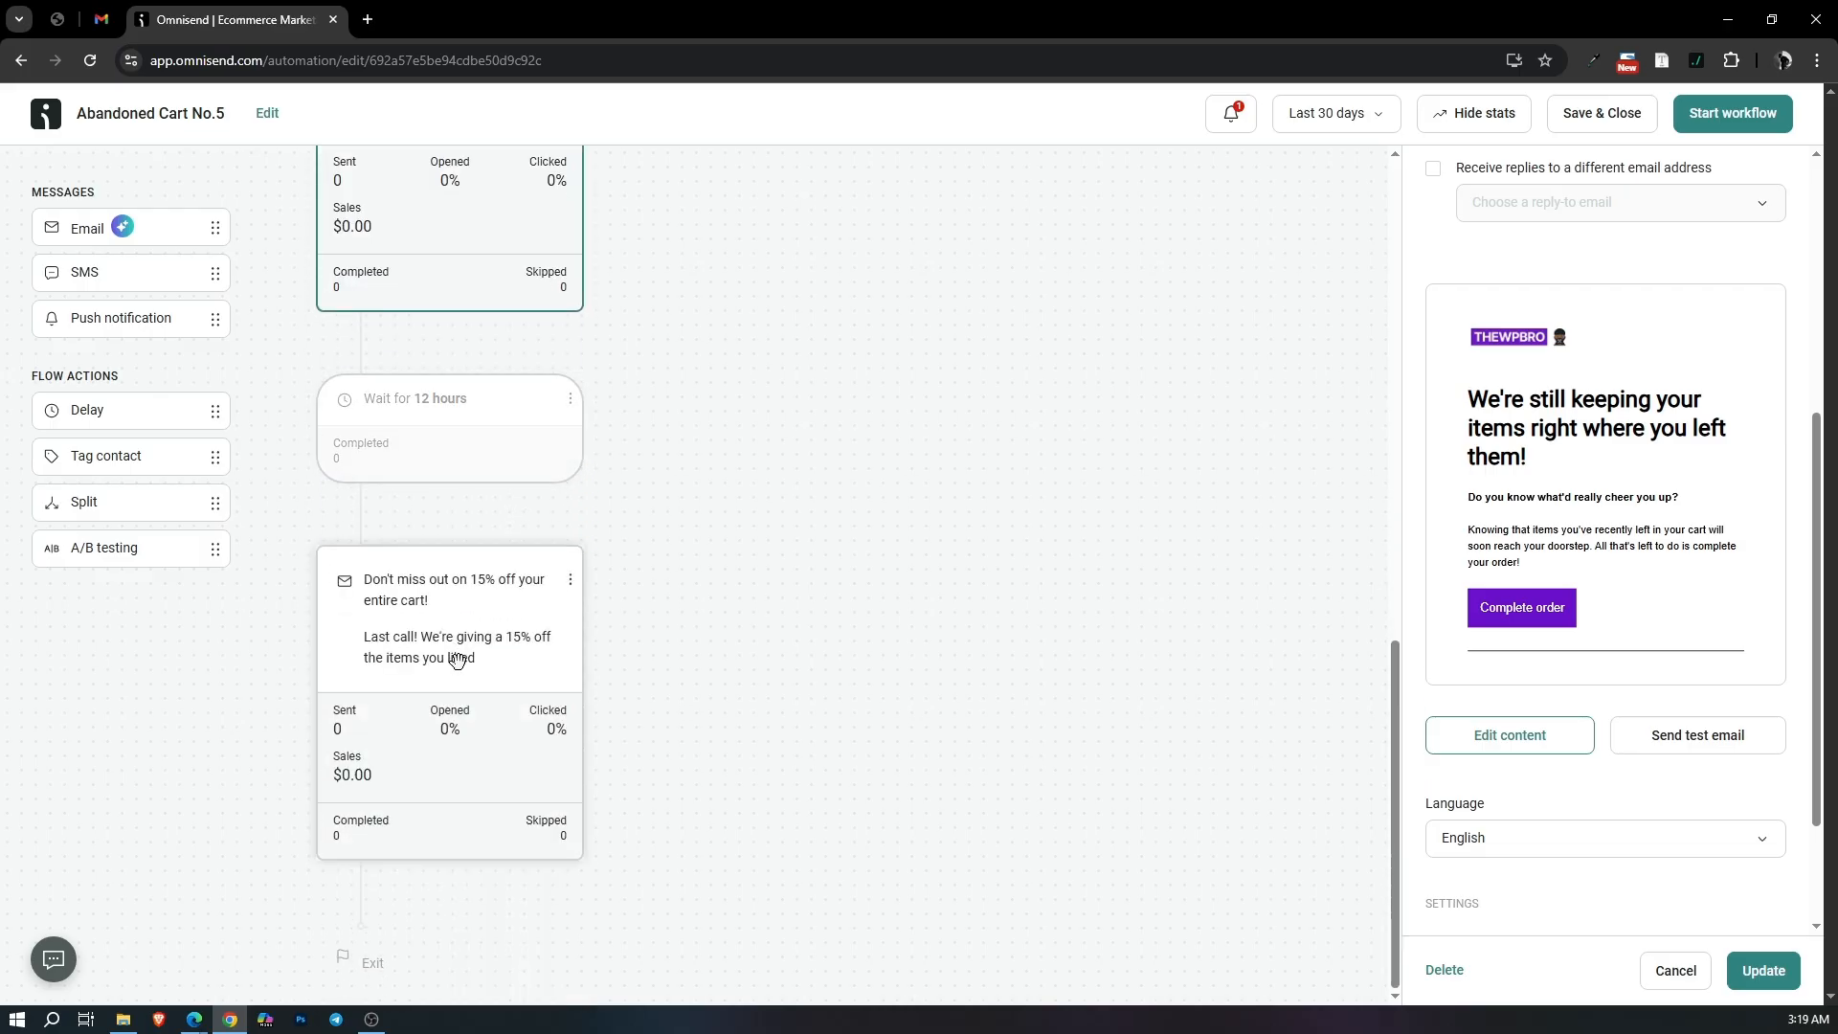
click(457, 660)
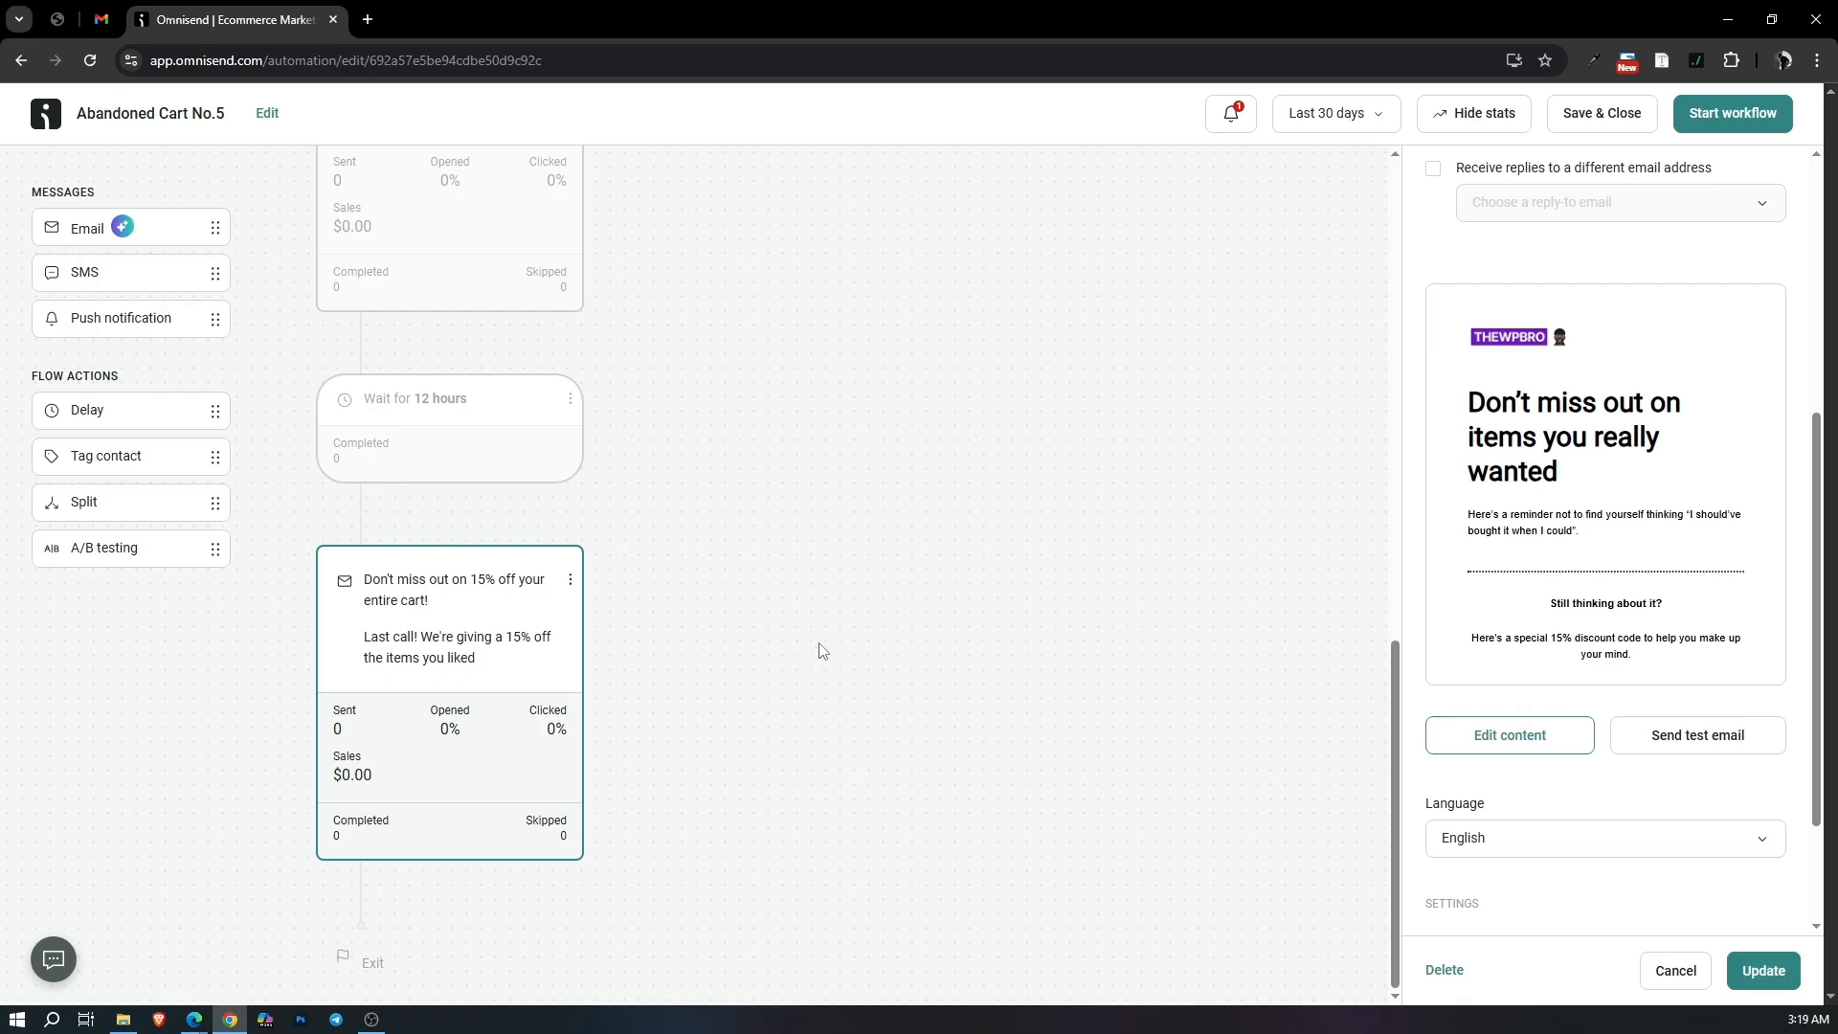
scroll(693, 479, up, 7)
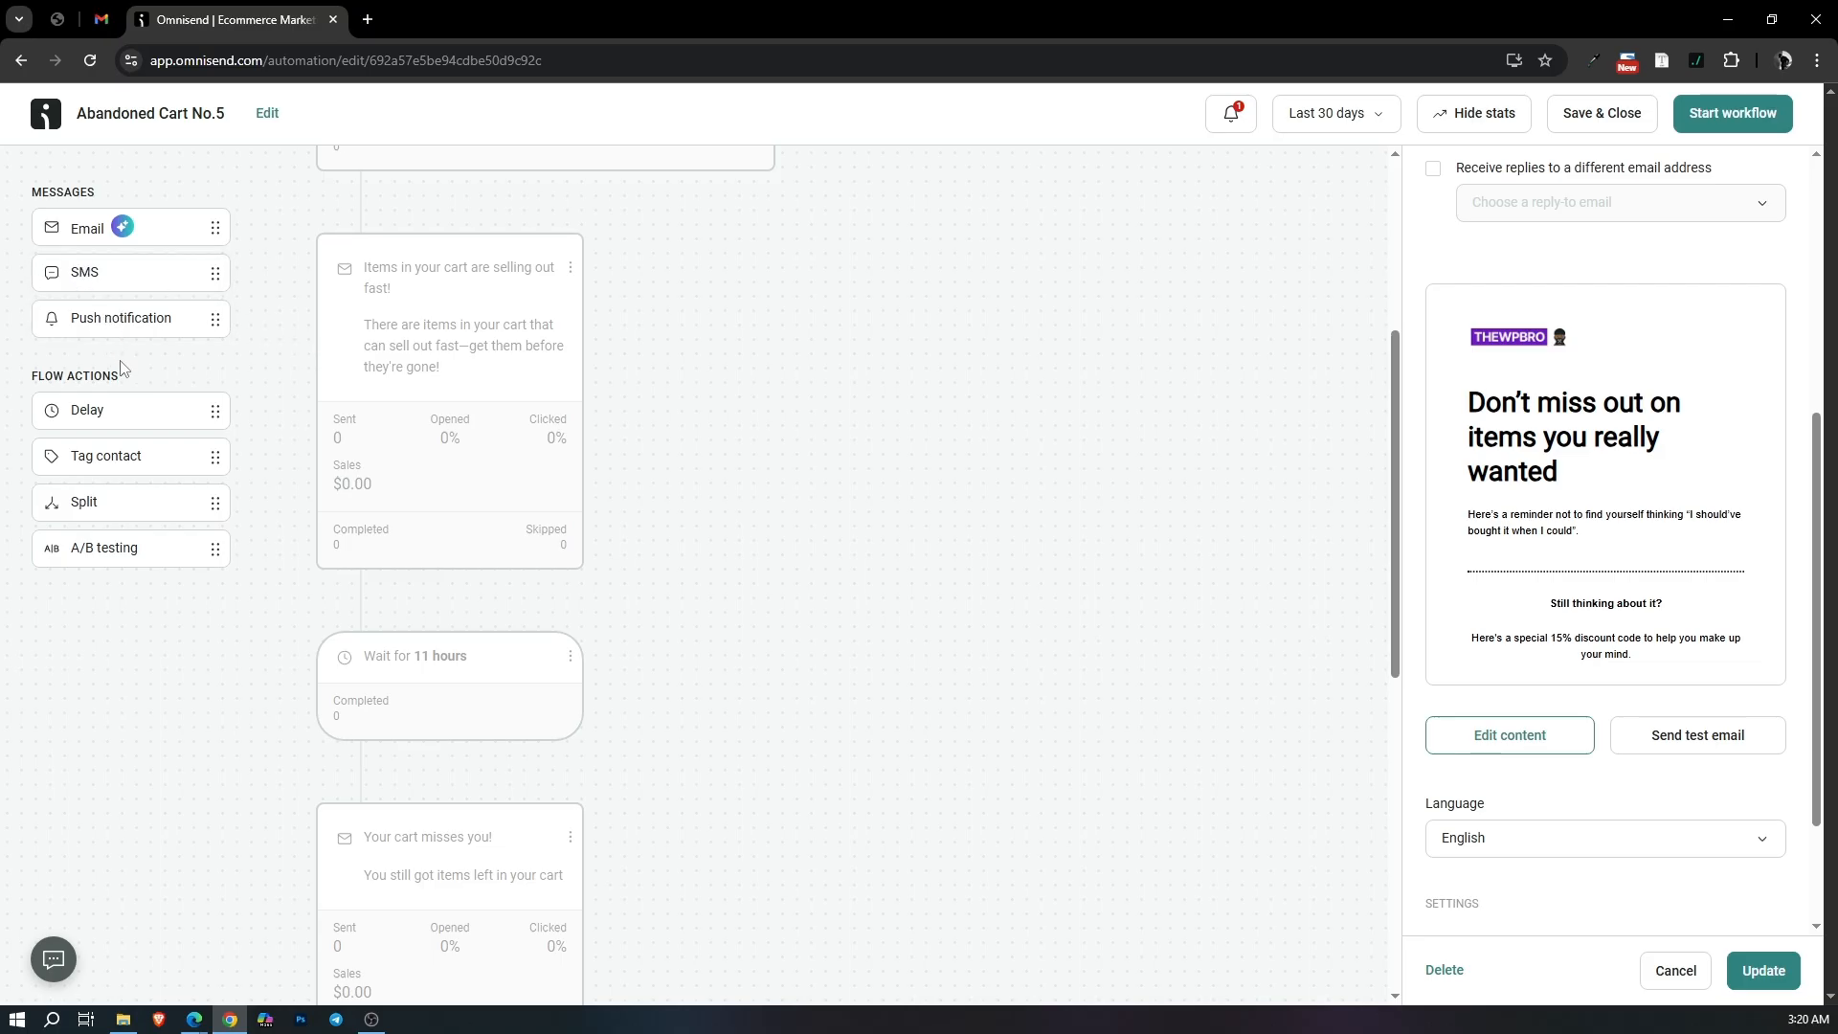
scroll(924, 390, up, 4)
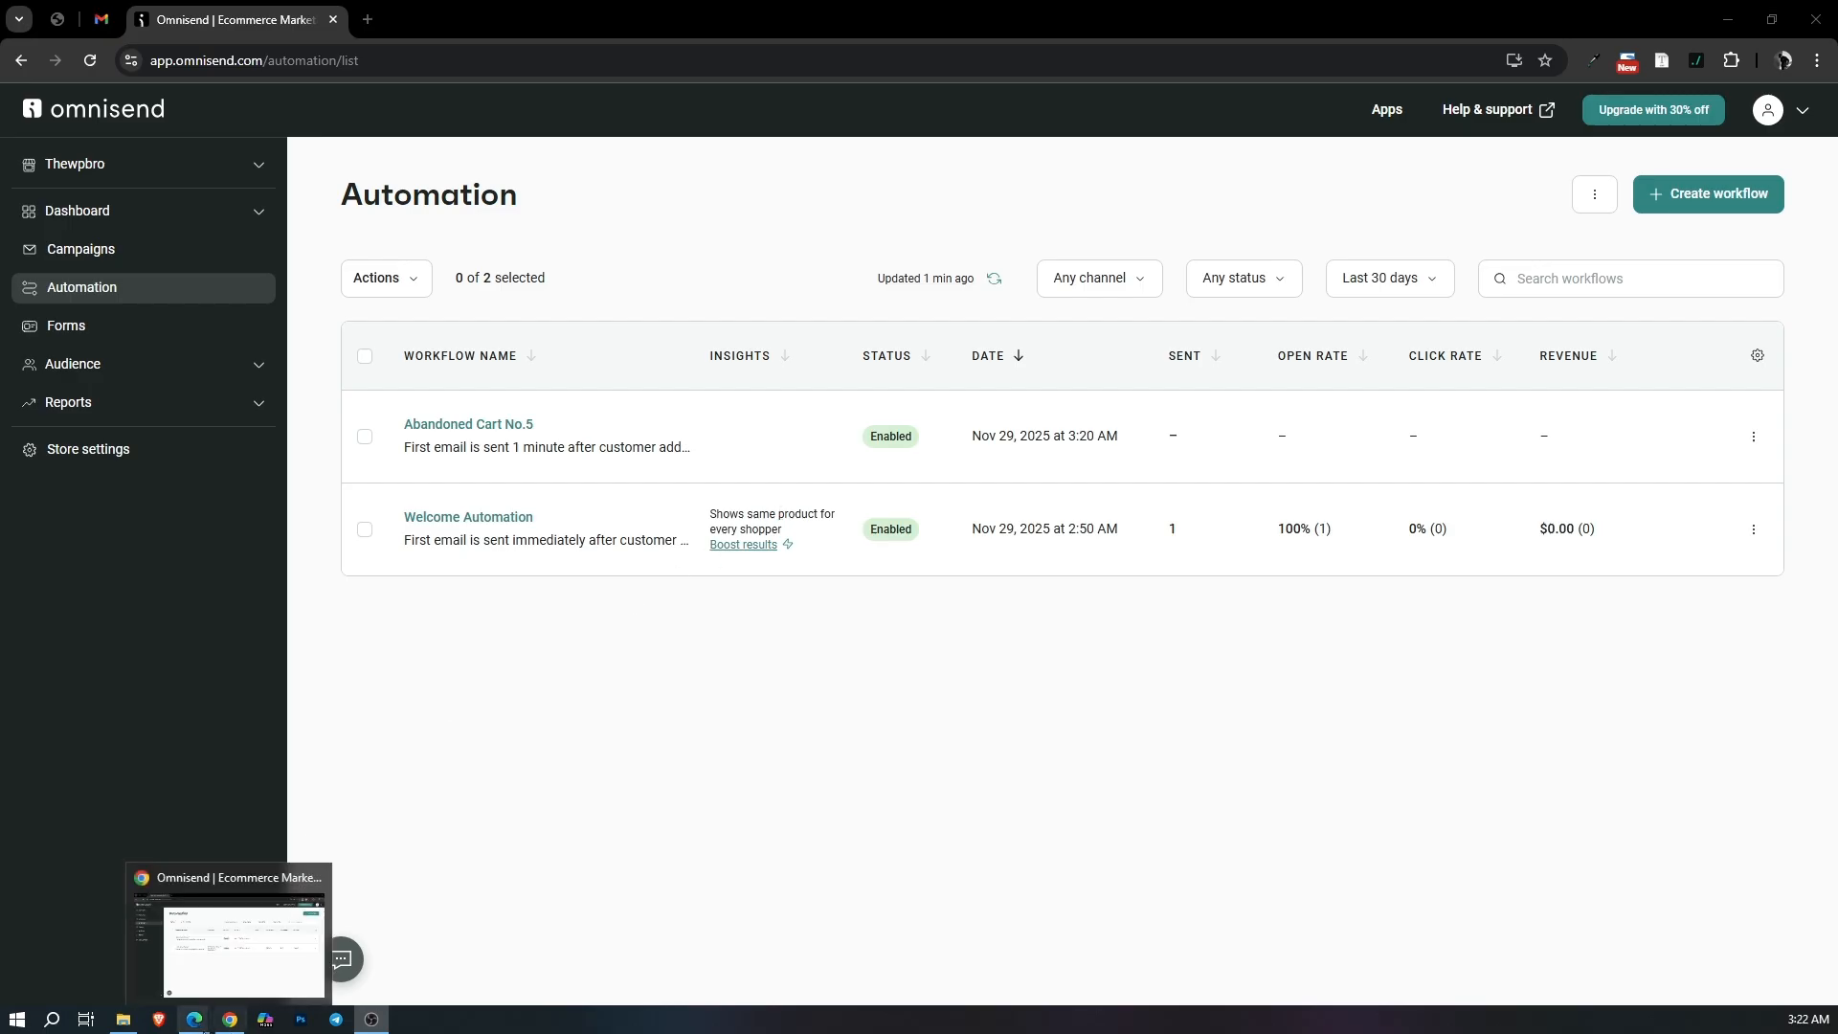
Switch to the store's Products page in Edge and look through the product listing and the cart.
mouse_move(198, 1020)
click(306, 944)
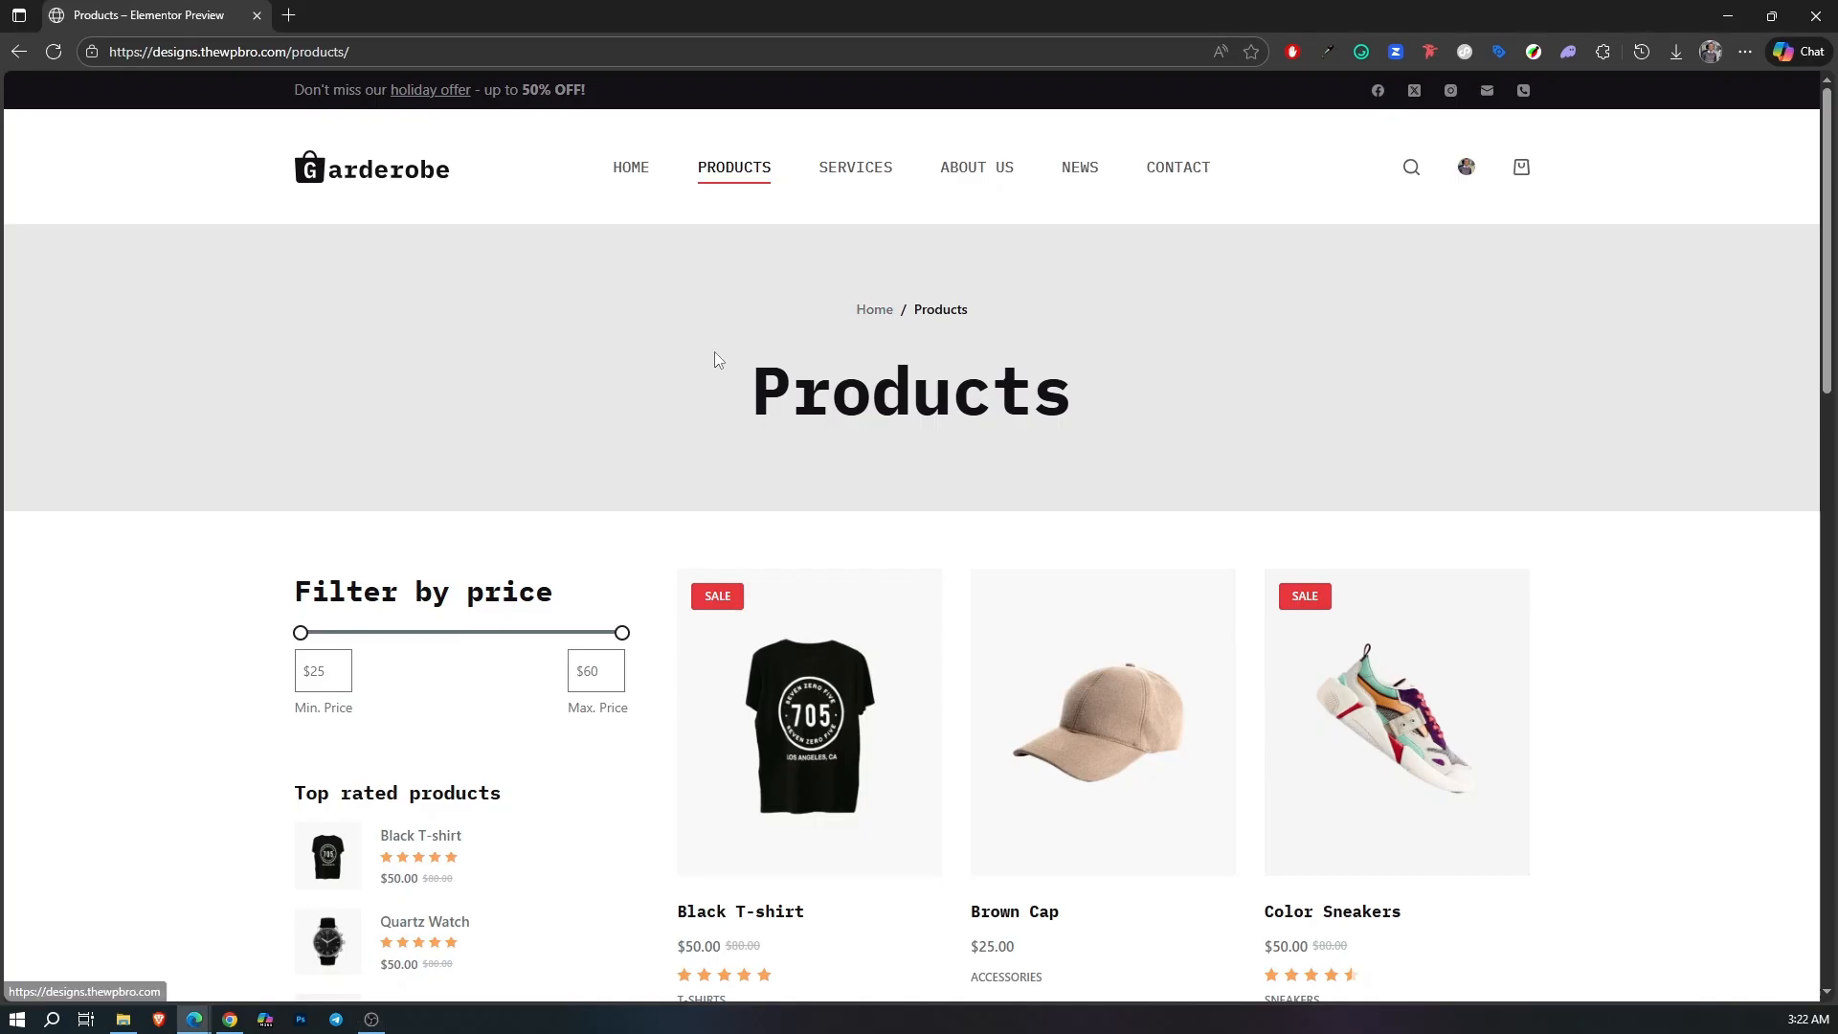
scroll(714, 352, down, 5)
scroll(715, 356, up, 1)
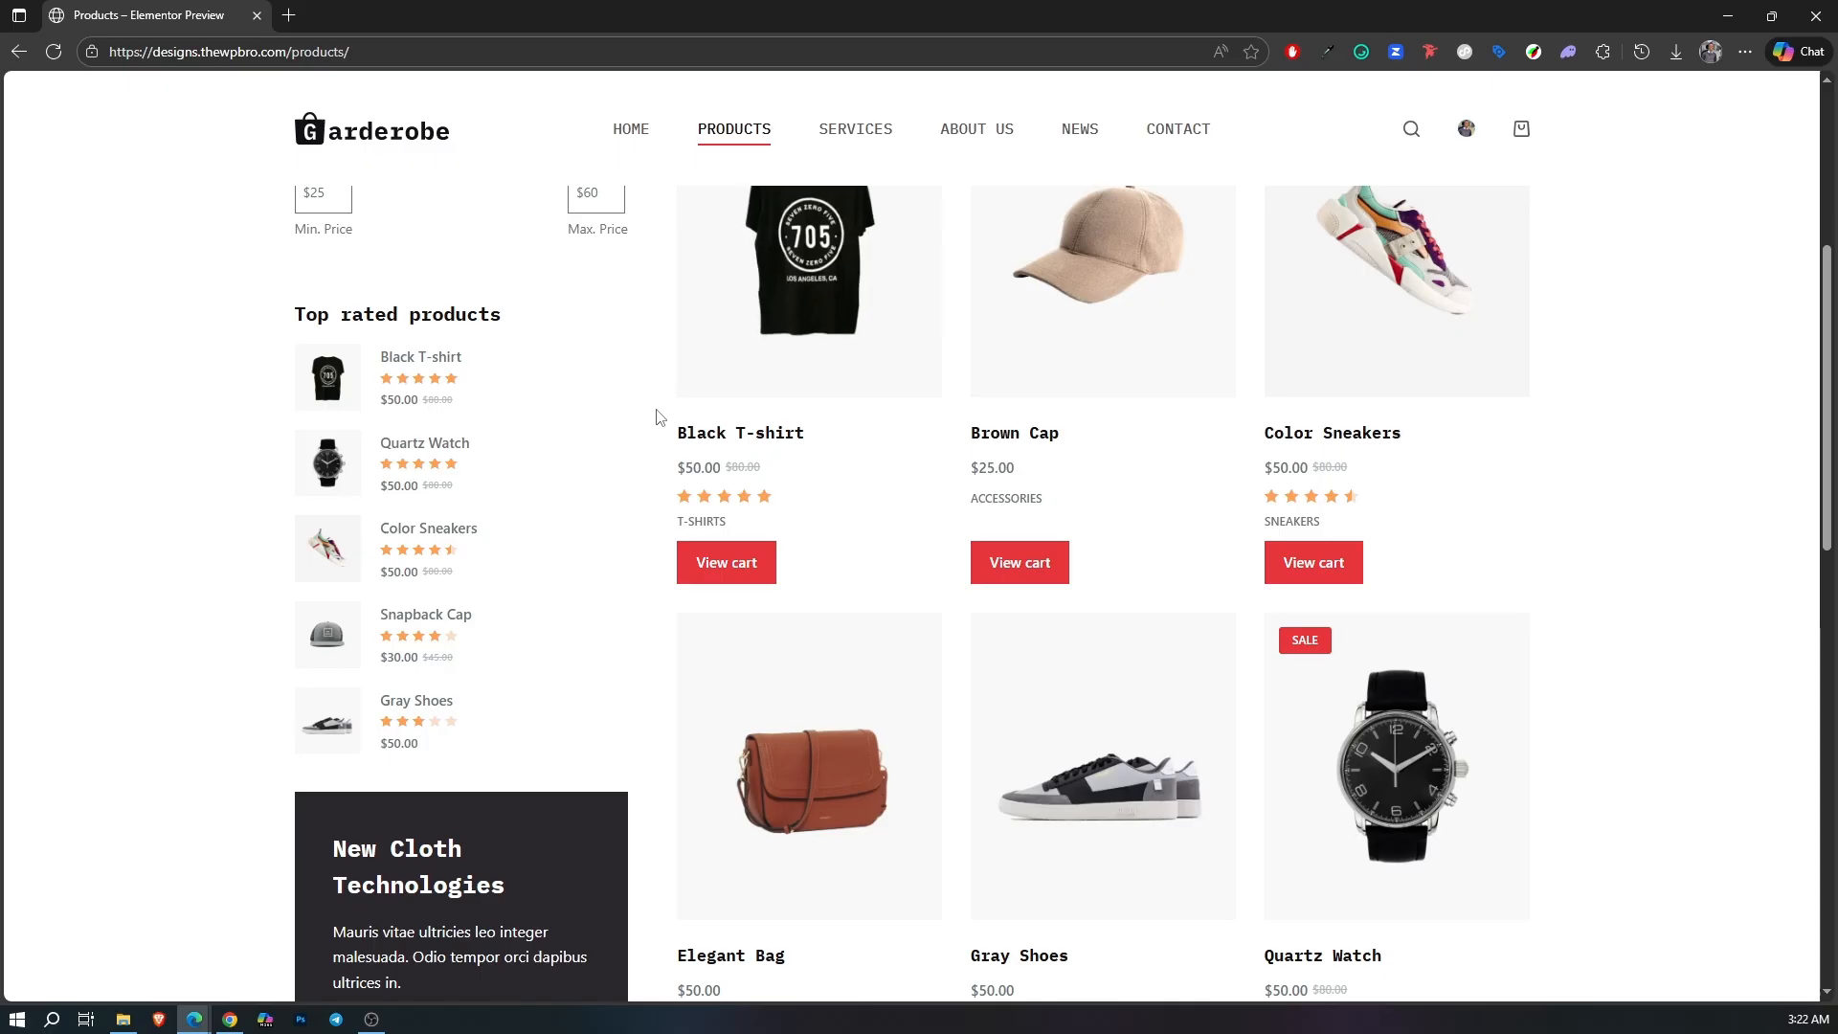
scroll(865, 491, down, 5)
mouse_move(1517, 134)
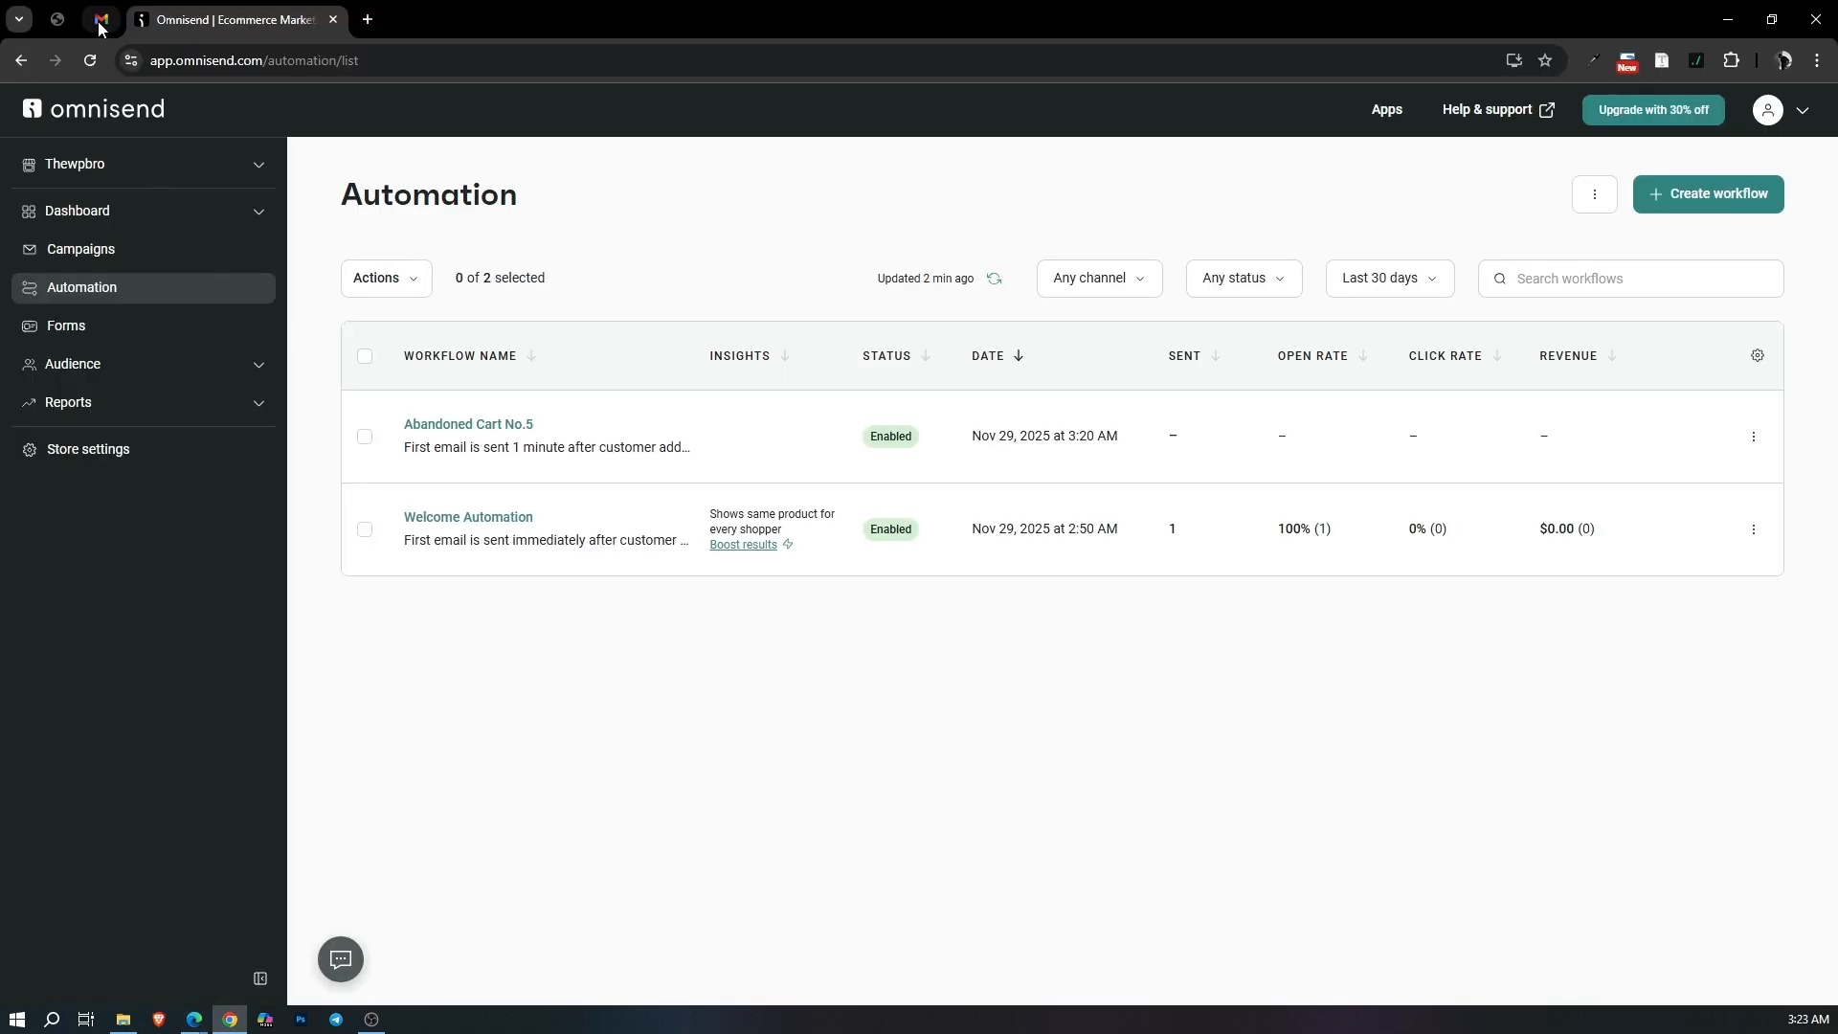
Open the "Items in your cart are selling out fast!" email in Gmail and examine its message and abandoned products.
click(102, 21)
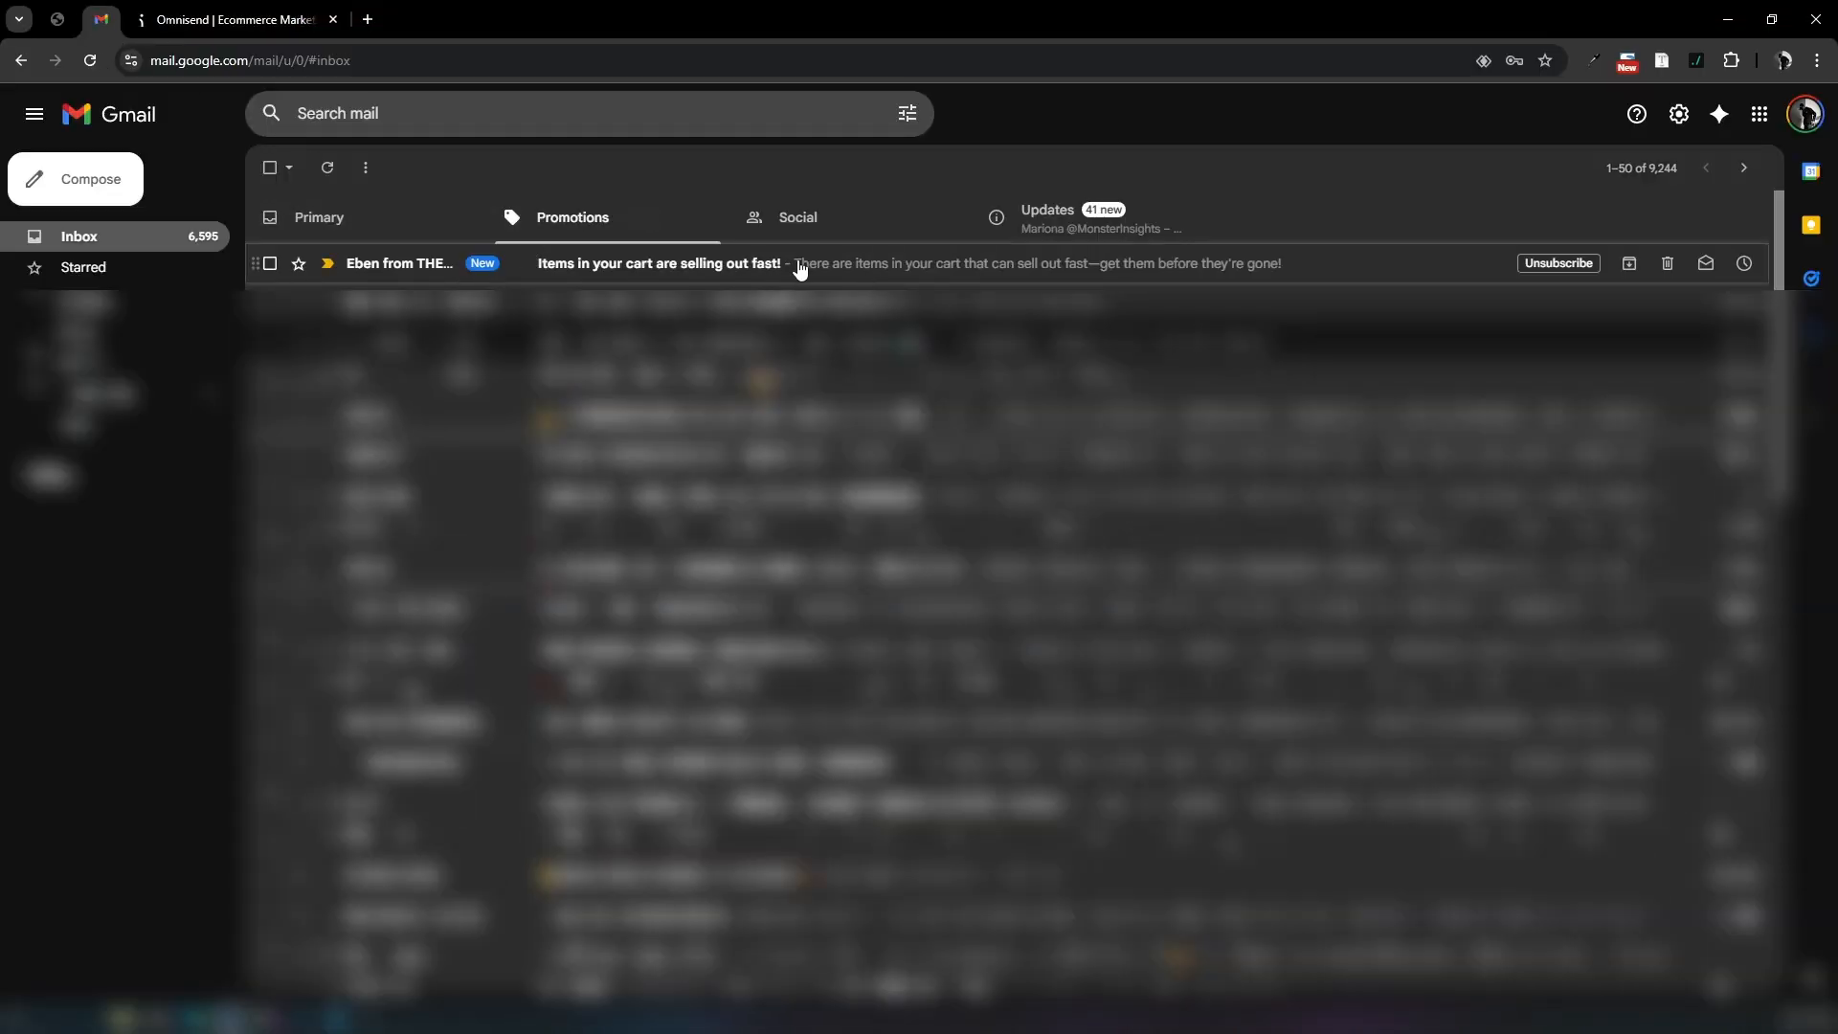
click(997, 265)
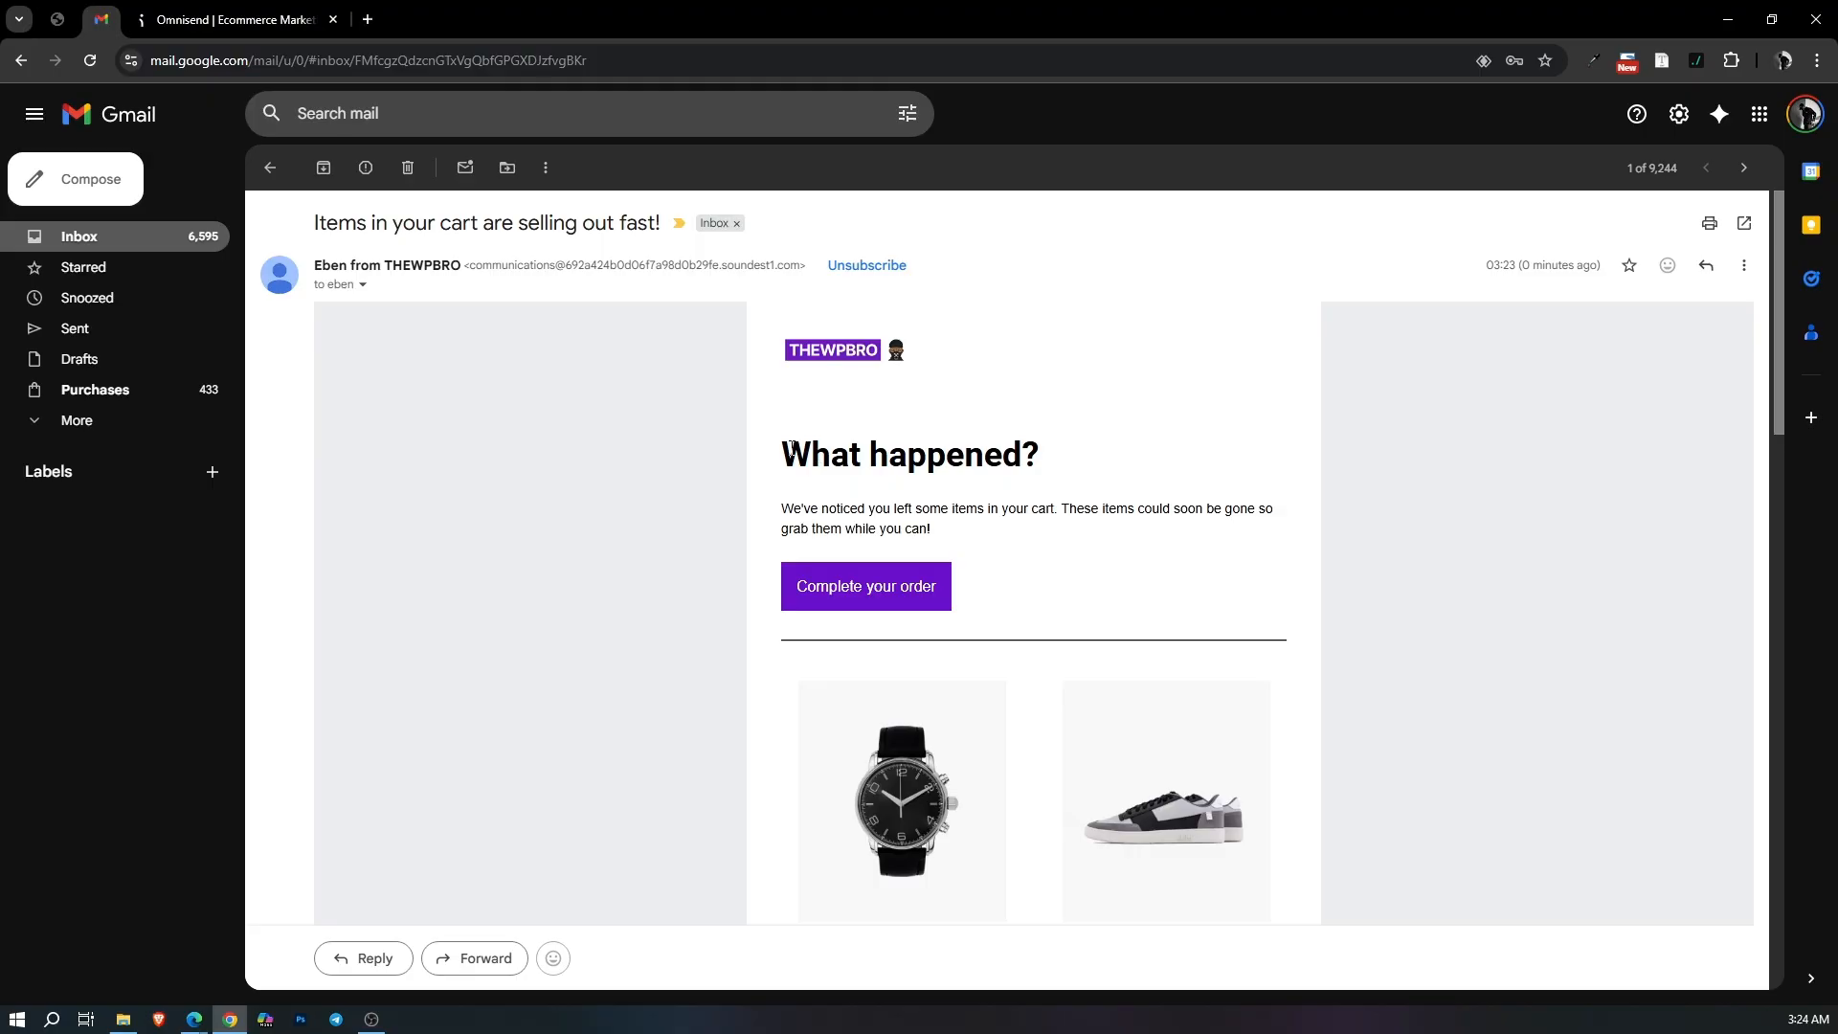
drag(791, 448, 982, 448)
drag(871, 510, 1028, 510)
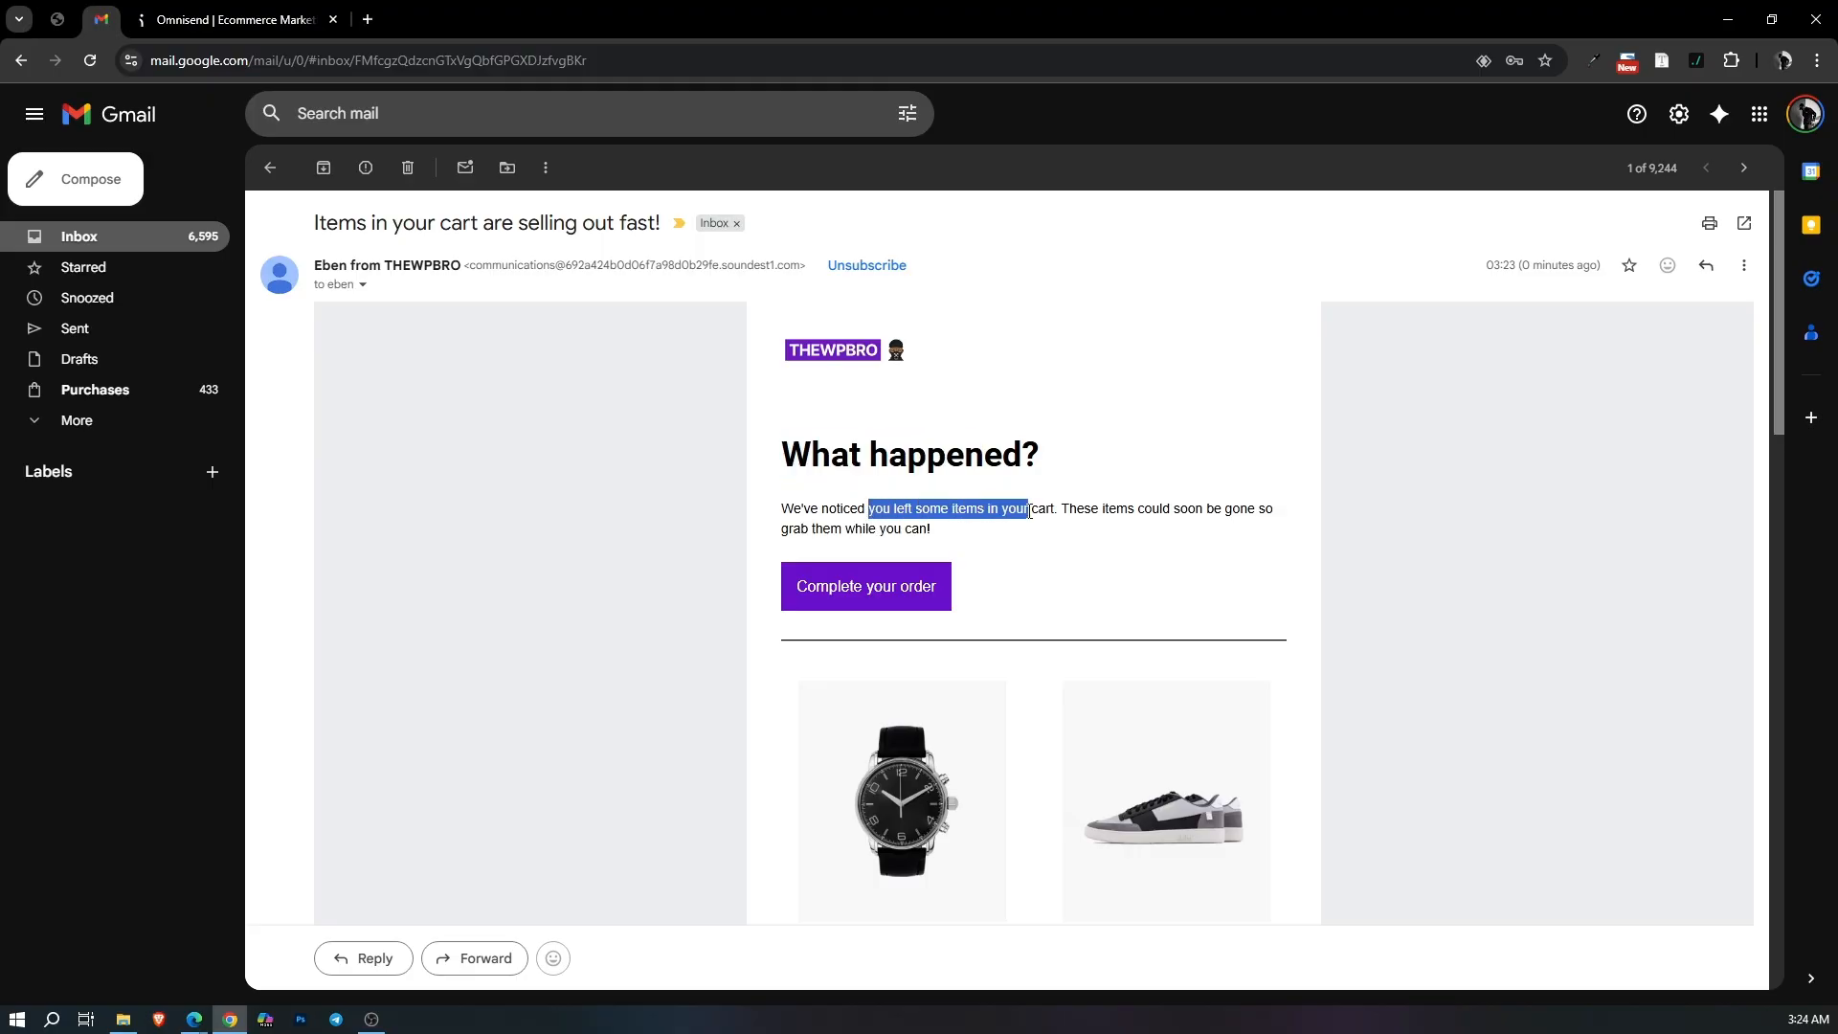
click(1058, 573)
scroll(886, 493, down, 2)
scroll(876, 487, down, 11)
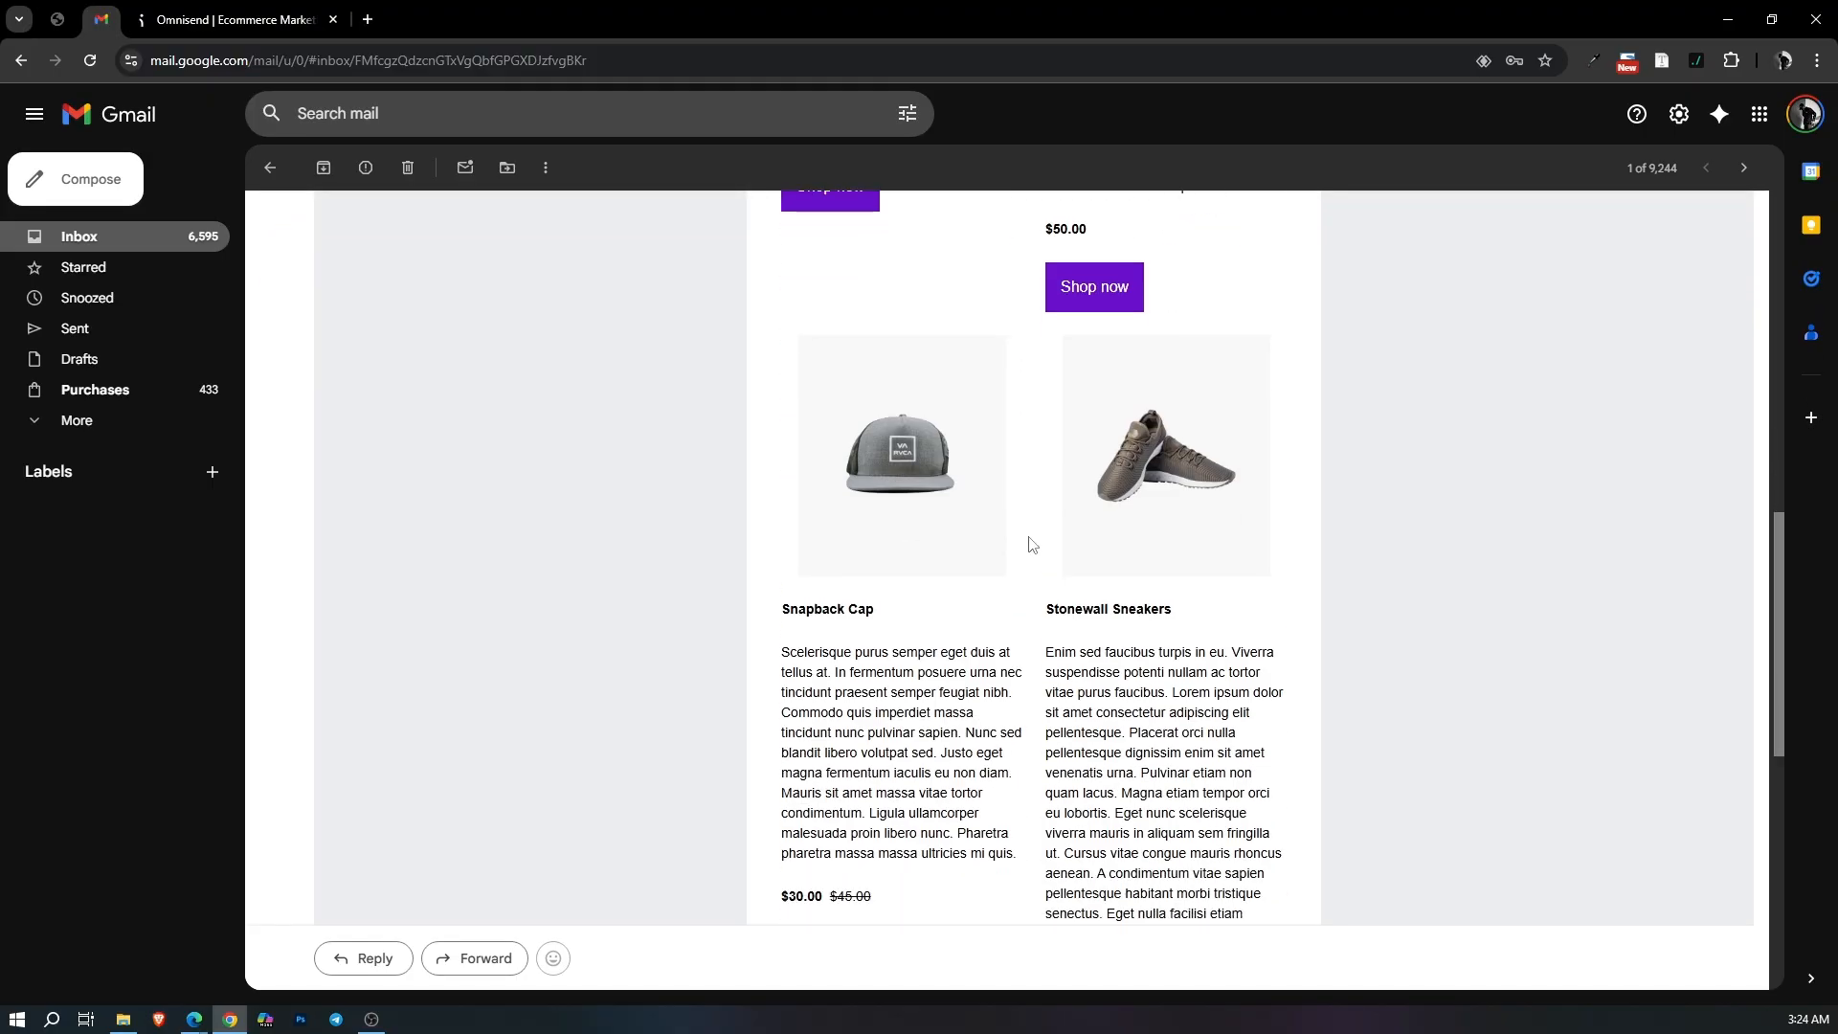
scroll(1185, 554, up, 13)
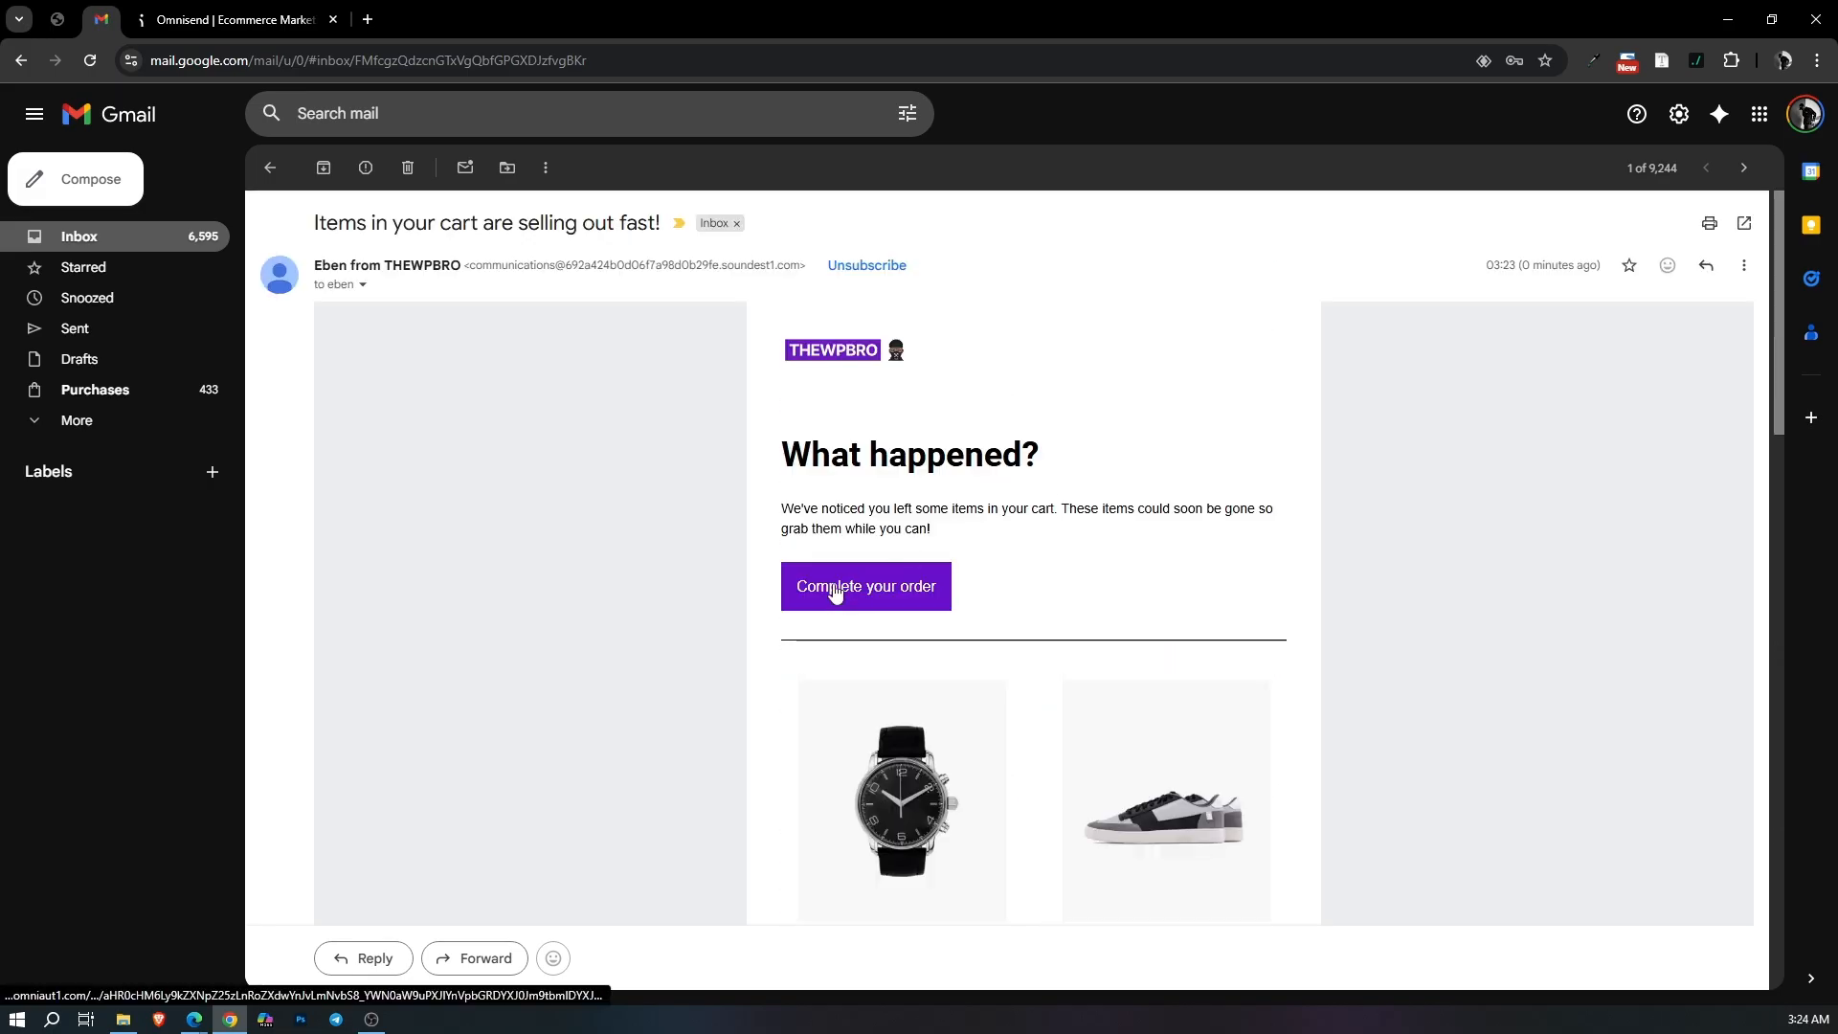
Copy the email's "Complete your order" link and open it in the store's Edge window.
right_click(835, 585)
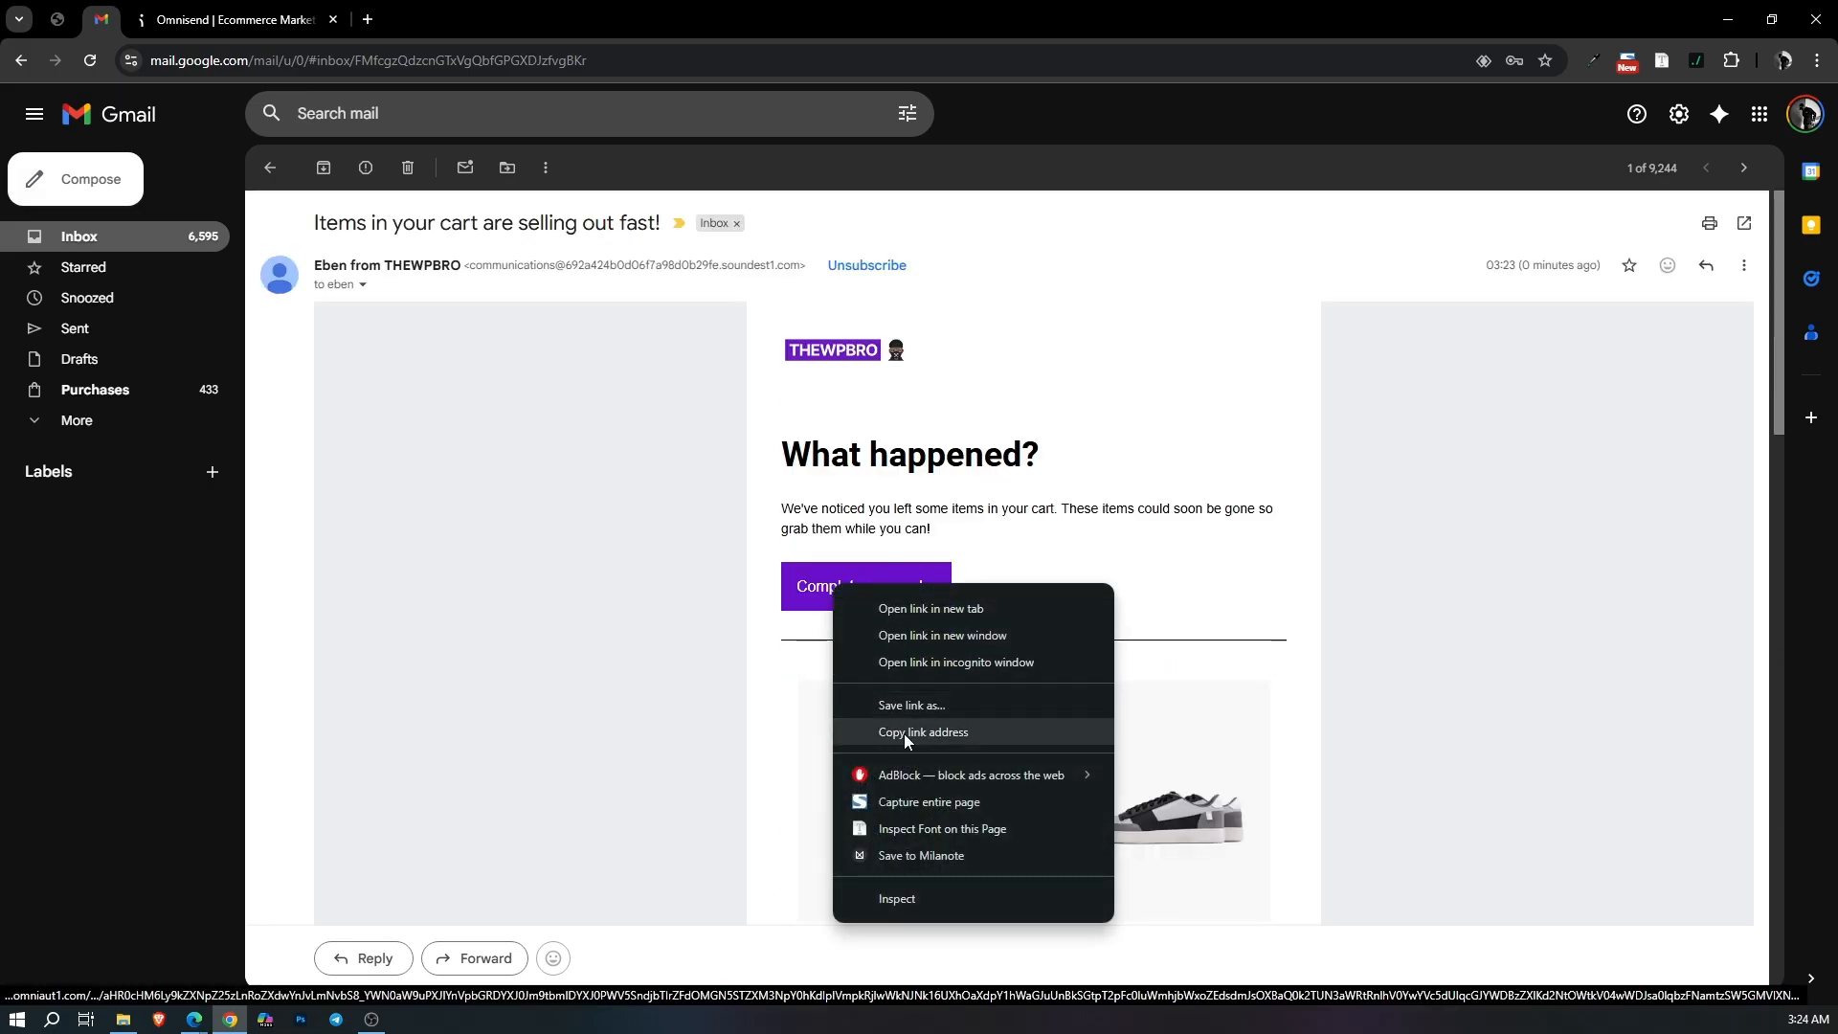
click(904, 733)
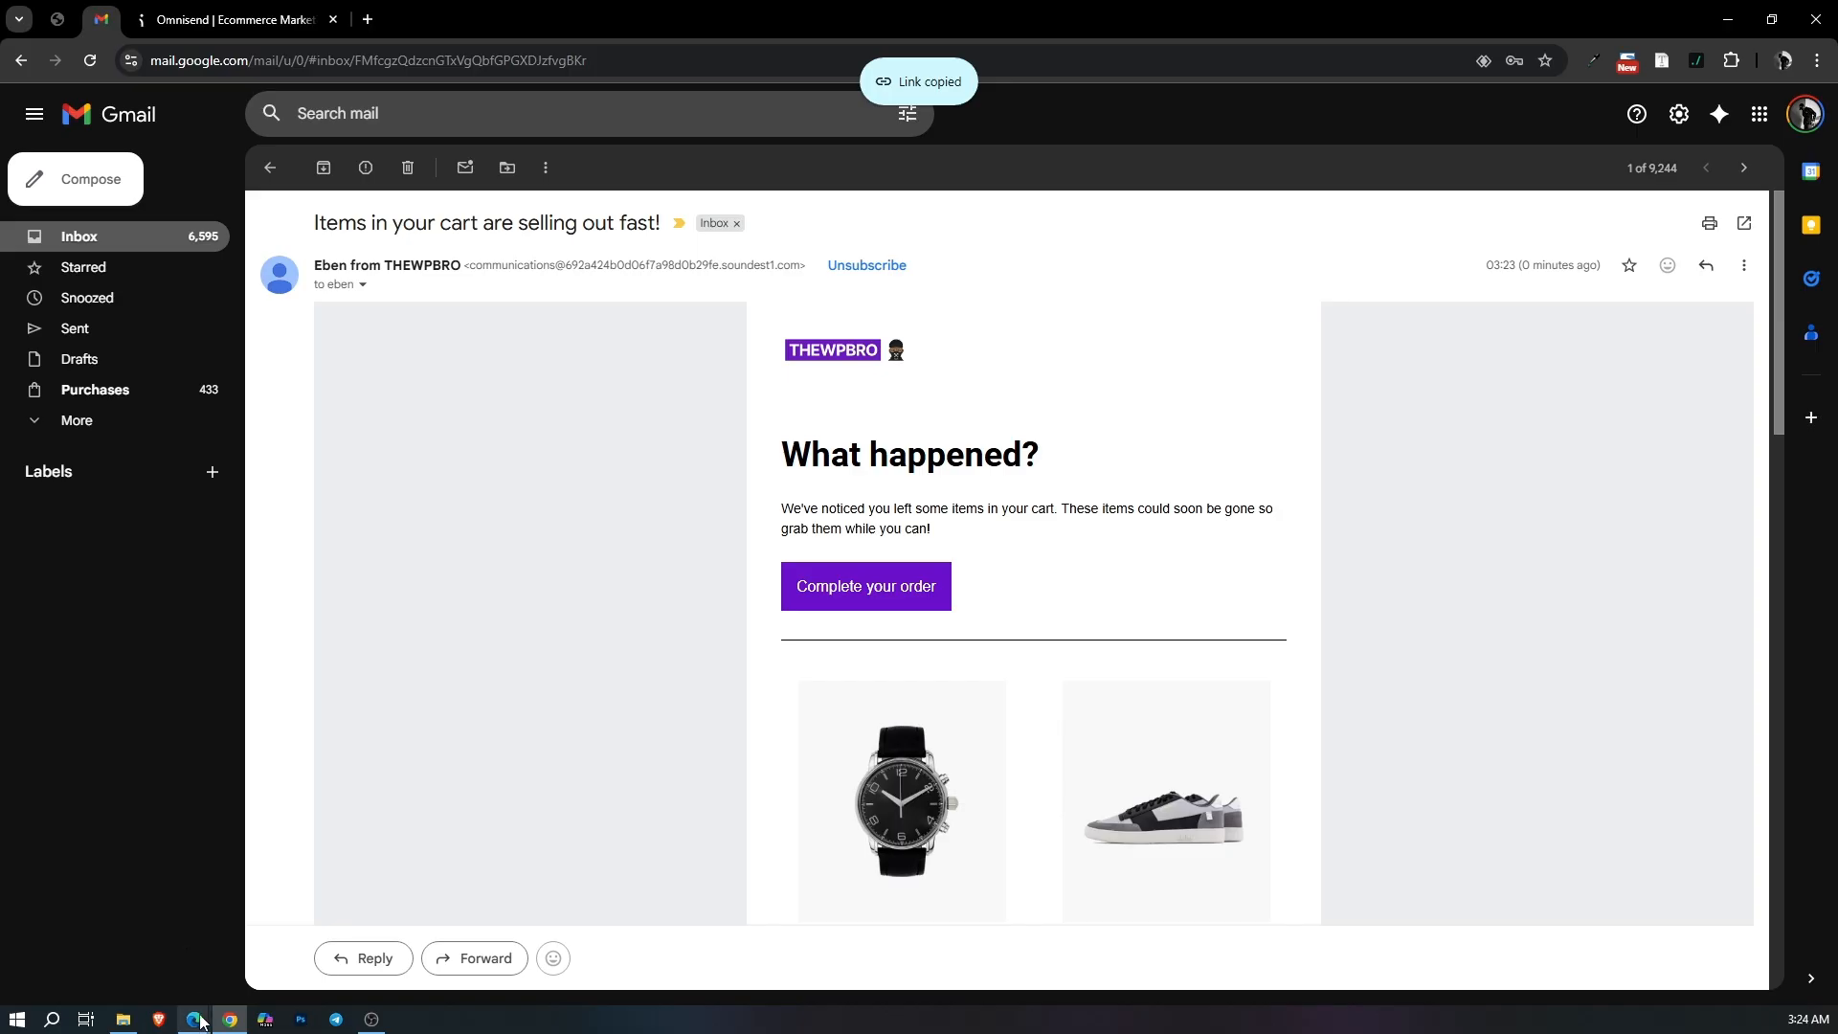
mouse_move(194, 1019)
click(312, 934)
click(454, 62)
key(ctrl+a)
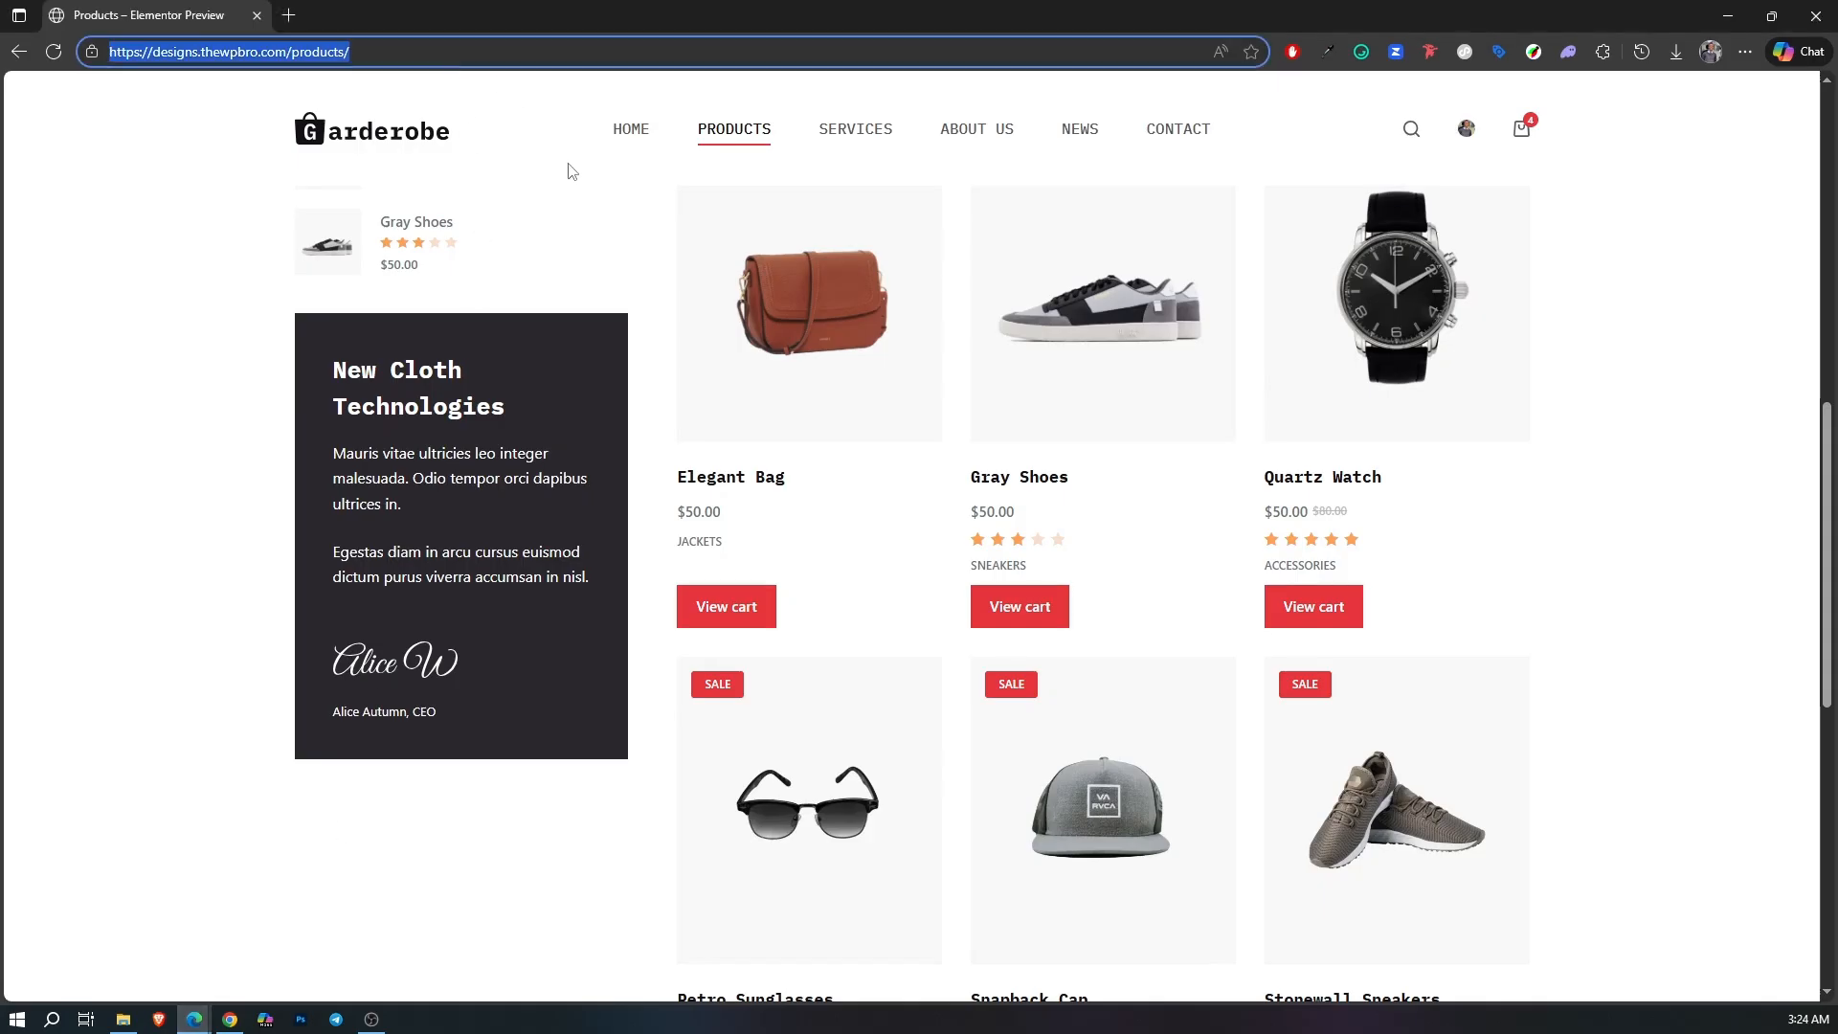
right_click(449, 62)
click(556, 303)
Proceed from the recovered cart to checkout, autofill the customer's billing details and place the order with cash on delivery.
scroll(556, 296, down, 2)
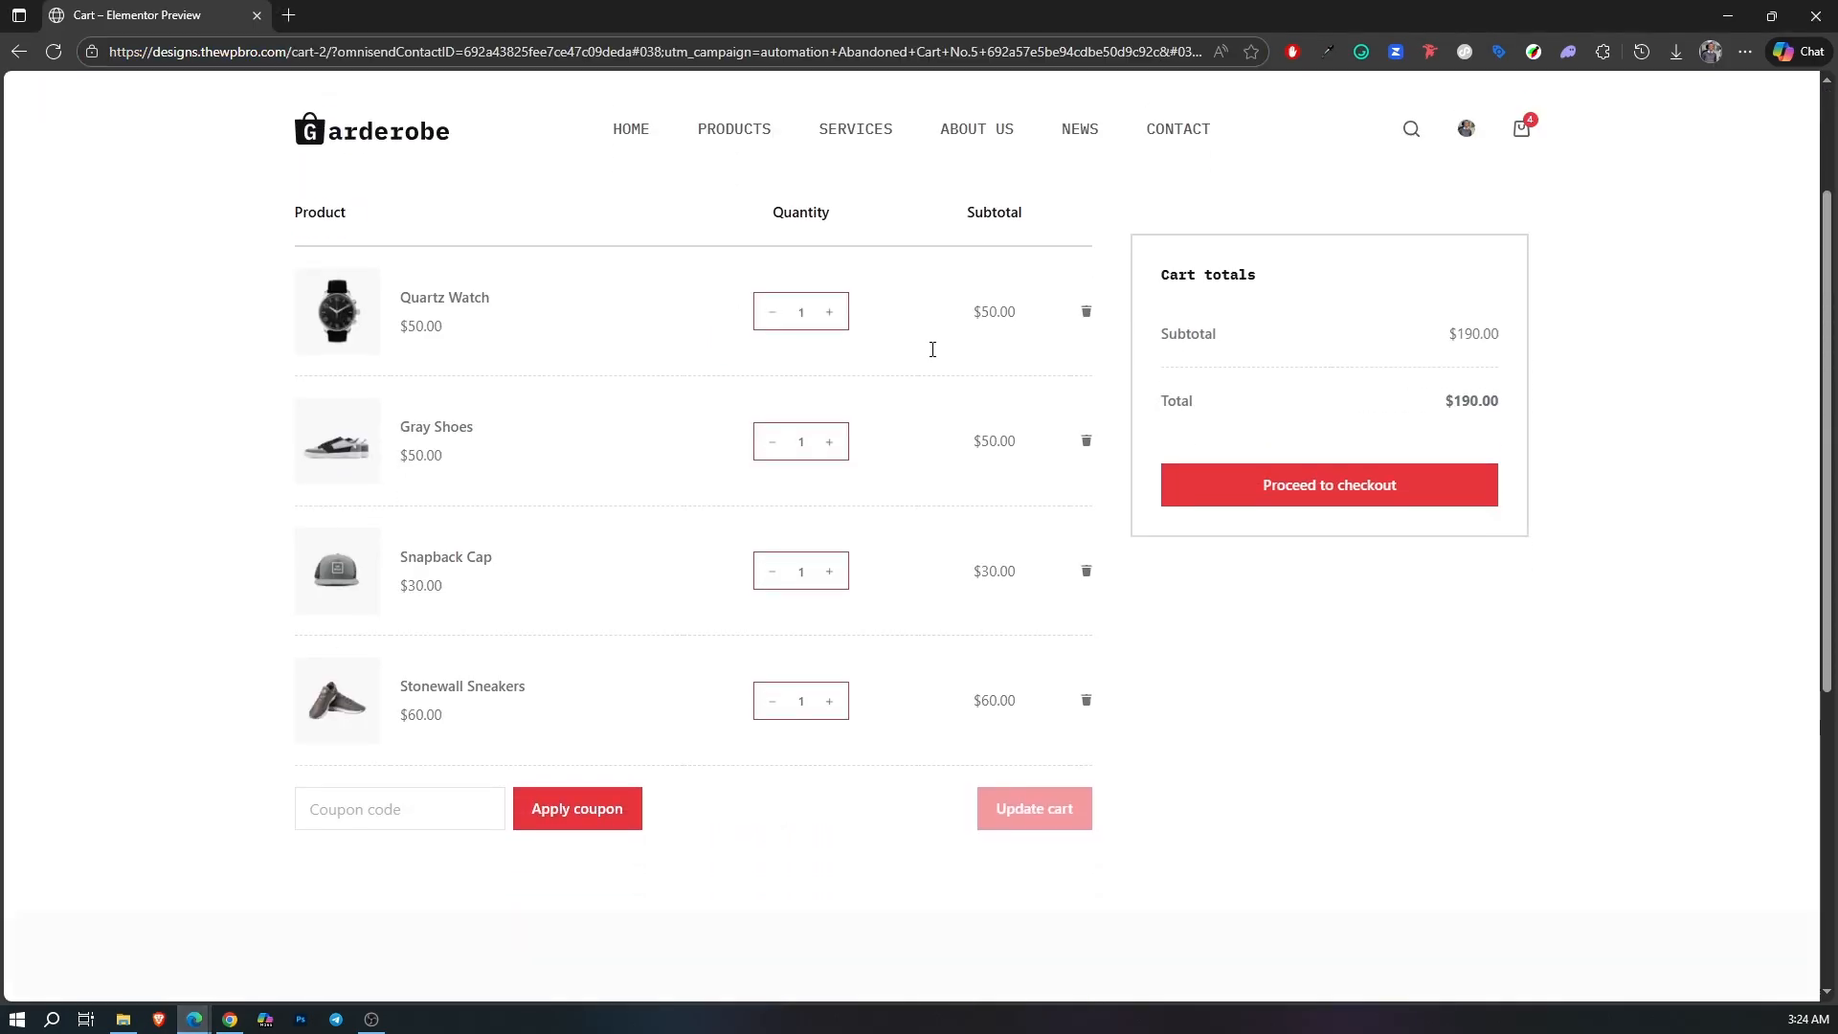
click(1267, 486)
click(447, 459)
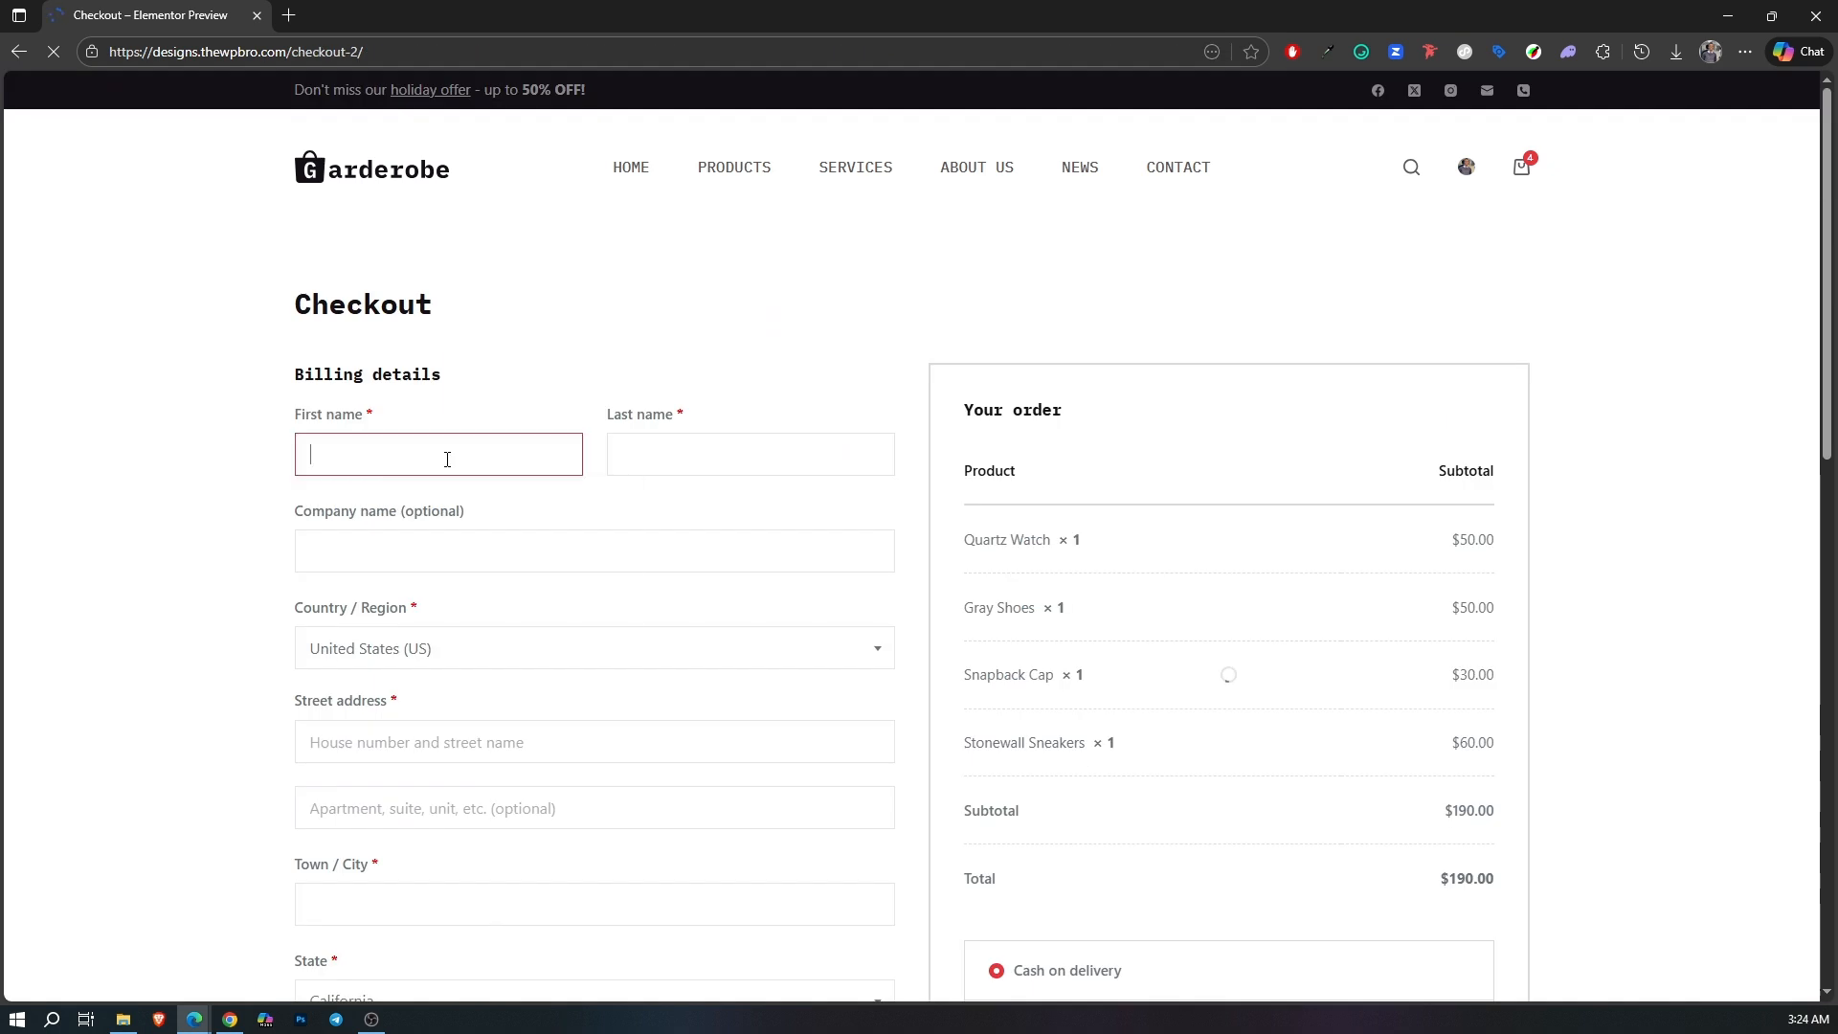
click(402, 535)
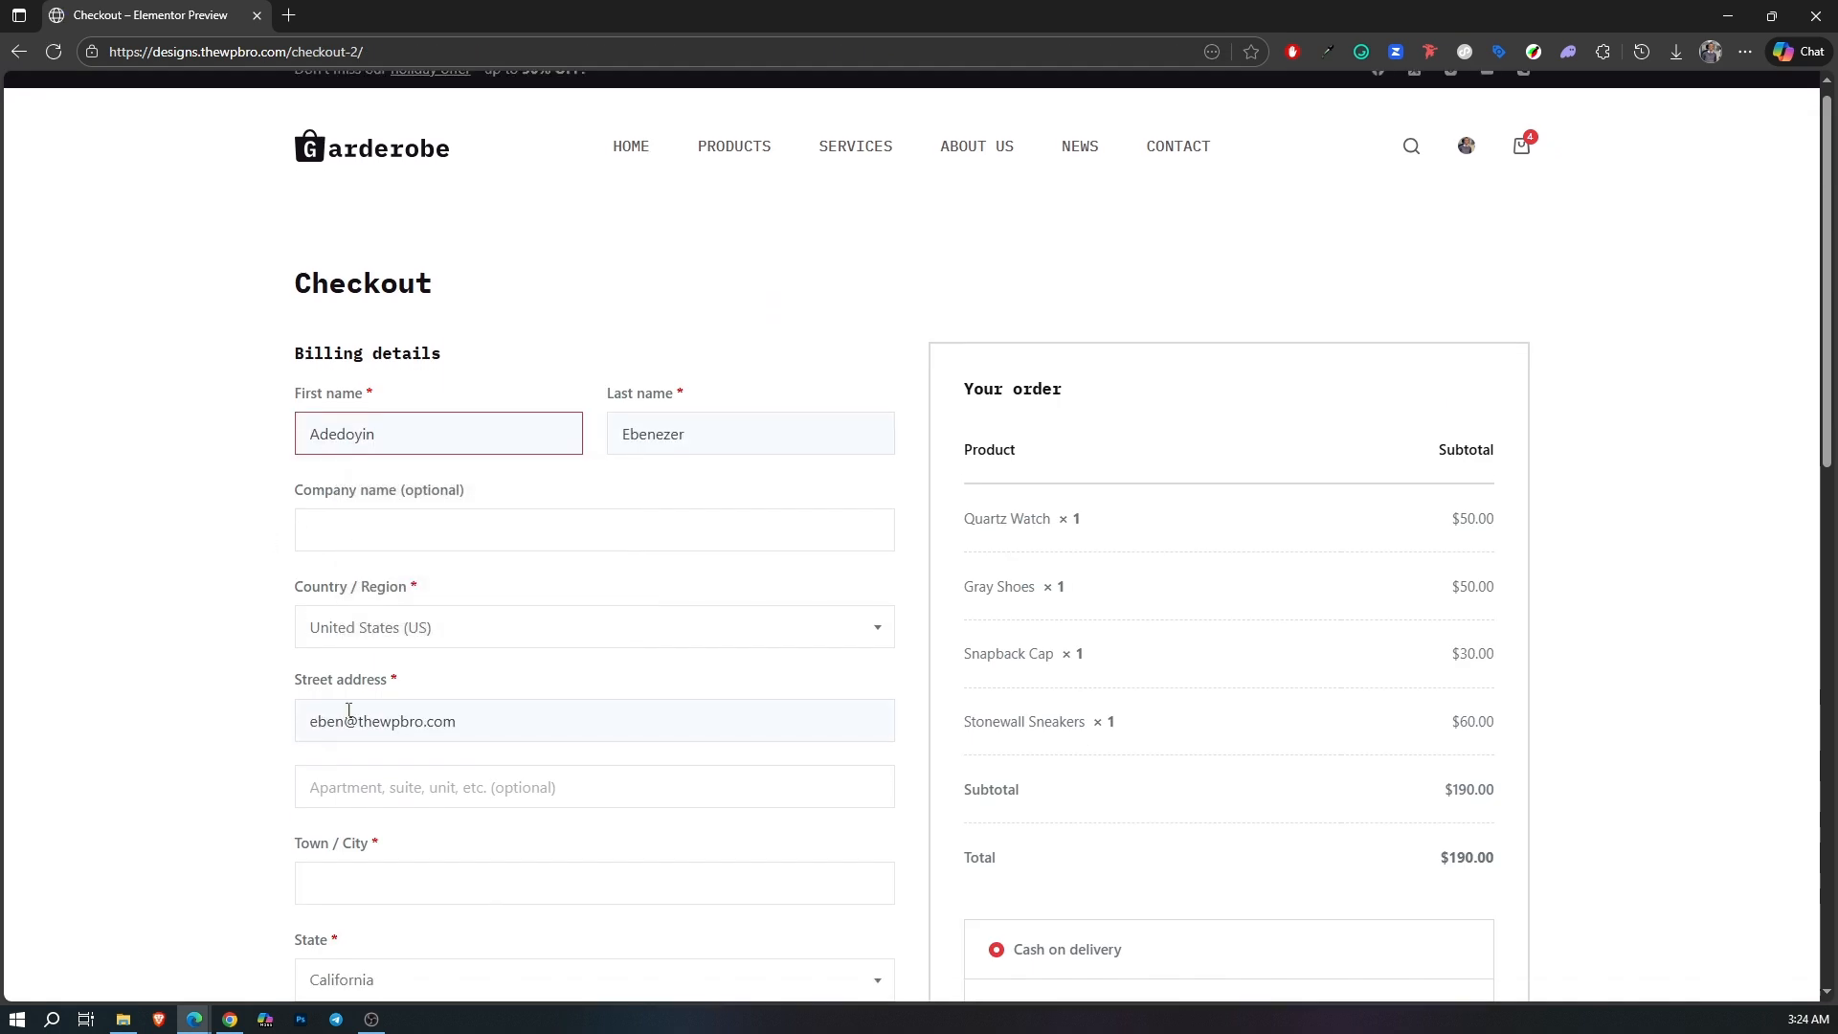
scroll(1331, 698, down, 5)
click(1286, 696)
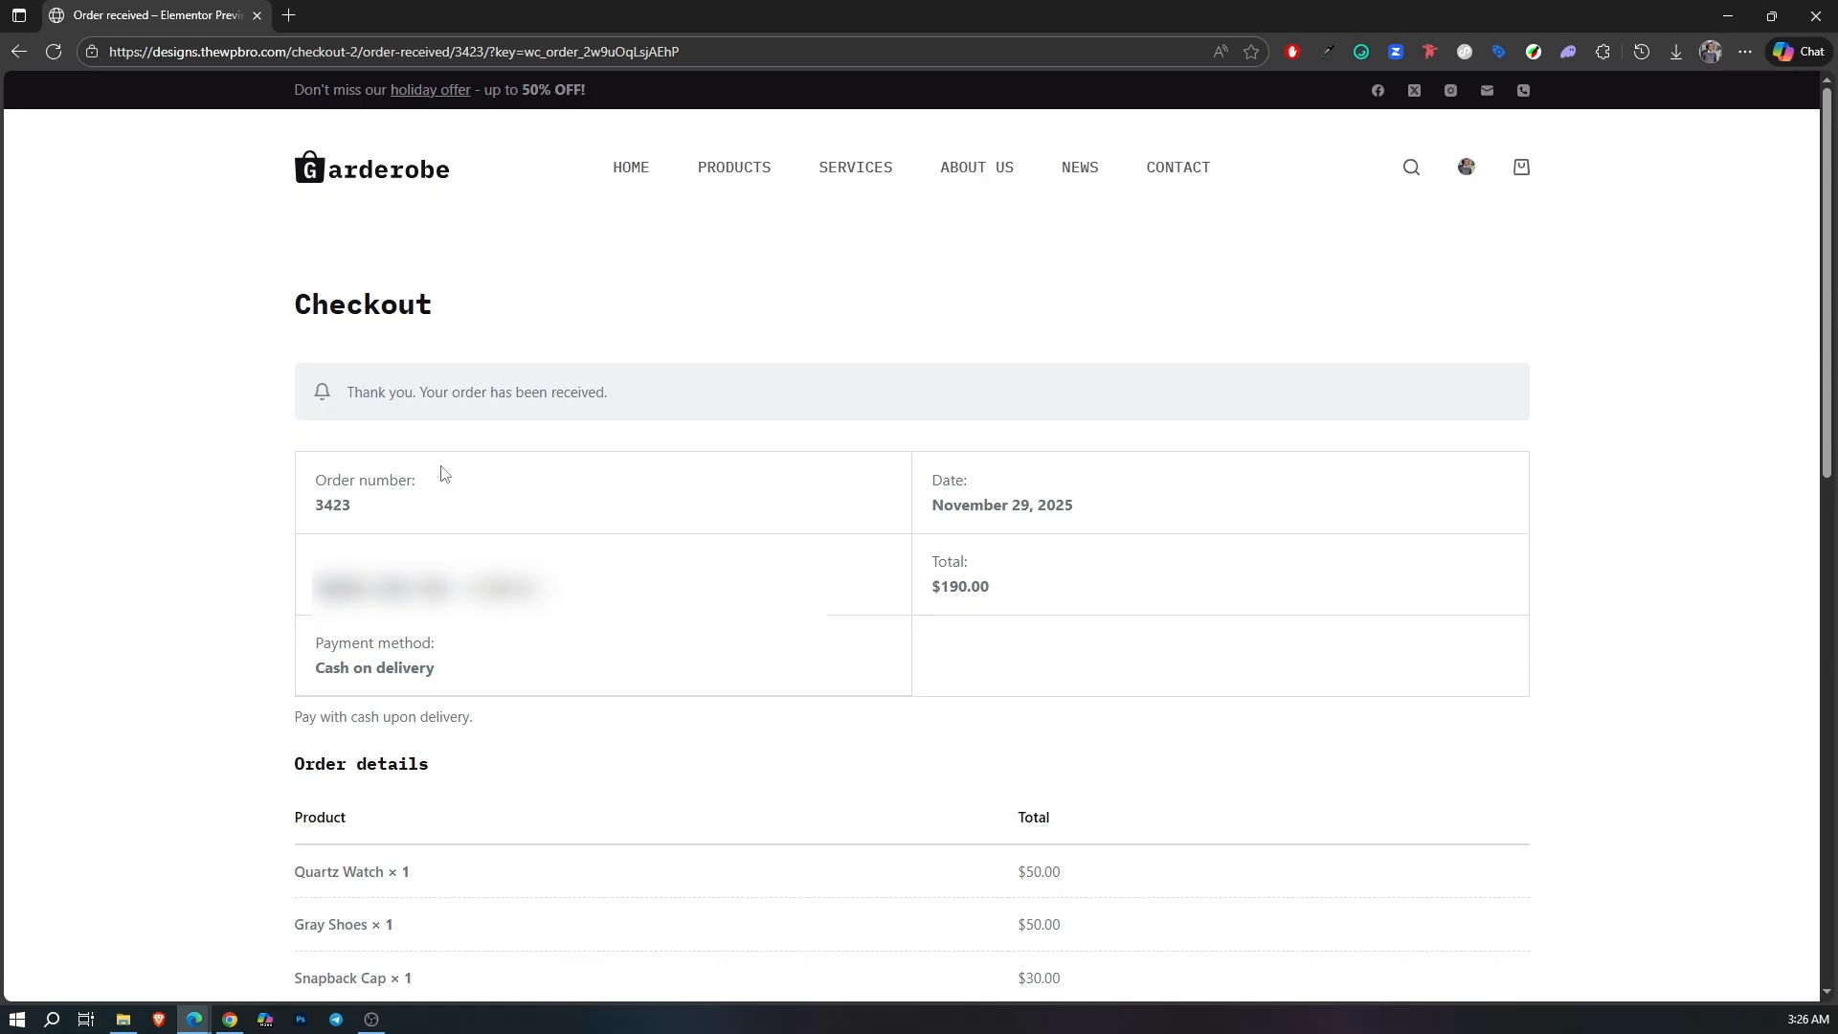
Return to Omnisend and examine the sales performance and audience growth sections of the Dashboard Overview.
click(230, 1019)
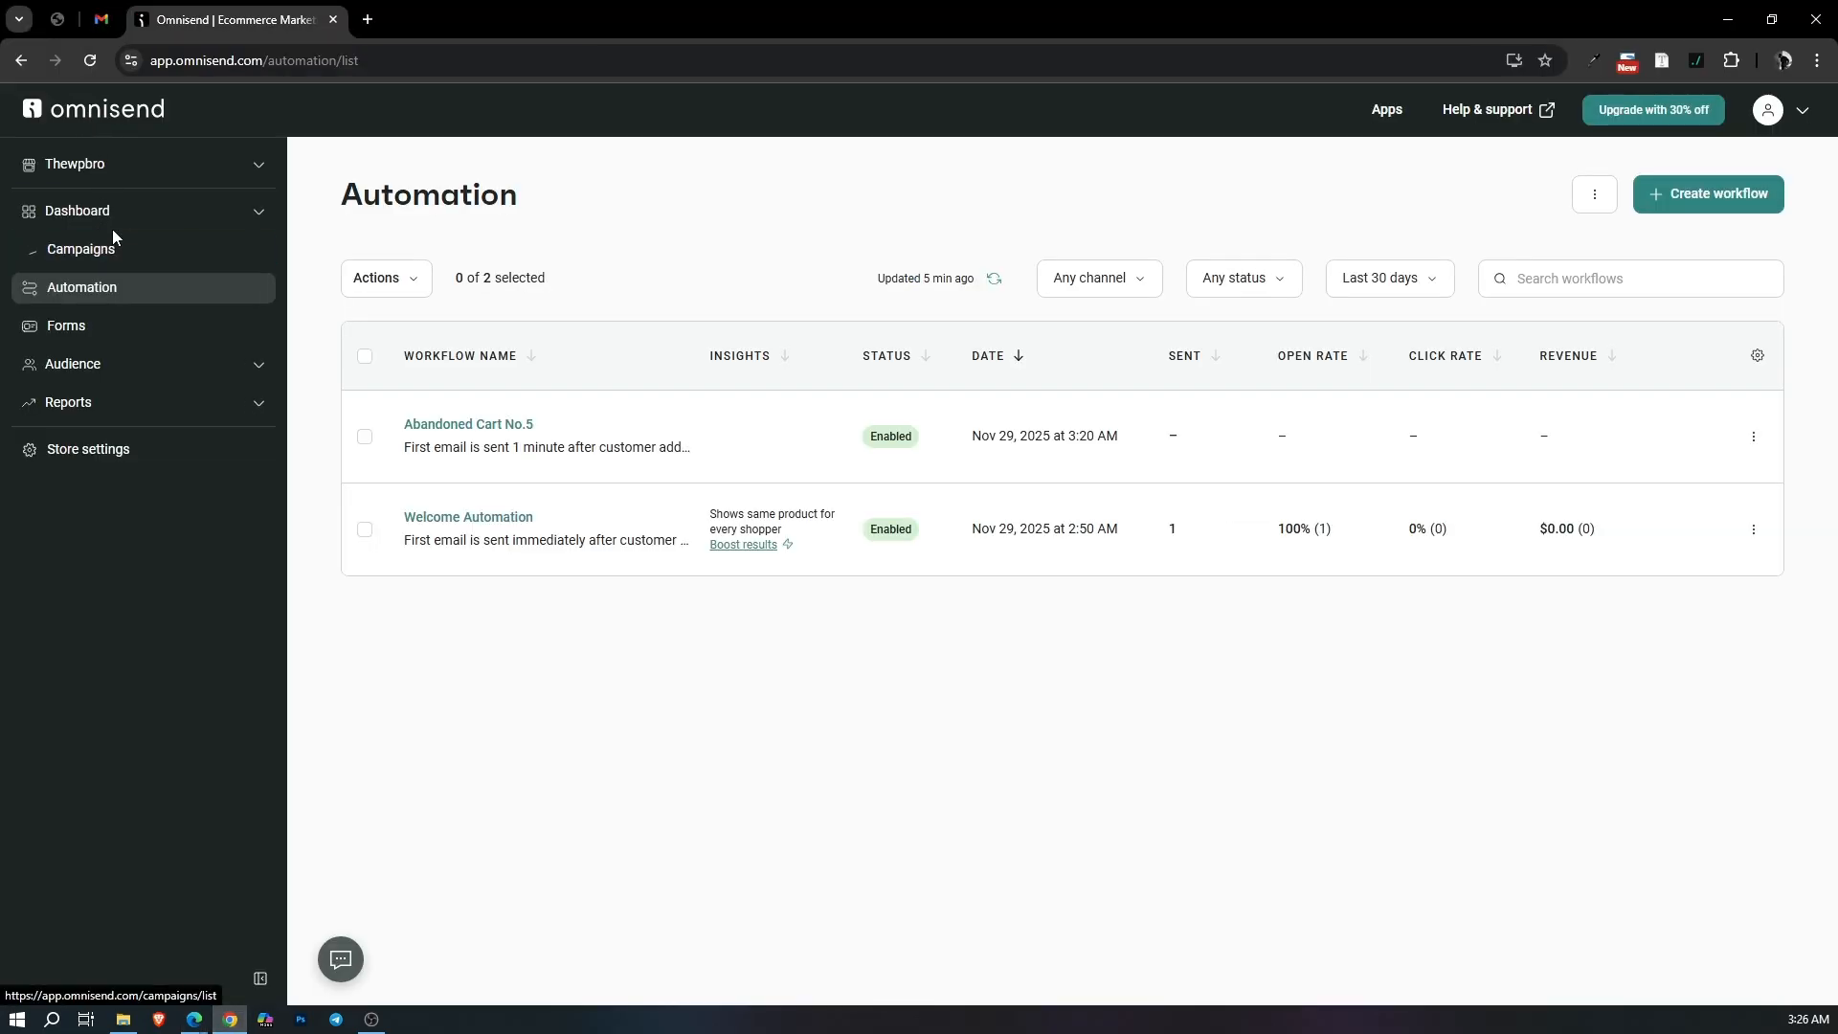
click(247, 211)
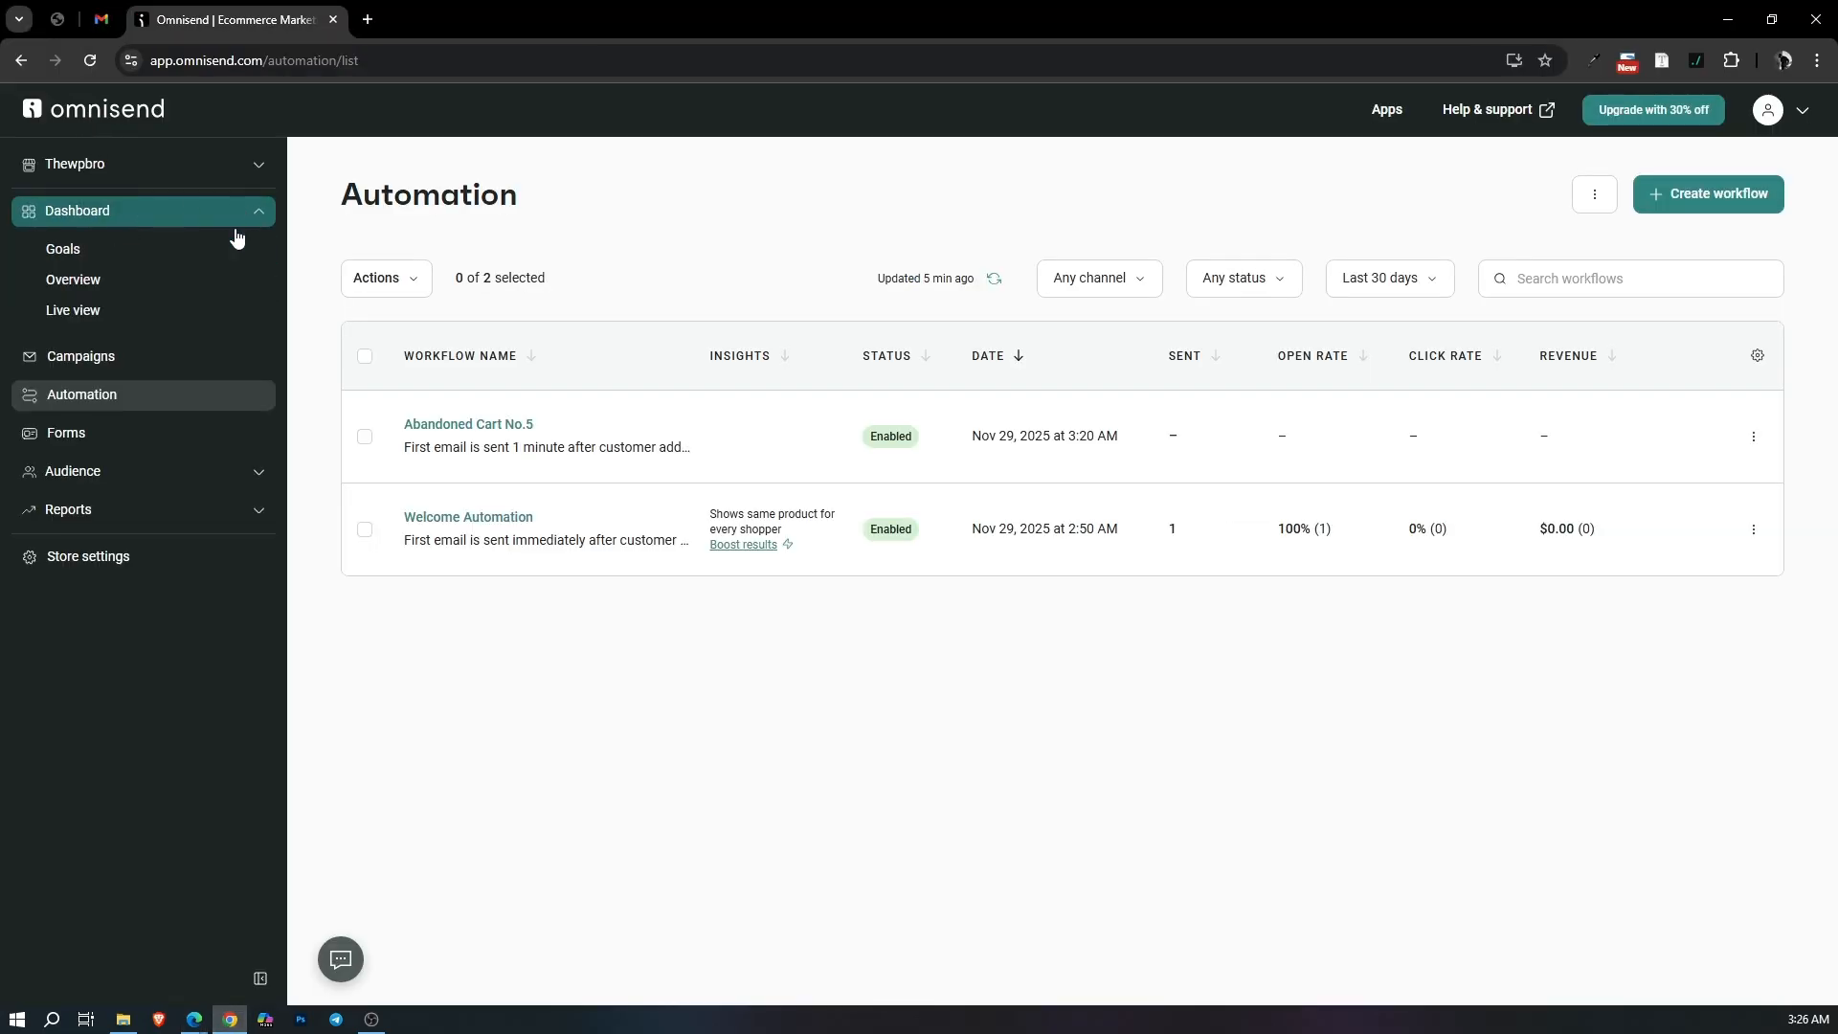
click(73, 282)
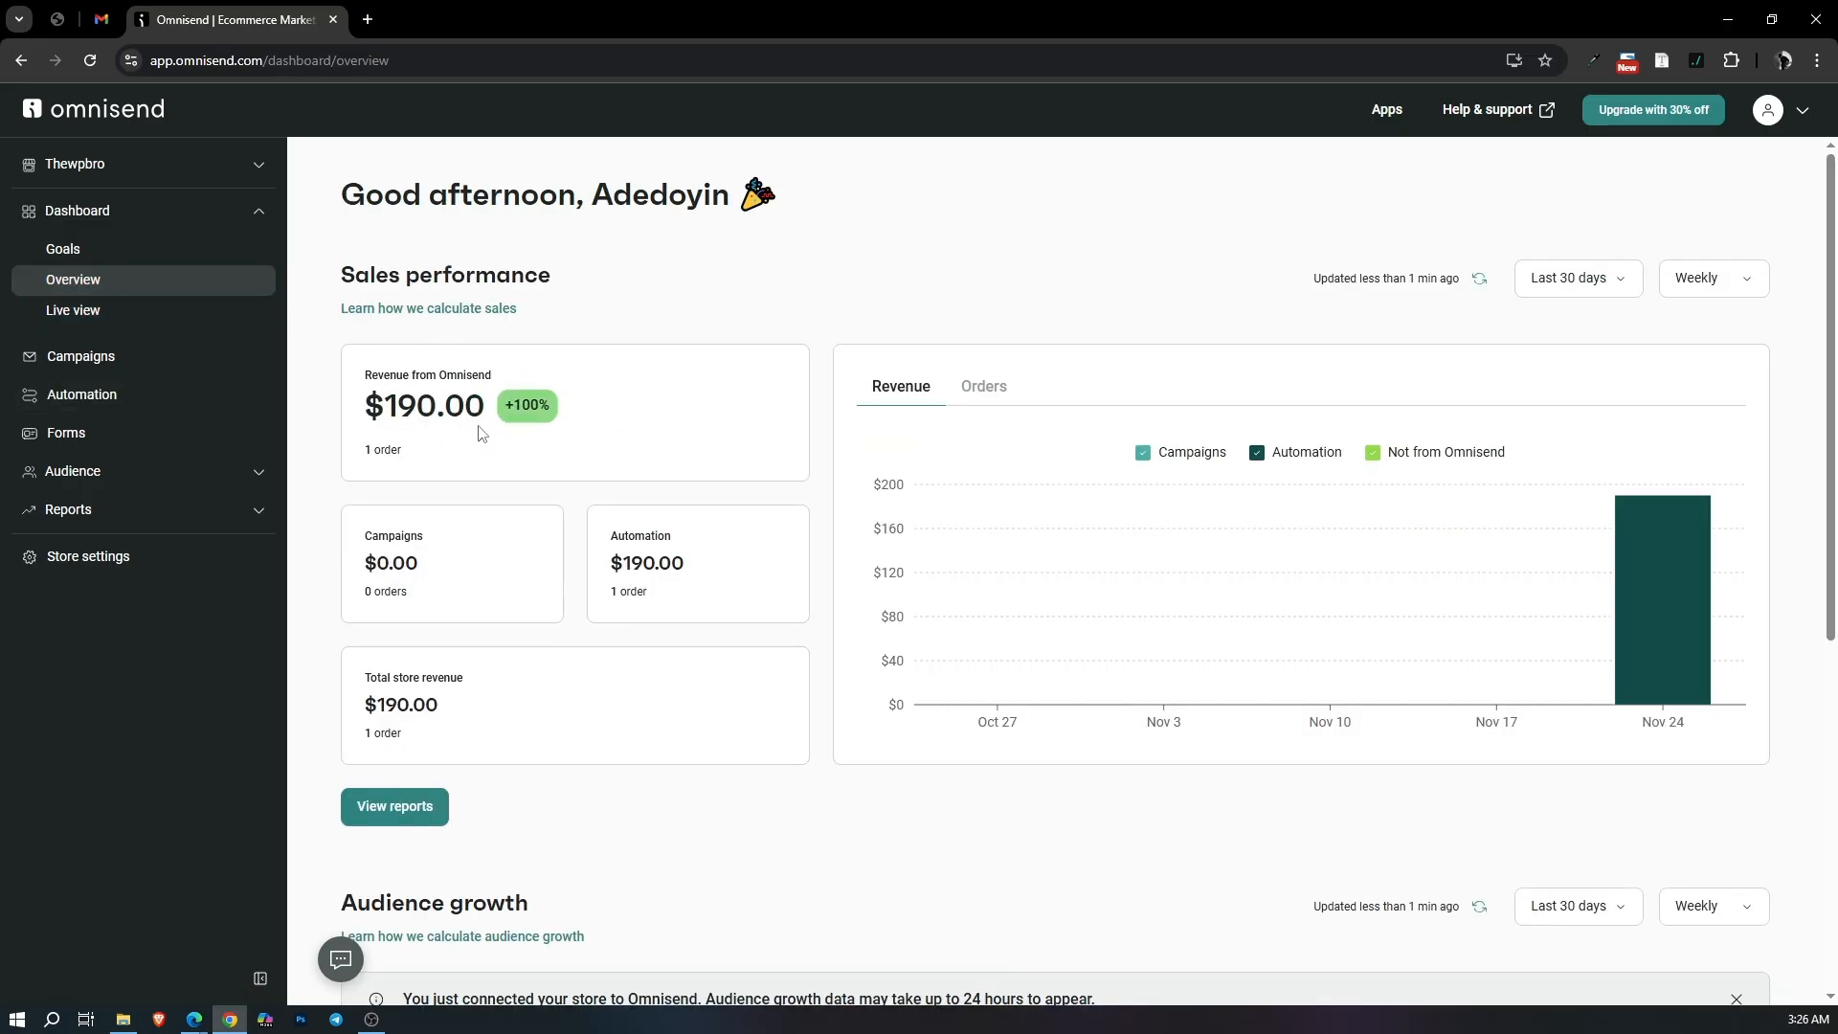
drag(378, 375, 510, 381)
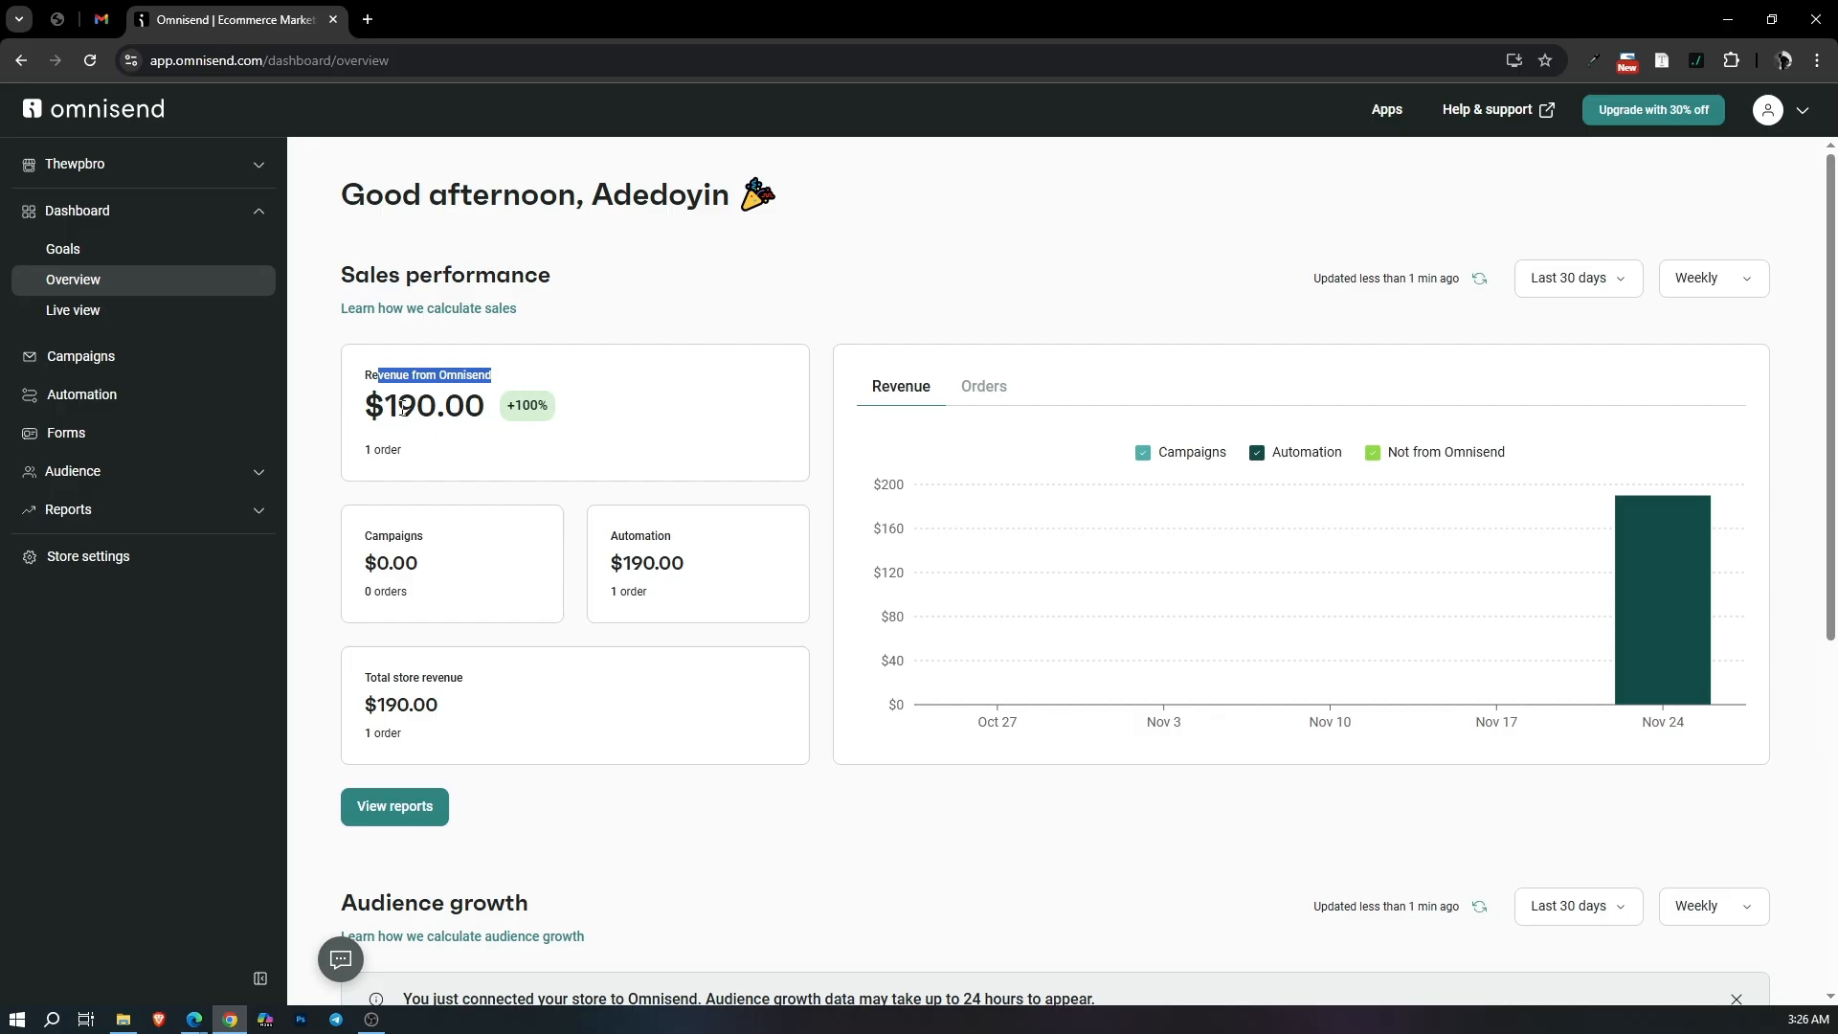
drag(395, 407, 437, 408)
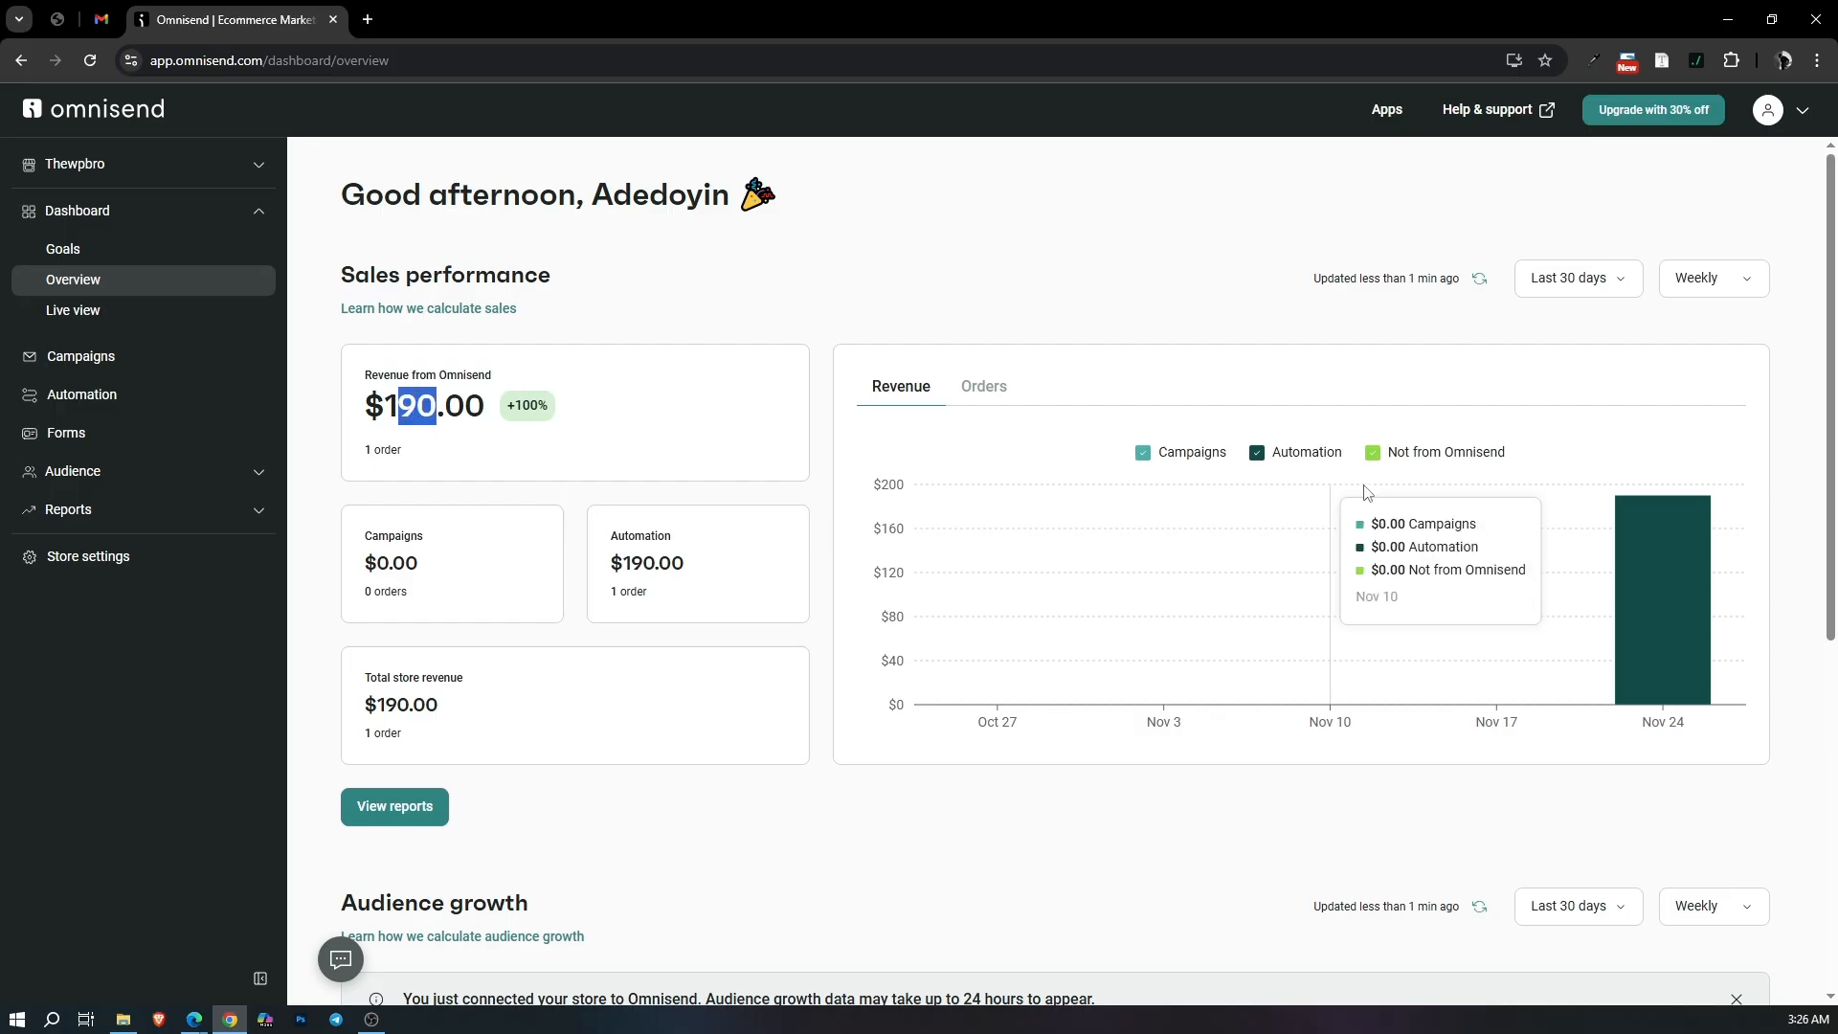
scroll(614, 806, down, 5)
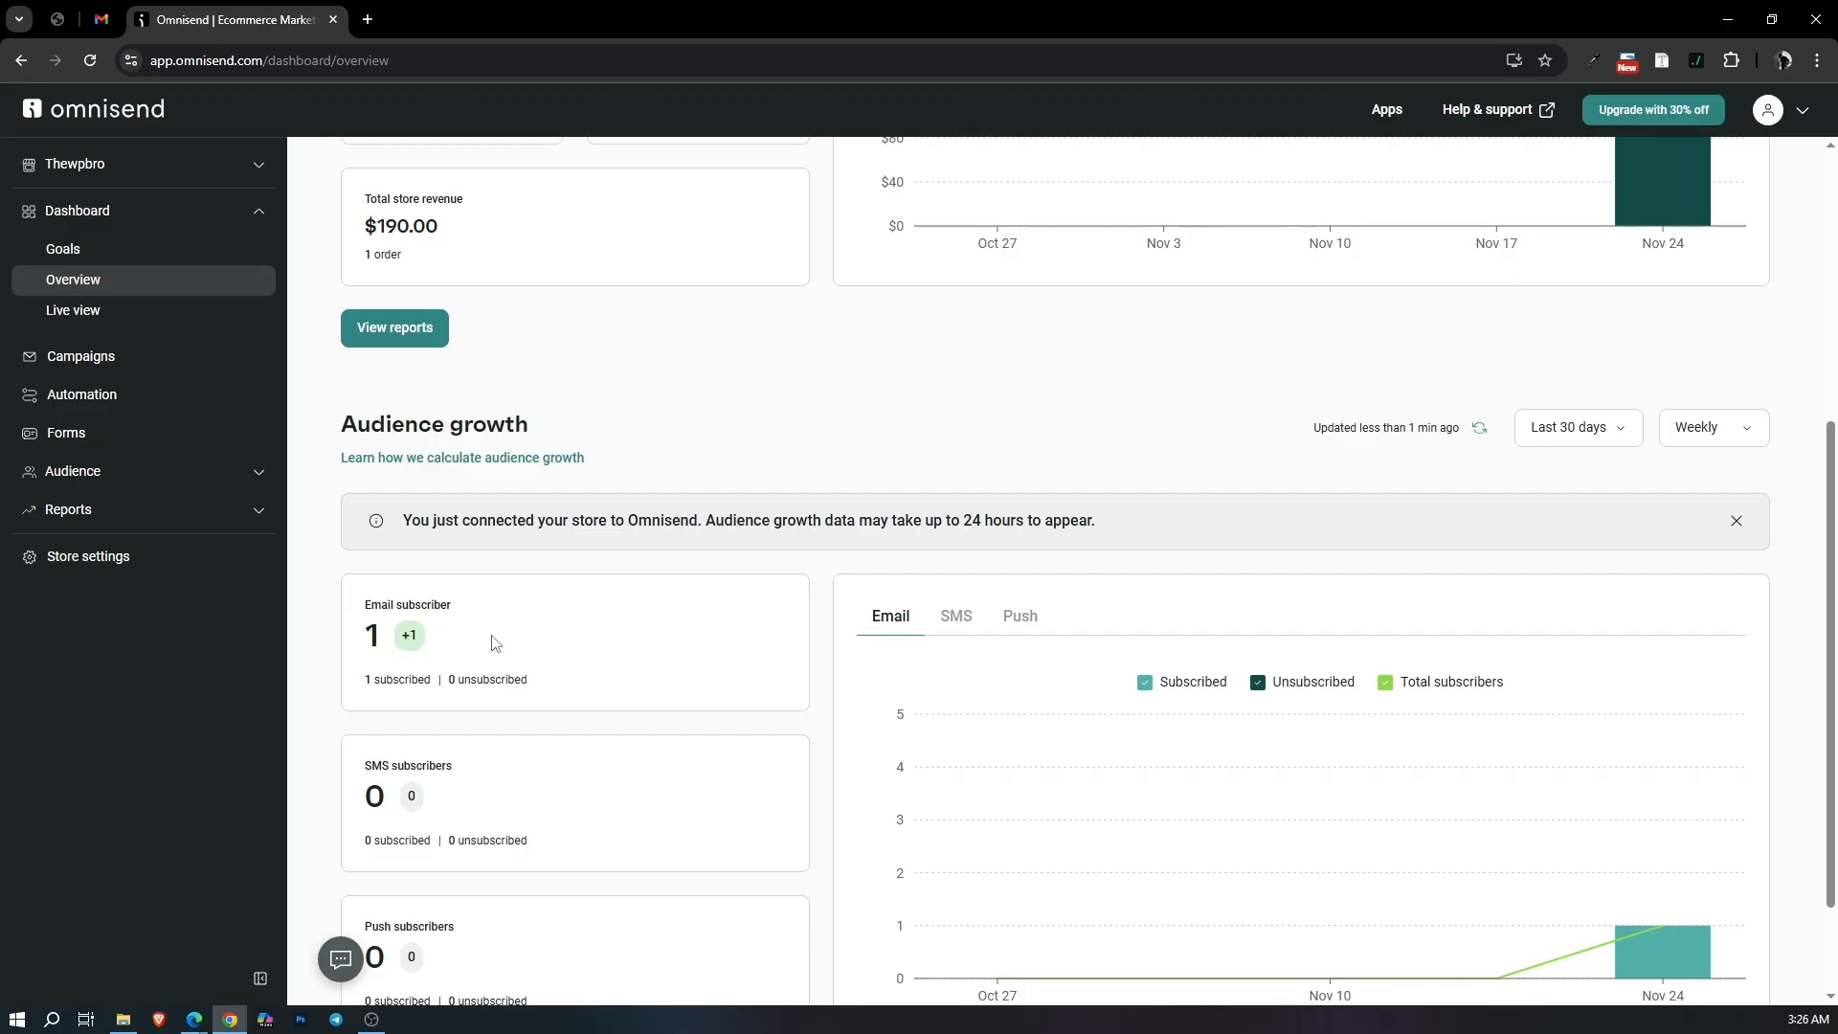
scroll(495, 642, down, 2)
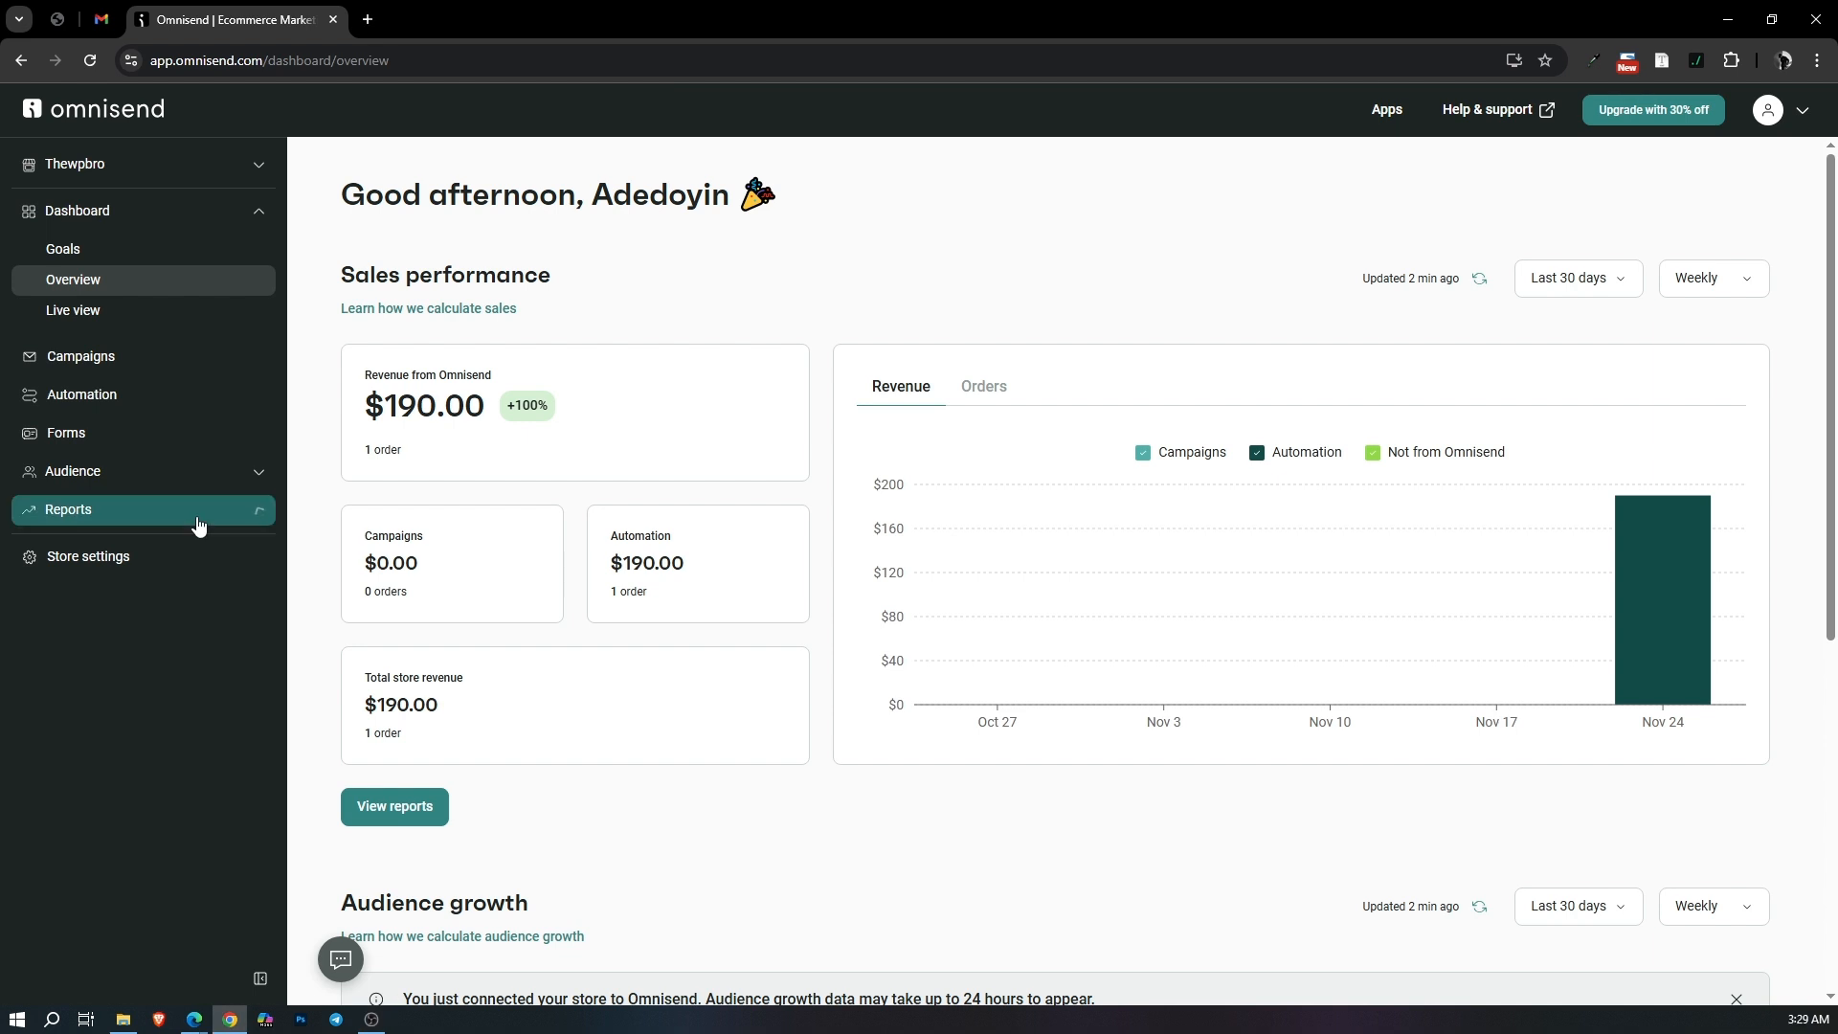
Open the Automation report and examine its sales, engagement, deliverability and workflow performance figures.
click(196, 519)
click(102, 614)
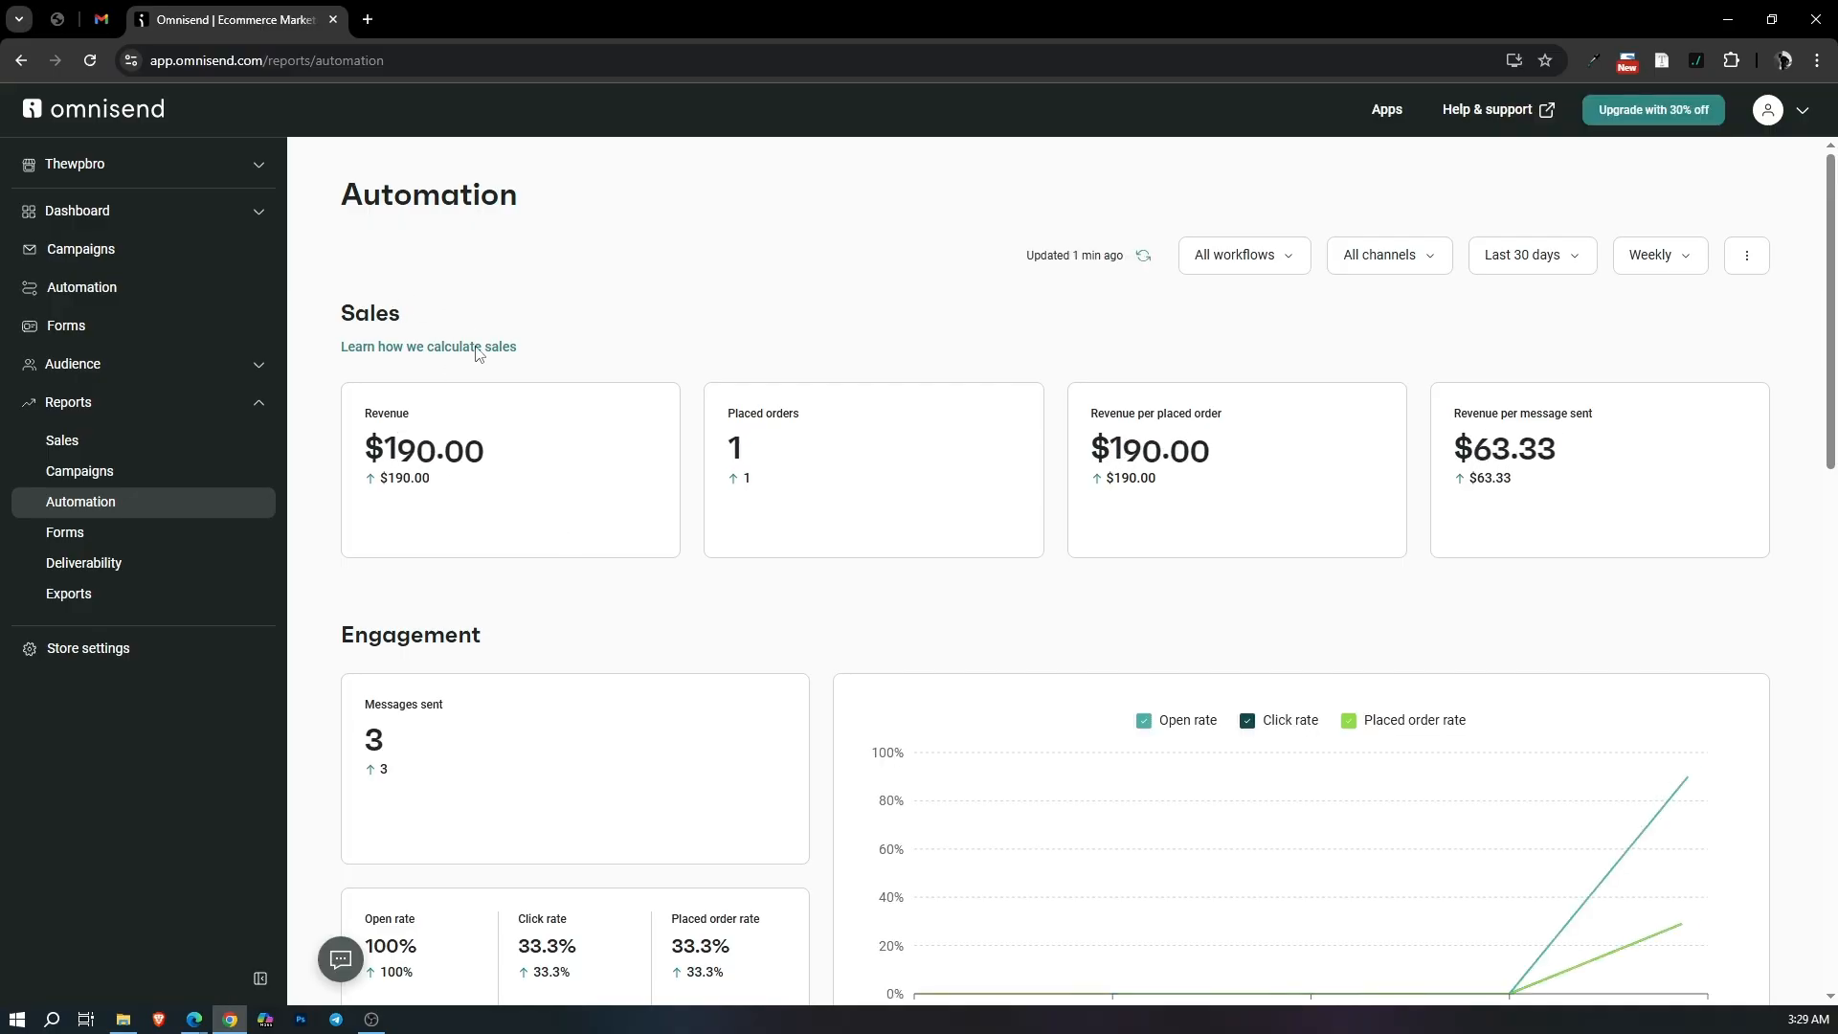
drag(384, 448, 457, 446)
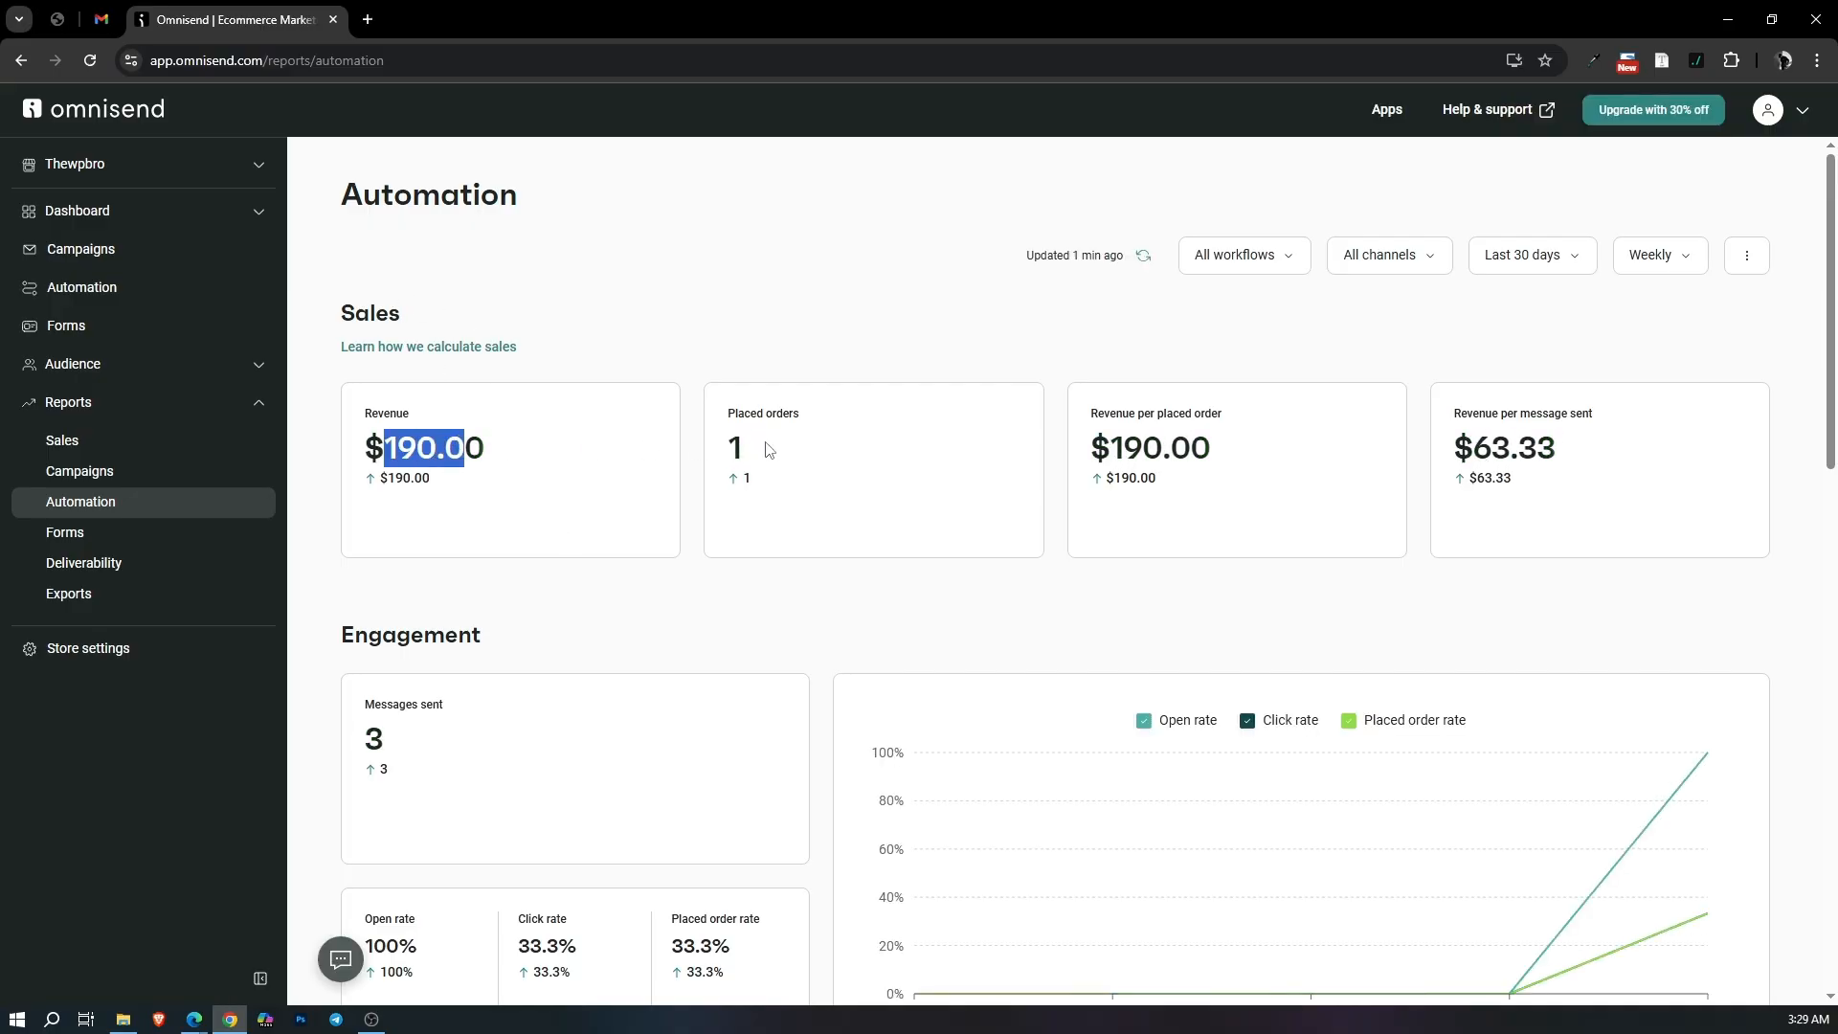
drag(770, 450, 753, 448)
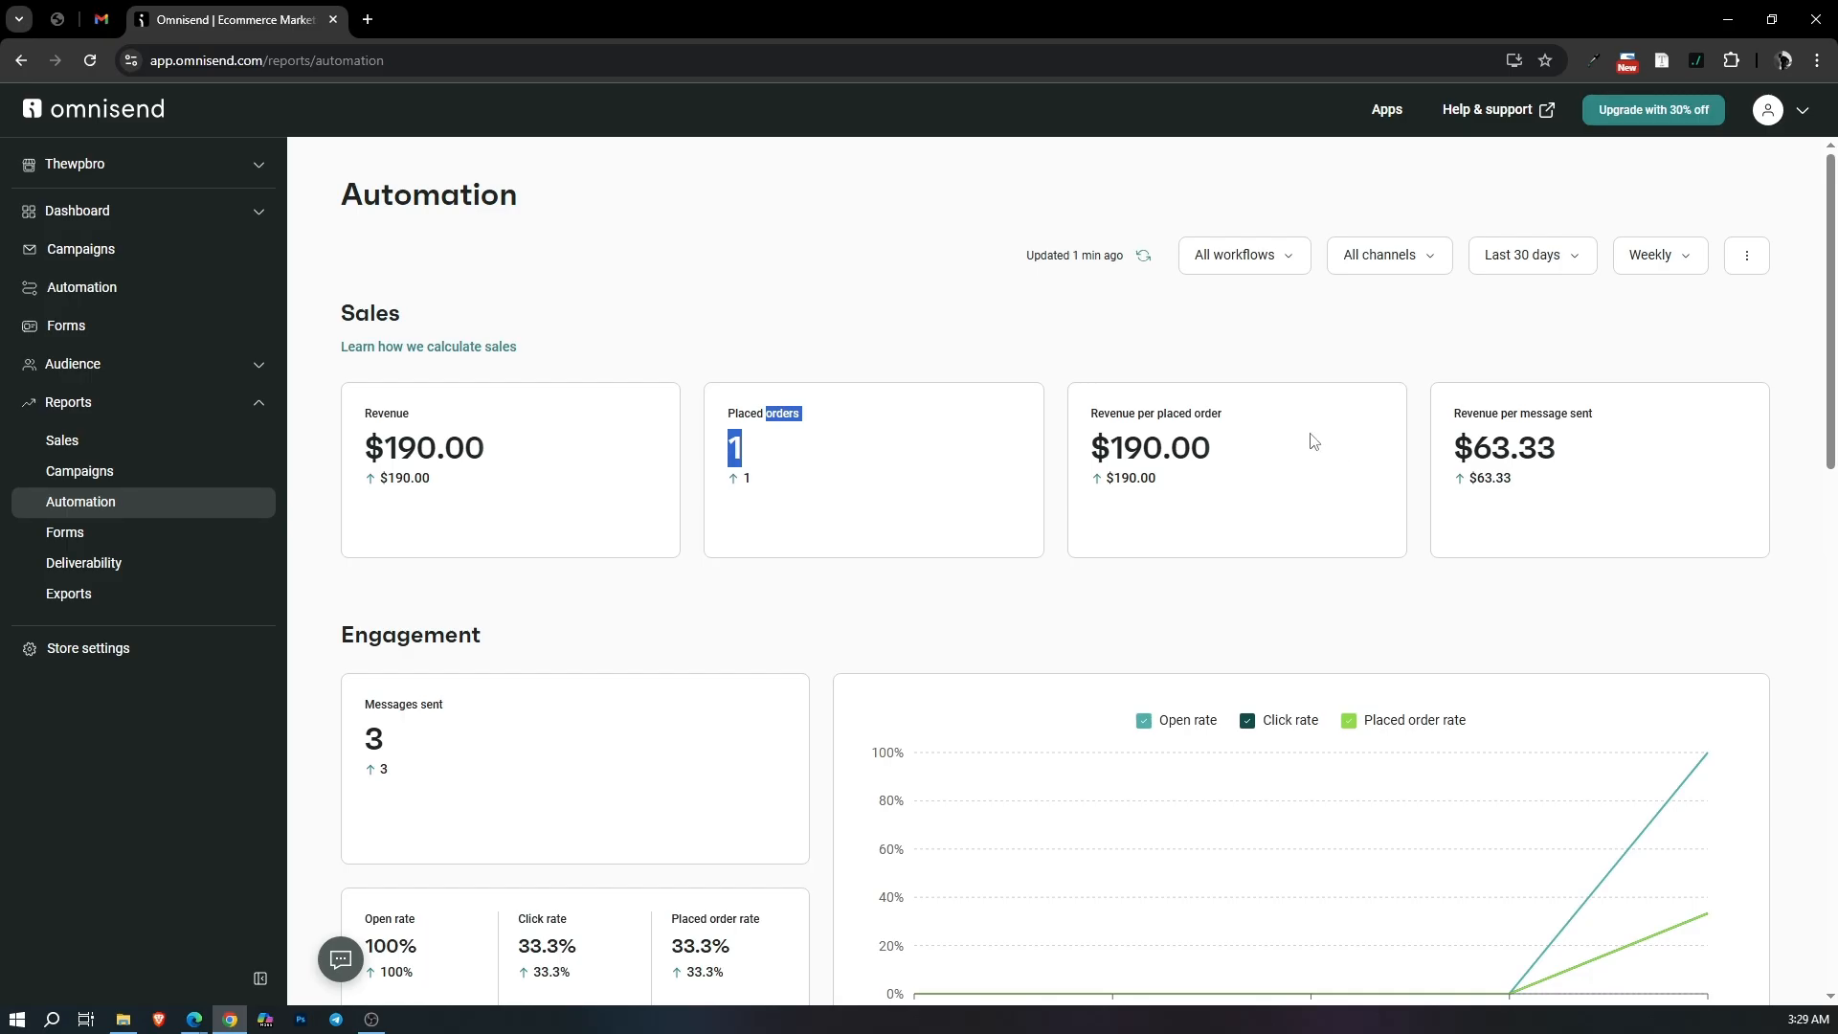
drag(1229, 441, 1103, 439)
click(1102, 438)
drag(1586, 445, 1475, 459)
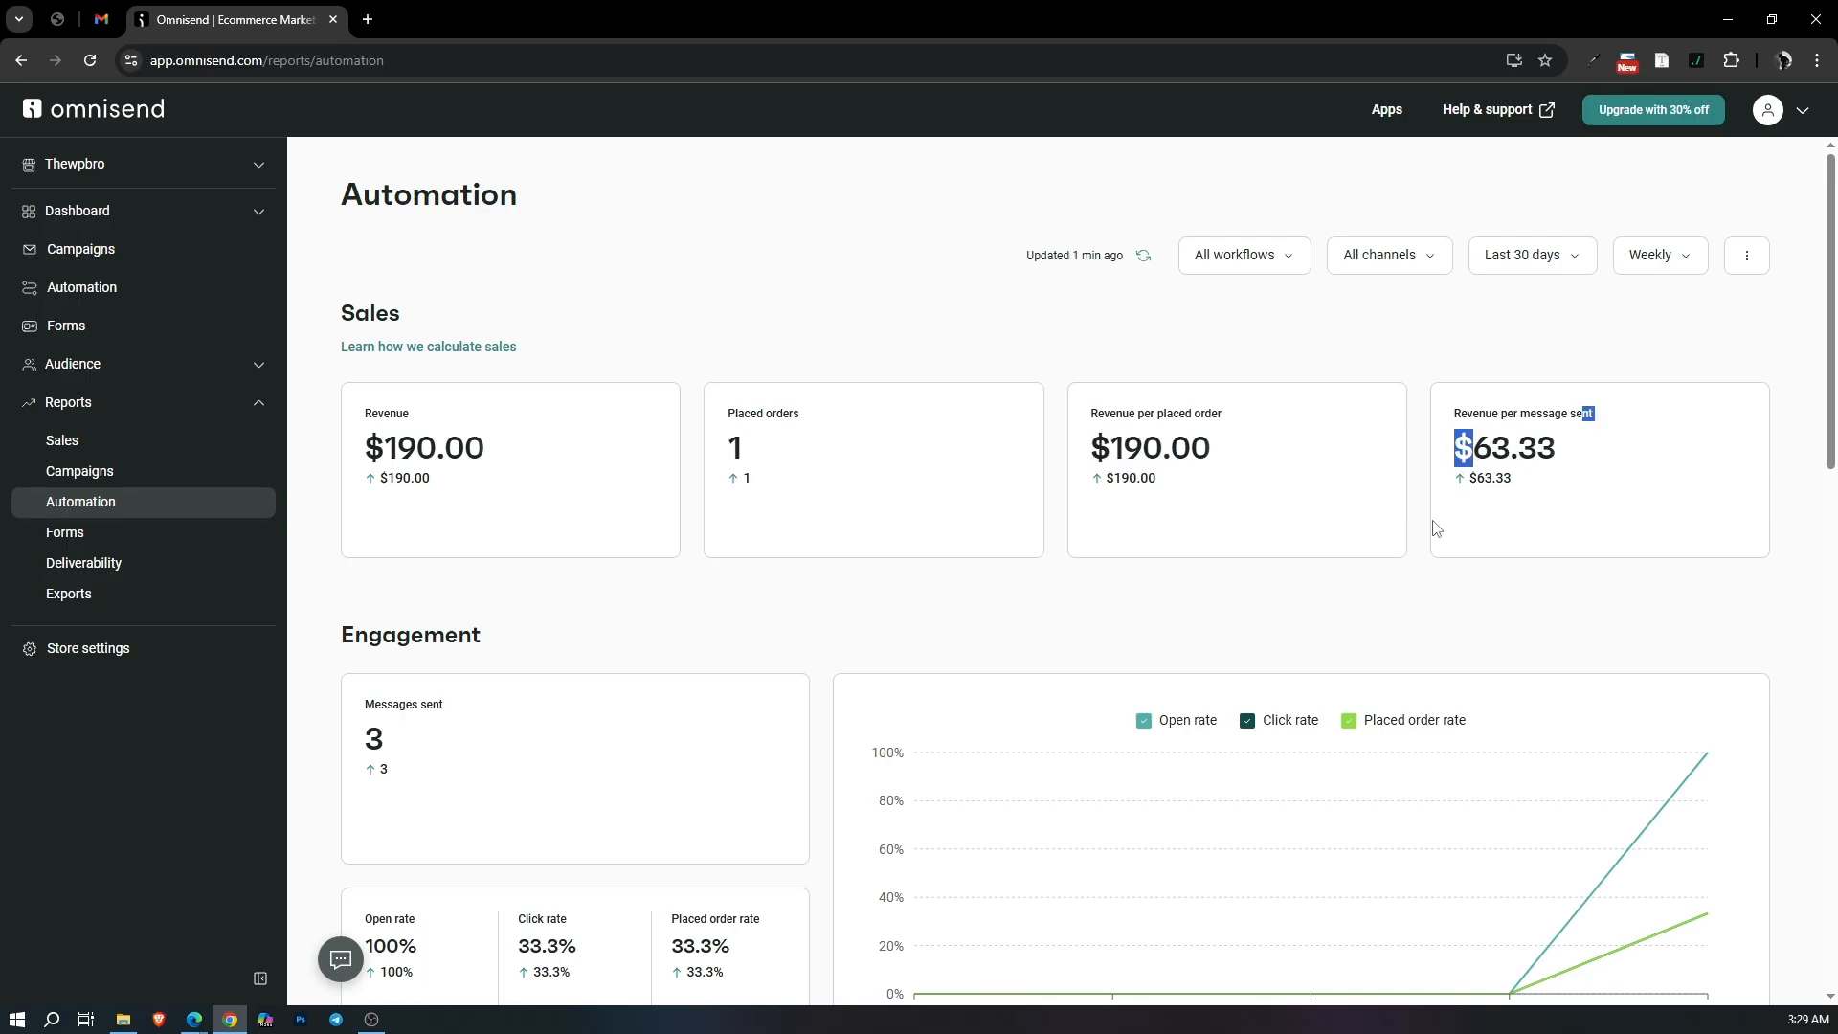
click(1434, 583)
scroll(891, 595, down, 5)
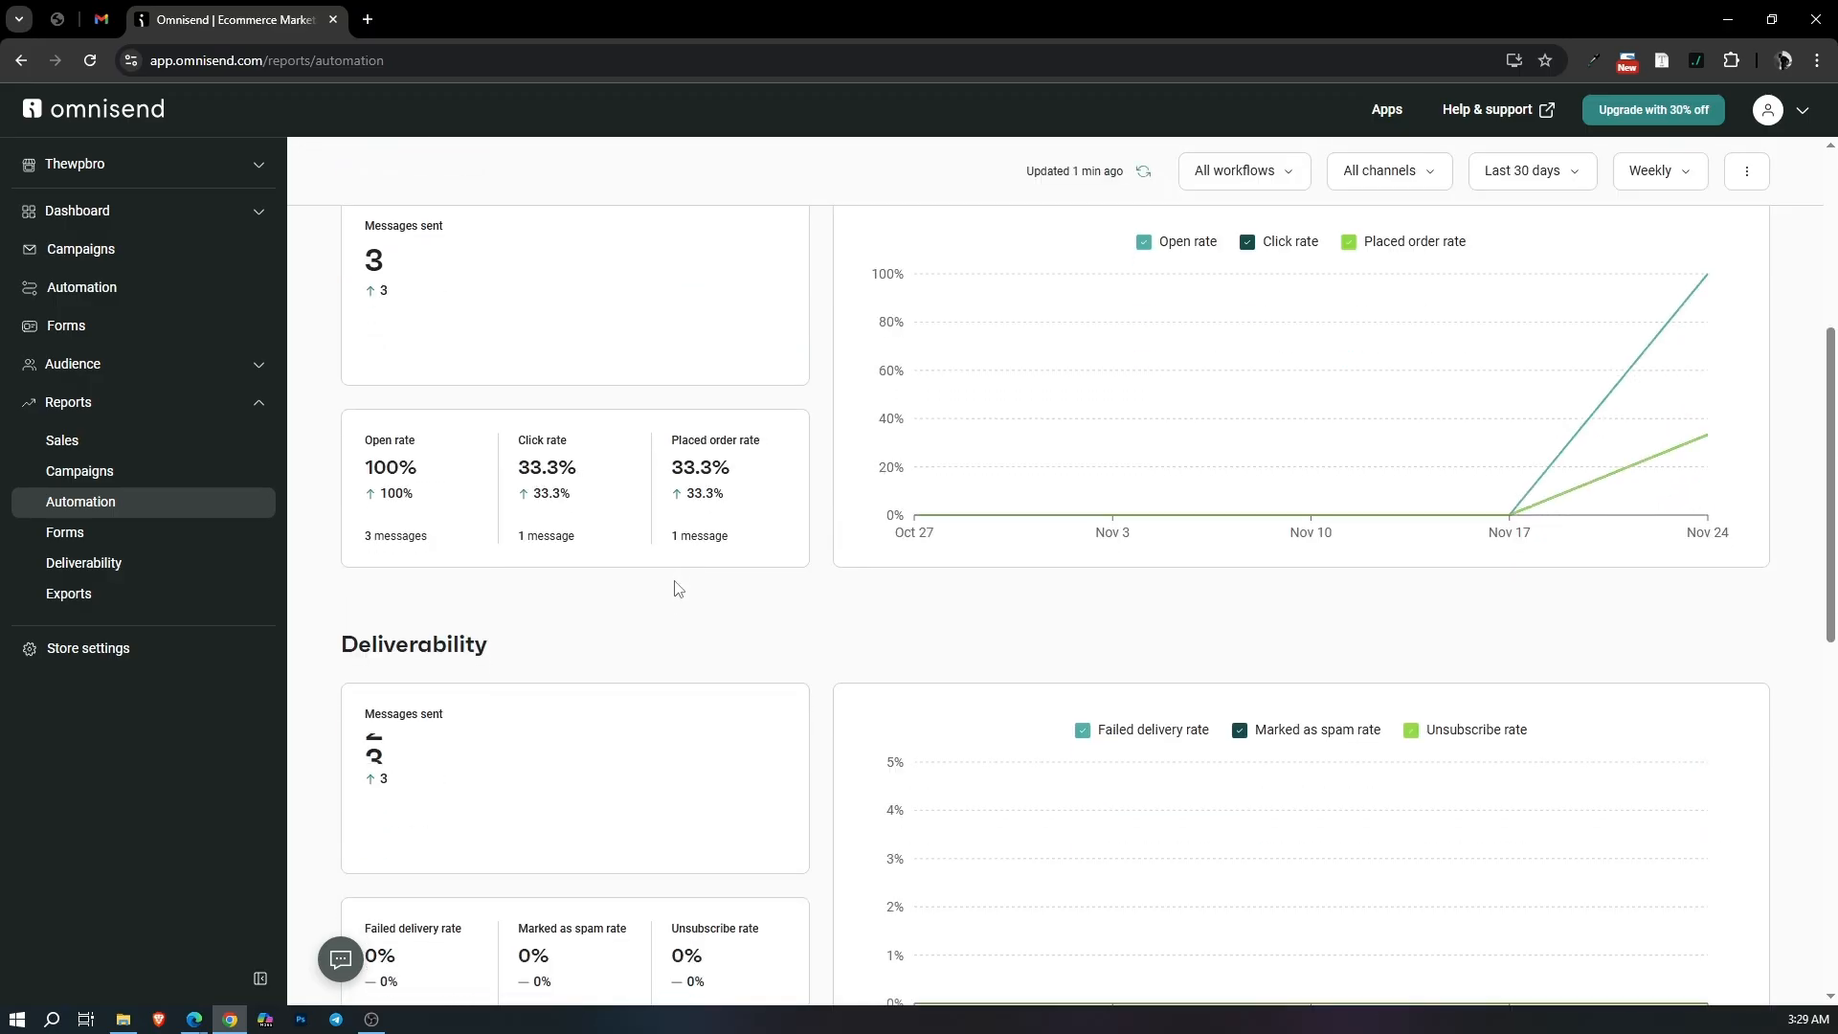
scroll(751, 612, down, 10)
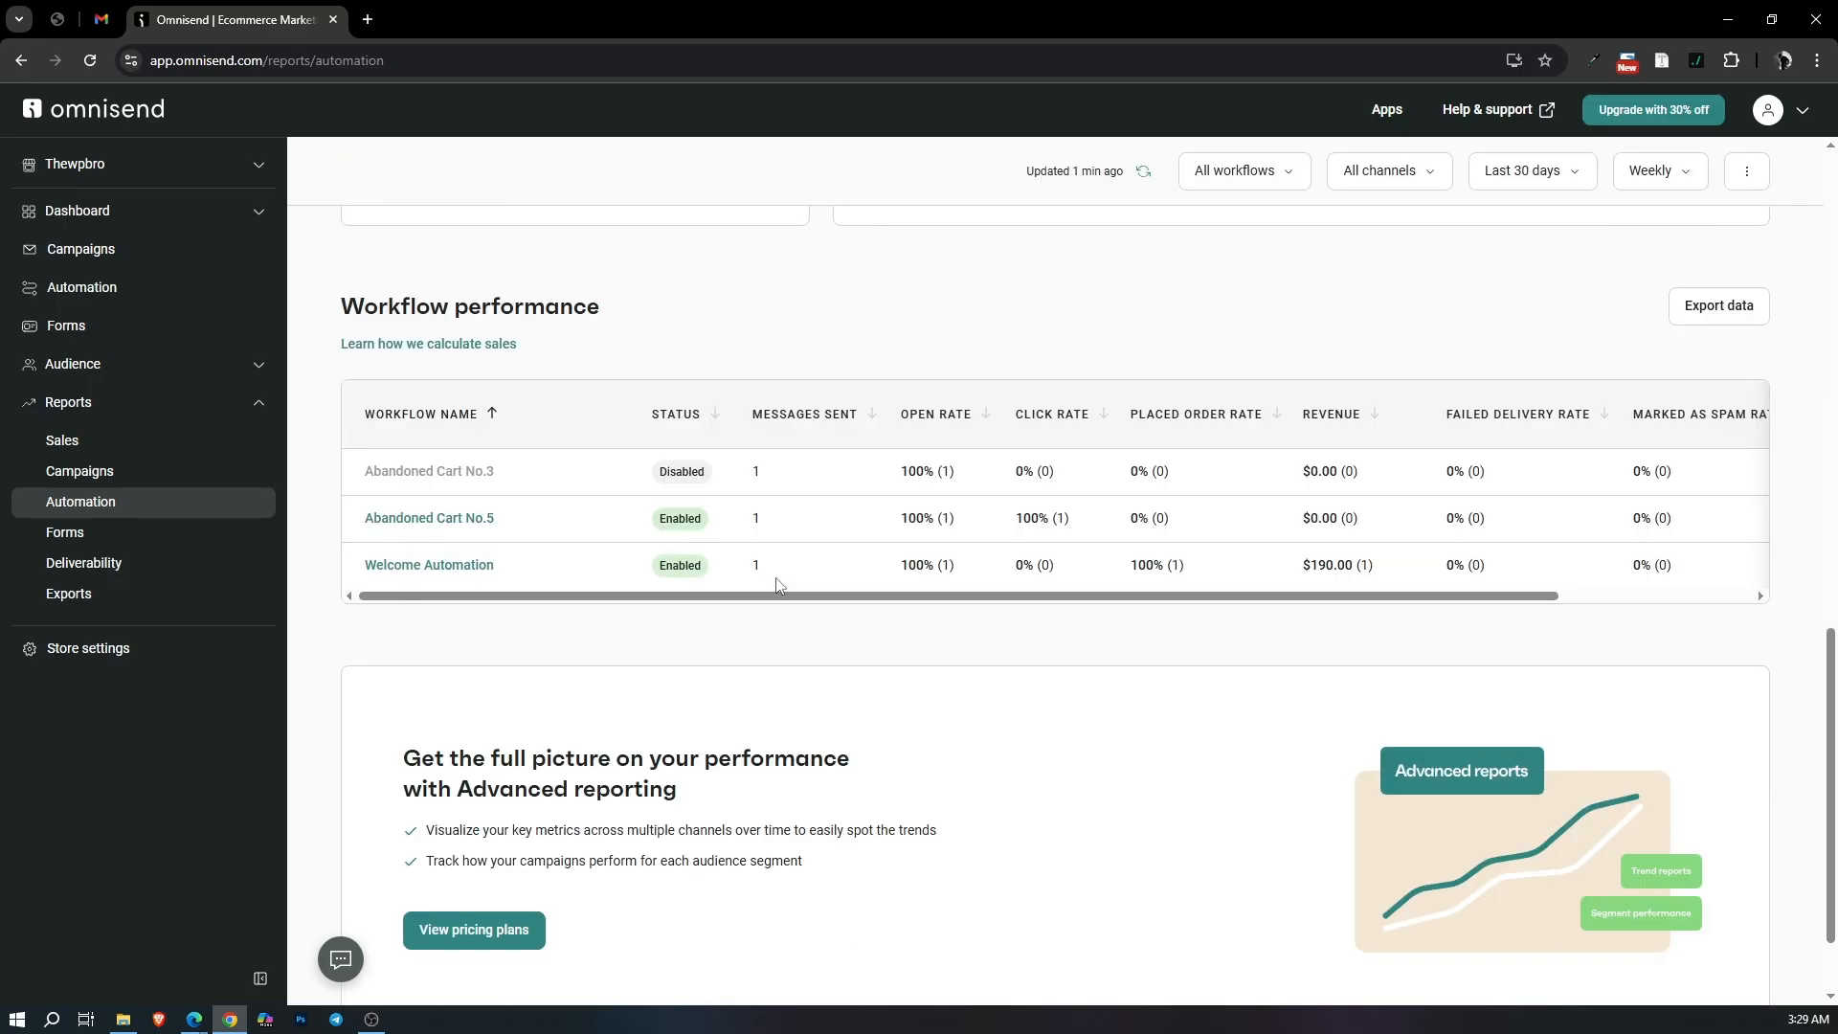
scroll(778, 584, up, 15)
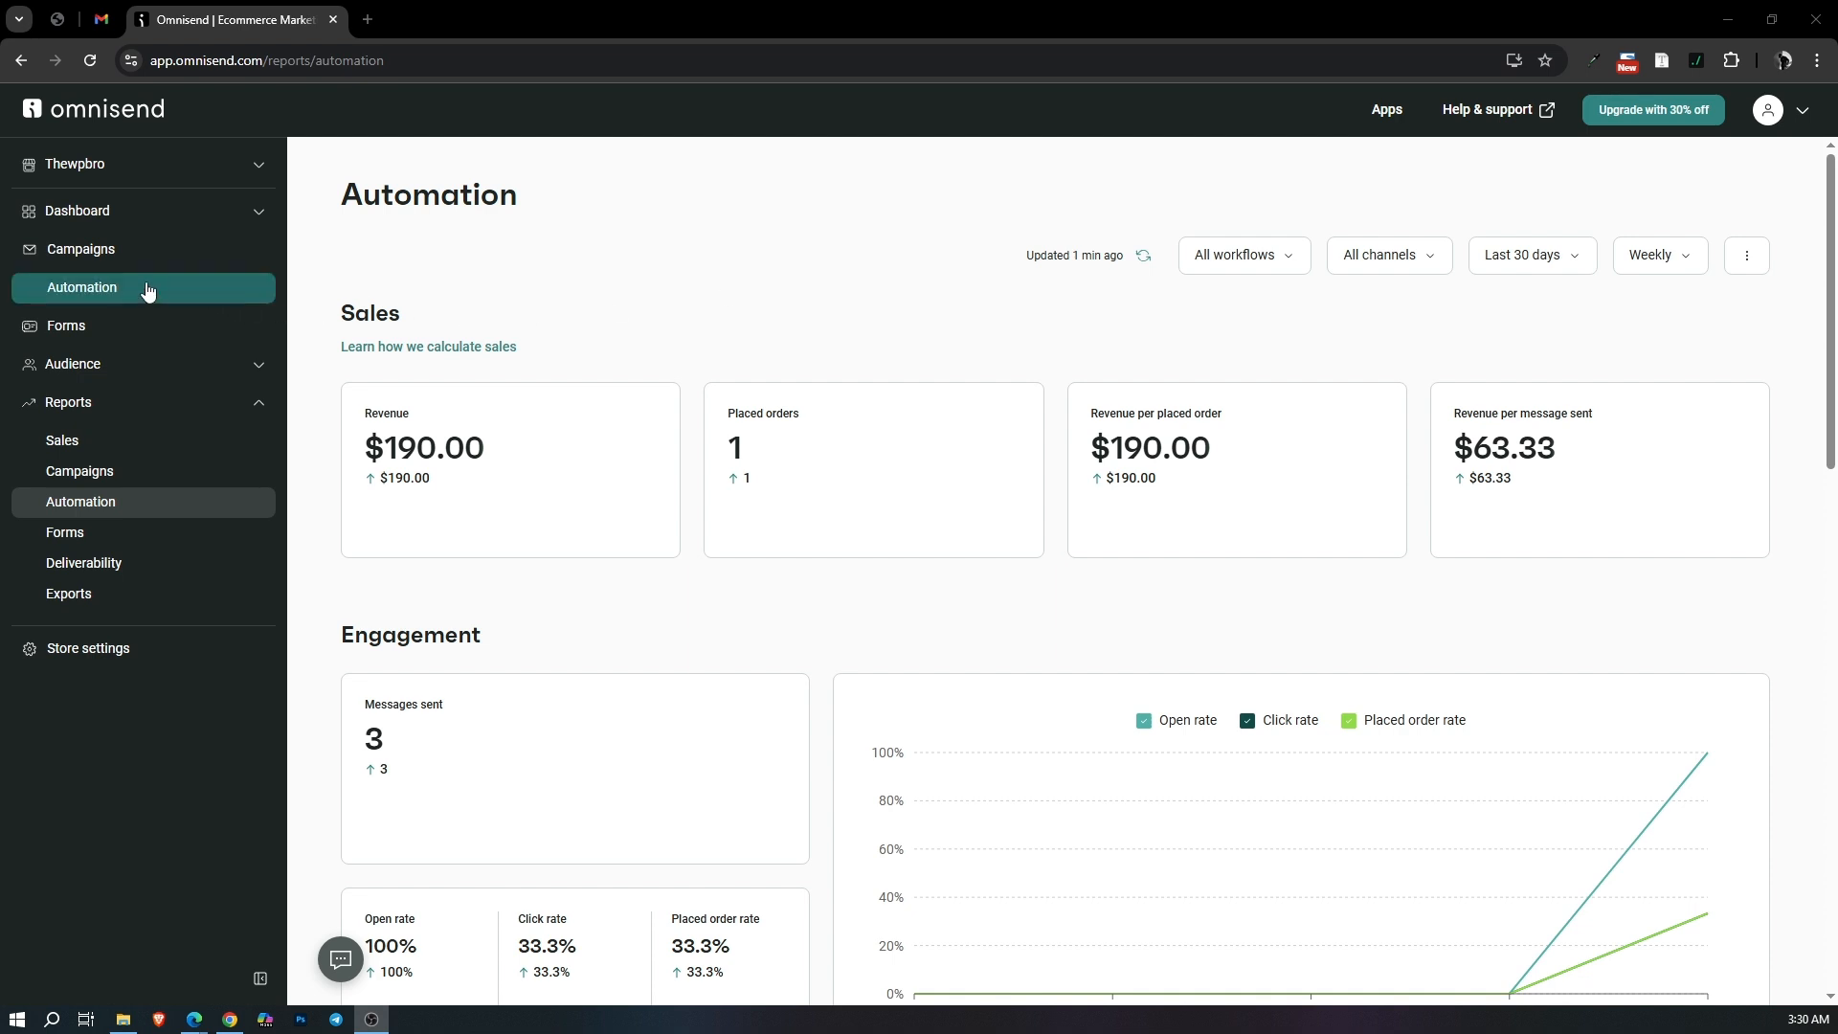
View all campaign types in Campaigns and start creating a regular Email campaign.
click(98, 251)
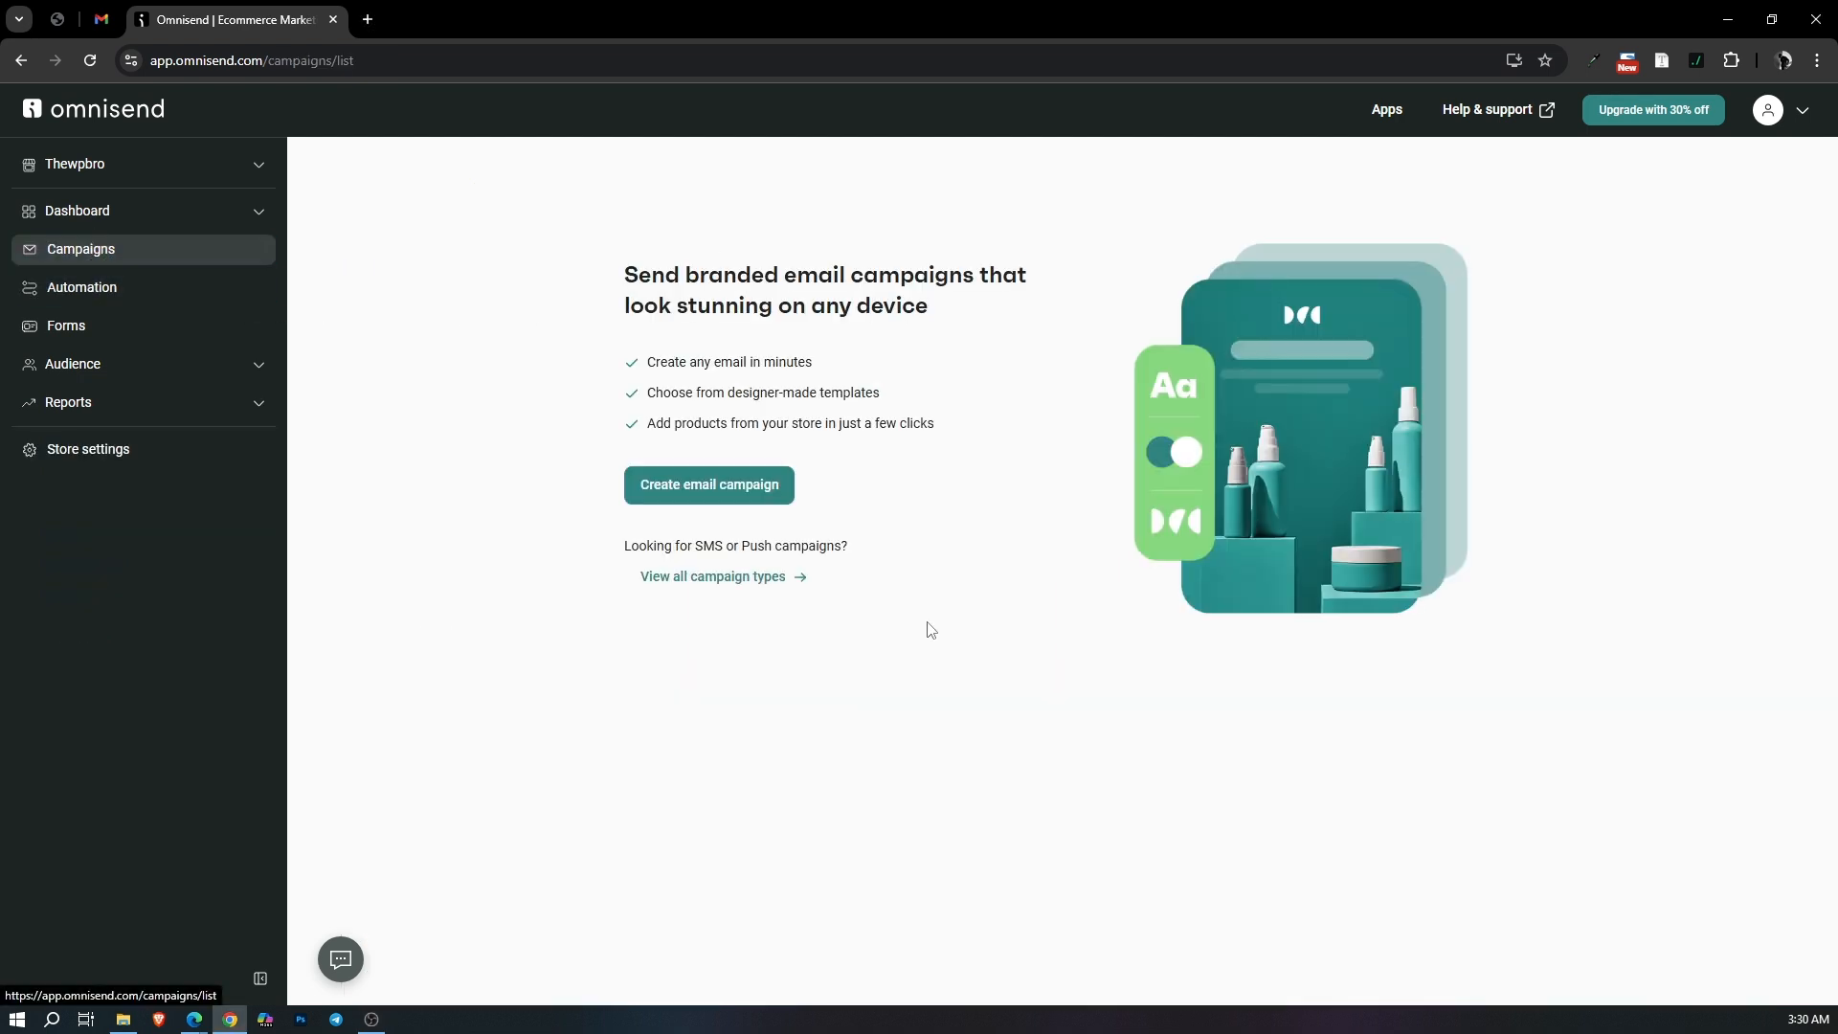
click(704, 577)
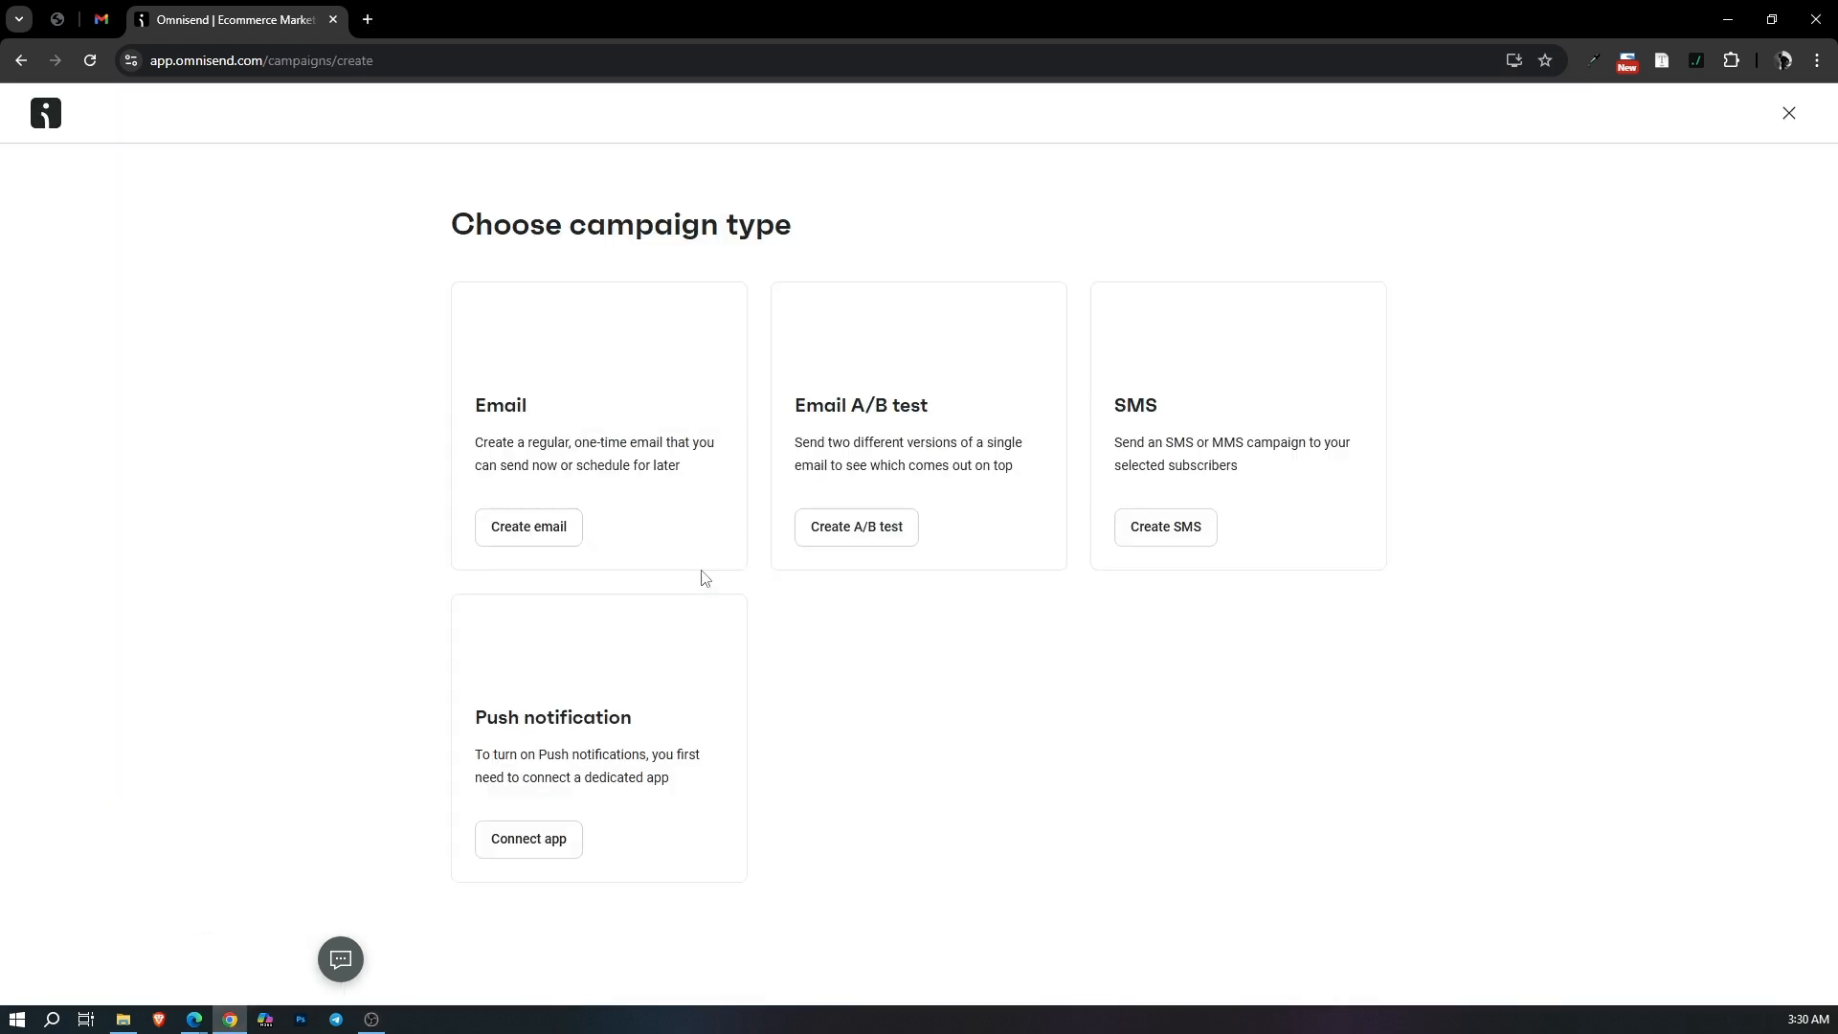
drag(493, 224, 819, 220)
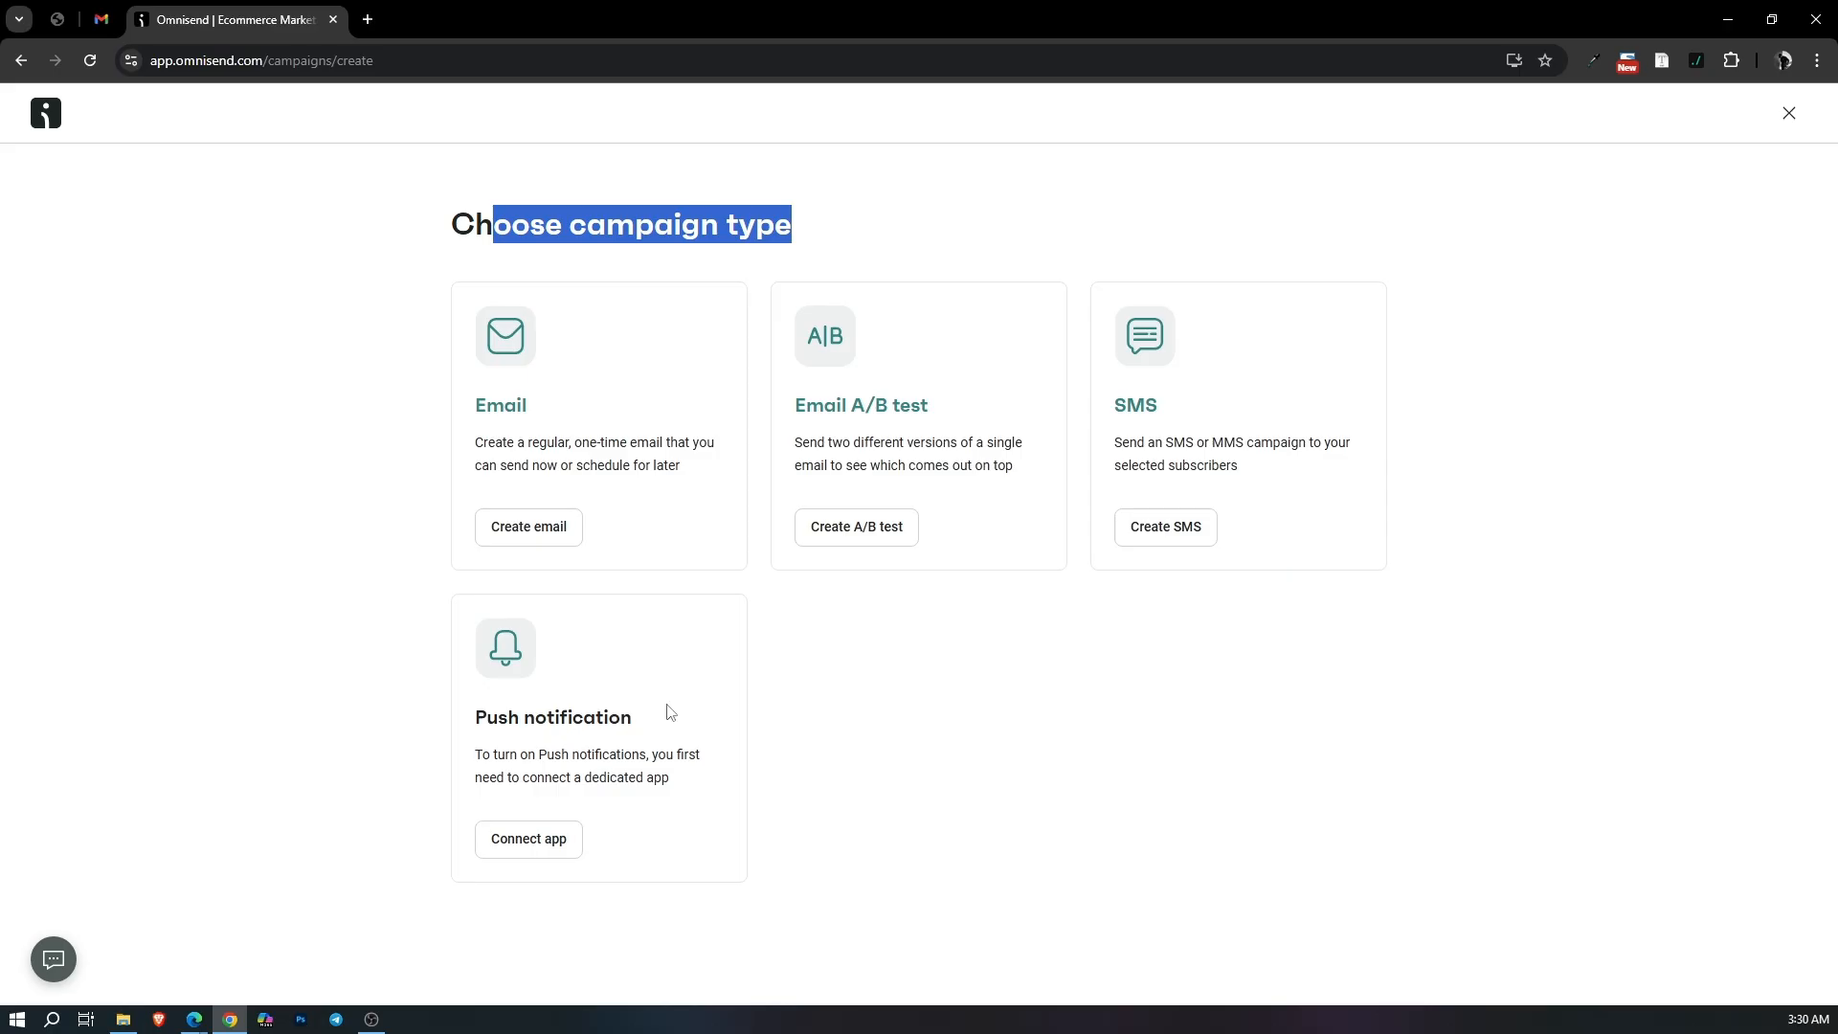
click(1086, 687)
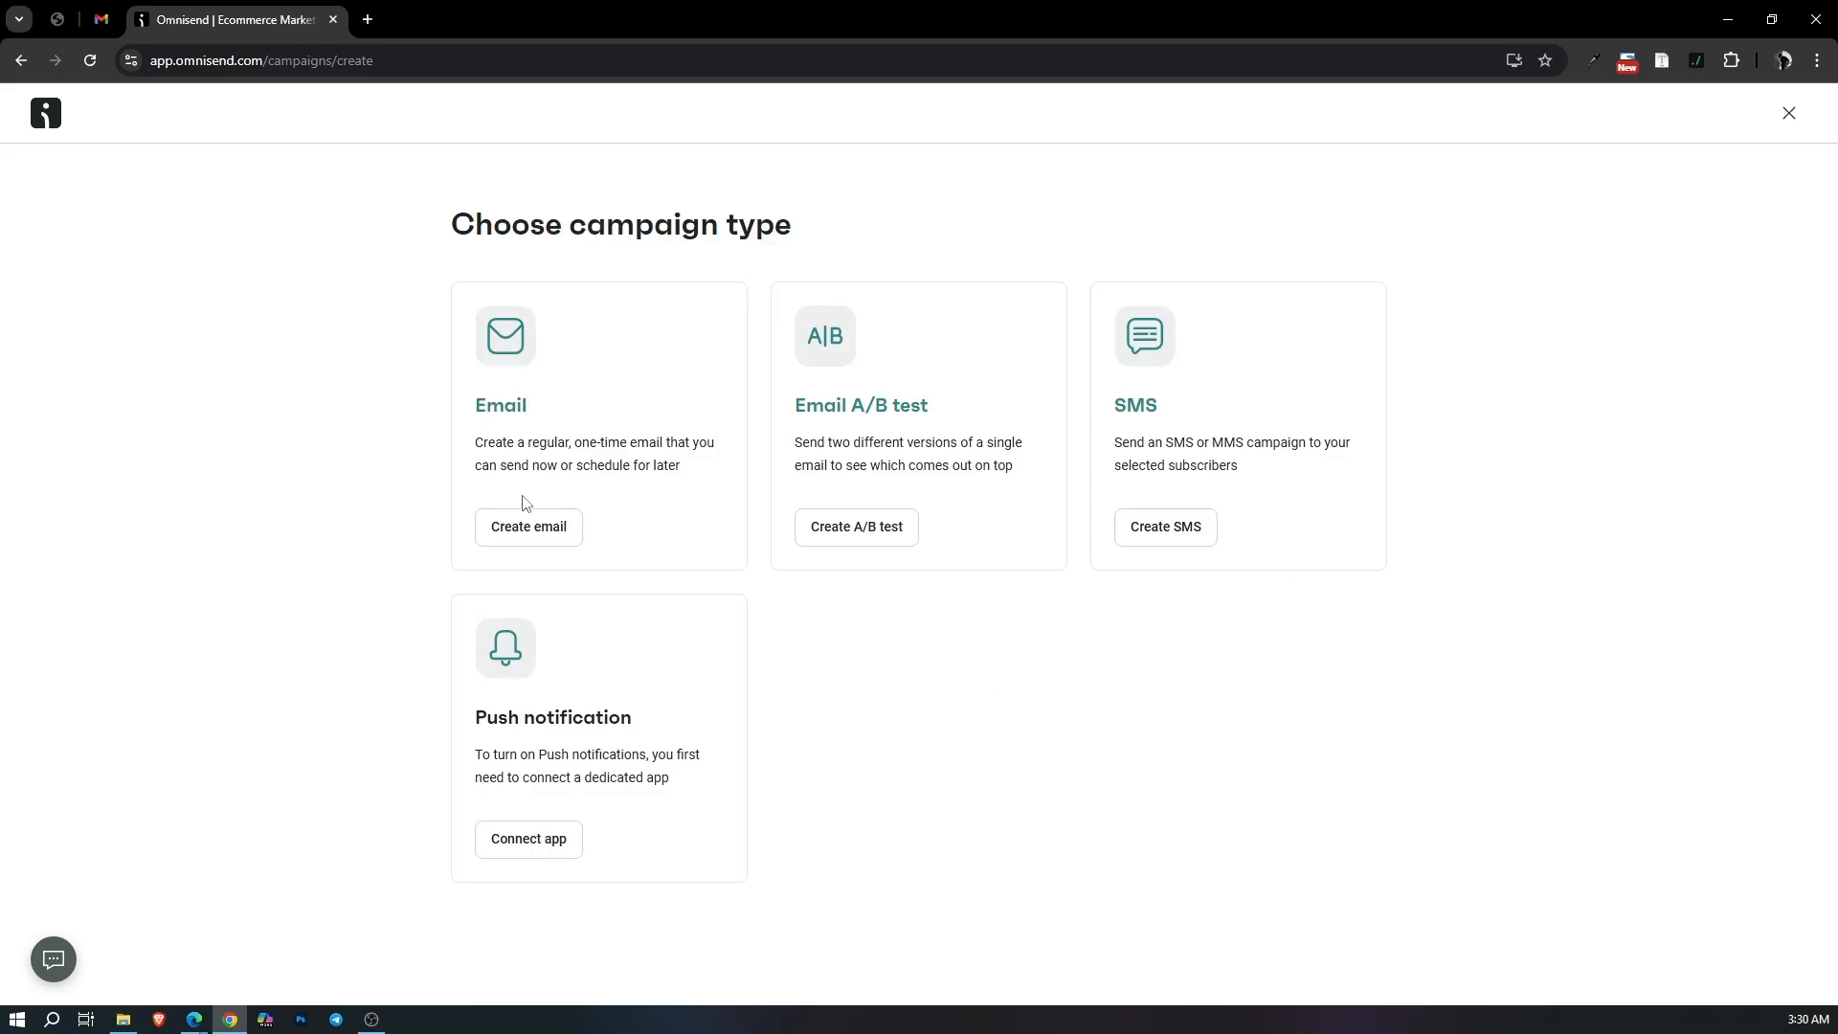
click(510, 534)
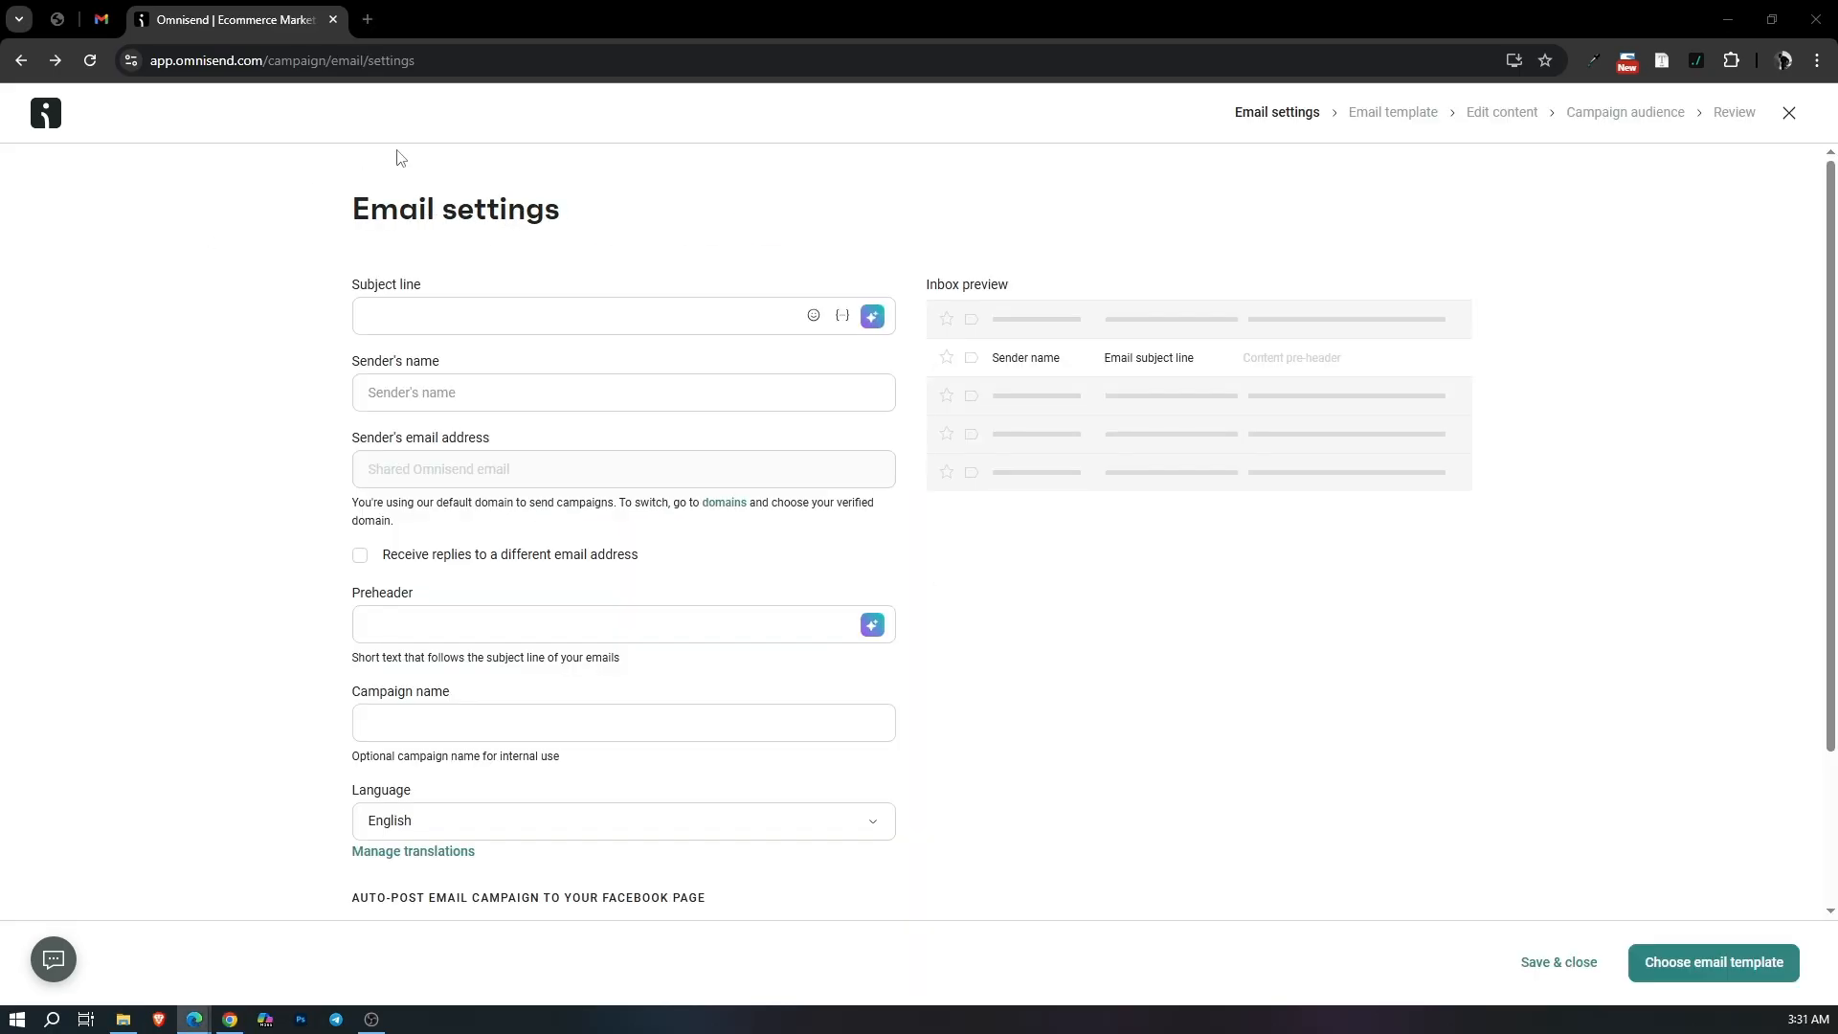
Set the campaign's subject line to "⚡ 24 Hours Only: 30% Off Everything".
click(500, 306)
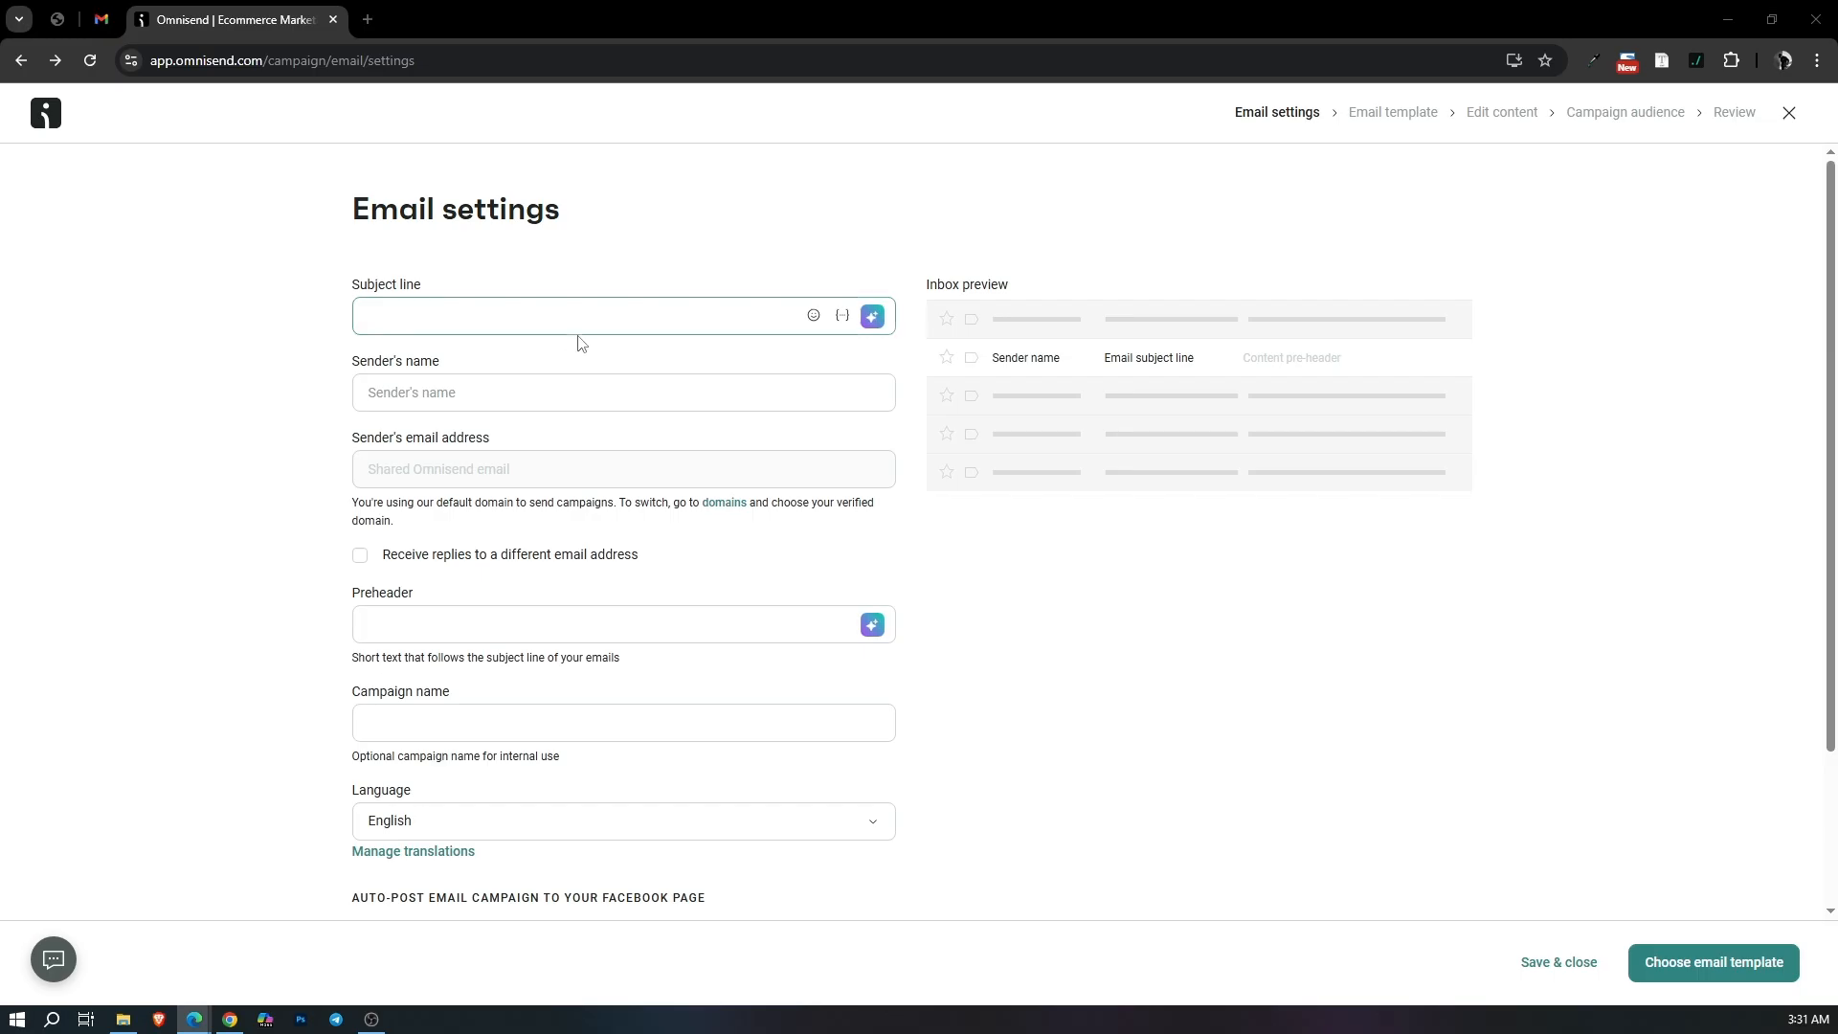
scroll(456, 588, down, 2)
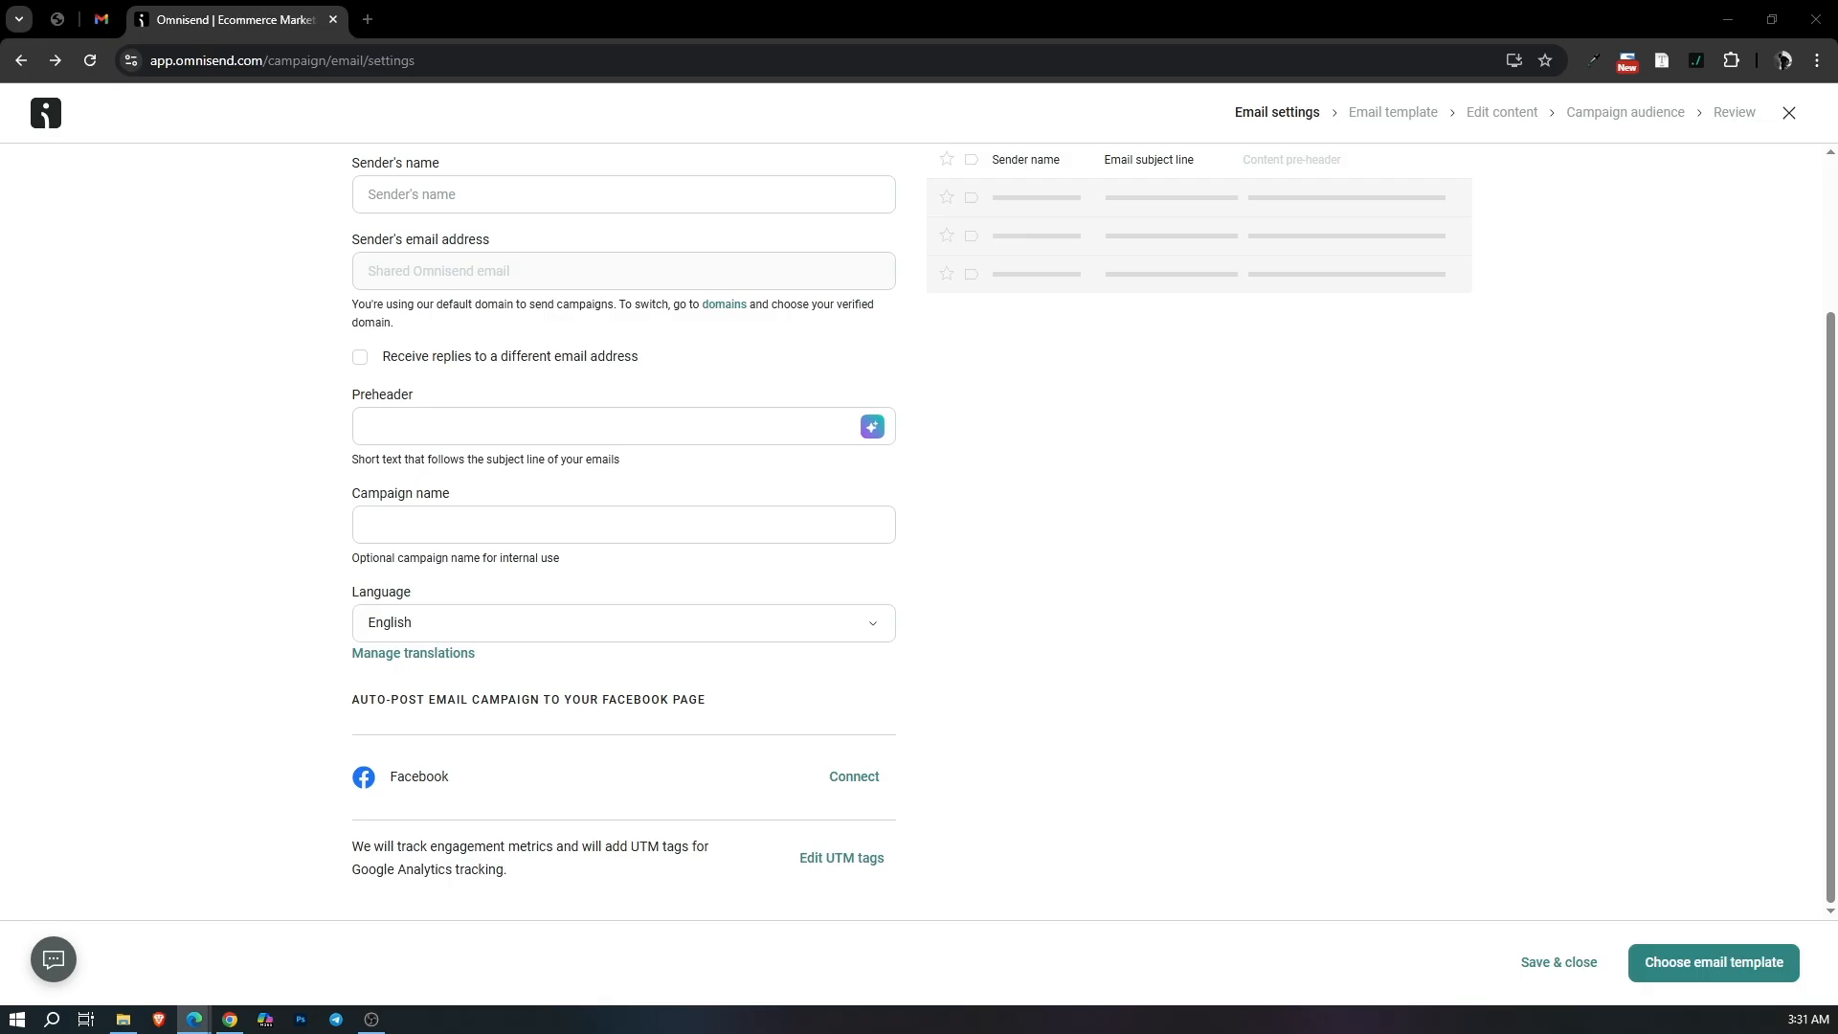
scroll(483, 242, up, 6)
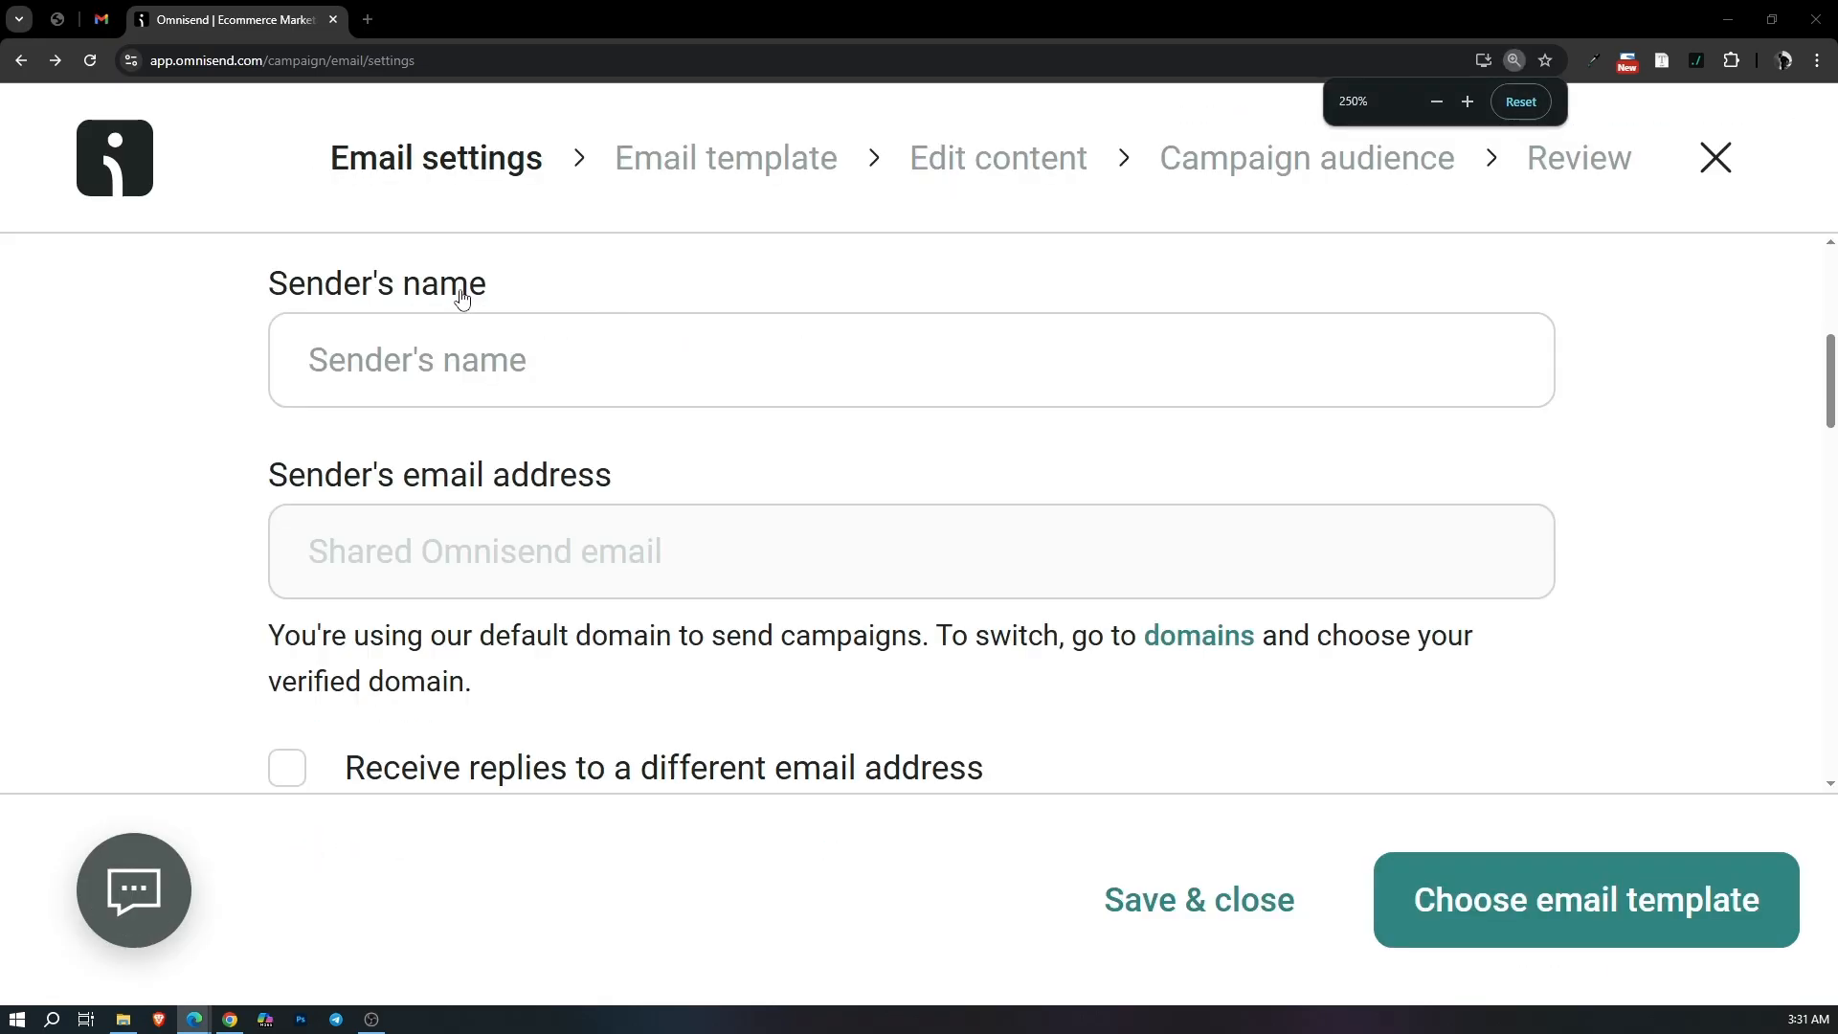
scroll(452, 318, down, 3)
scroll(800, 289, down, 2)
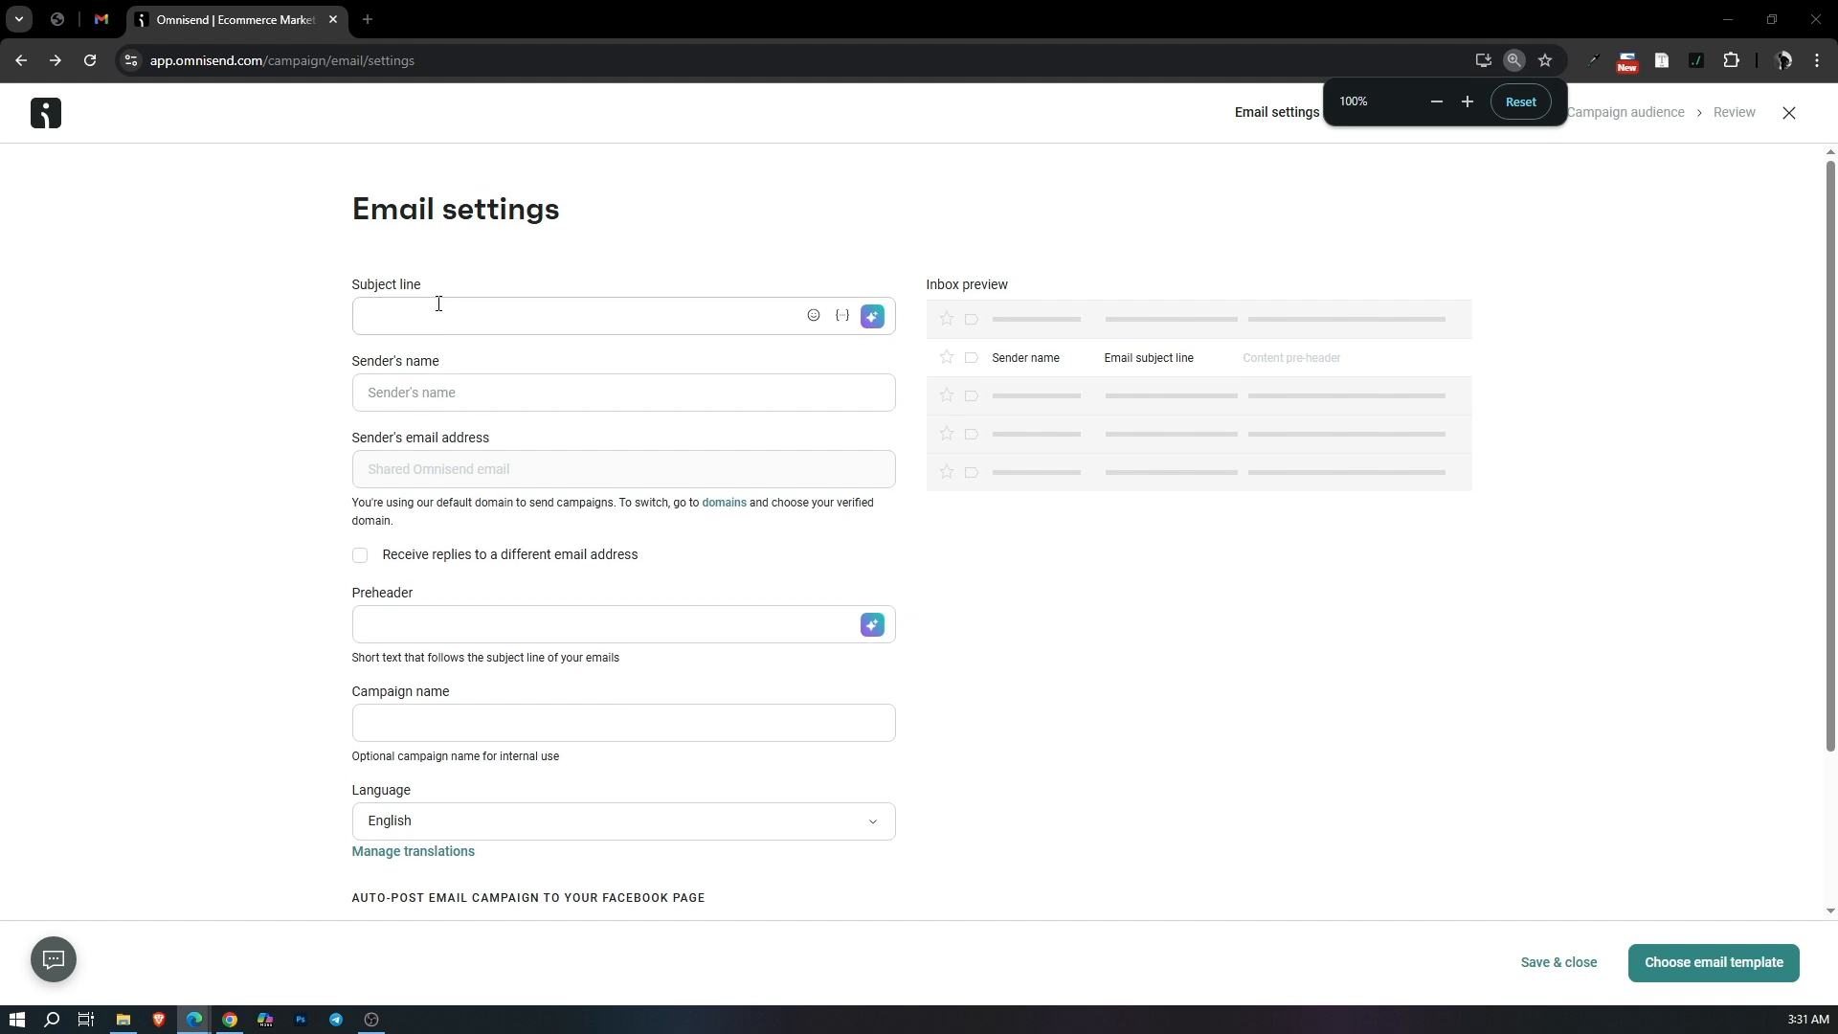
click(439, 304)
text(⚡ 24 Hours Only: 30% Off Everything)
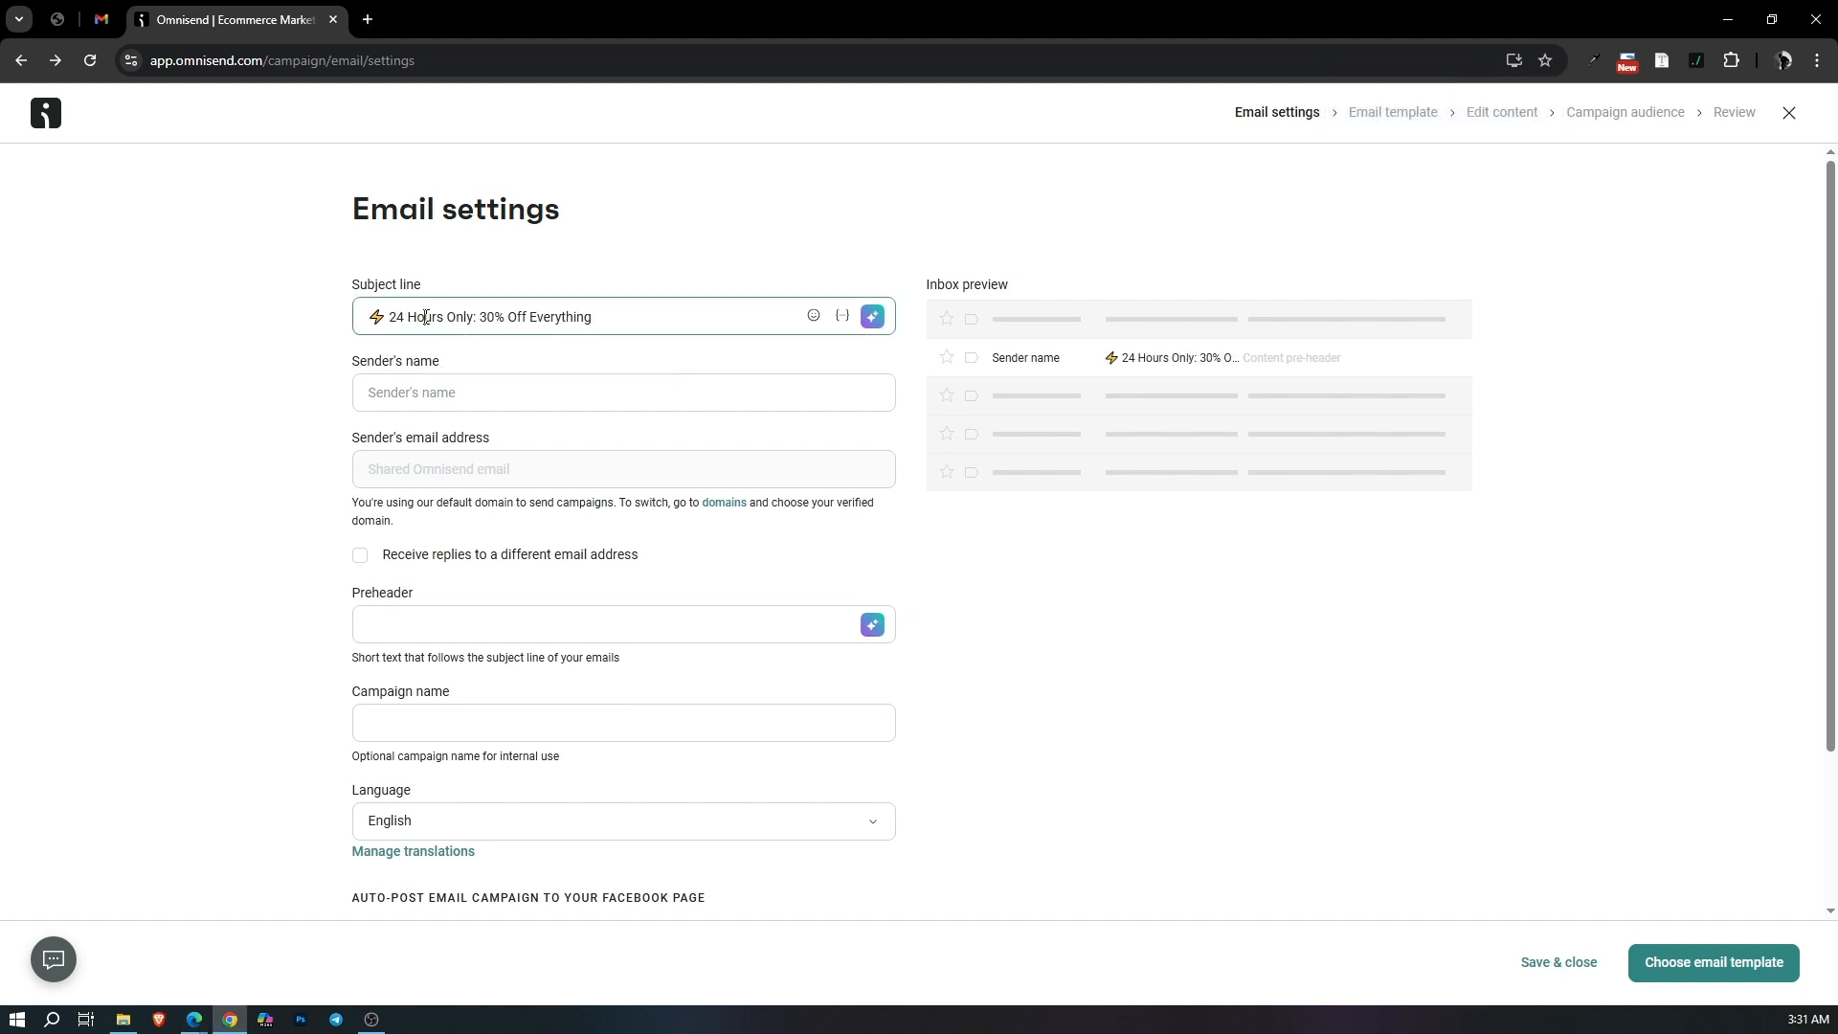
Fill in the sender's name as the sender's first name followed by "from THEWPBRO".
click(429, 398)
click(470, 438)
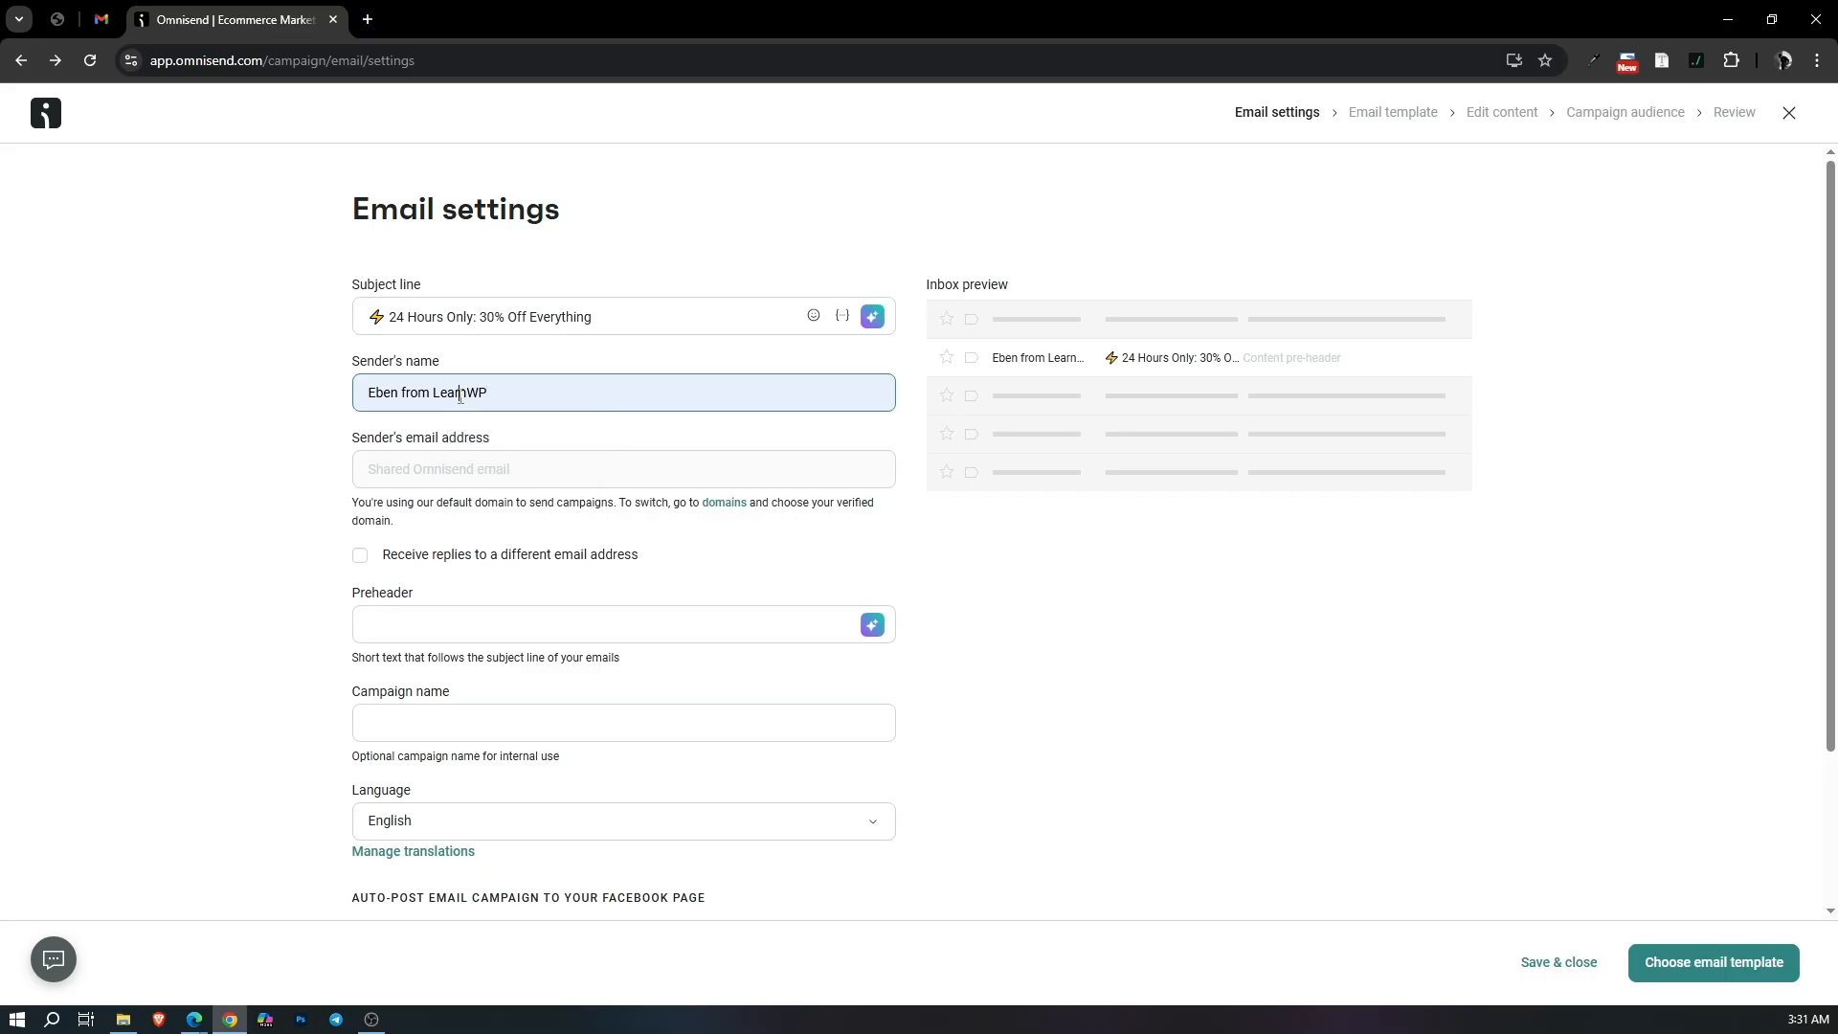
double_click(460, 392)
text(THEWPBRO)
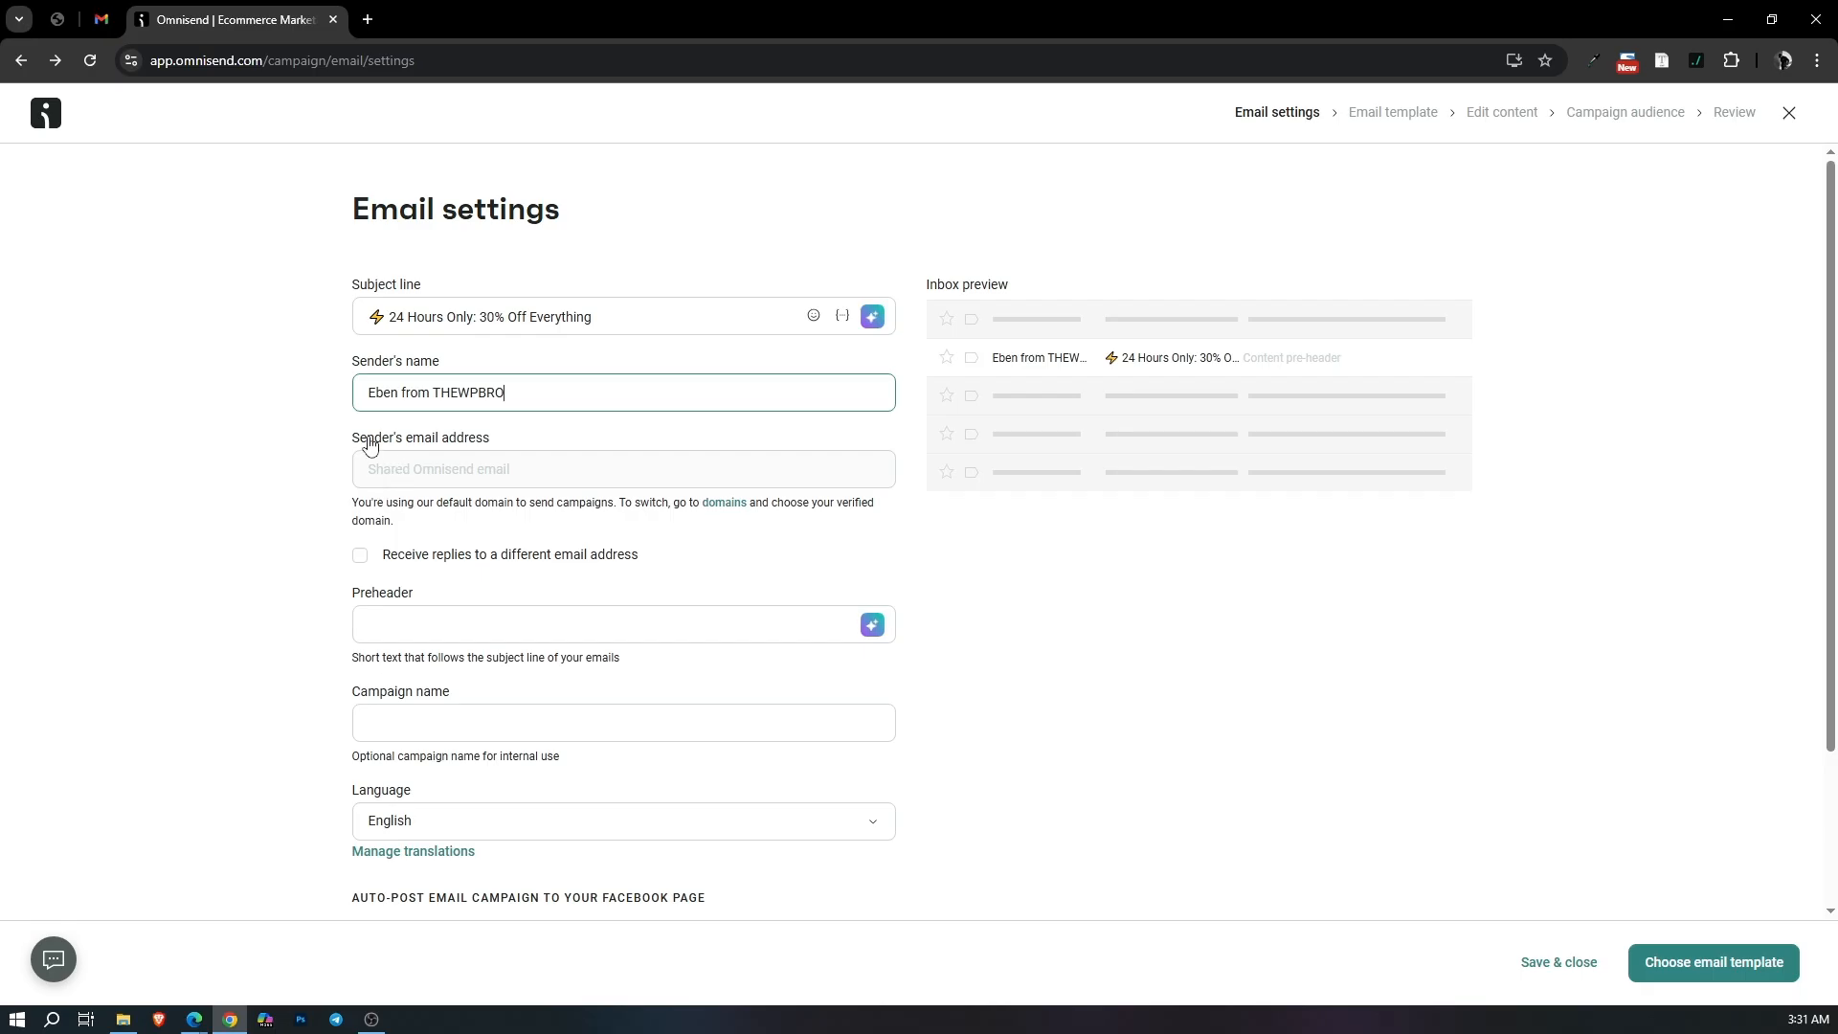
drag(368, 438, 476, 451)
click(318, 485)
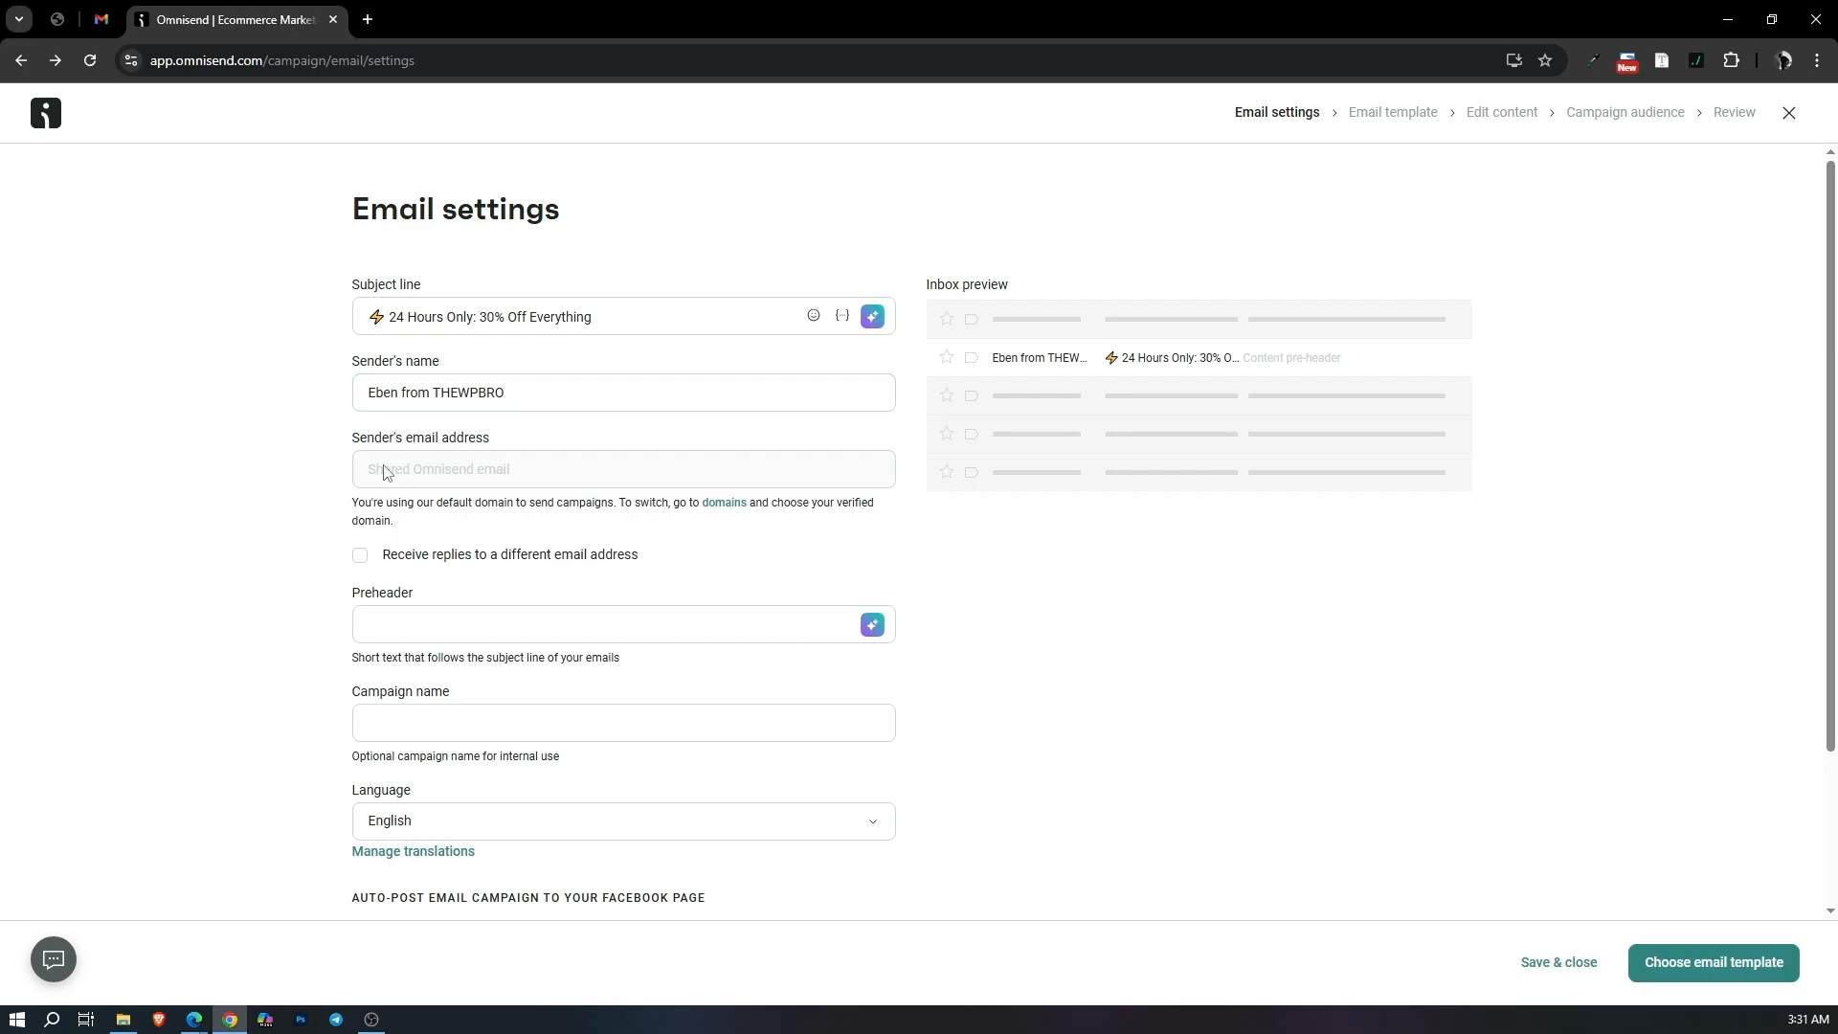
Generate preheader options with Omnisend AI and apply "Unlock your exclusive discount before it's gone!".
scroll(377, 484, down, 2)
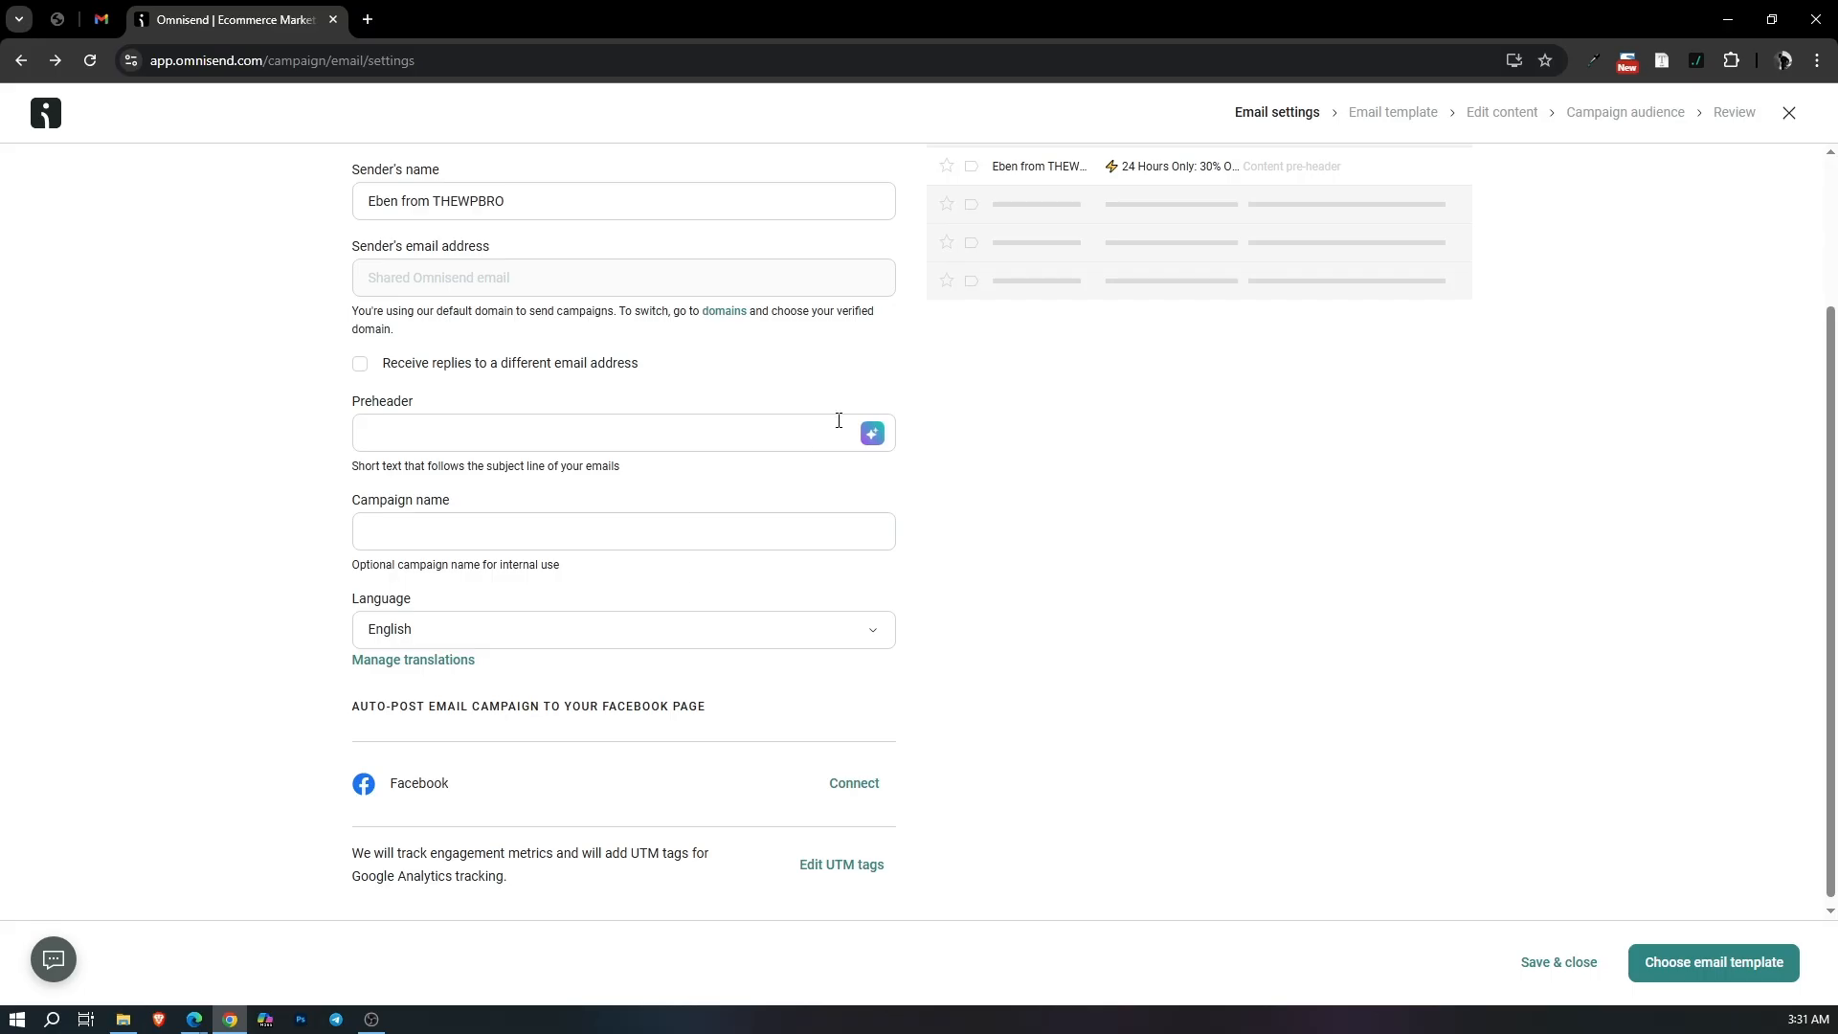
click(872, 434)
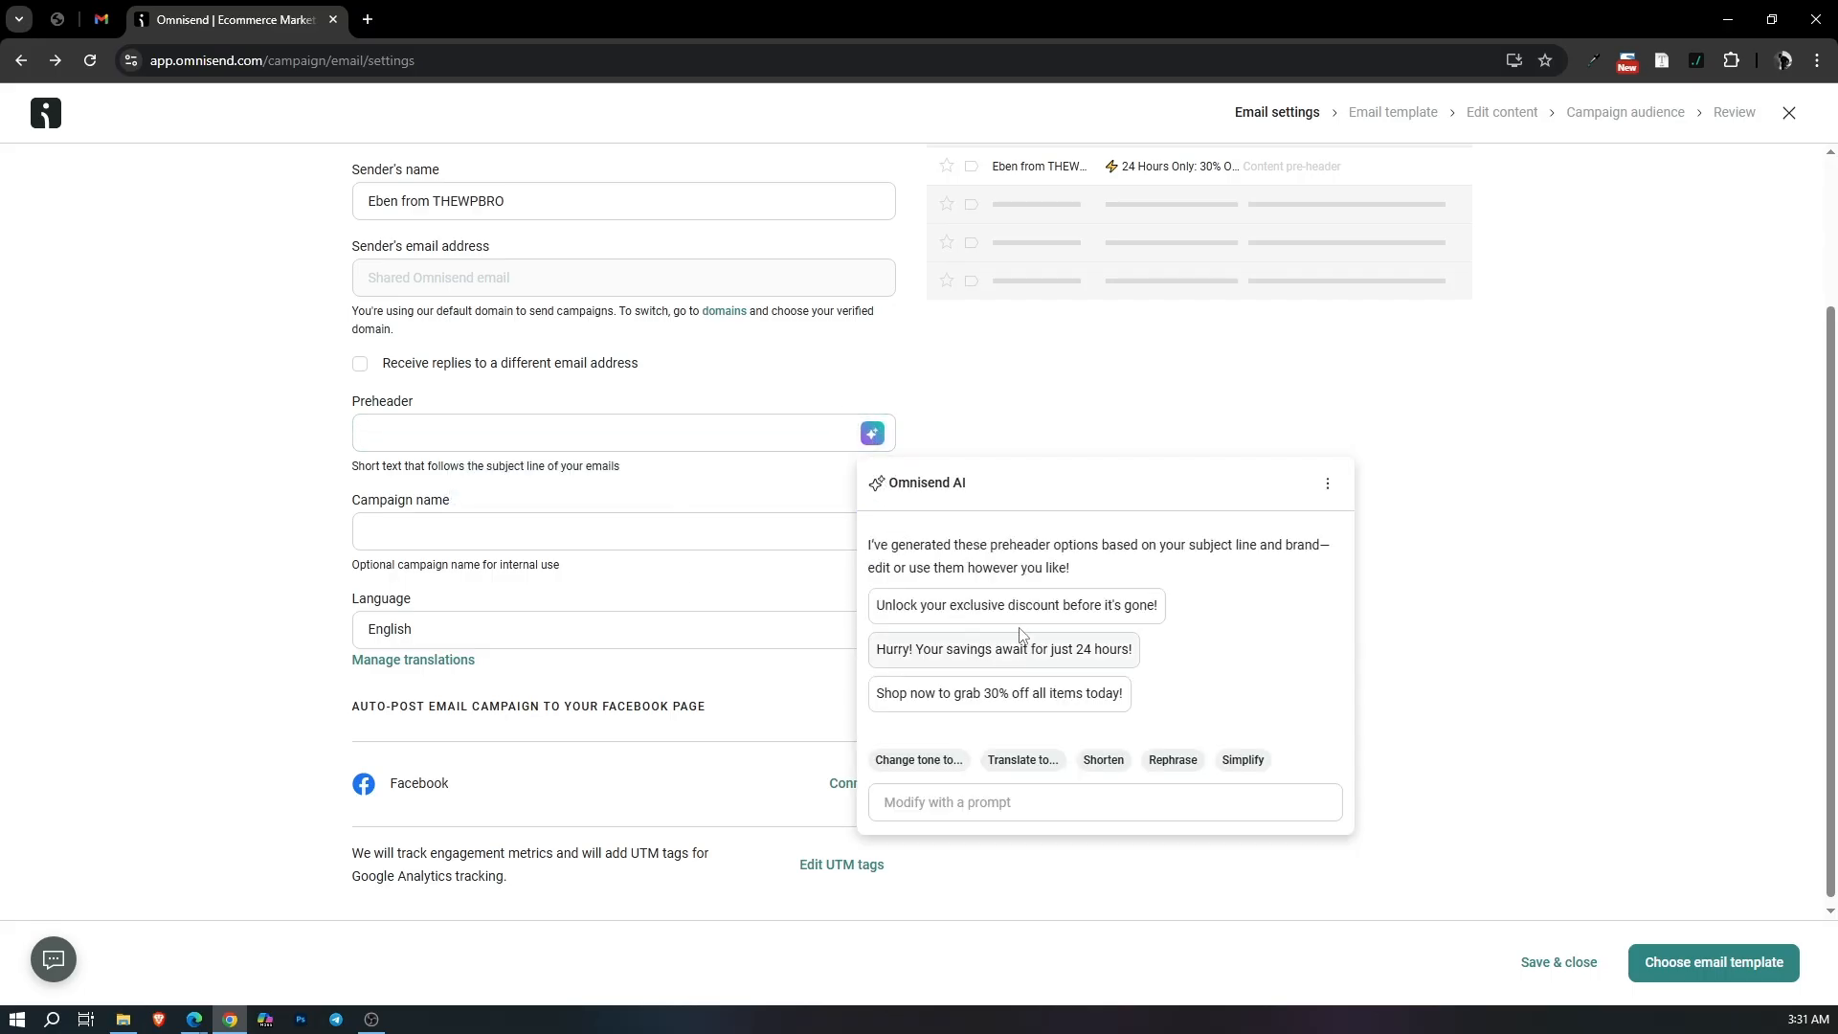
click(885, 613)
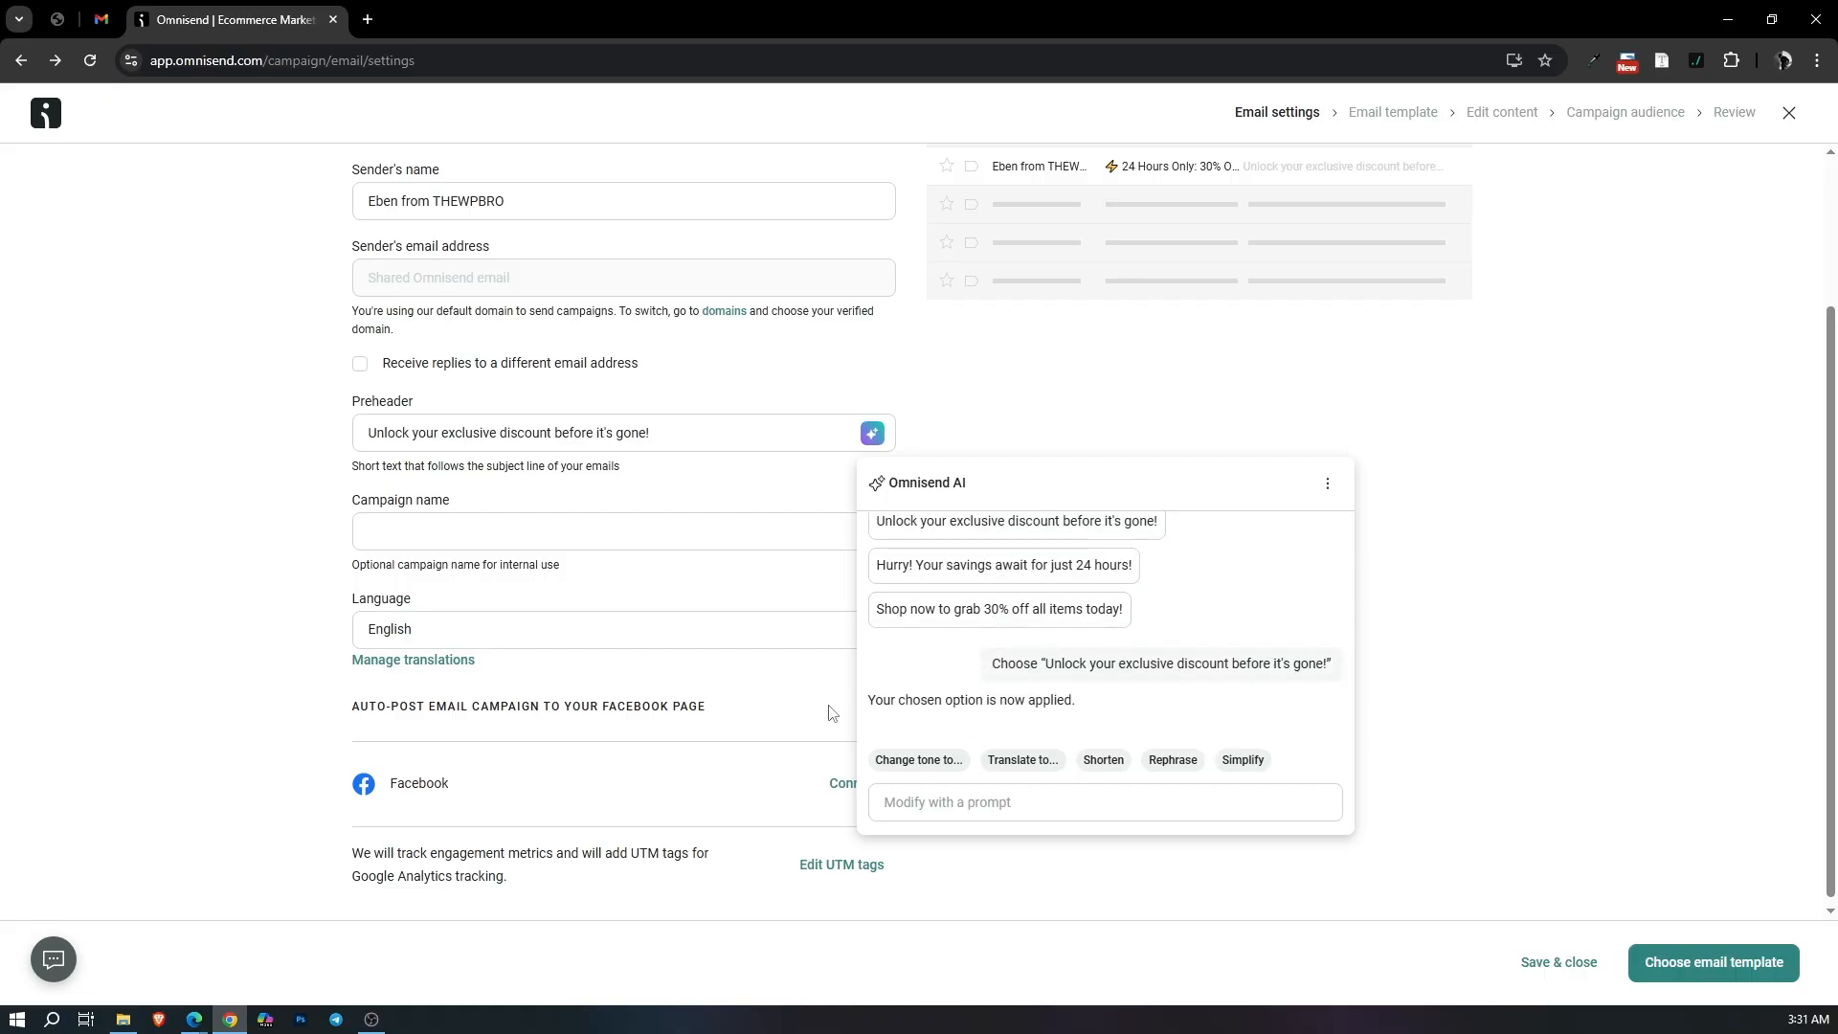
click(219, 517)
Name the campaign "Black Friday" and proceed to choosing an email template.
click(394, 532)
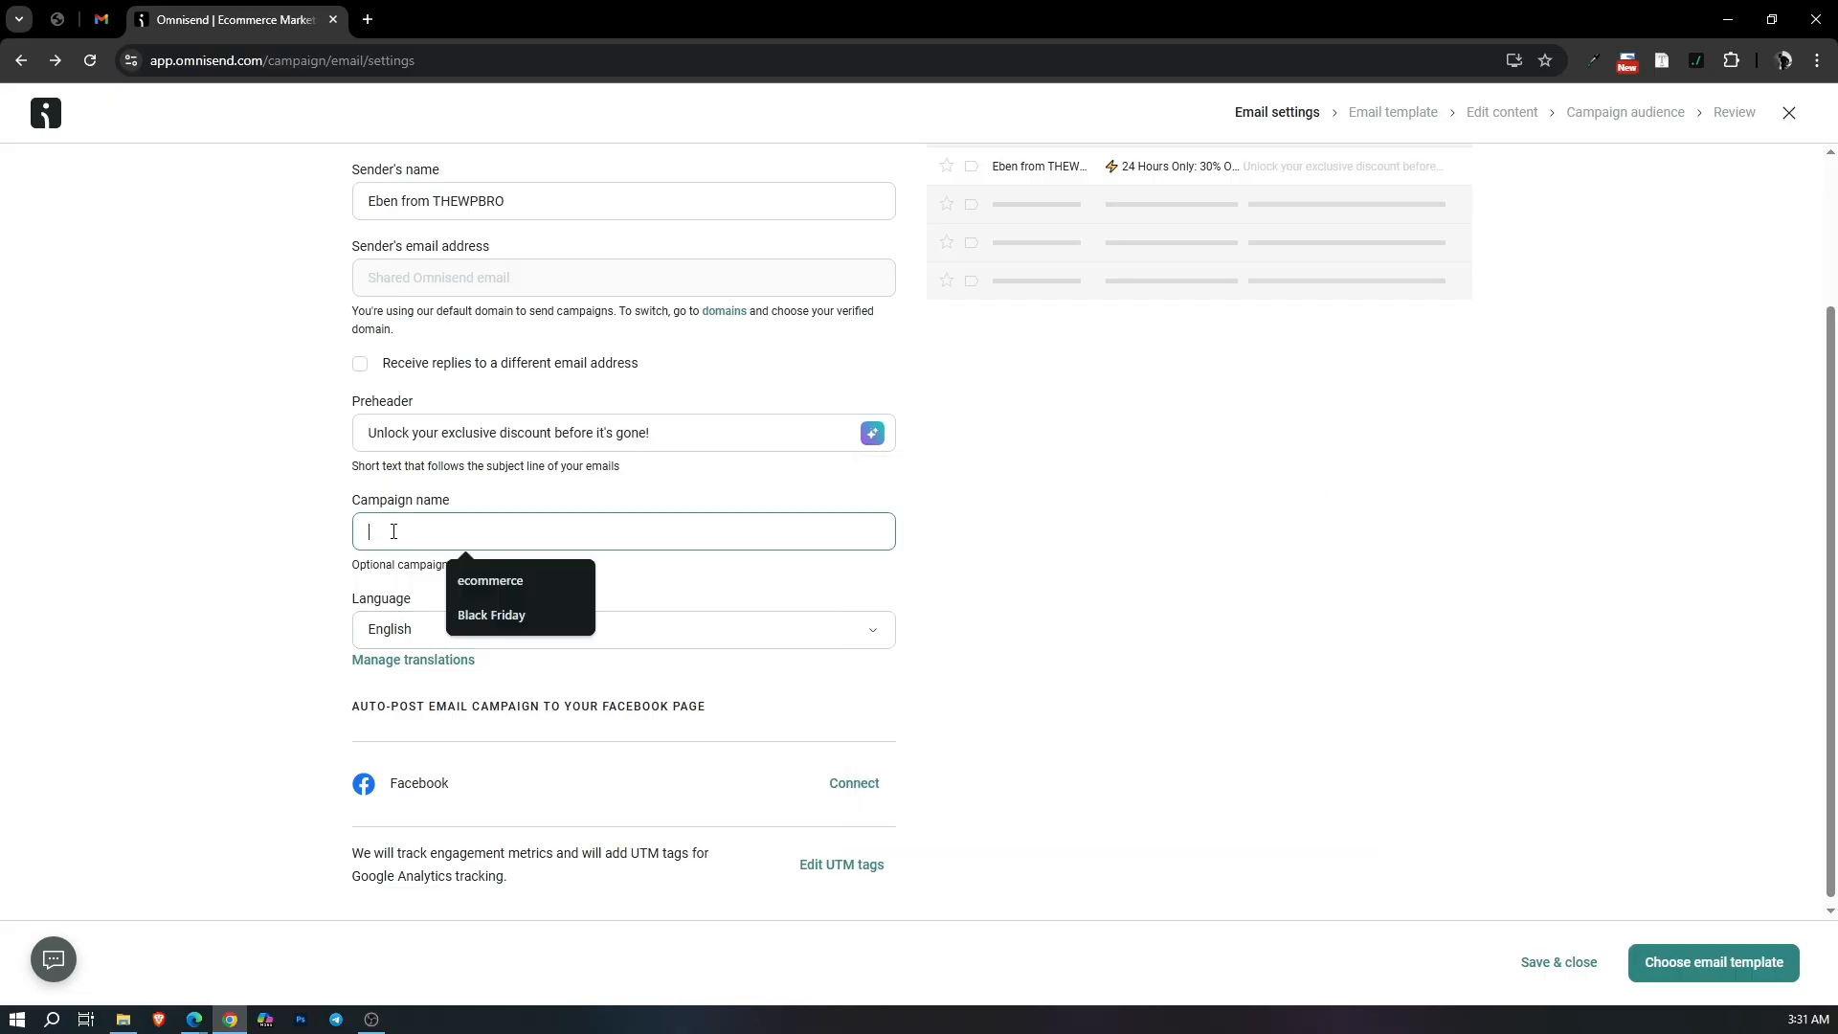
click(491, 613)
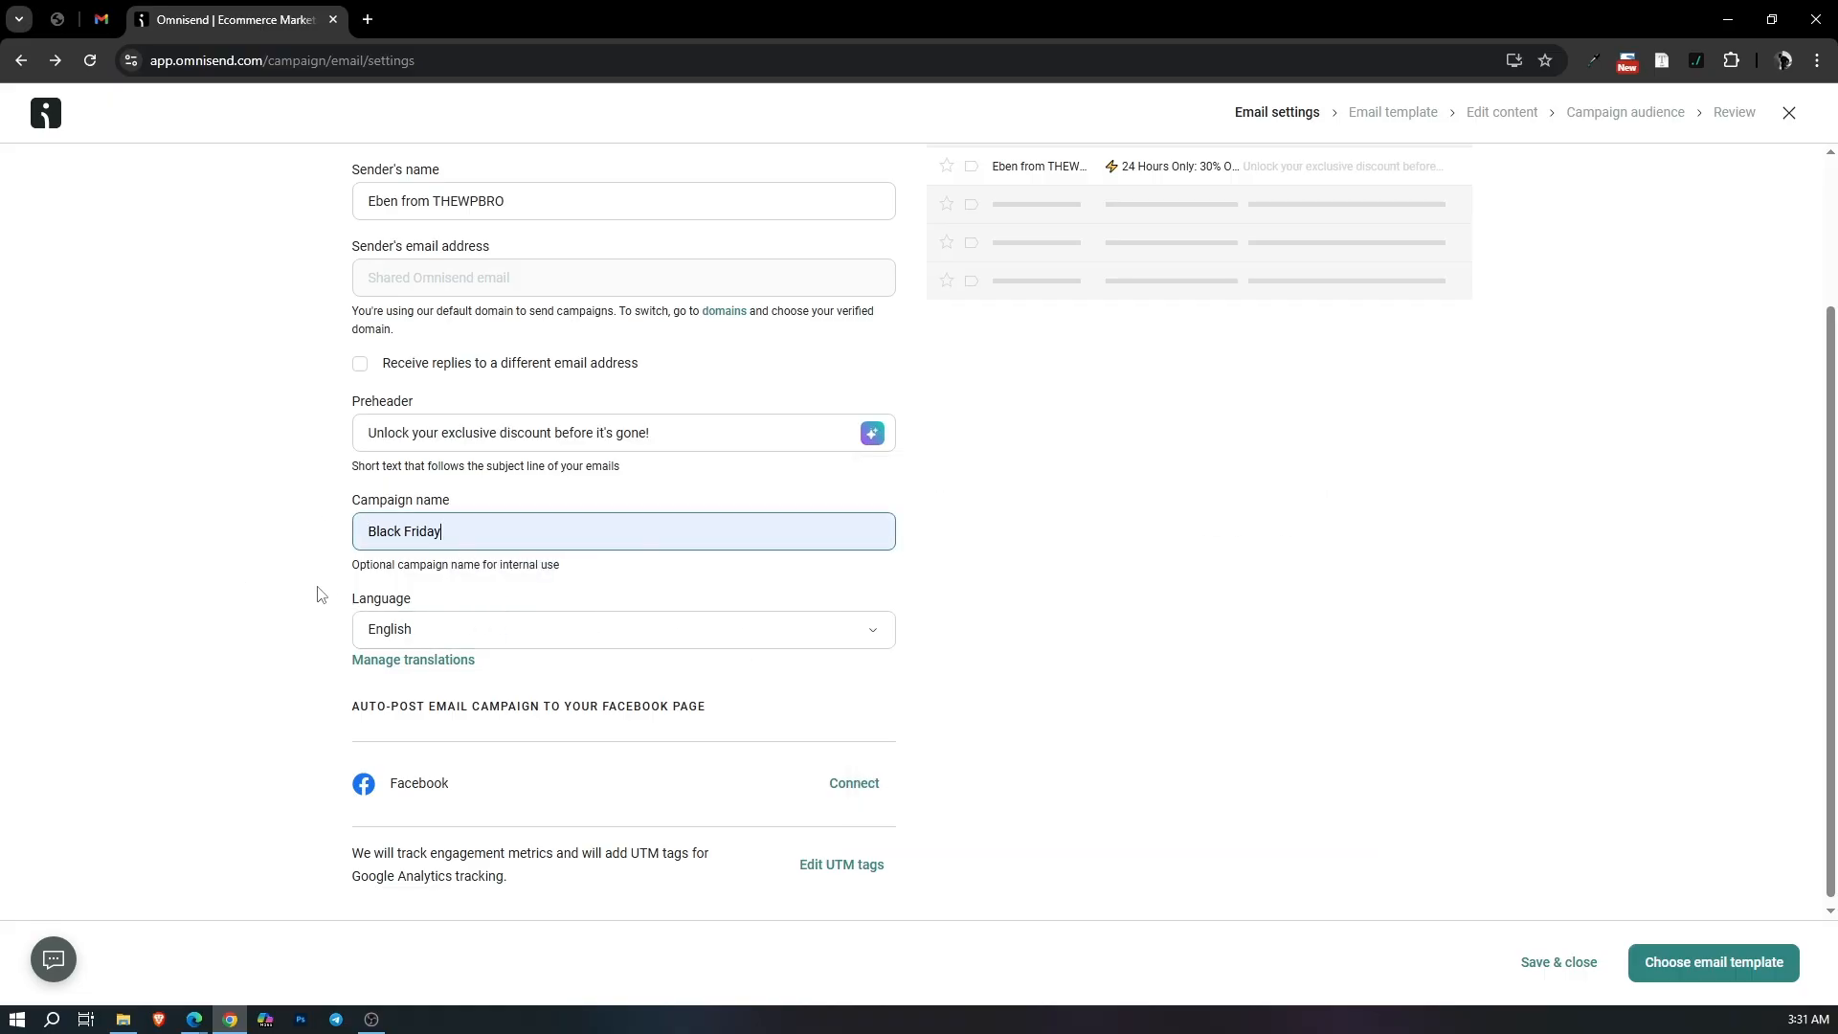
scroll(862, 584, up, 2)
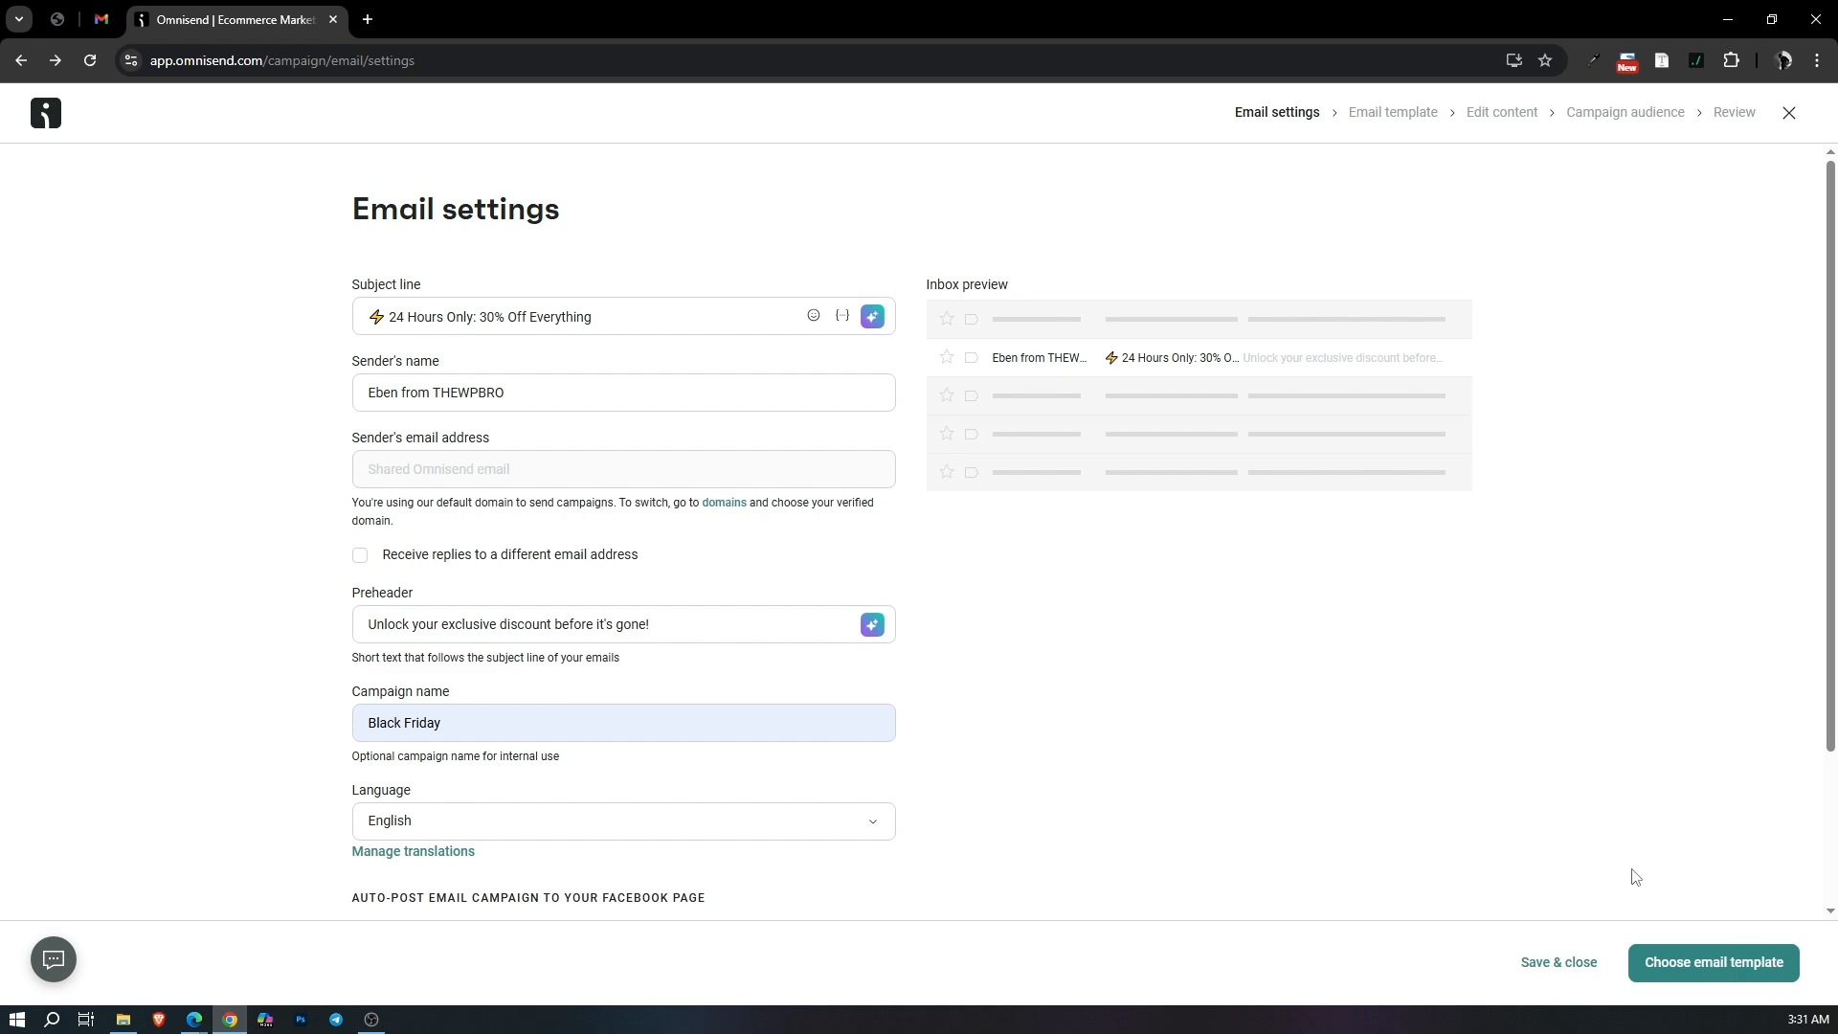
click(1695, 974)
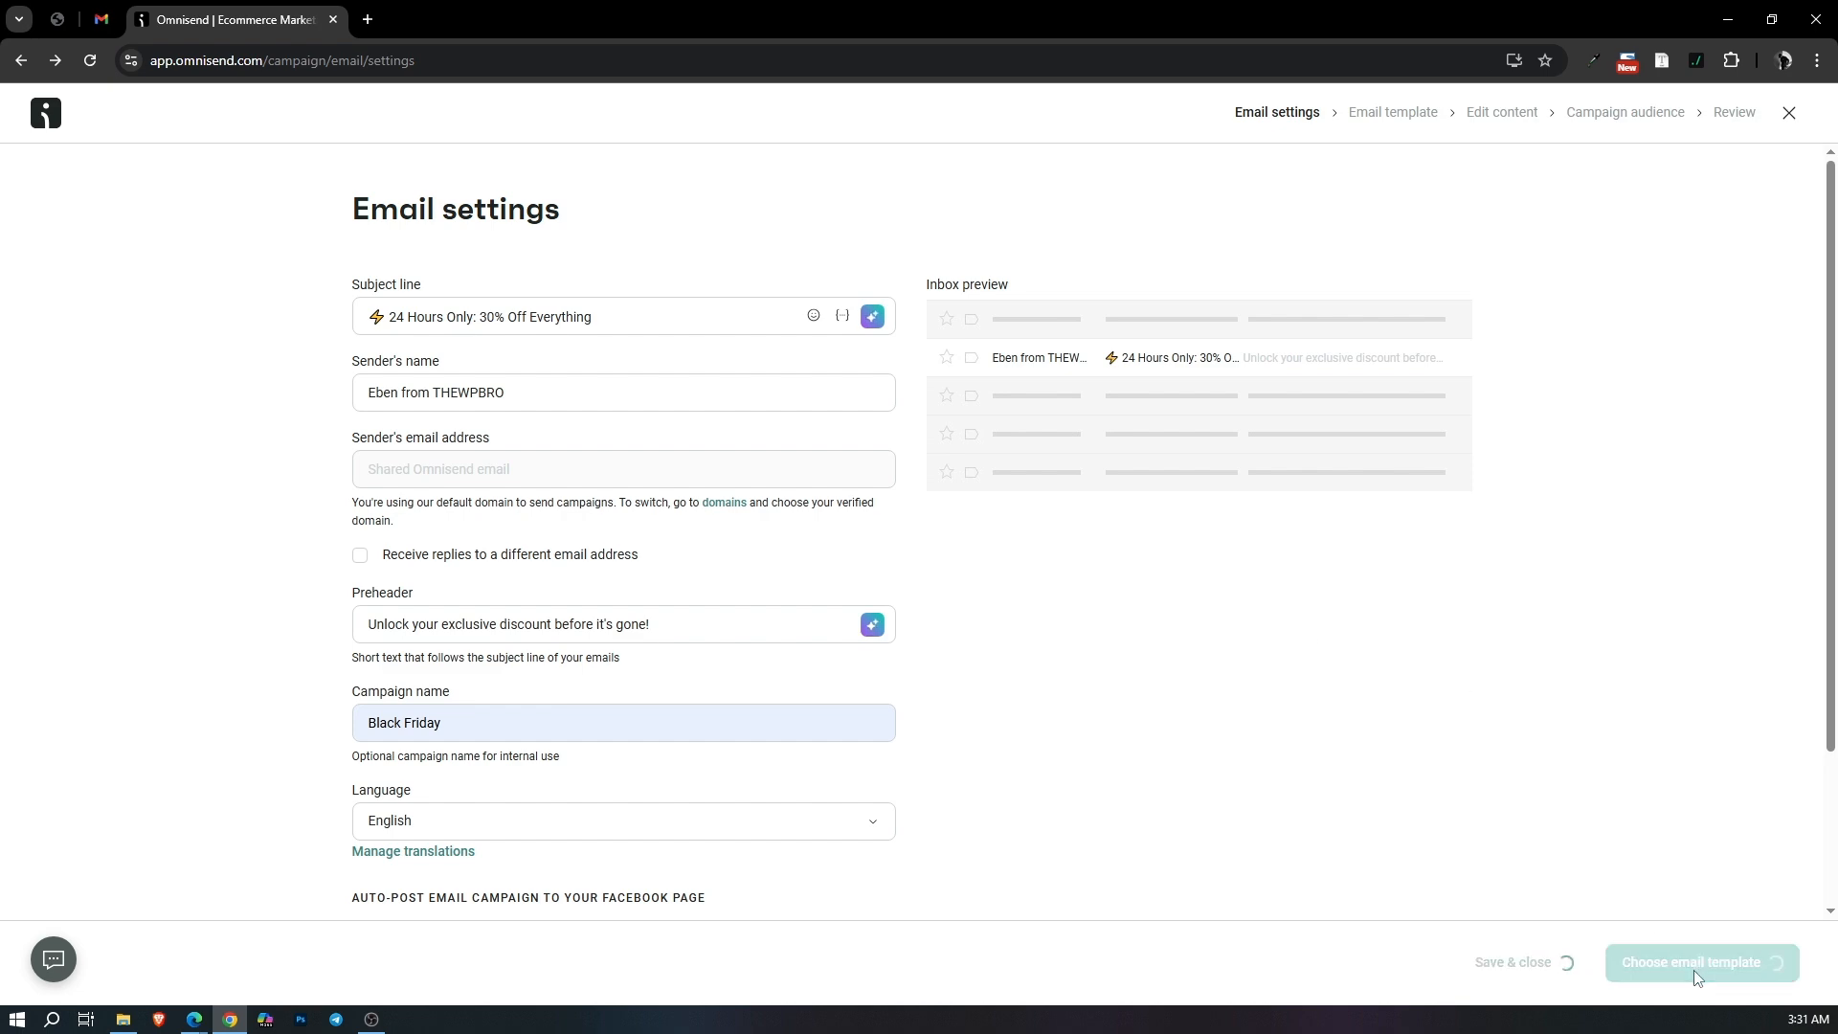
Browse the email templates and filter them by the Black Friday type under Holiday & Celebration.
scroll(753, 289, down, 2)
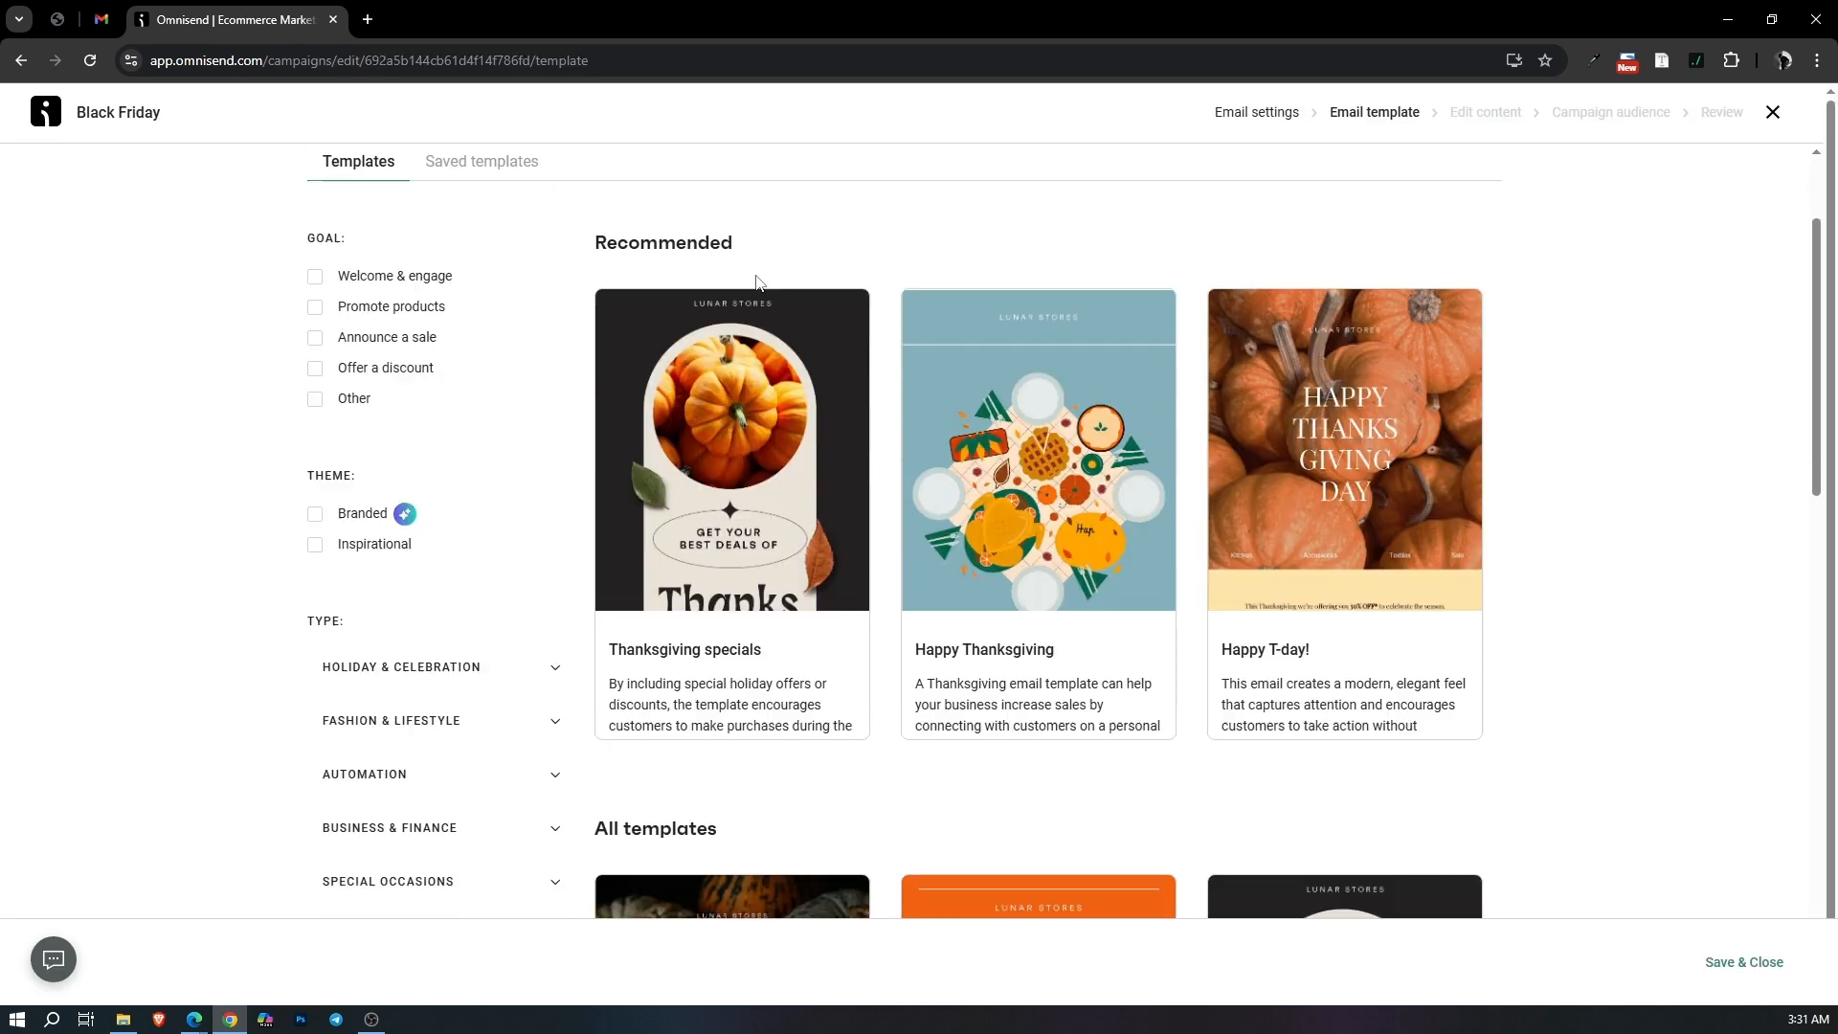
scroll(767, 283, down, 4)
scroll(767, 283, down, 3)
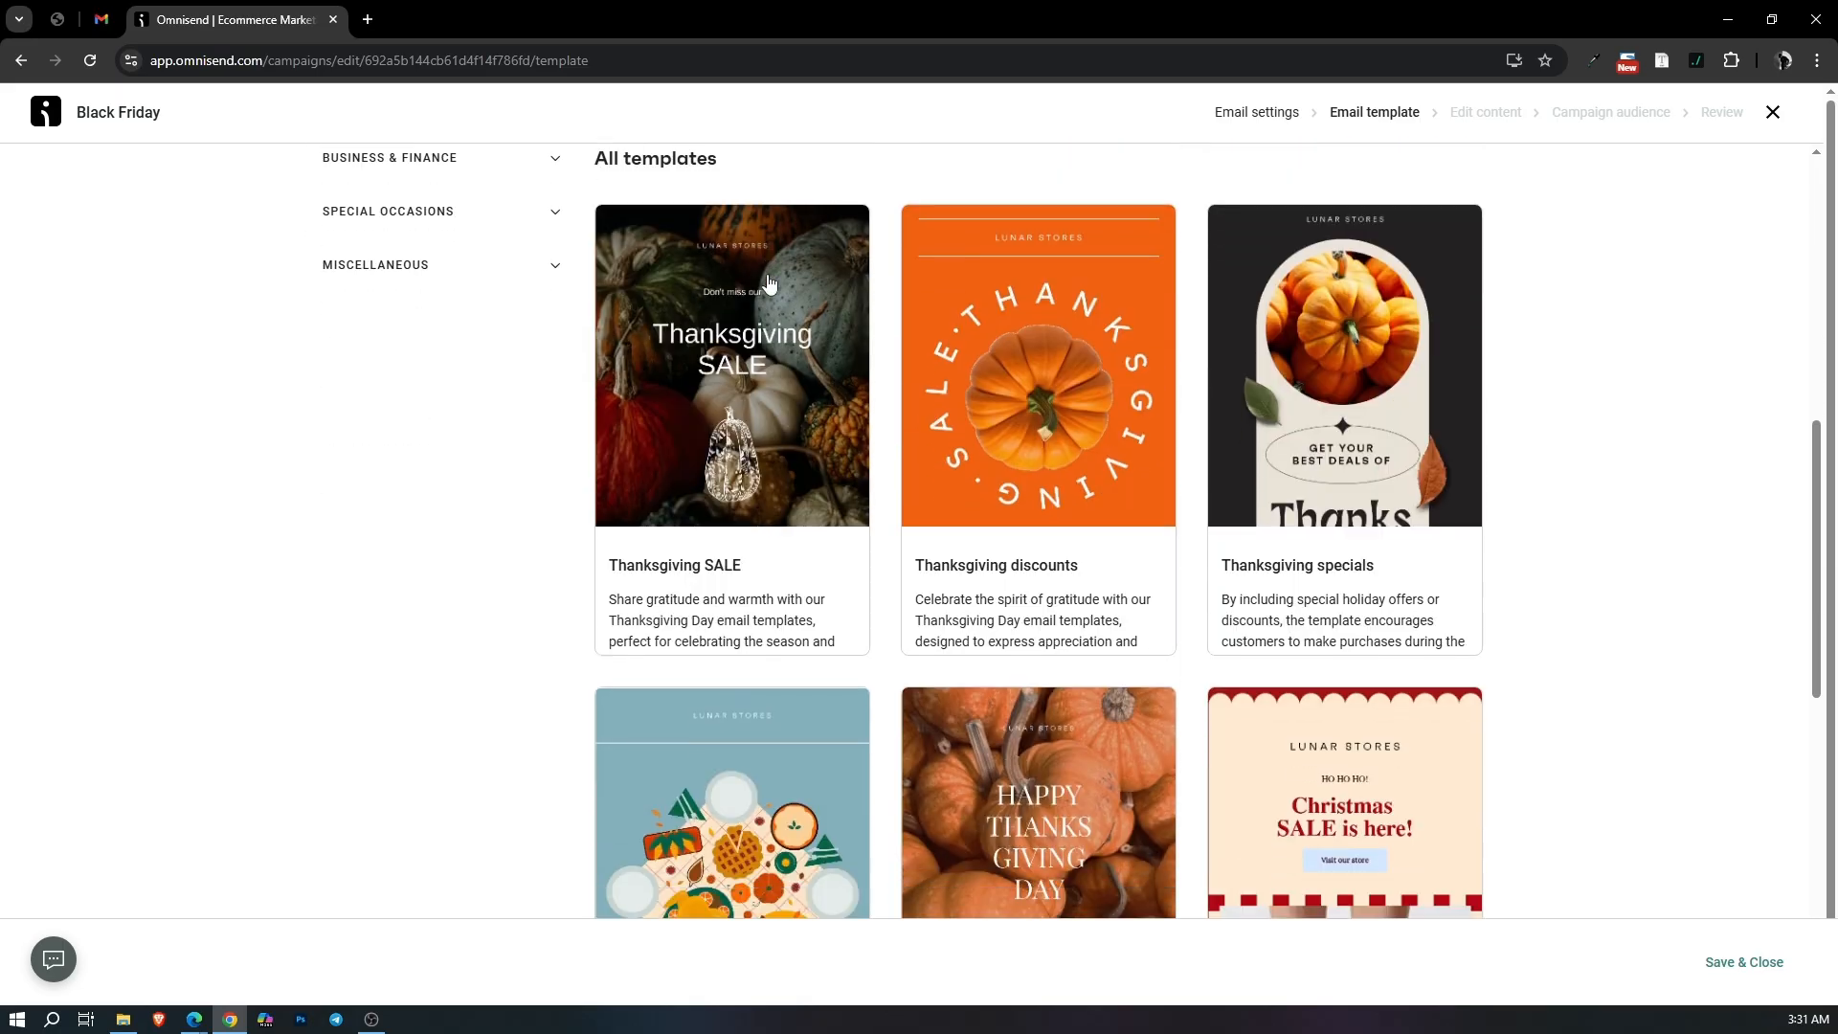
scroll(767, 287, up, 7)
scroll(375, 610, down, 1)
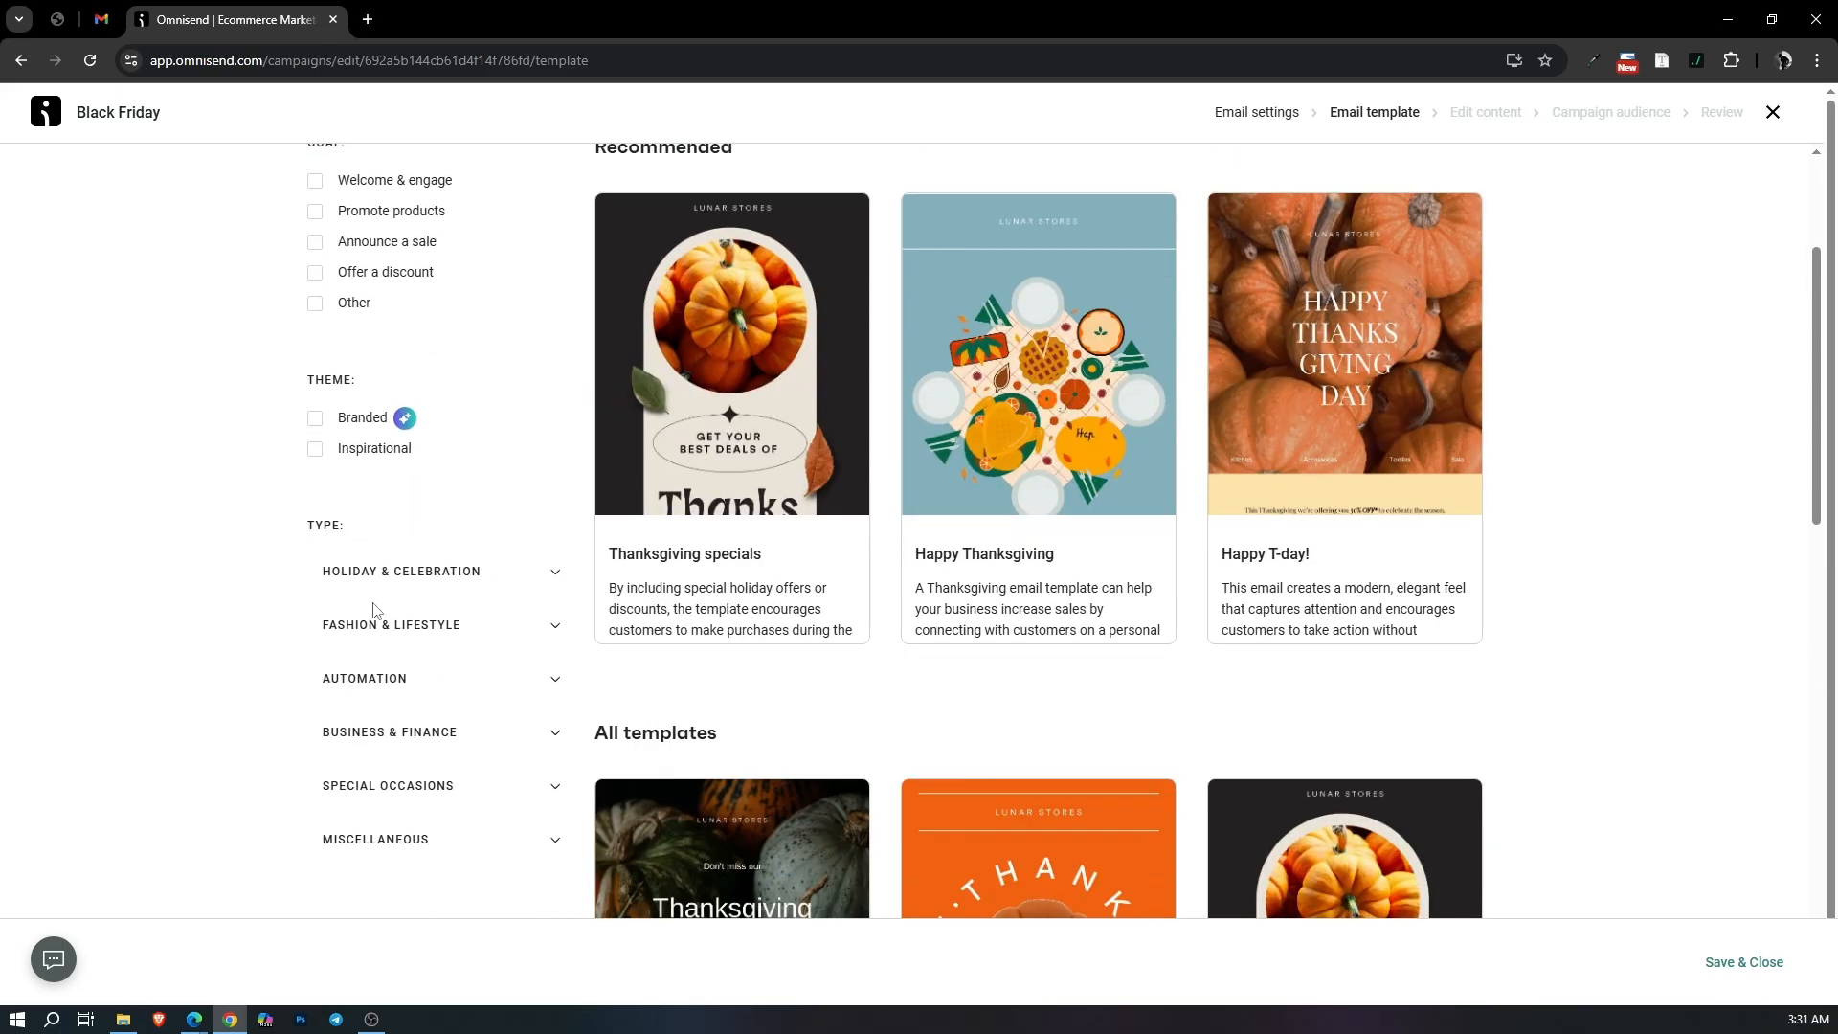
click(514, 591)
scroll(370, 536, down, 3)
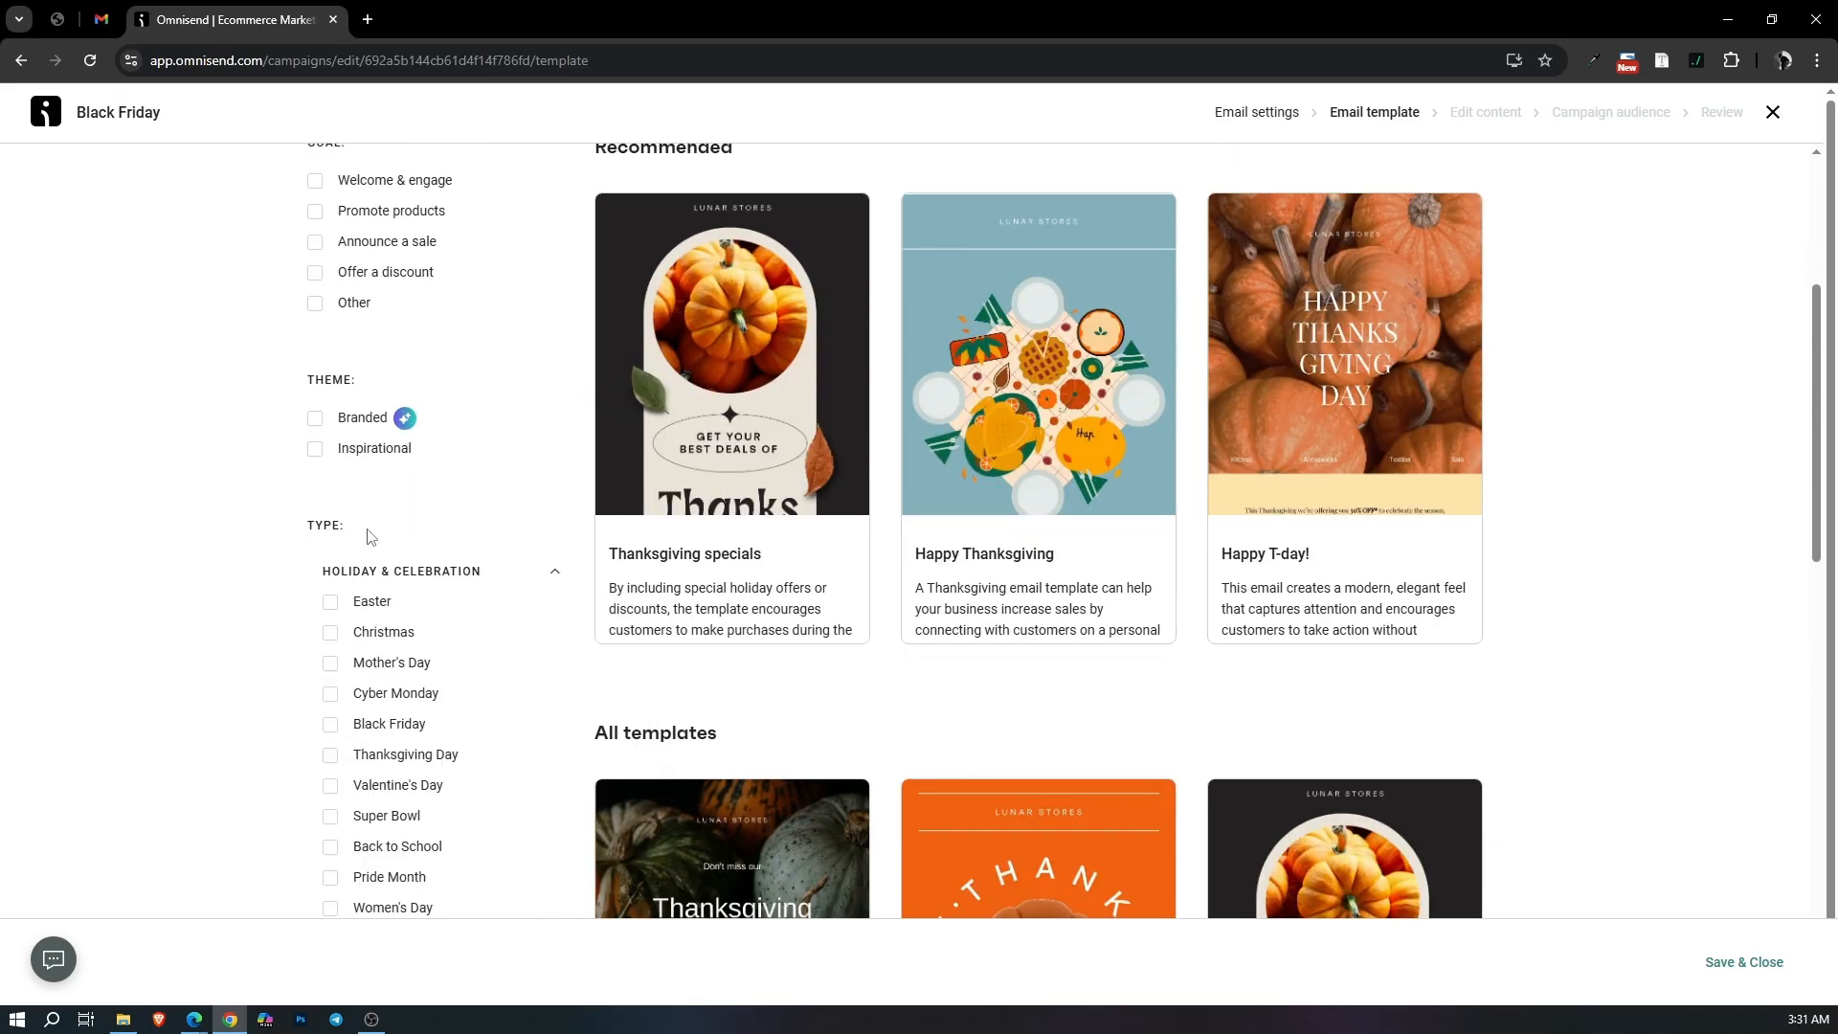
click(335, 441)
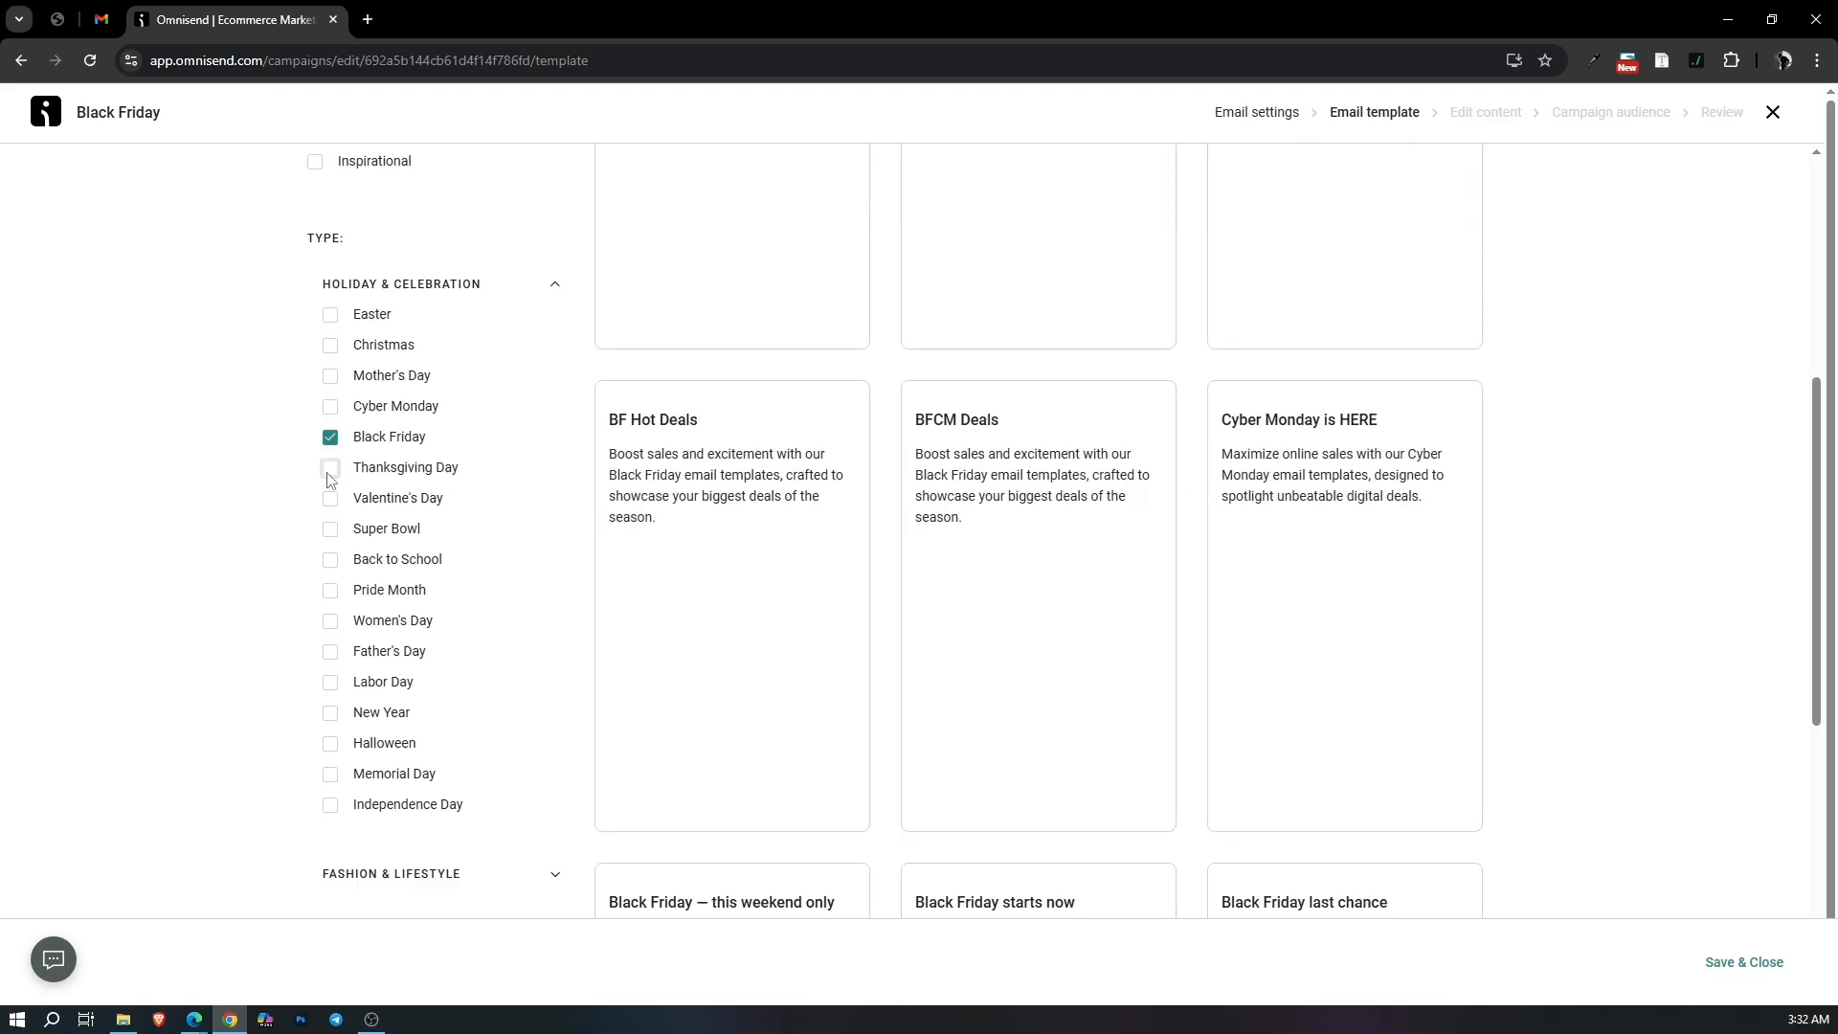
Choose the "BF Hot Deals" template for the Black Friday campaign email.
scroll(1468, 445, down, 4)
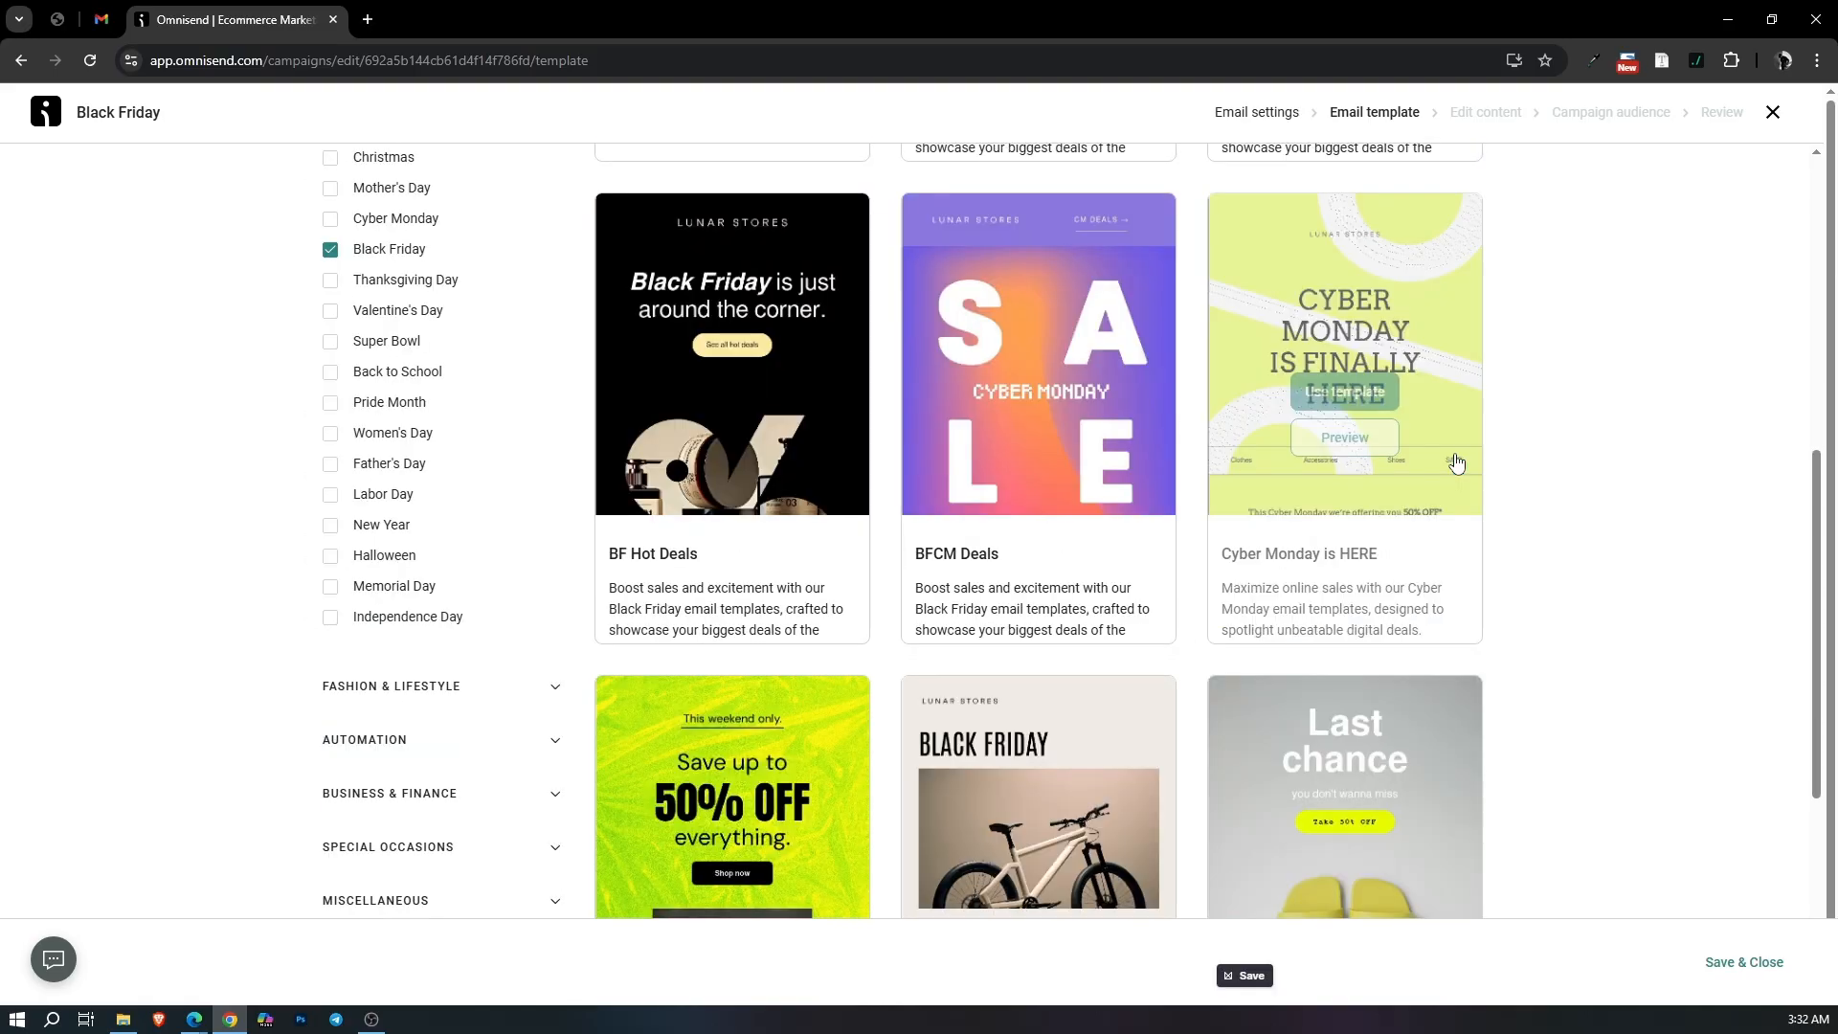
scroll(1335, 462, up, 3)
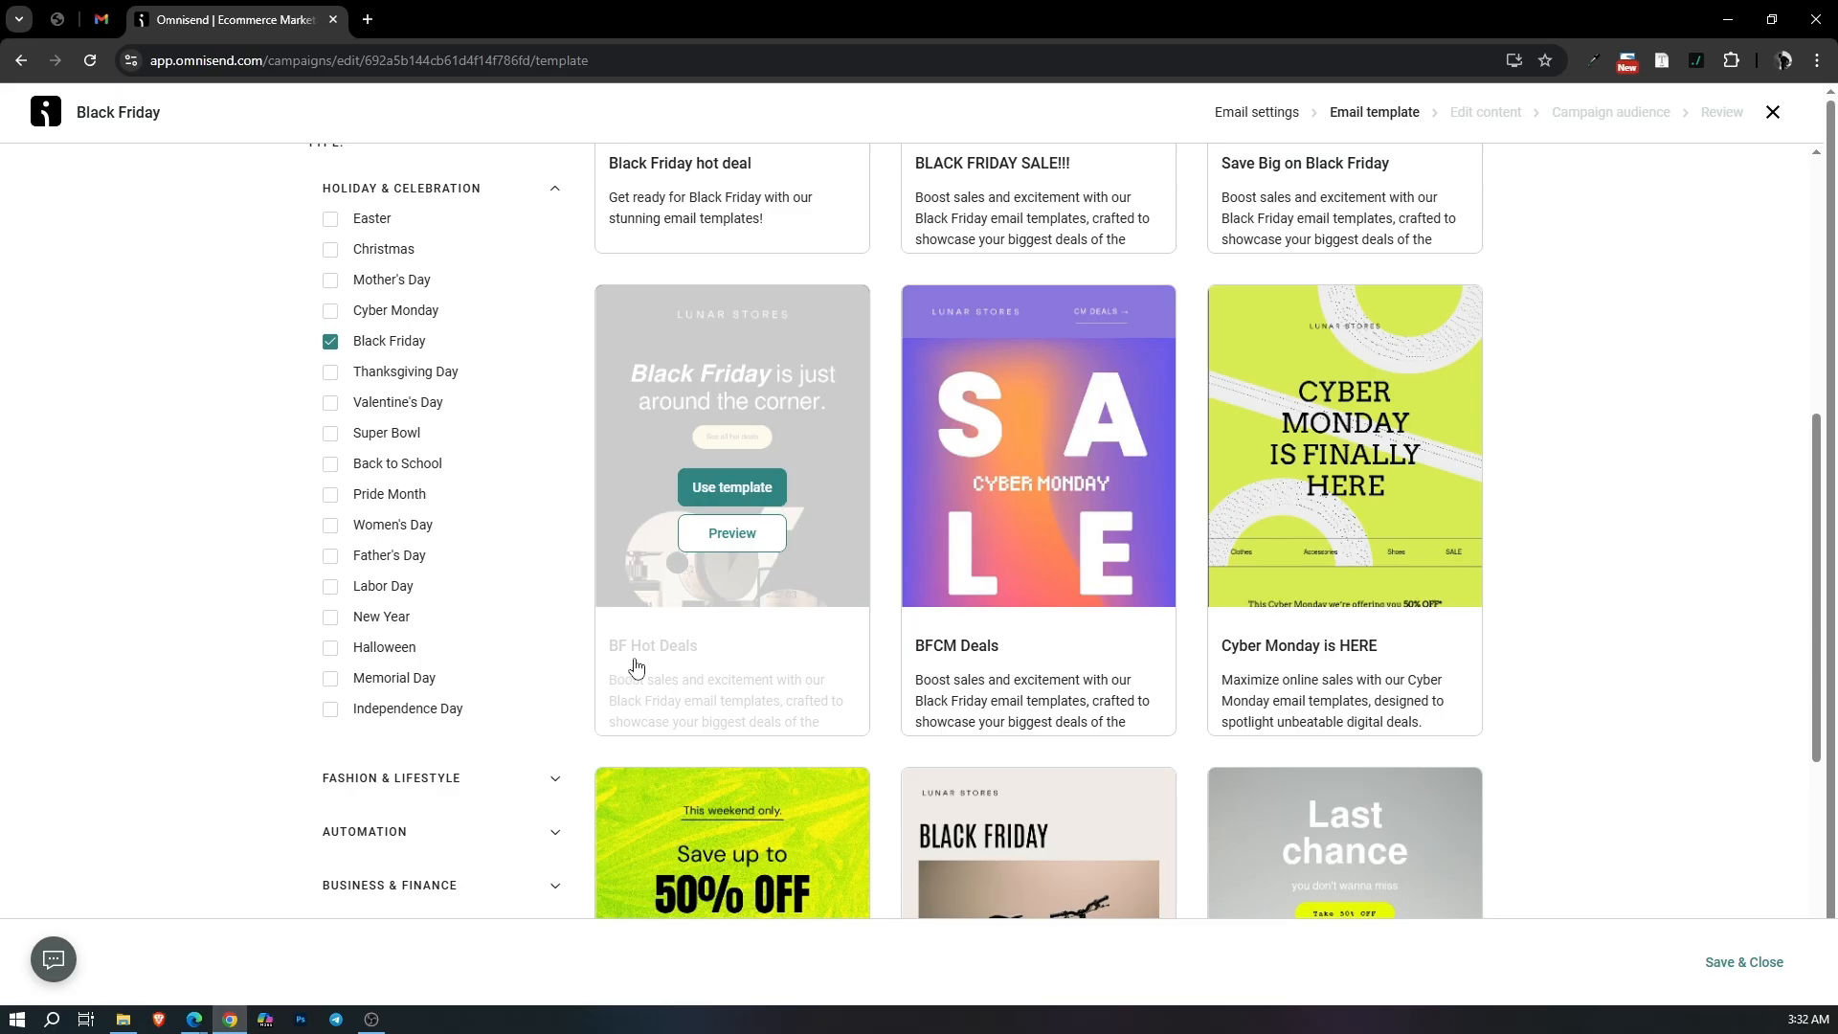
click(735, 492)
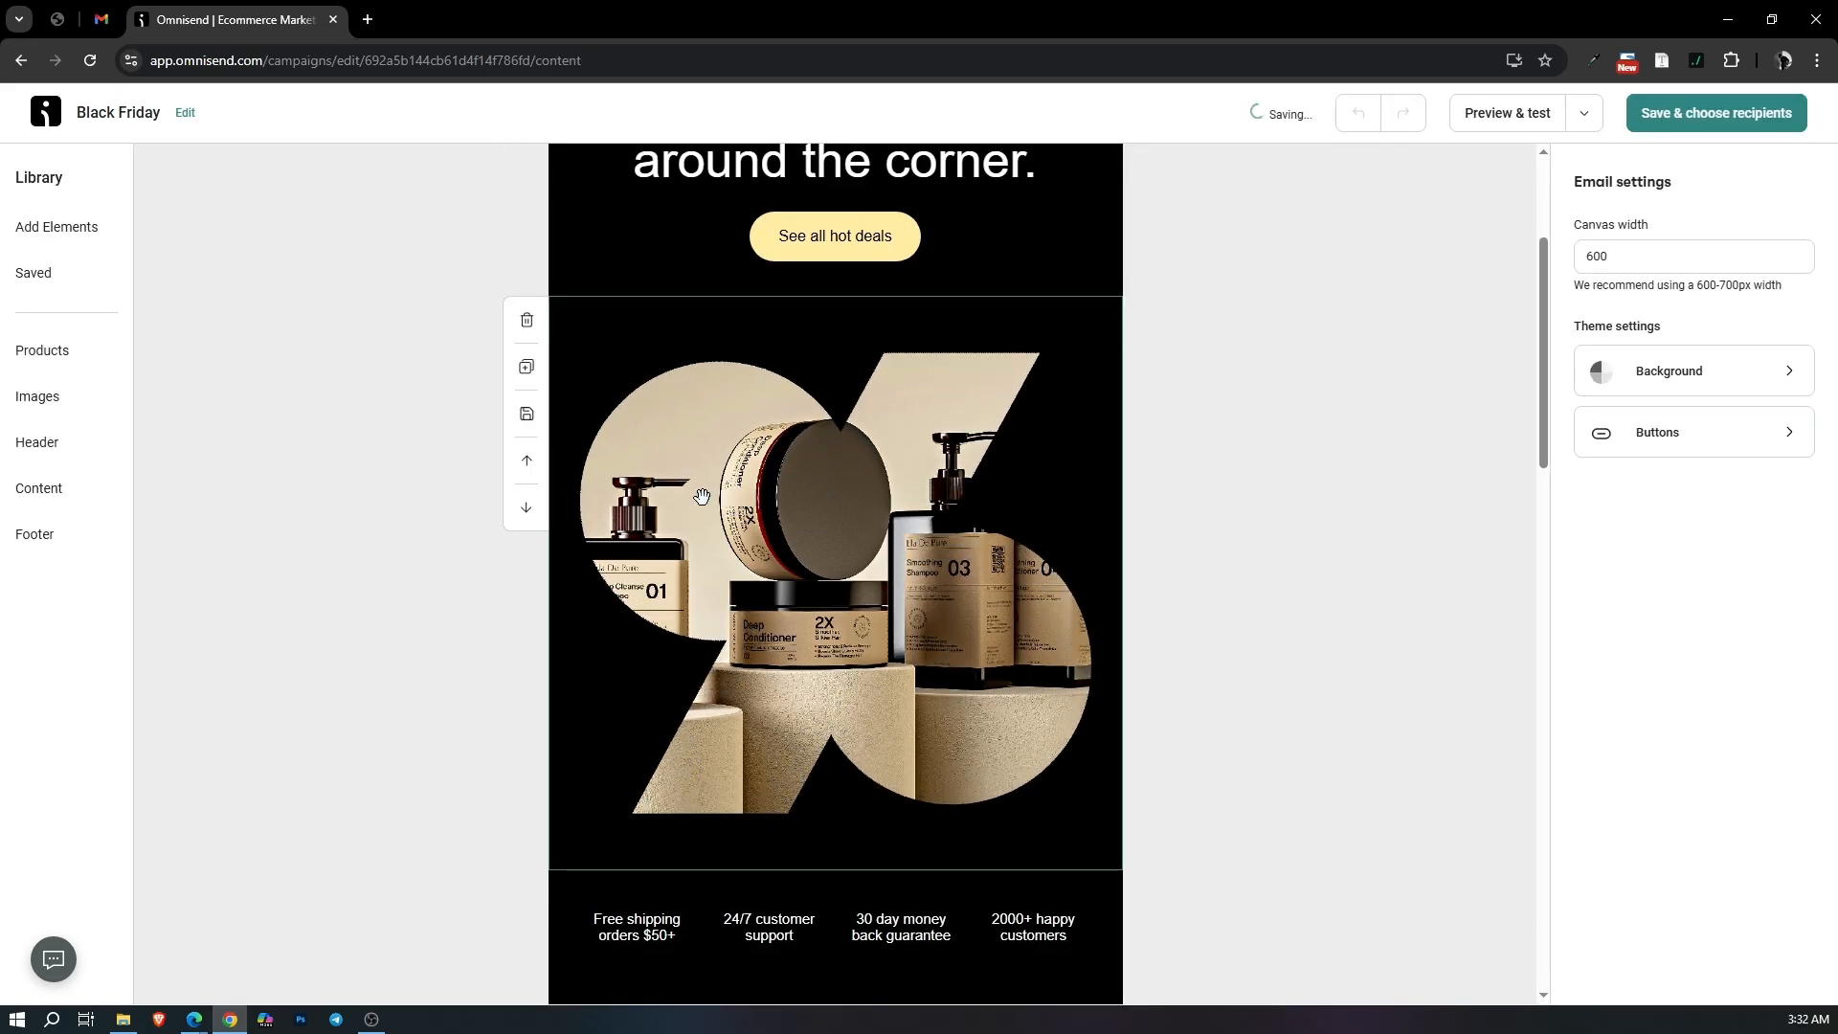
Set the product listing under "Our bestsellers" to show 8 products.
scroll(702, 495, down, 7)
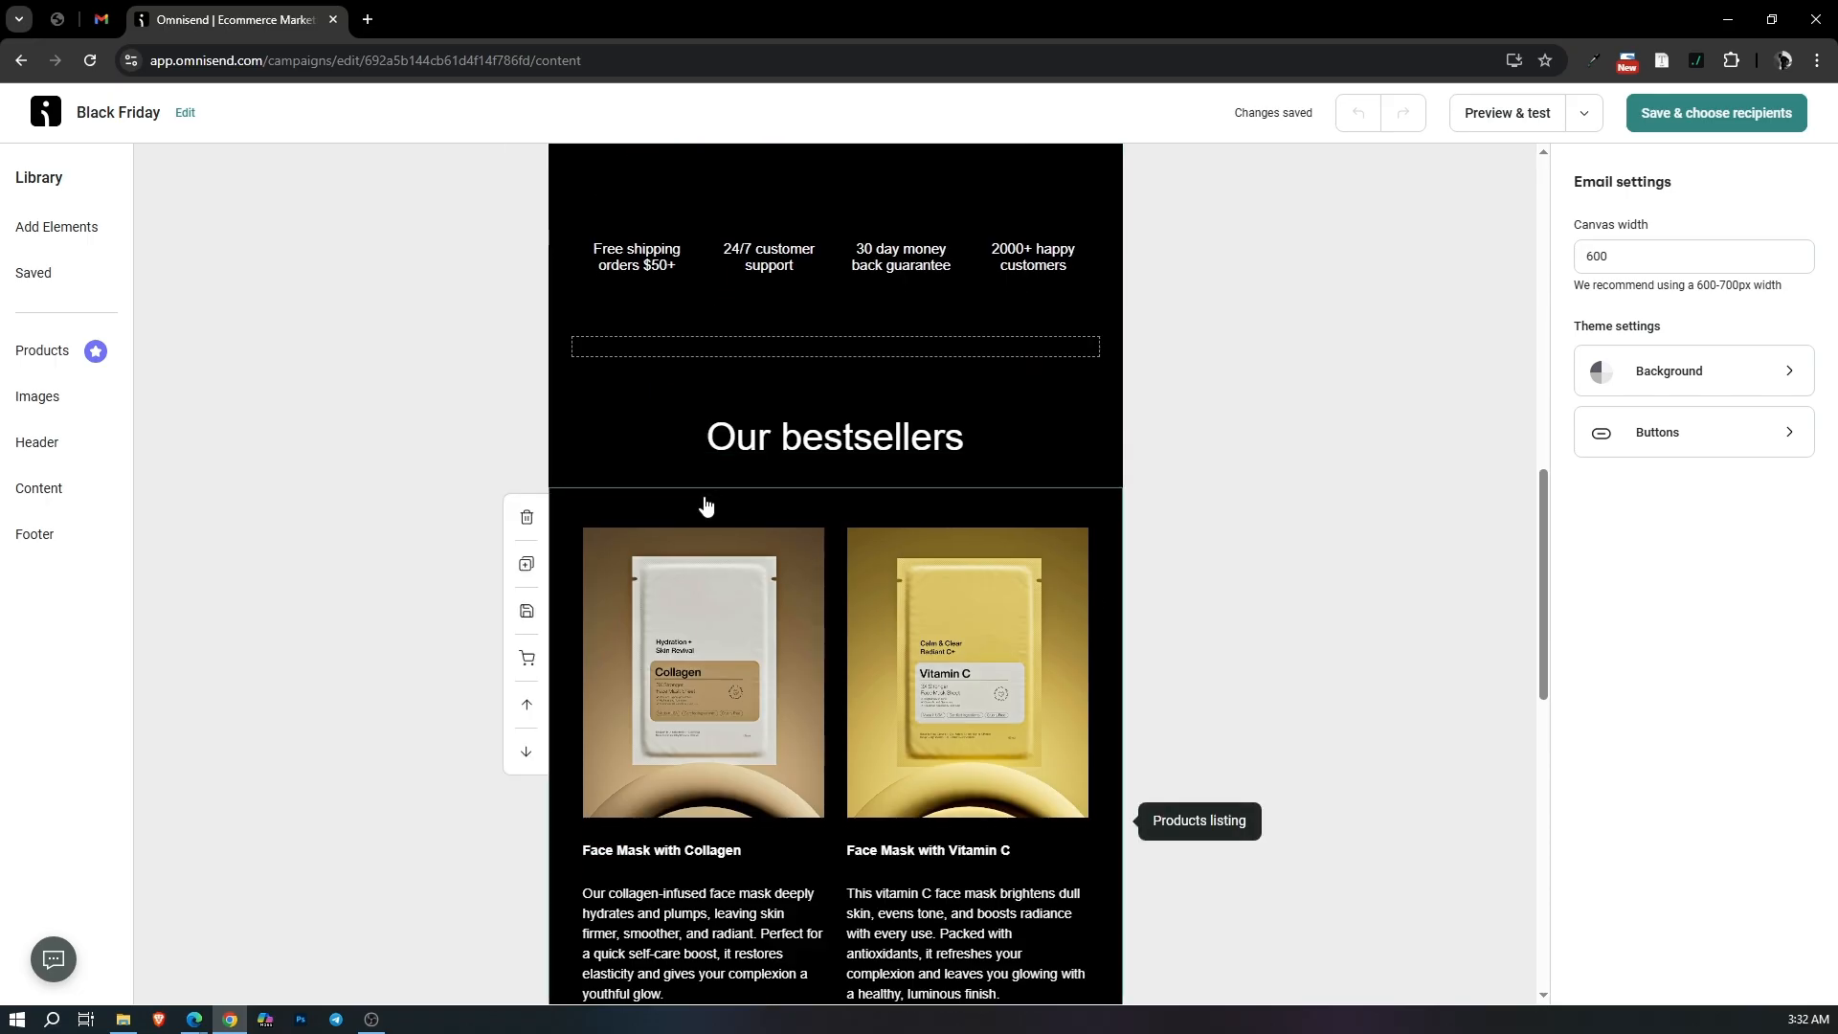
scroll(705, 498, down, 2)
scroll(706, 504, down, 2)
scroll(618, 469, up, 3)
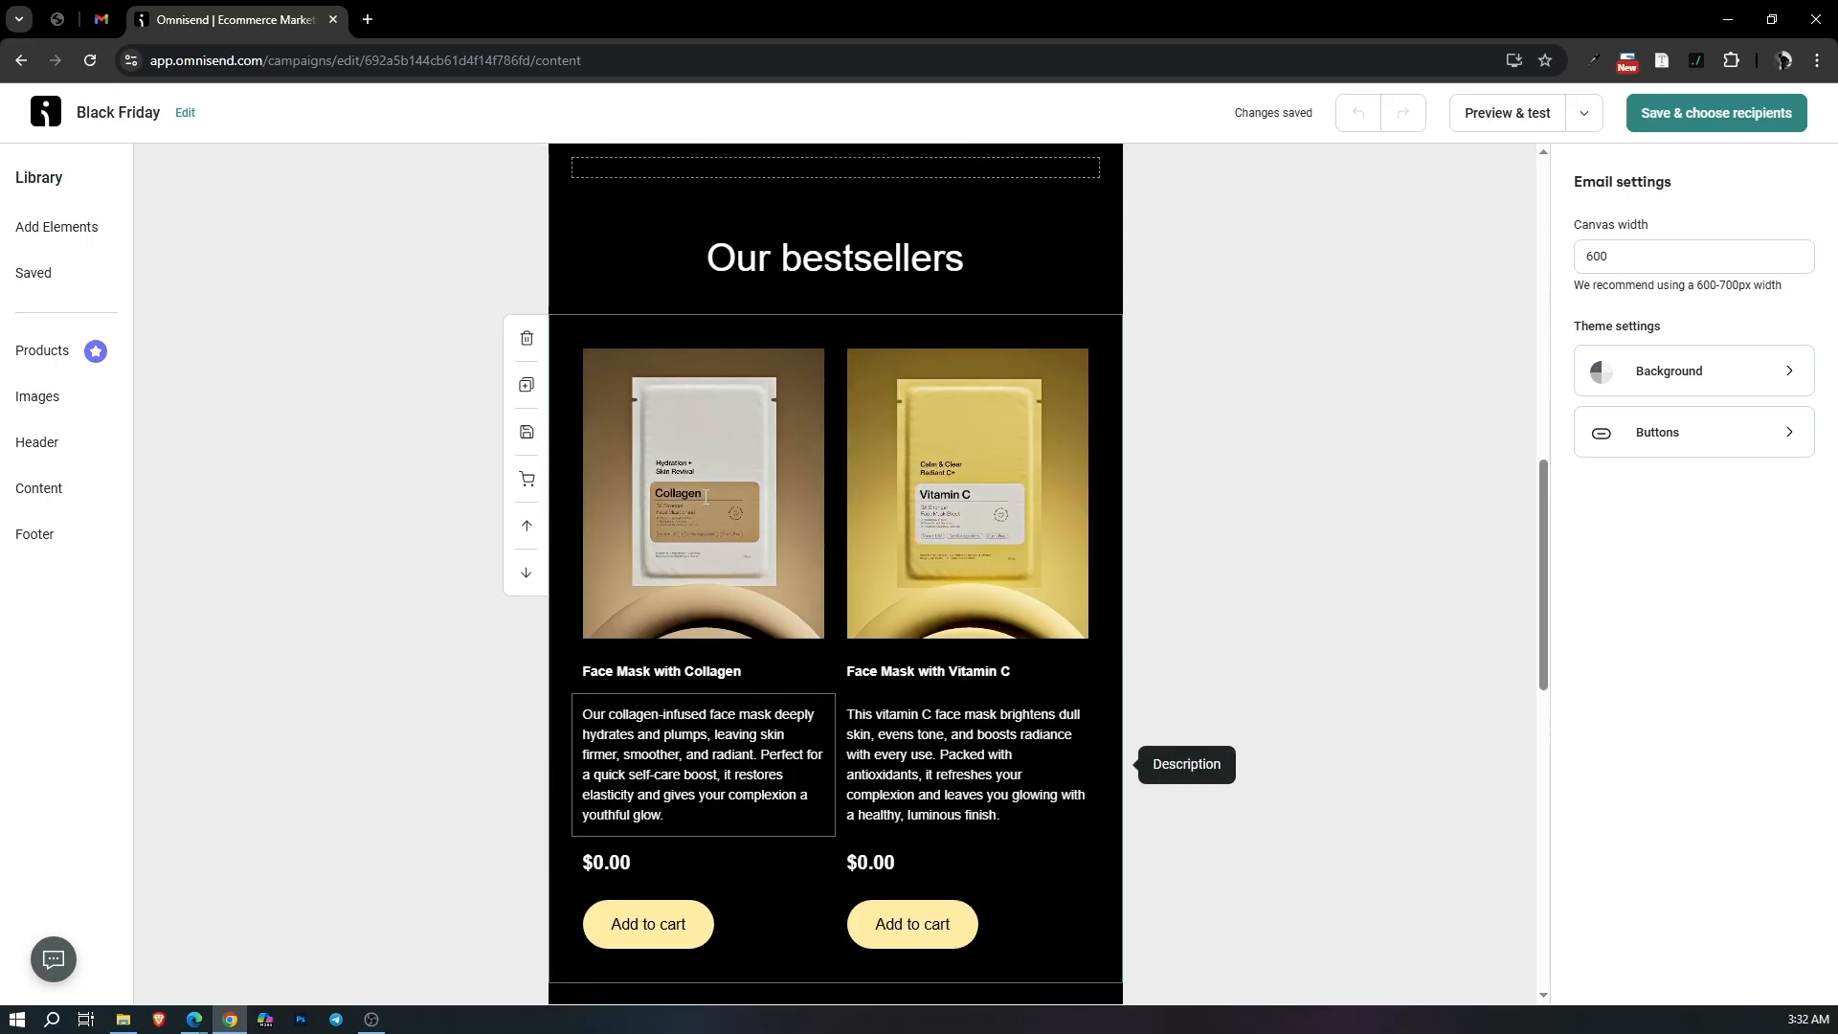
click(562, 410)
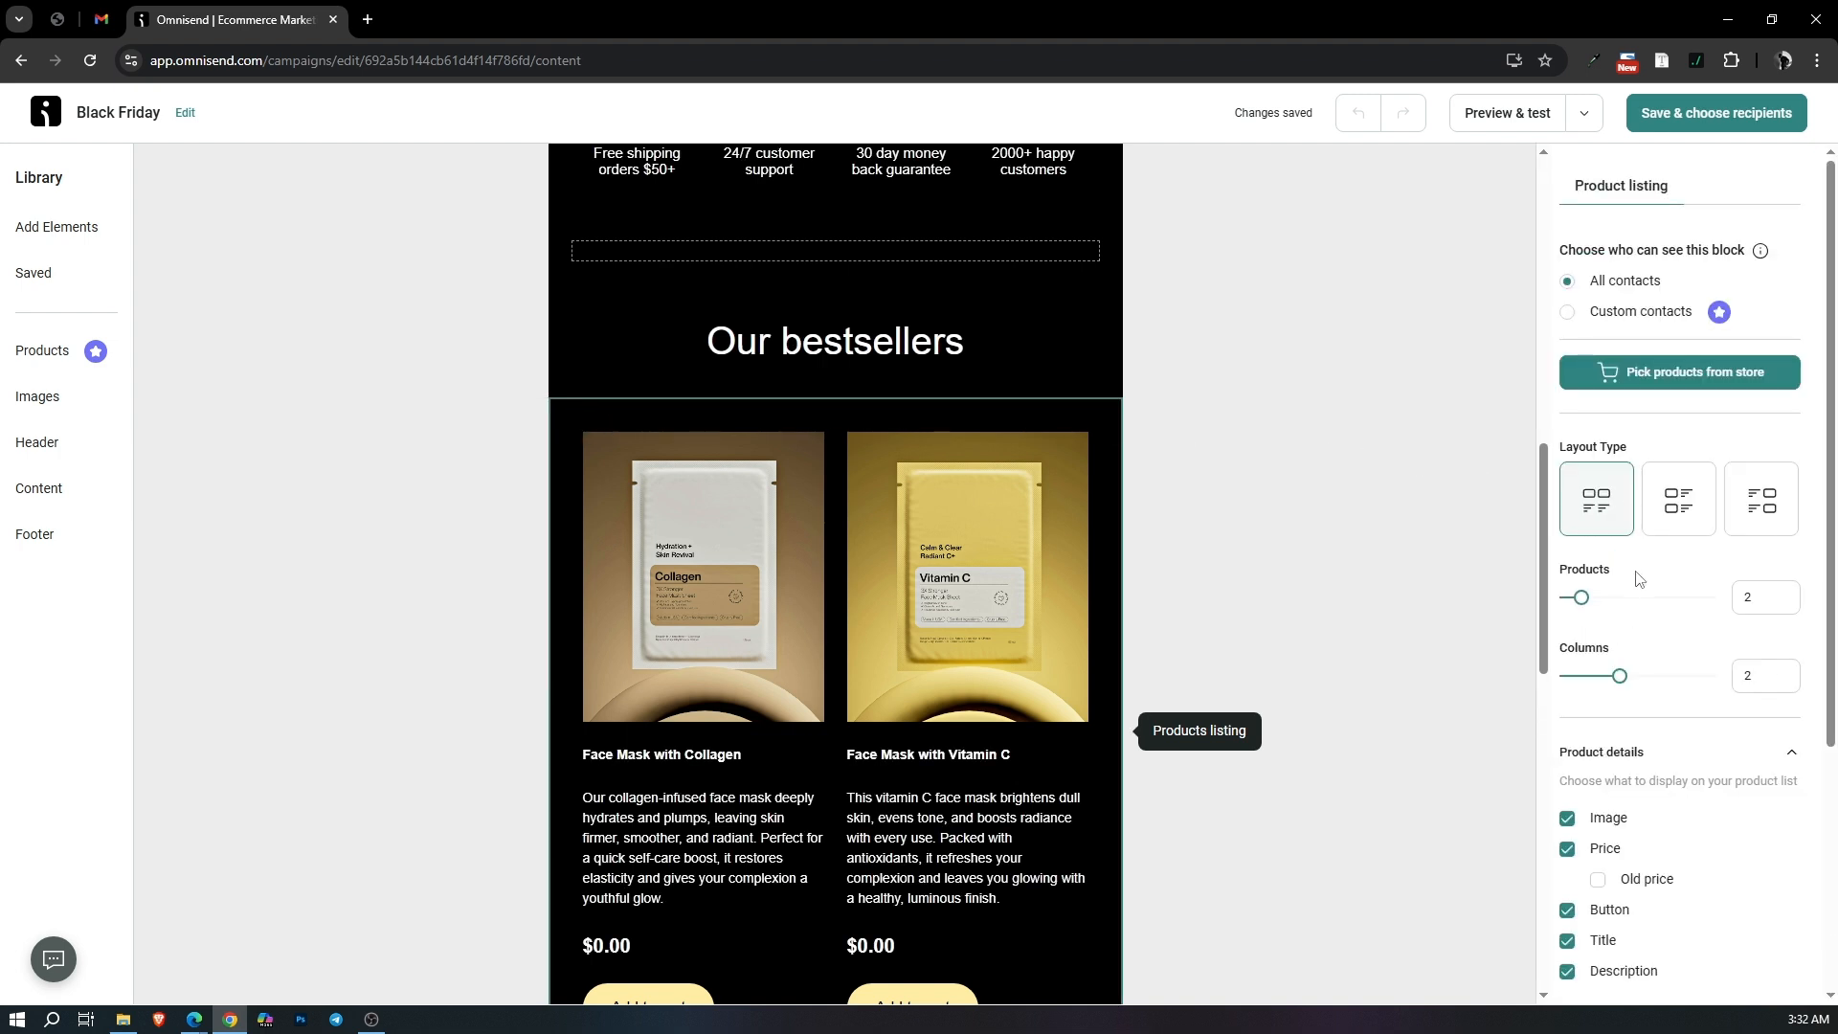
drag(1628, 599, 1667, 598)
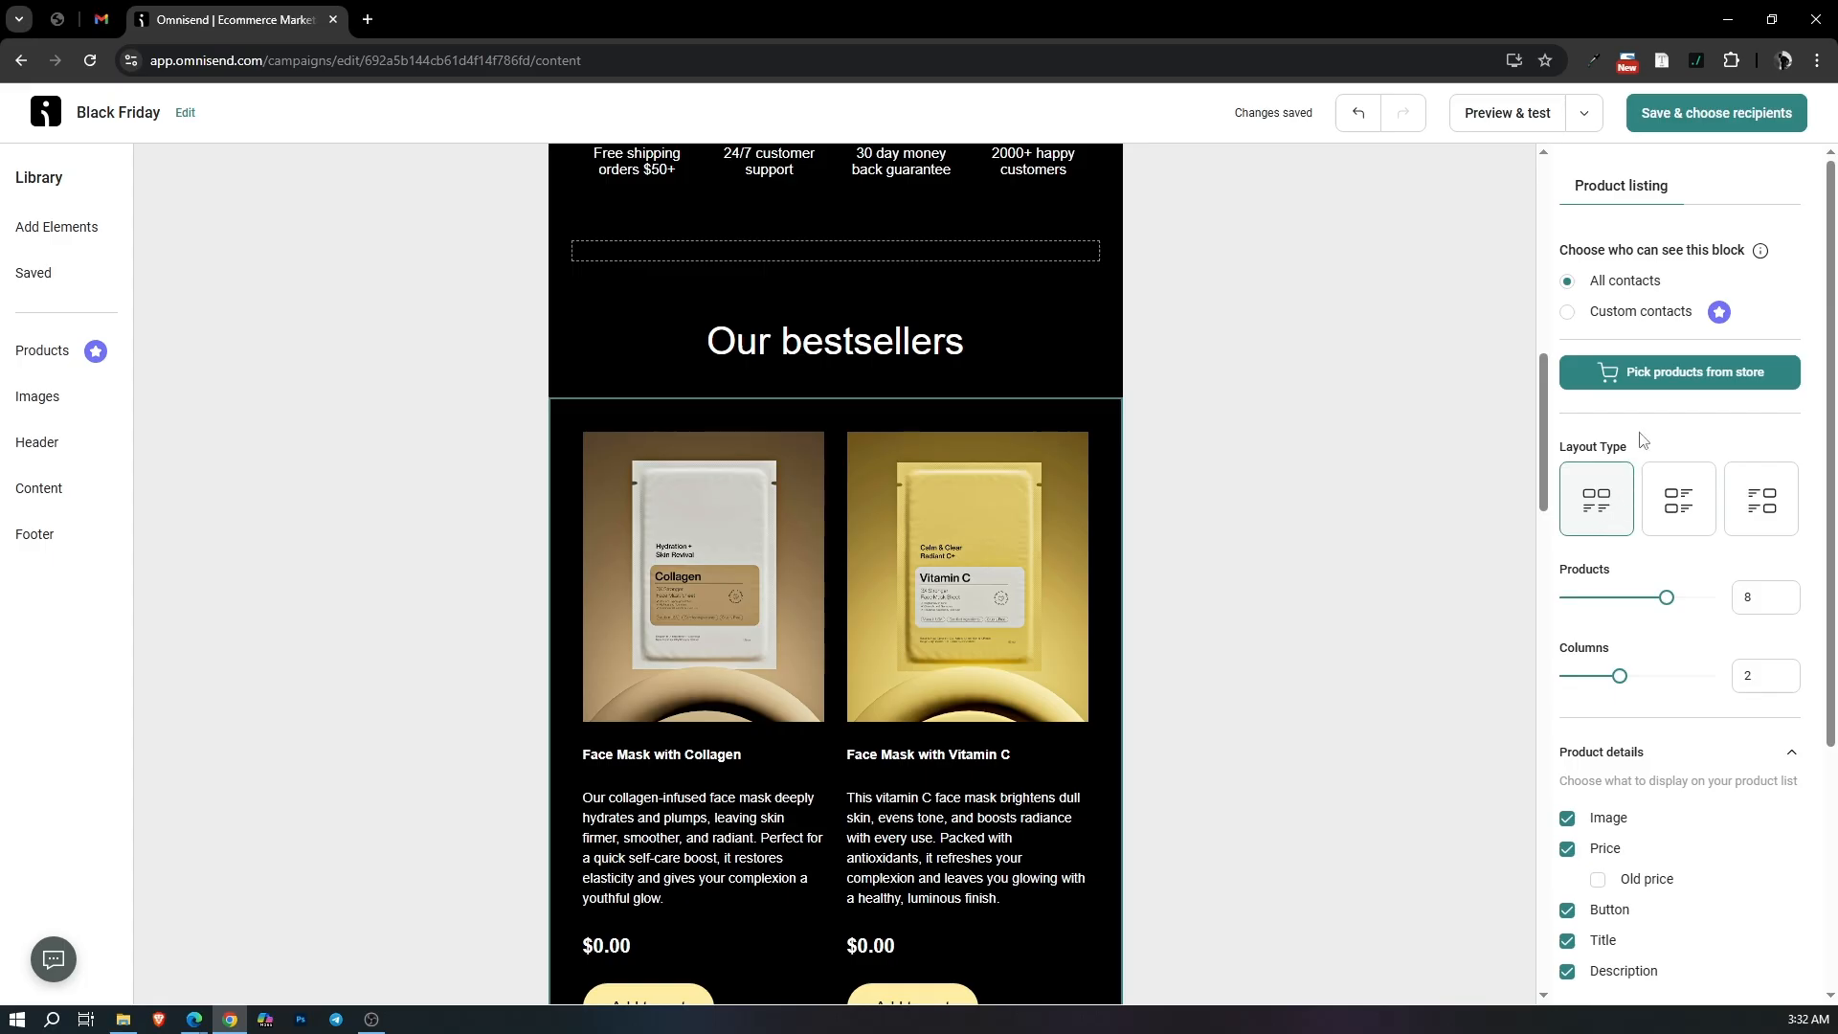
Add Black T-shirt, Brown Cap, Color Sneakers, Elegant Bag, Gray Shoes, Quartz Watch, Retro Sunglasses and Snapback Cap from the store to the product listing.
click(1692, 383)
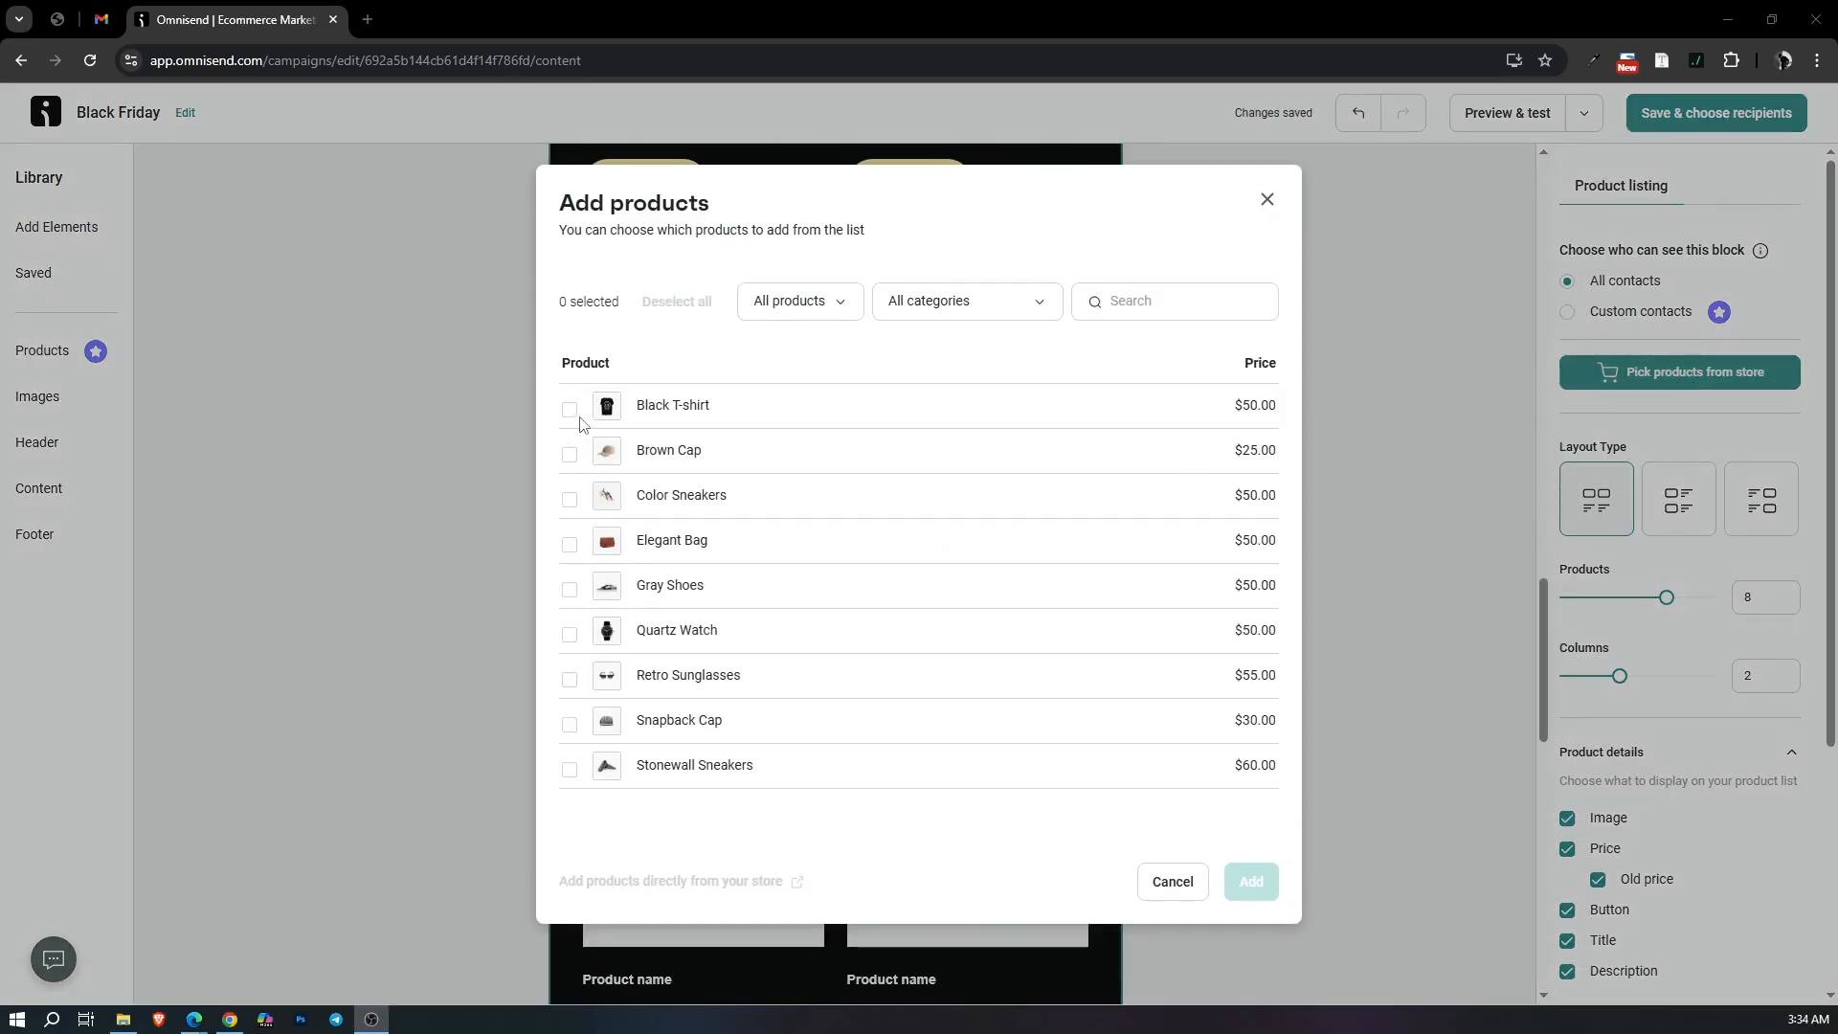
click(569, 410)
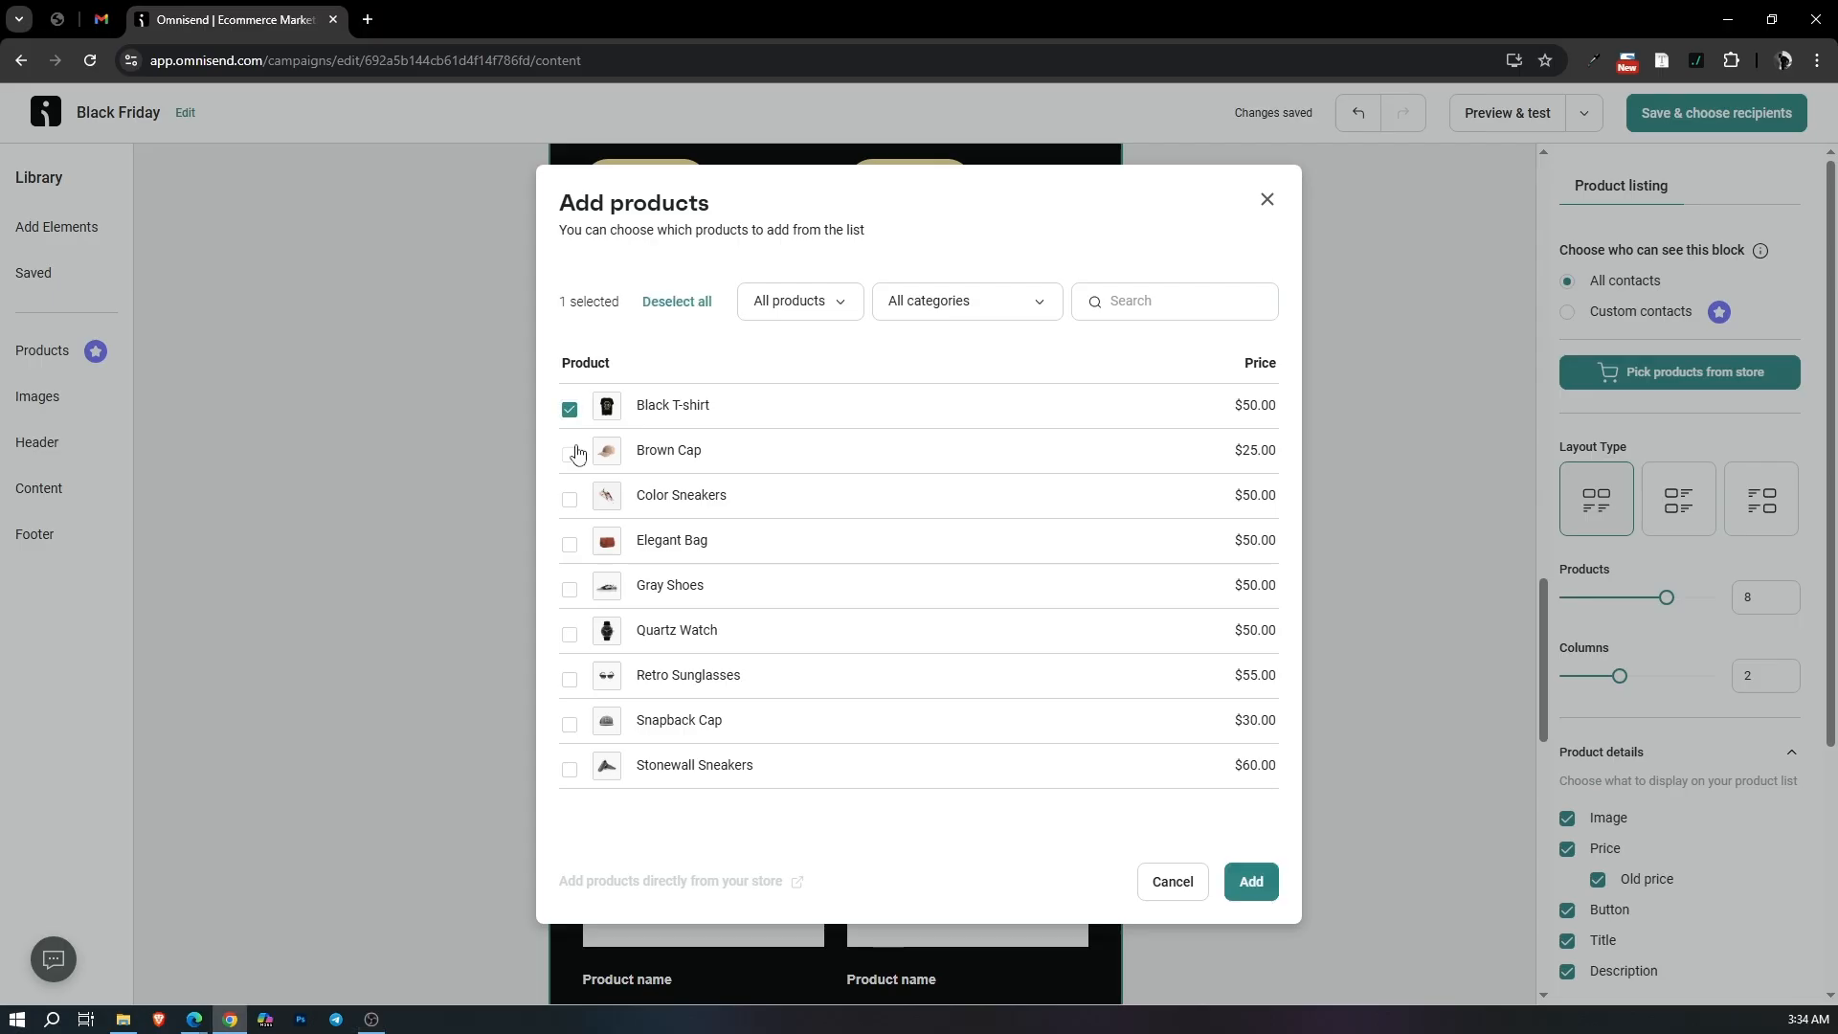
click(570, 455)
click(570, 499)
click(570, 590)
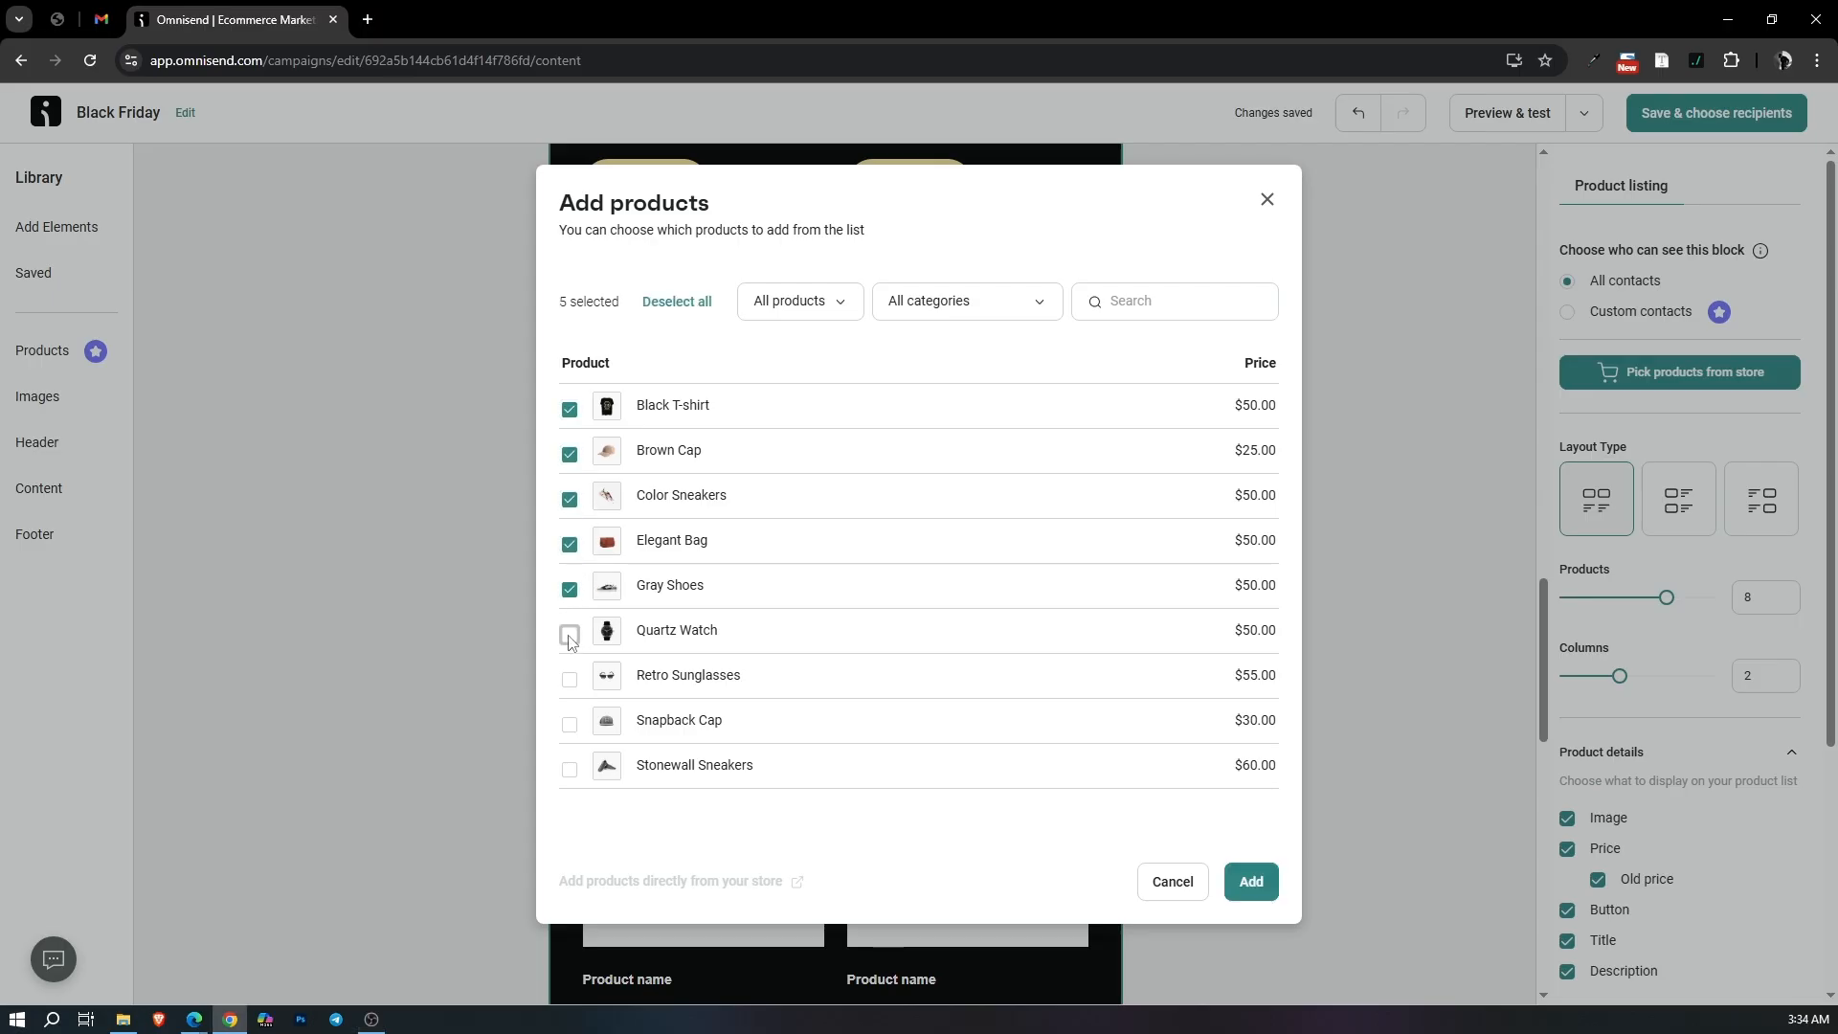
click(570, 633)
click(570, 681)
click(569, 725)
click(1250, 882)
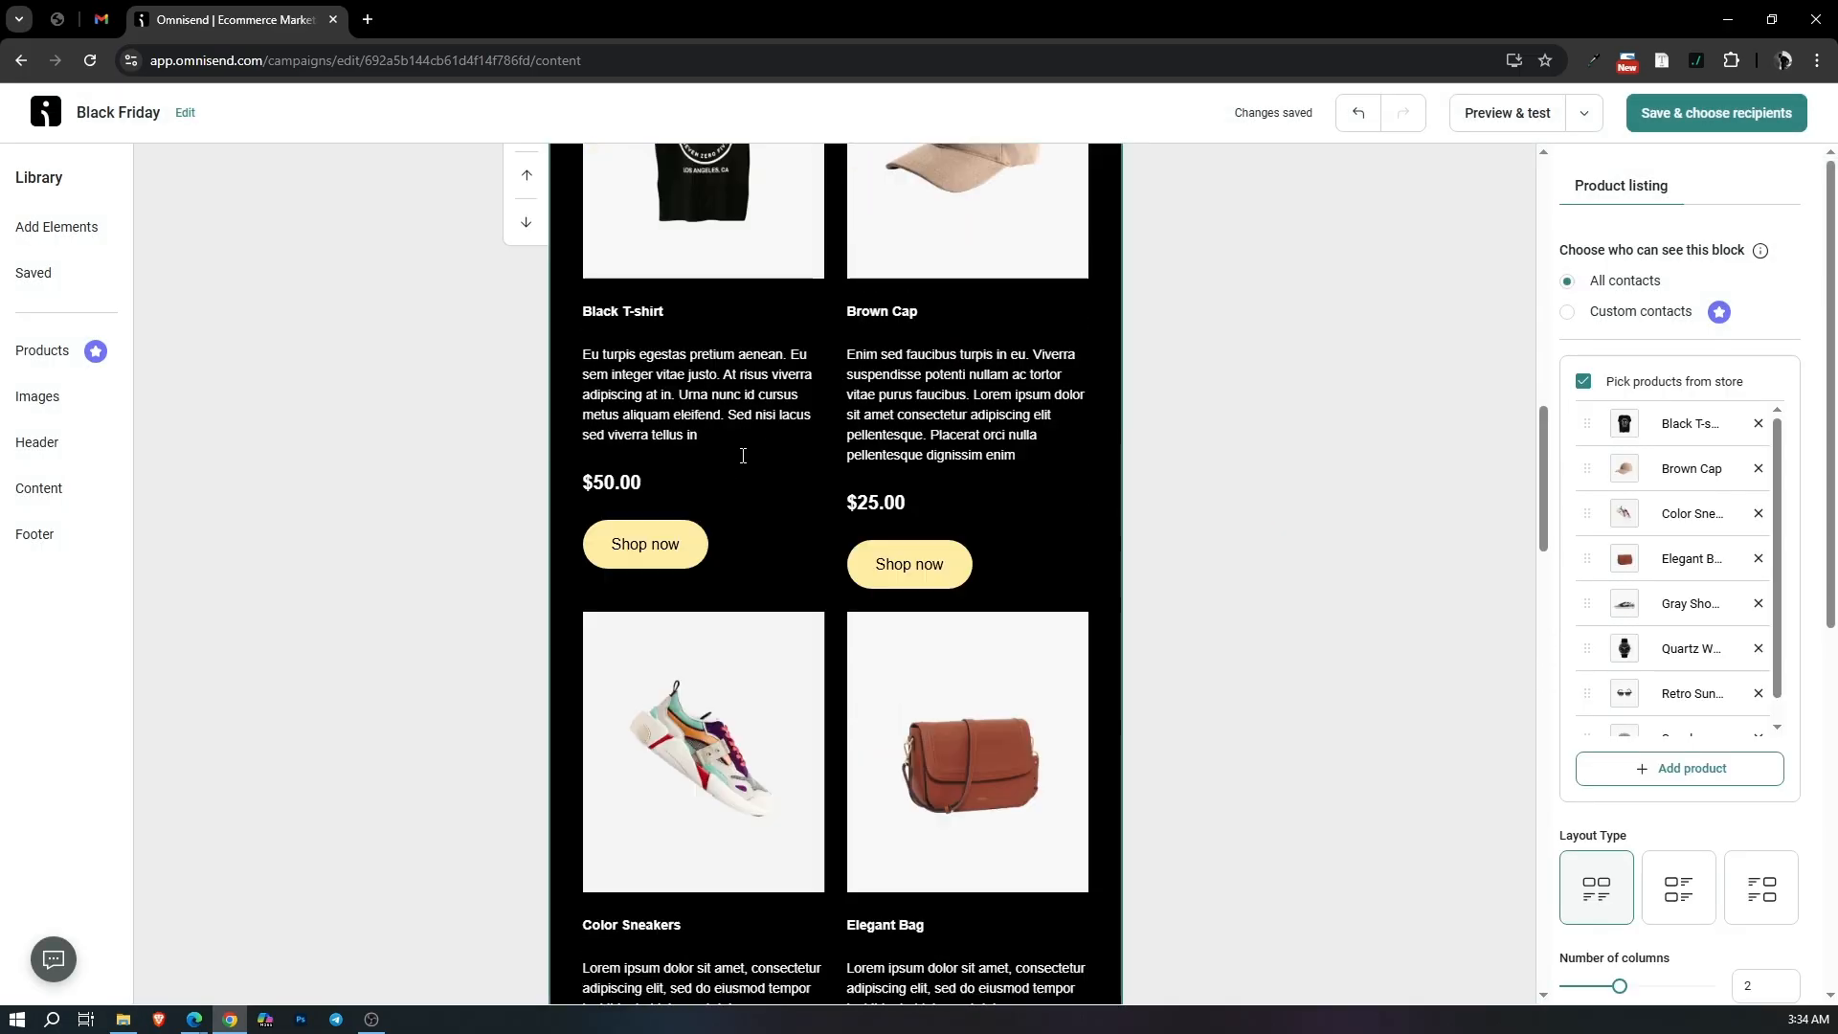
Delete the layout block with the face mask image and customer praise text below the "This BLACK FRIDAY only" banner.
scroll(744, 457, down, 8)
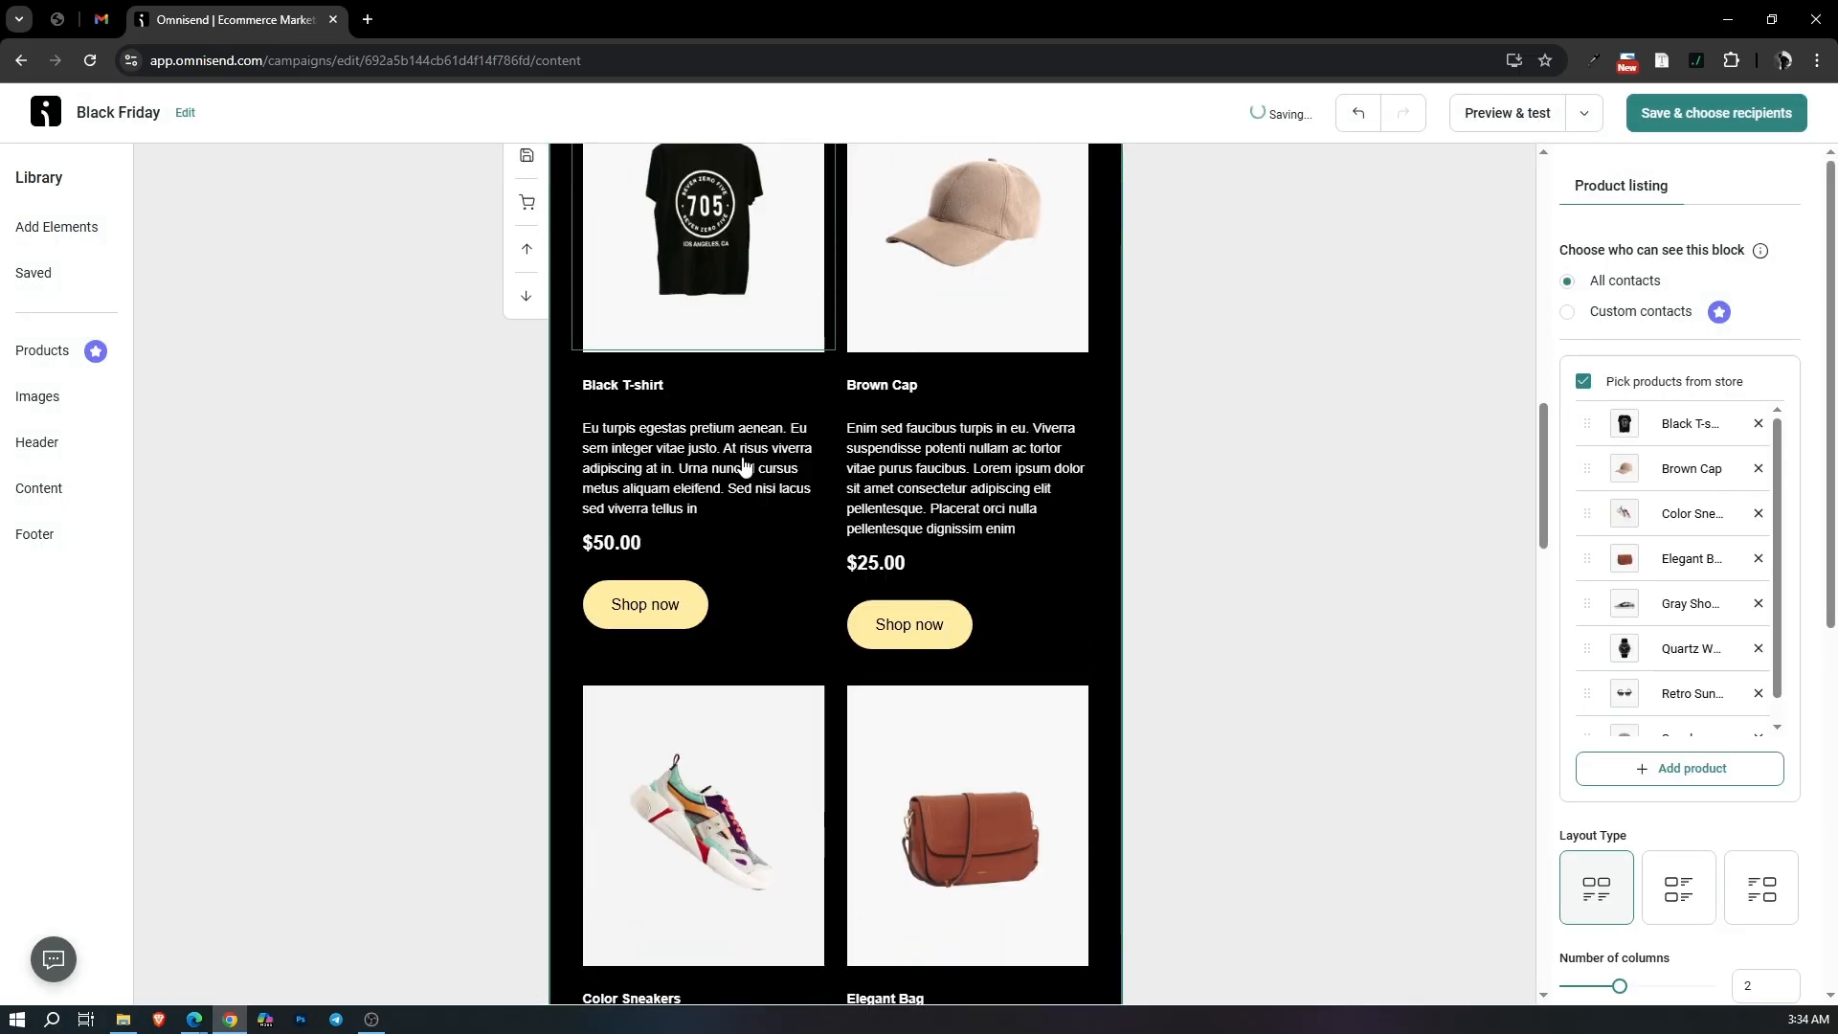
scroll(744, 458, down, 12)
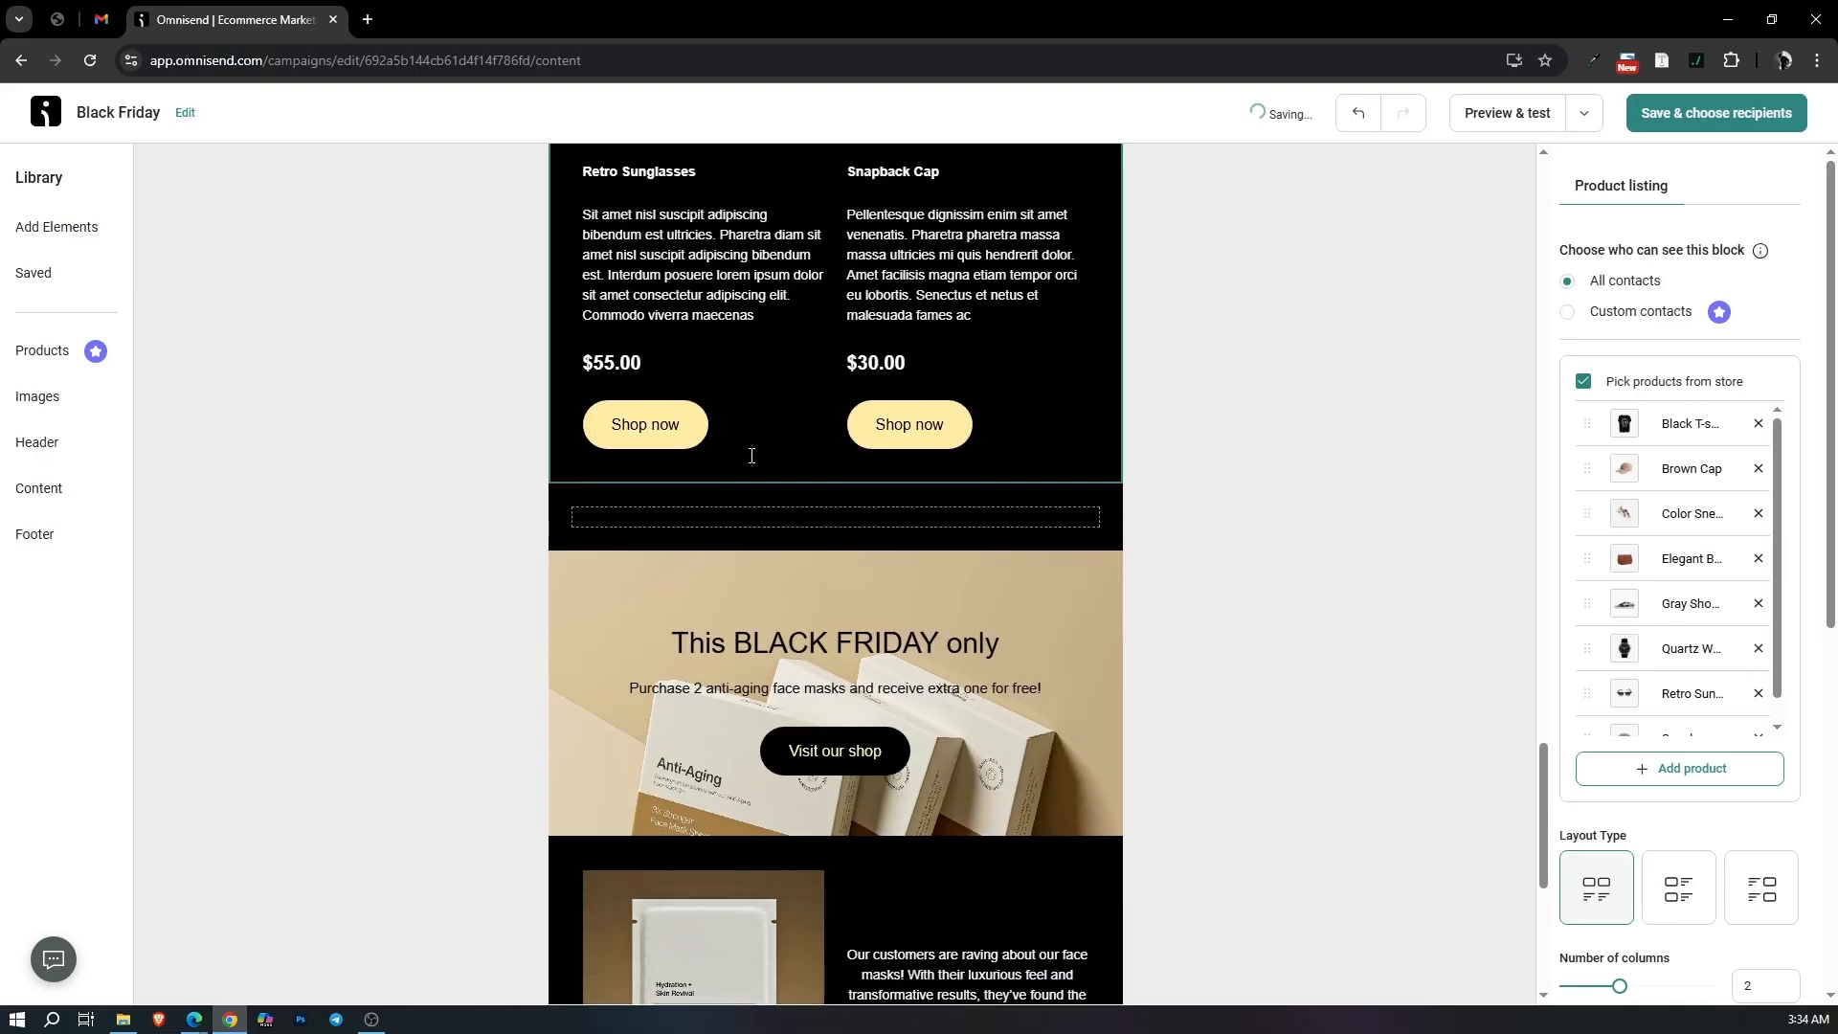
scroll(973, 517, down, 6)
scroll(948, 565, up, 4)
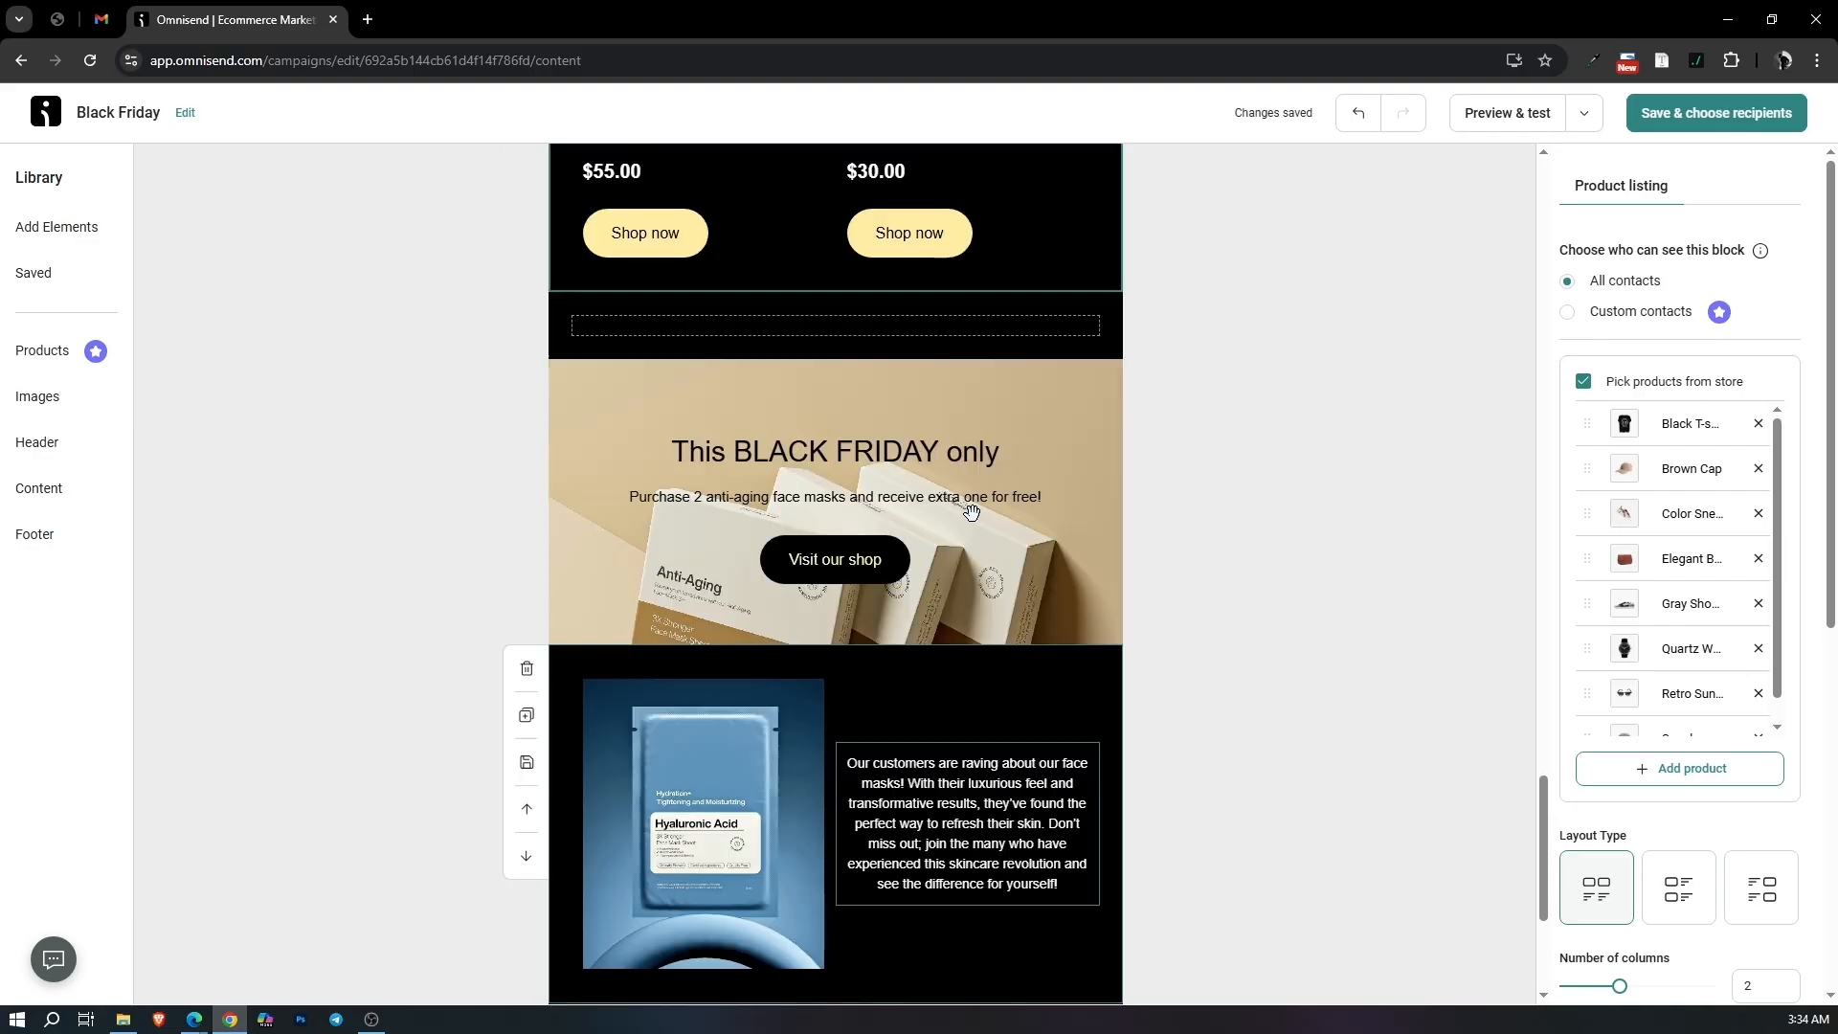
scroll(936, 595, down, 3)
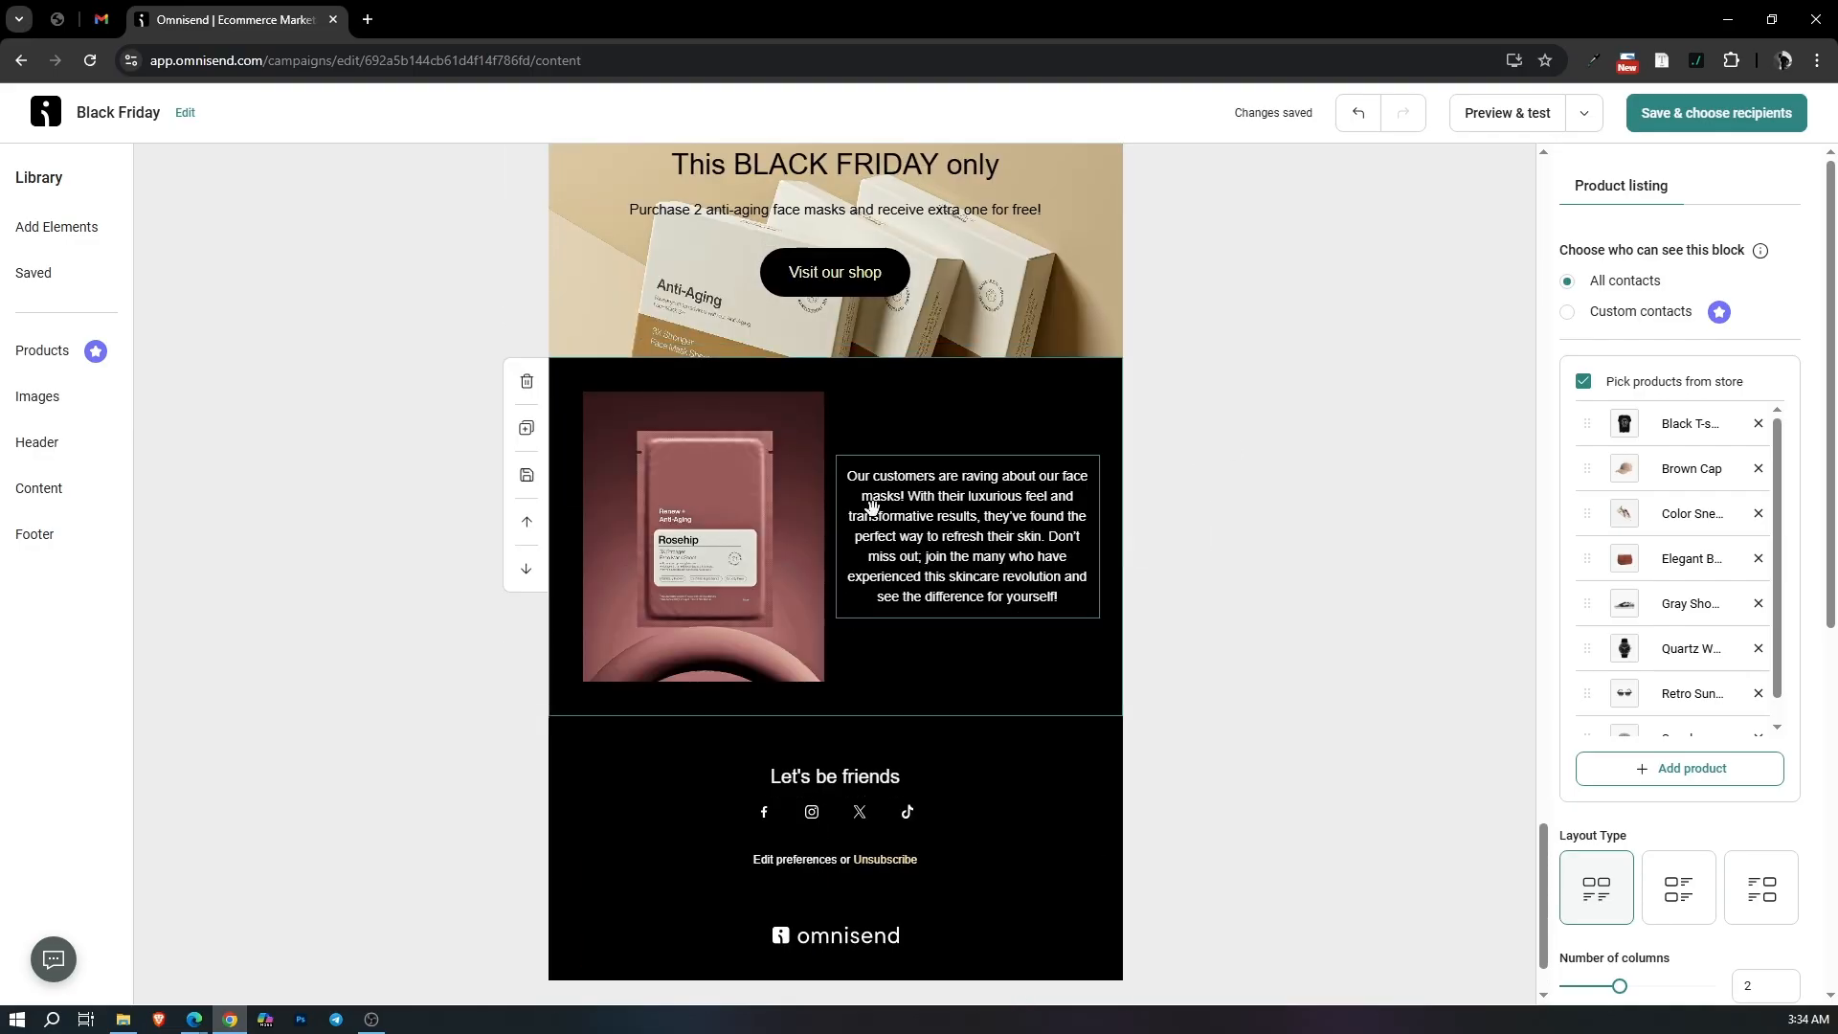
click(929, 418)
scroll(1111, 536, up, 7)
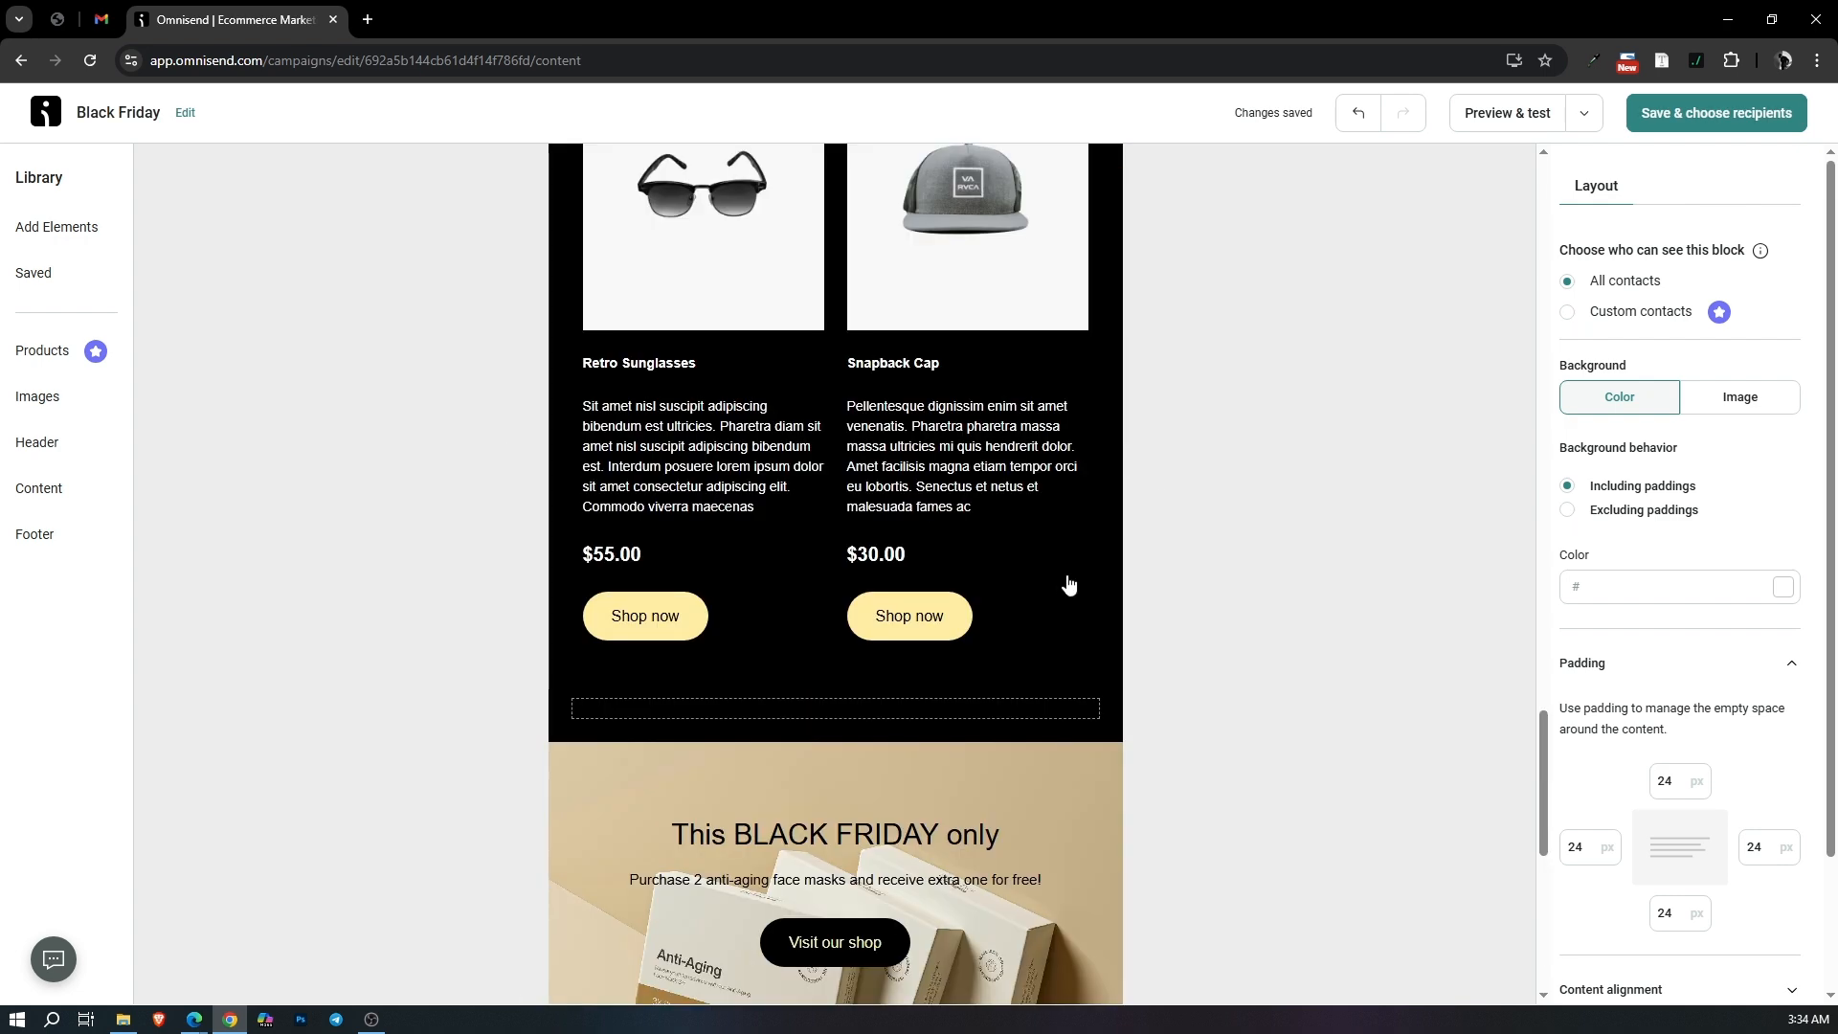
scroll(1066, 583, down, 6)
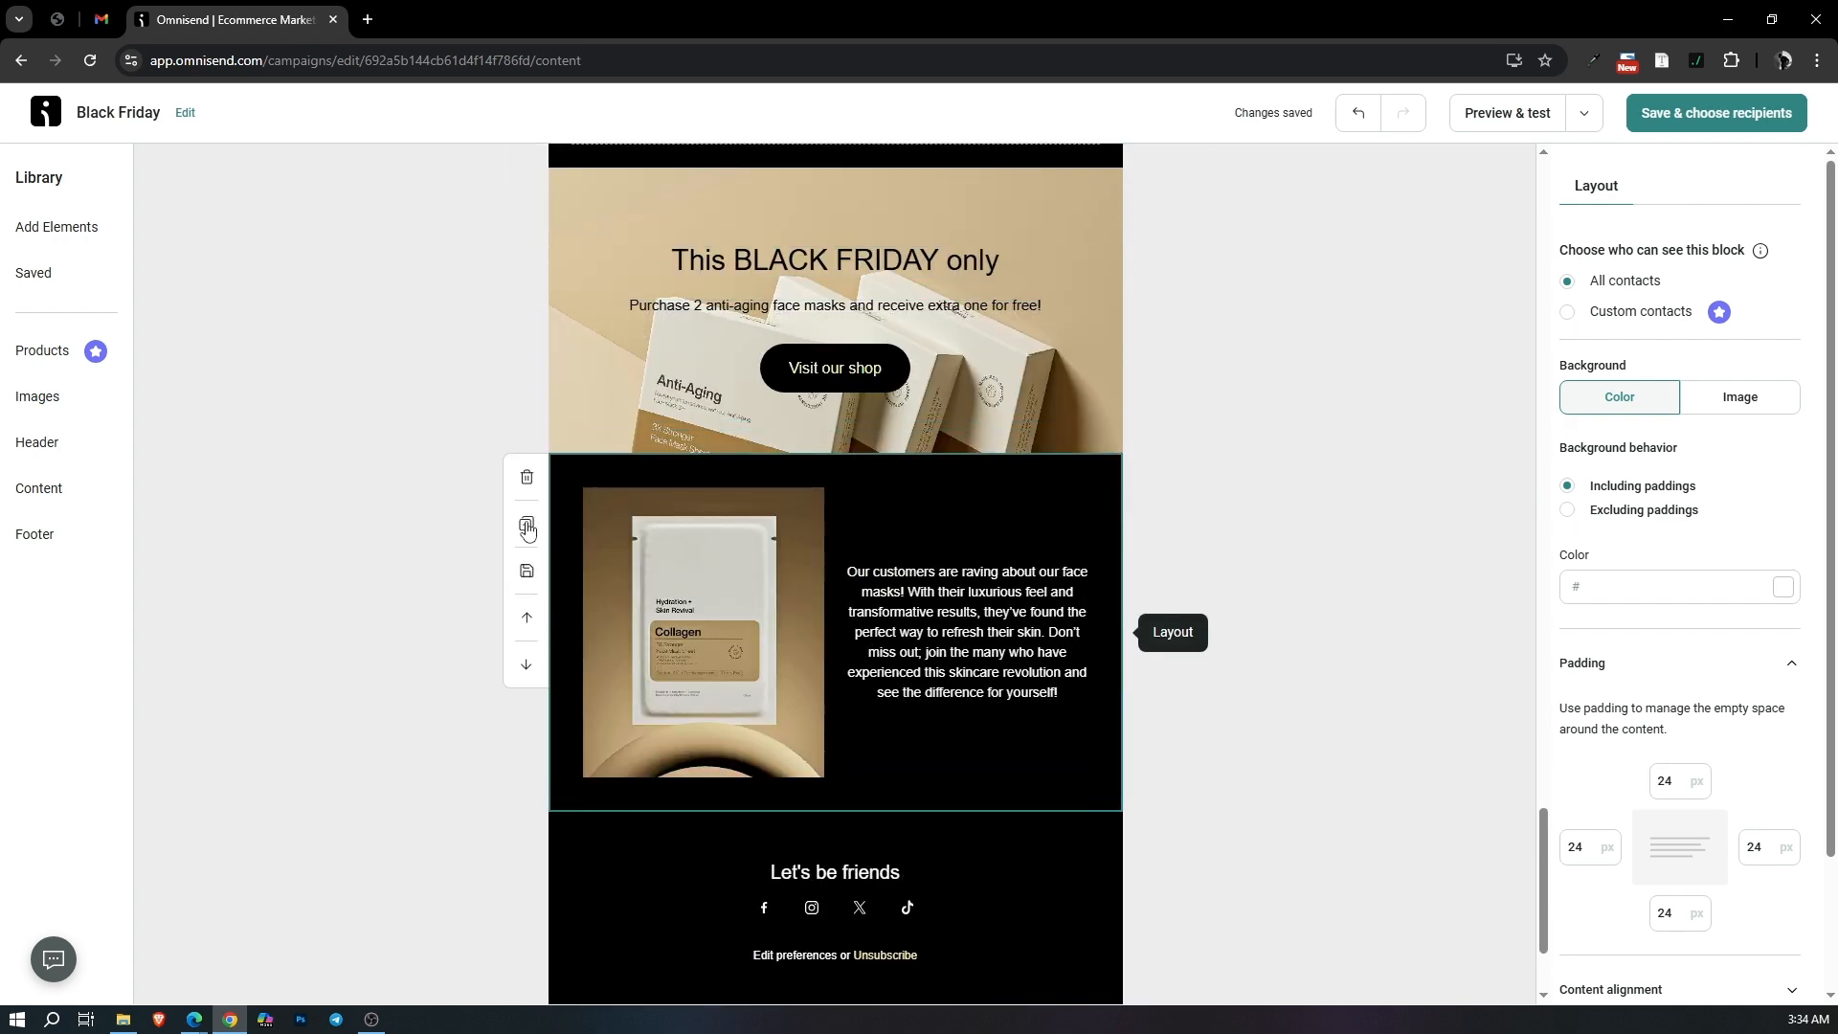
click(527, 476)
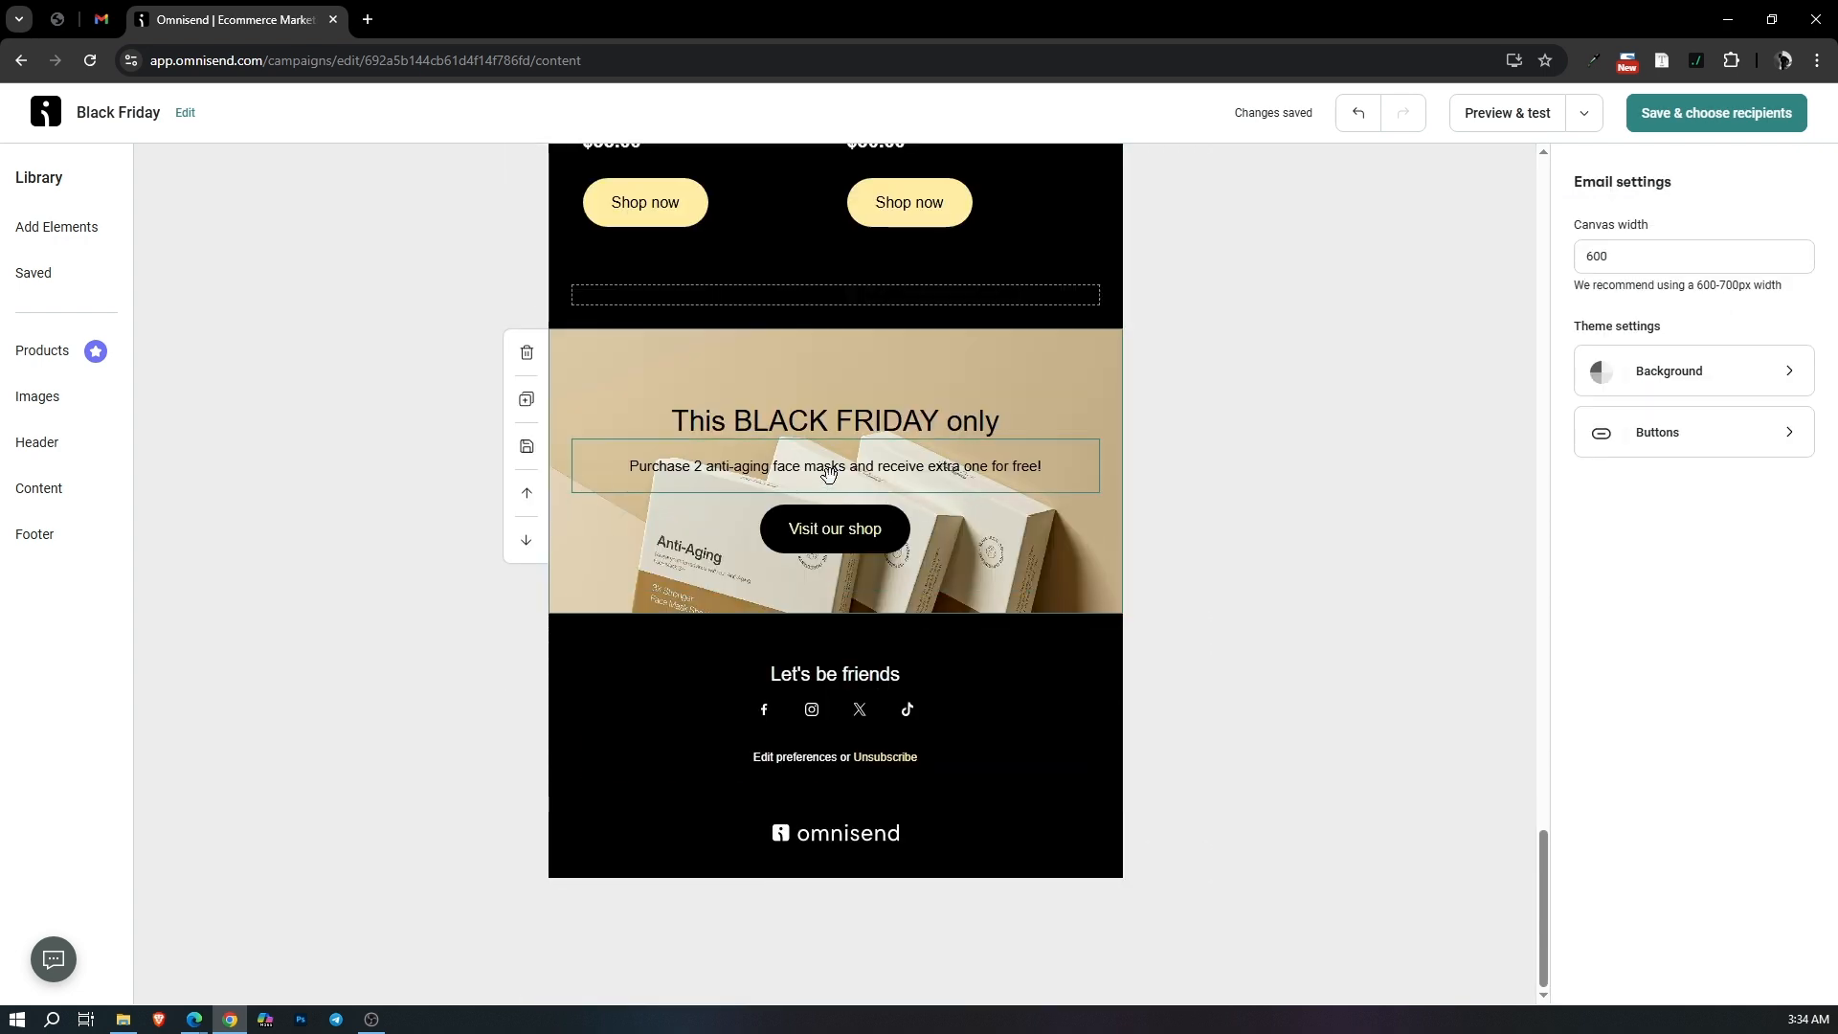
Save the email content, keep All subscribers as the recipients and proceed to the campaign review.
click(826, 475)
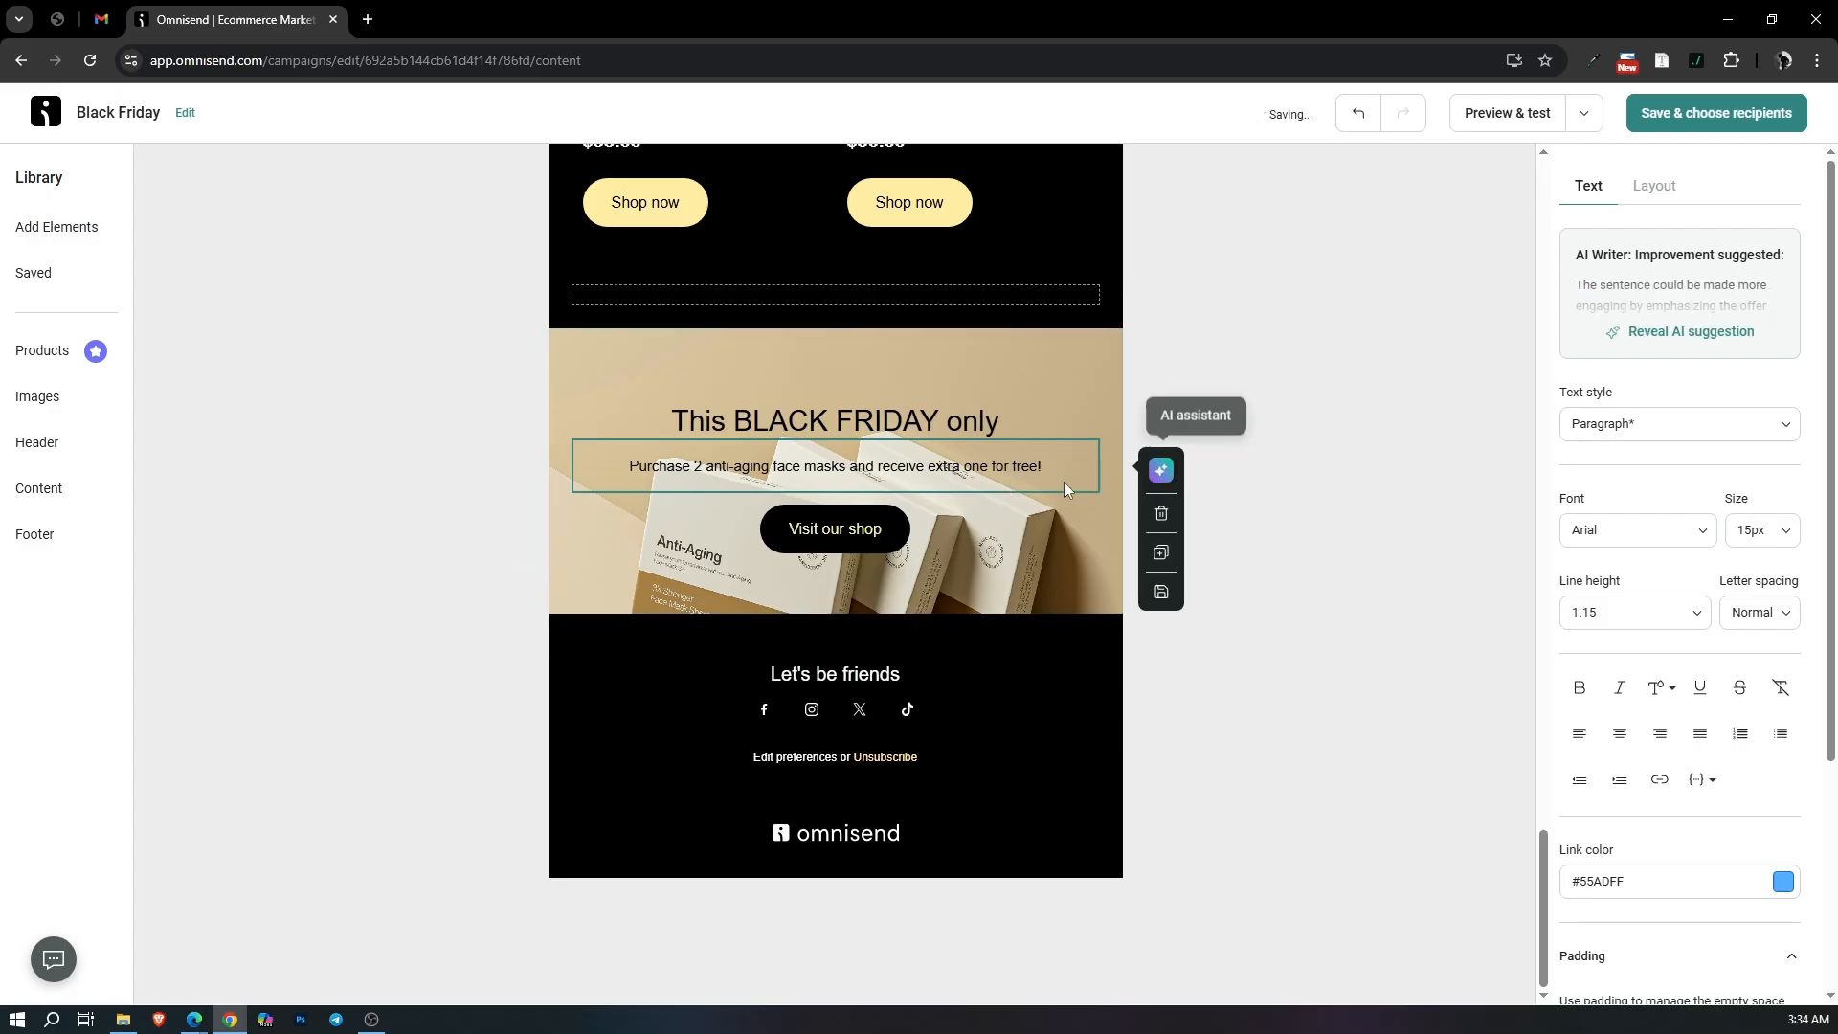
scroll(759, 583, up, 8)
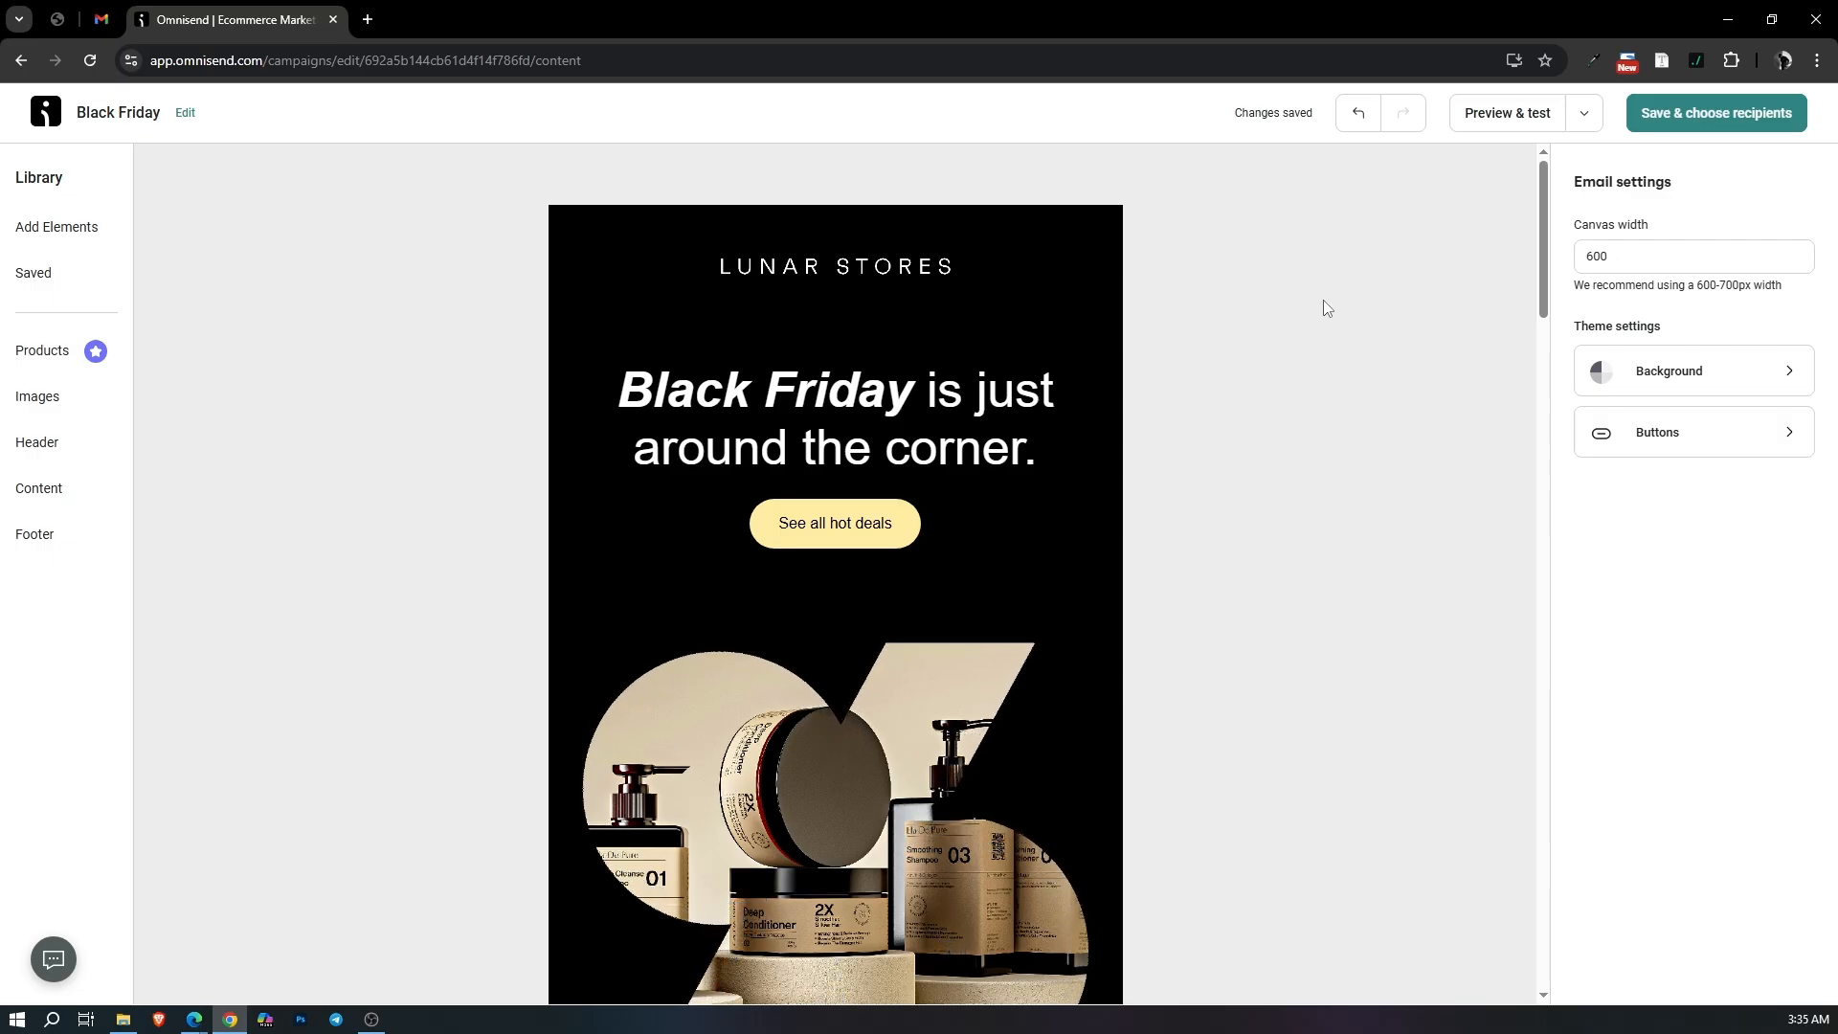
click(1683, 125)
drag(358, 208, 717, 213)
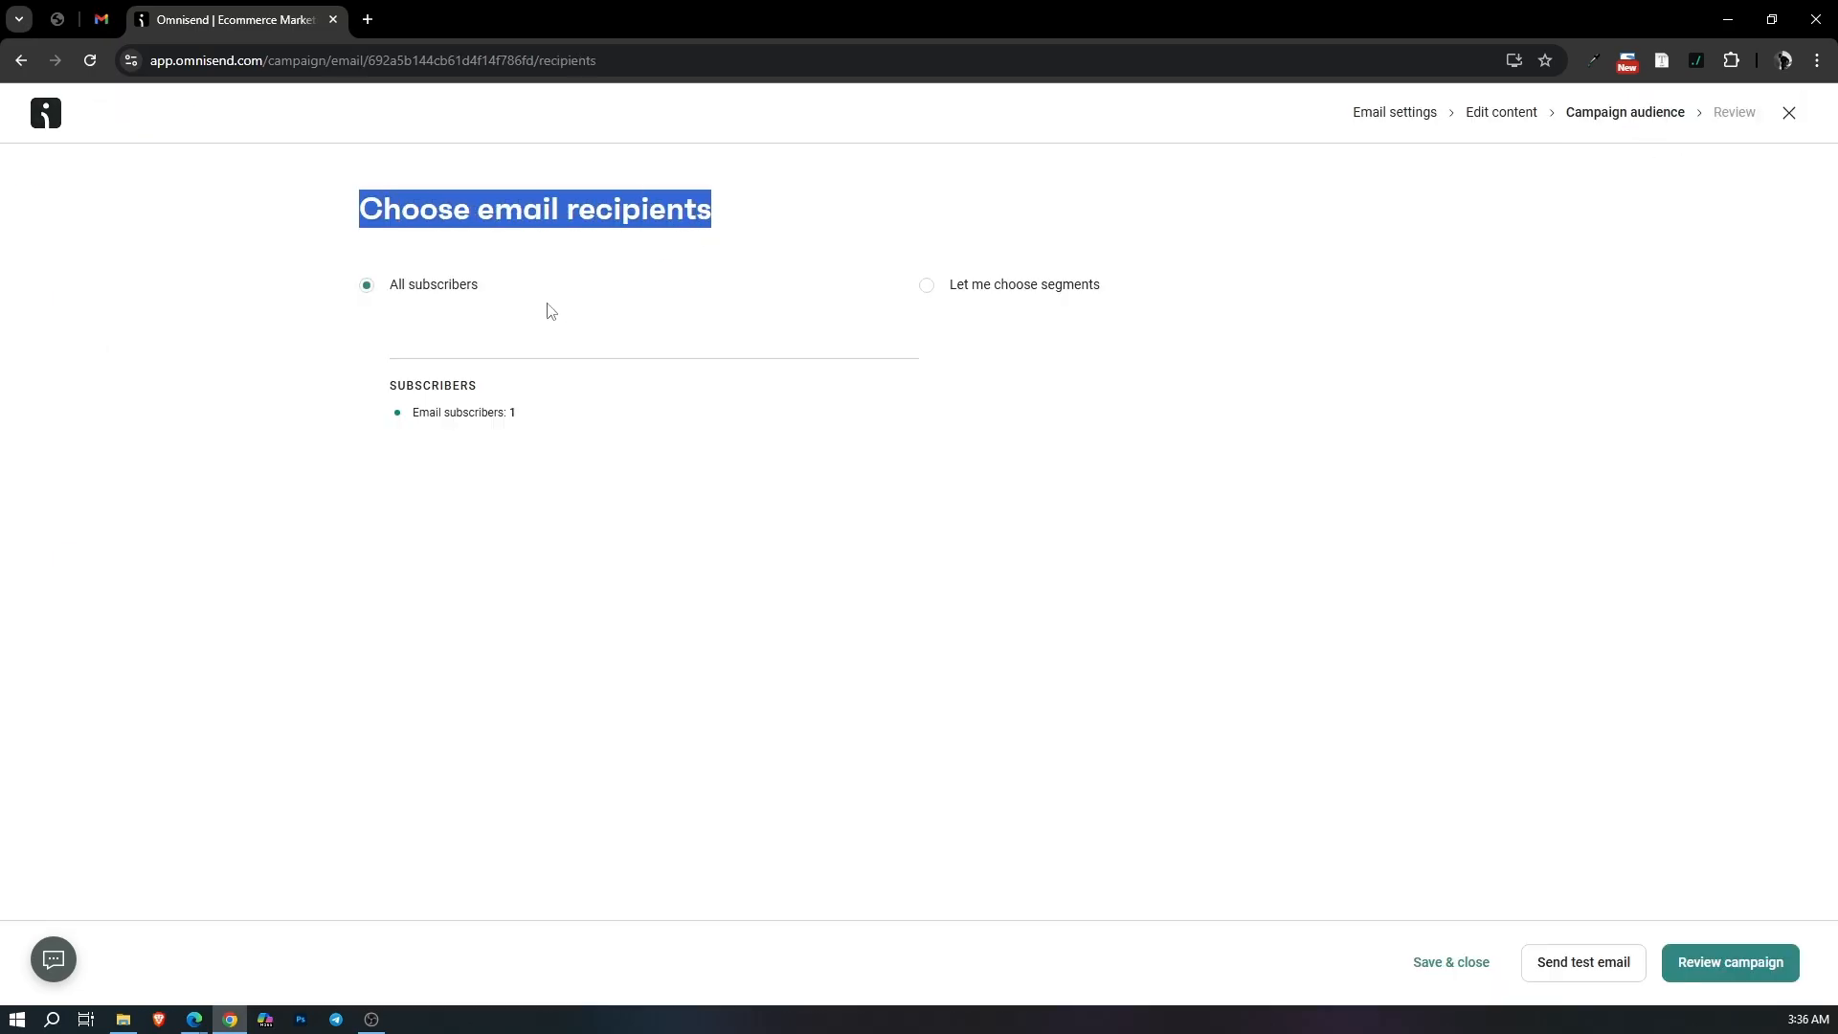
click(1010, 415)
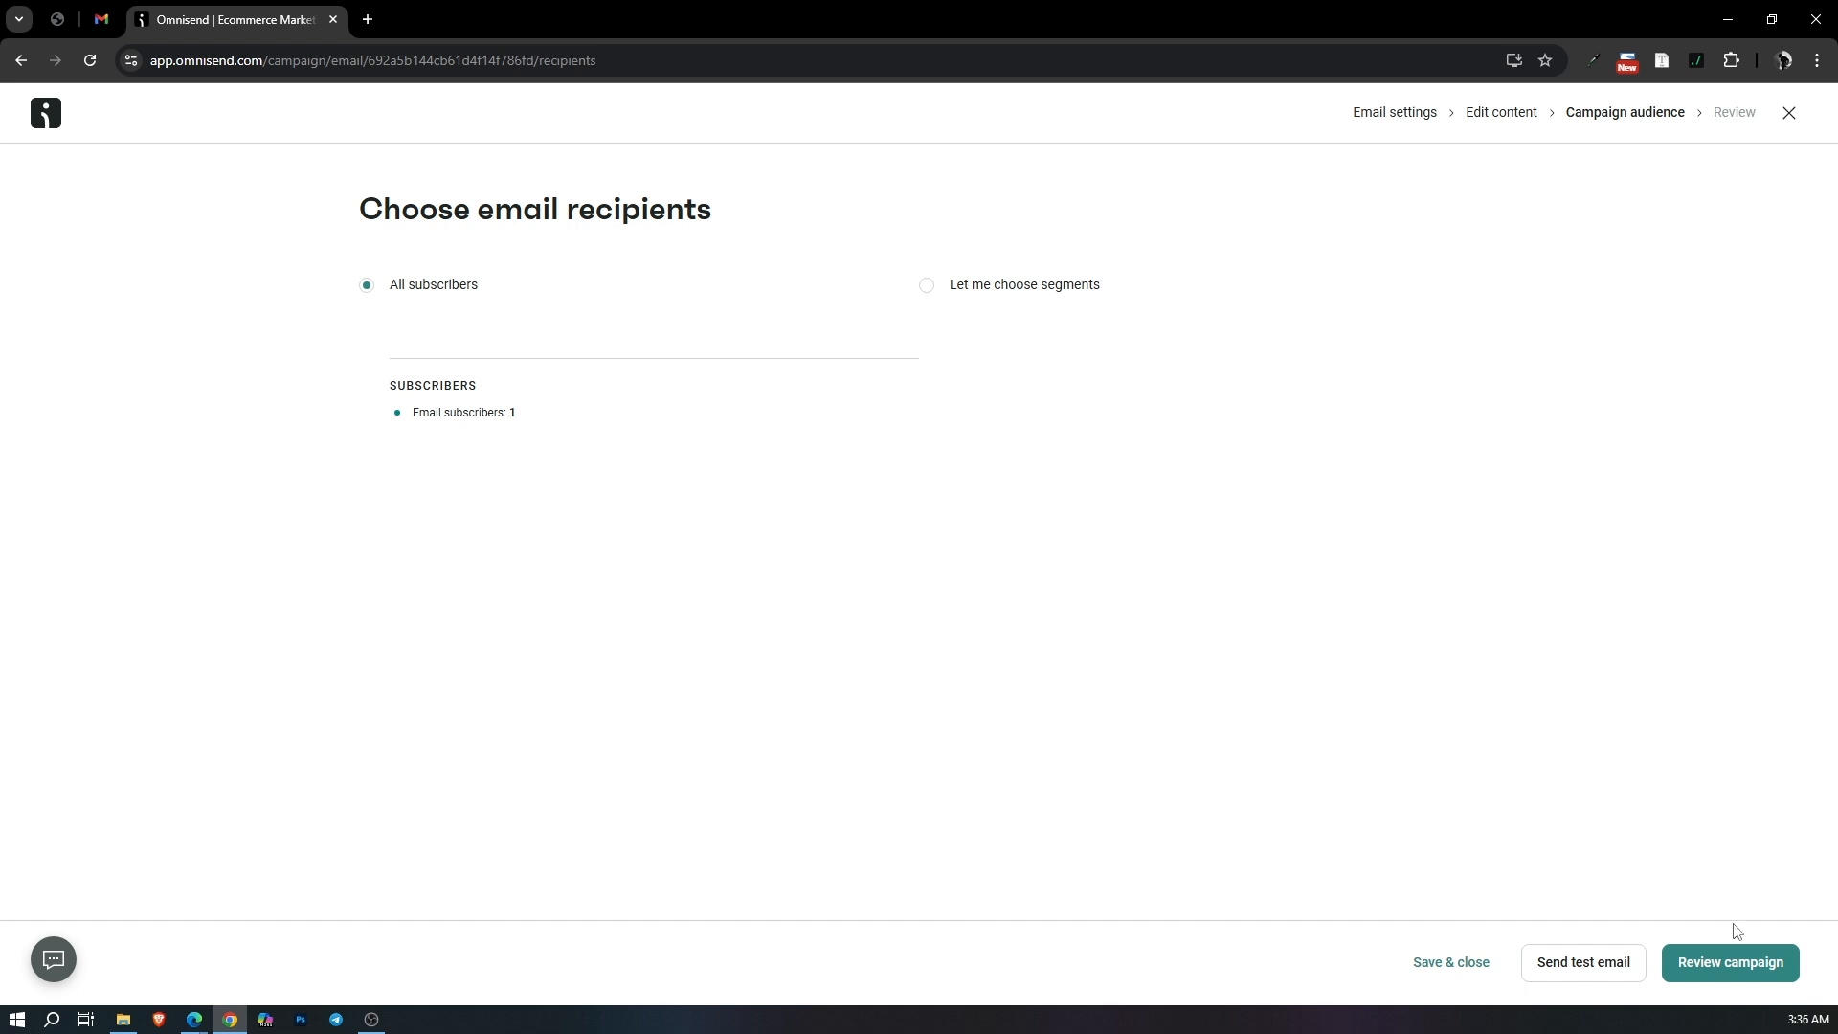
click(1758, 961)
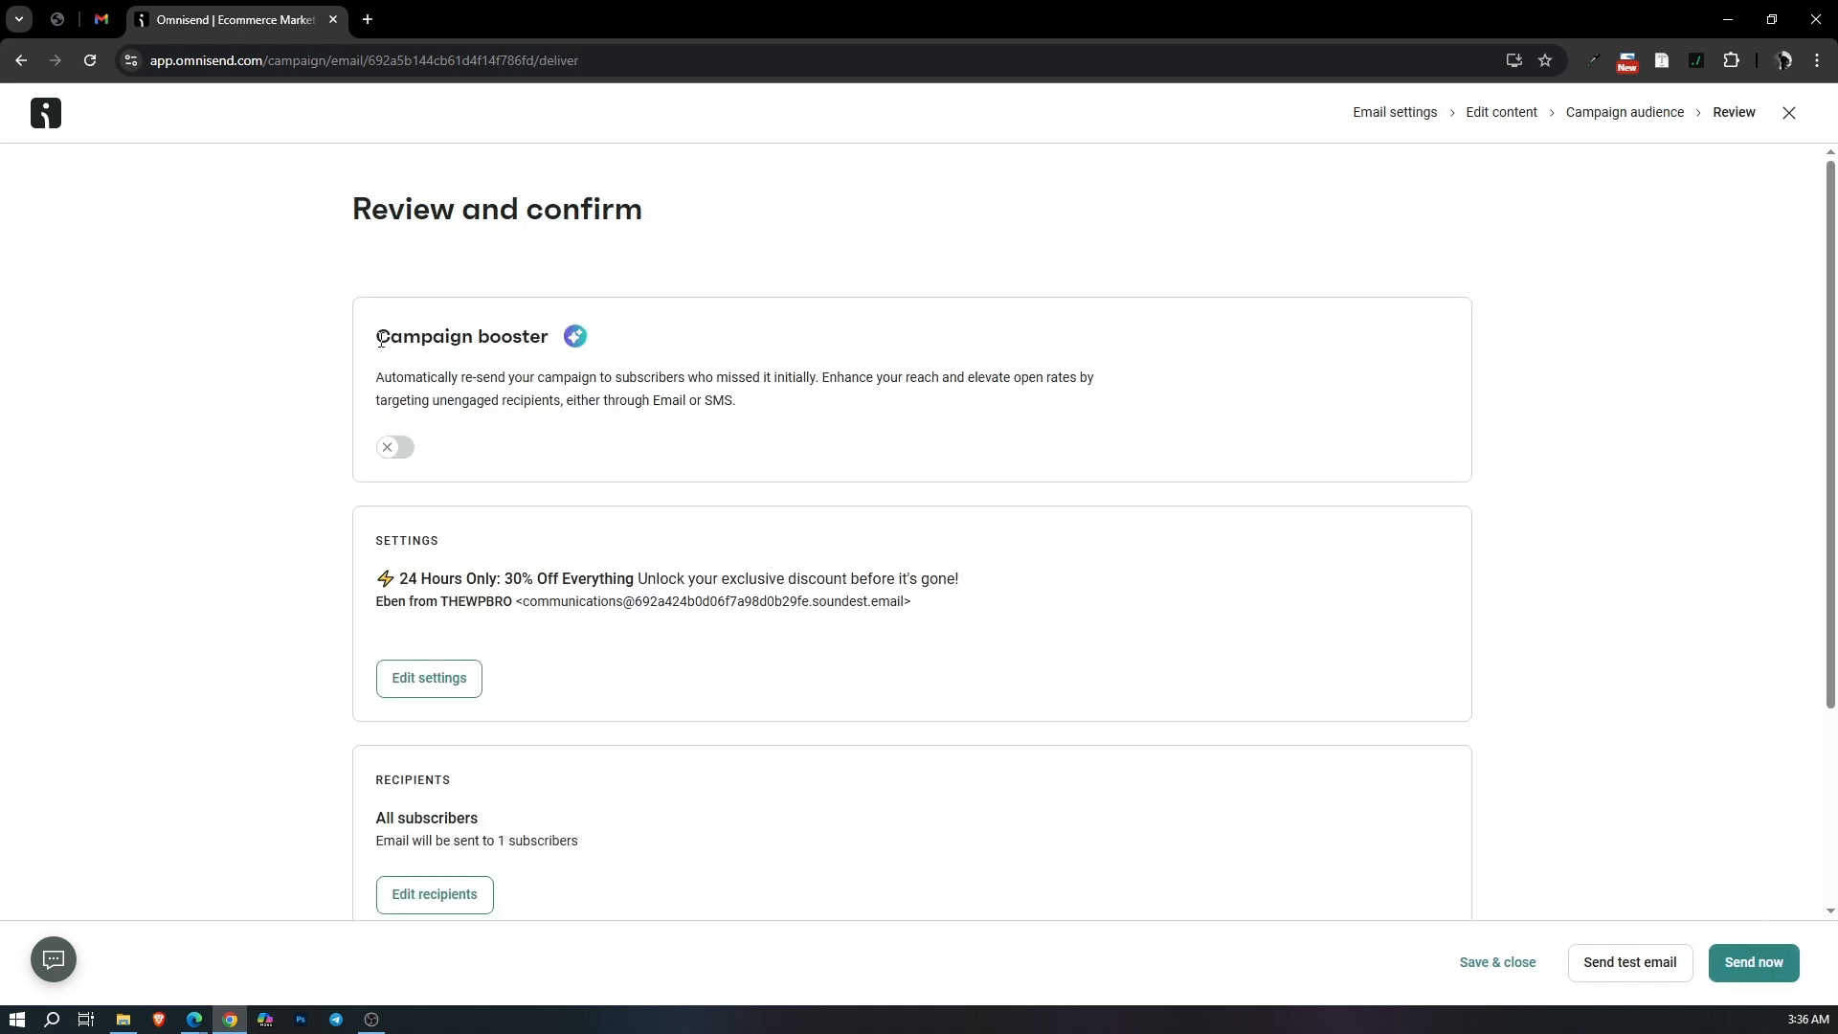
Enable the Campaign booster for the Black Friday campaign and look over its content and sending rules.
drag(391, 336, 503, 336)
click(370, 380)
drag(385, 376, 934, 401)
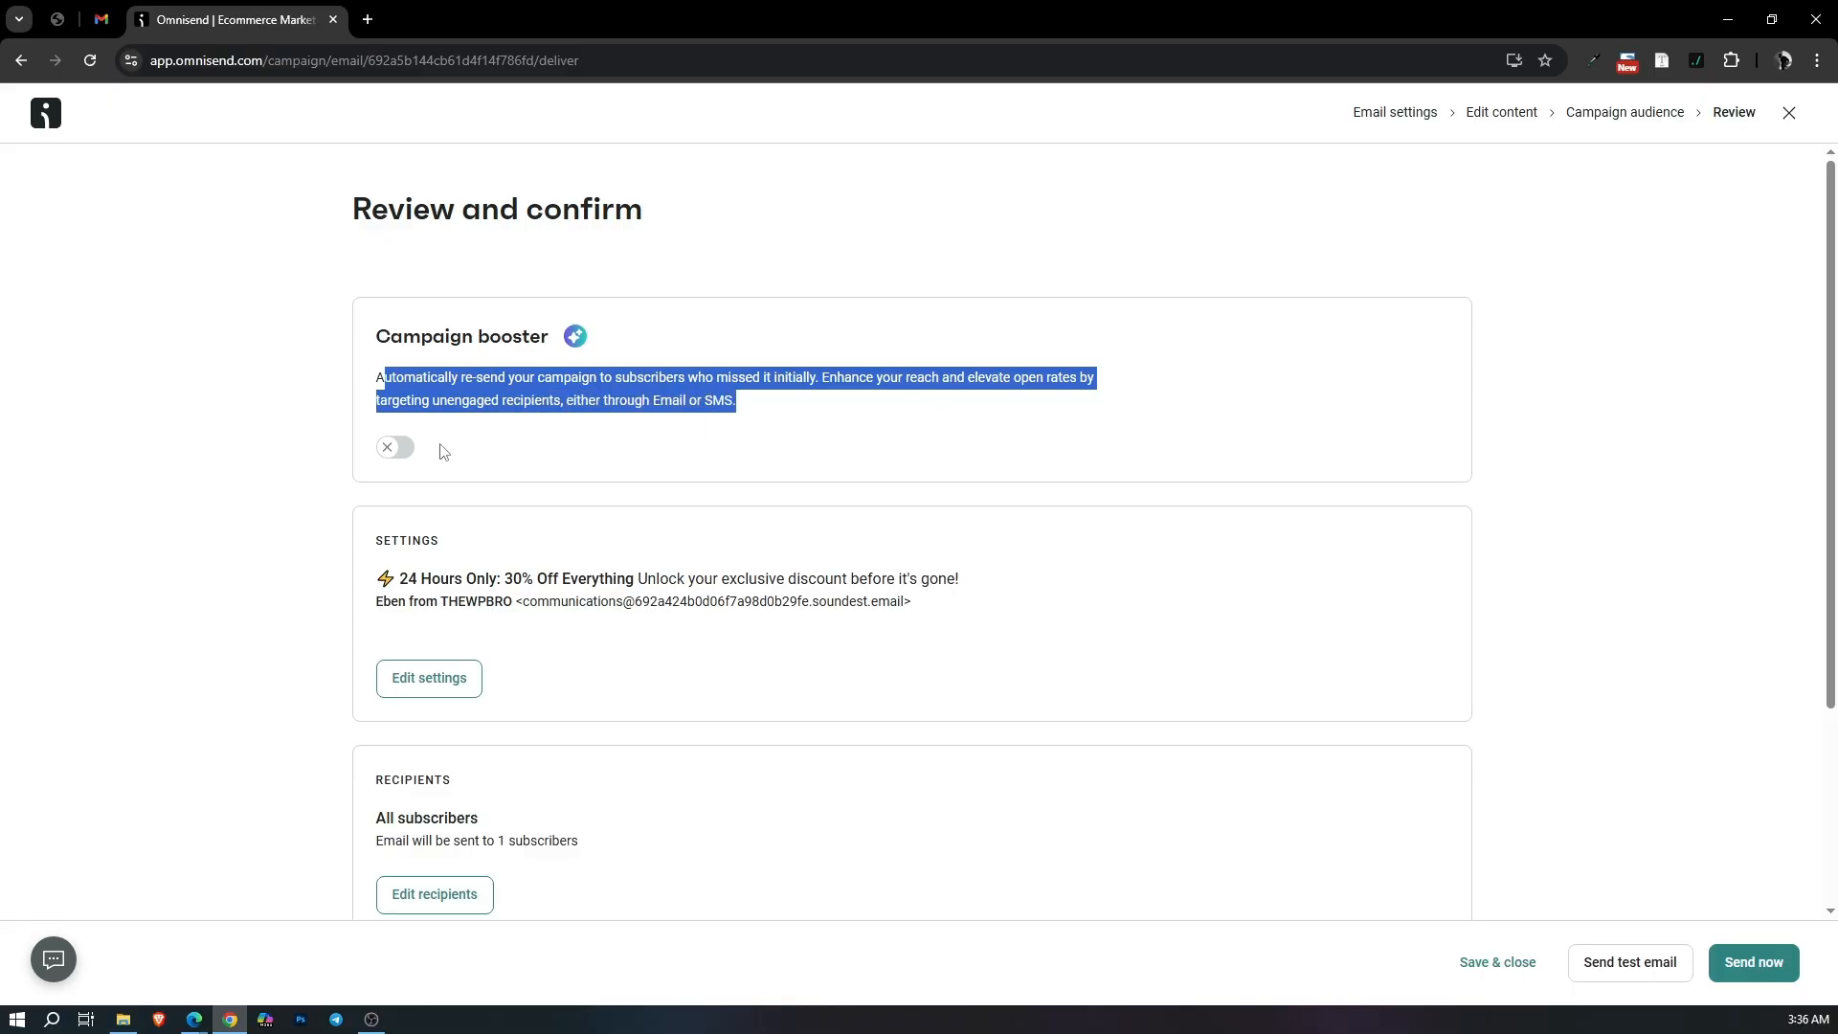
click(405, 448)
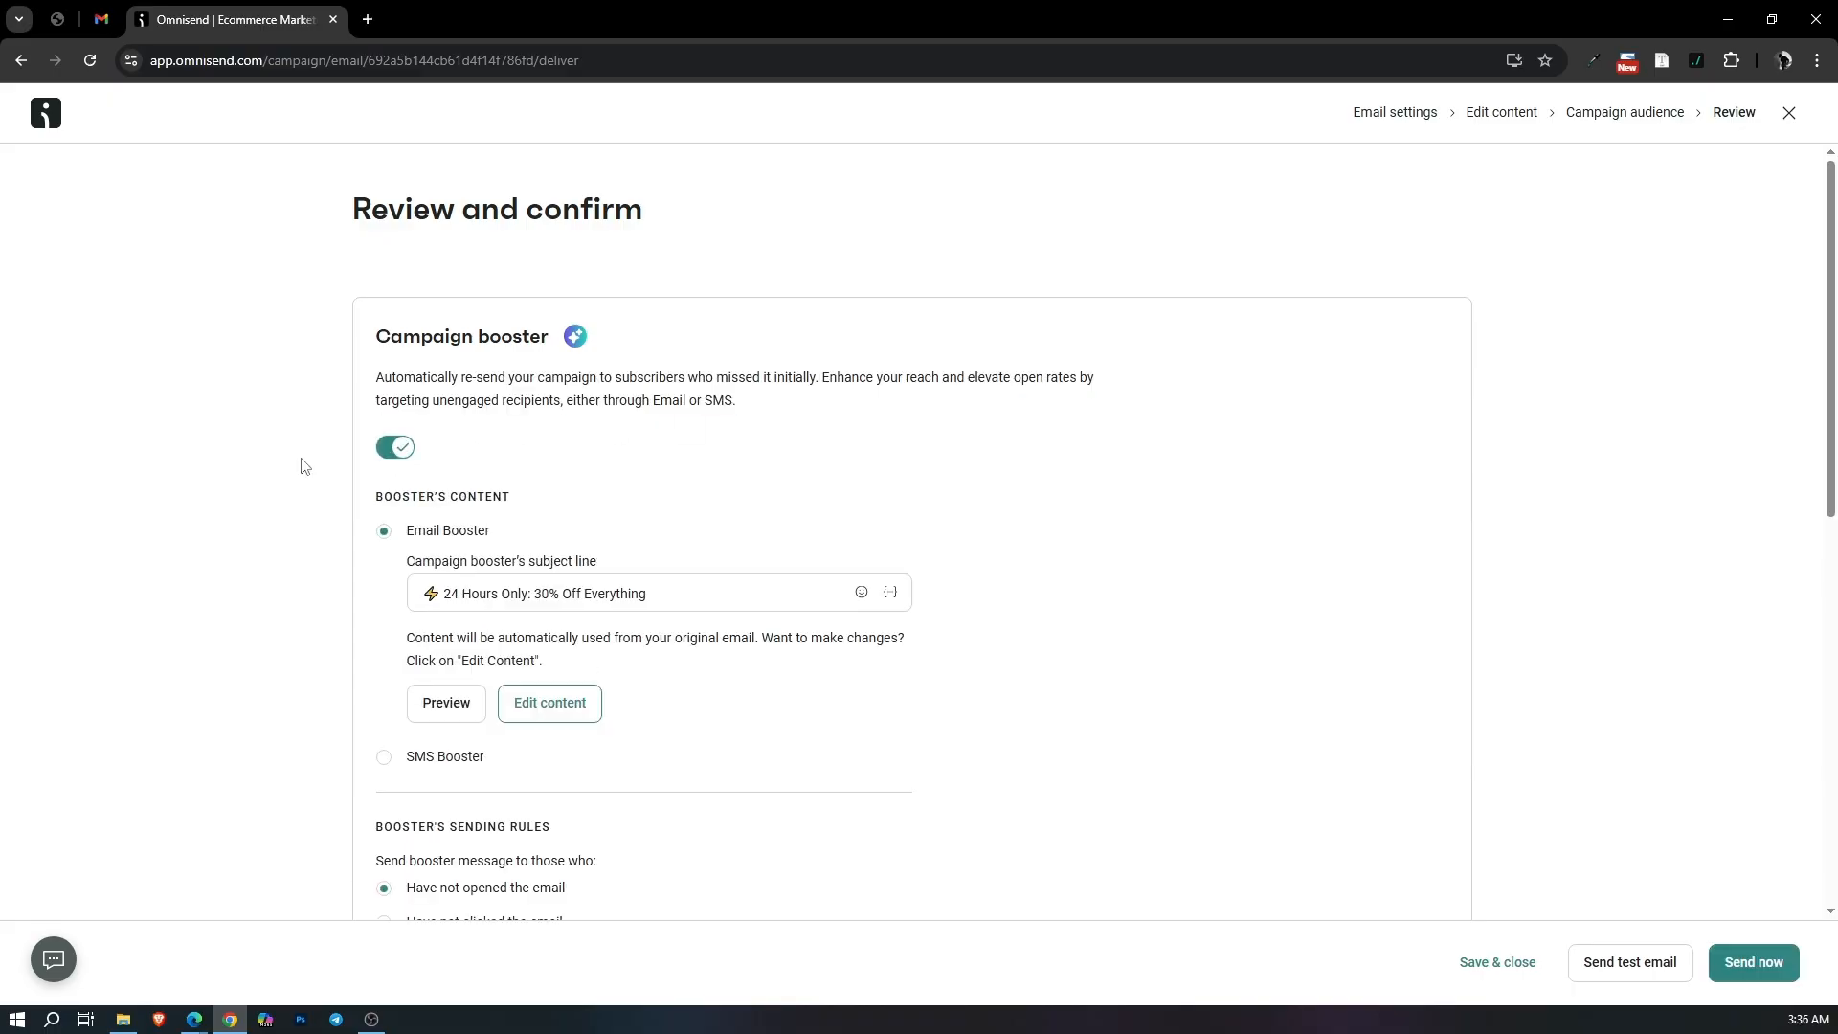
scroll(306, 470, down, 4)
scroll(329, 599, down, 5)
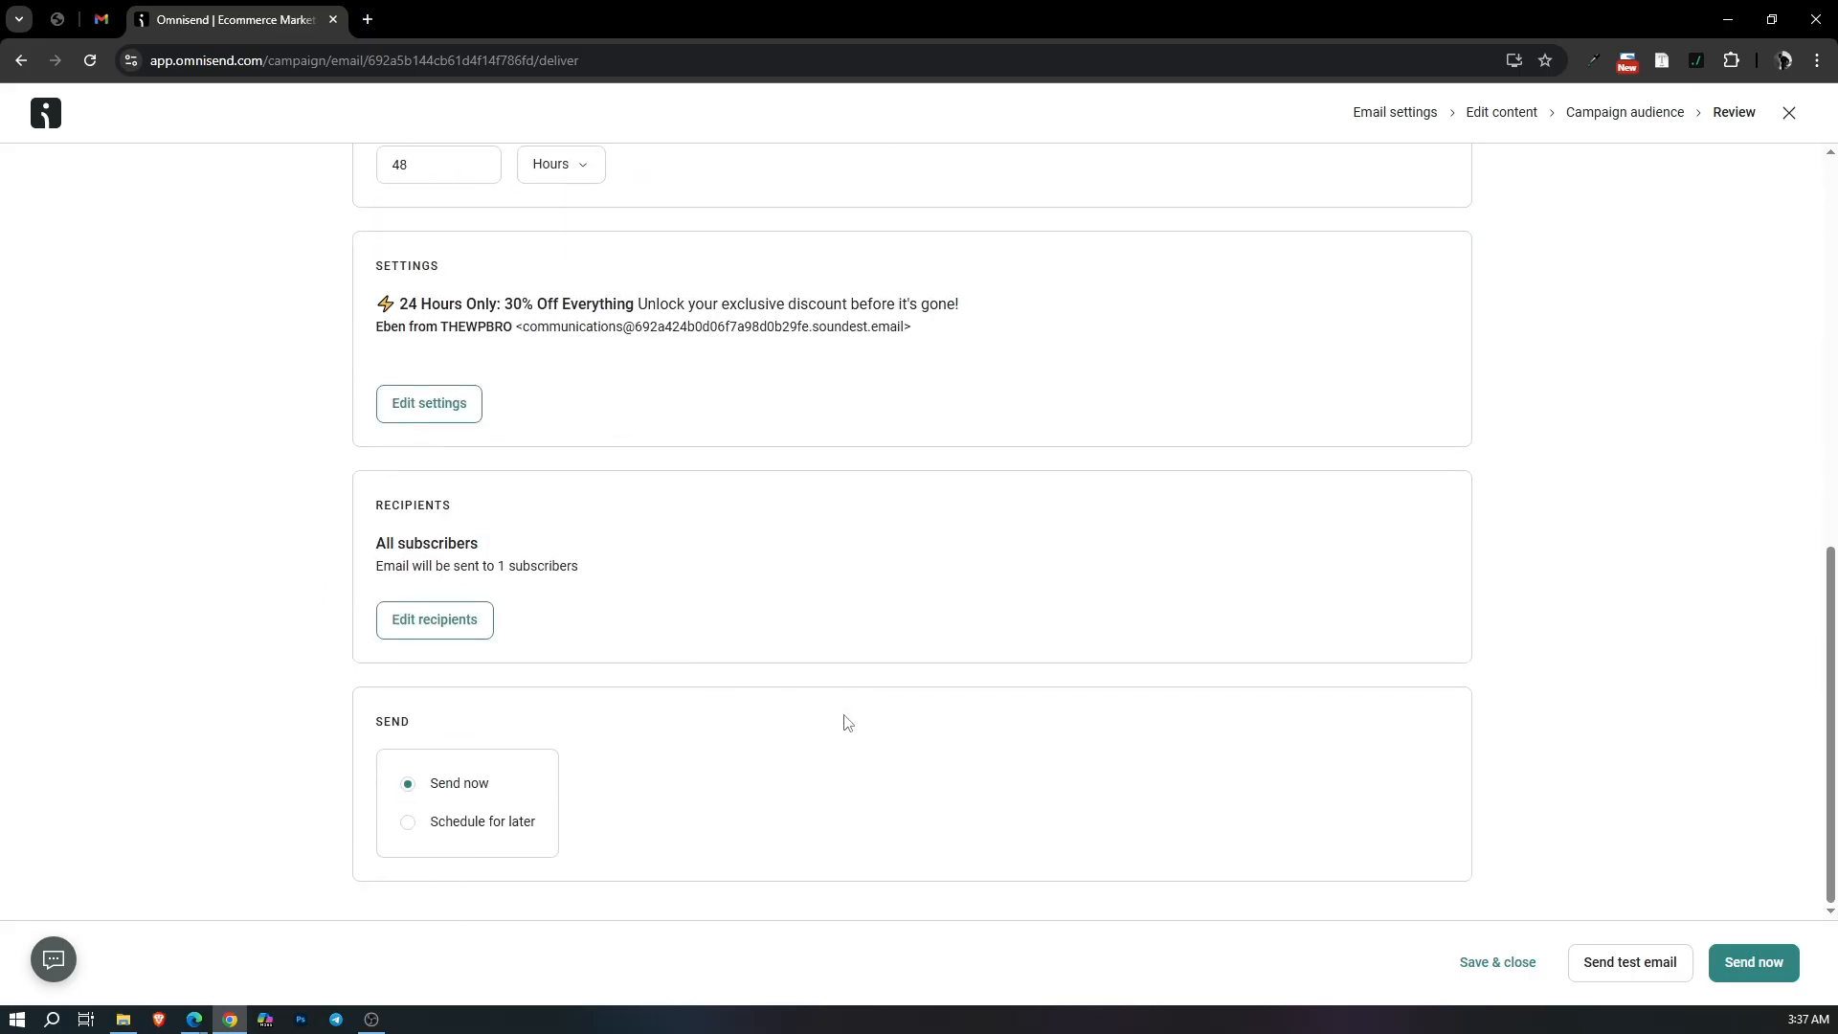
drag(386, 721, 426, 737)
click(455, 831)
scroll(579, 842, down, 2)
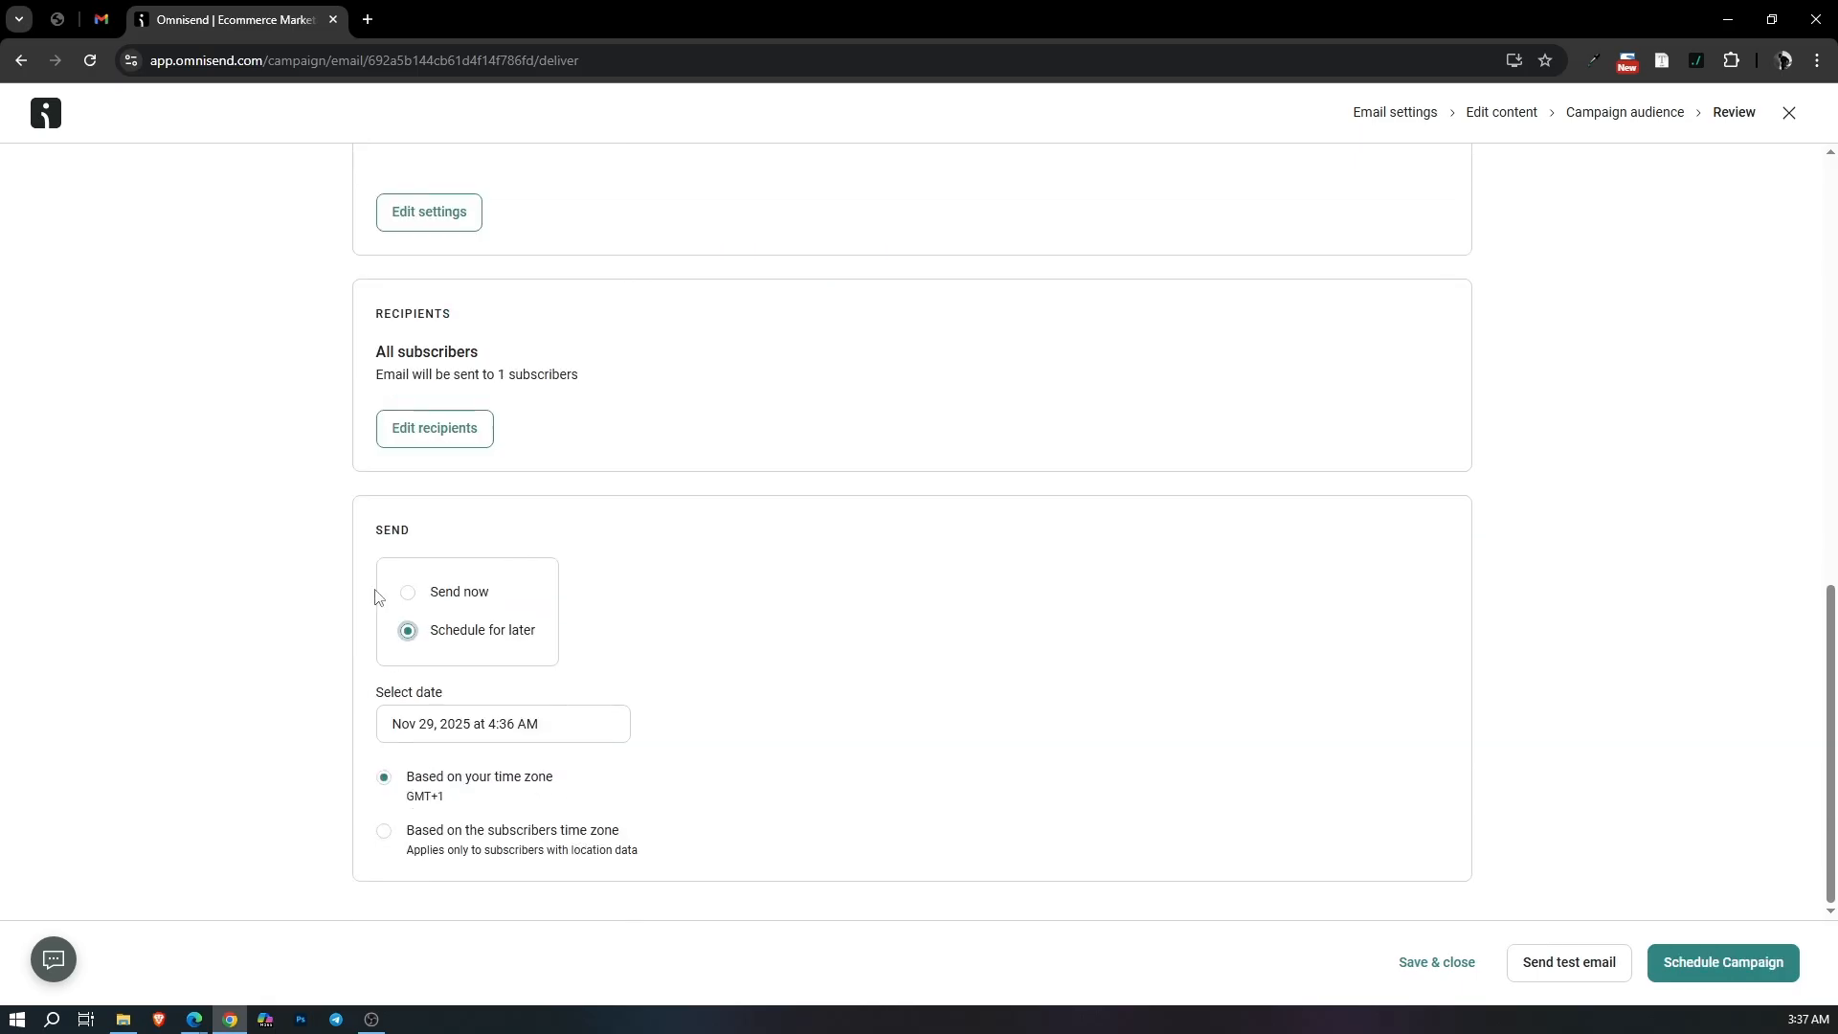
click(408, 594)
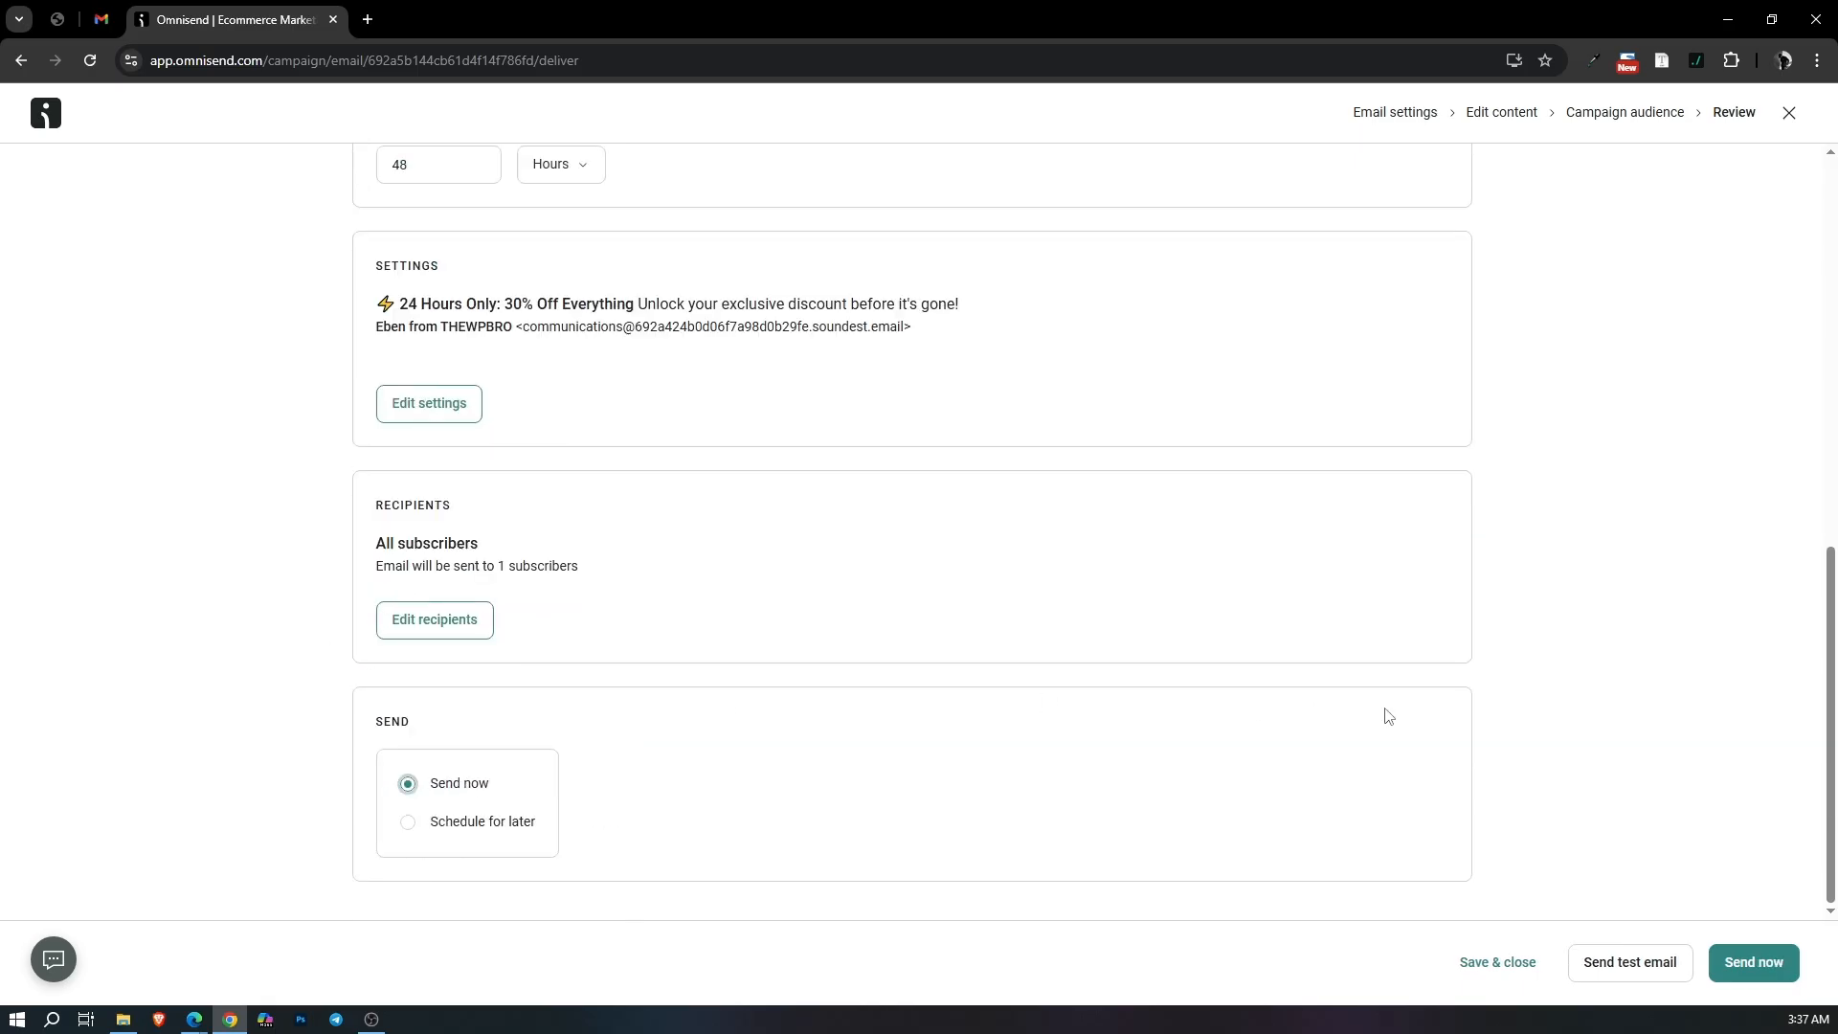
Send the Black Friday campaign immediately and view it in the campaigns list.
click(1754, 963)
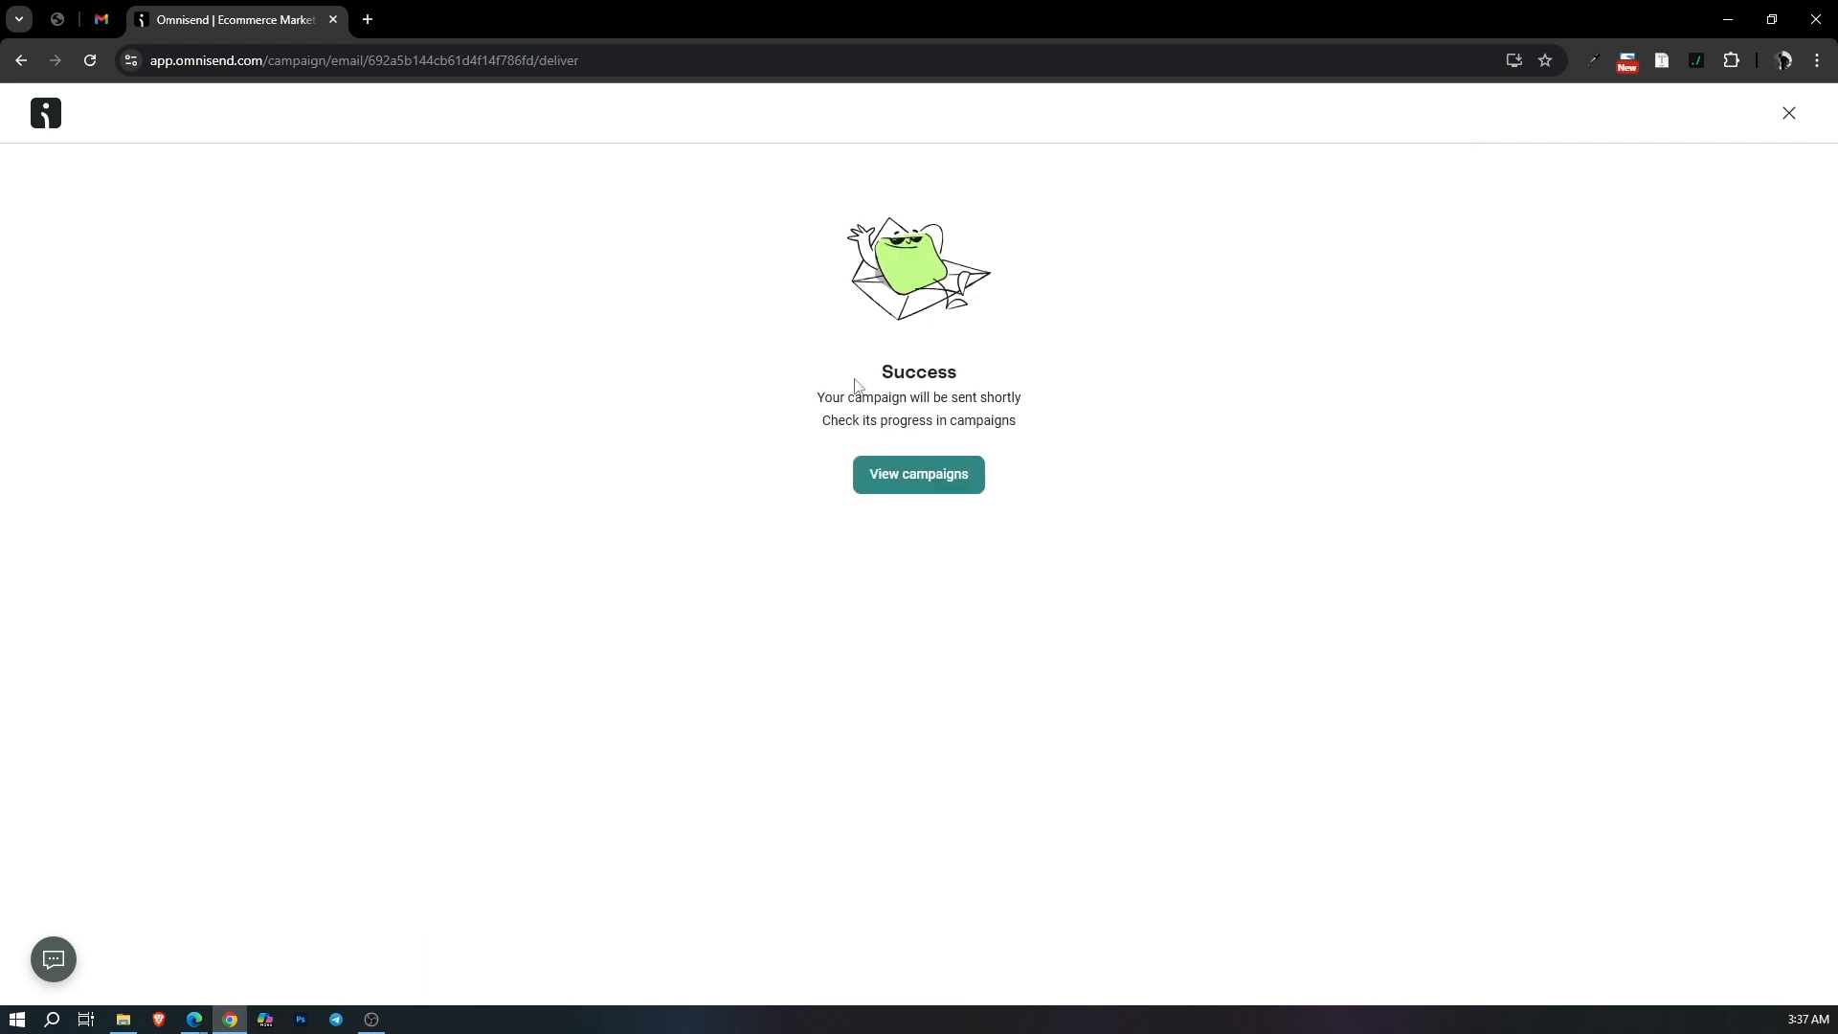
drag(882, 373, 1050, 431)
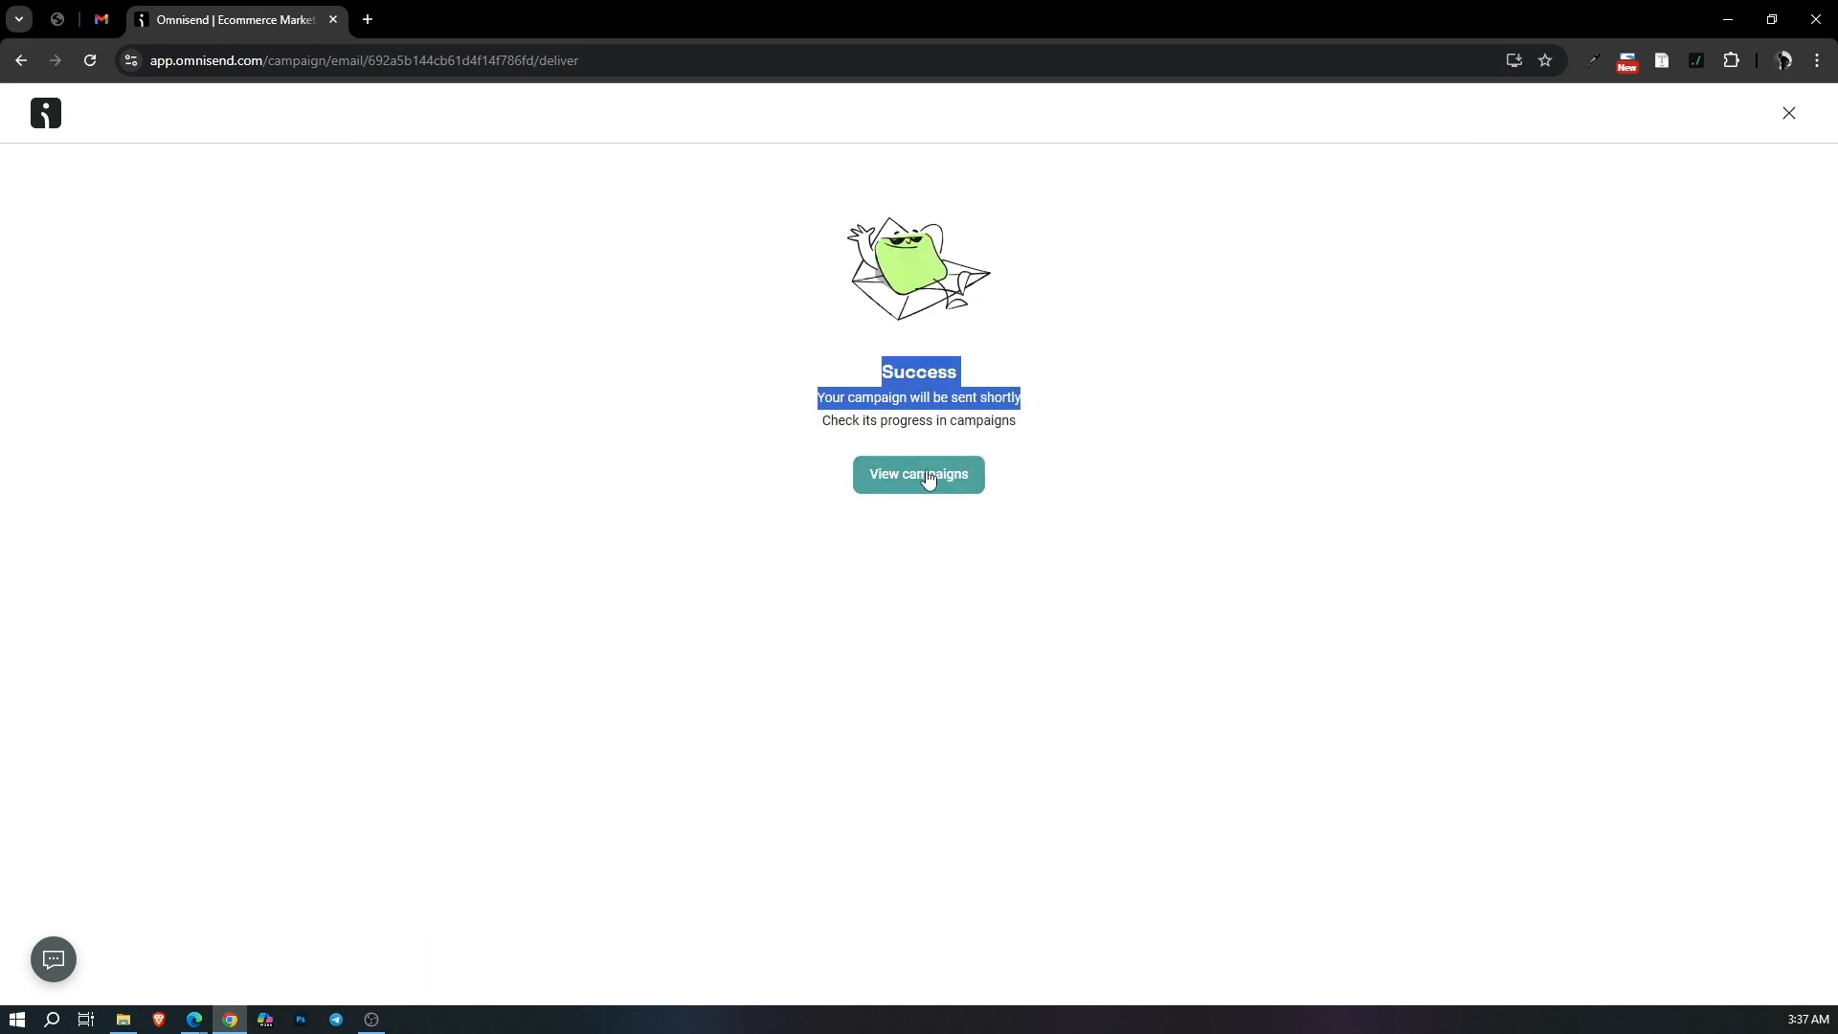
click(894, 487)
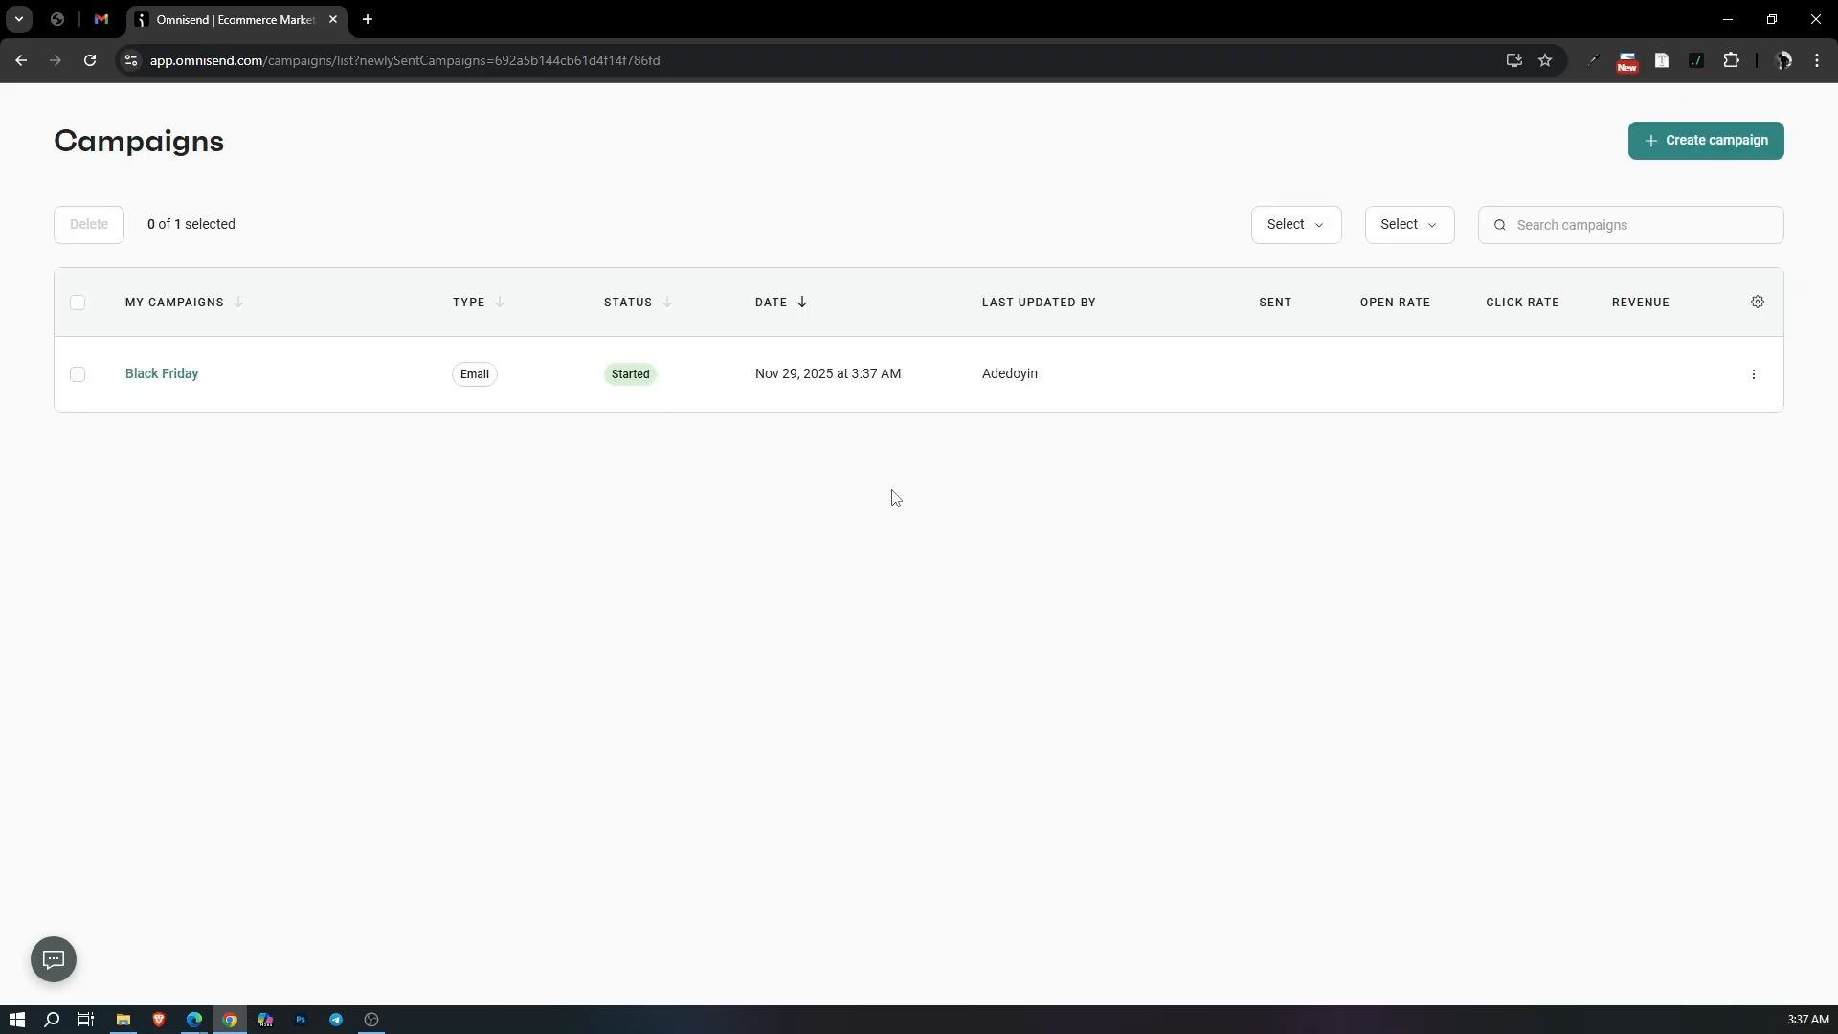
drag(927, 428, 892, 435)
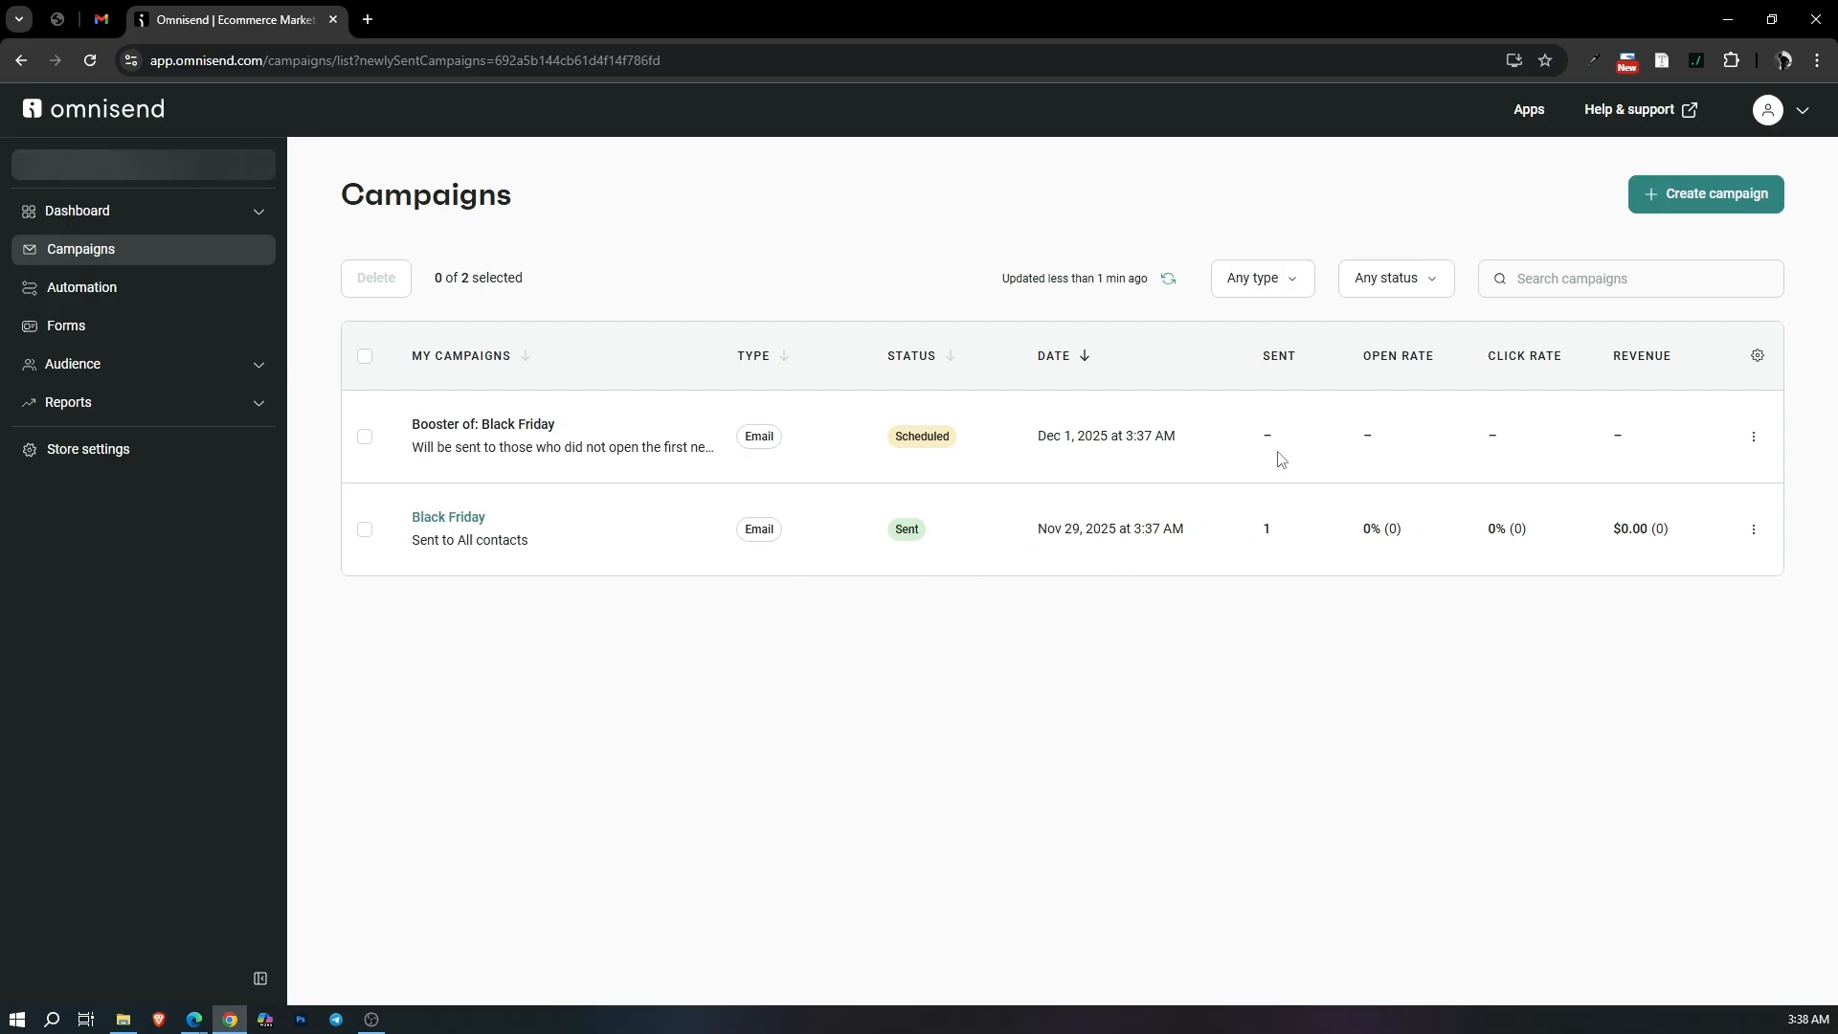
Switch to Gmail, refresh the inbox and open the "24 Hours Only: 30% Off Everything" email.
click(101, 20)
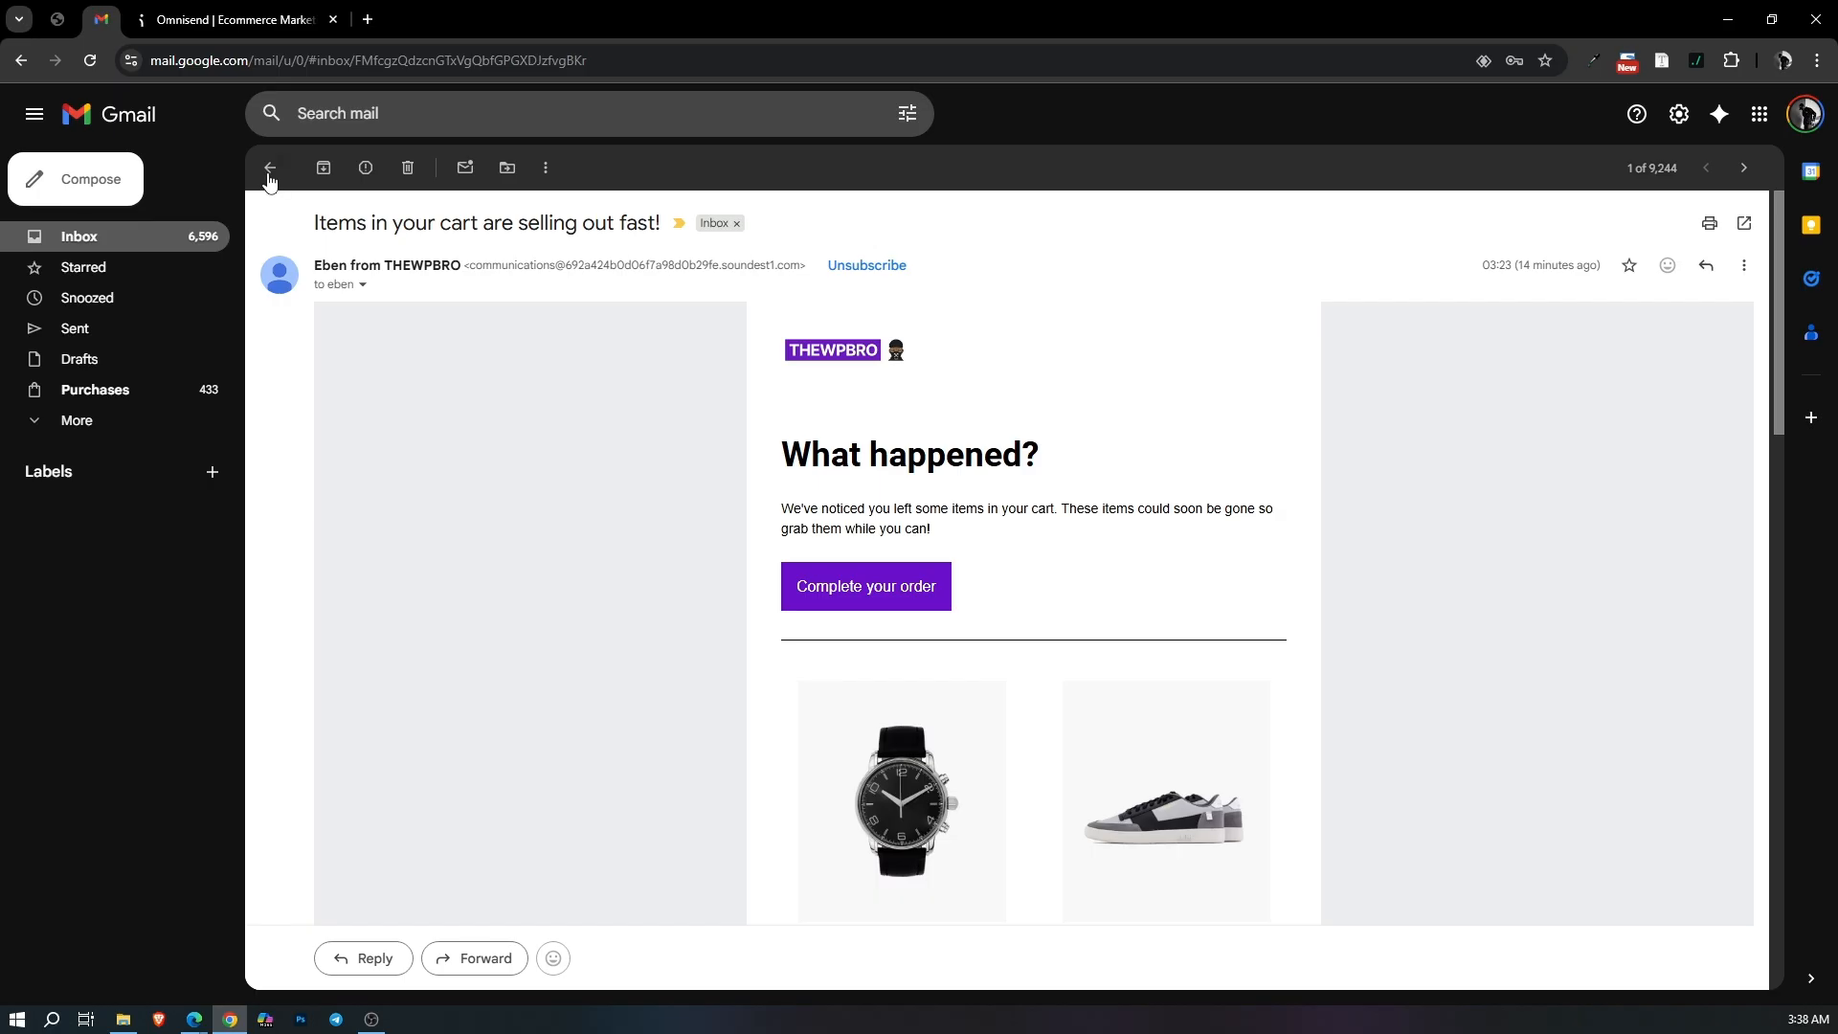
click(269, 171)
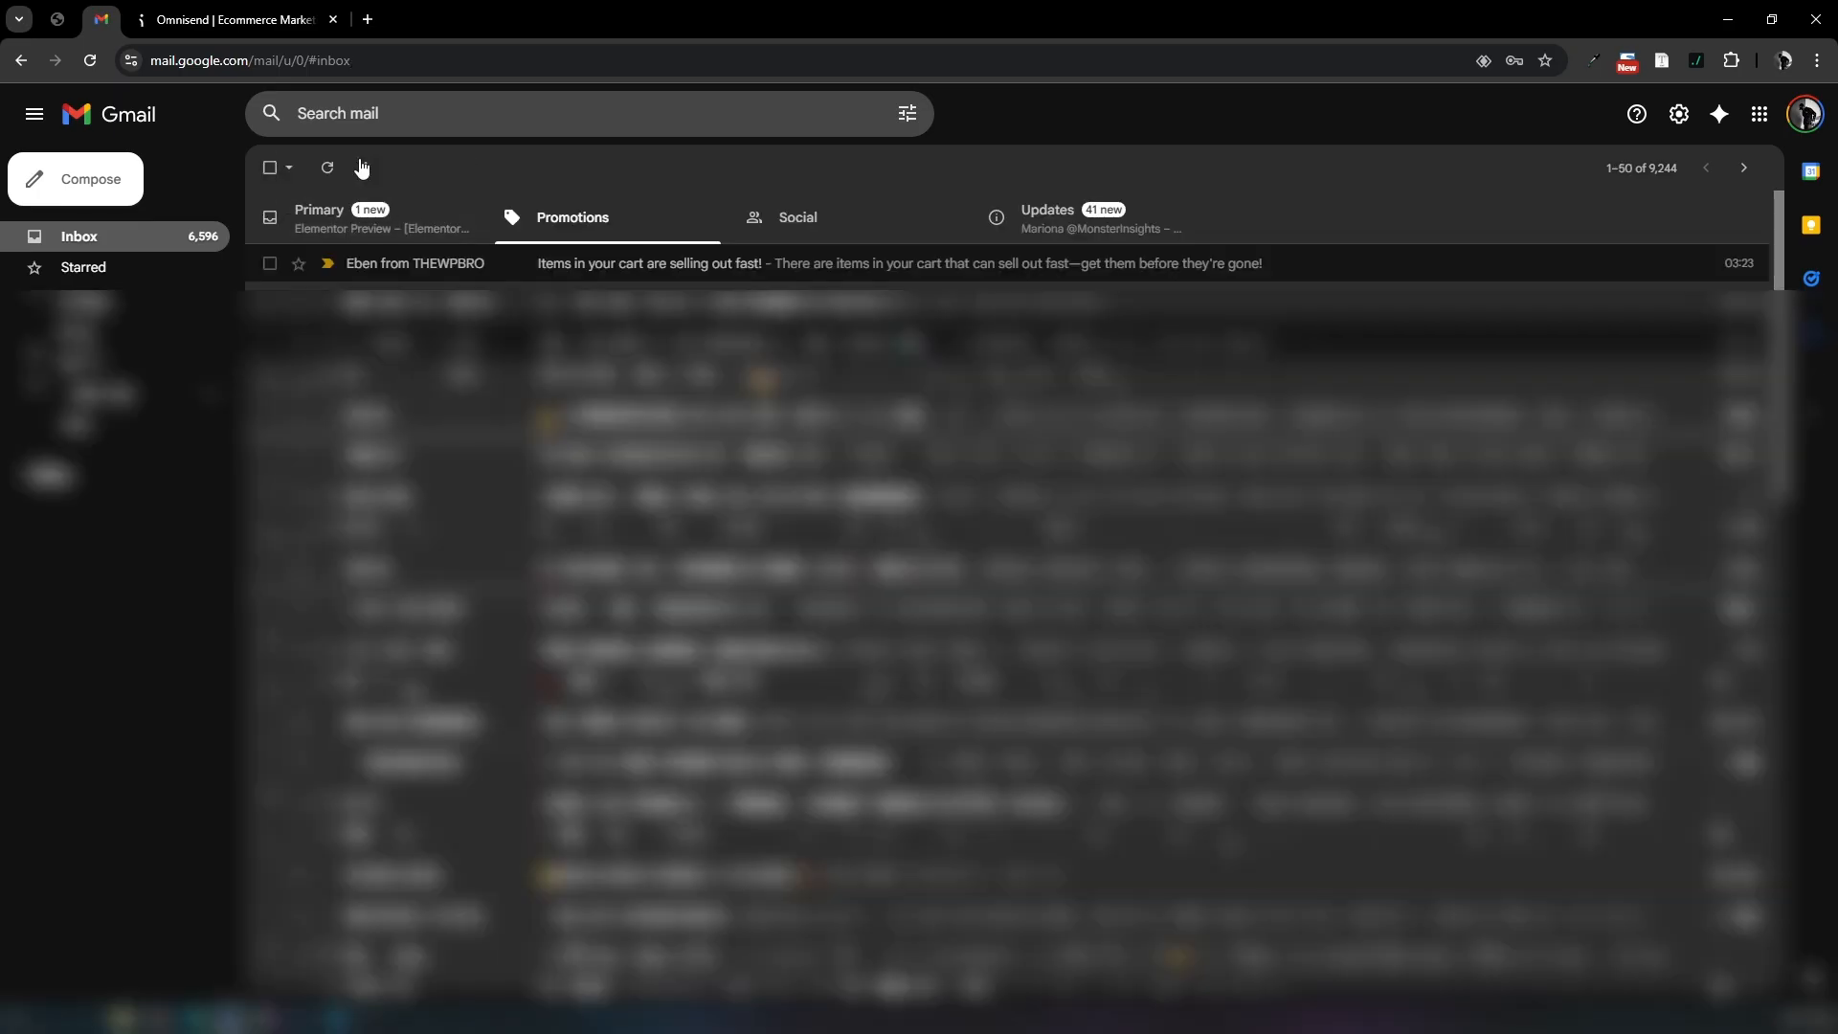
click(334, 171)
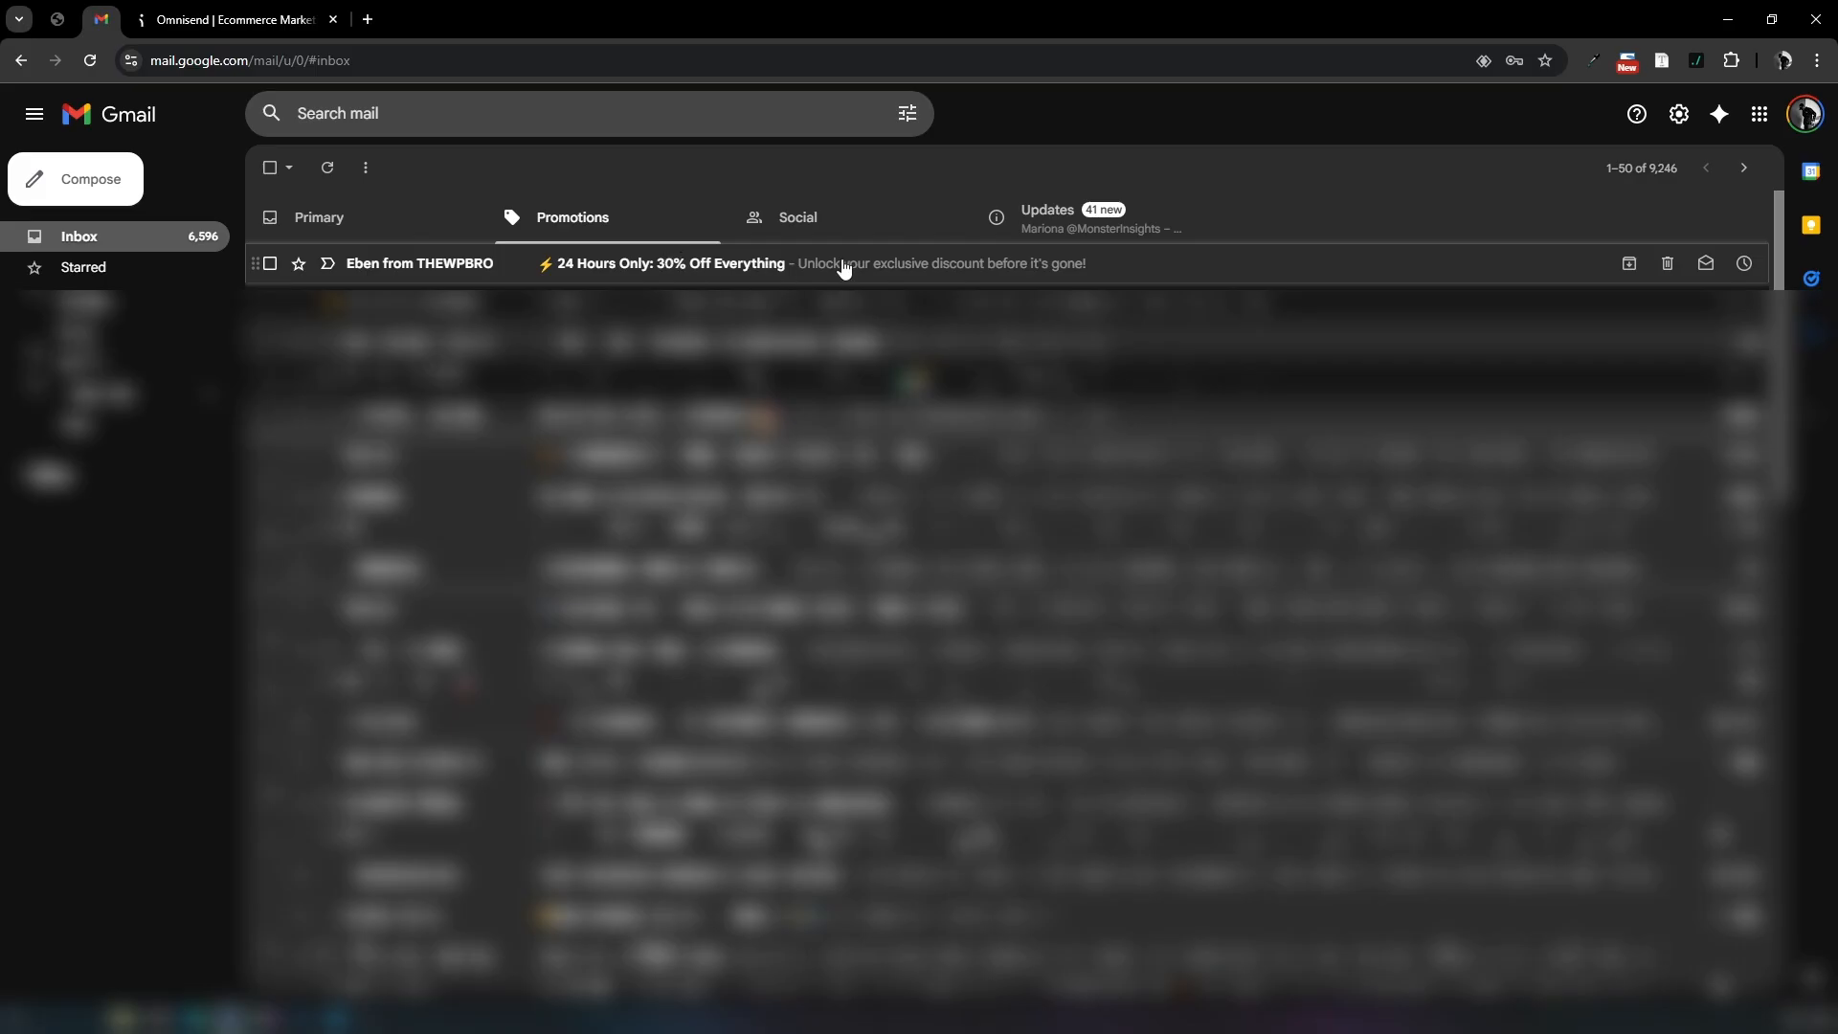
click(831, 269)
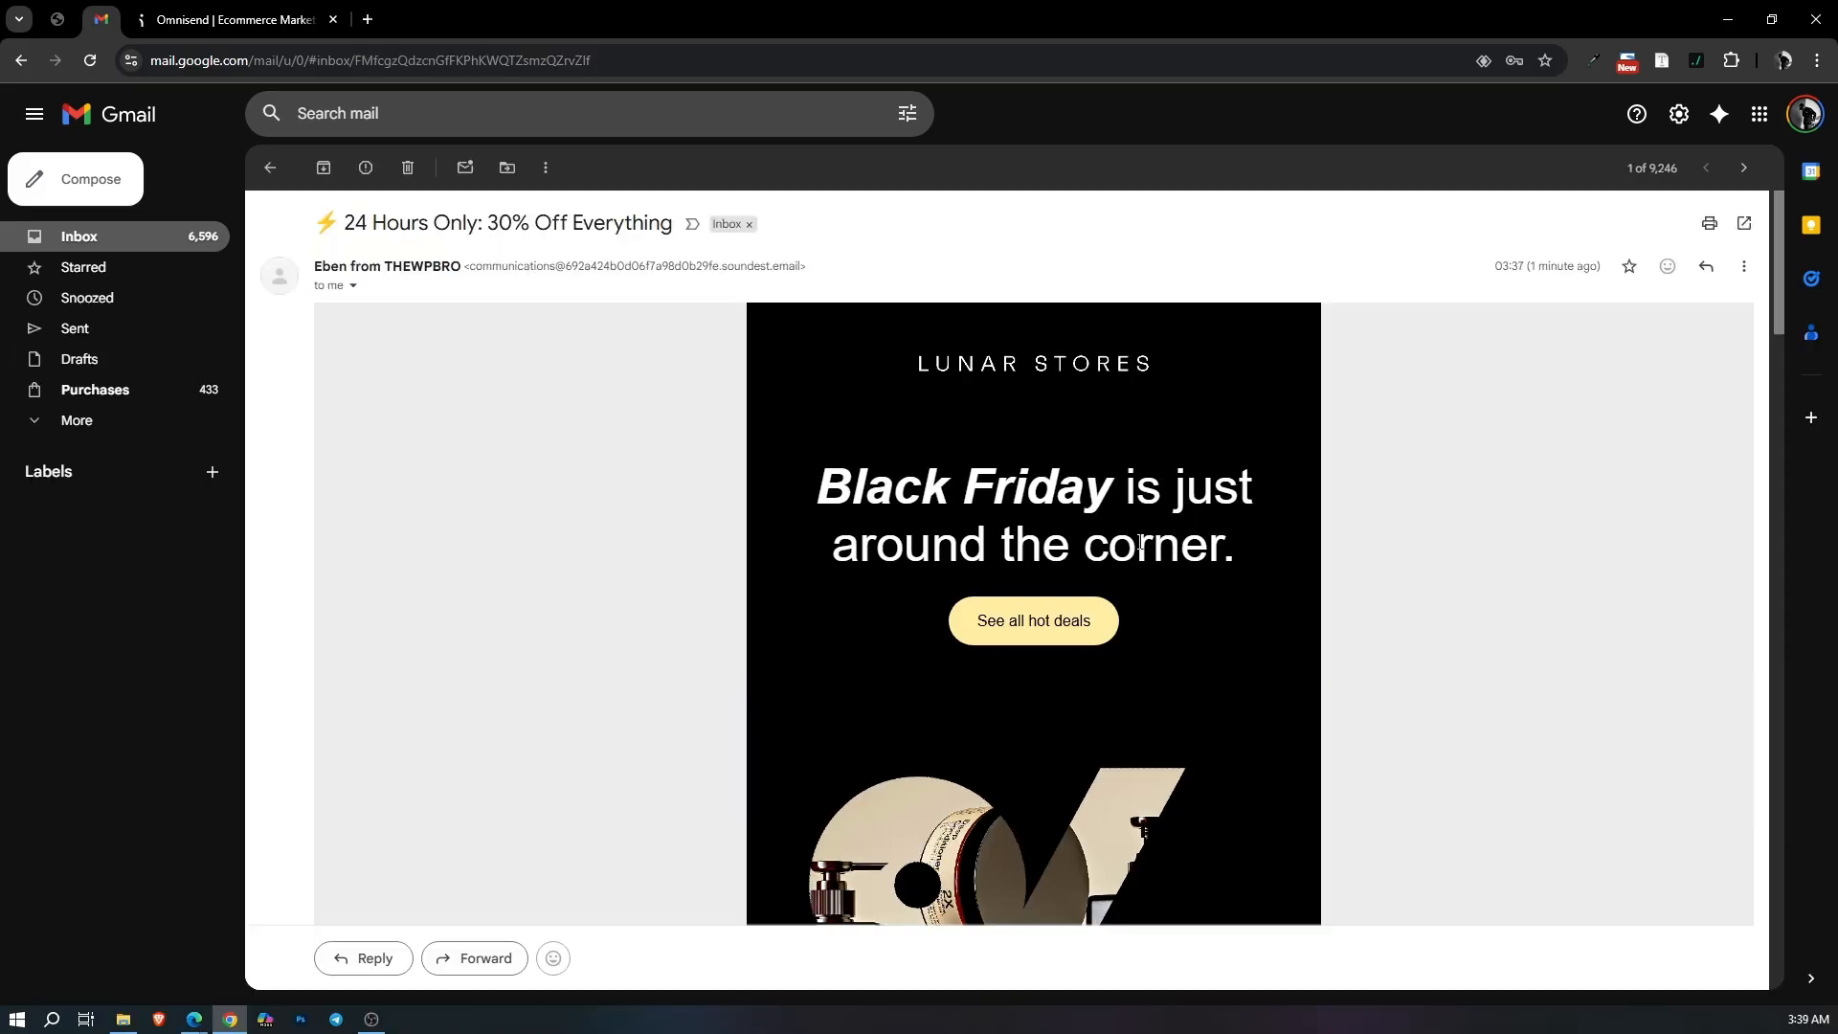
Examine the received Black Friday email from header to footer, including its product listings, and return to the Omnisend campaigns list.
scroll(834, 554, down, 5)
scroll(834, 554, down, 10)
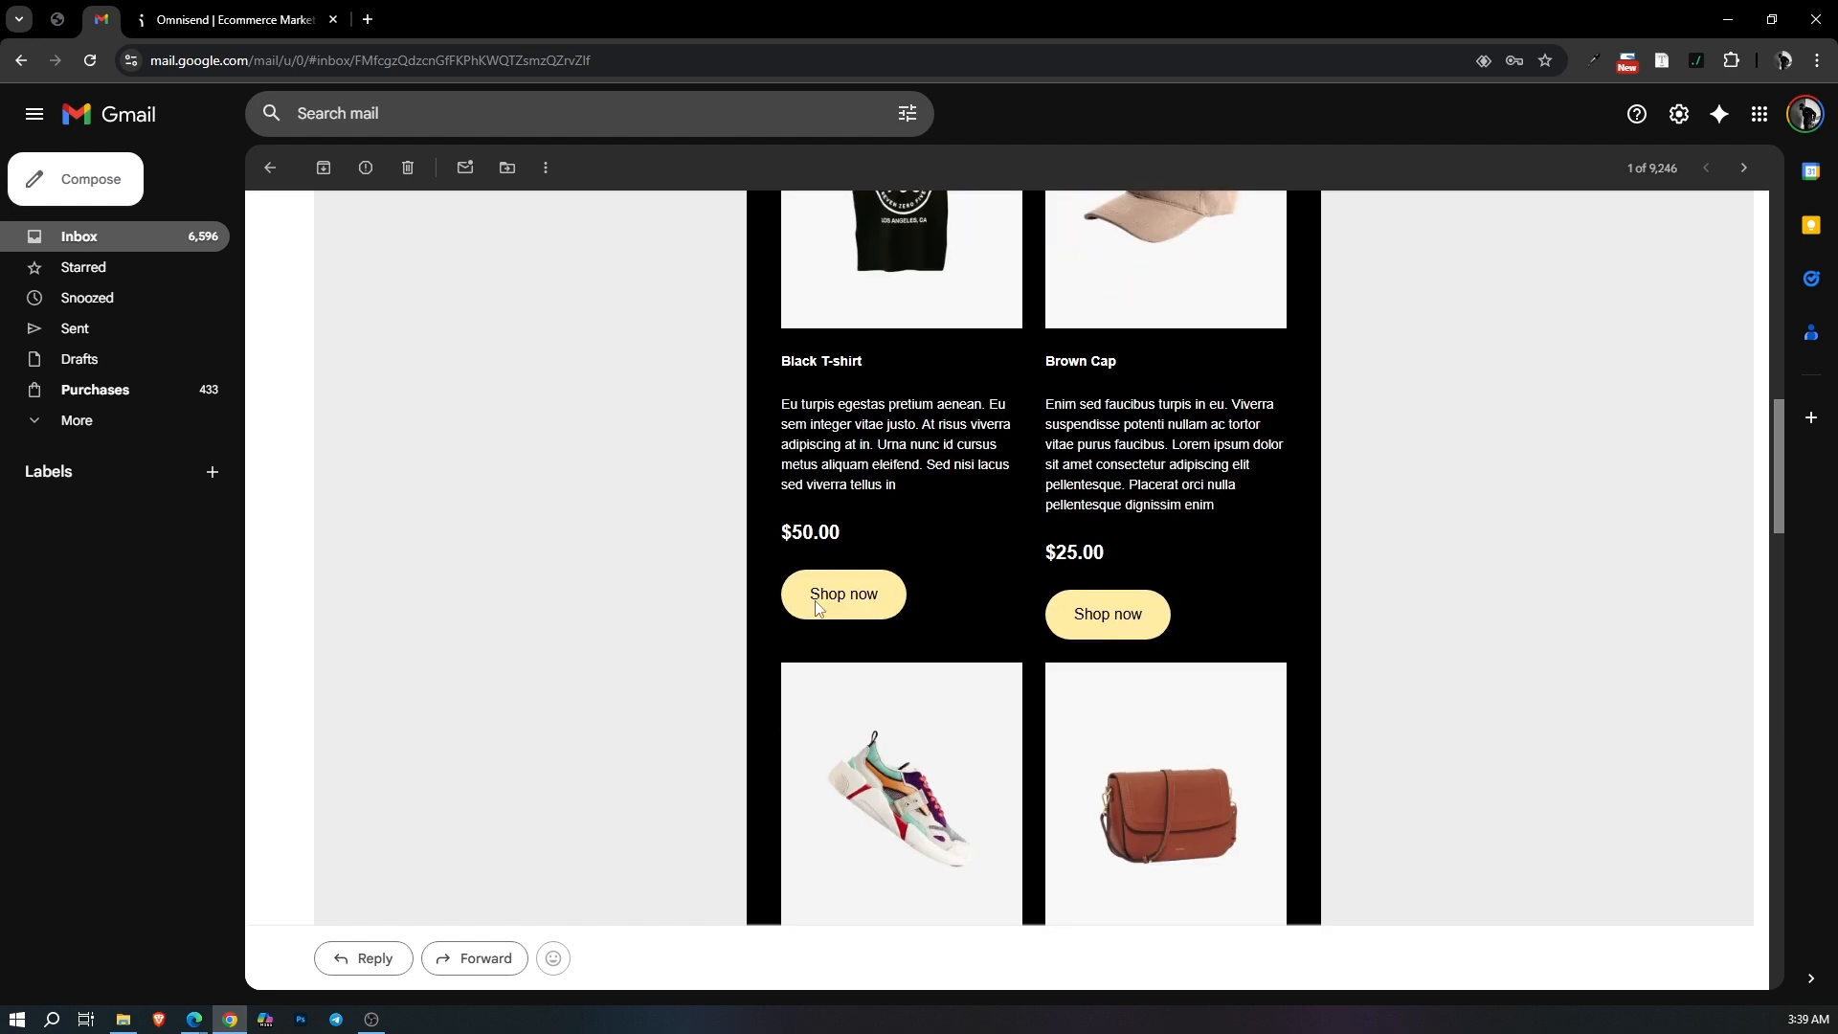
scroll(1294, 517, down, 4)
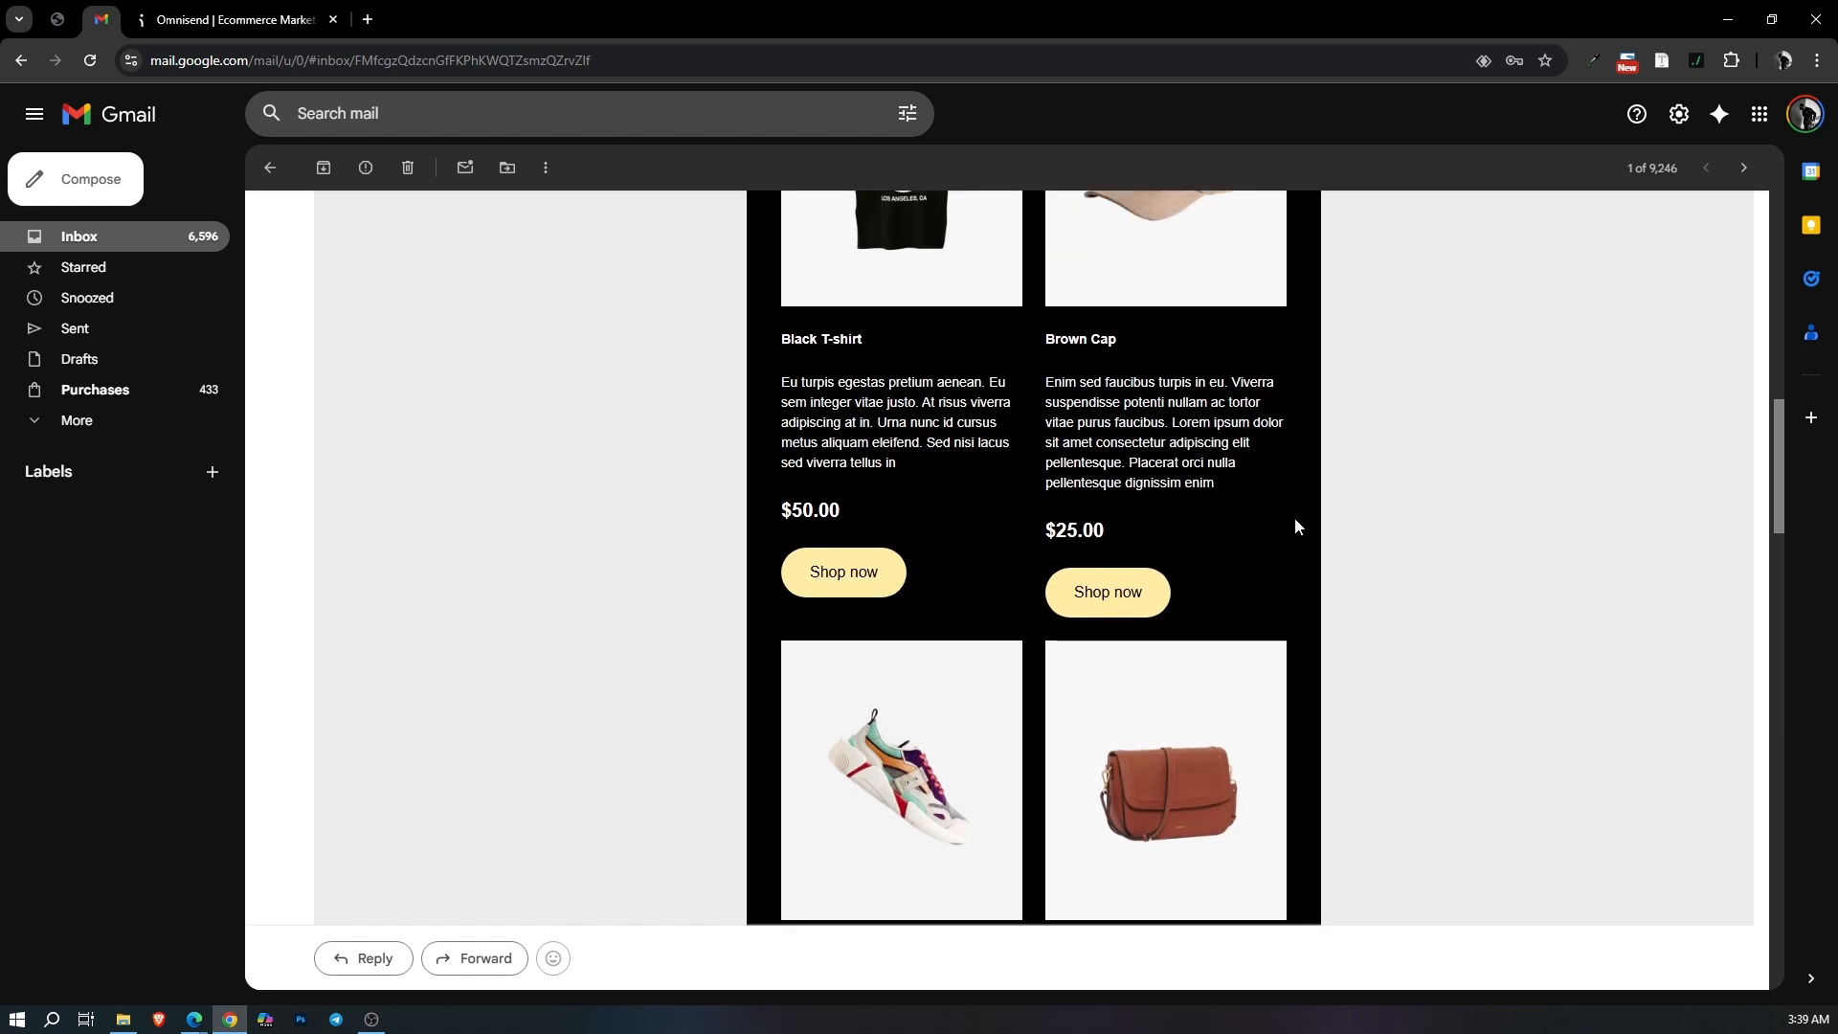
scroll(1314, 494, down, 18)
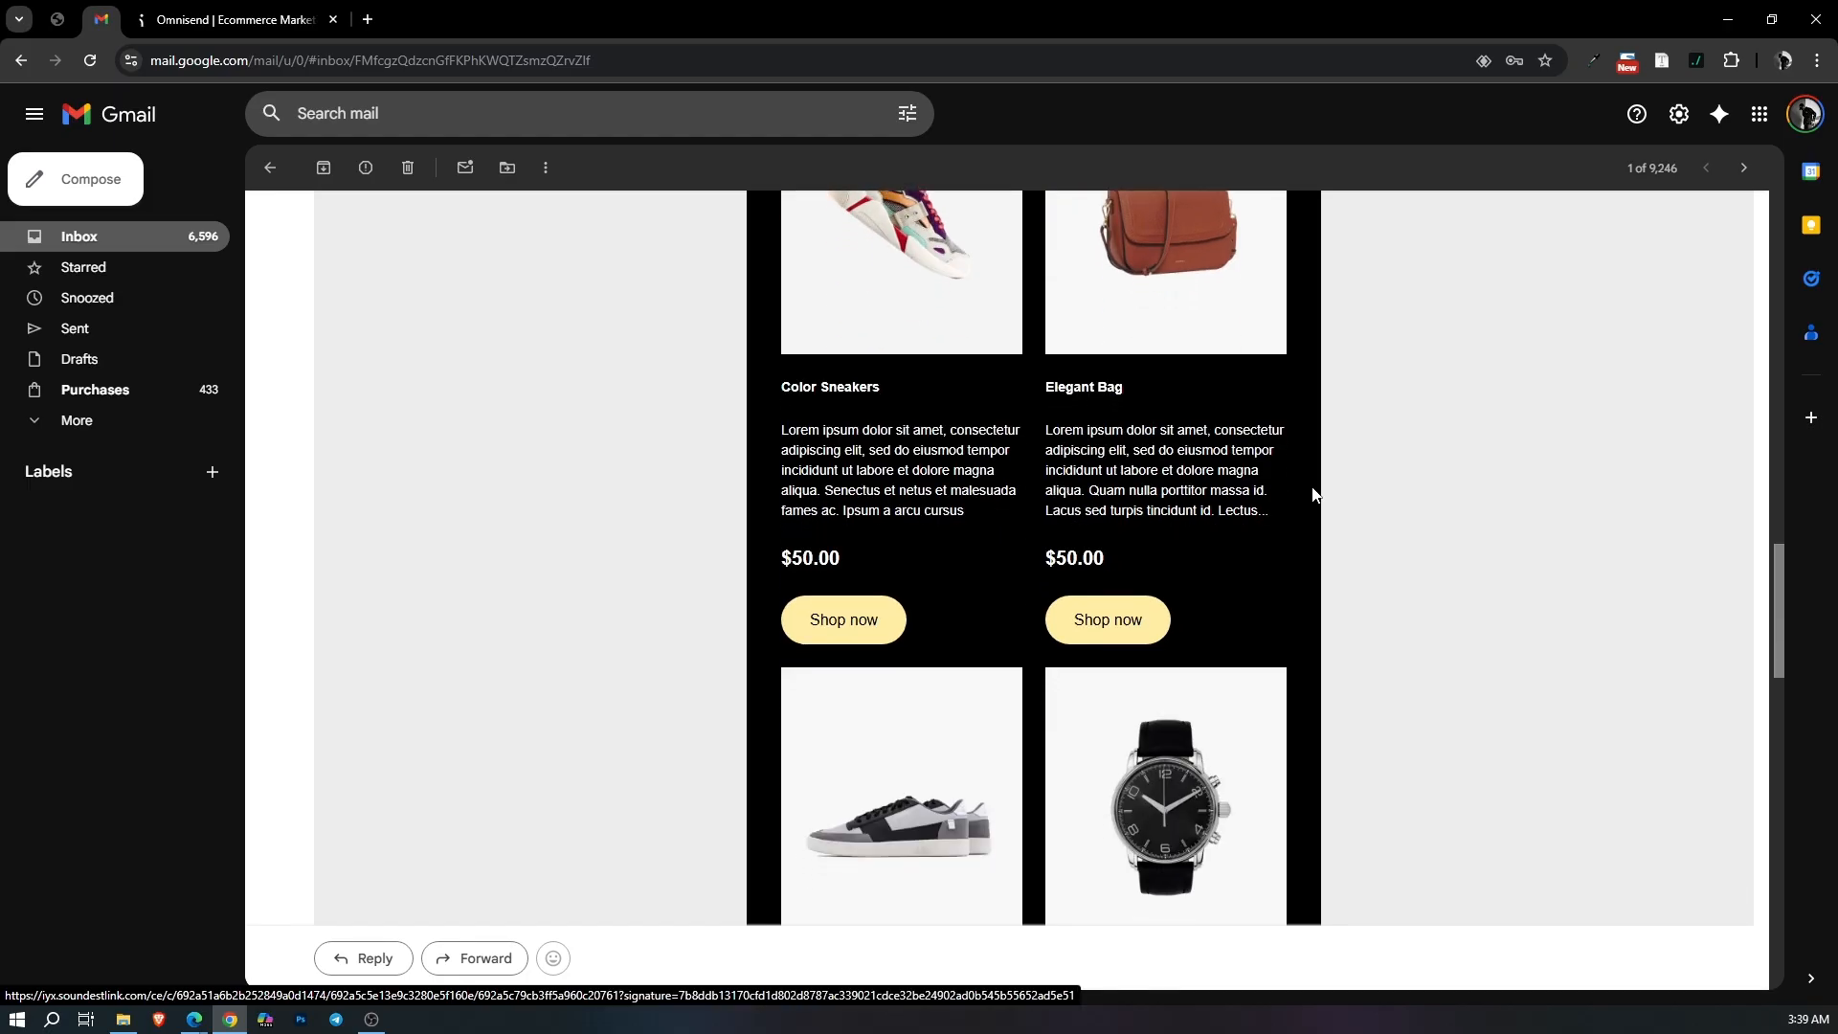
scroll(1314, 494, down, 3)
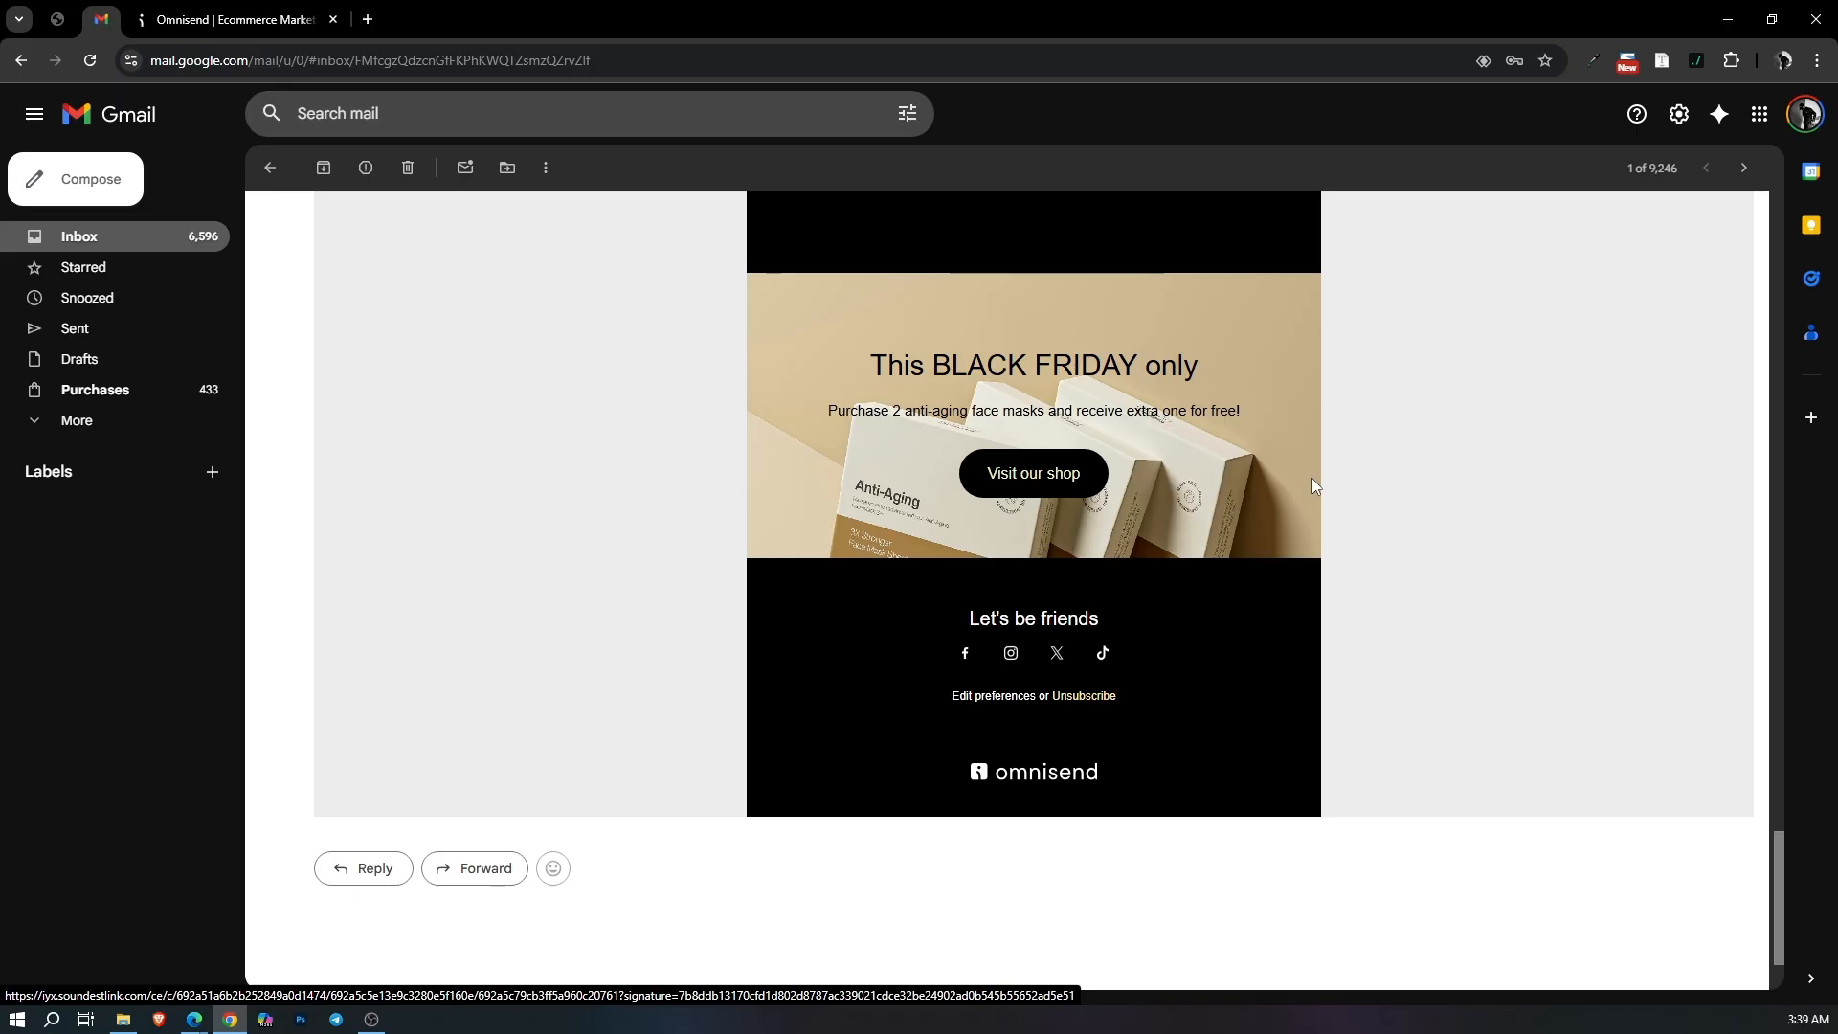
key(ctrl+Tab)
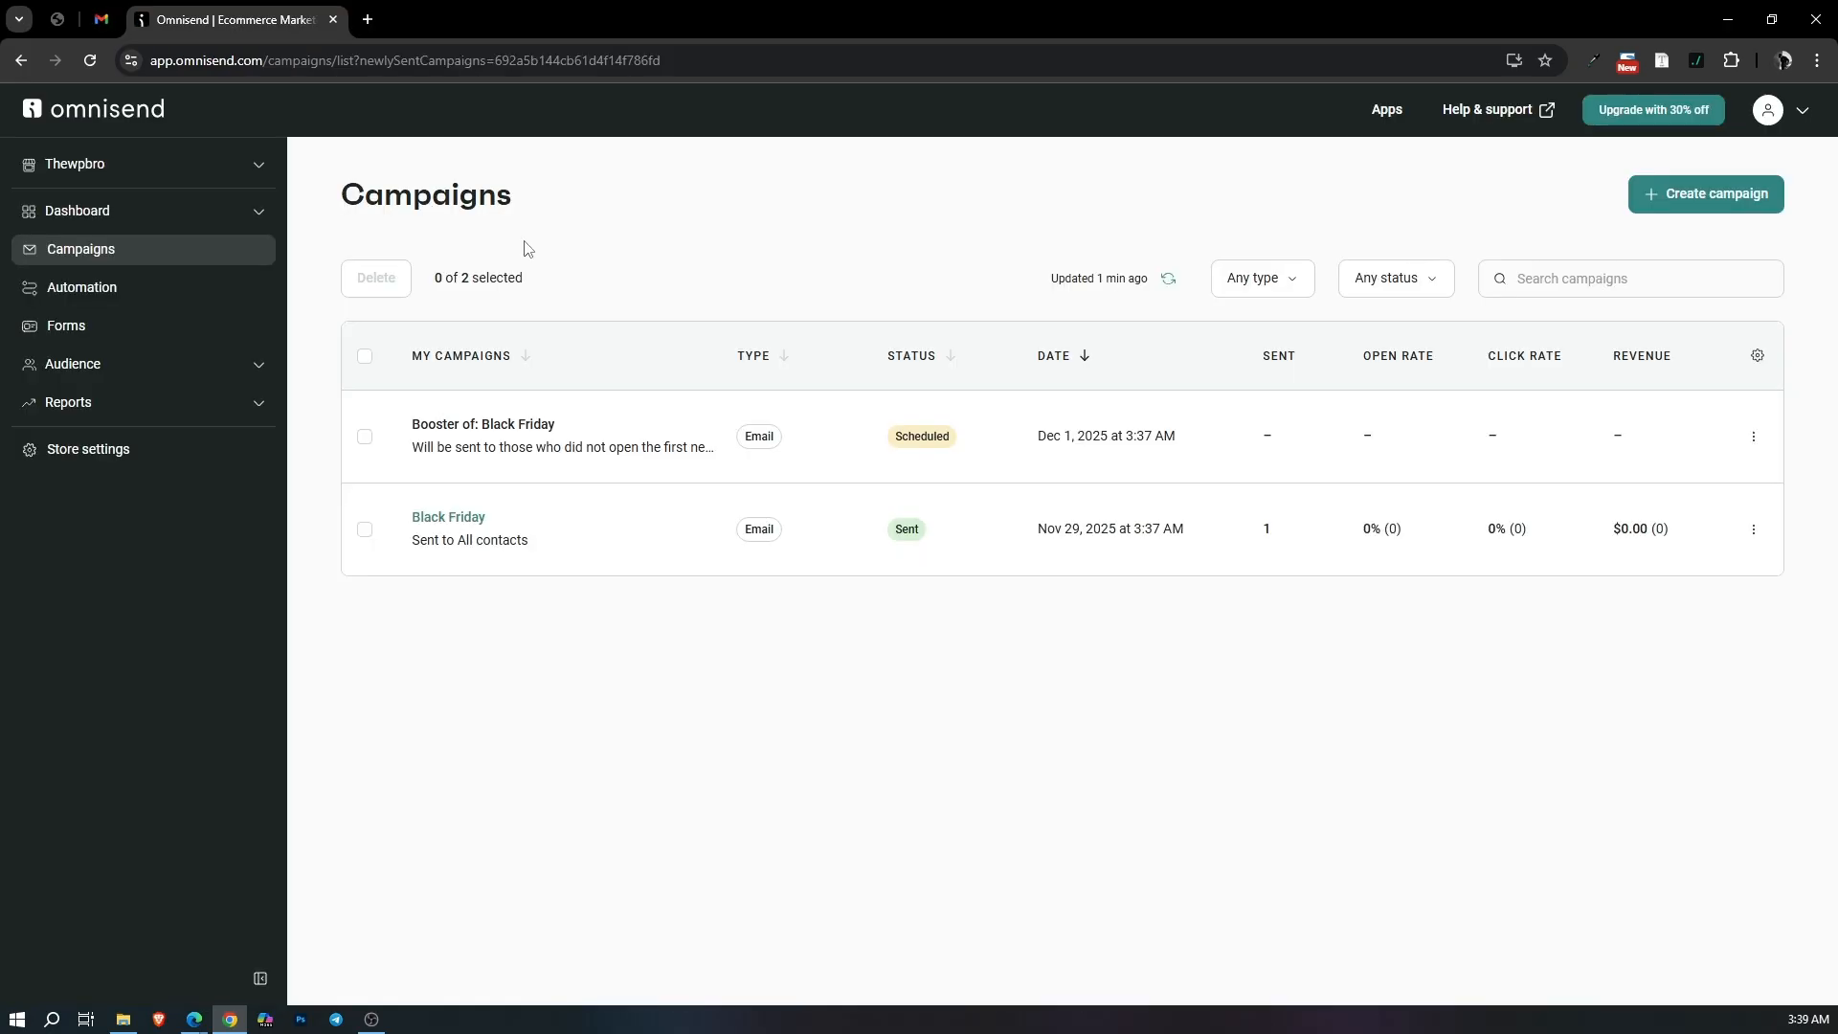